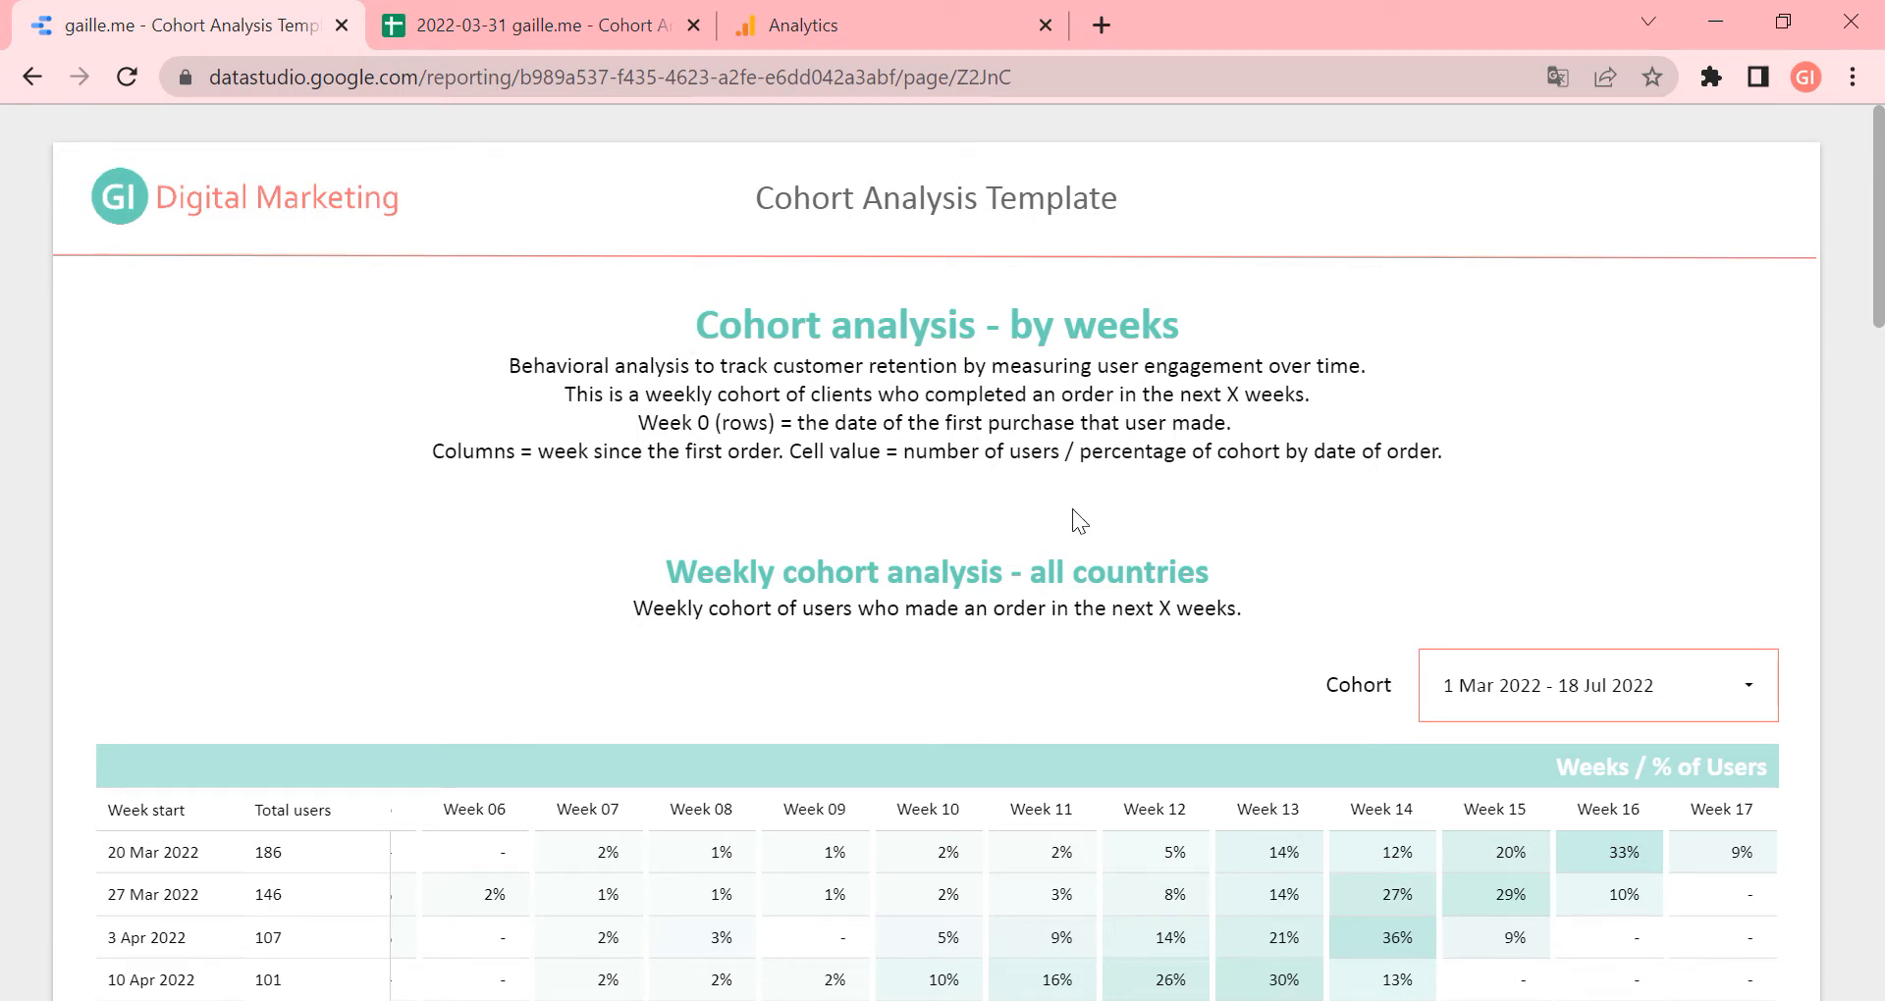
Look over the weekly cohort report, from the all-countries table and chart down to the cohort analysis by country
scroll(1057, 532, "down", 1)
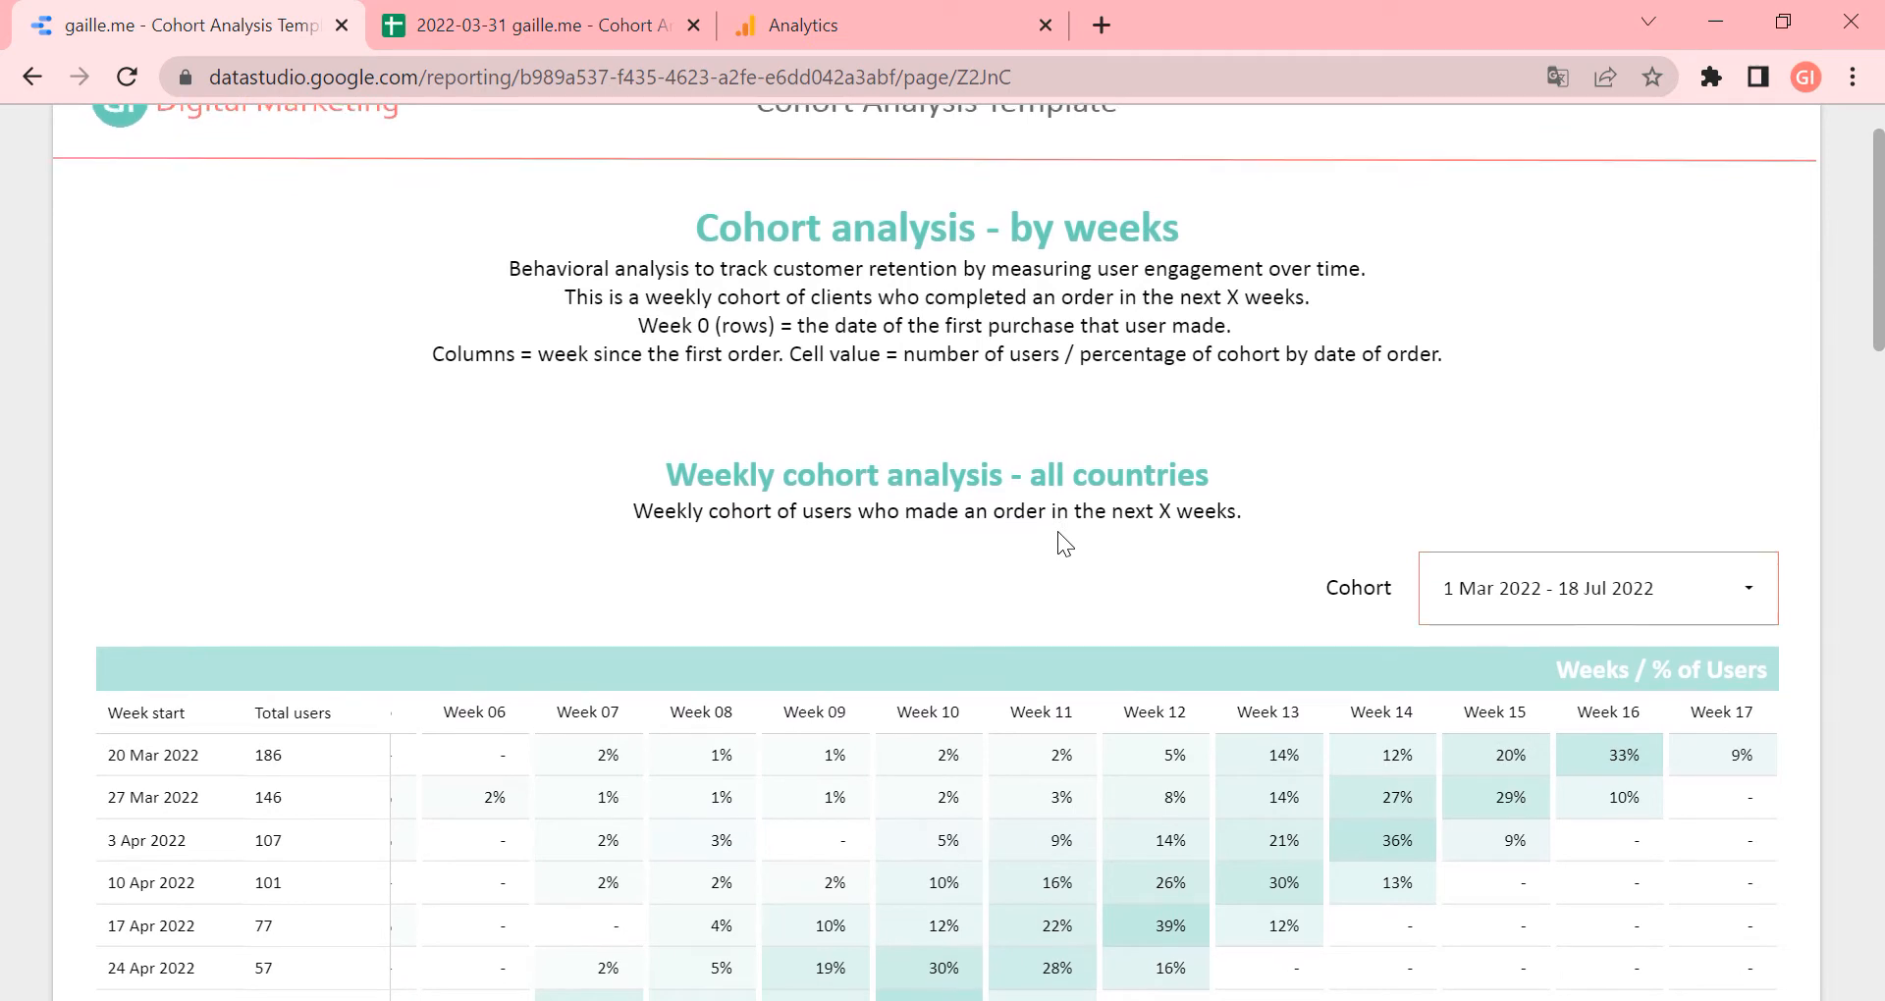
scroll(1057, 532, "down", 1)
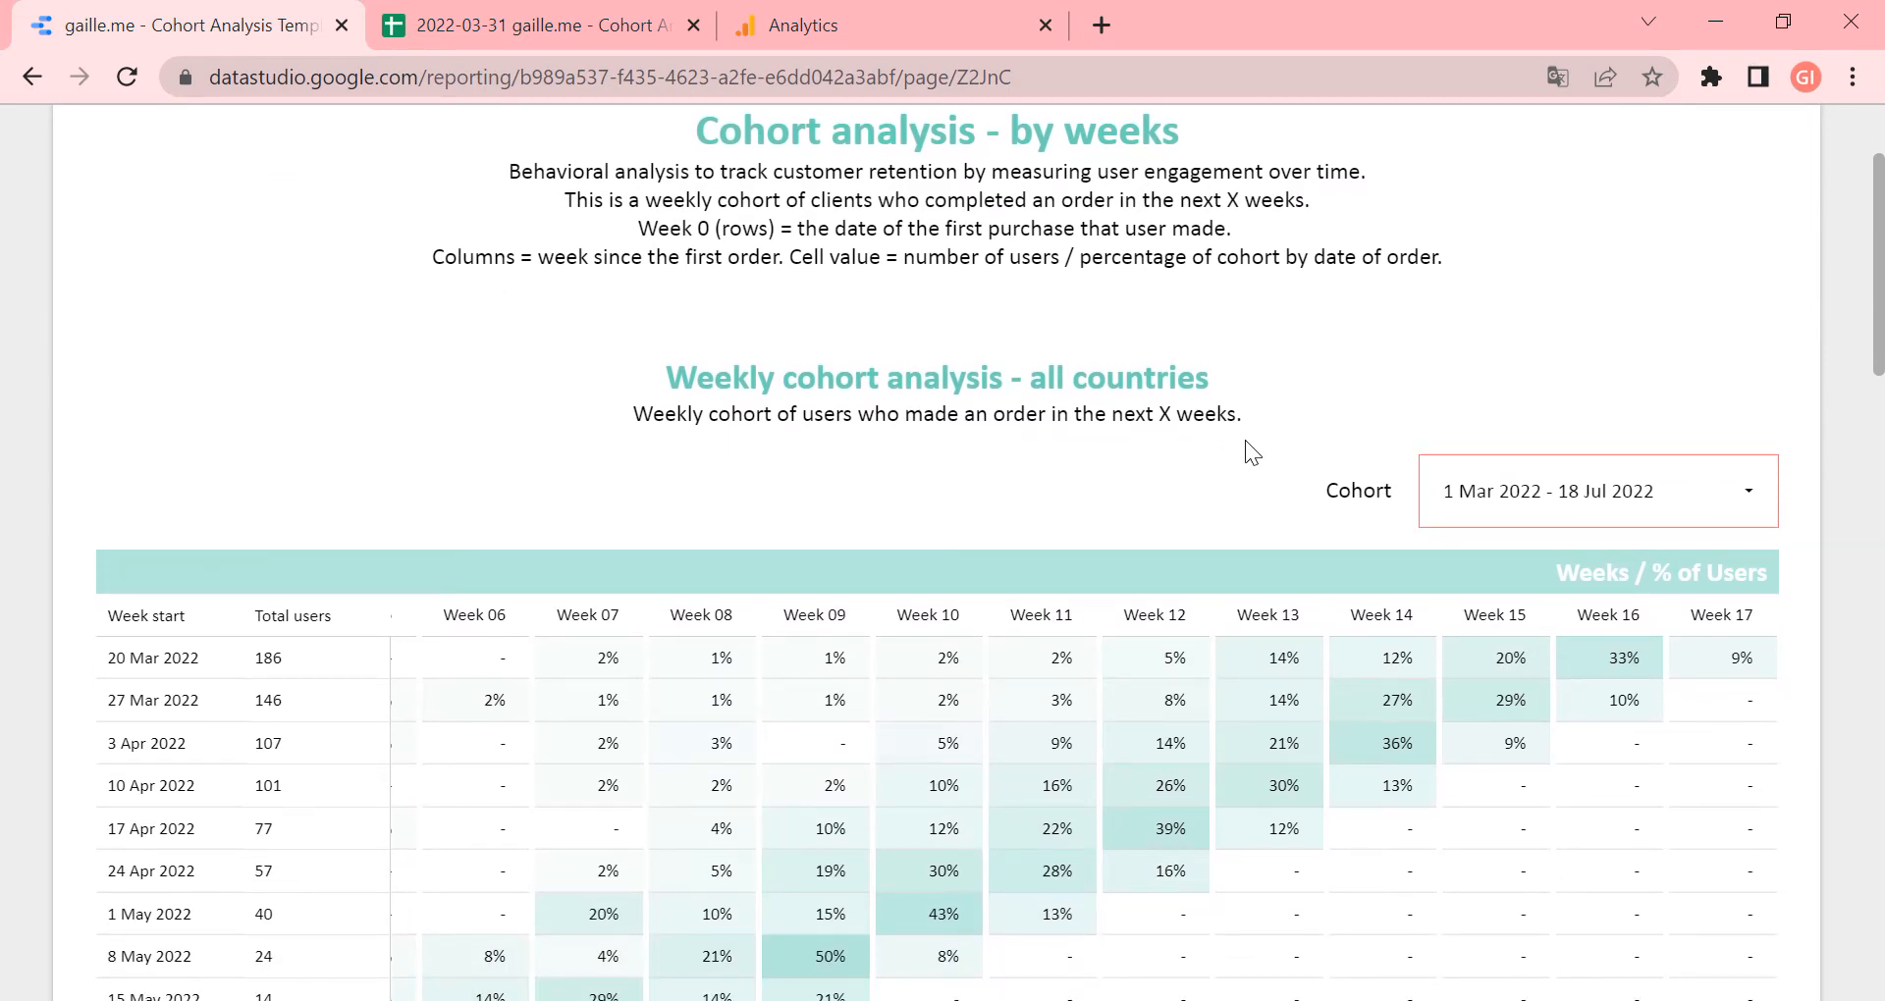
scroll(1816, 509, "down", 6)
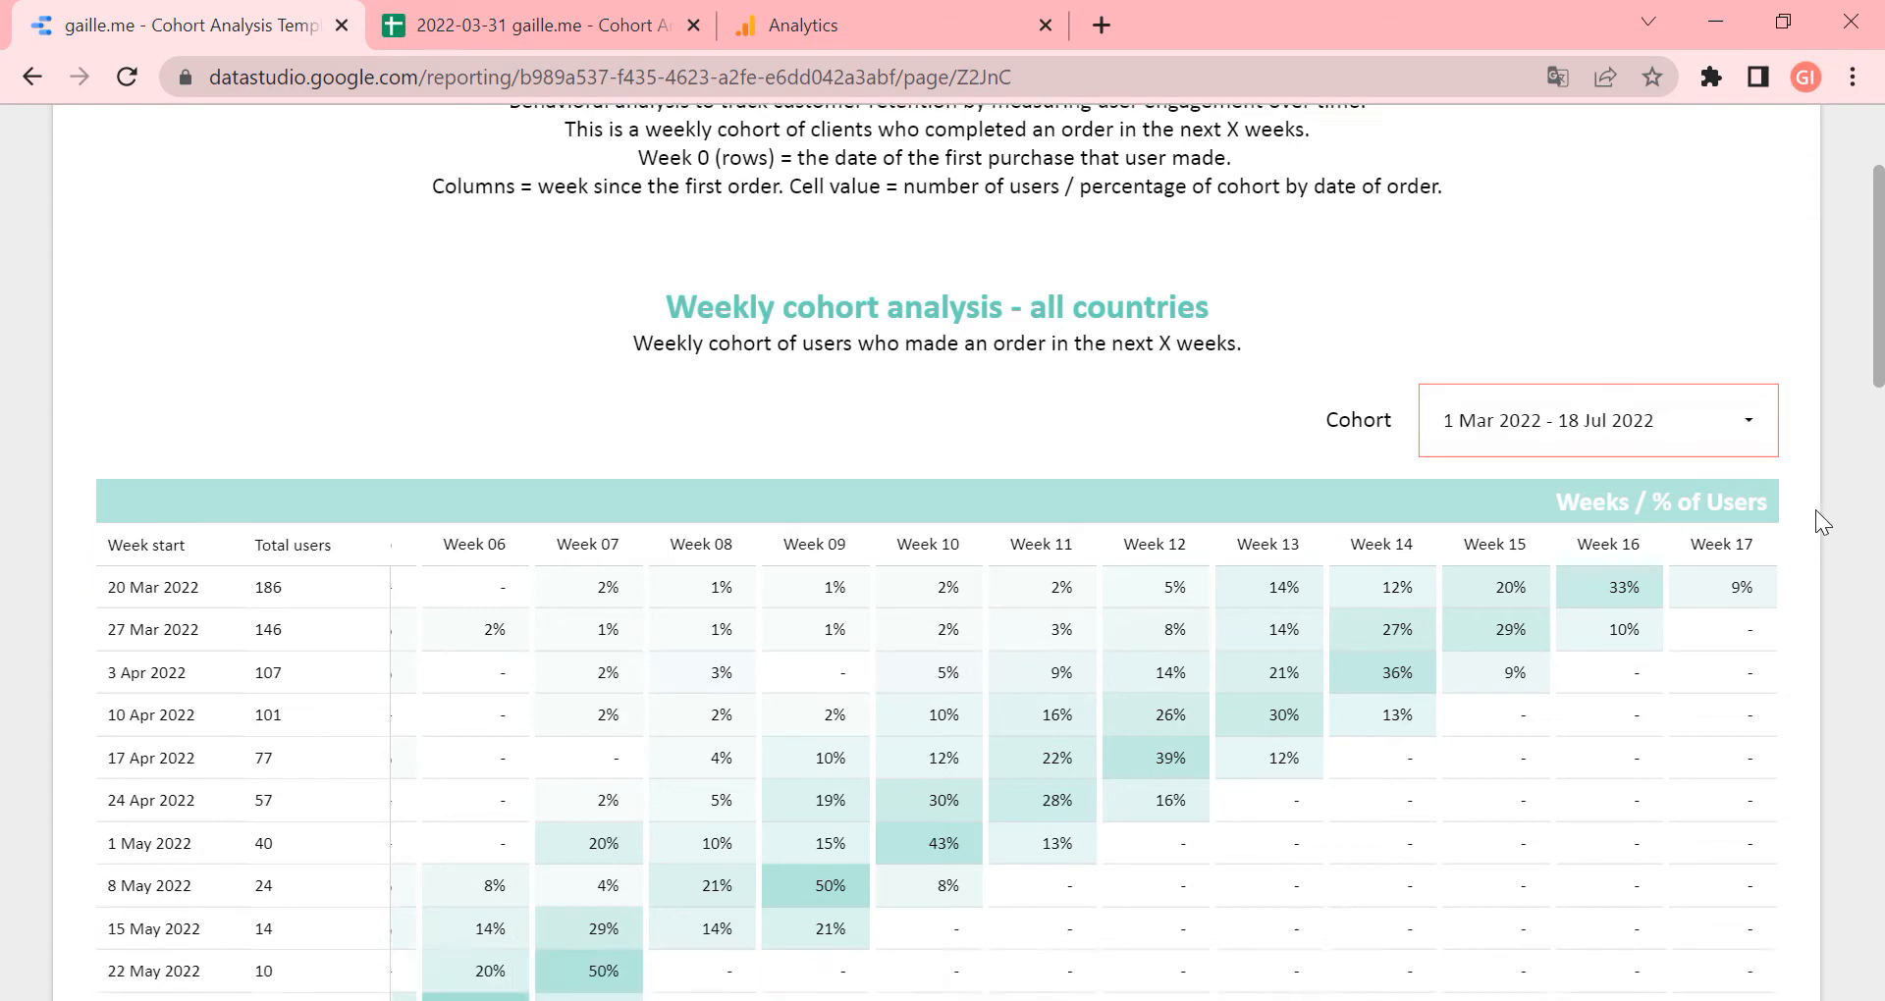
scroll(1816, 510, "down", 11)
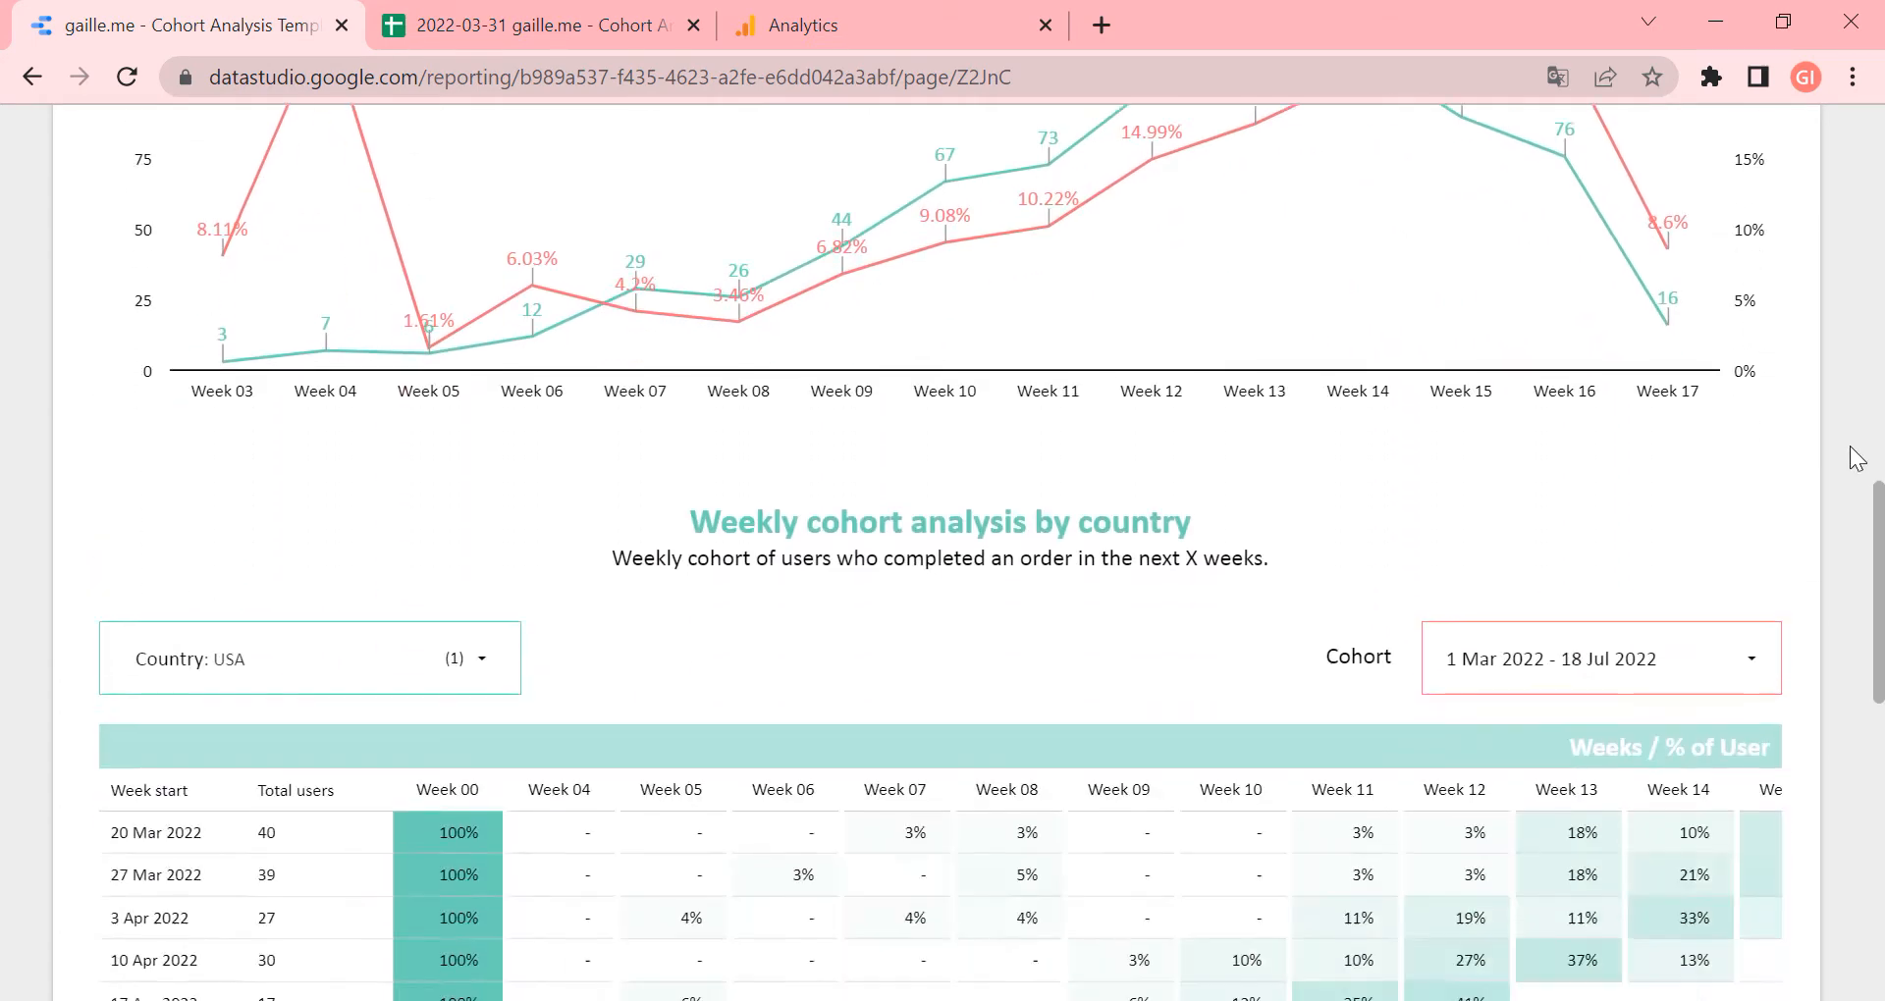
left_click_drag(1333, 267, 1224, 235)
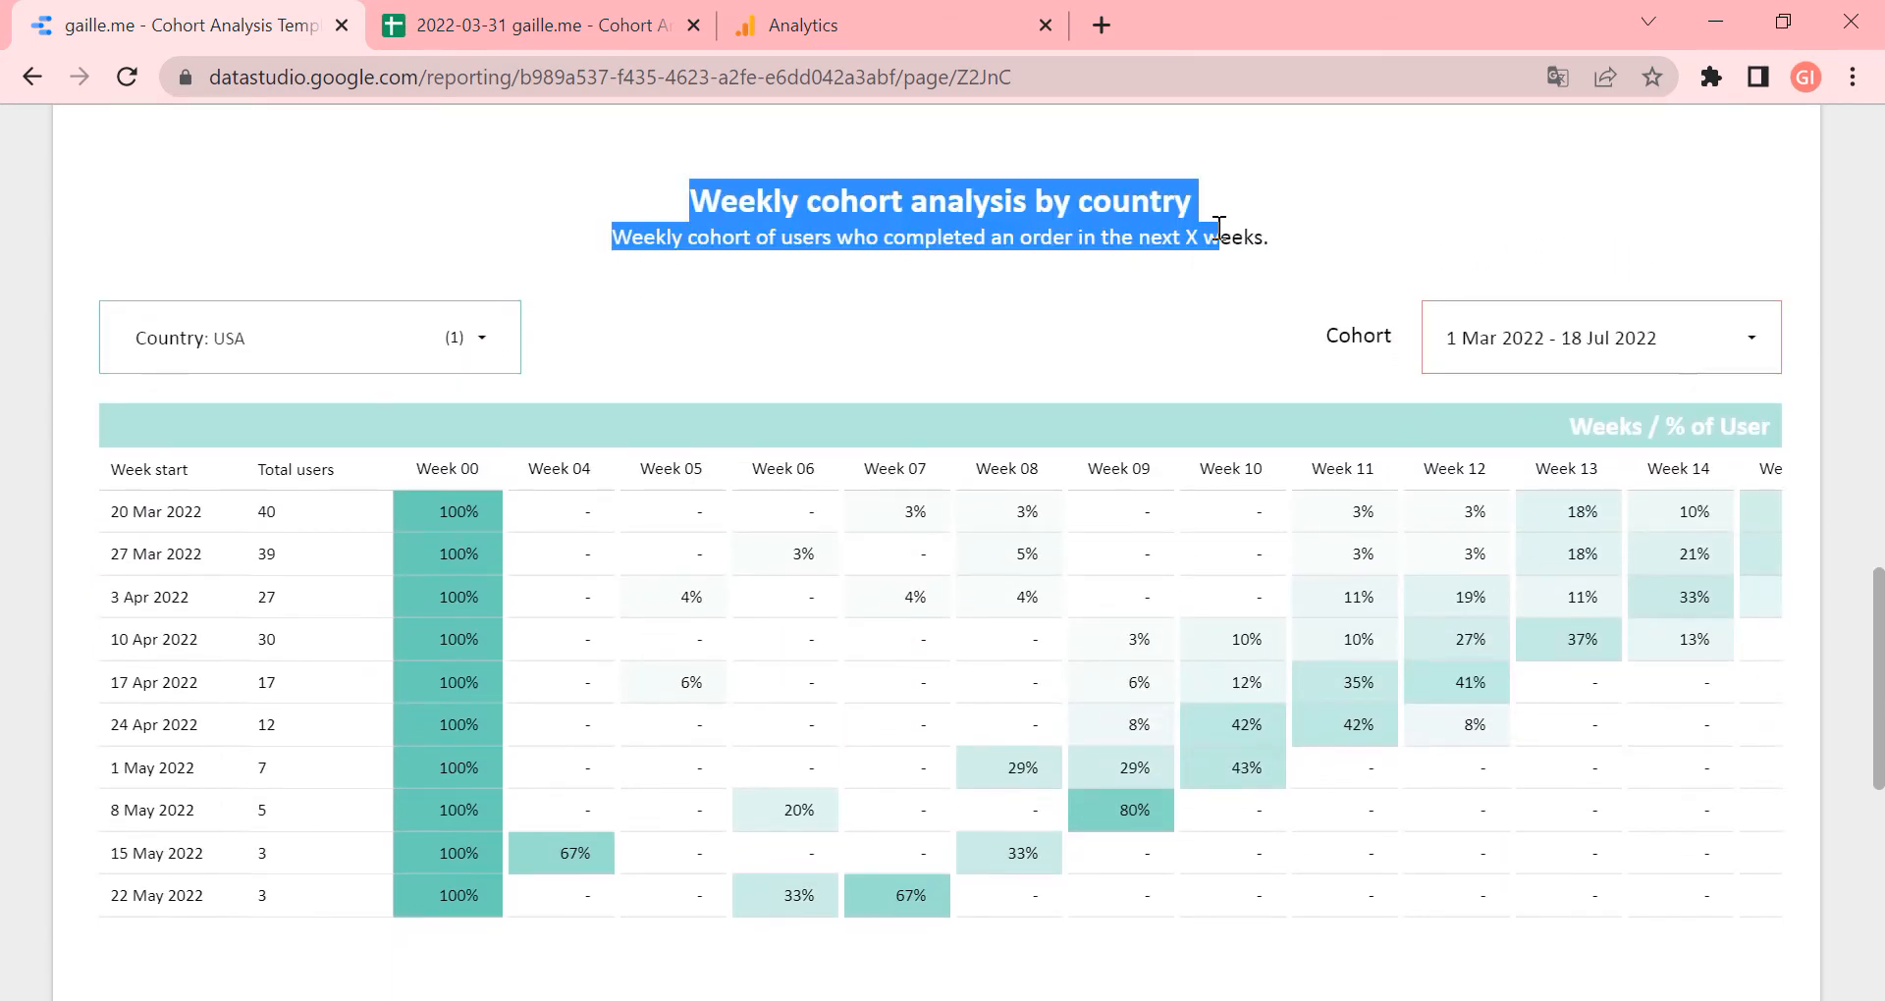
left_click(1313, 258)
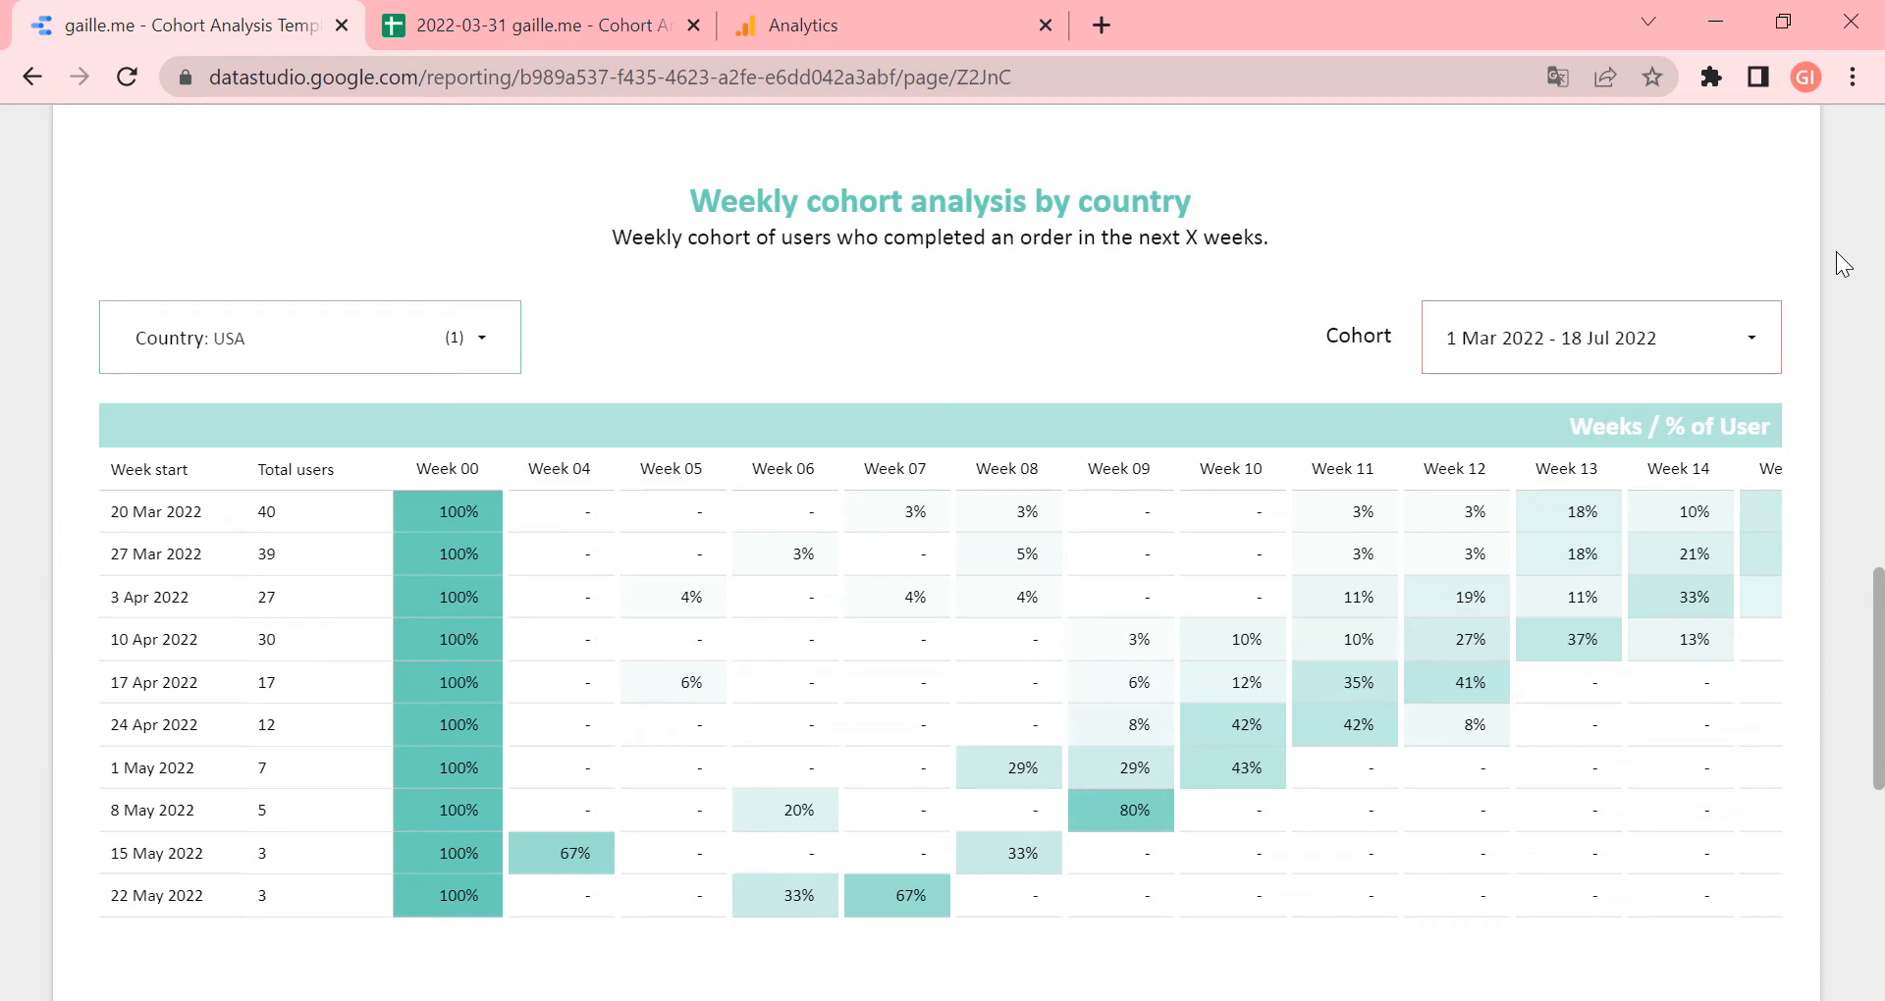
scroll(1832, 256, "up", 5)
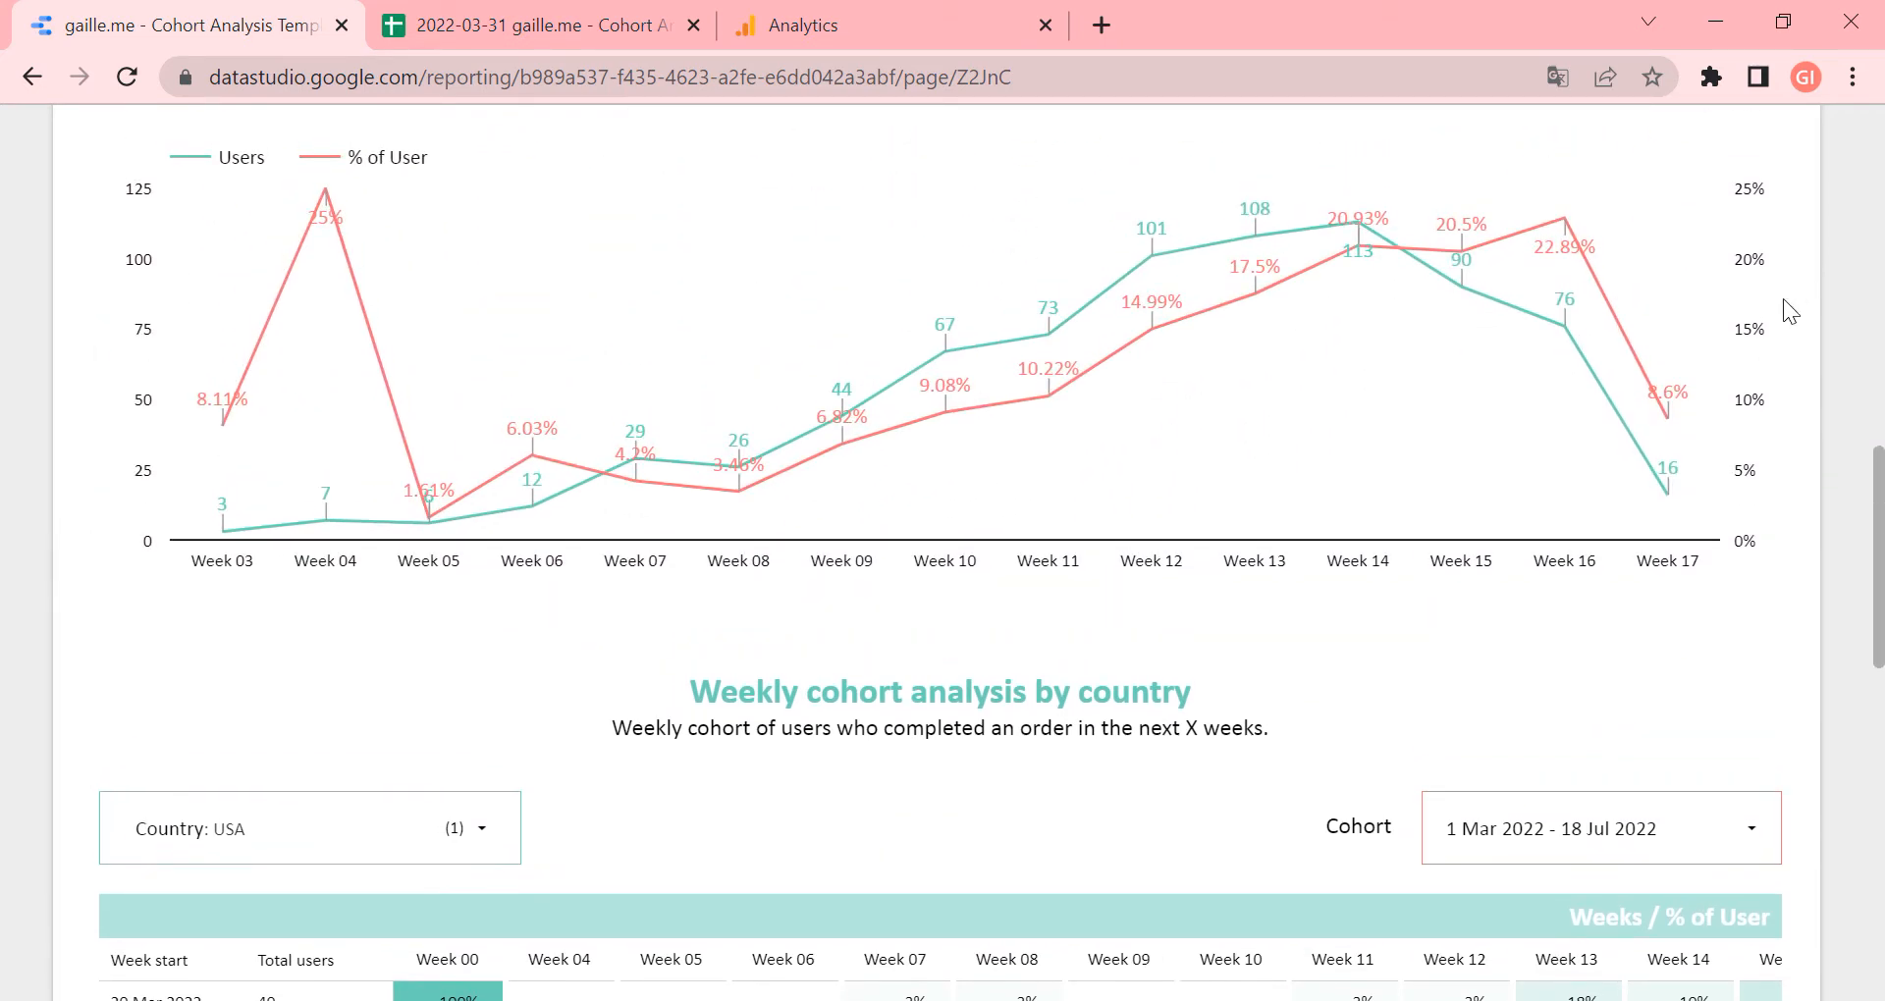
scroll(1832, 428, "up", 13)
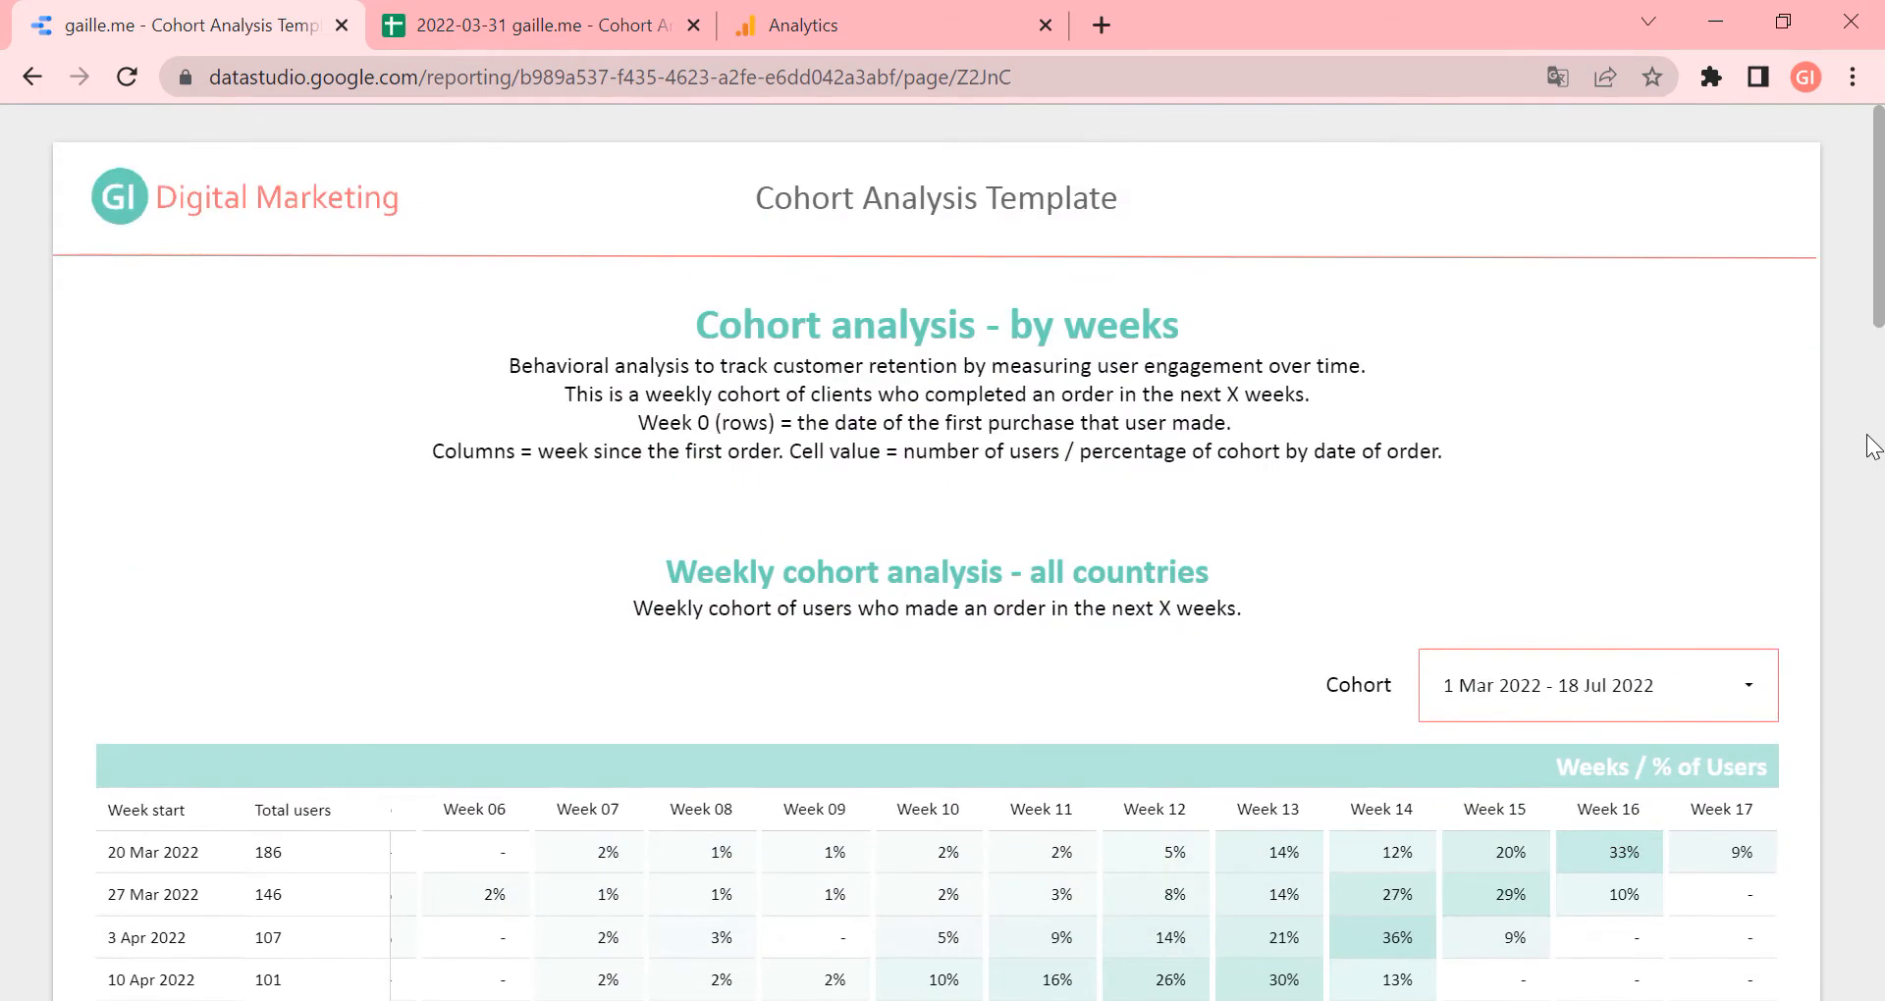
Open the cohort date range selector of the all-countries analysis and close it without changing the dates
scroll(1800, 526, "down", 1)
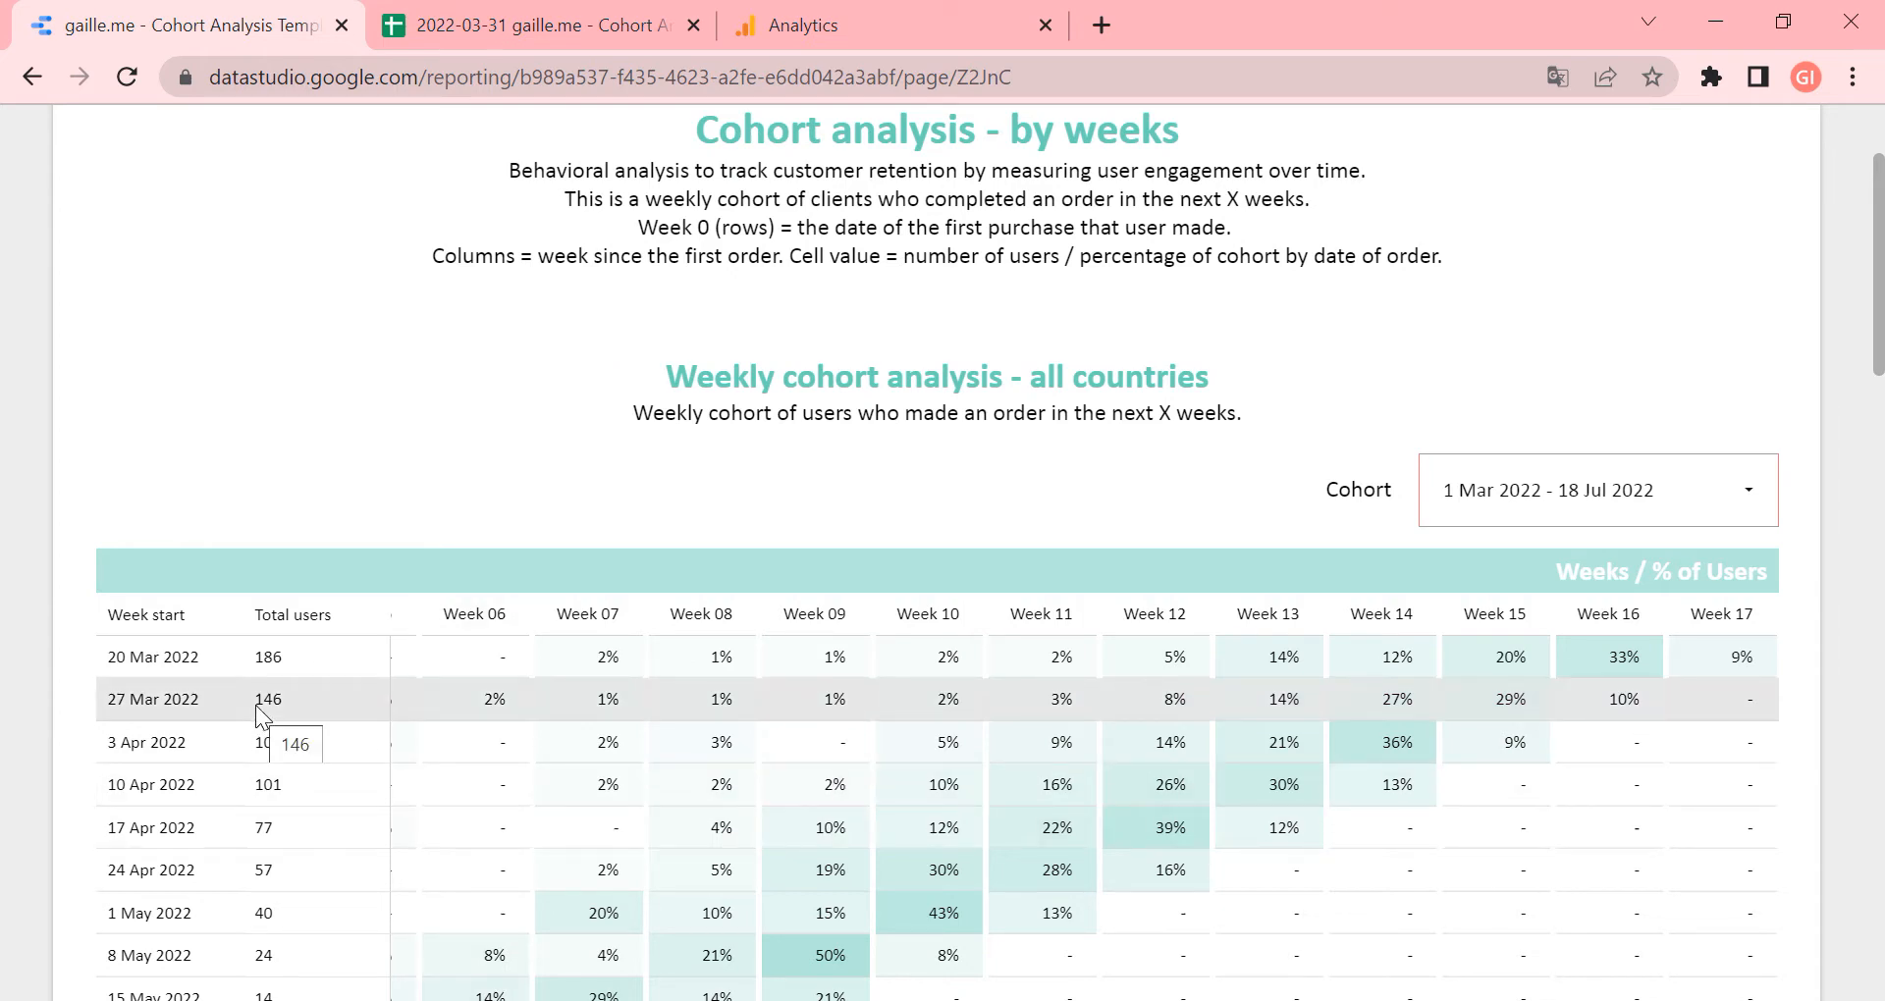
left_click(1681, 491)
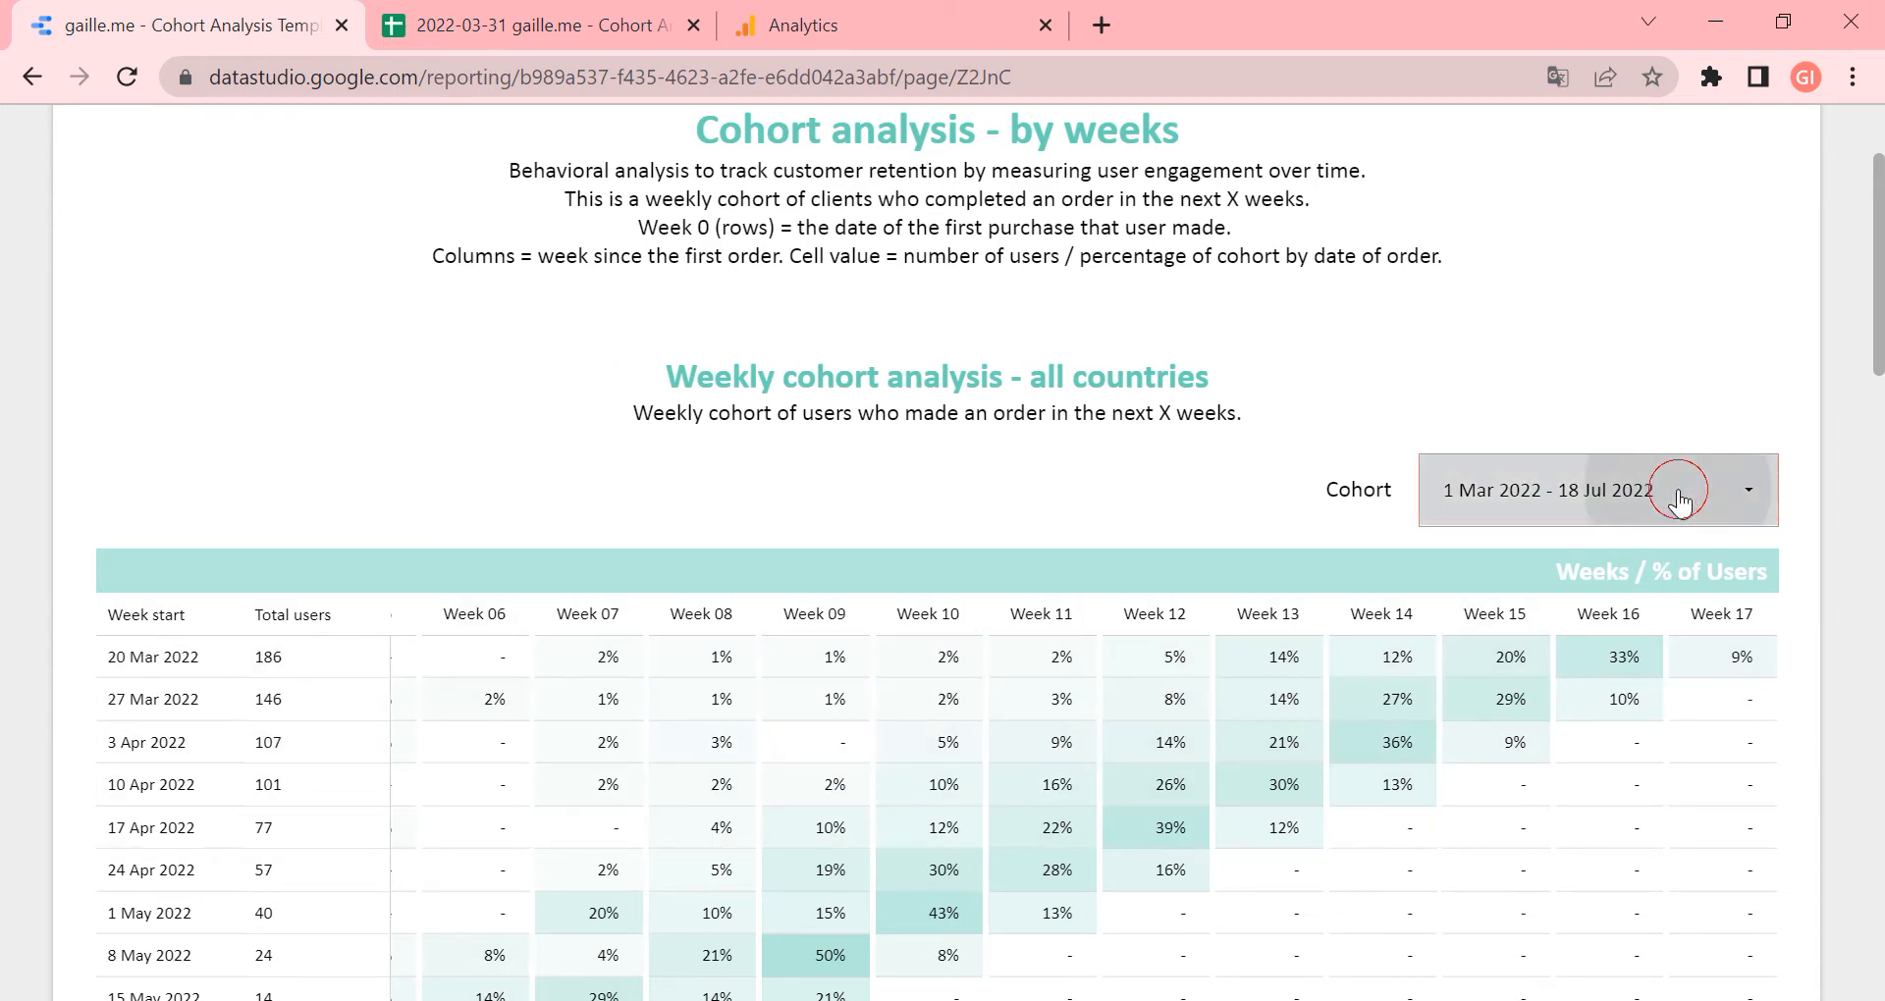
left_click(827, 502)
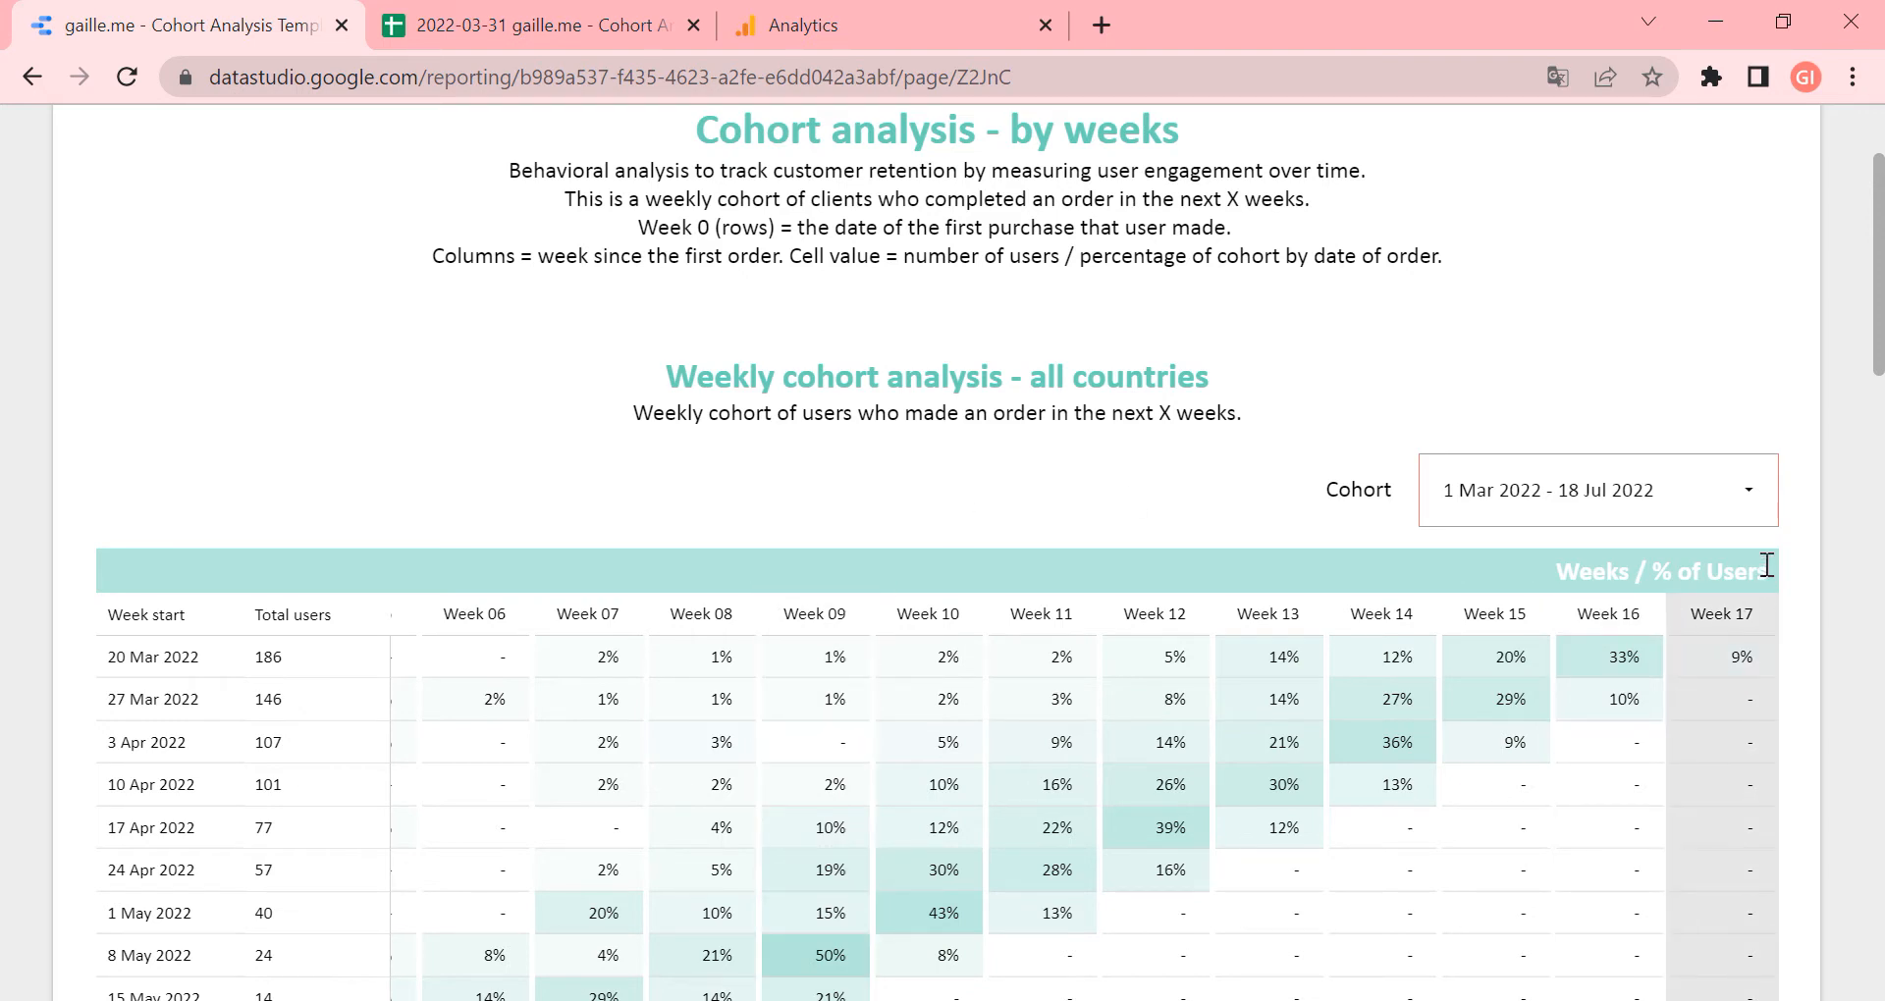
Examine the all-countries weekly cohort table across its columns from Week 00 to Week 17, including the grand total row
scroll(1767, 566, "down", 2)
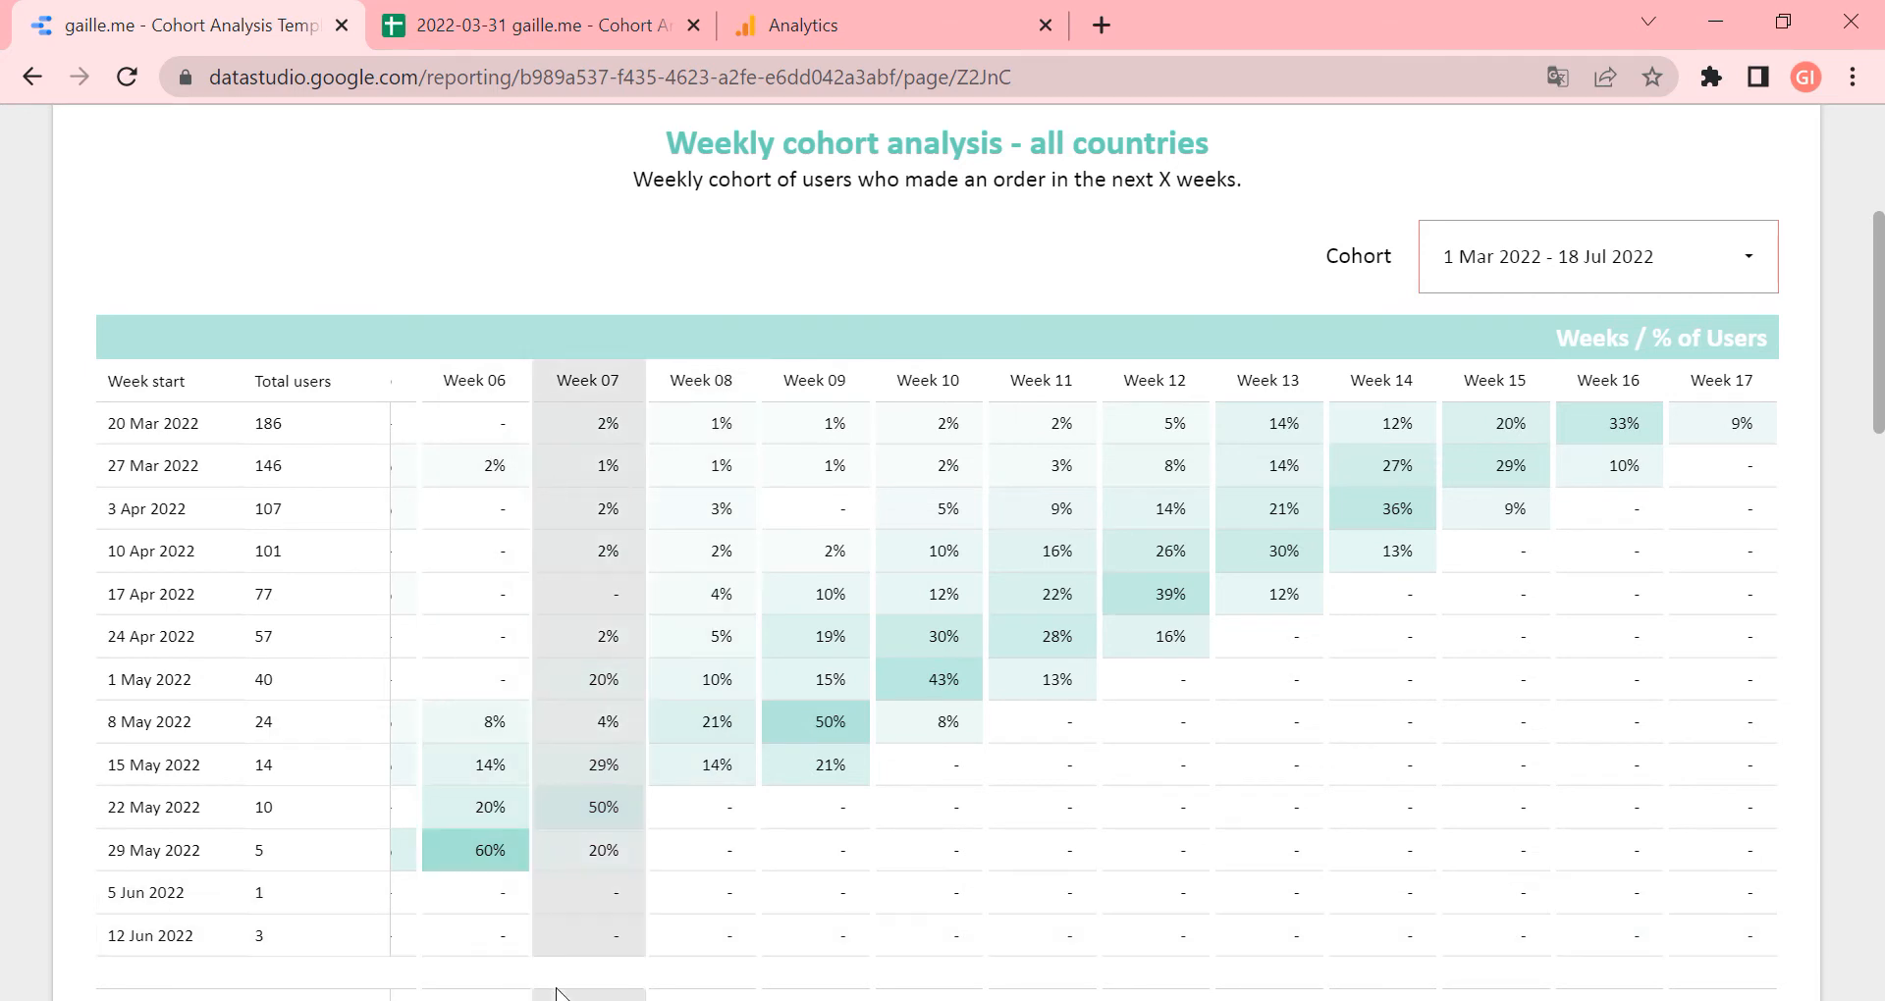
scroll(791, 955, "down", 1)
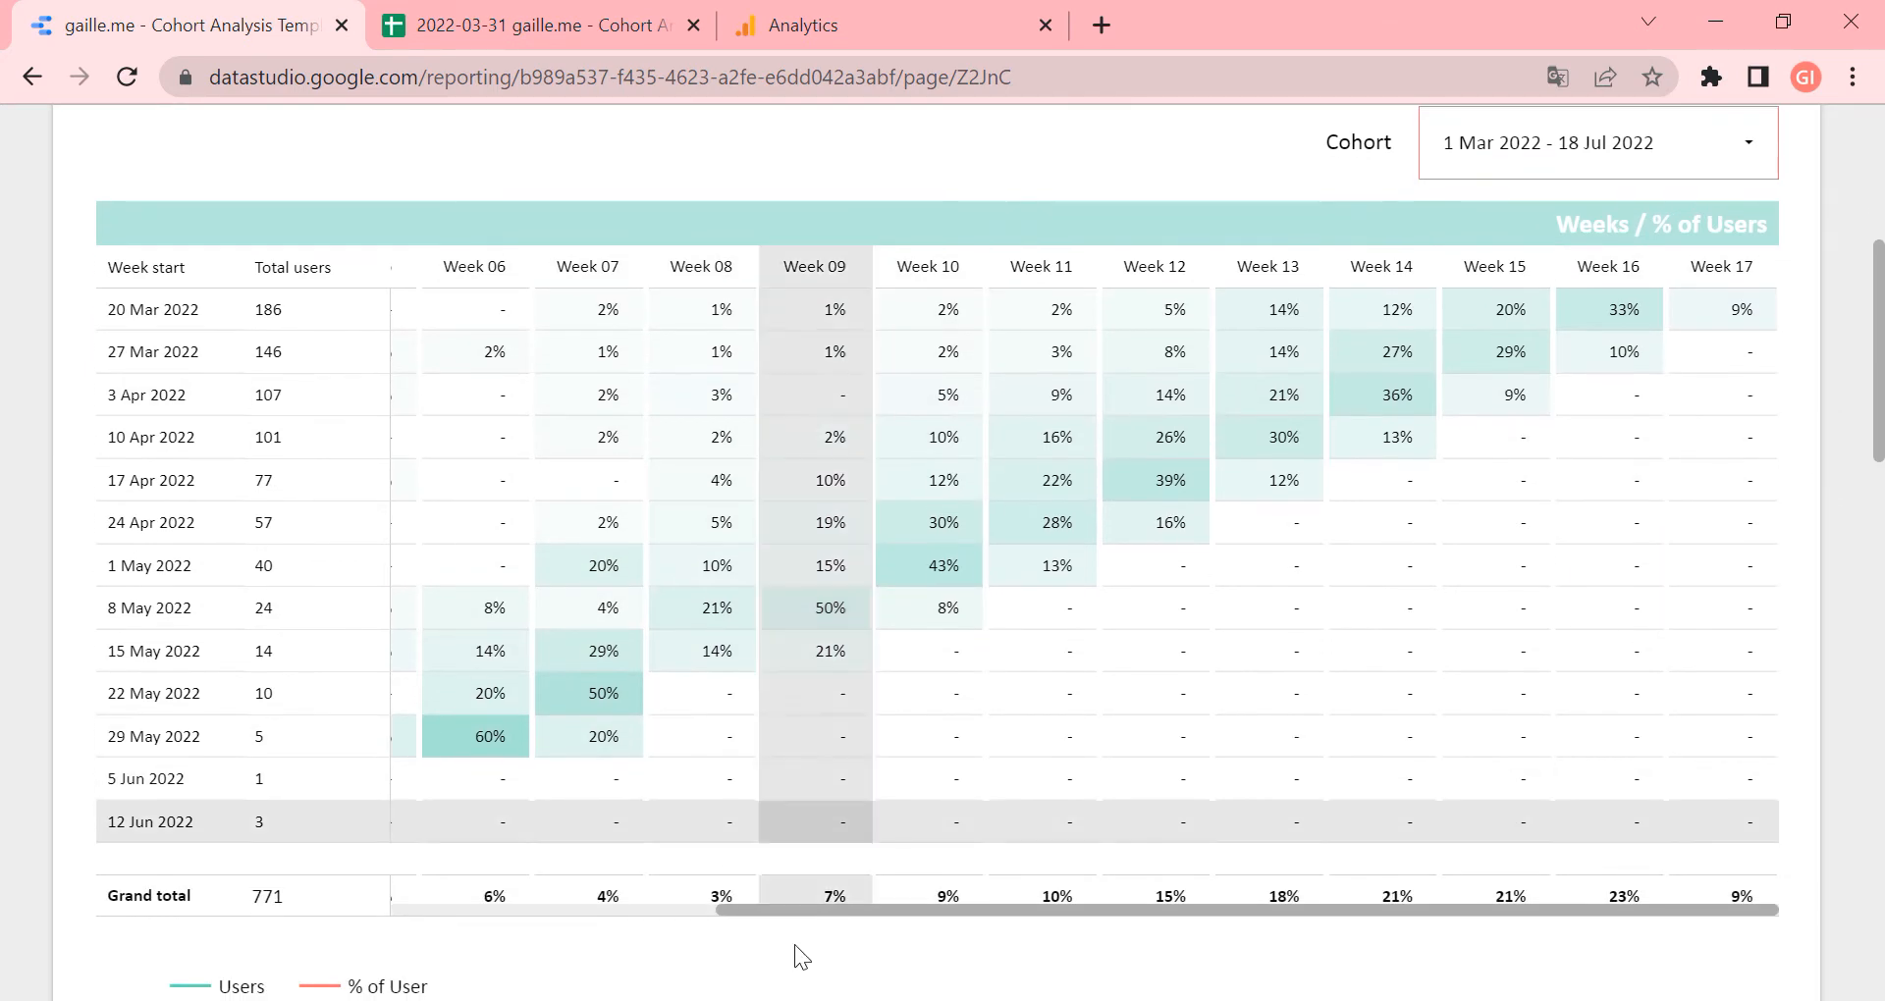
left_click_drag(890, 893, 470, 880)
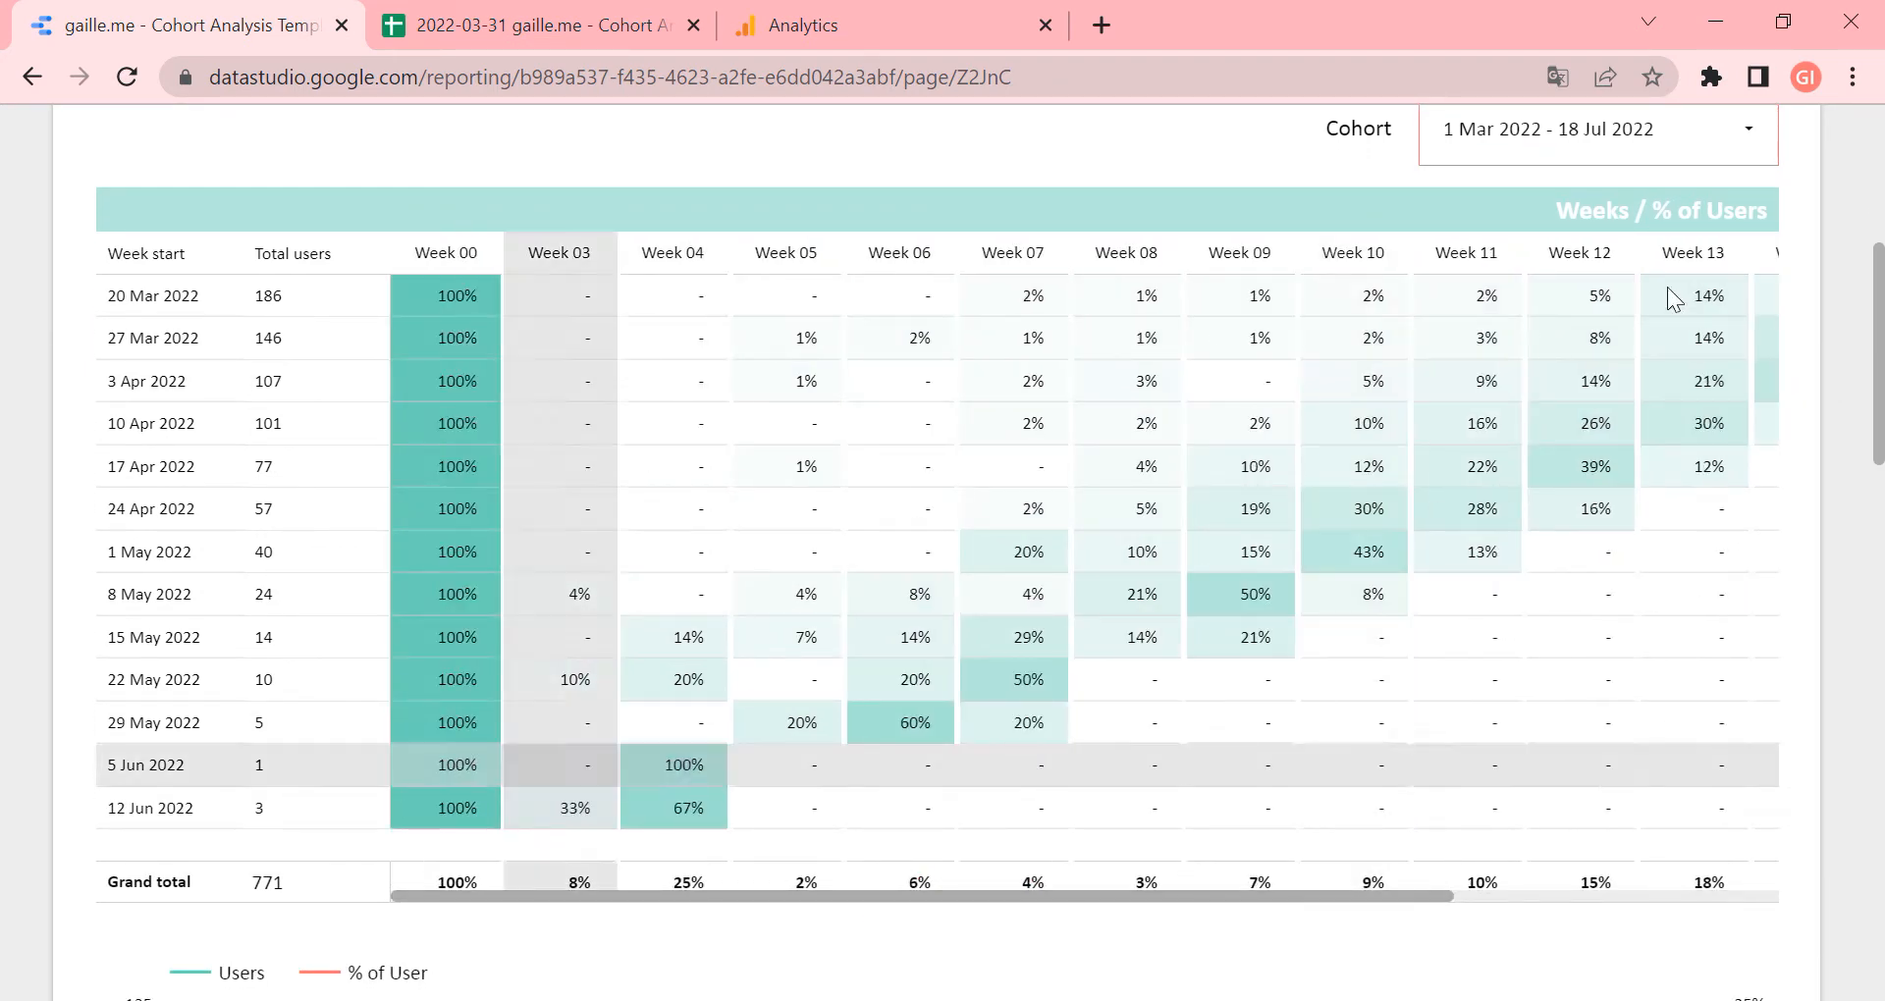
scroll(444, 544, "up", 2)
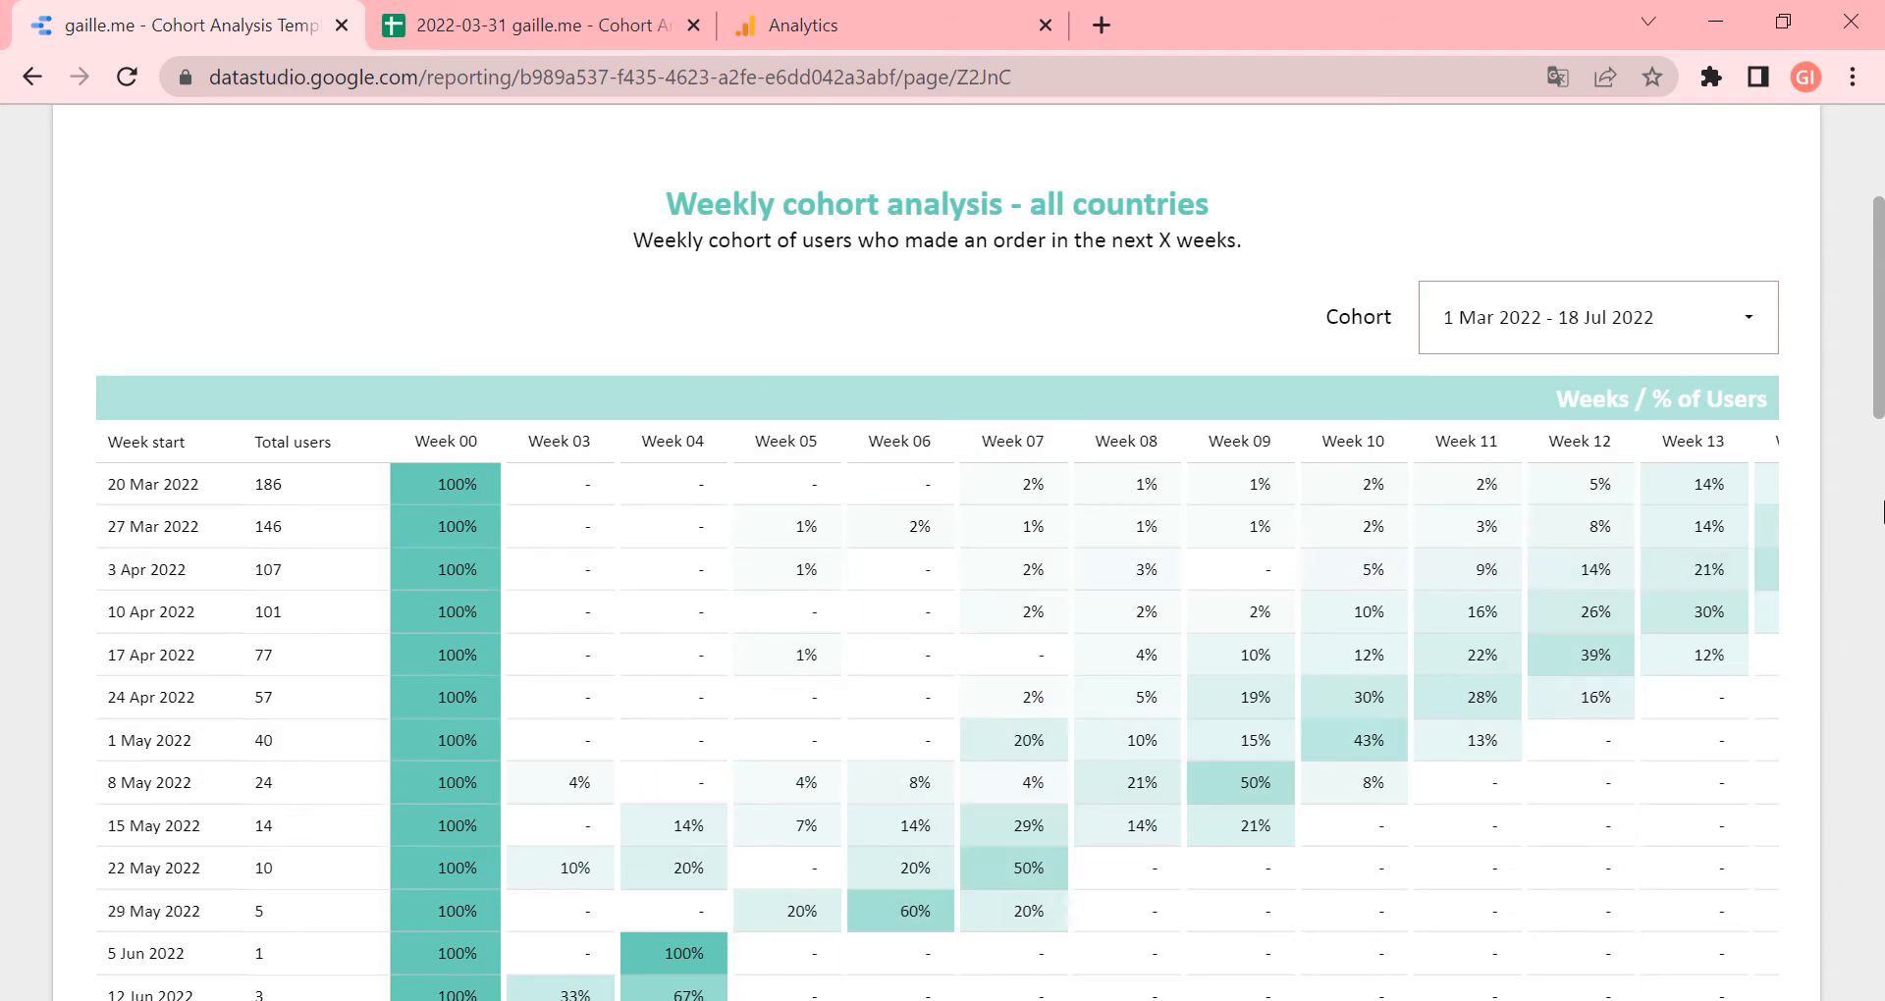
scroll(935, 774, "down", 2)
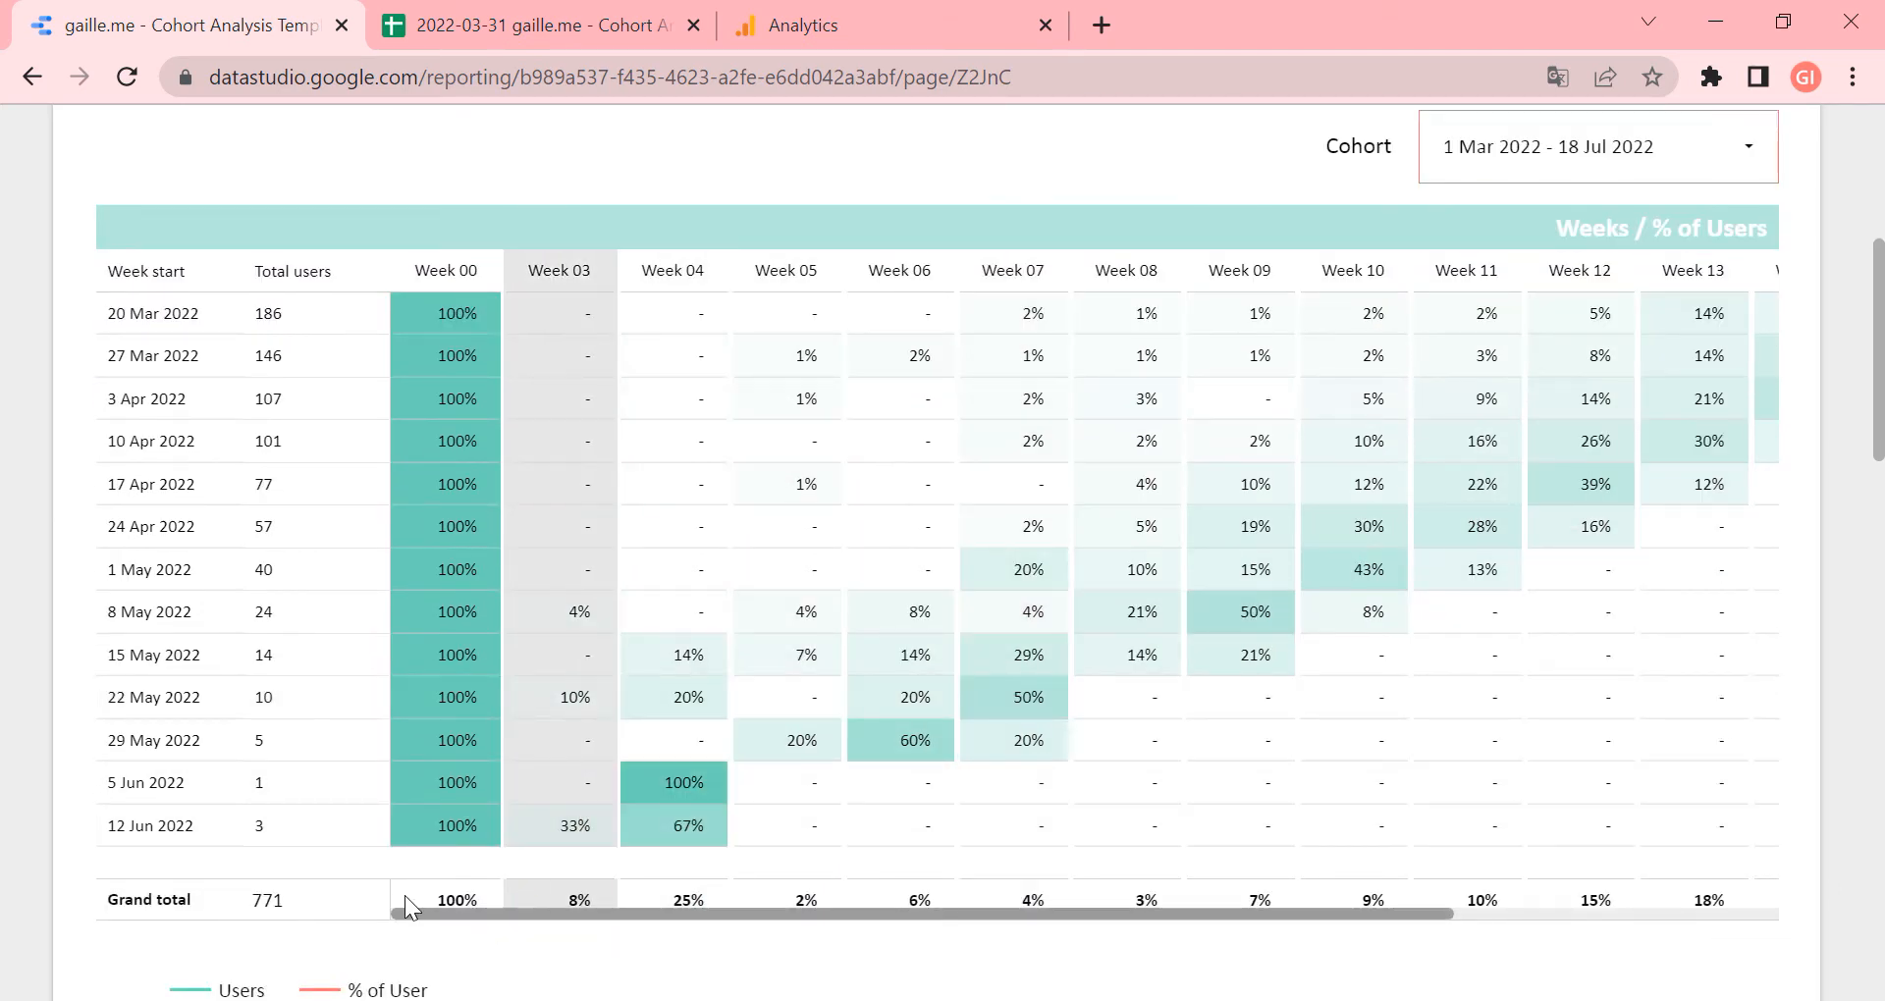
left_click_drag(405, 896, 361, 851)
scroll(1824, 448, "up", 1)
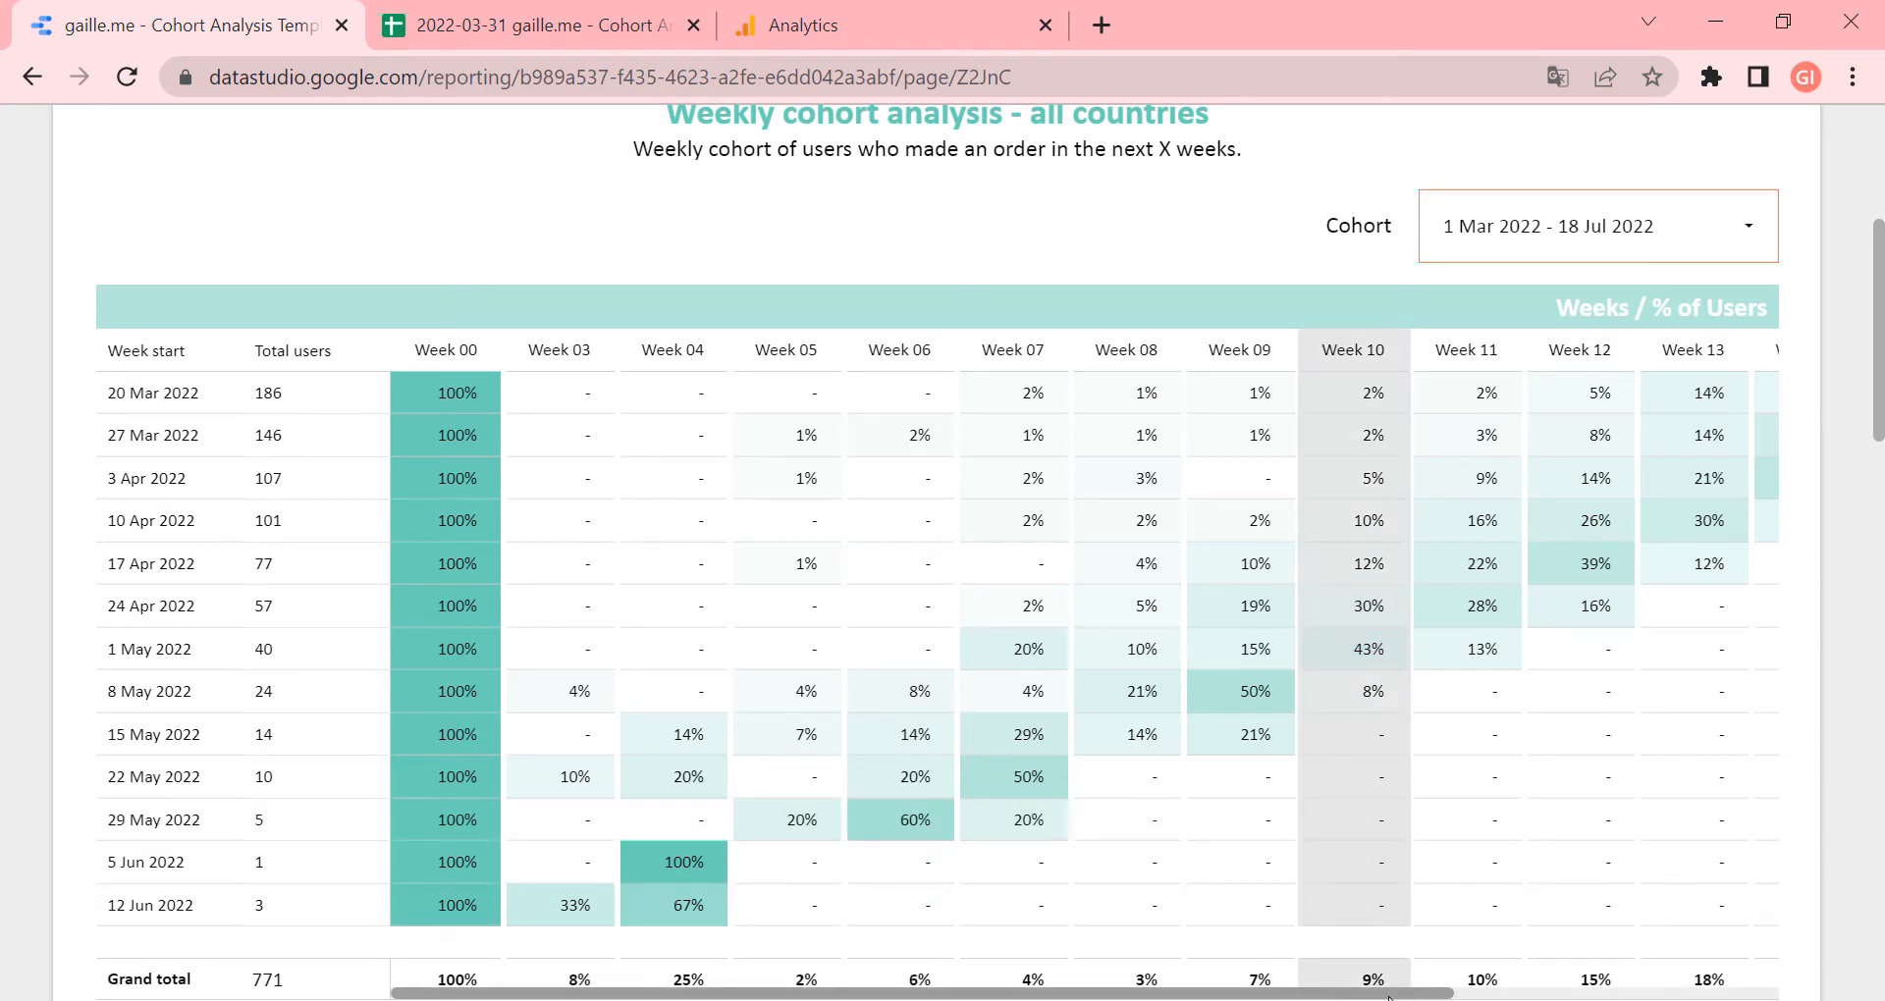
left_click_drag(1389, 996, 1736, 977)
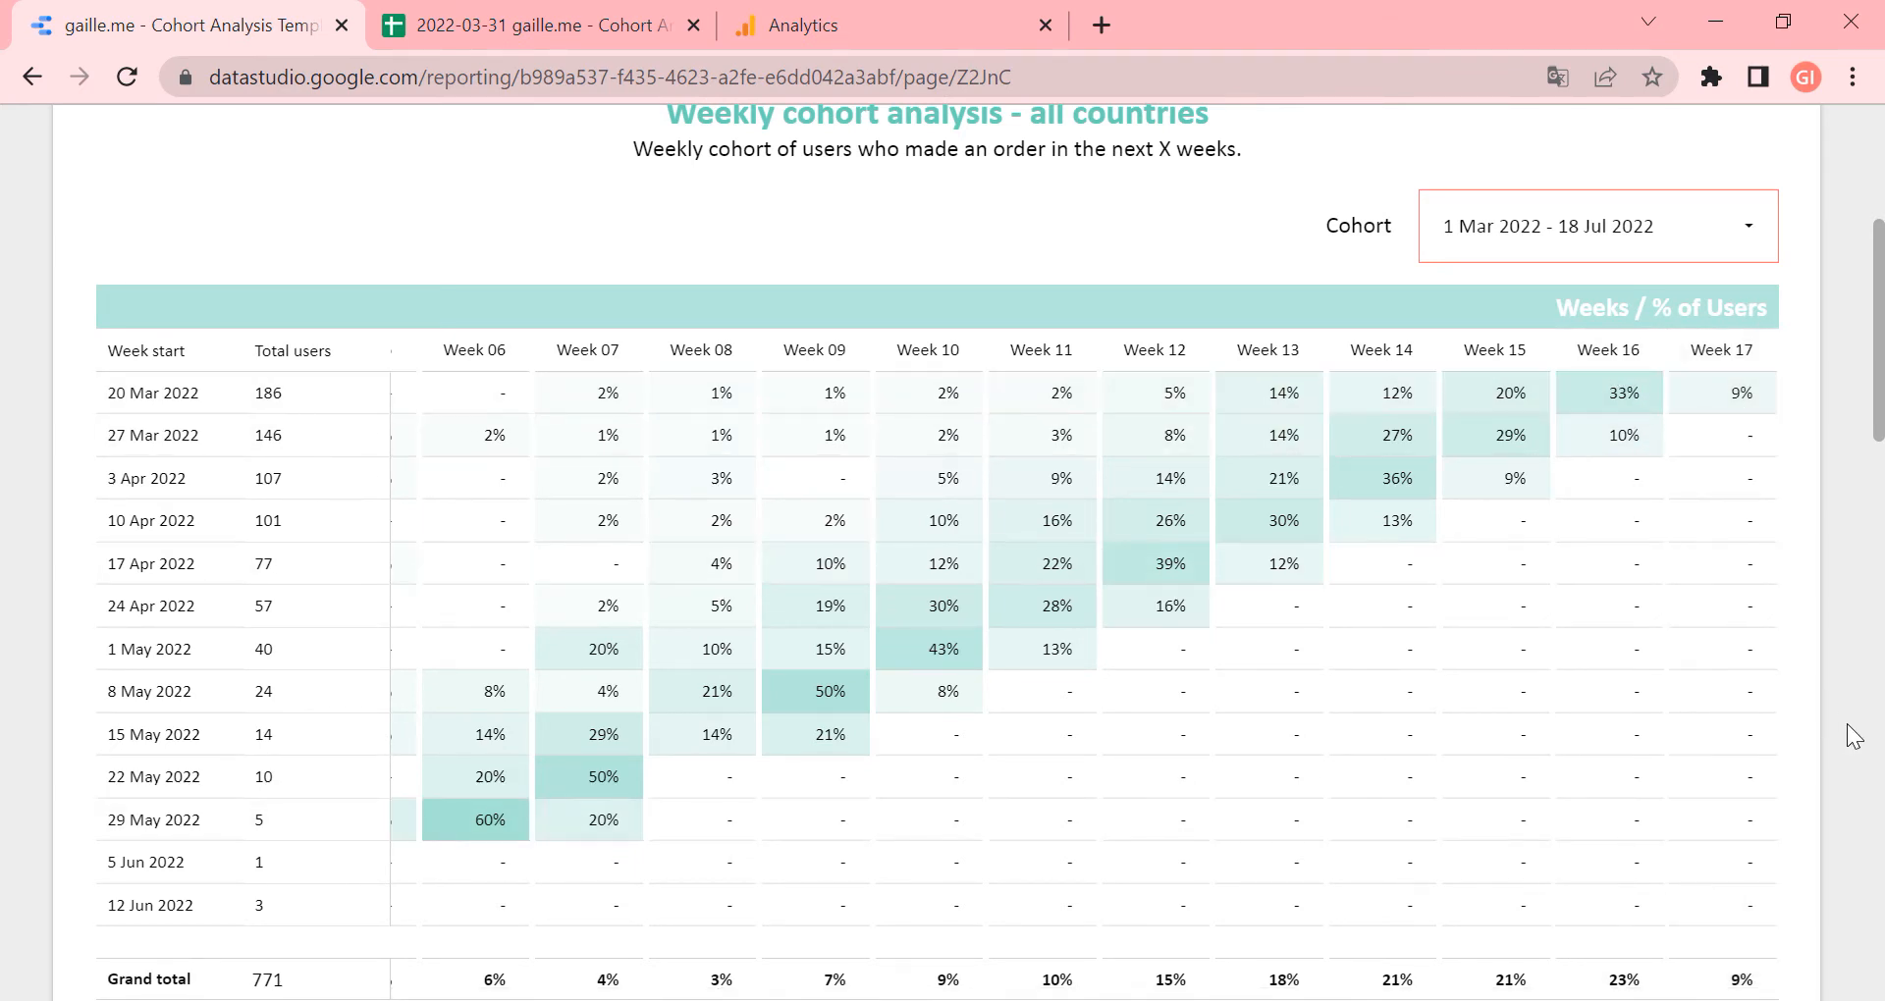
scroll(1847, 736, "down", 2)
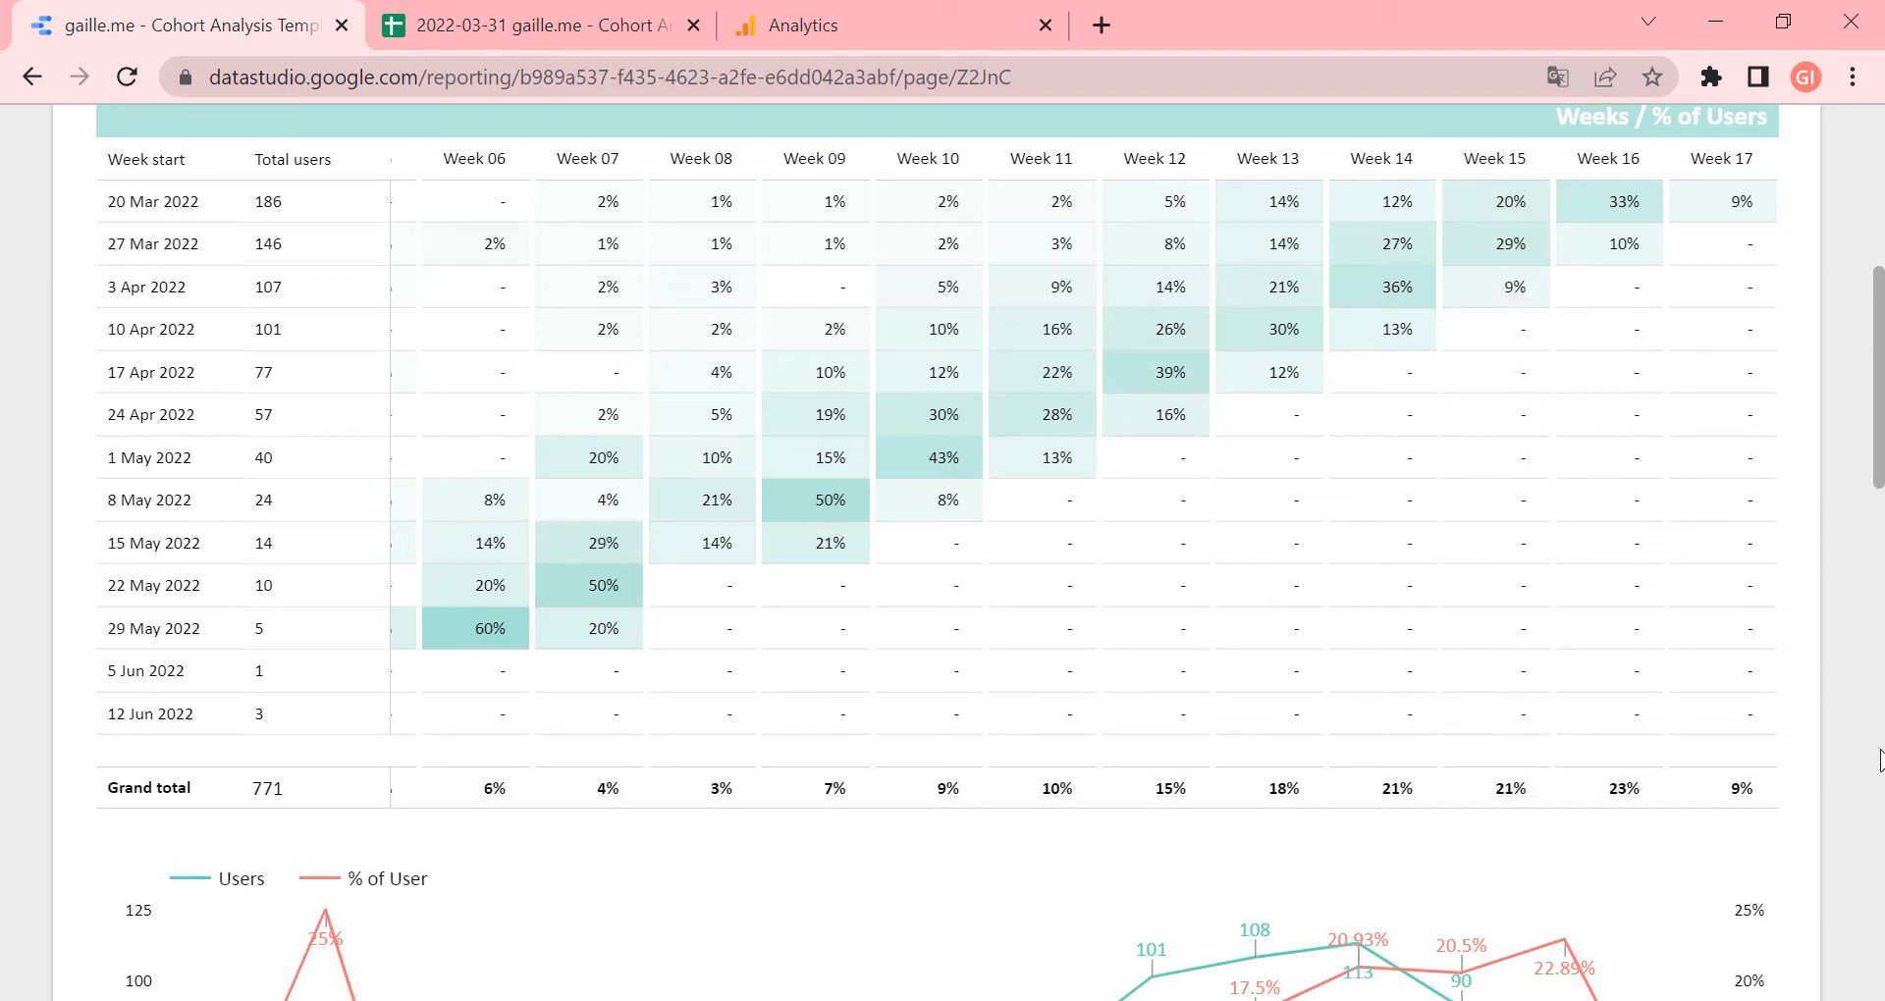
left_click_drag(1505, 801, 750, 833)
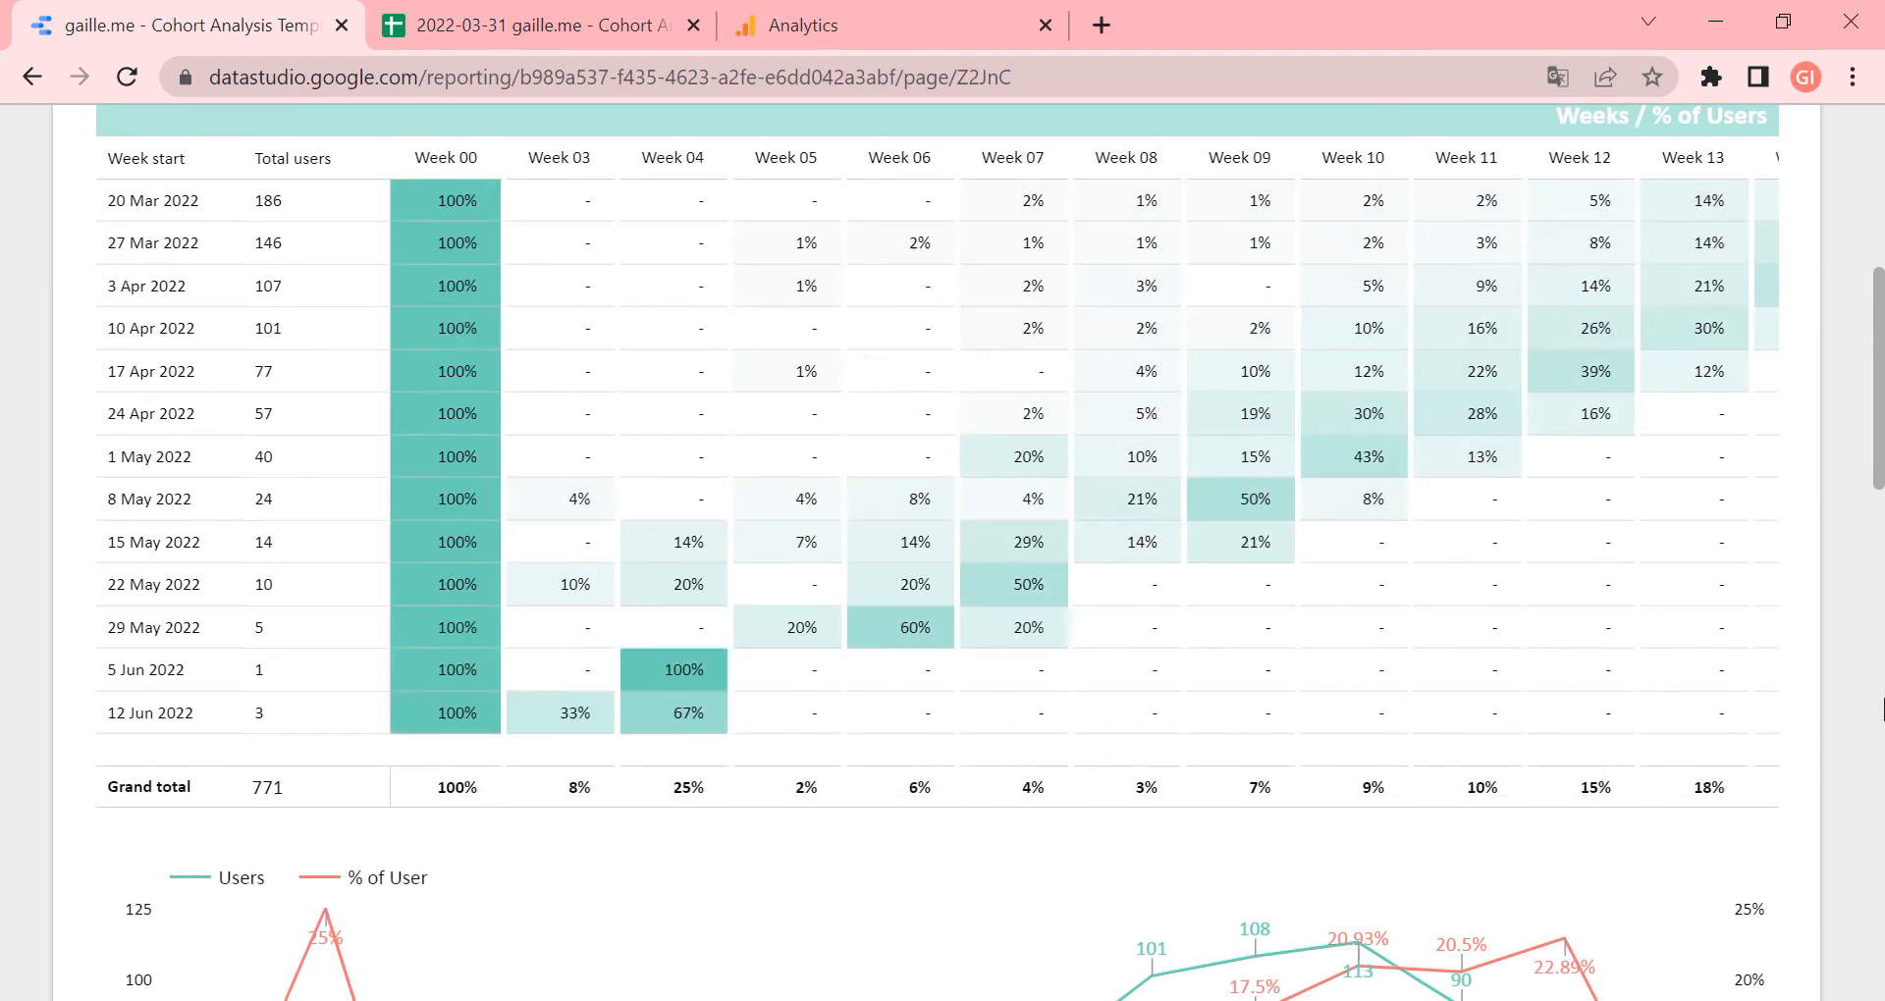
Compare the all-countries line chart of Users and % of User with the grand totals in the cohort table
scroll(1677, 493, "down", 5)
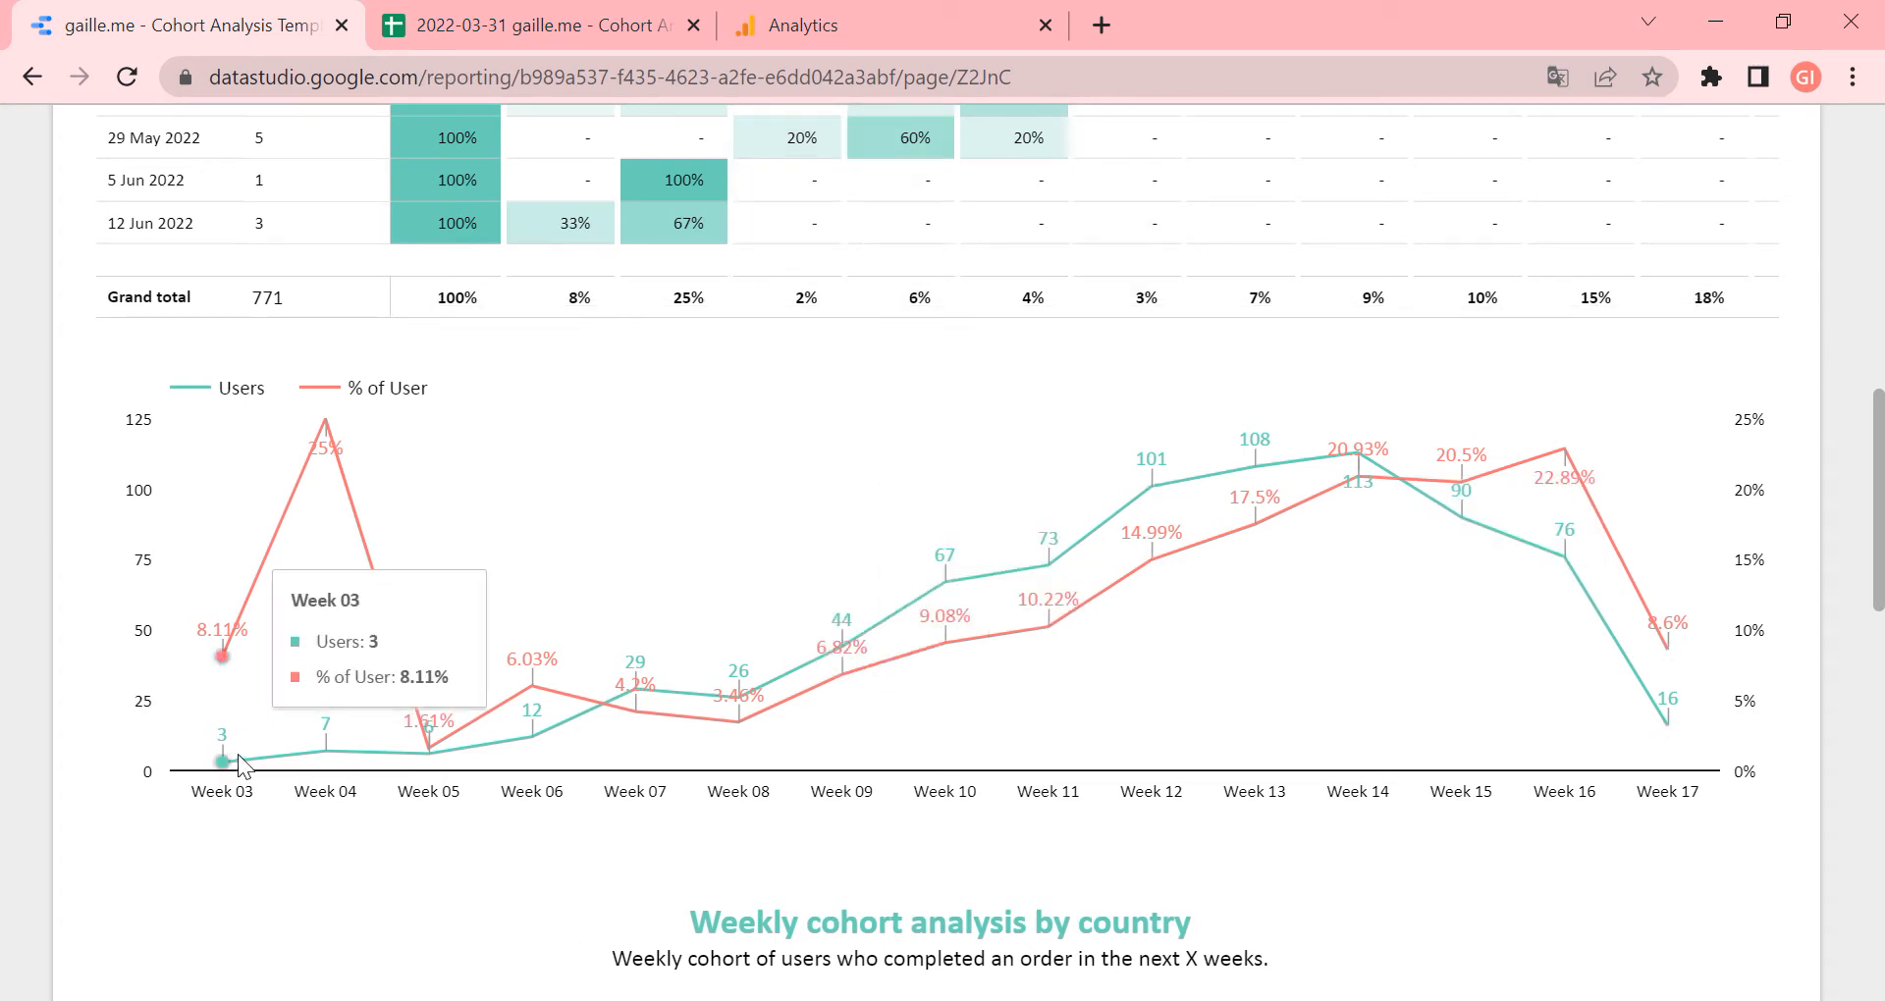
scroll(1855, 368, "up", 5)
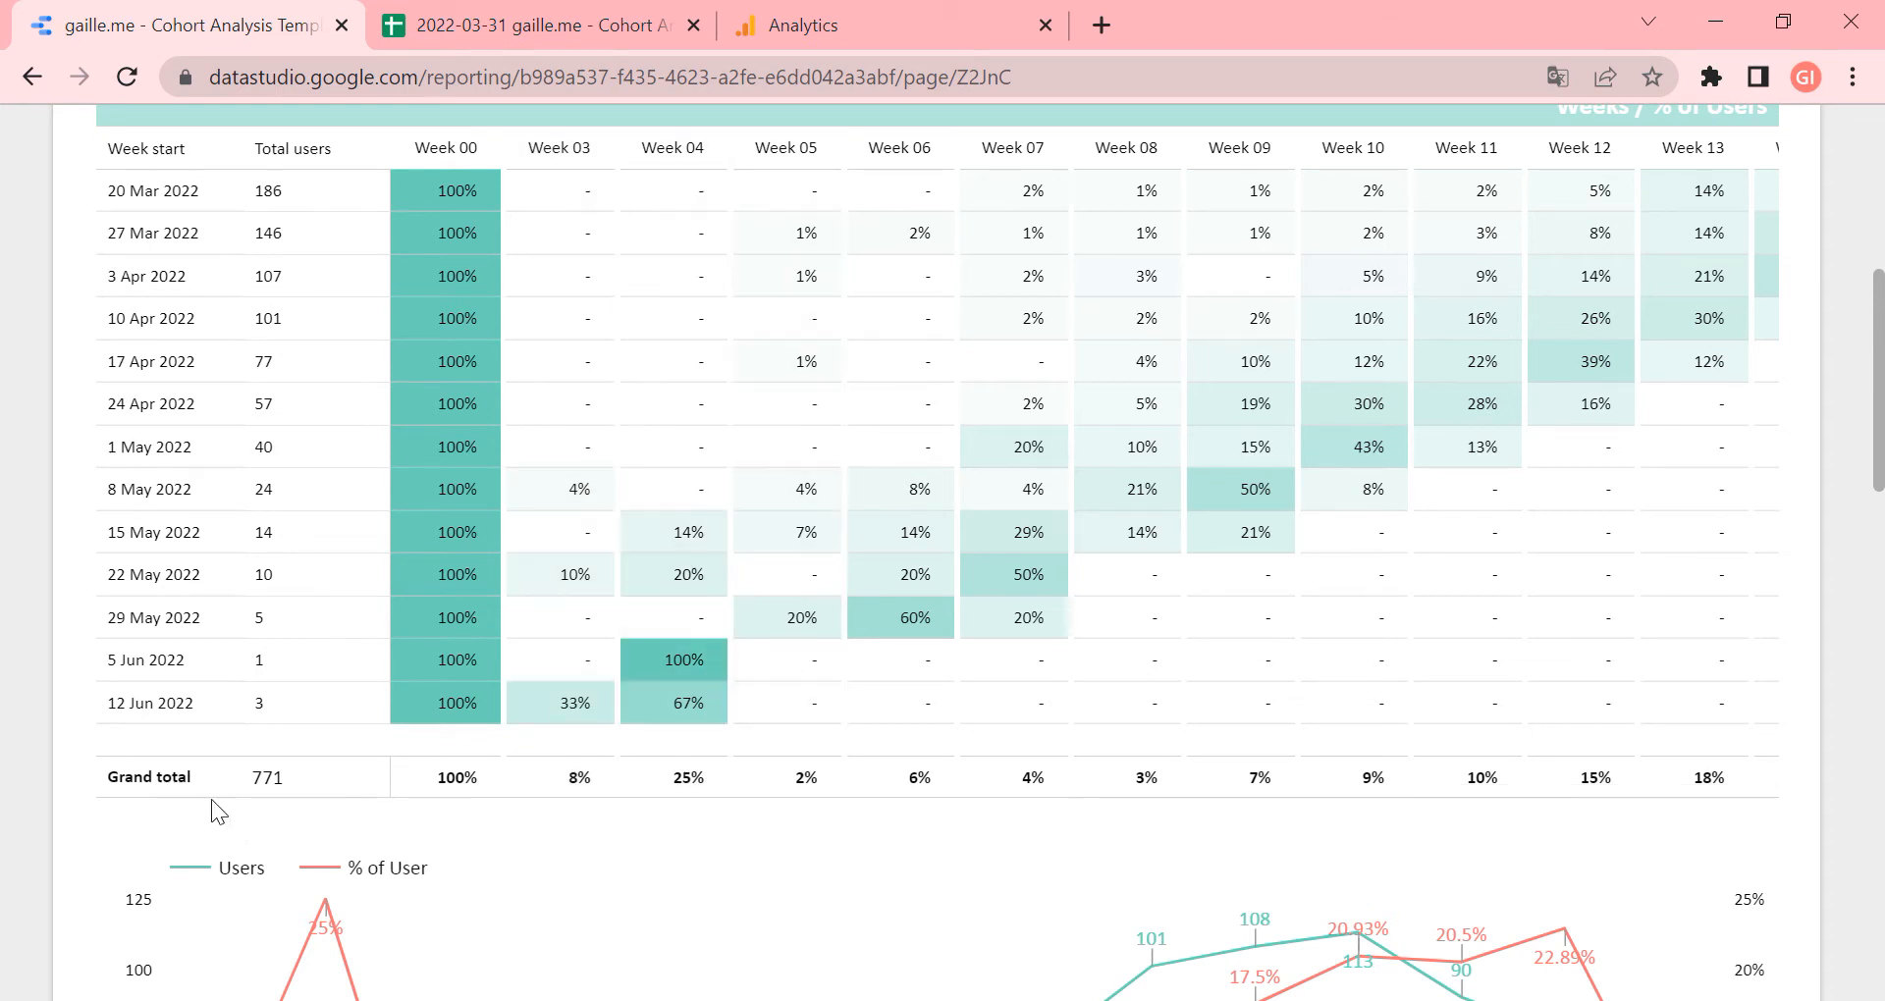
scroll(79, 856, "down", 1)
scroll(79, 856, "down", 4)
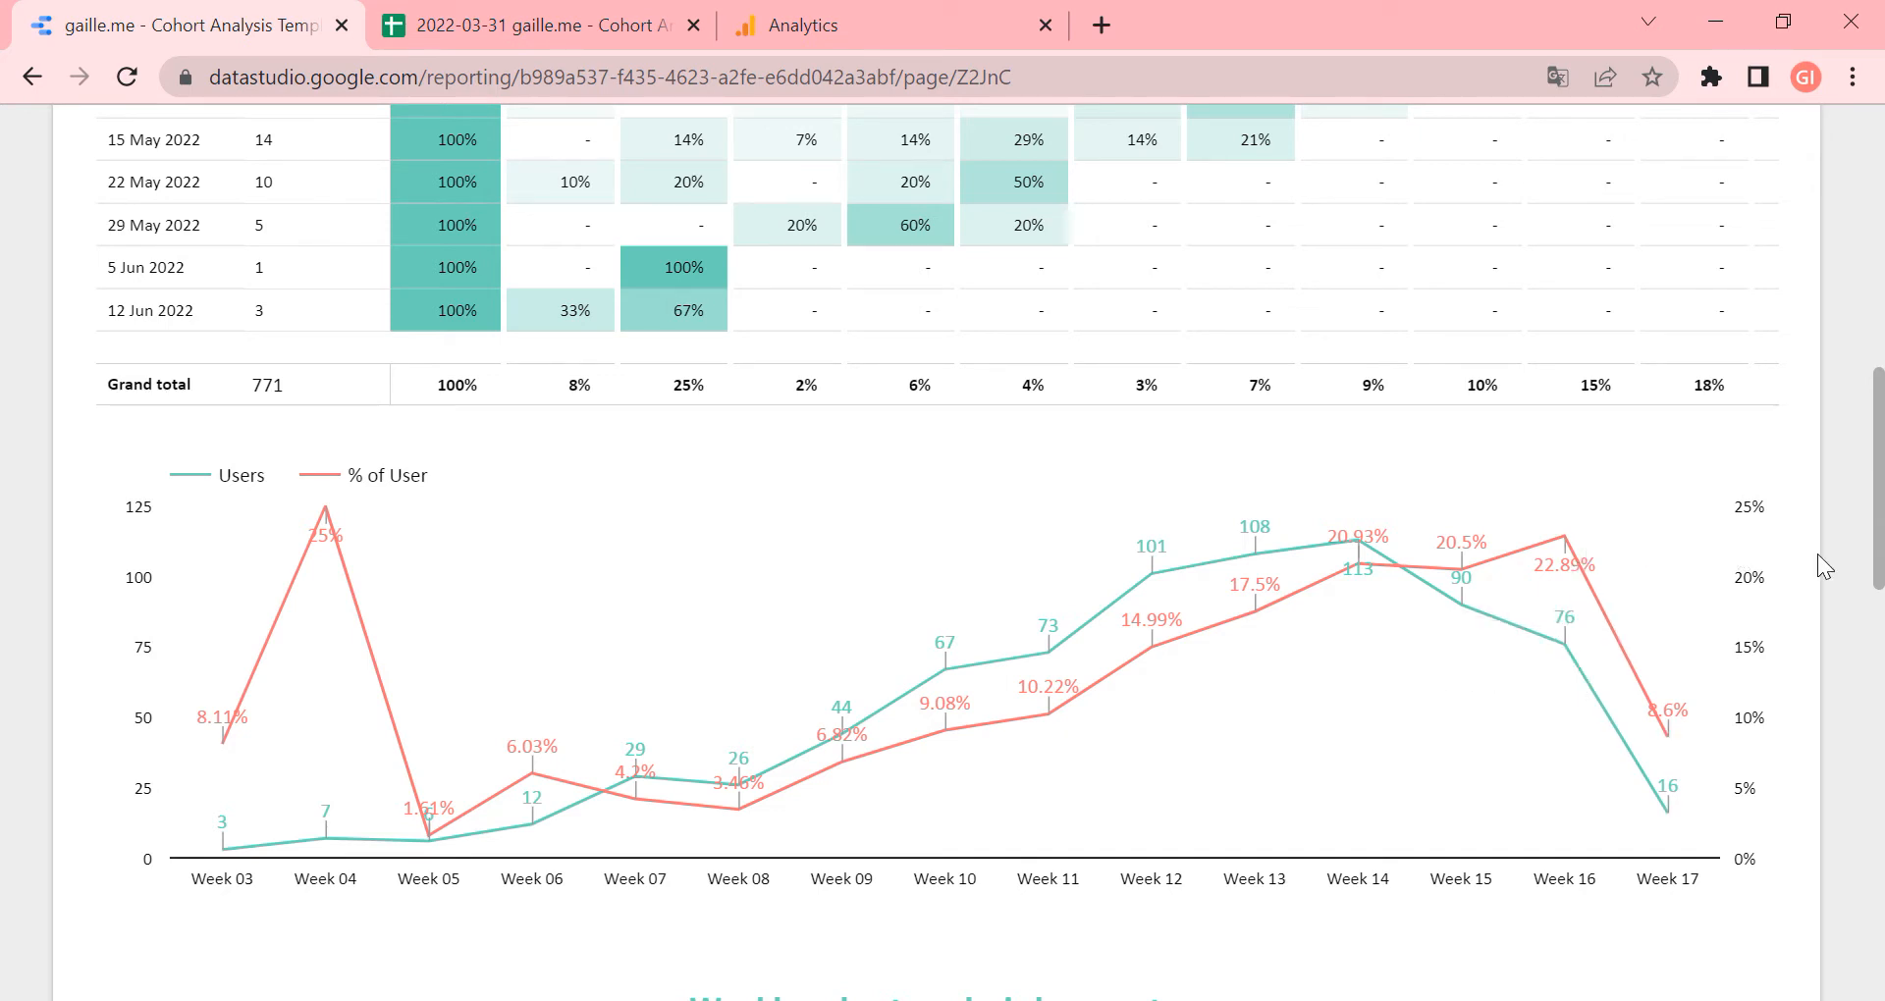
Examine the weekly cohort table and chart by country for USA, and check which countries the Country filter offers
scroll(1817, 553, "down", 4)
scroll(1852, 490, "down", 3)
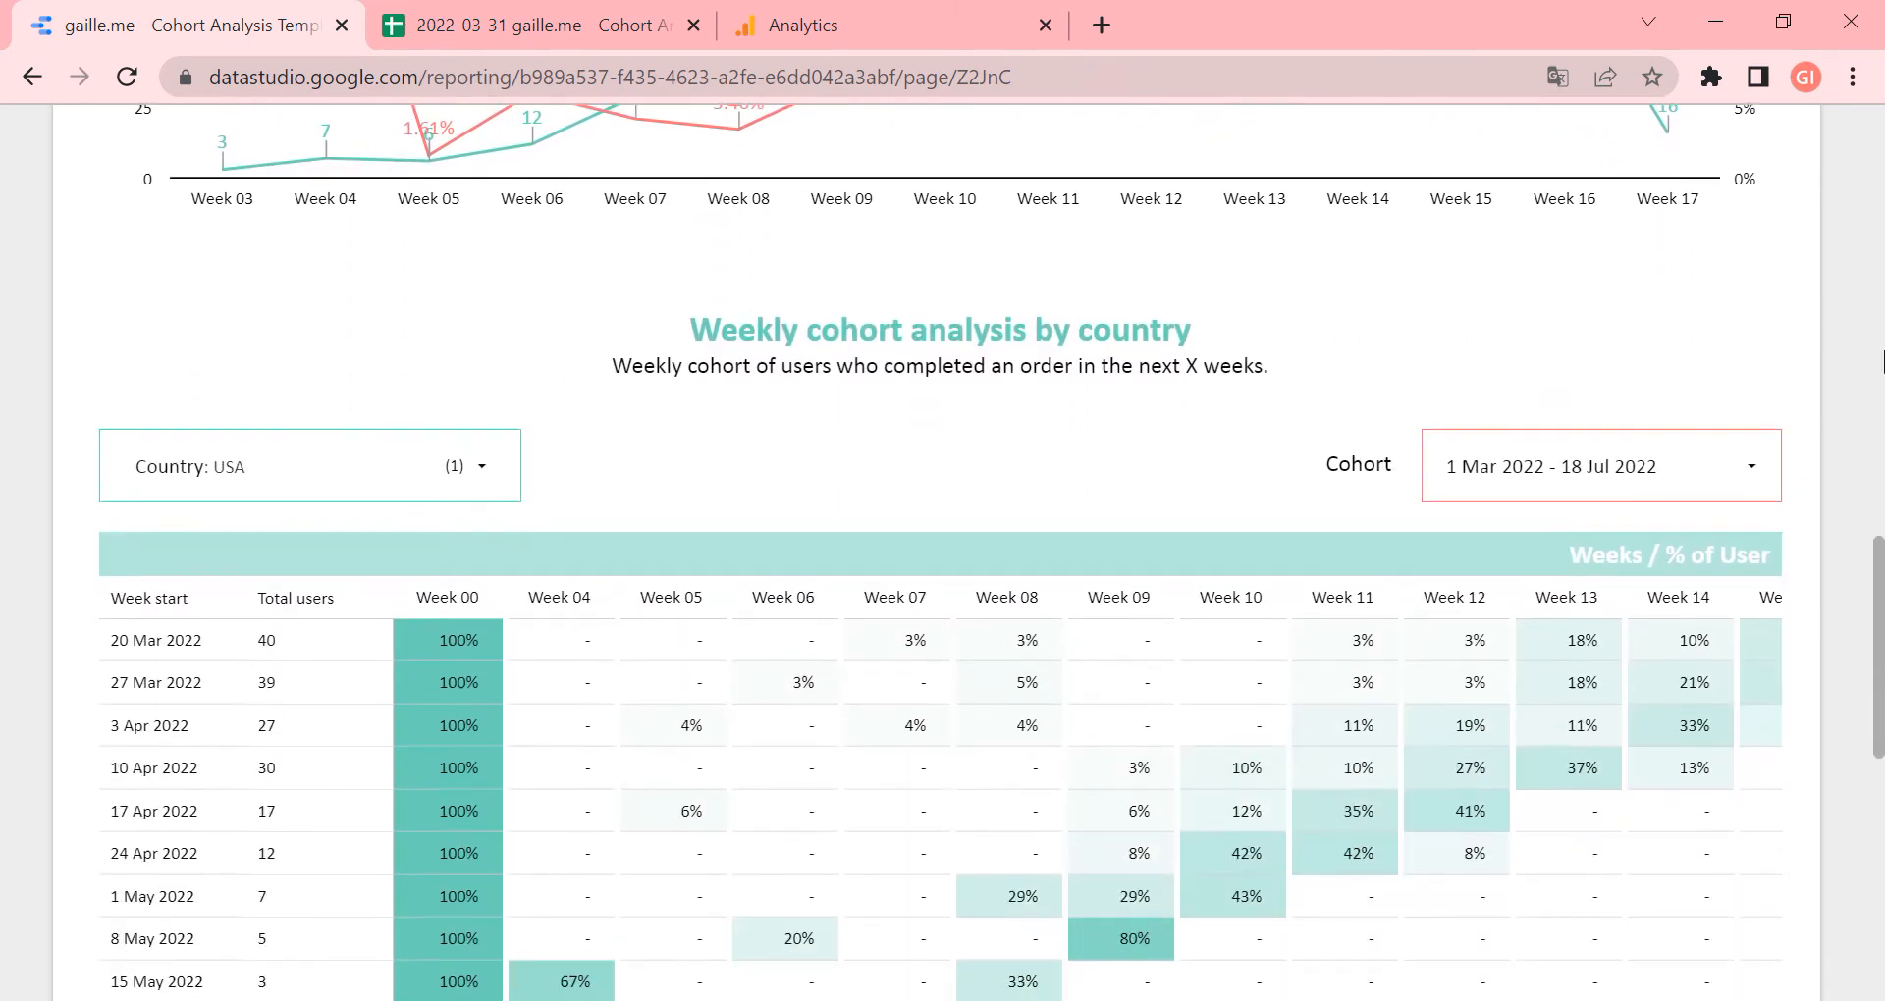
scroll(1795, 281, "down", 1)
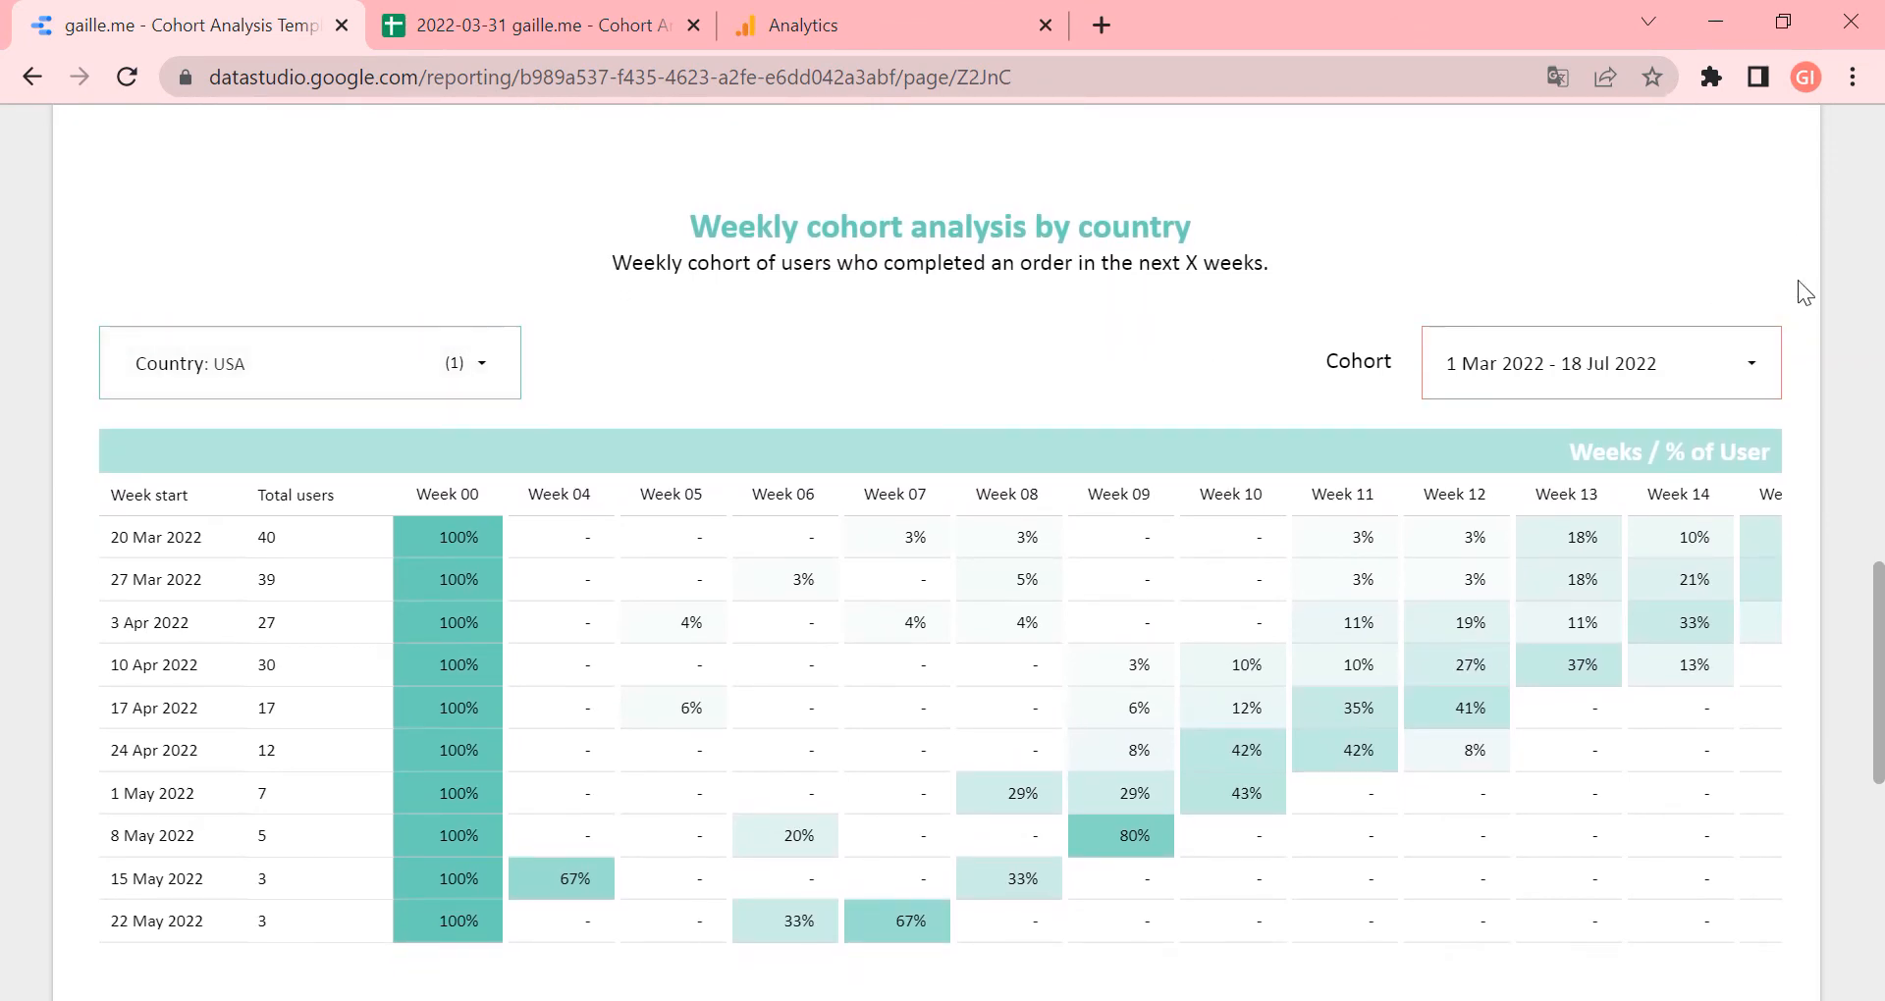
scroll(1822, 361, "down", 8)
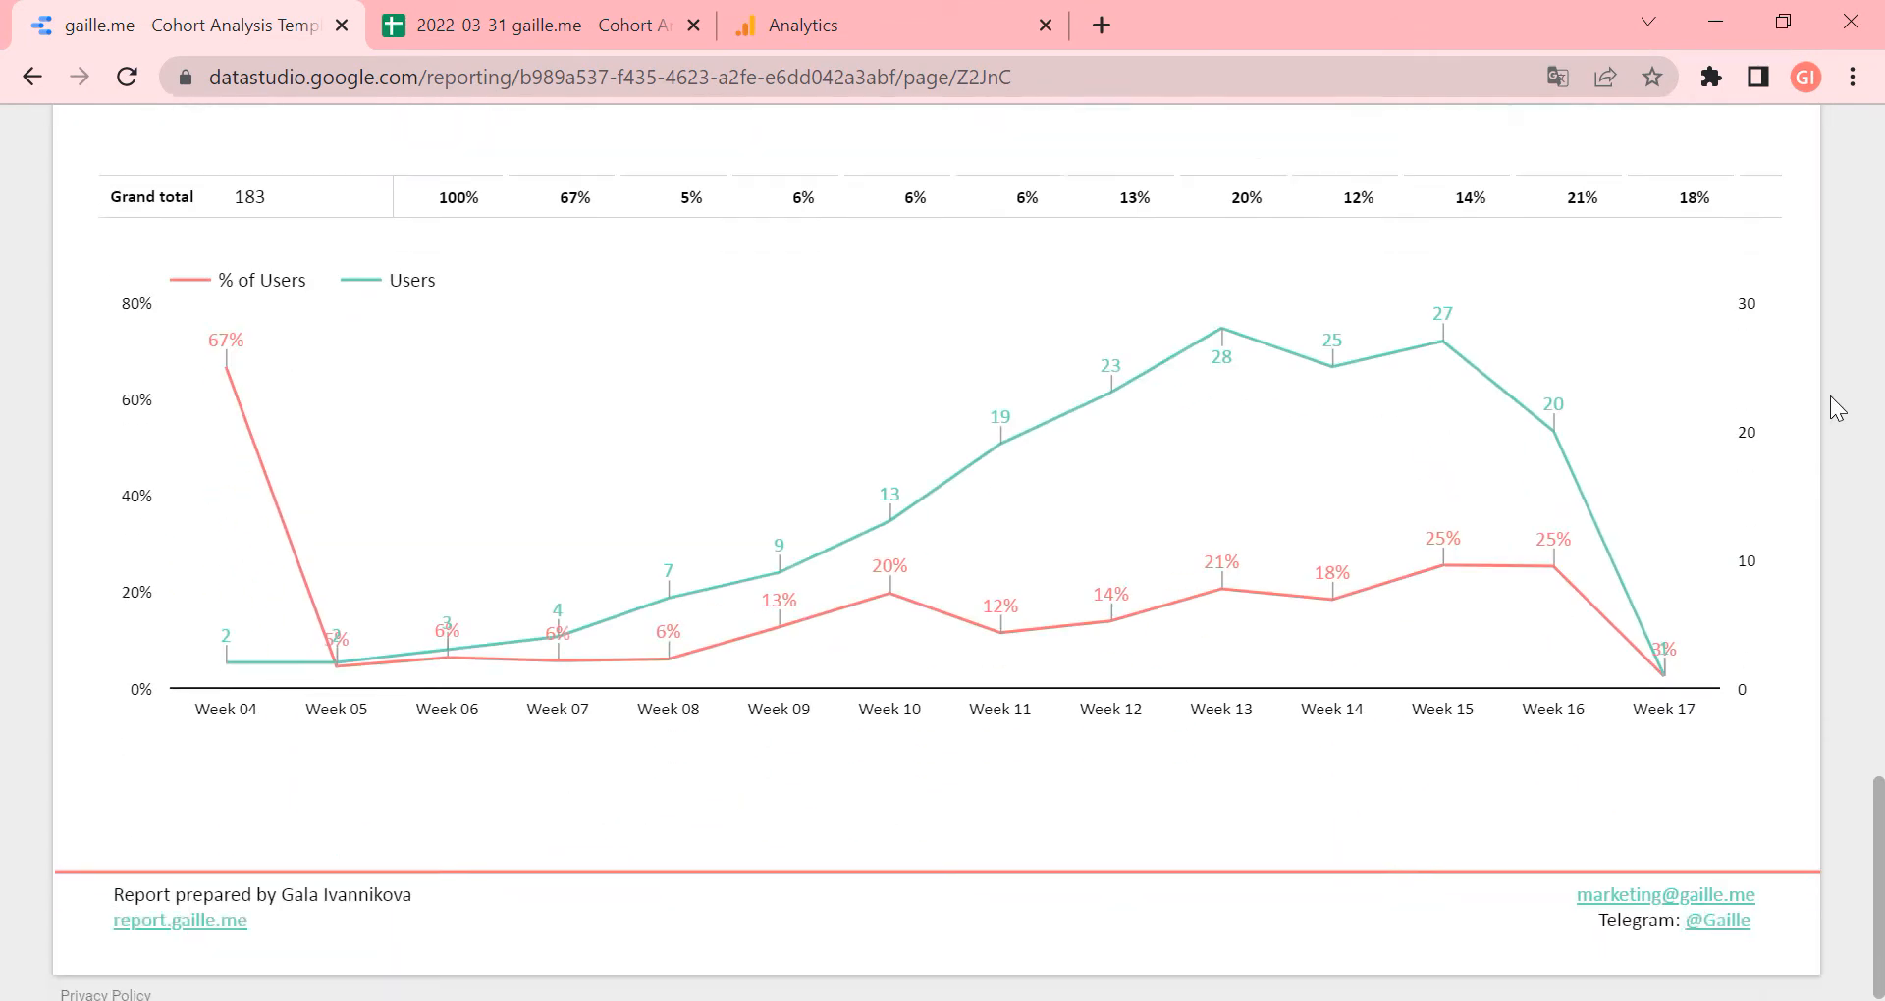
scroll(1830, 397, "up", 9)
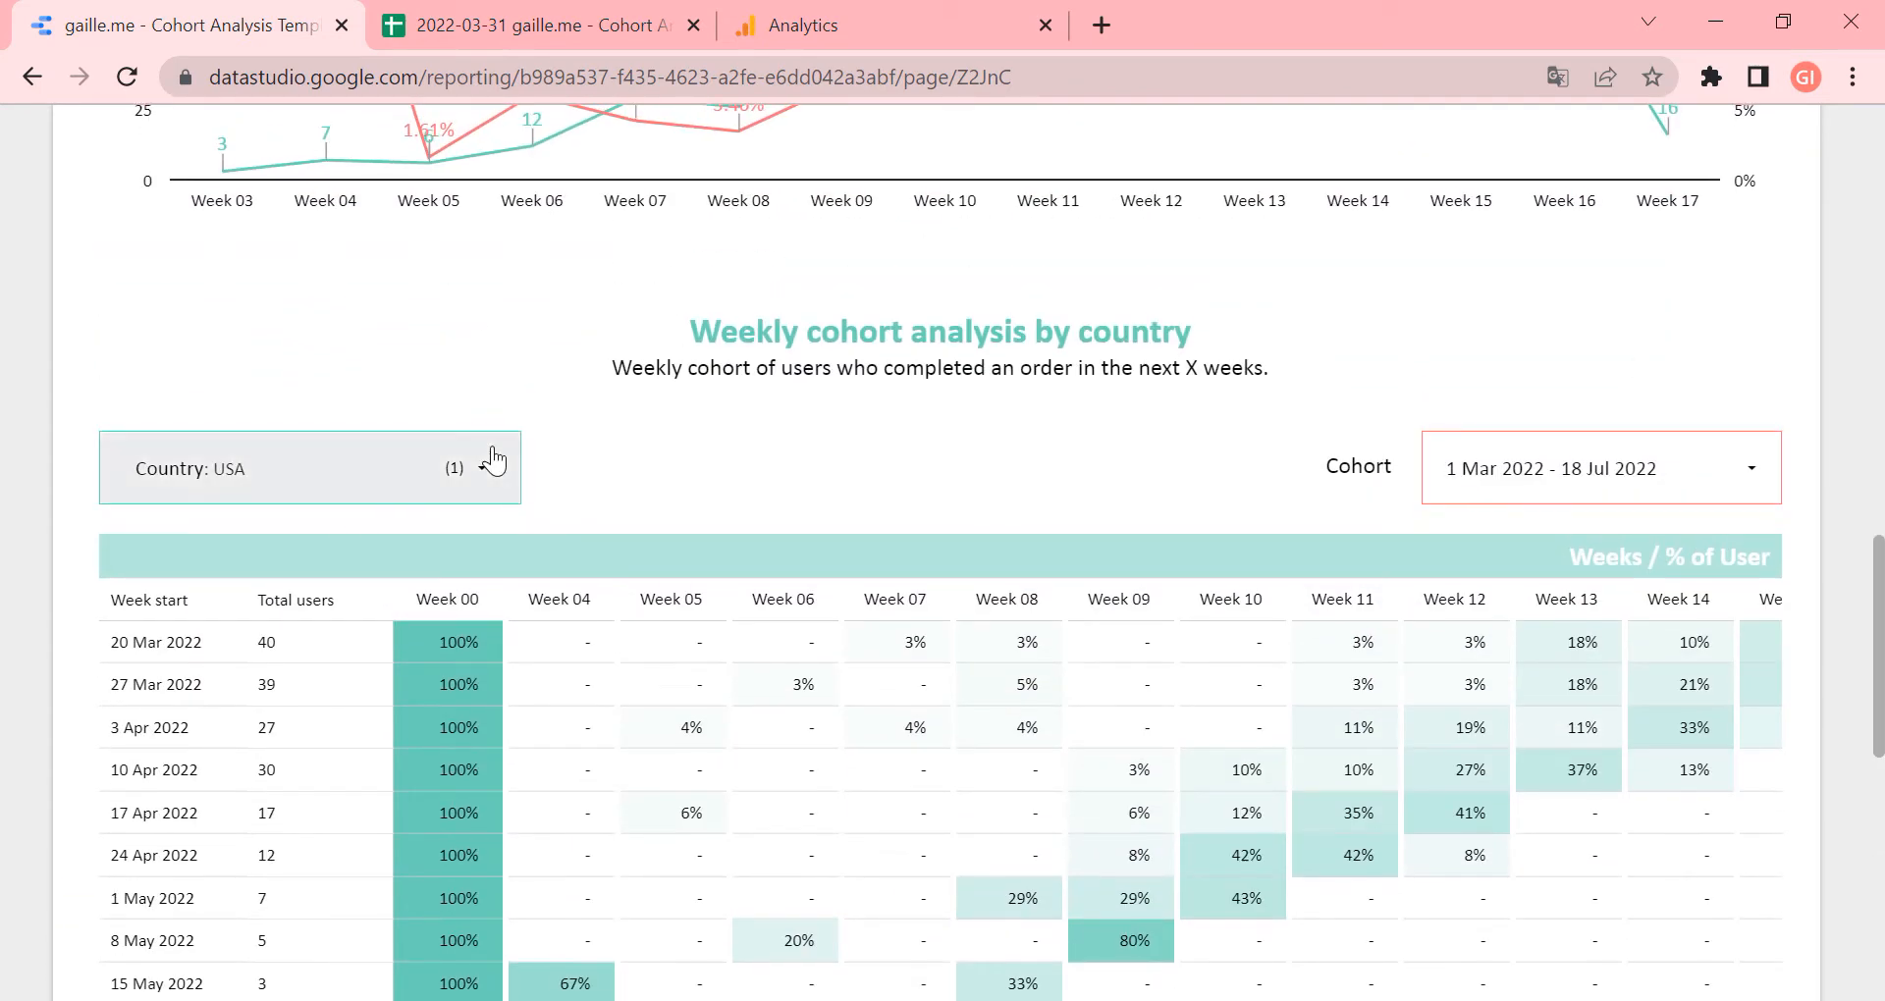
left_click(475, 481)
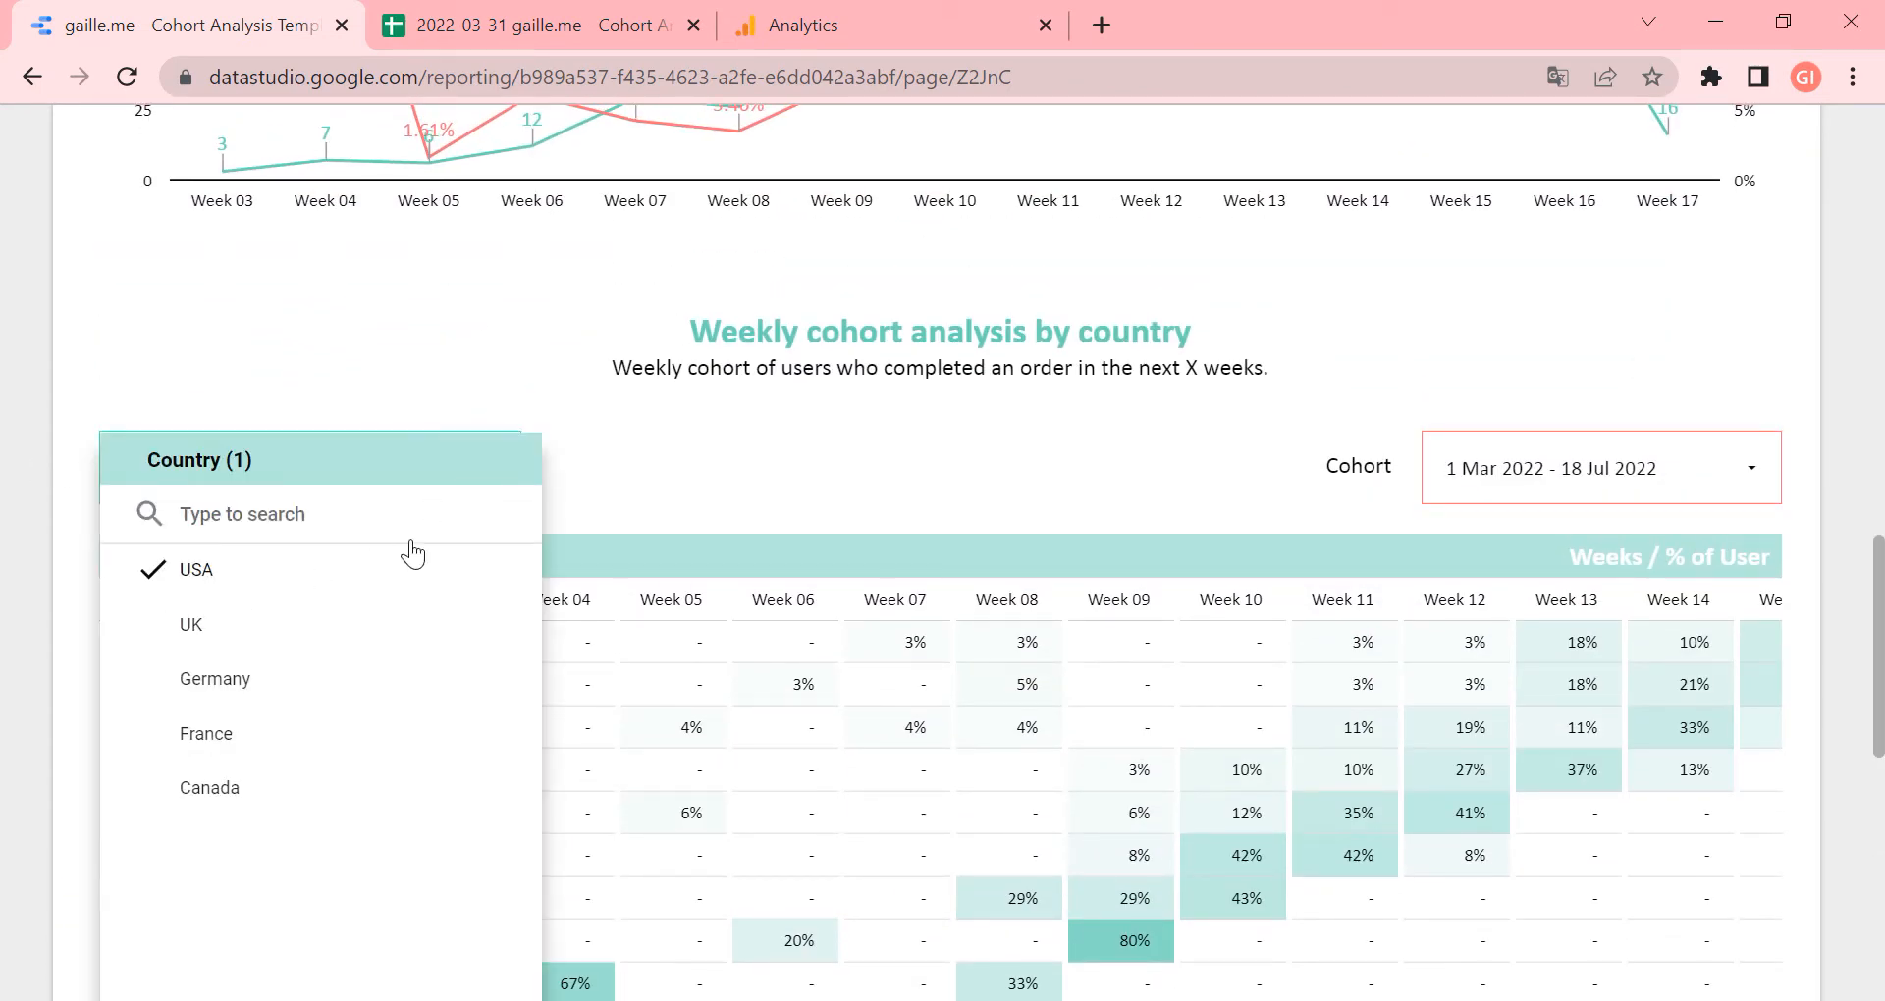
left_click(399, 491)
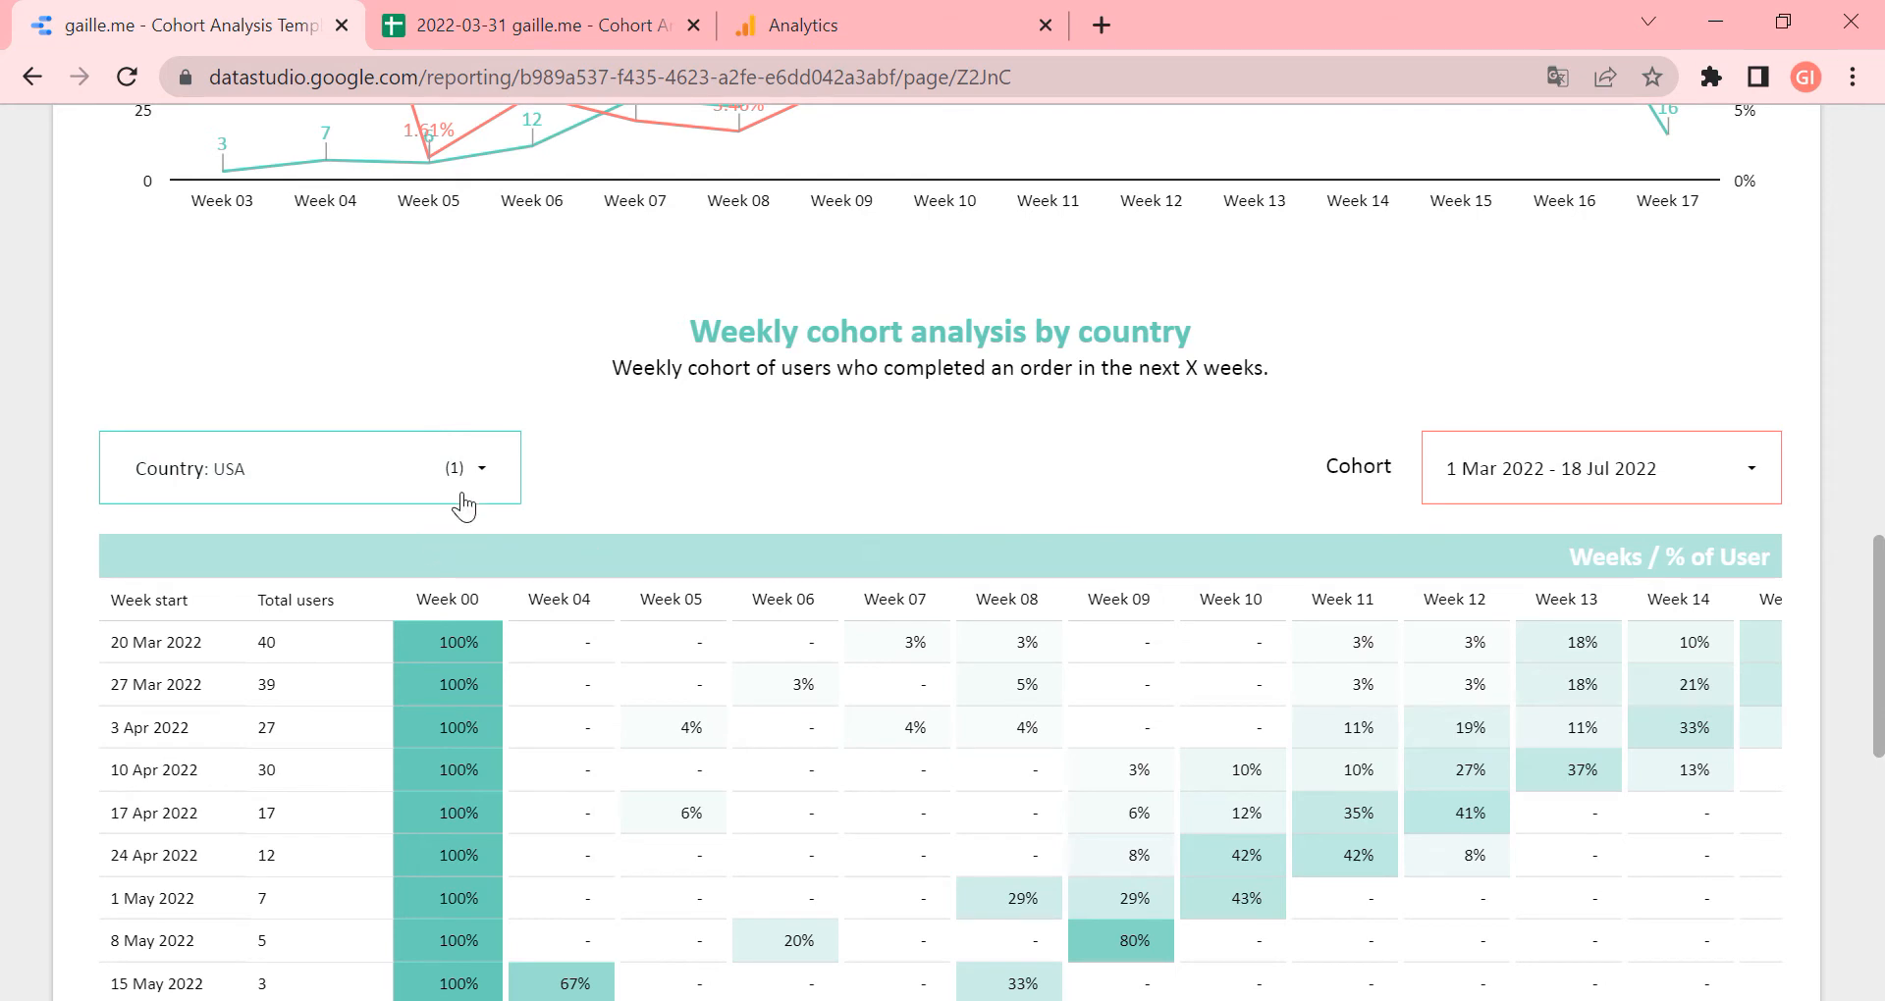
scroll(1192, 431, "down", 2)
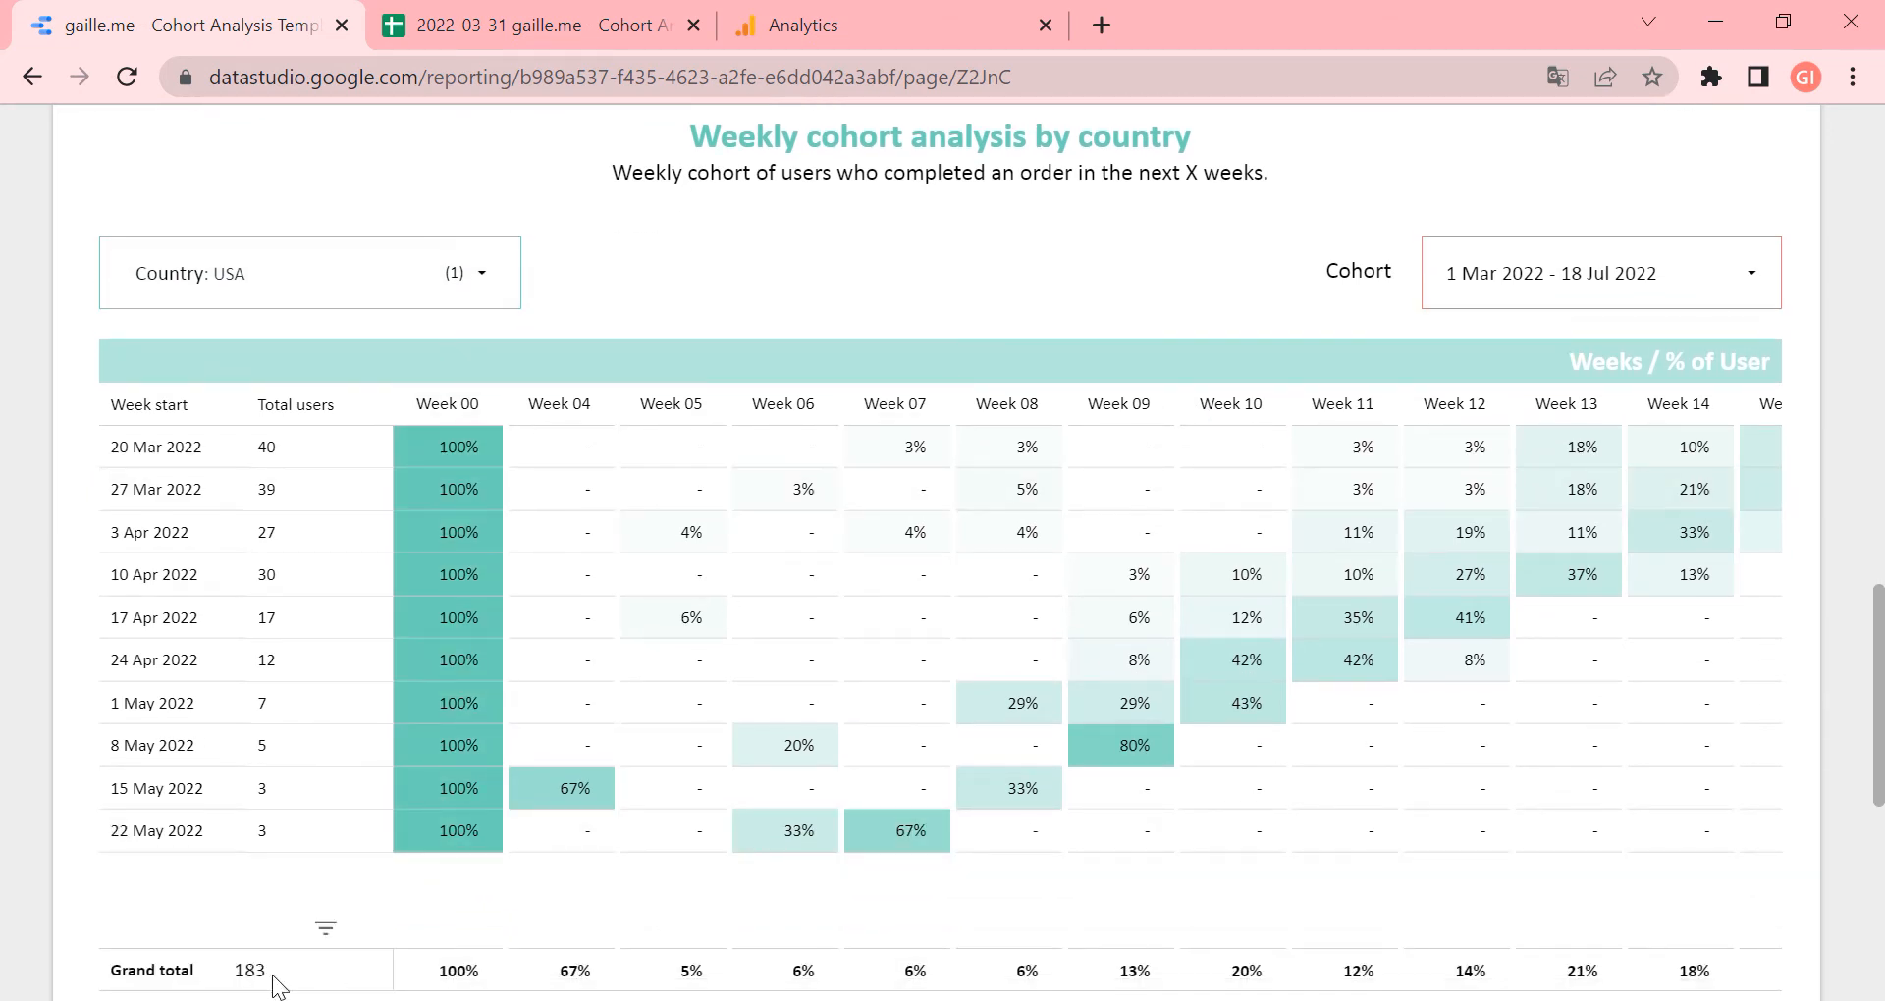
Filter the weekly cohort analysis by country to UK only, and review its table and line chart
left_click(462, 267)
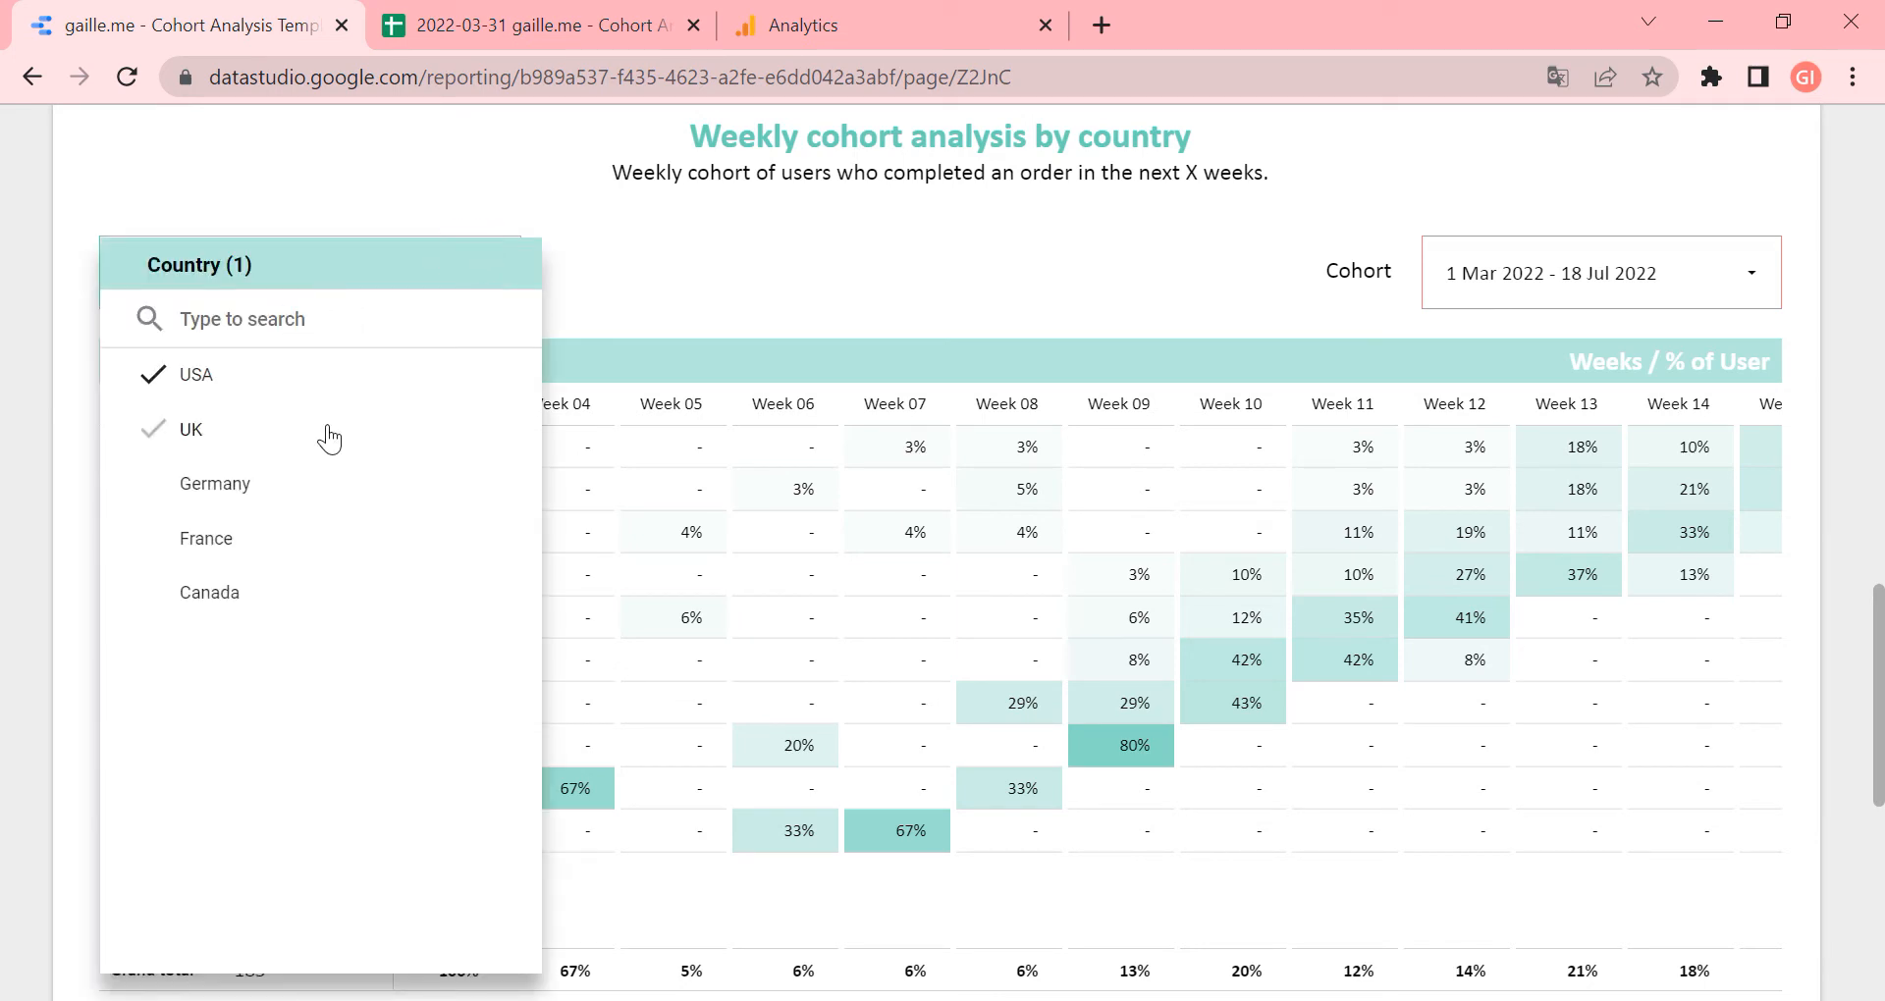
left_click(284, 426)
left_click(793, 298)
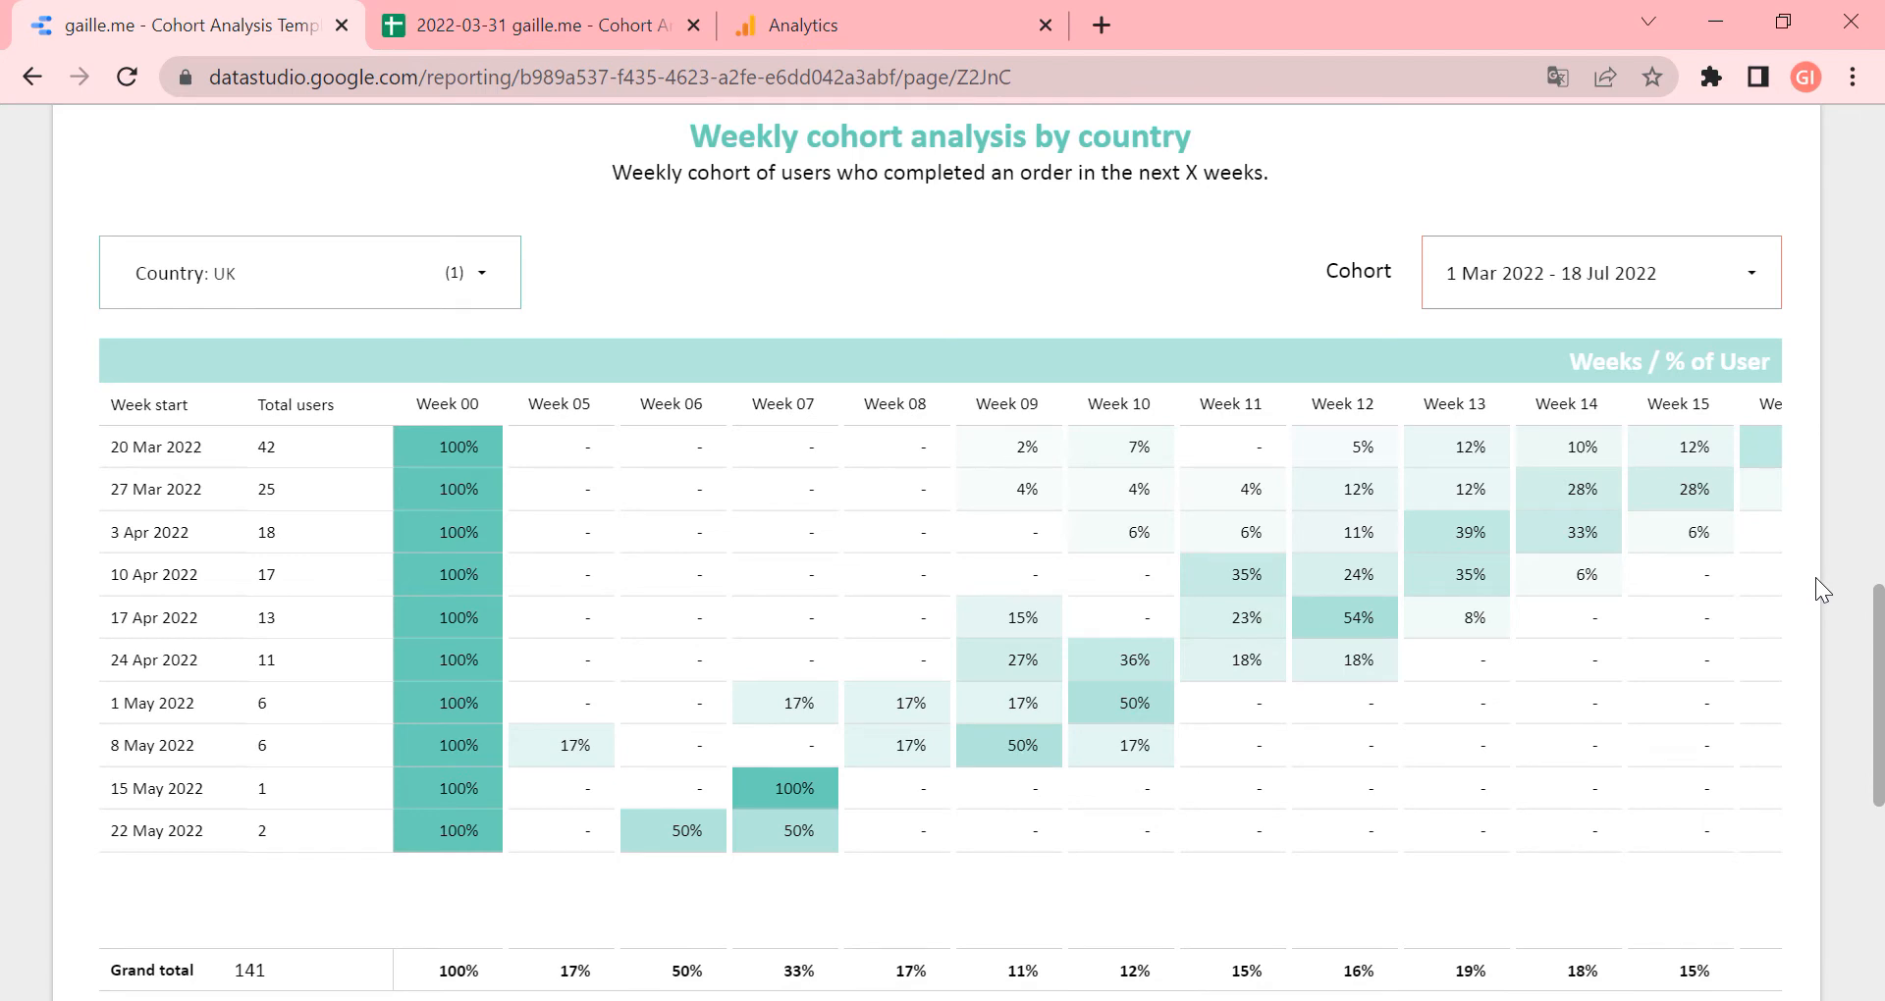
scroll(1821, 573, "down", 1)
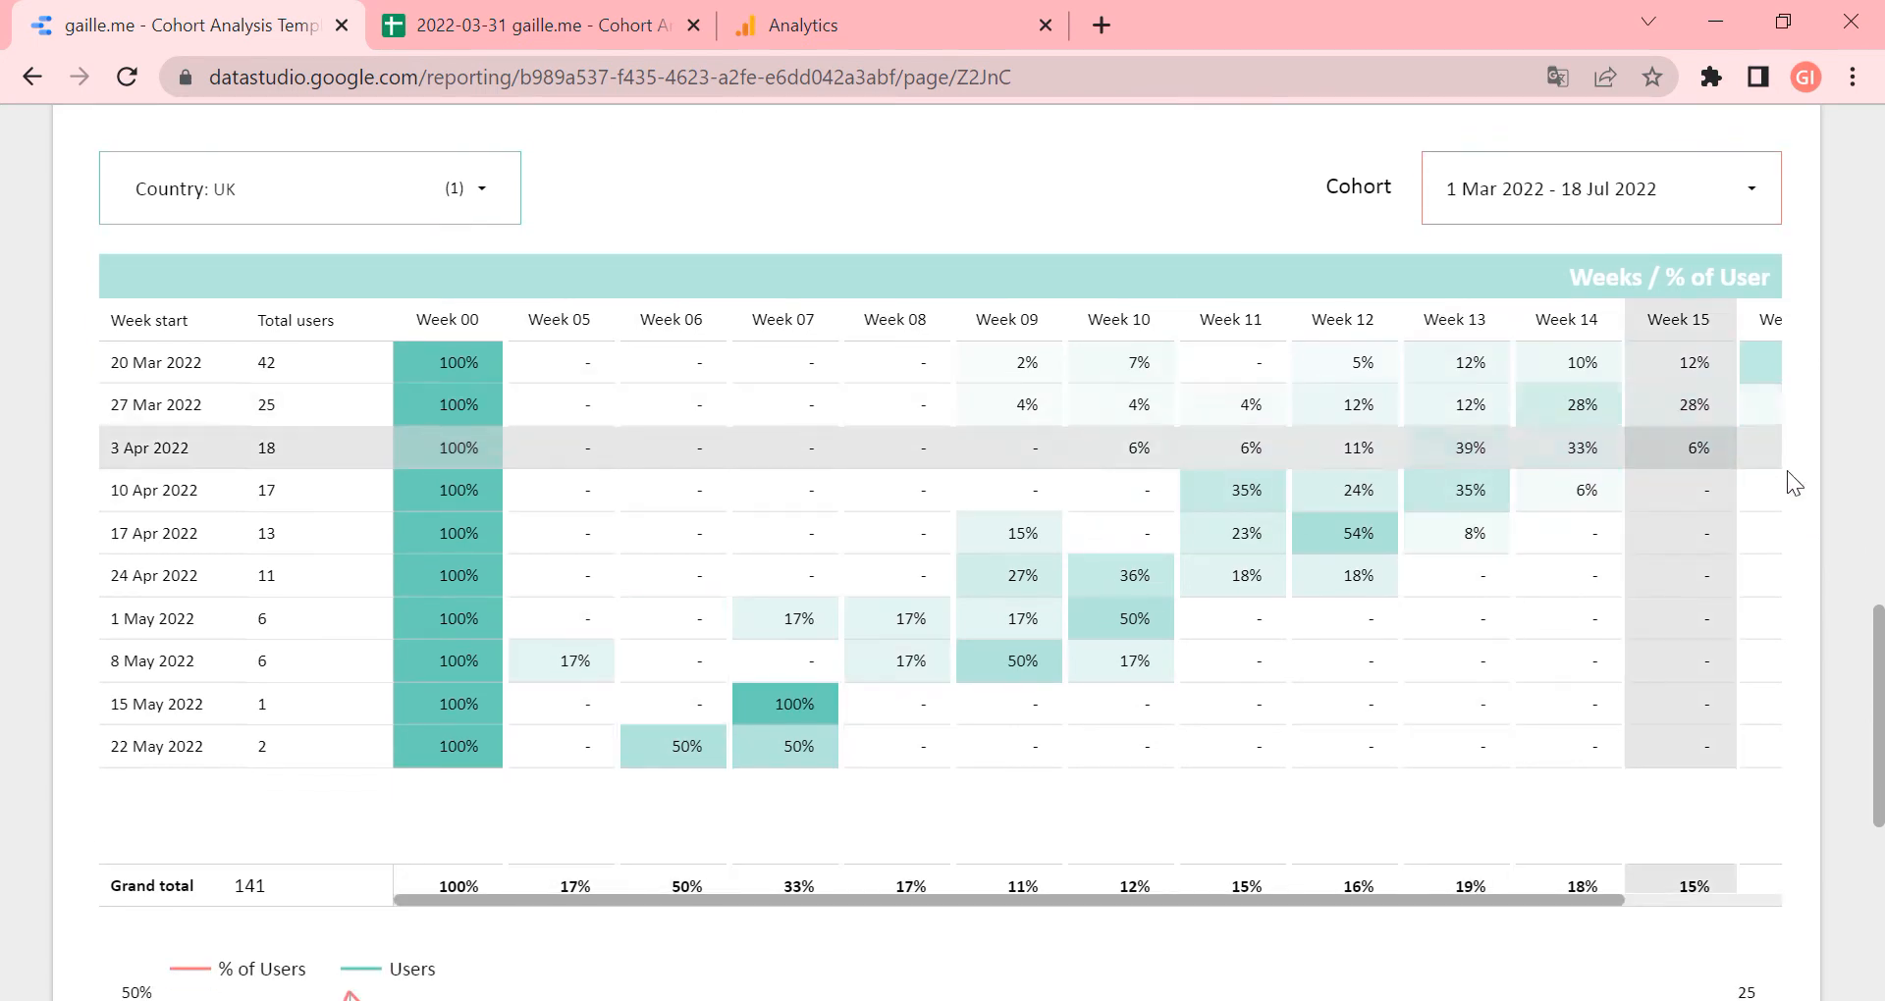
scroll(1787, 471, "down", 6)
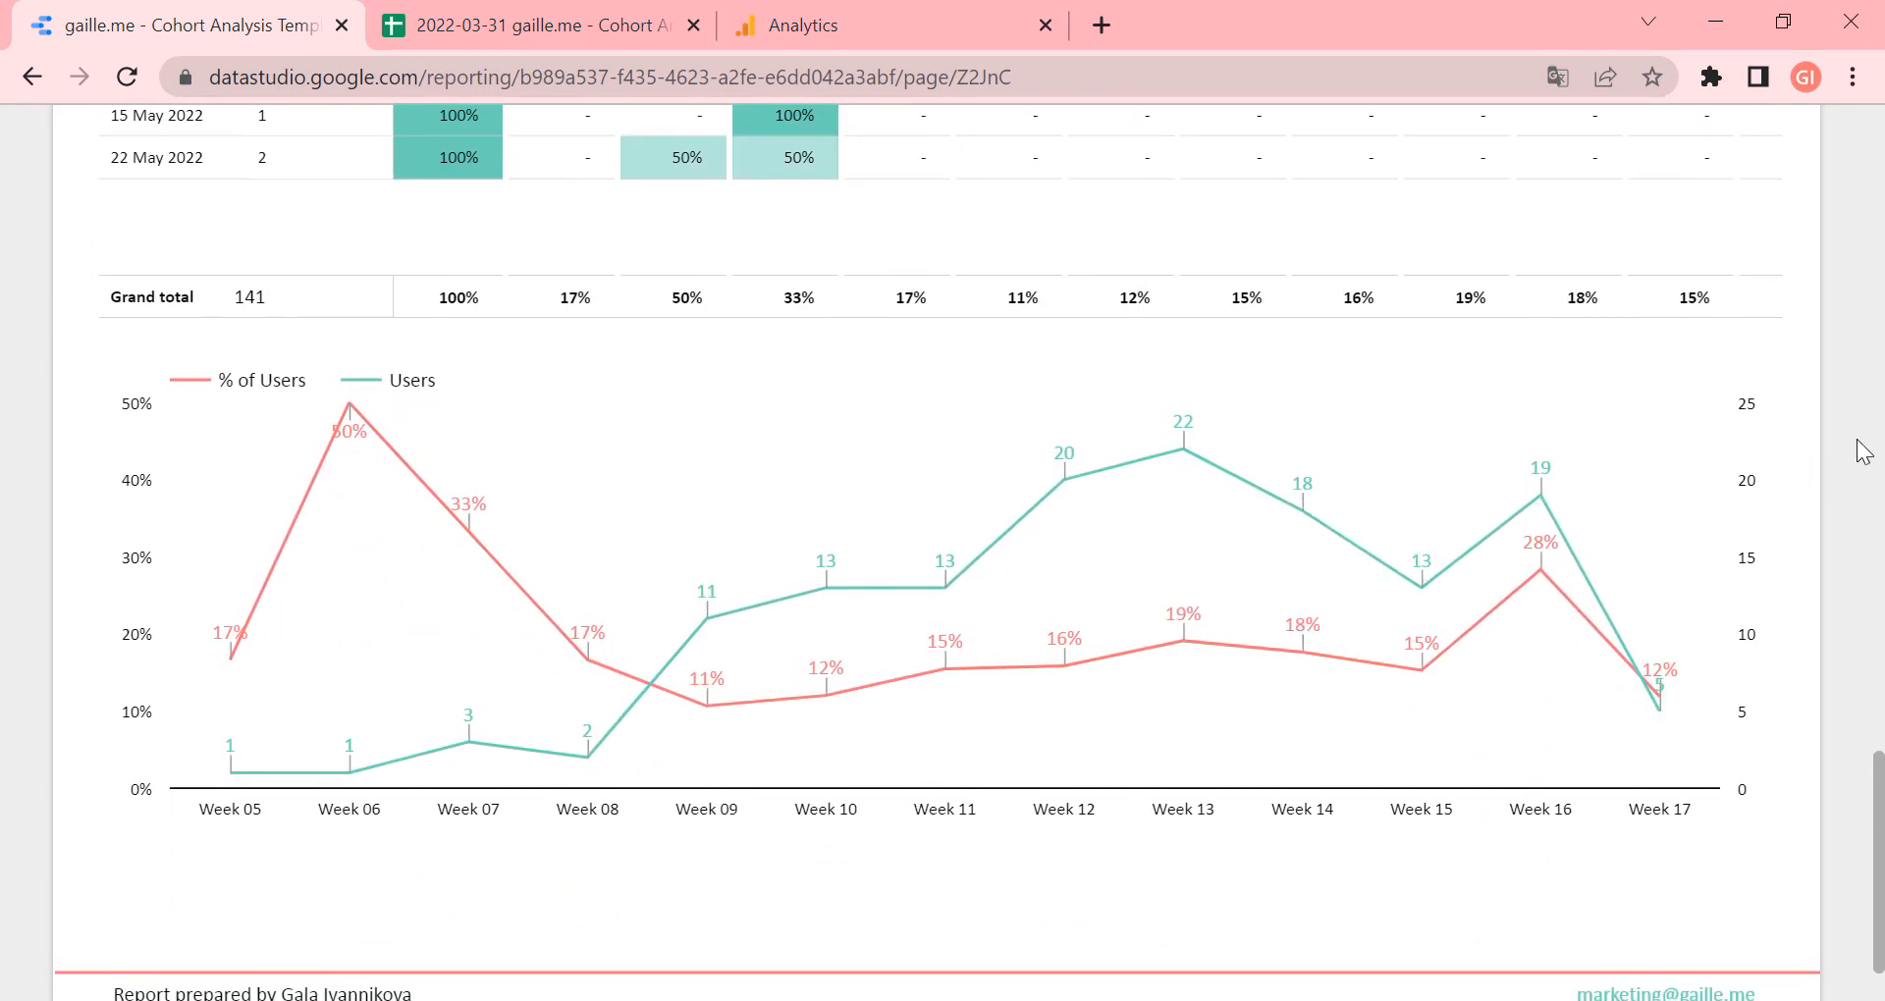
scroll(1856, 454, "up", 8)
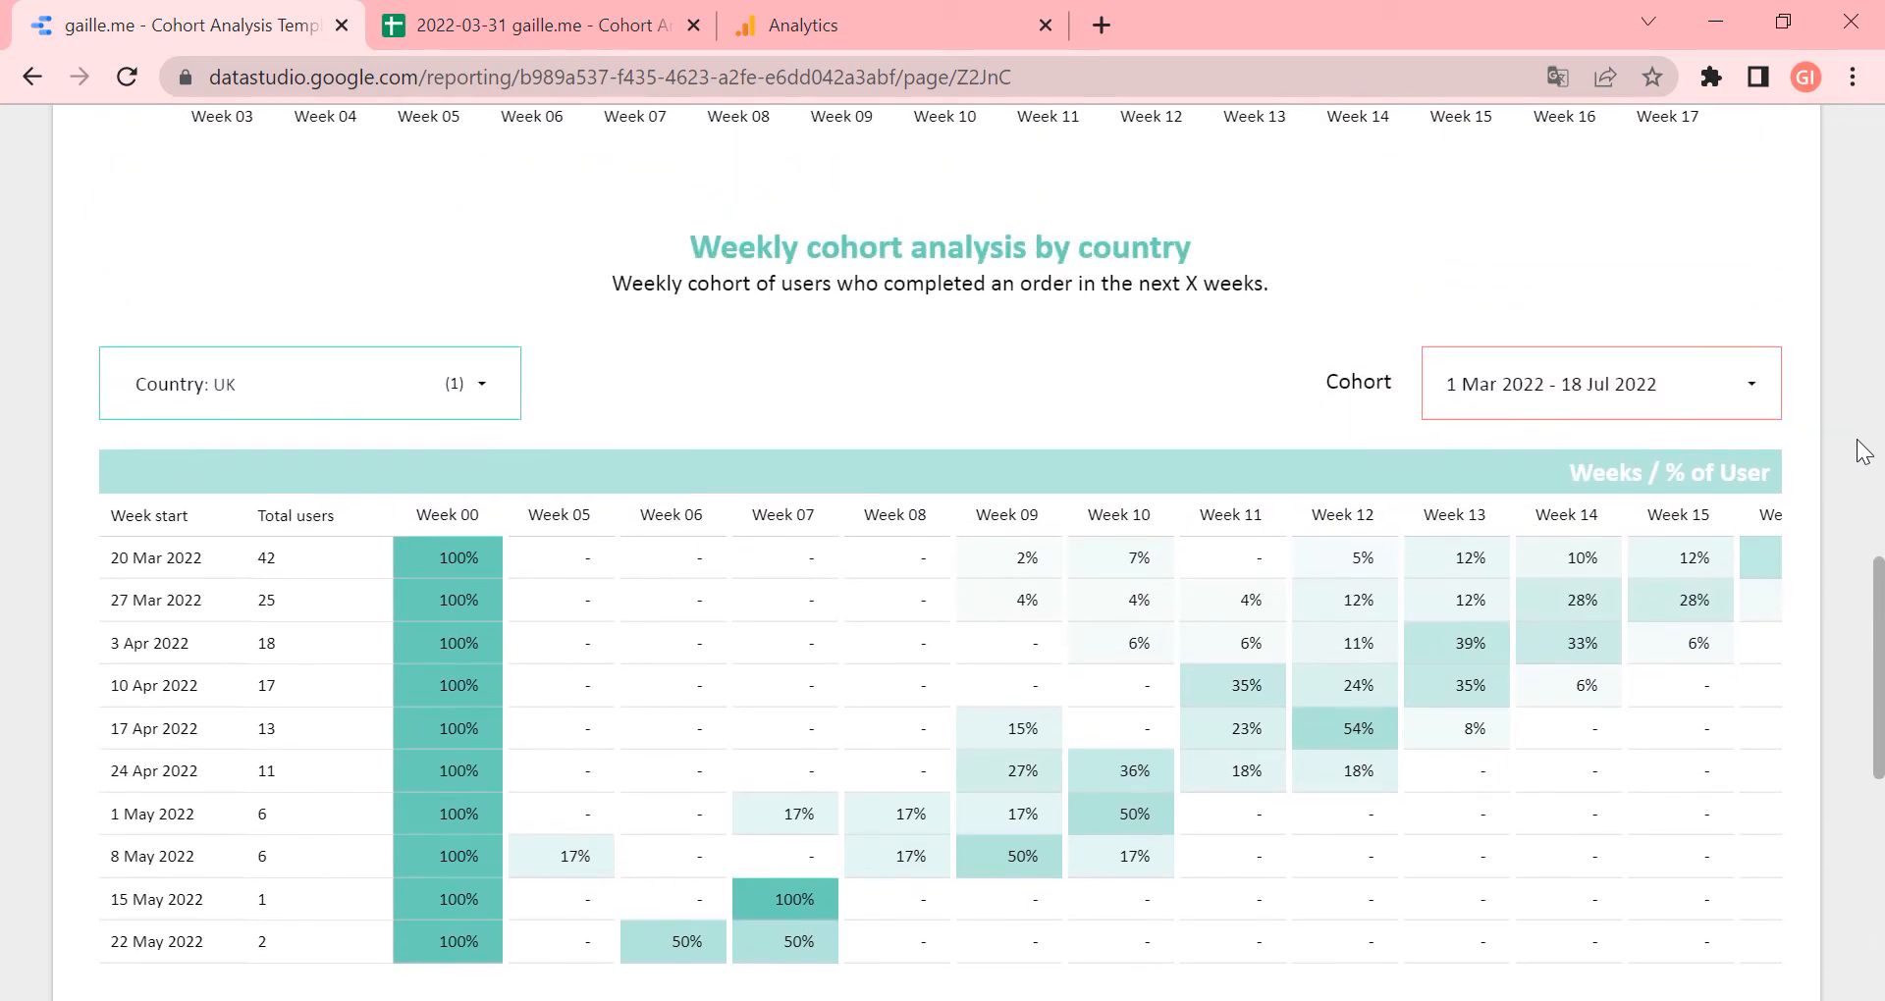
Compare the UK cohort table's grand total row with the % of Users and Users line chart beneath it
scroll(1858, 438, "down", 1)
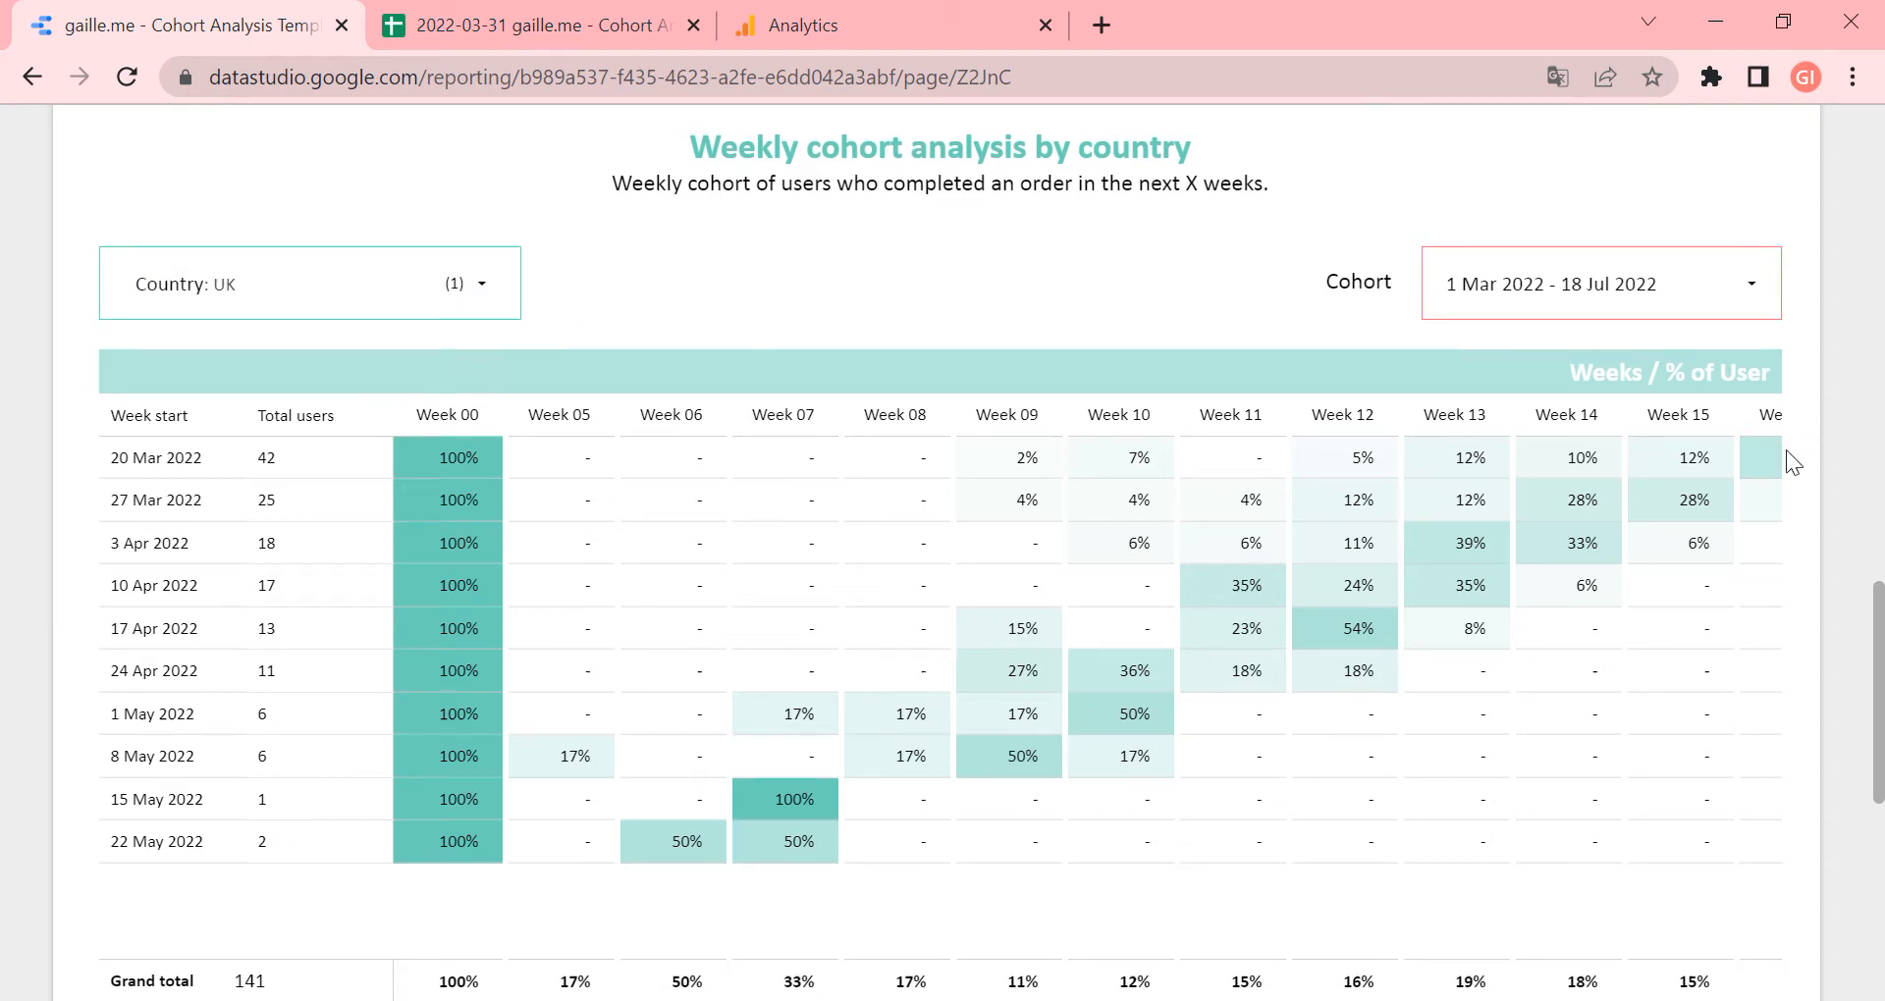
scroll(1787, 450, "down", 8)
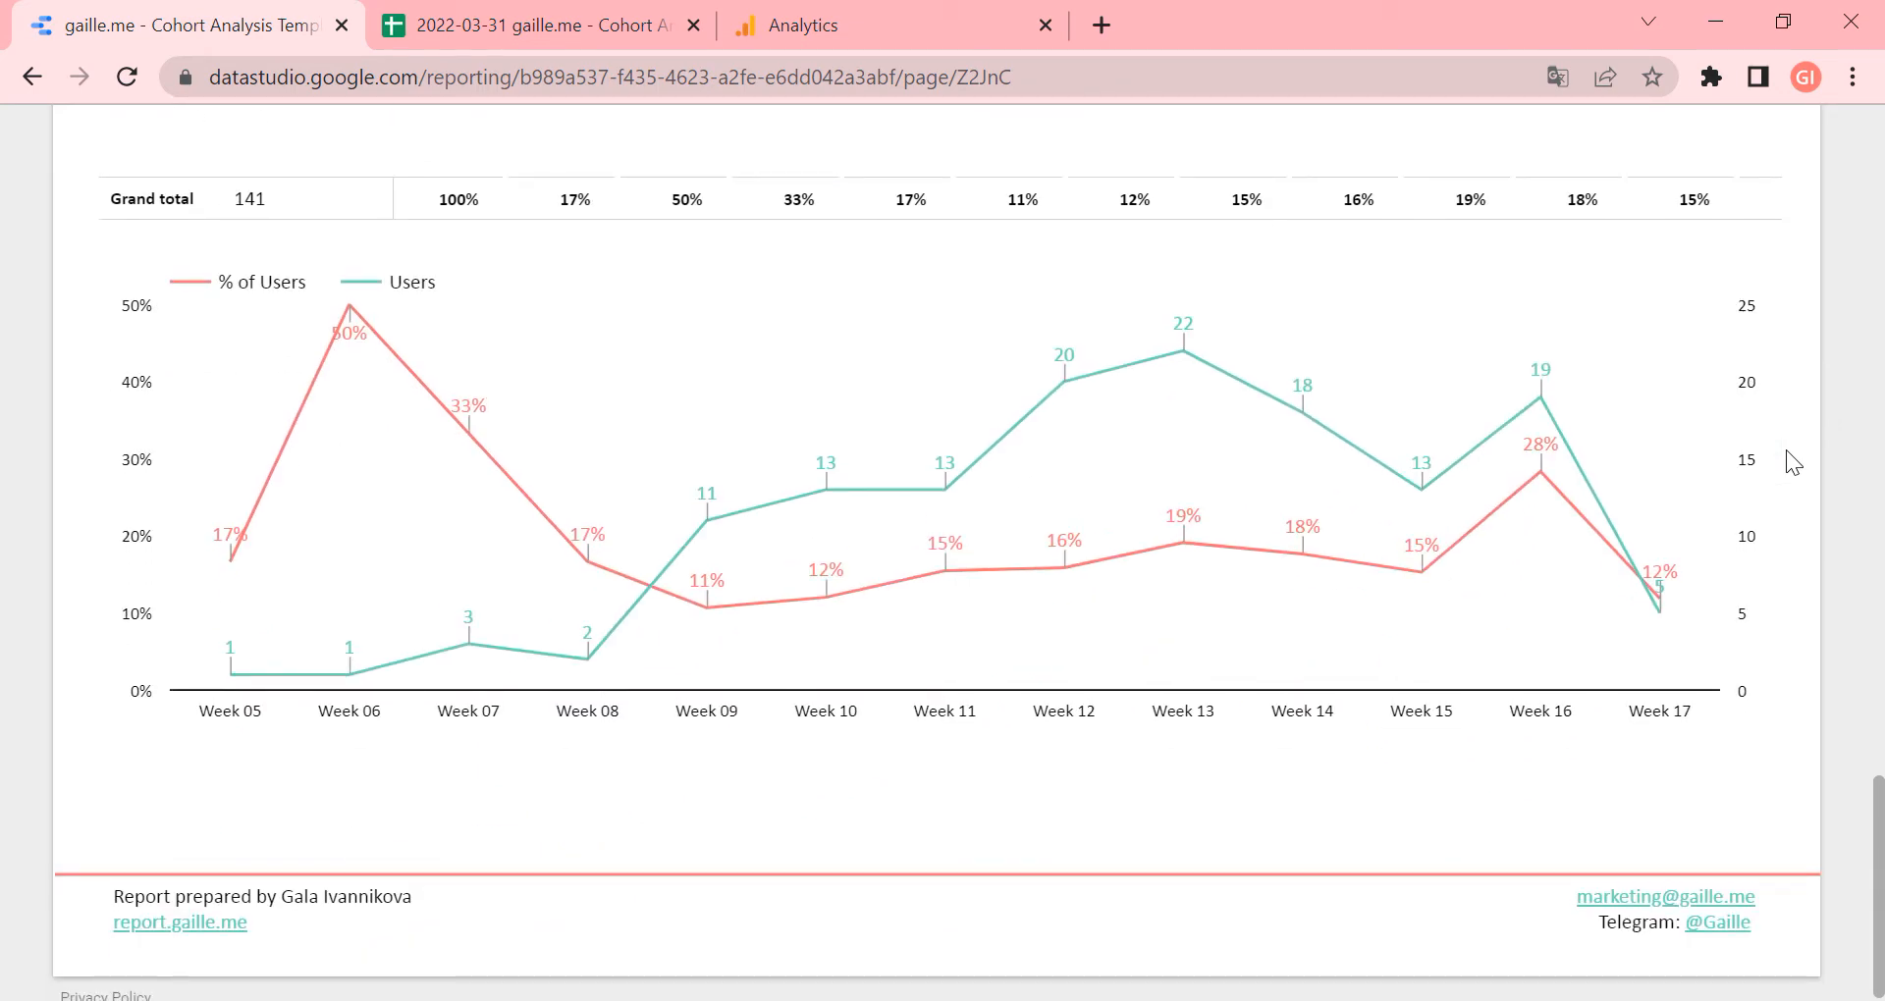
scroll(1856, 373, "up", 6)
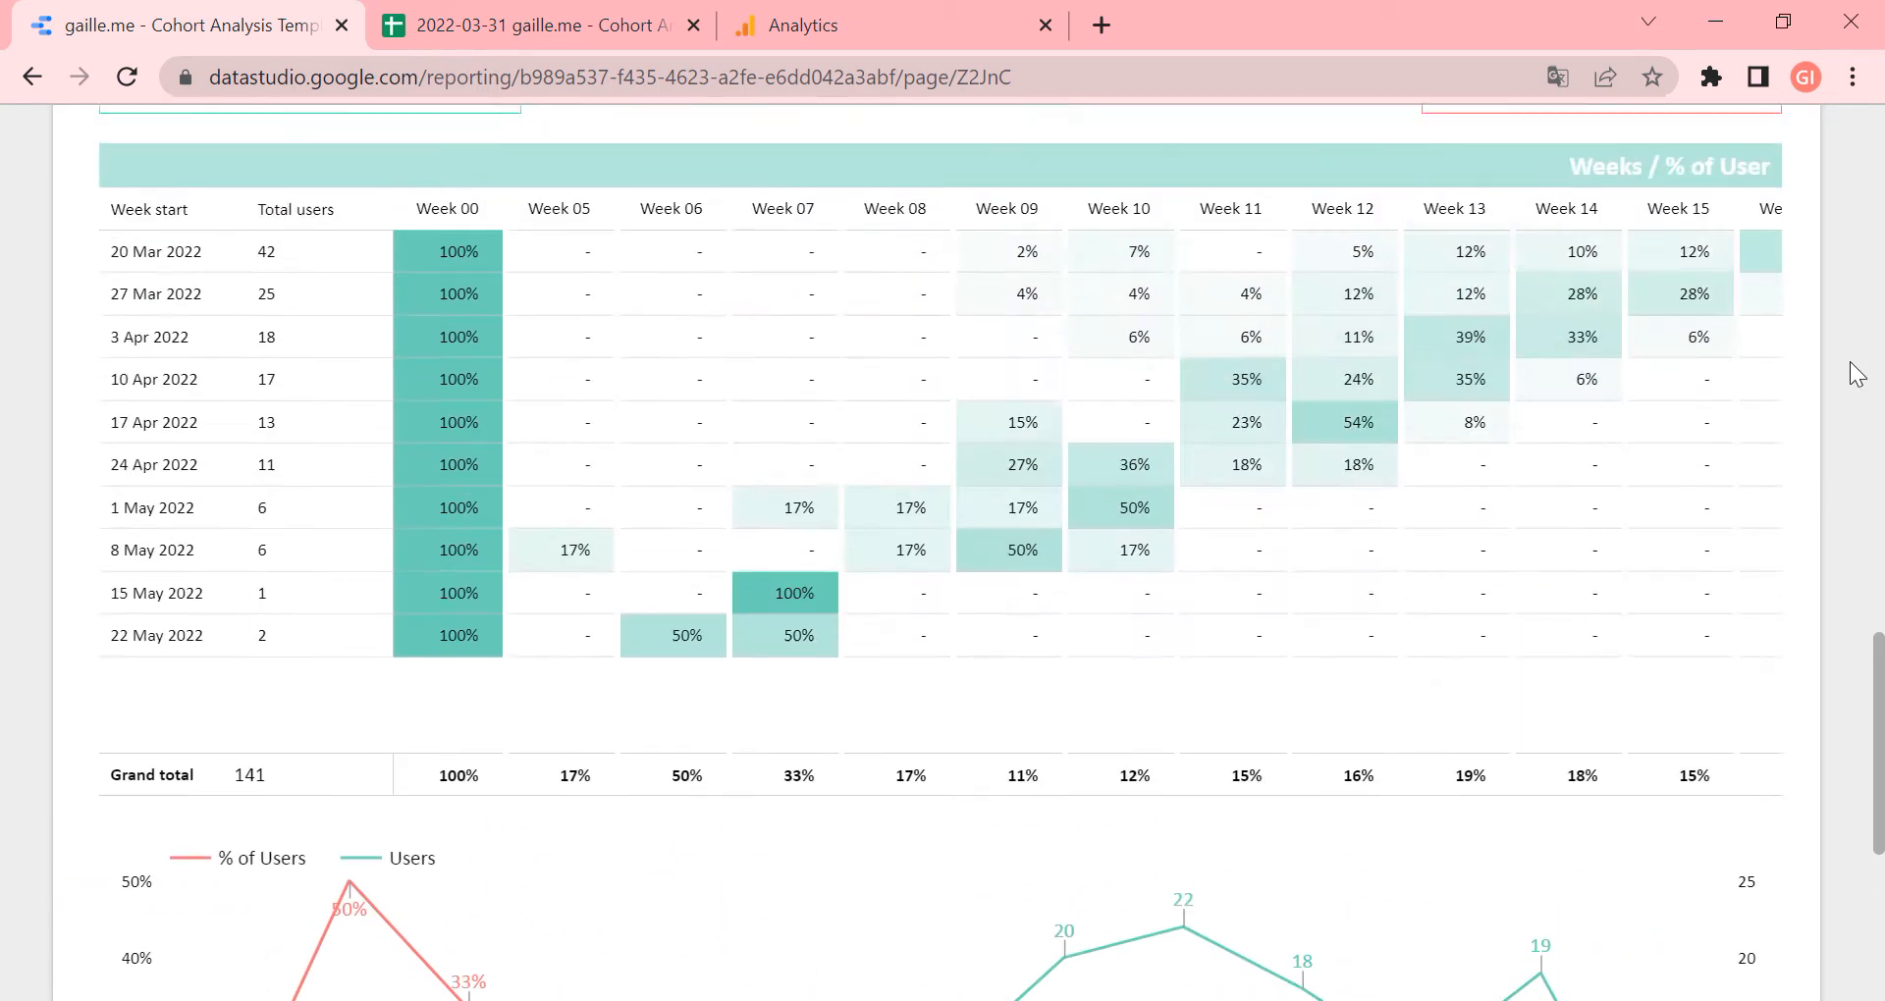
Switch the report to edit mode and check the connector type of its added data sources
scroll(1855, 373, "up", 20)
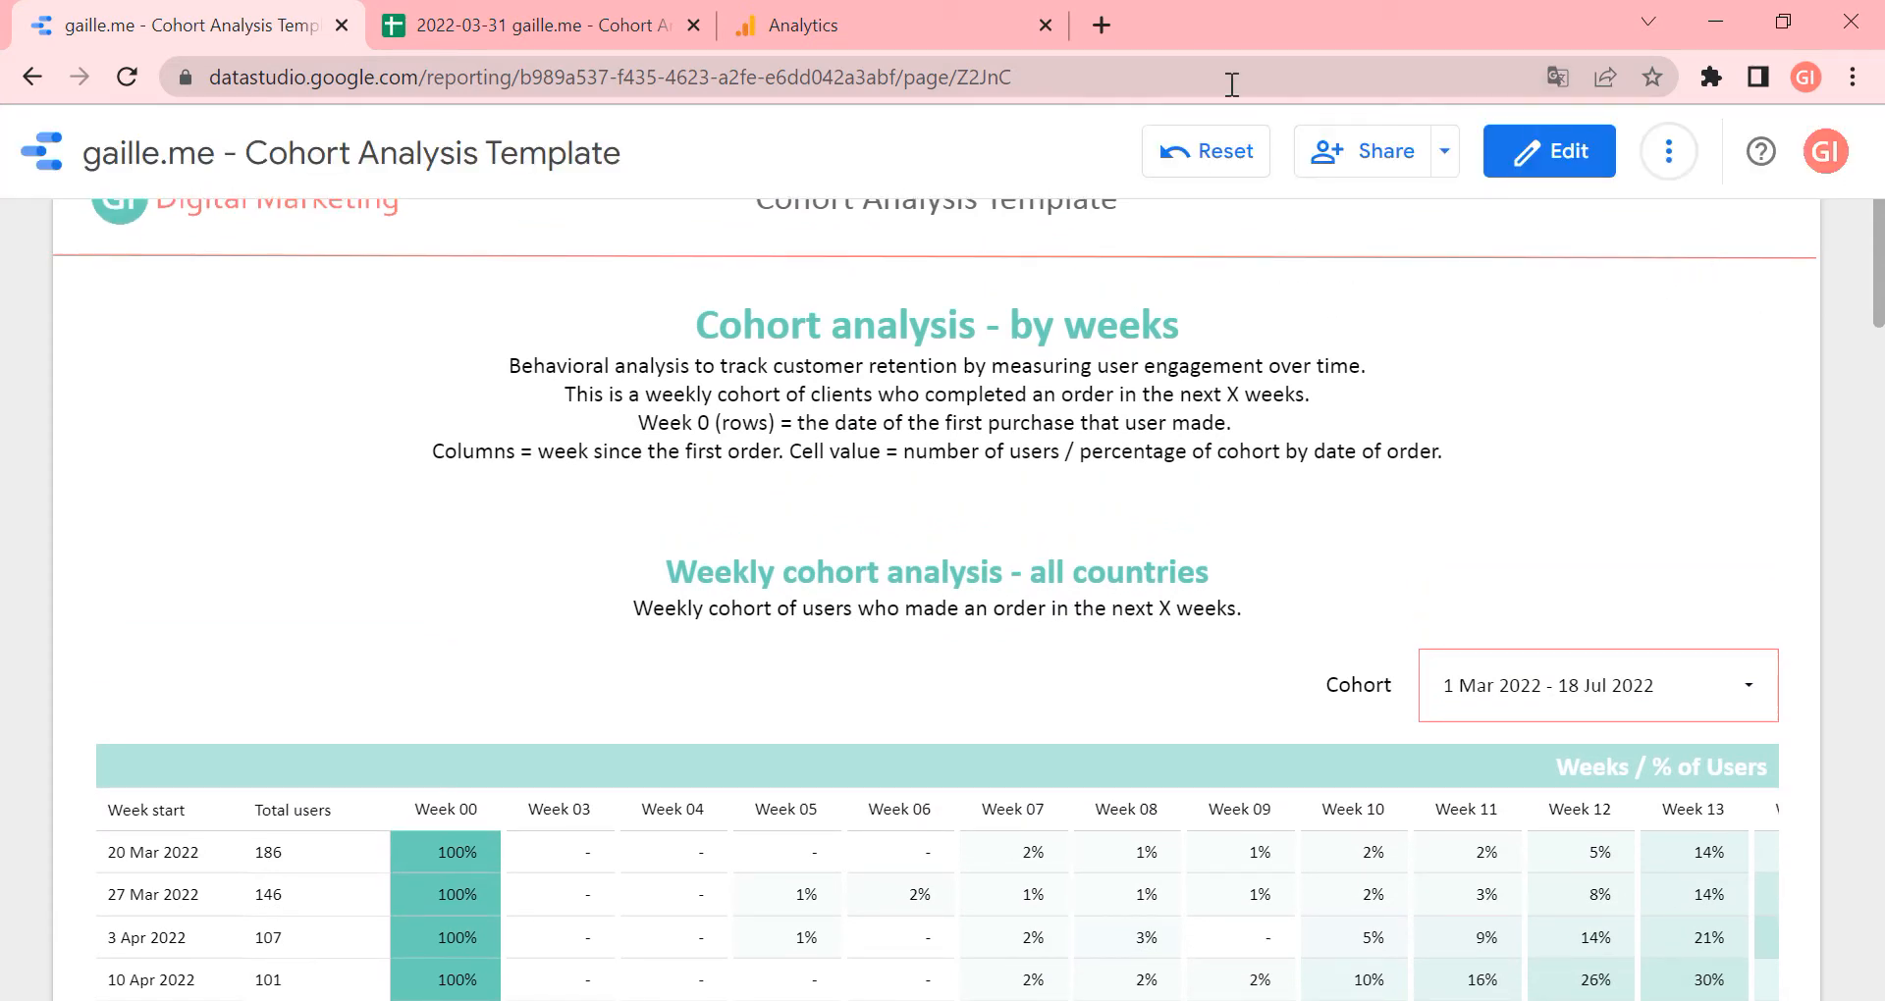
left_click(1582, 164)
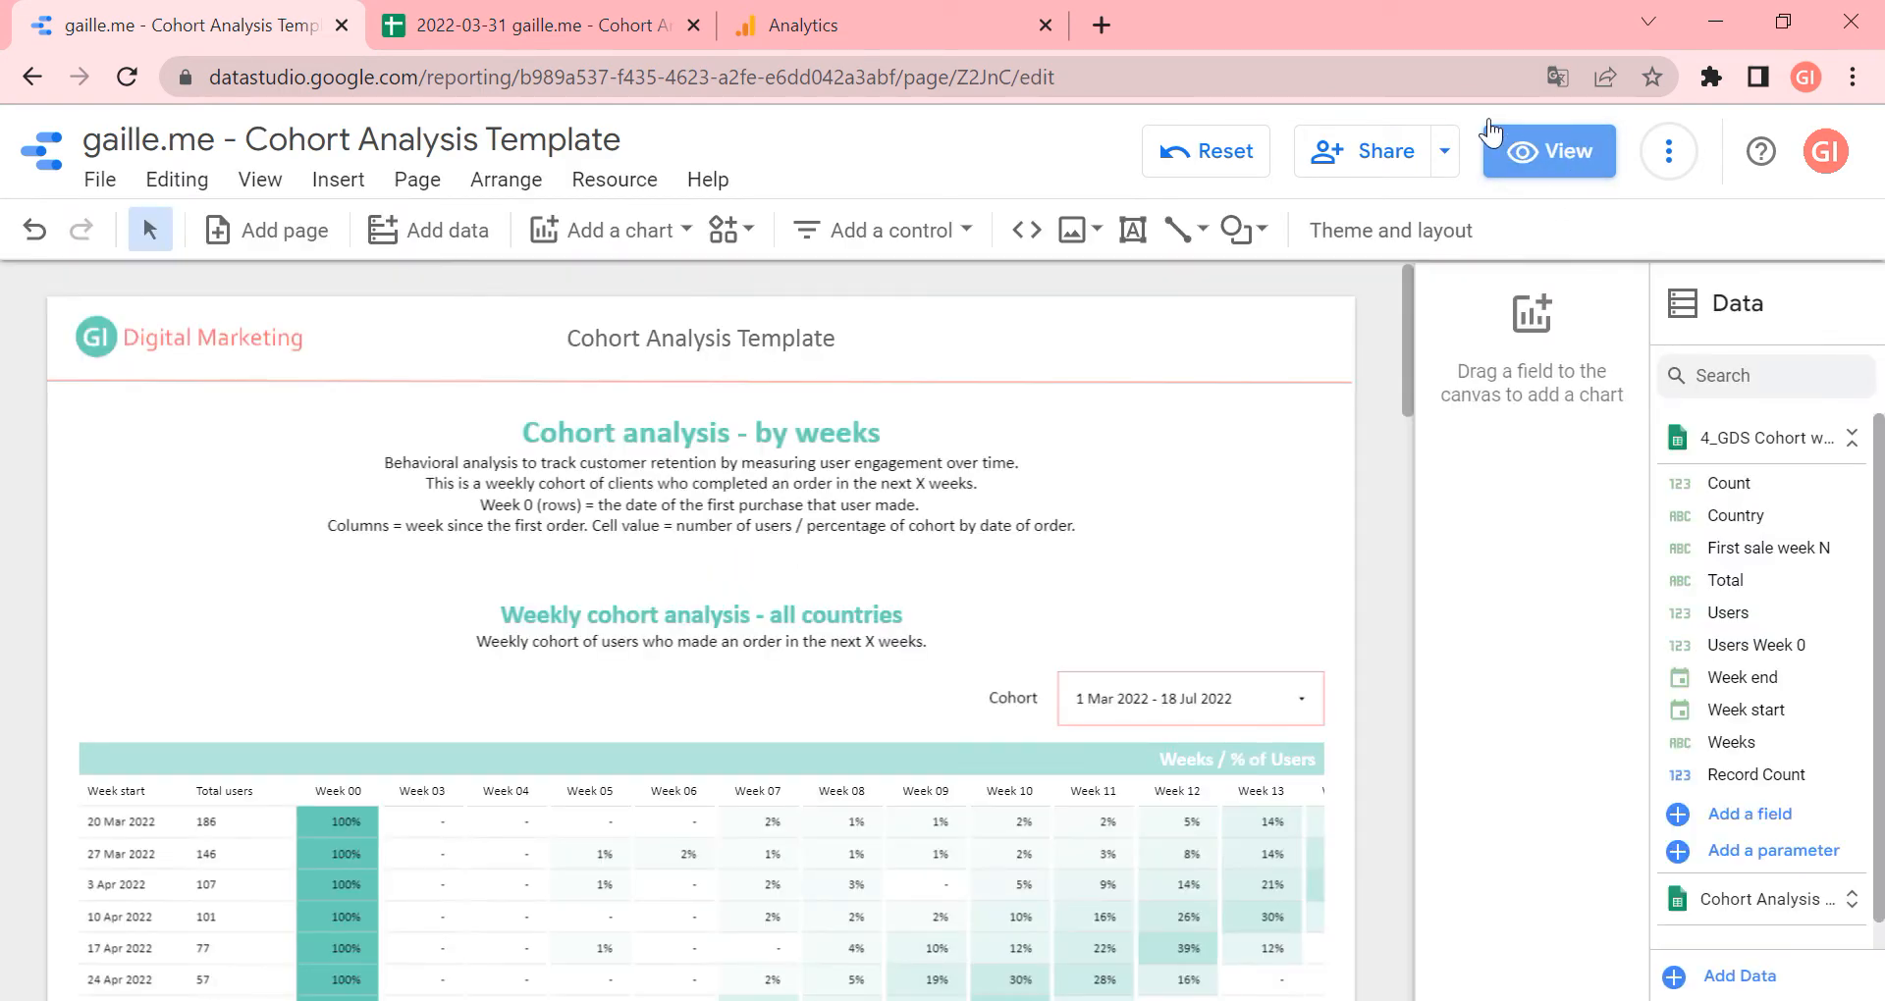
left_click(628, 187)
left_click(661, 236)
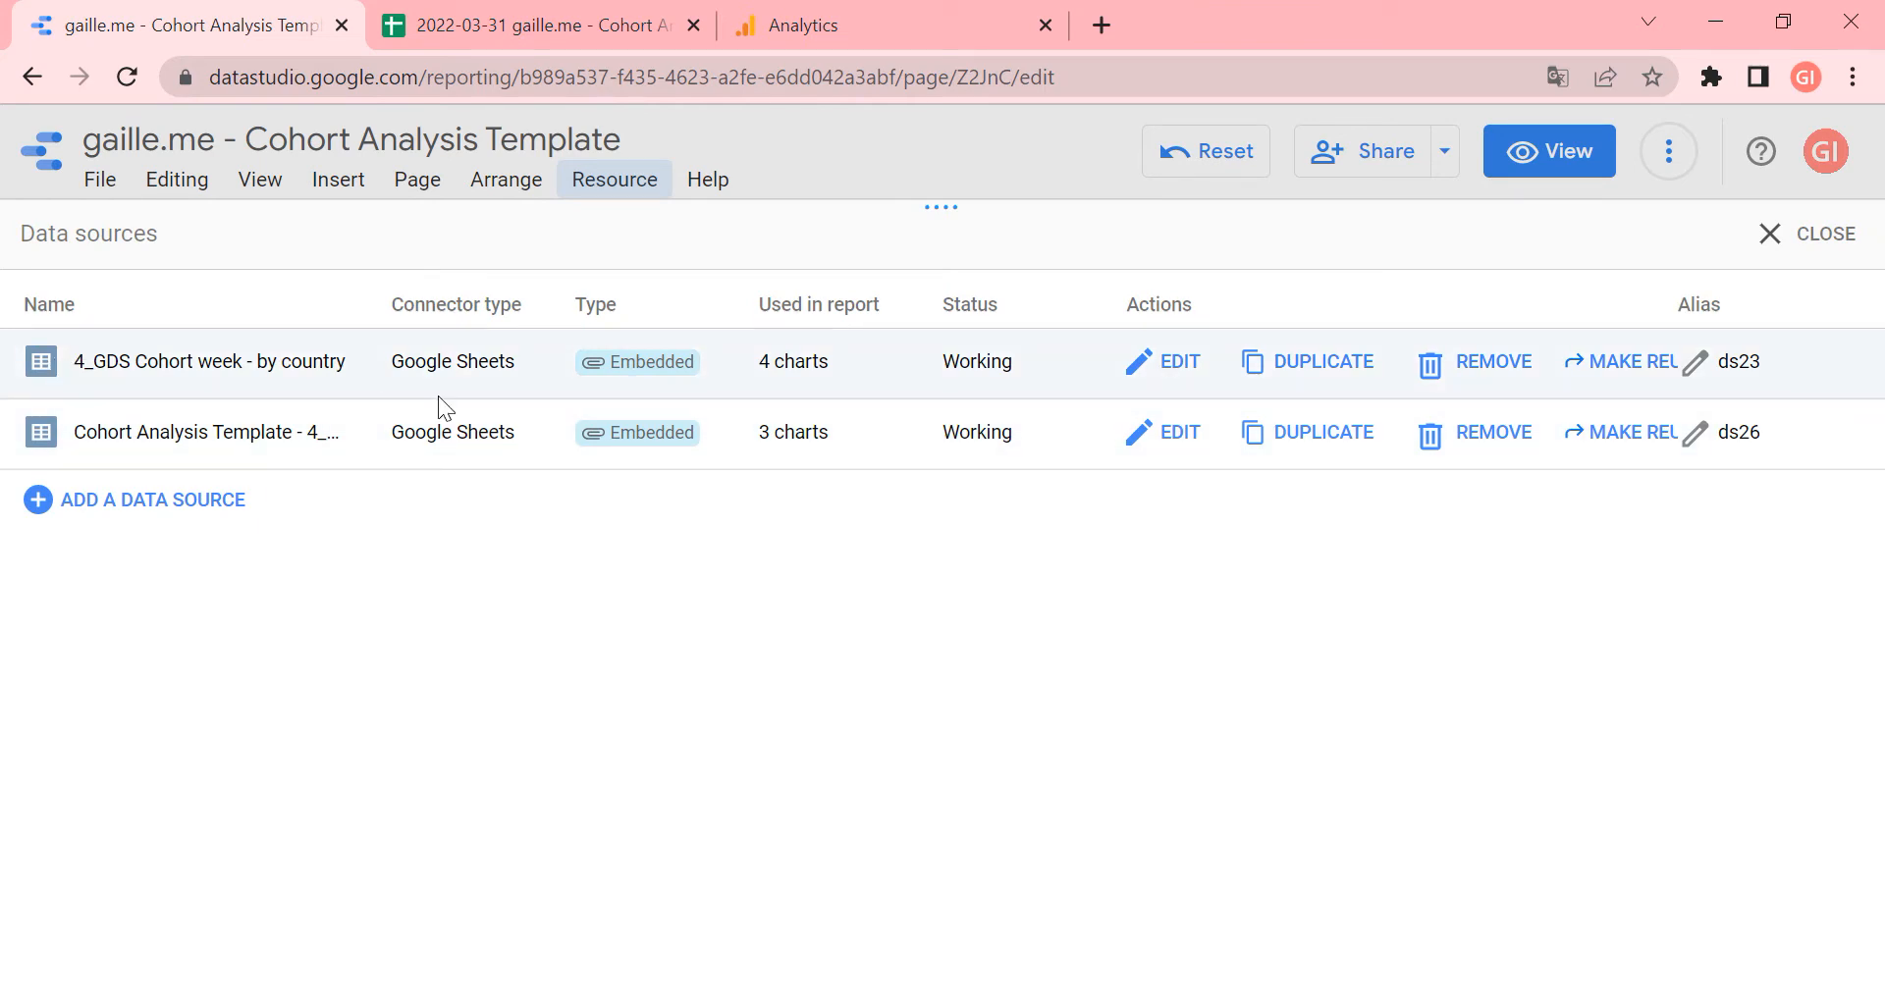
left_click_drag(390, 363, 529, 369)
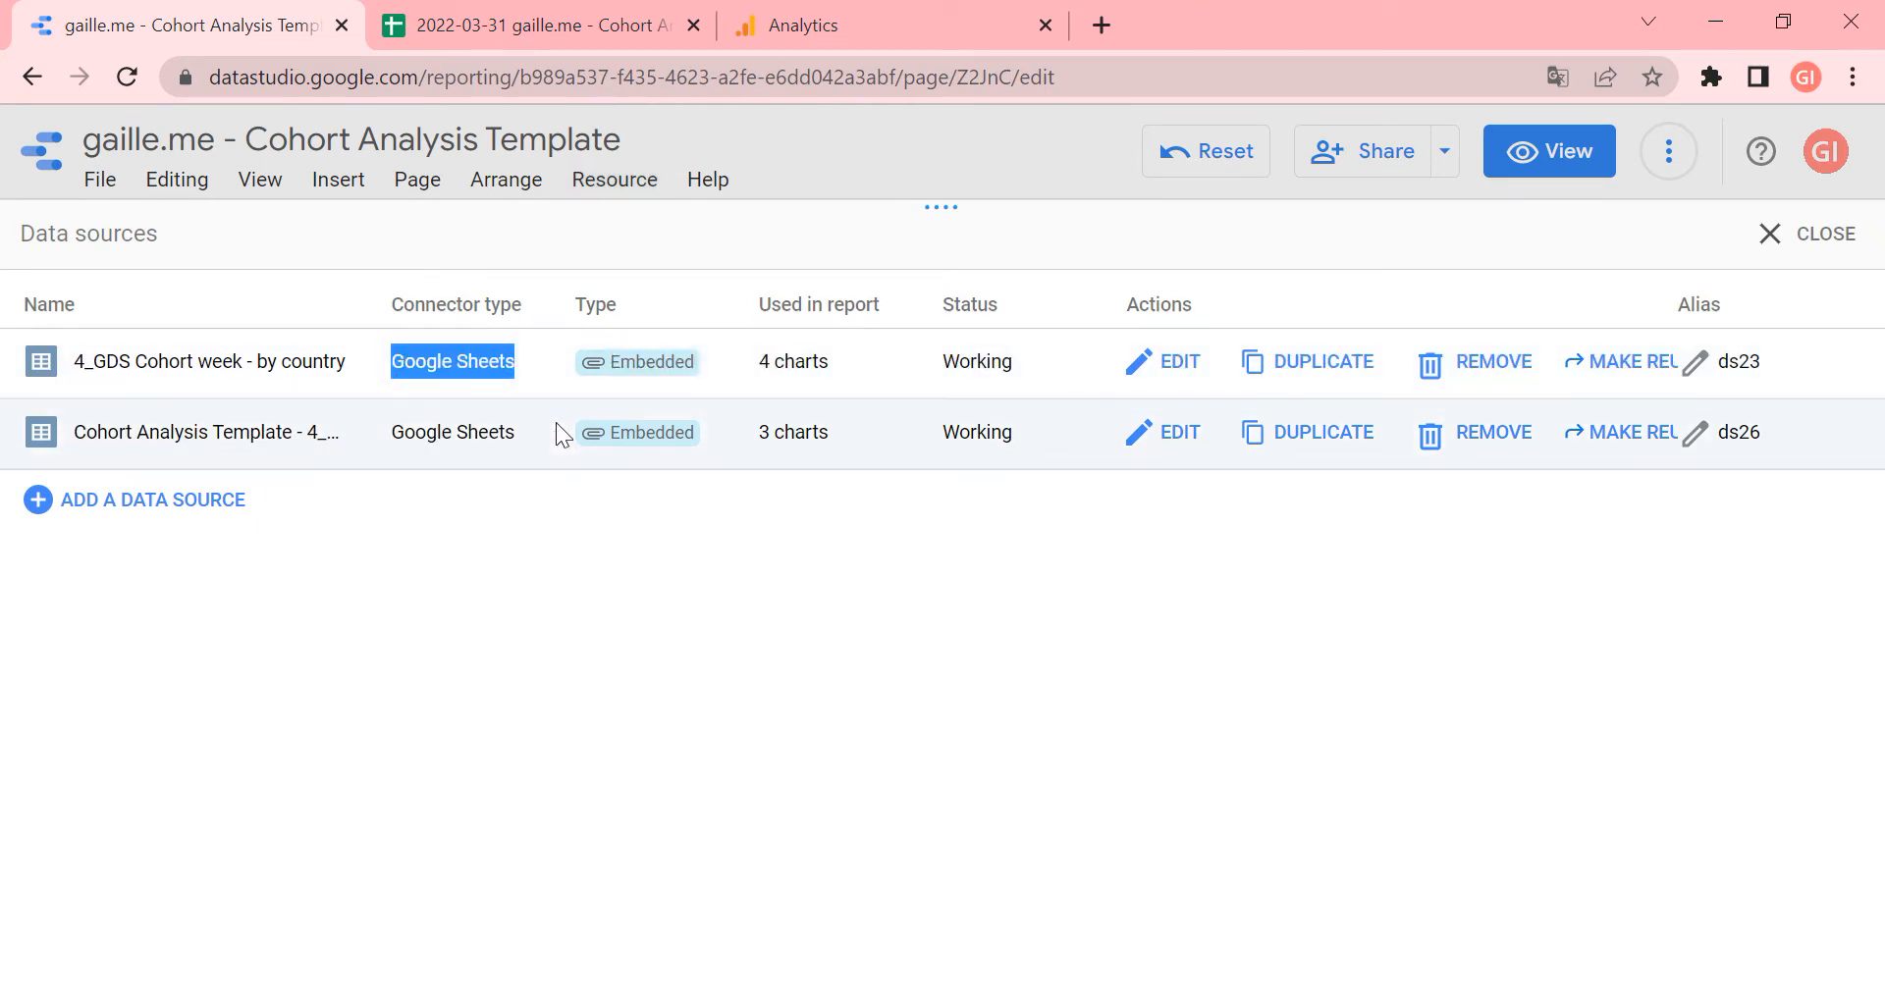
left_click(1811, 238)
Switch to the Google Sheets cohort template and inspect the Updated at, Order ID, User ID and Country columns on 1_Data export Cohort
left_click(538, 19)
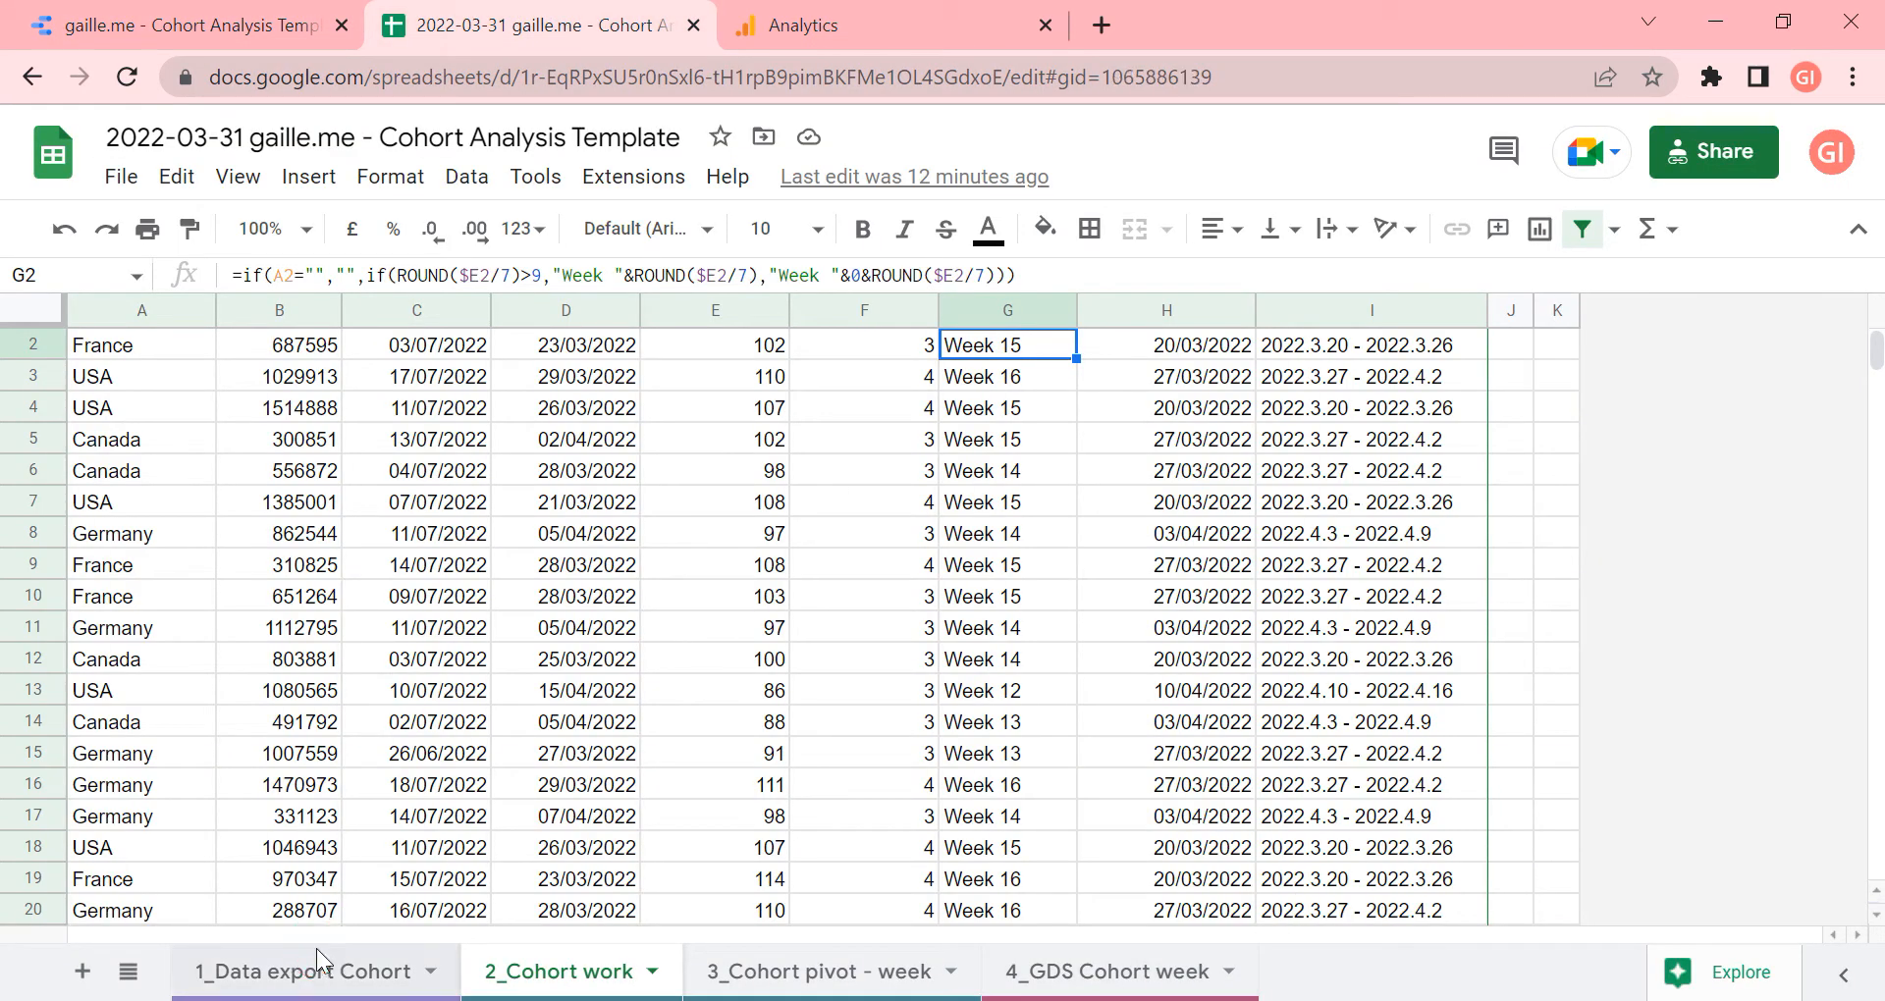
left_click(329, 975)
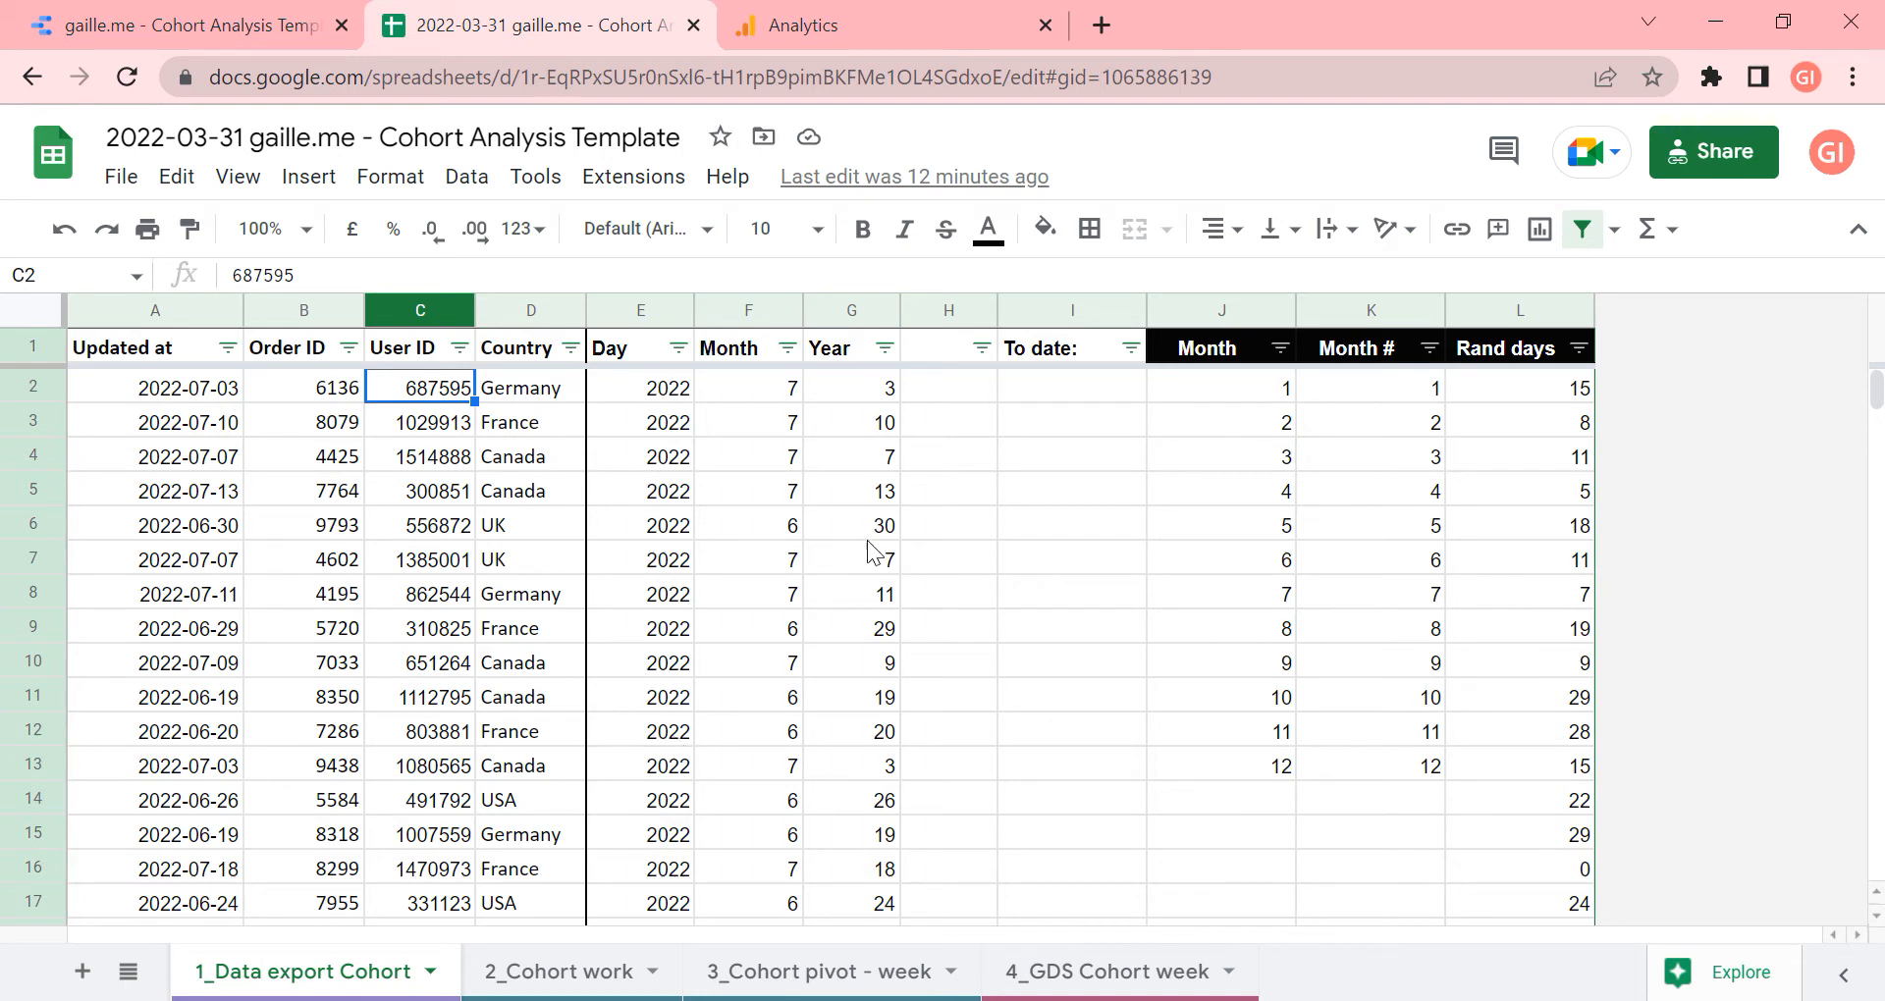
left_click(132, 462)
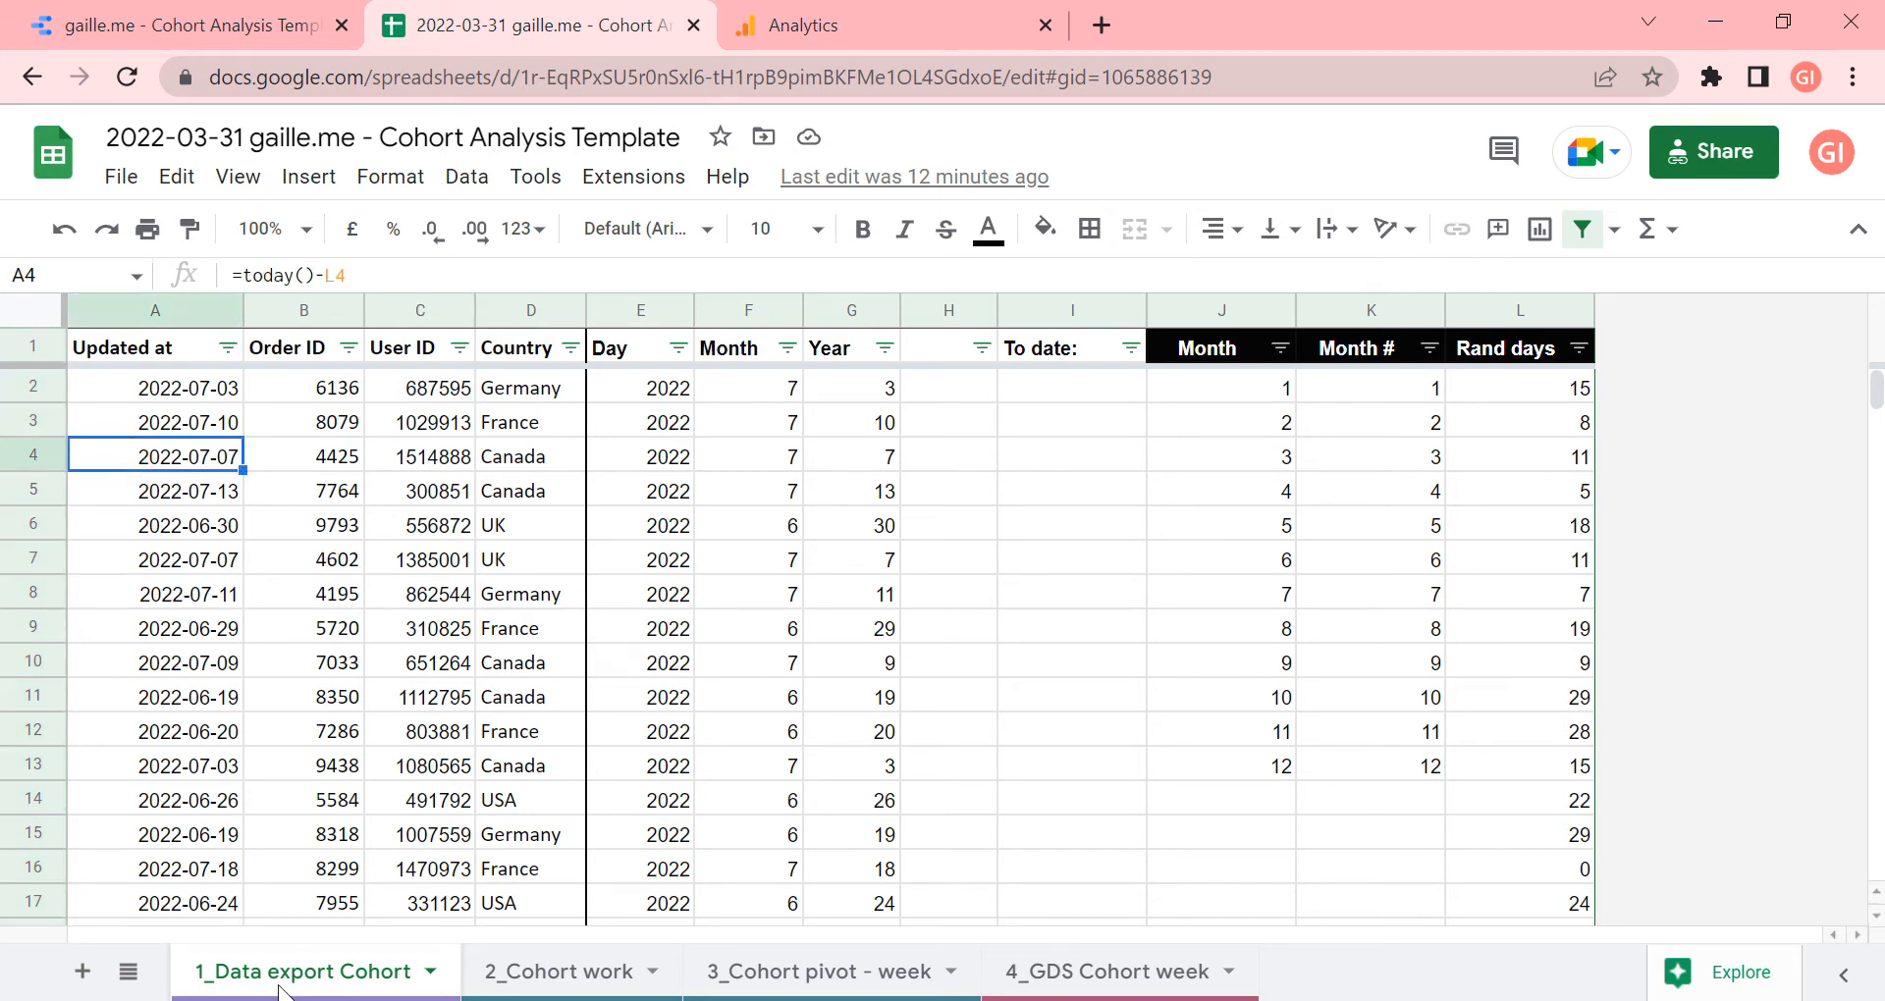
left_click(152, 351)
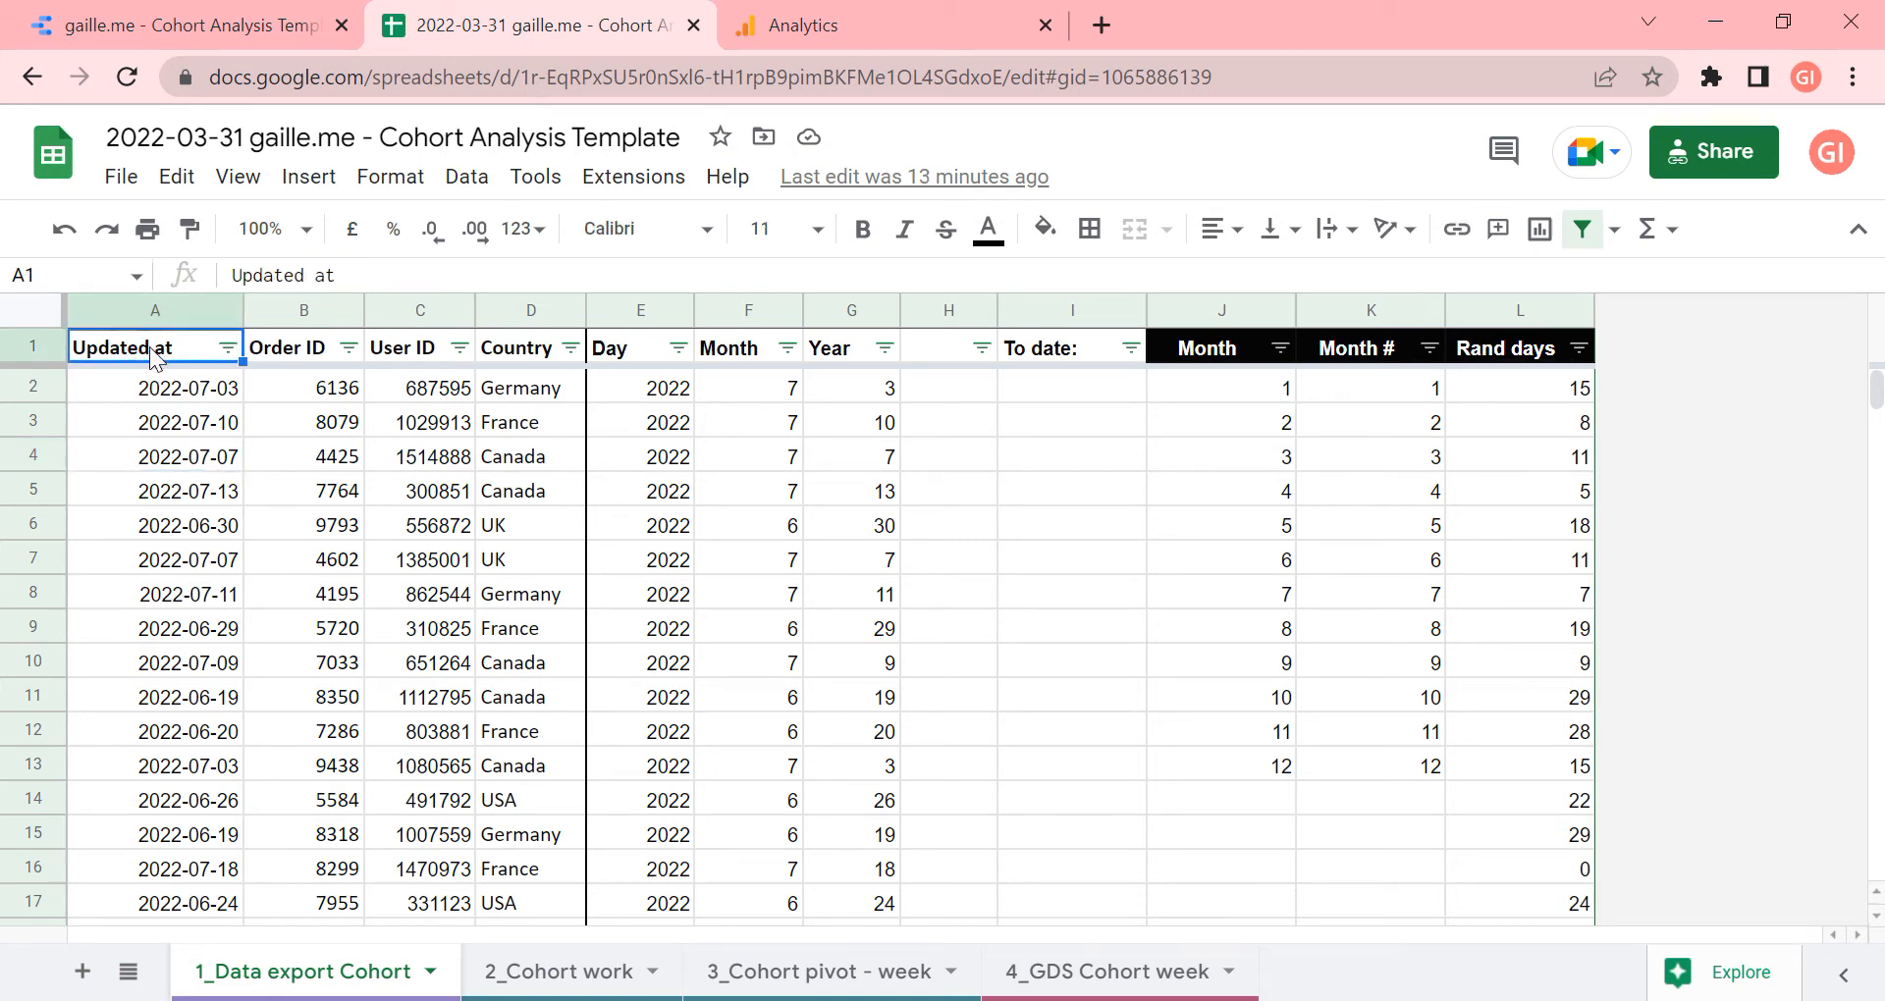
left_click(272, 353)
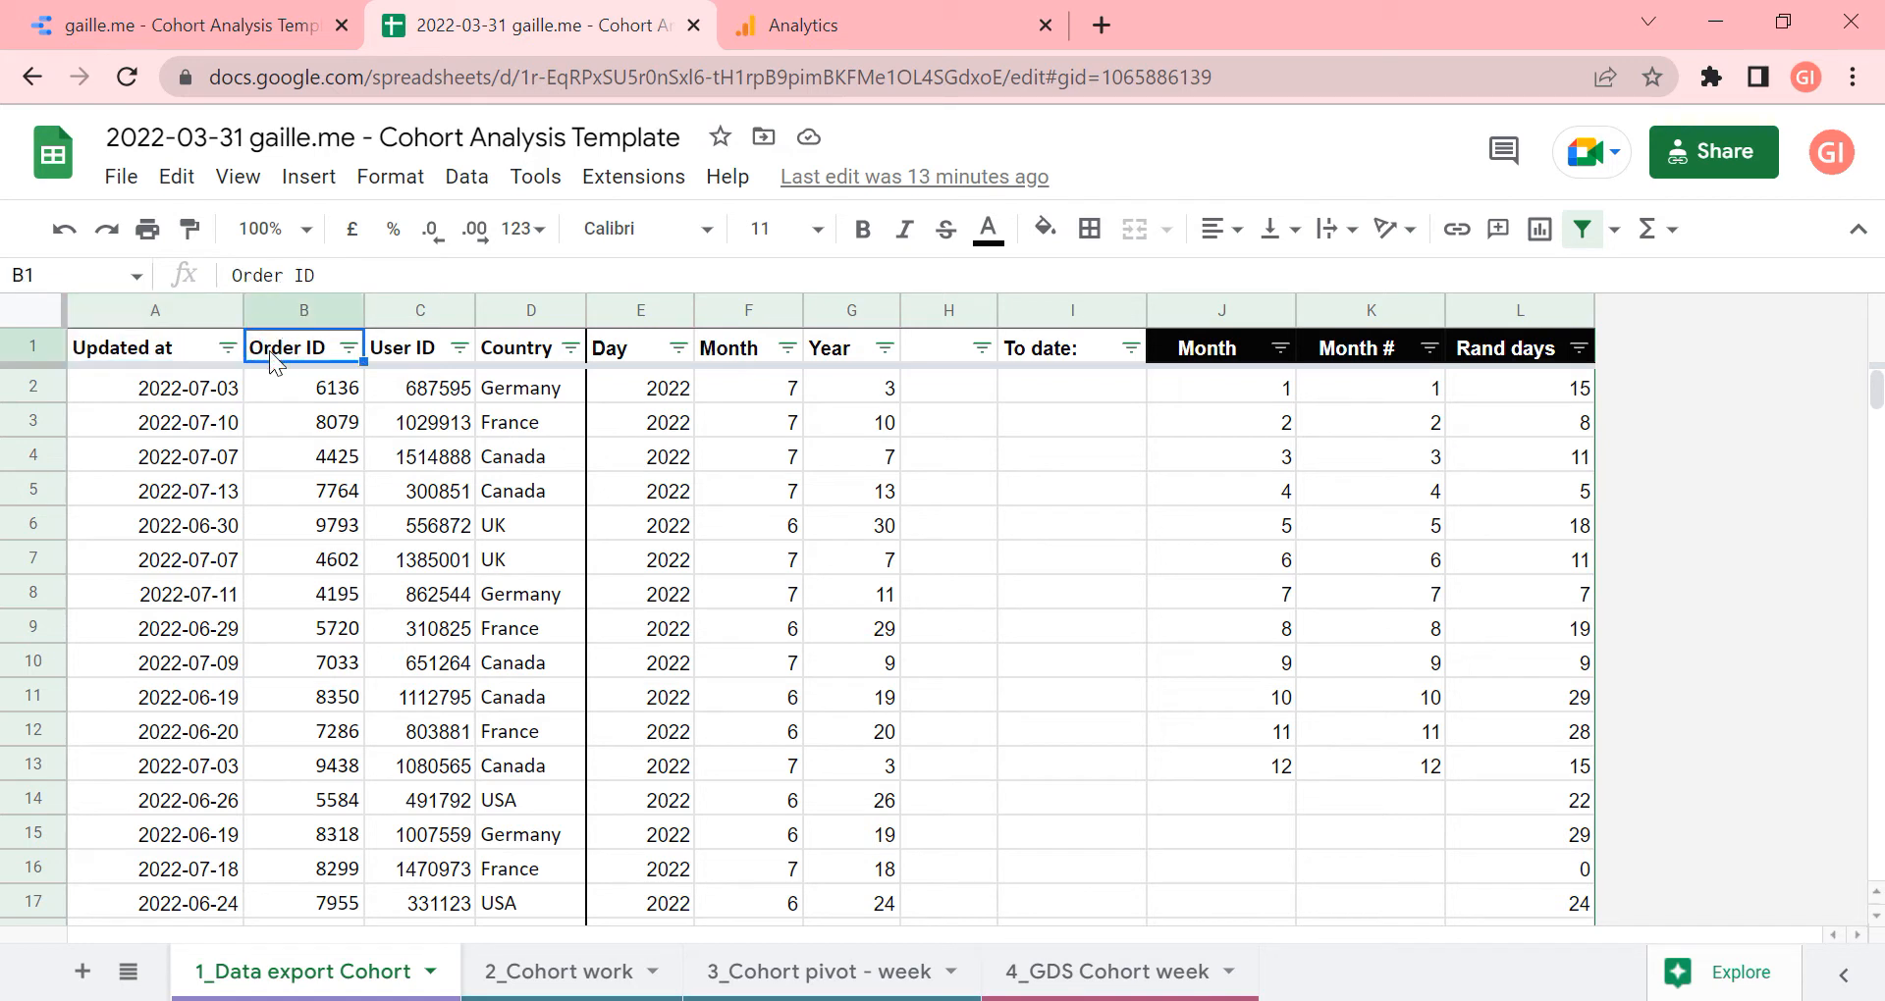
left_click(419, 351)
left_click(534, 353)
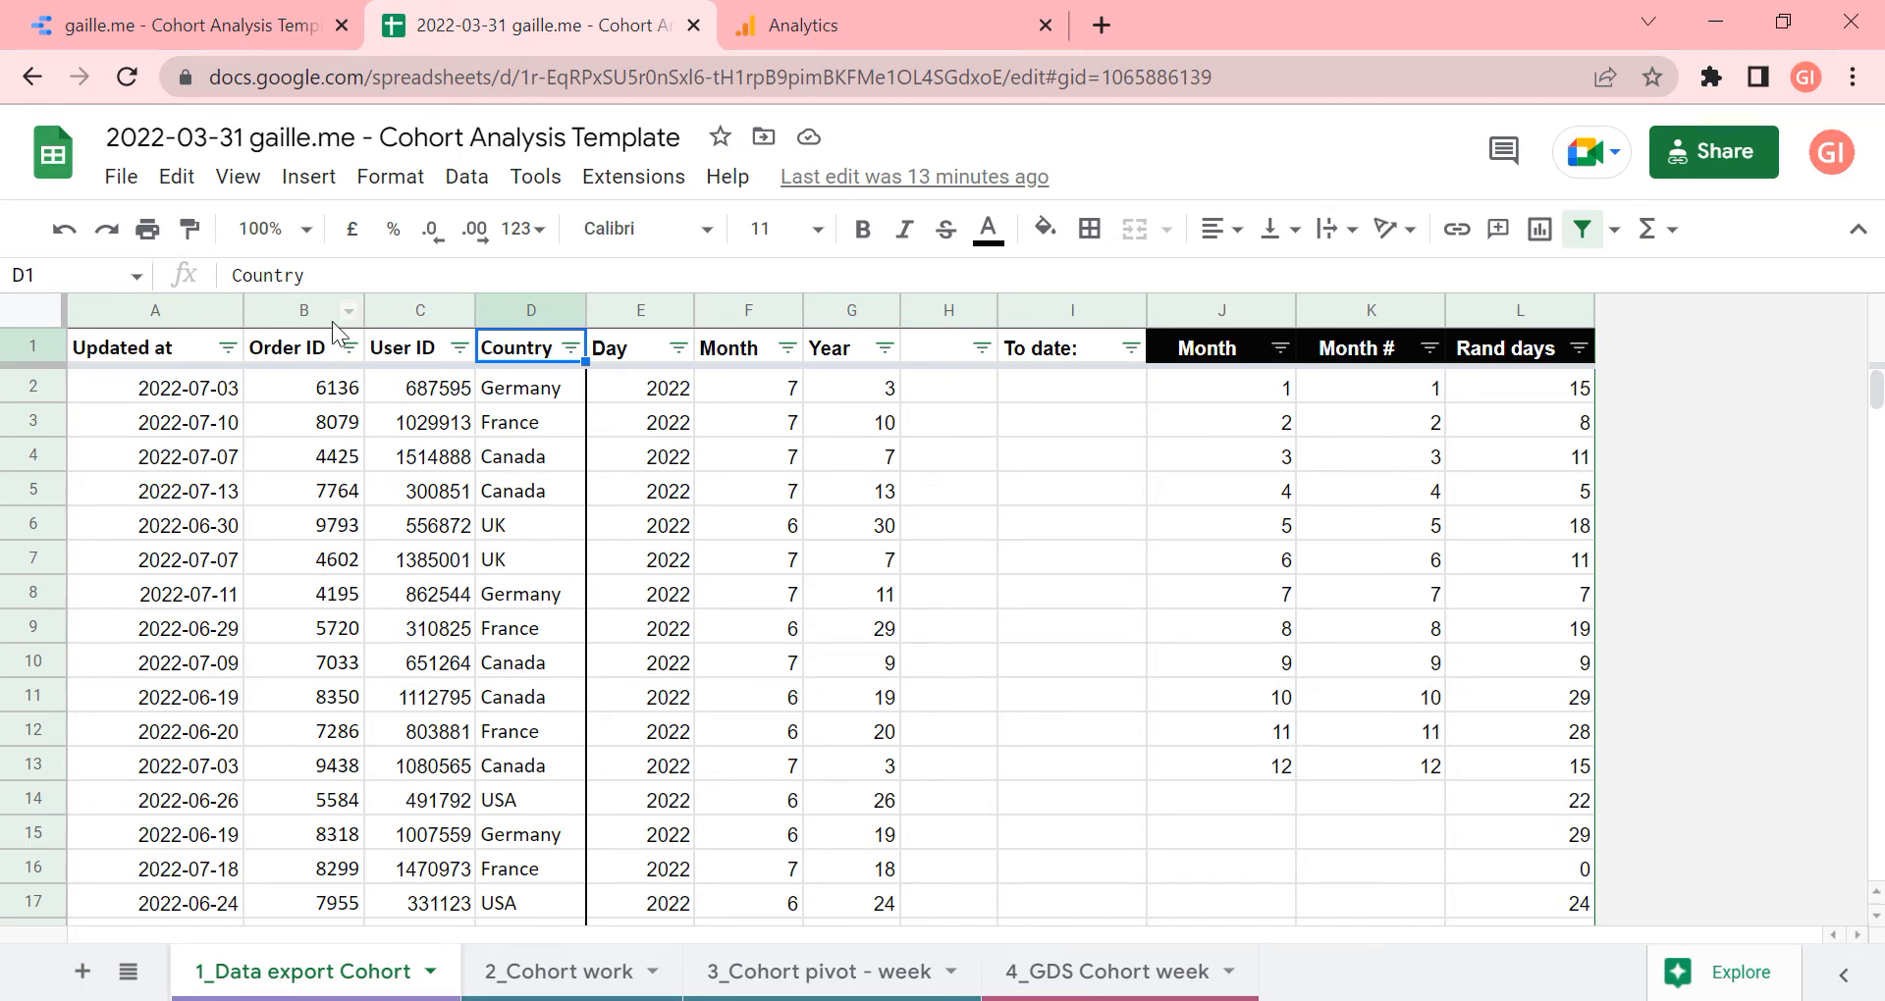
Check which extension options are available for add-ons and for creating Google Analytics reports
left_click(643, 181)
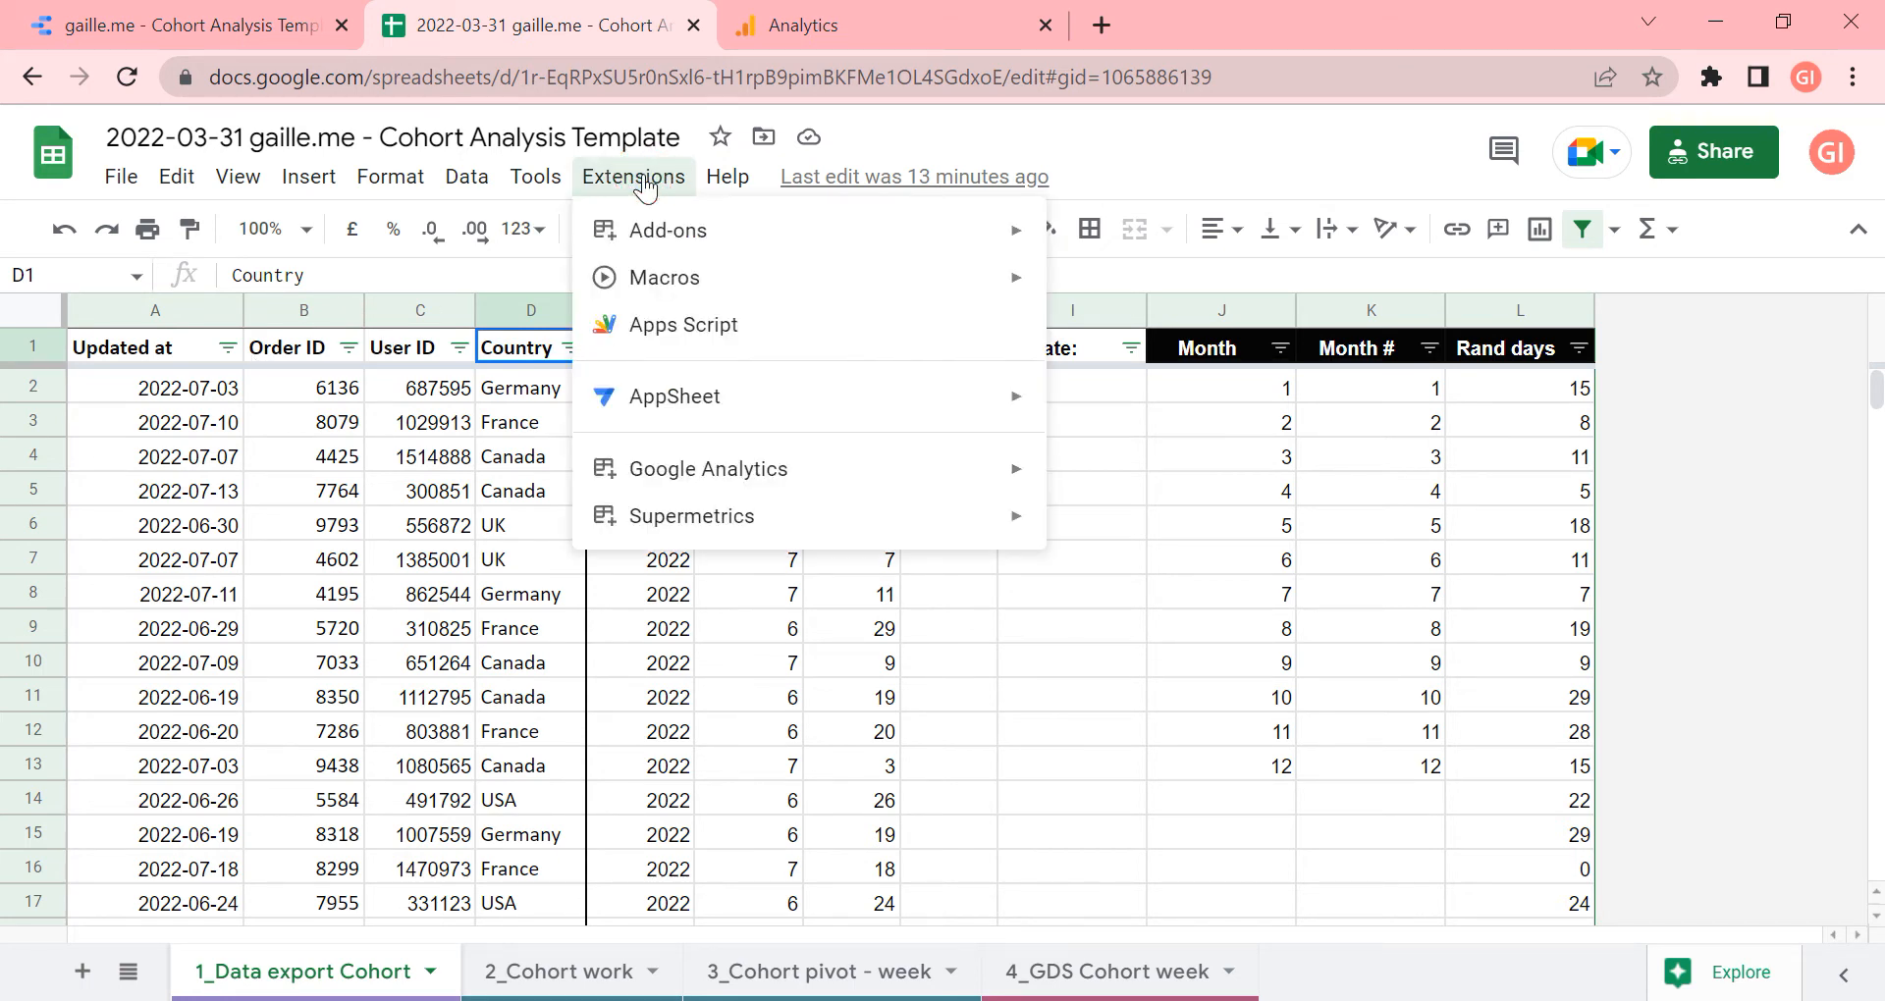
mouse_move(709, 238)
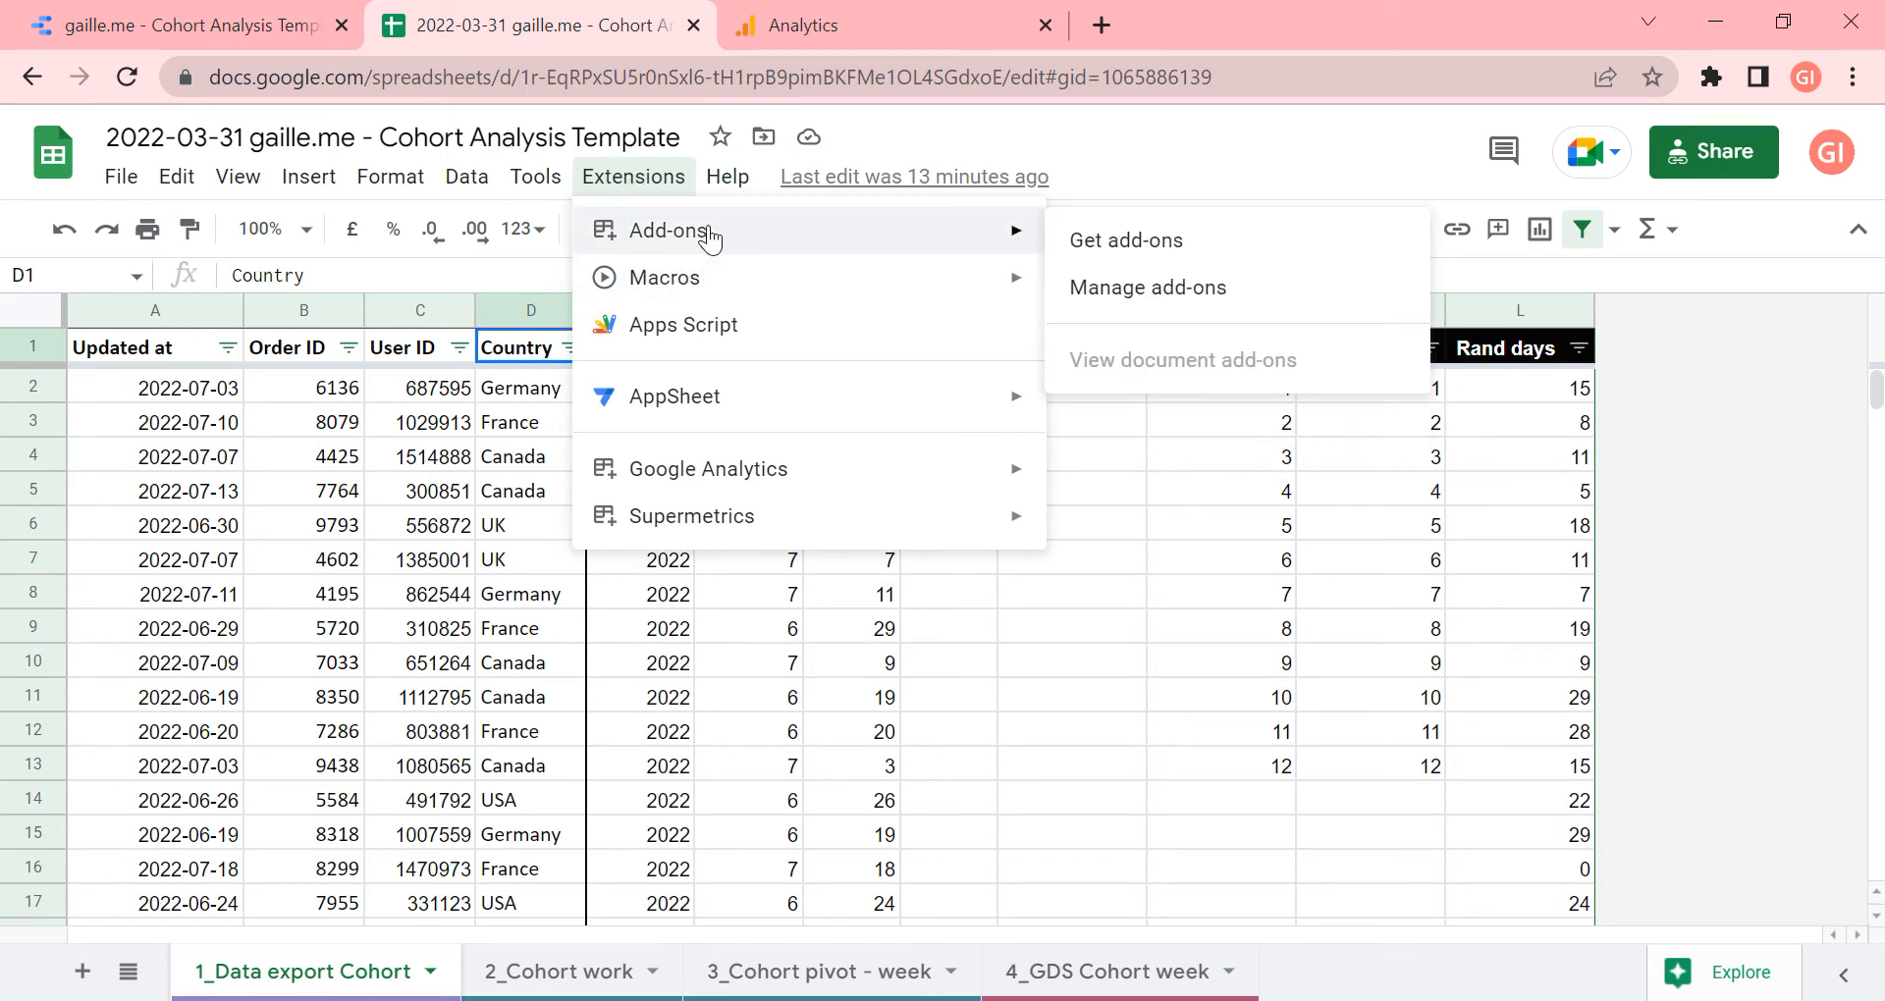
mouse_move(804, 480)
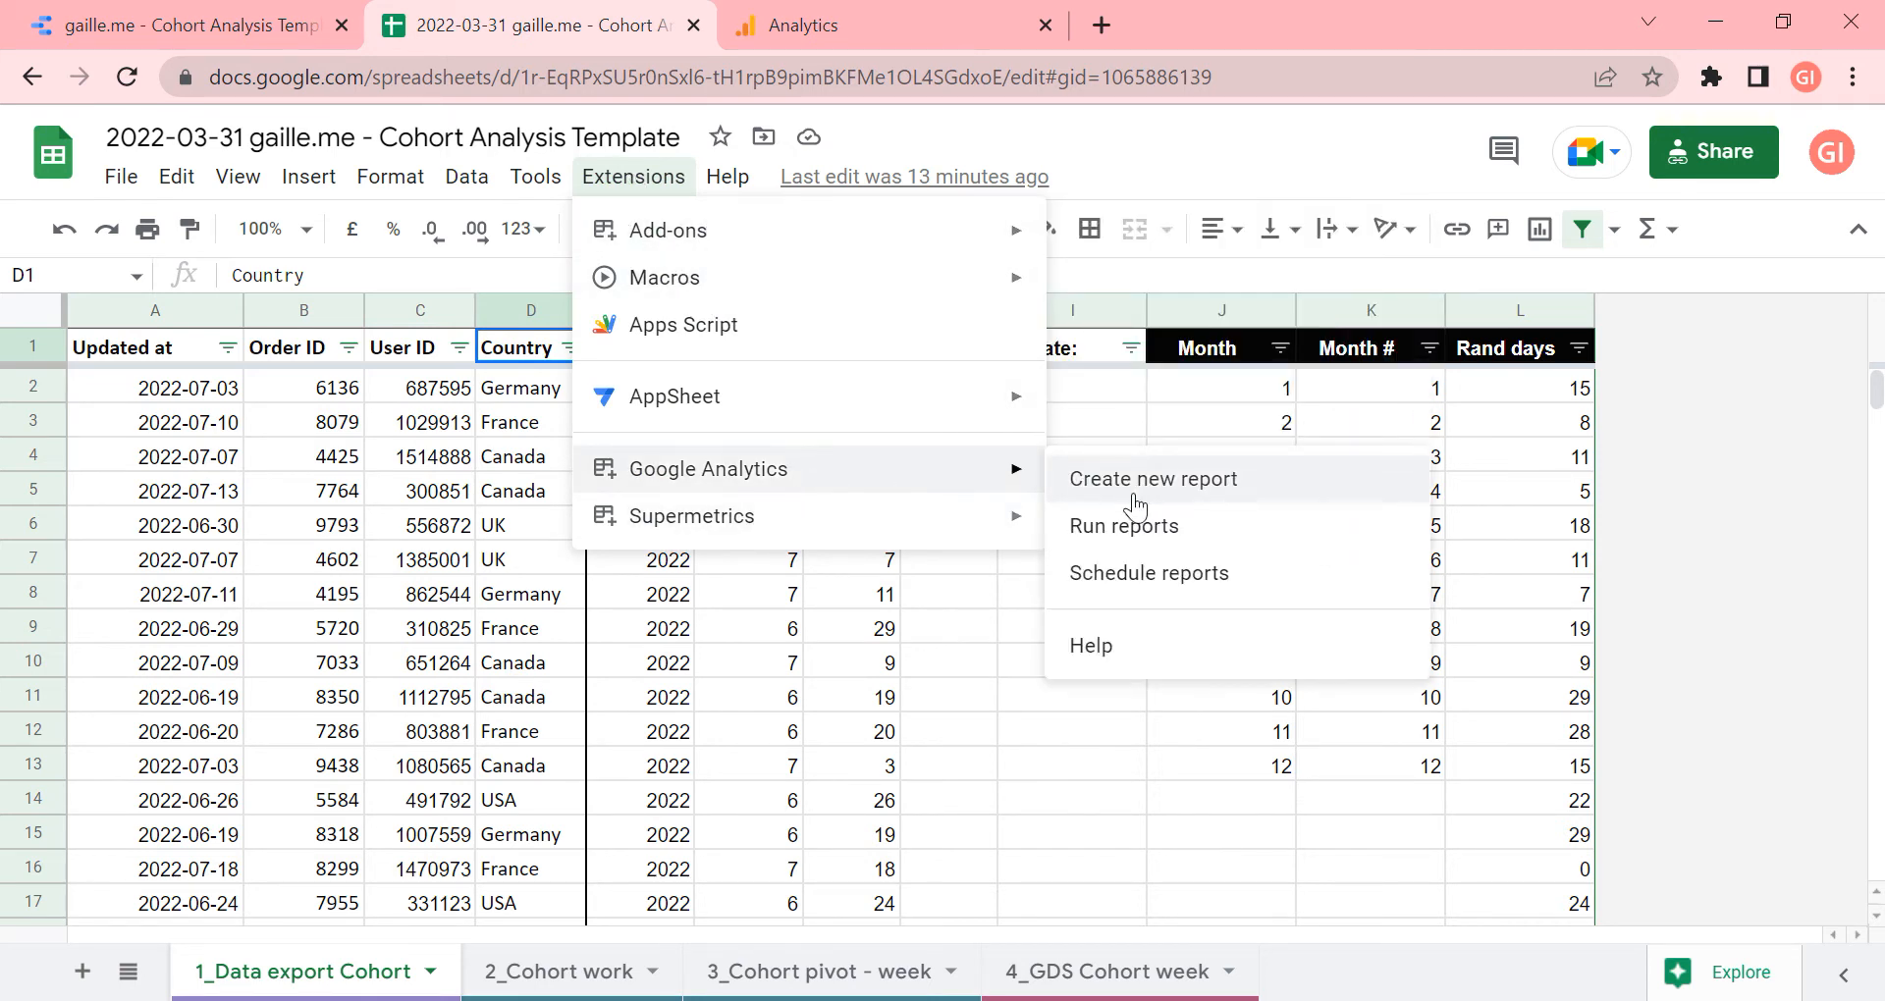
left_click(208, 471)
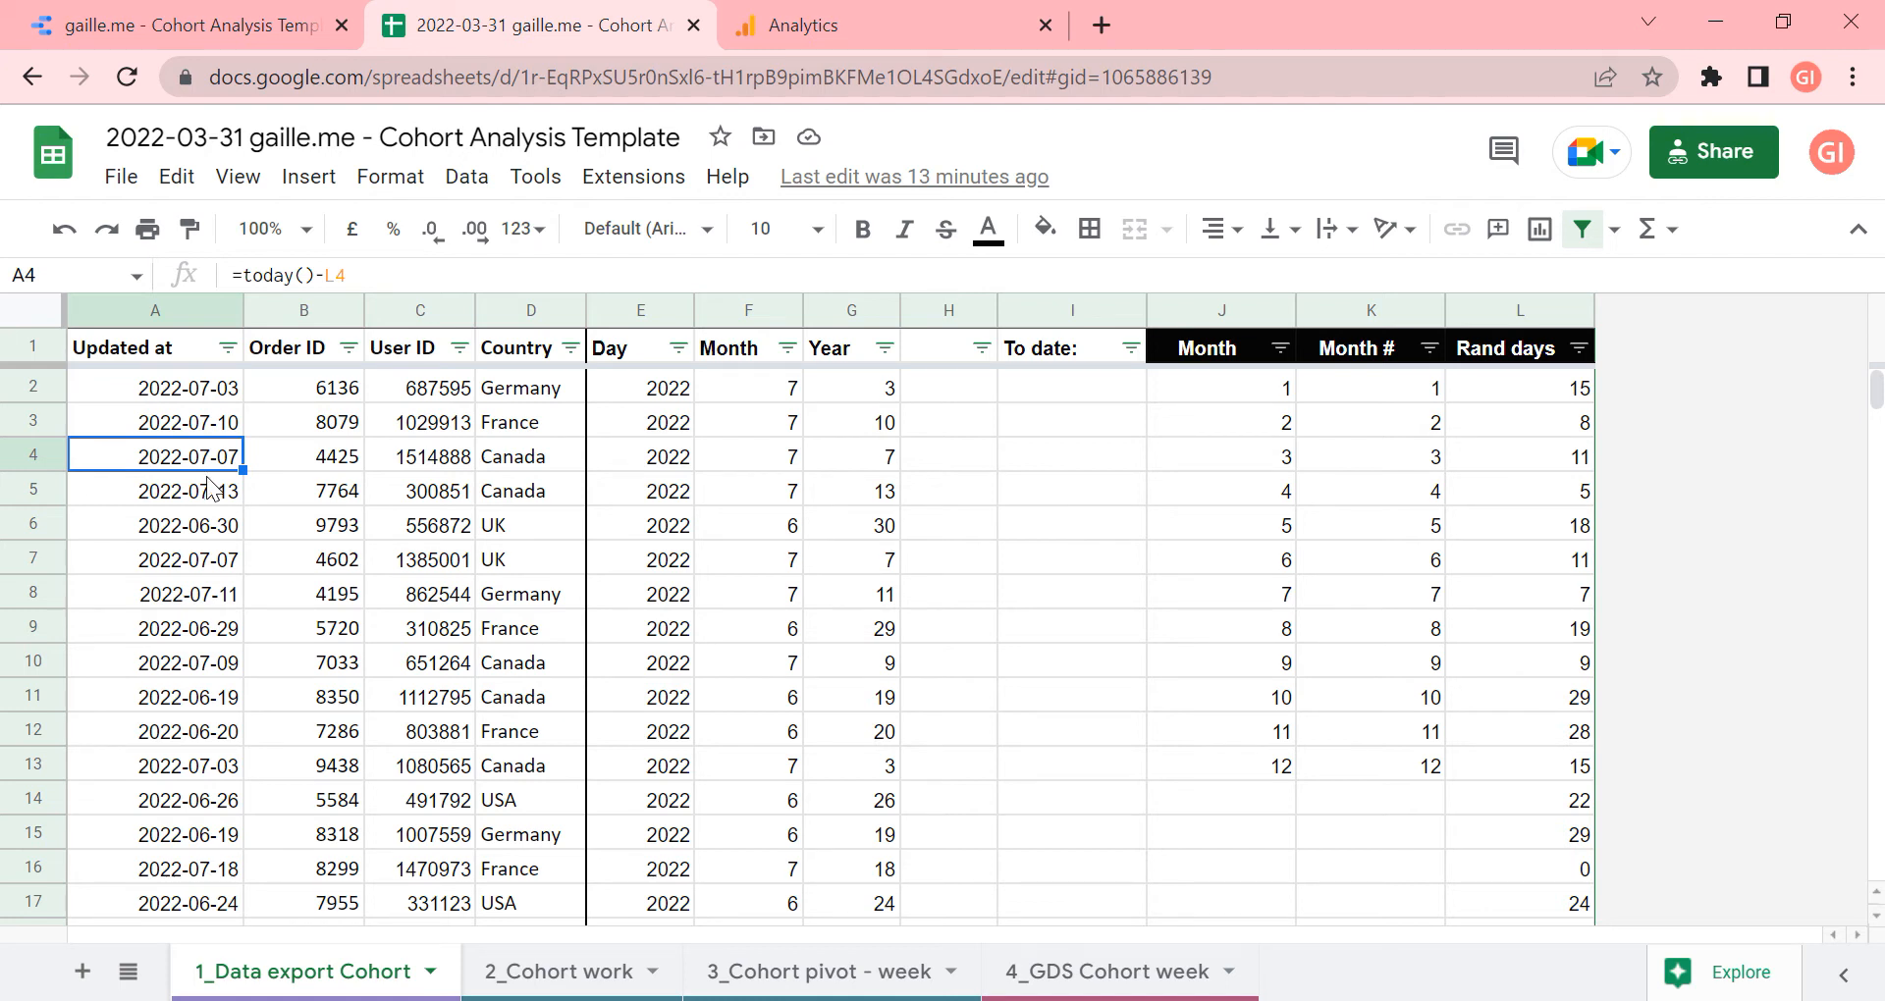
Review the export headers from Updated at to Country in A1:D1, focusing on Updated at and Order ID
left_click(163, 392)
left_click_drag(182, 352, 505, 356)
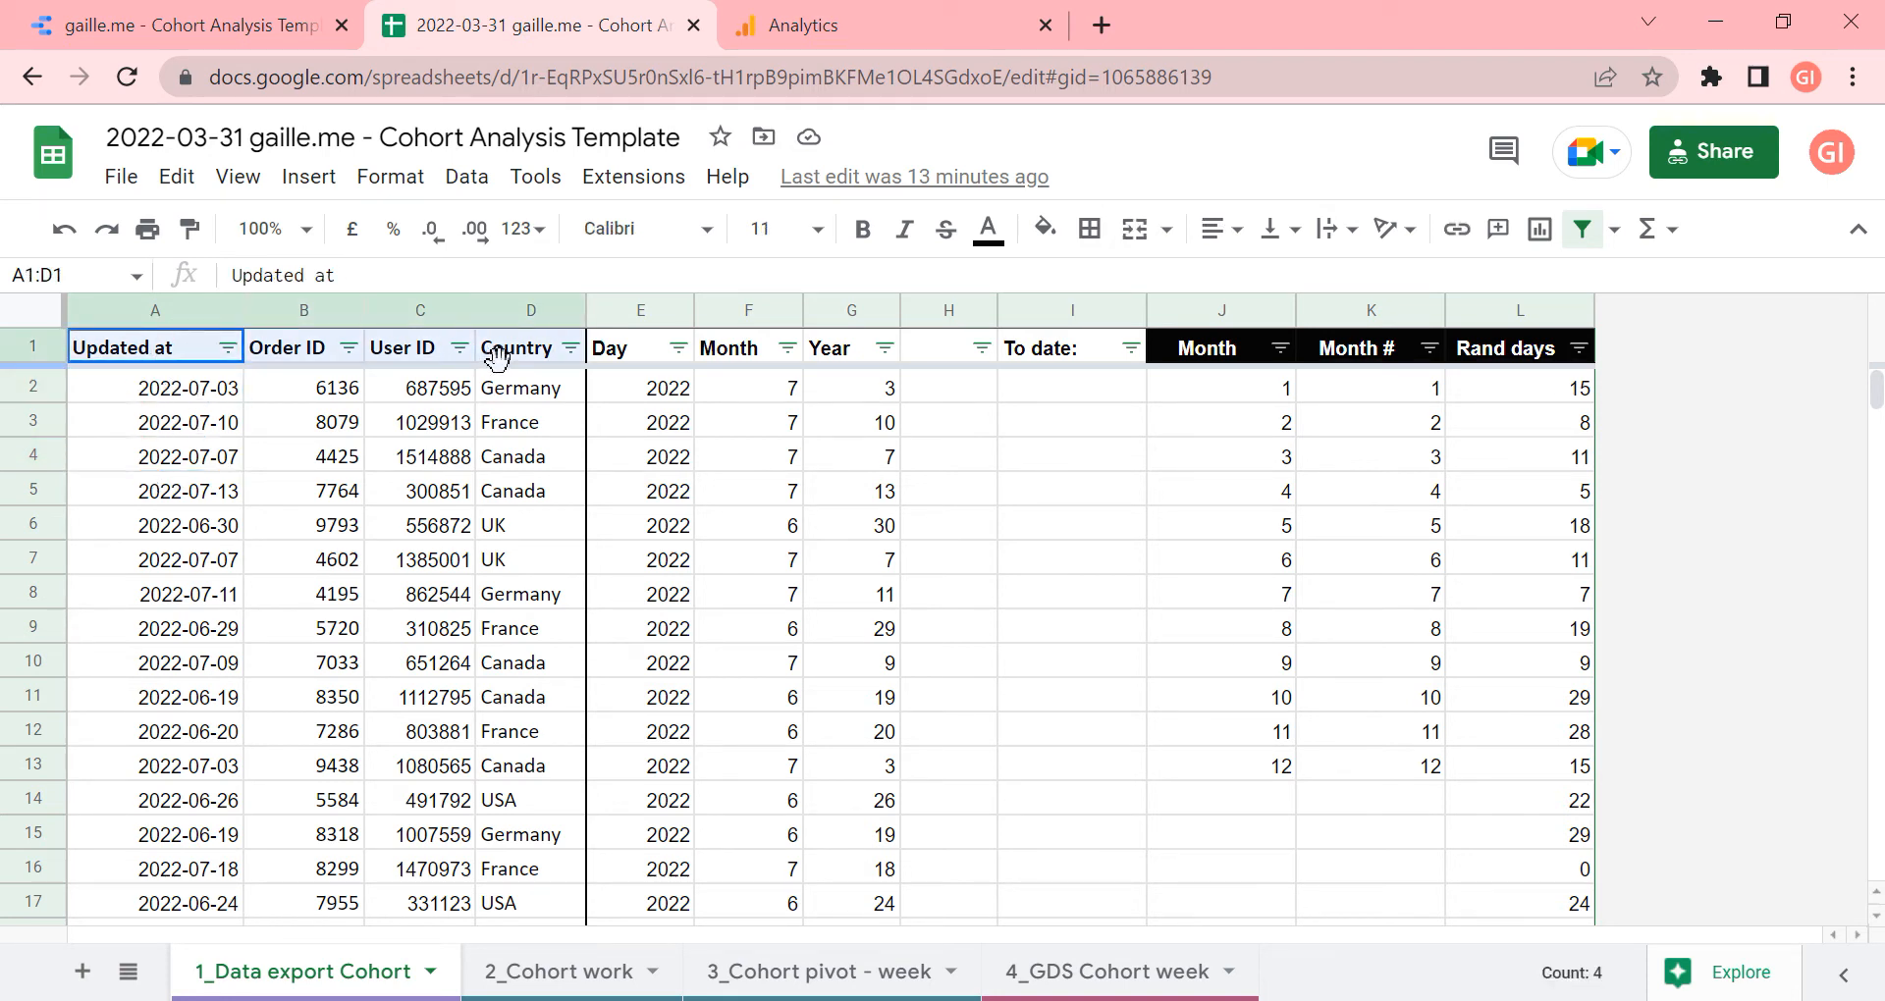
left_click(147, 352)
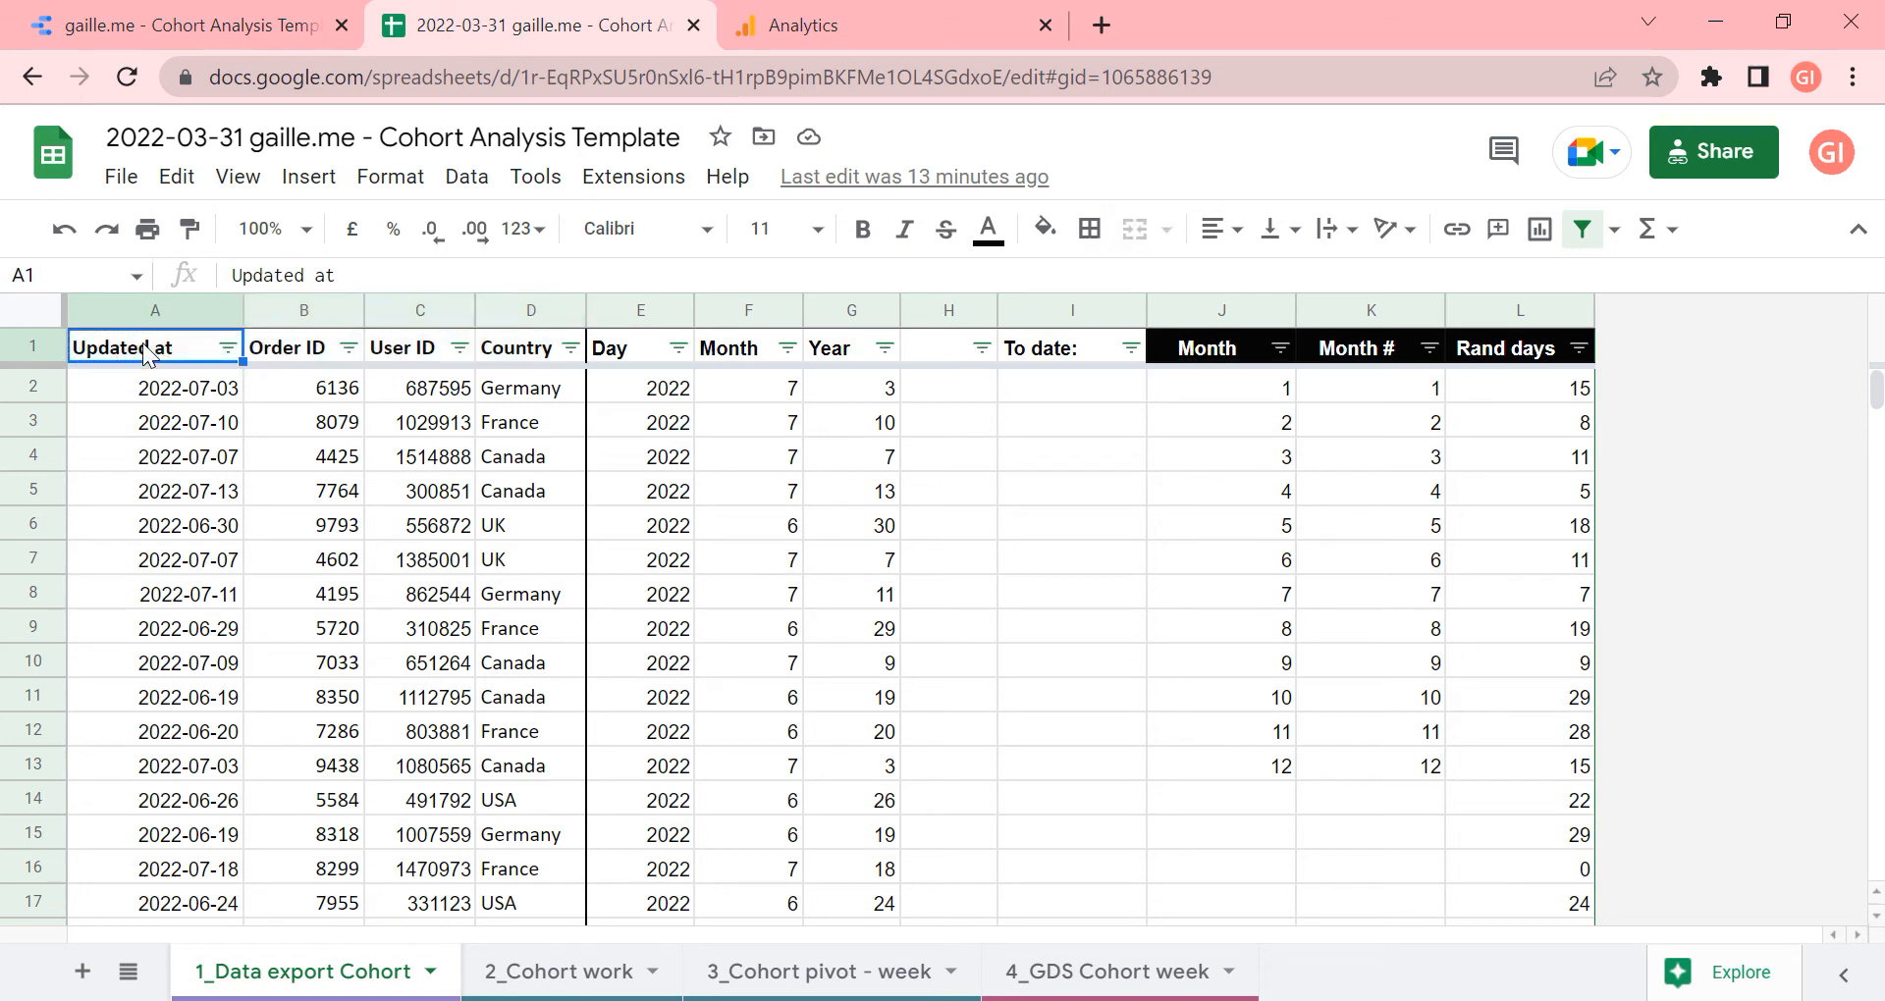
left_click(322, 358)
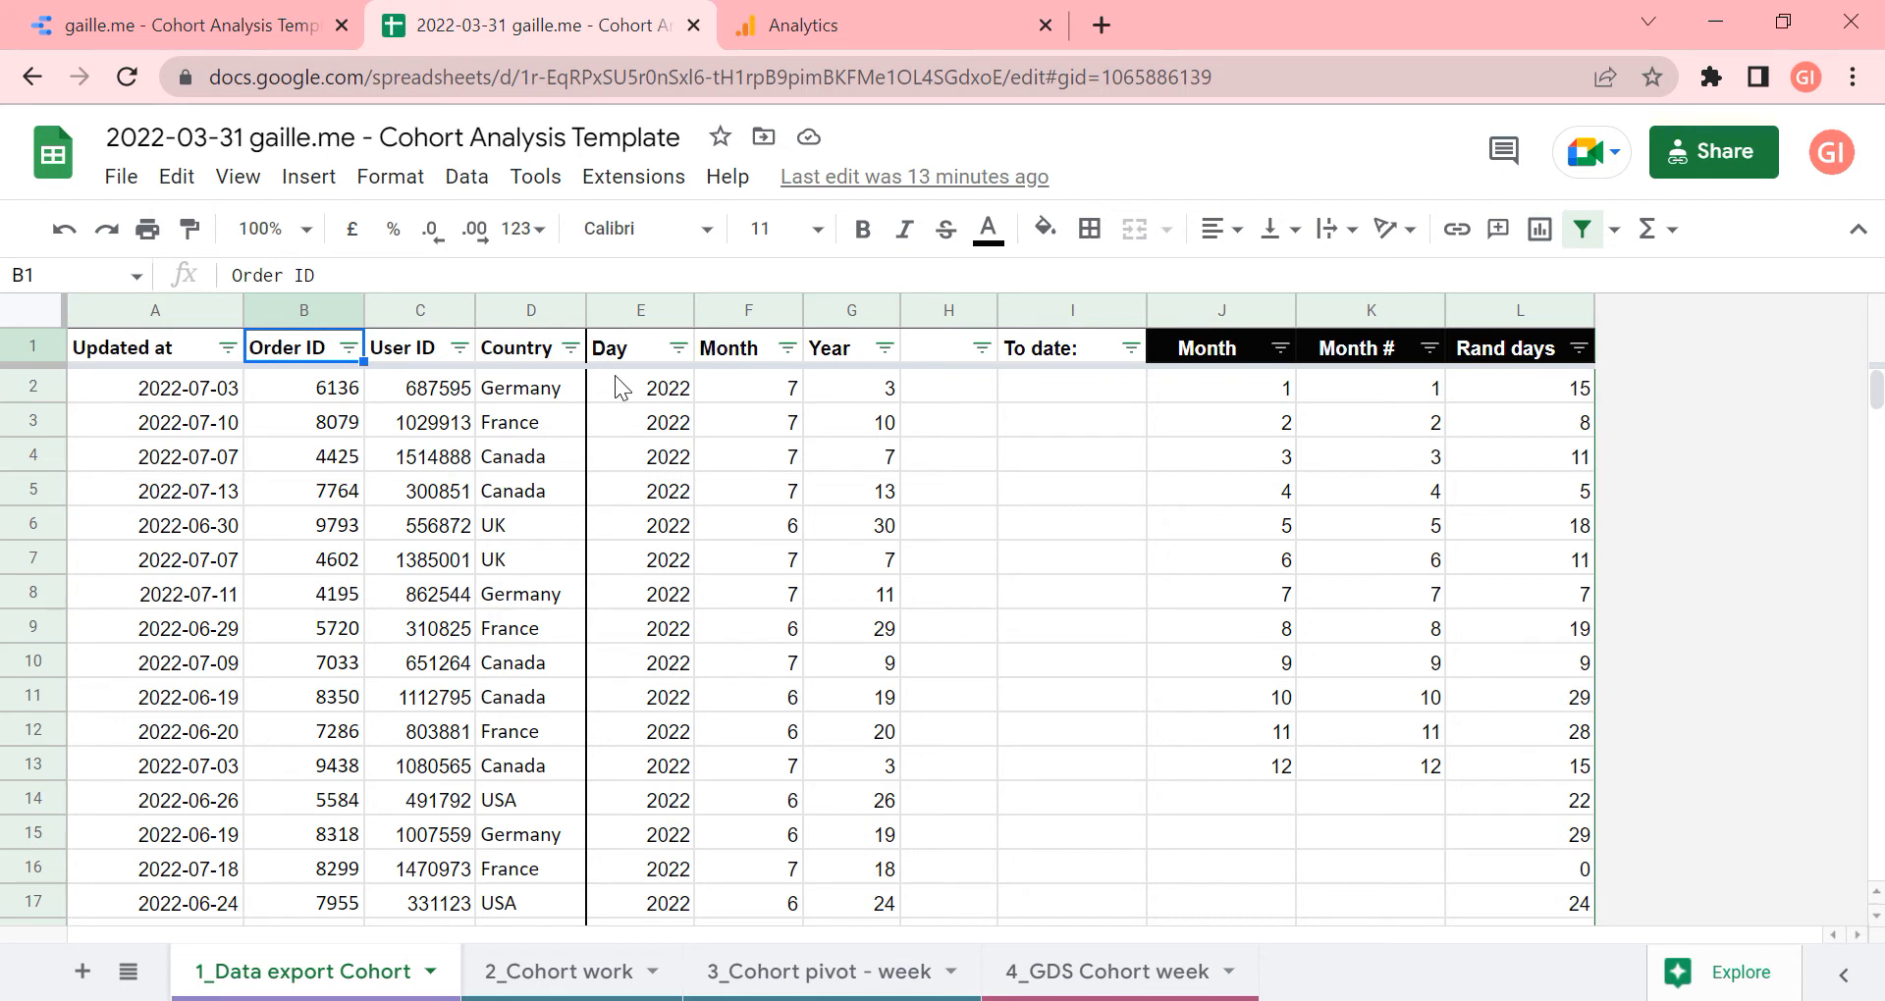
Examine how the Day, Month and Year columns split the Updated at date, comparing the formulas in E2 and A2
left_click_drag(633, 310, 889, 310)
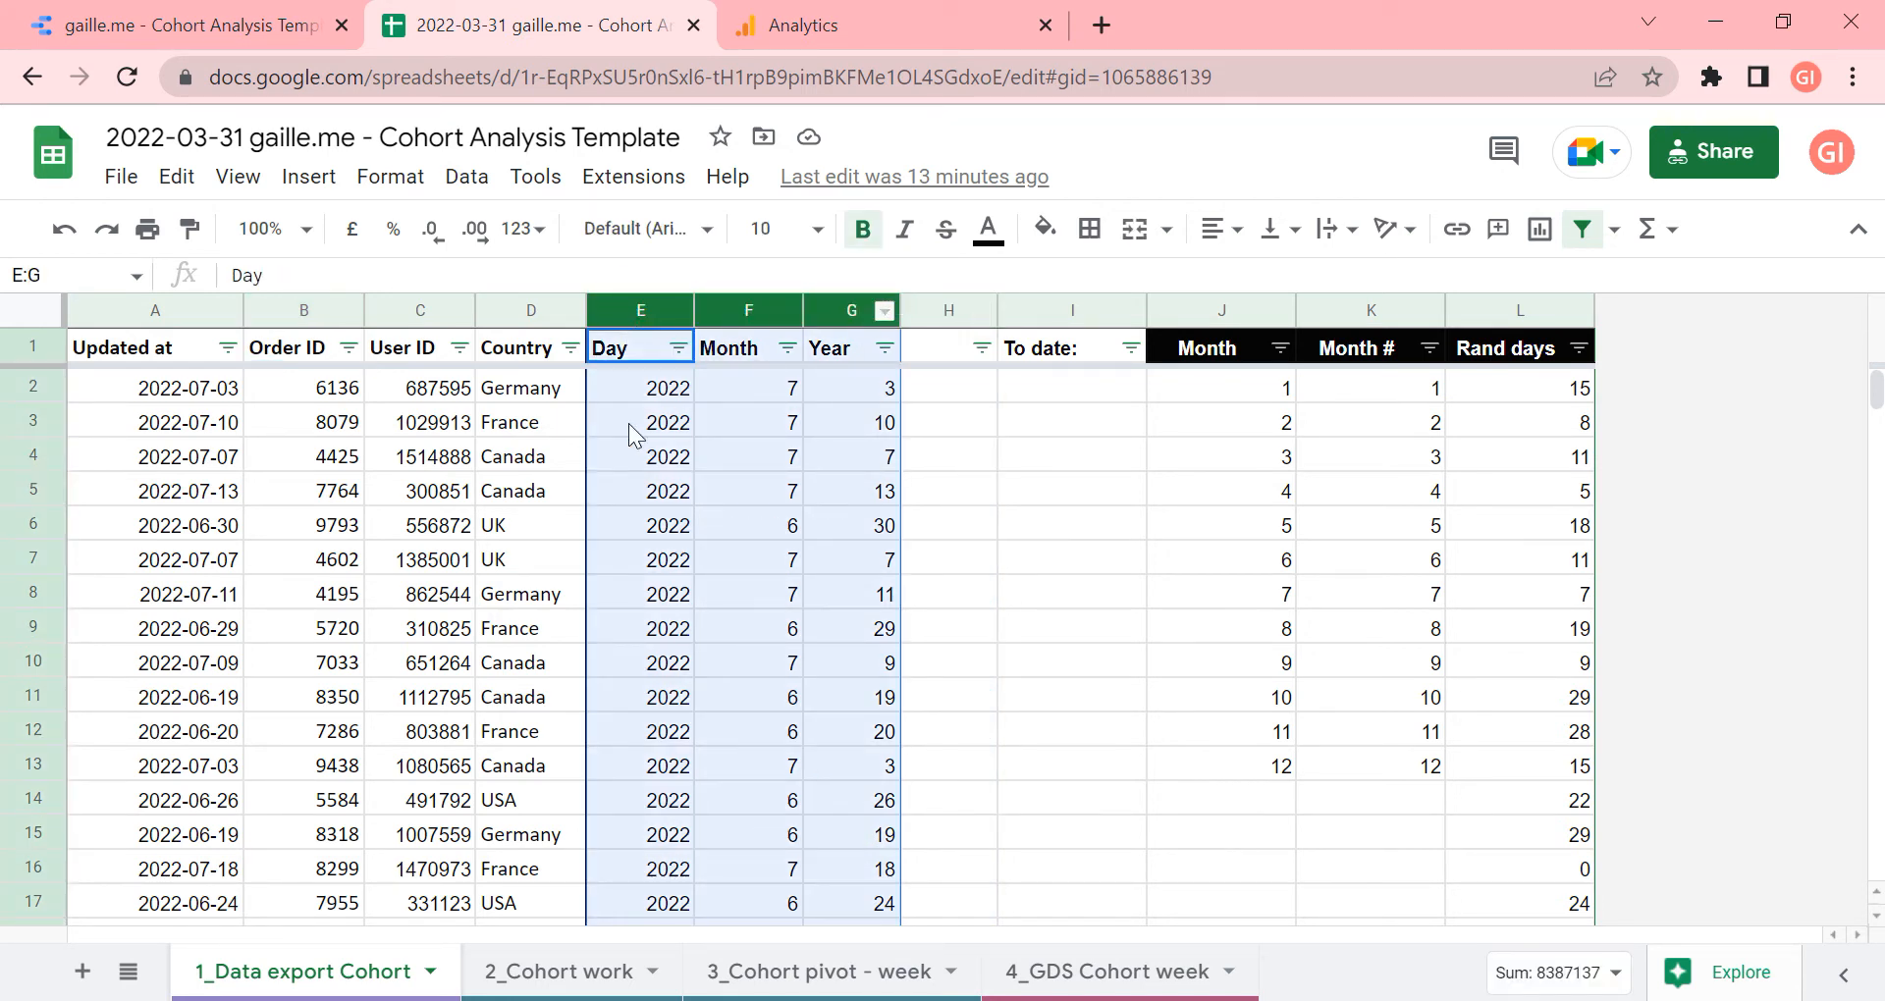
left_click(634, 399)
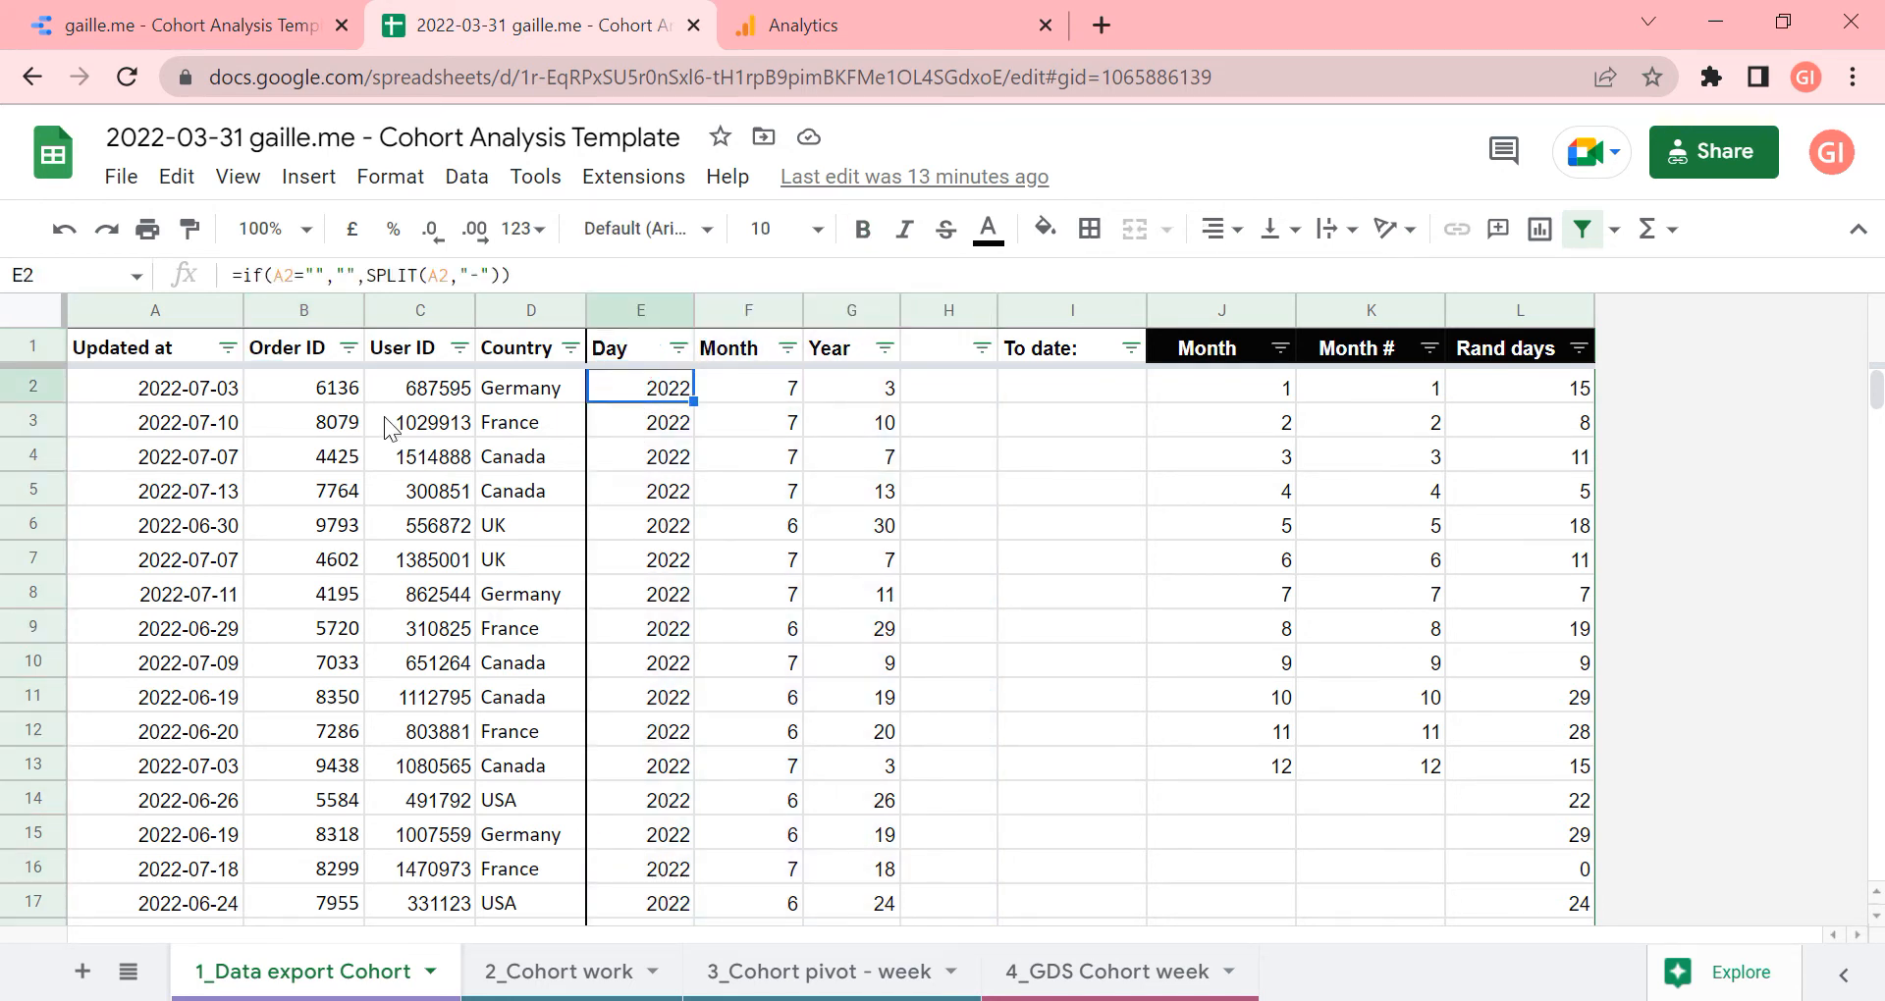
left_click(219, 393)
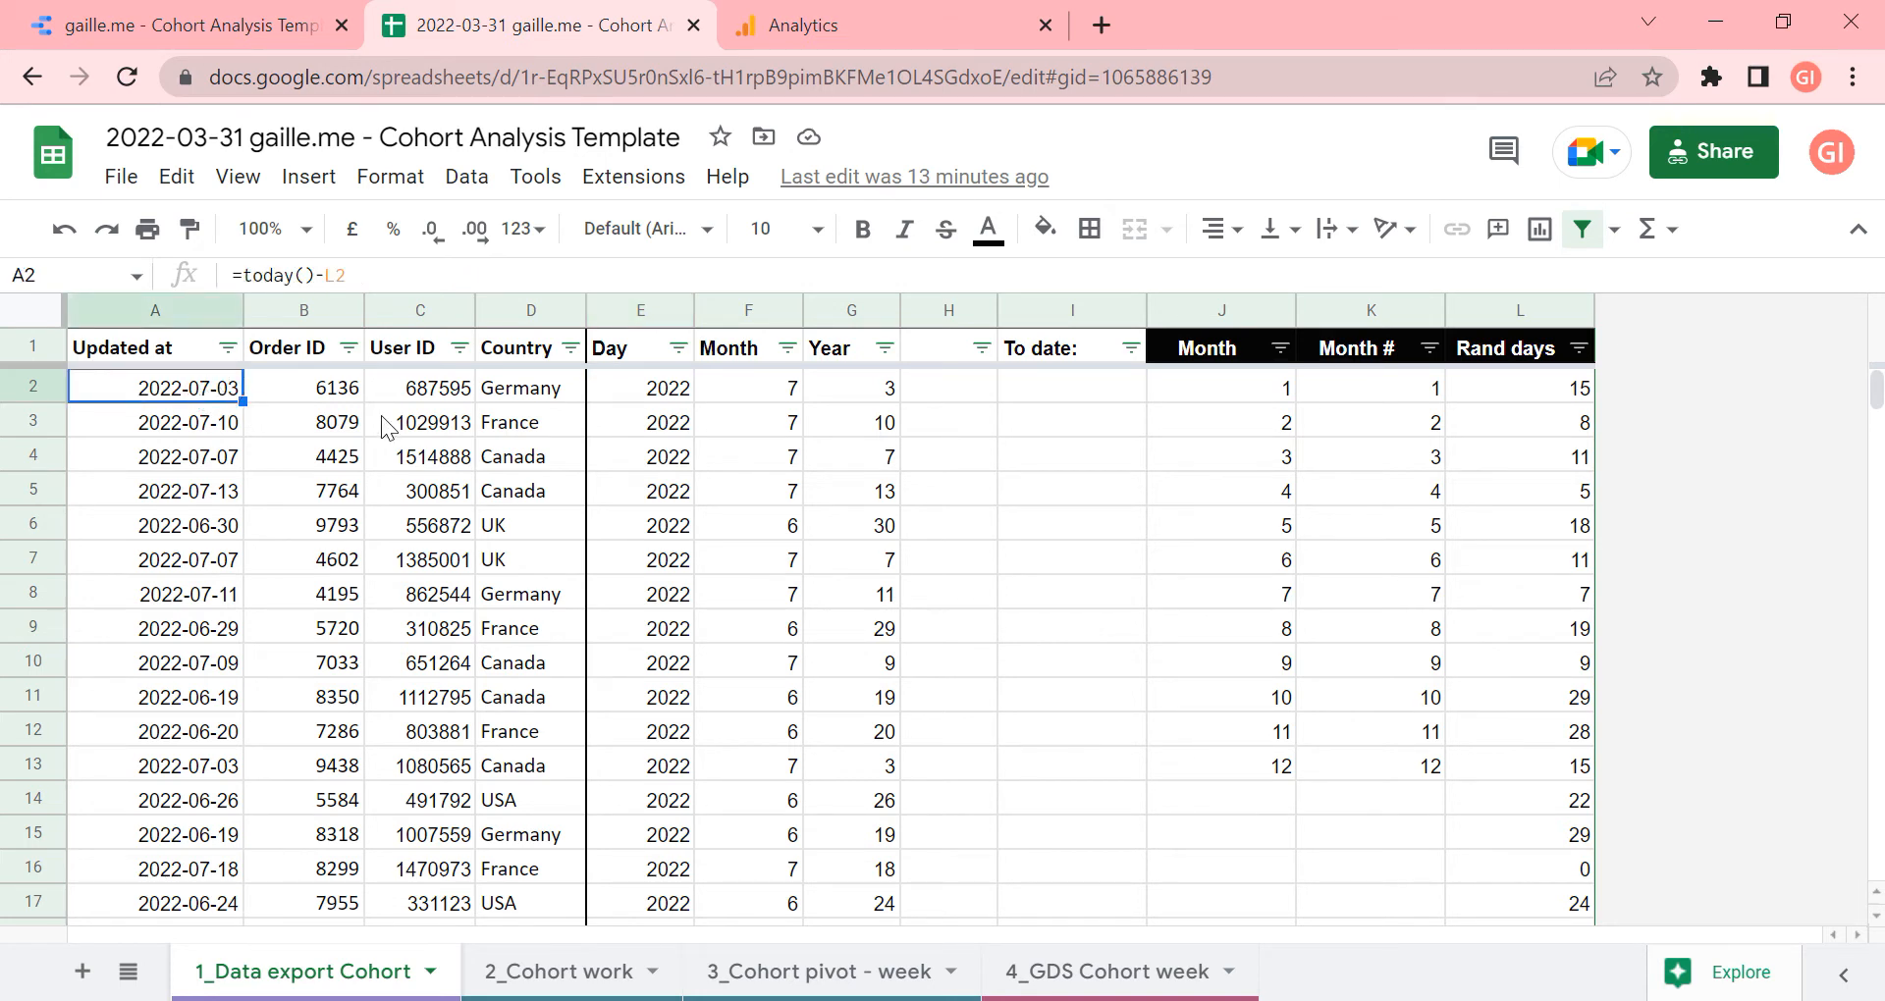
left_click(684, 391)
key("Right")
key("Right")
key("Left")
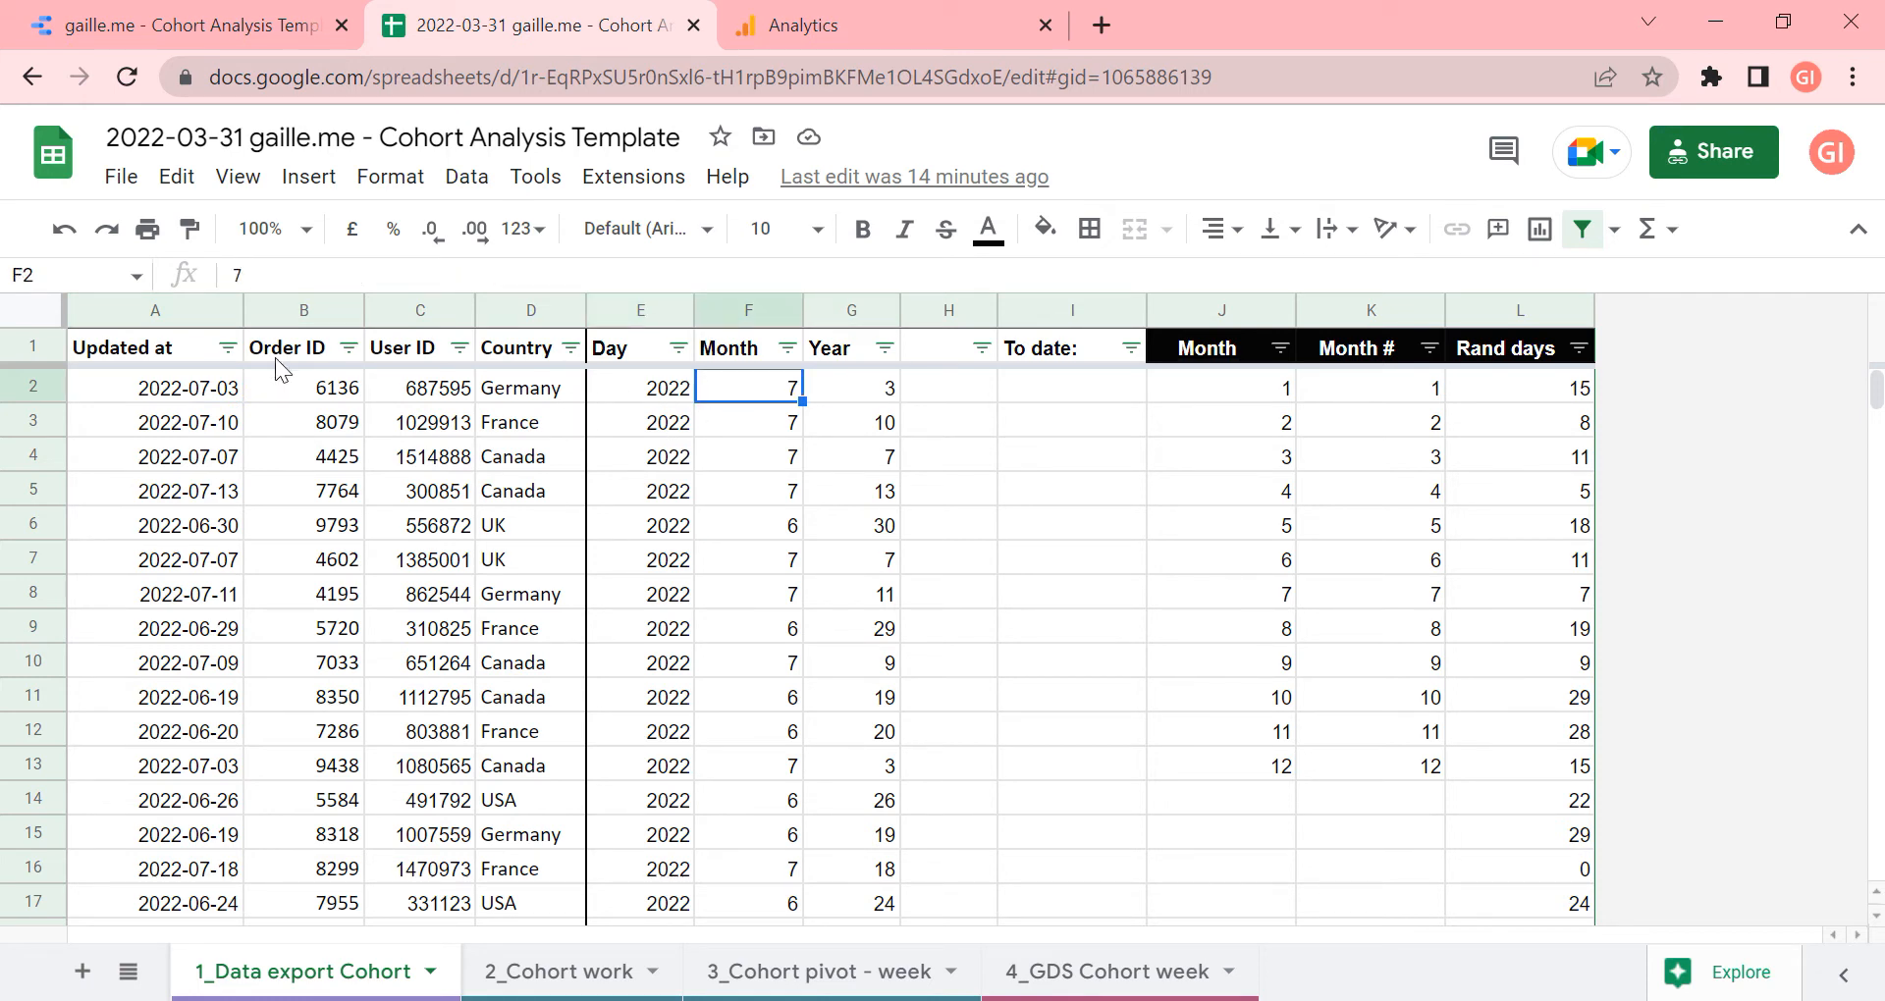
left_click(180, 403)
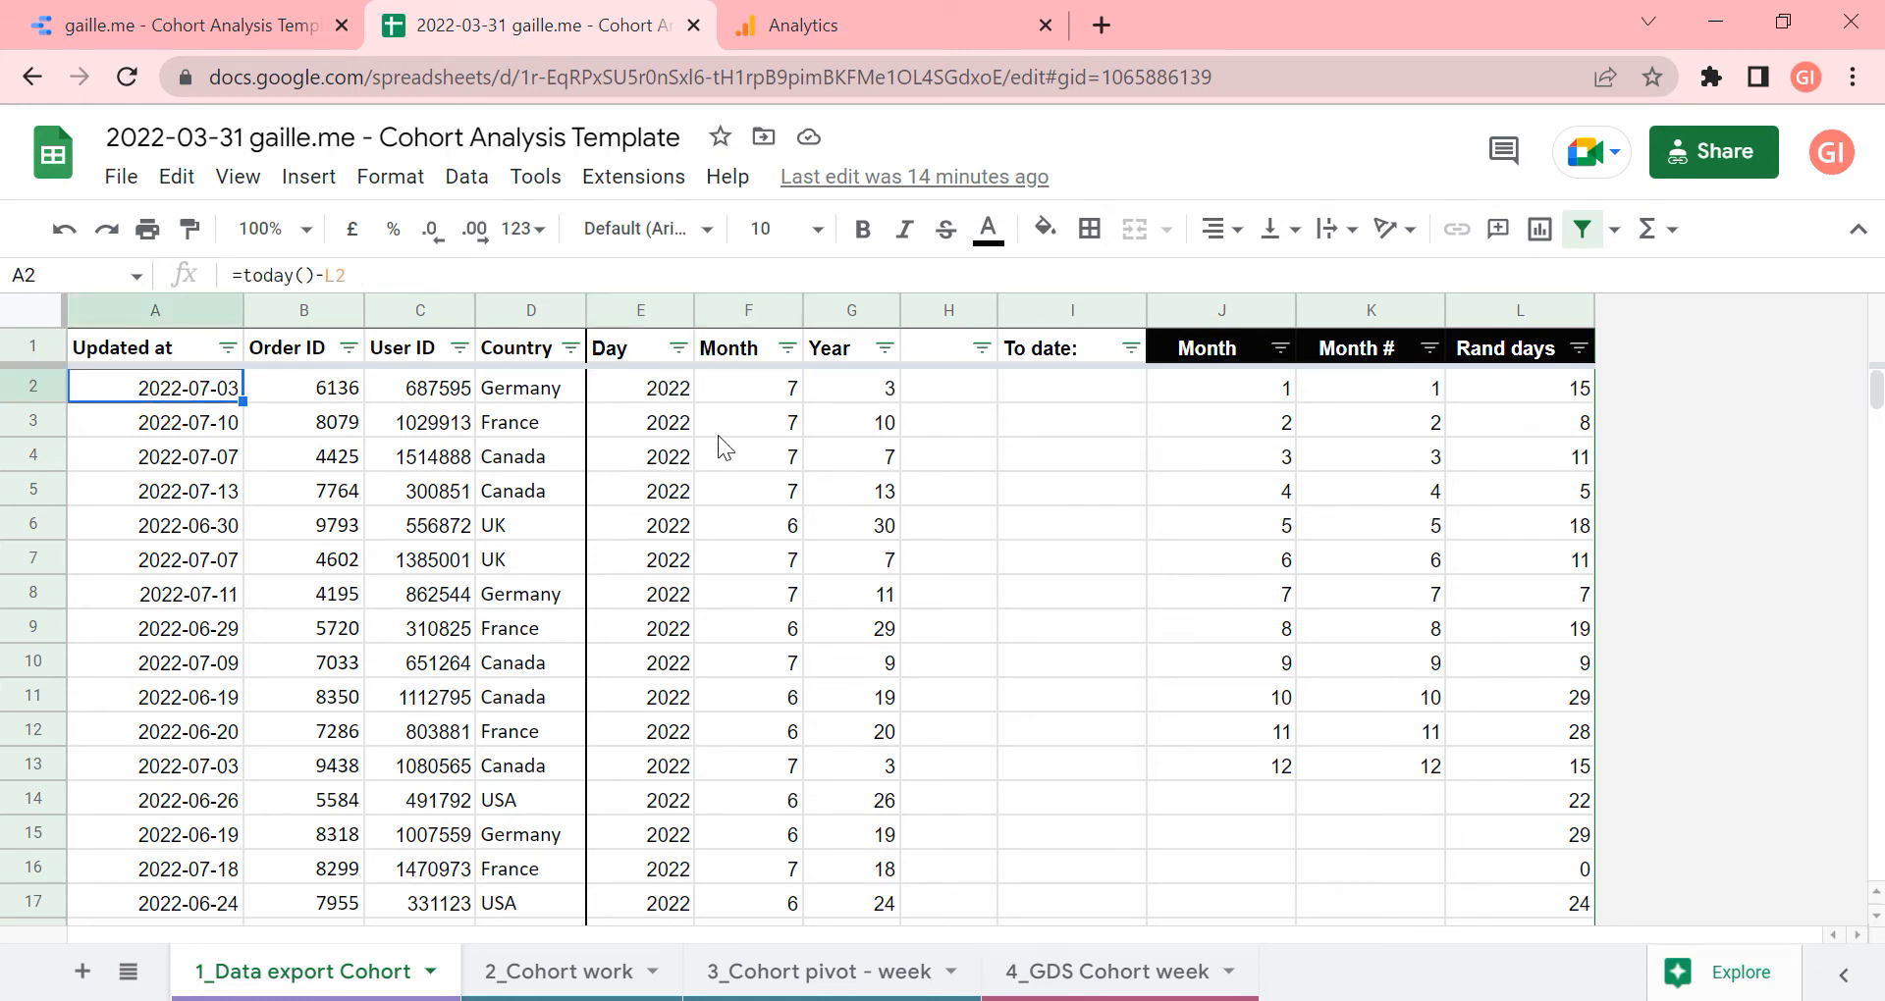
left_click(643, 388)
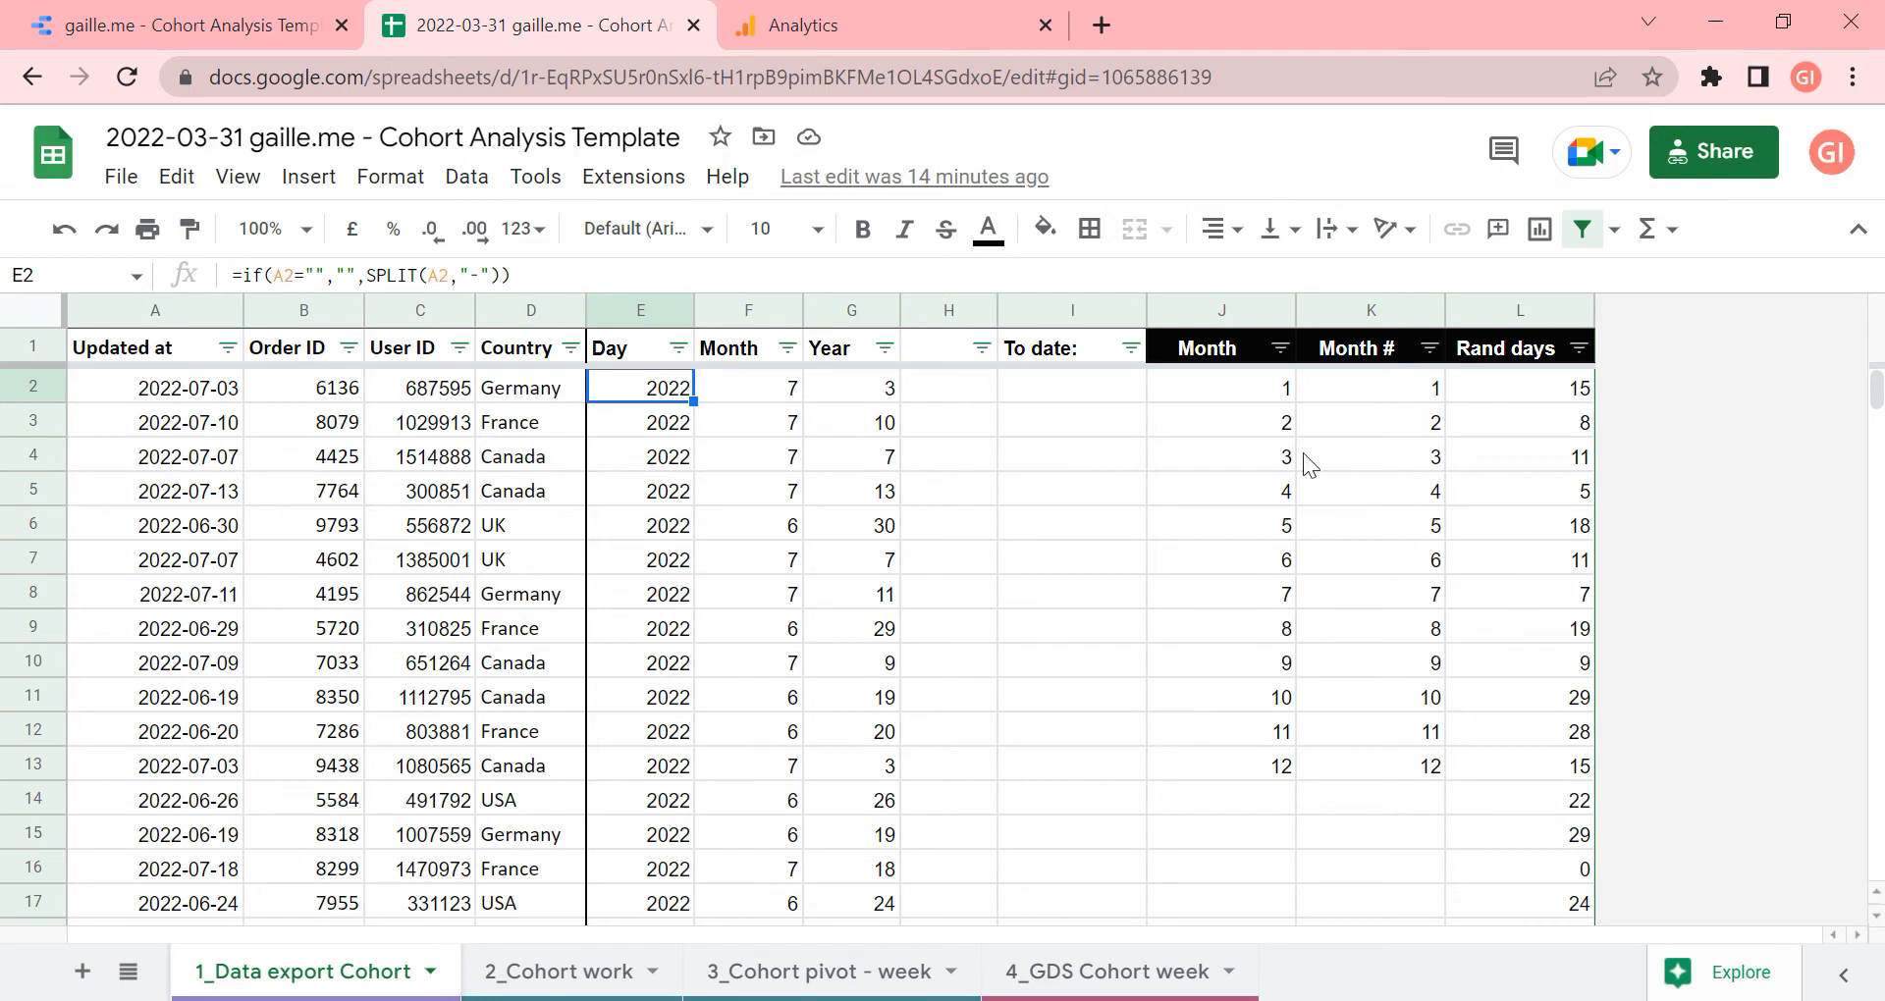
Review the Month, Month # and Rand days helper columns and the export data in A1:D8
left_click_drag(1237, 395, 1492, 822)
left_click(1061, 674)
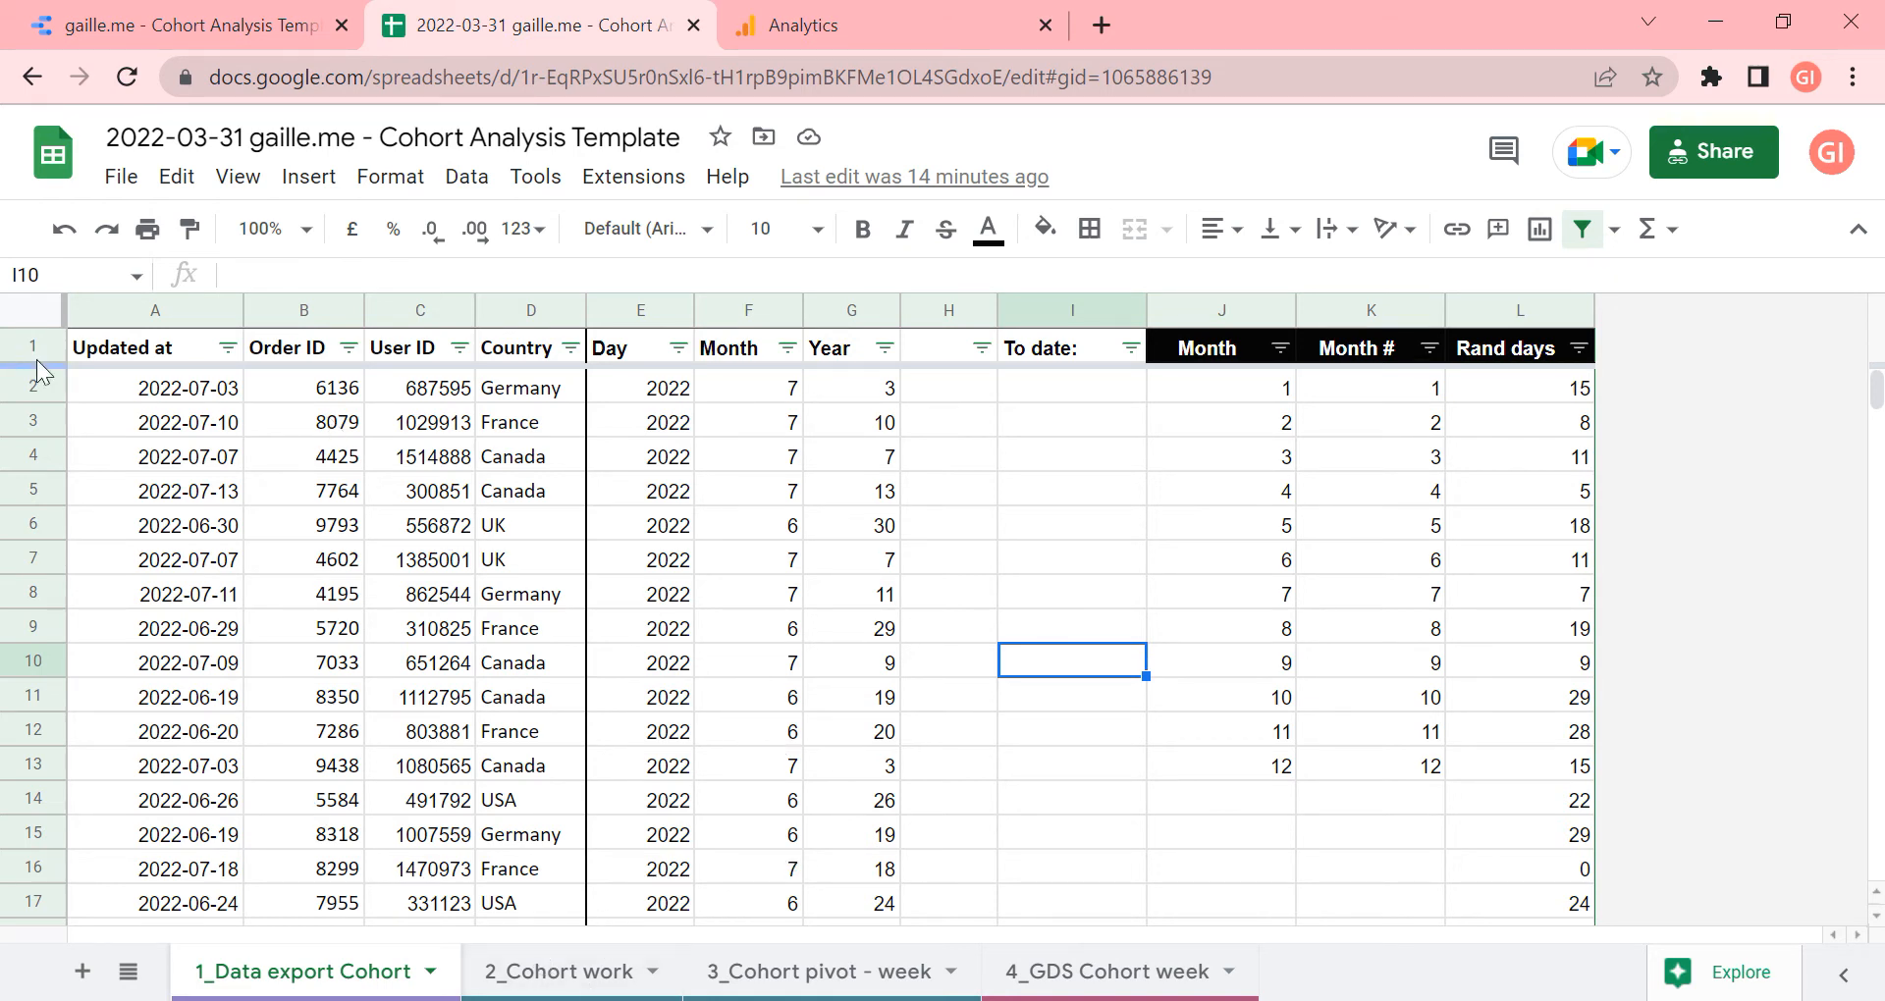
left_click_drag(162, 358, 527, 594)
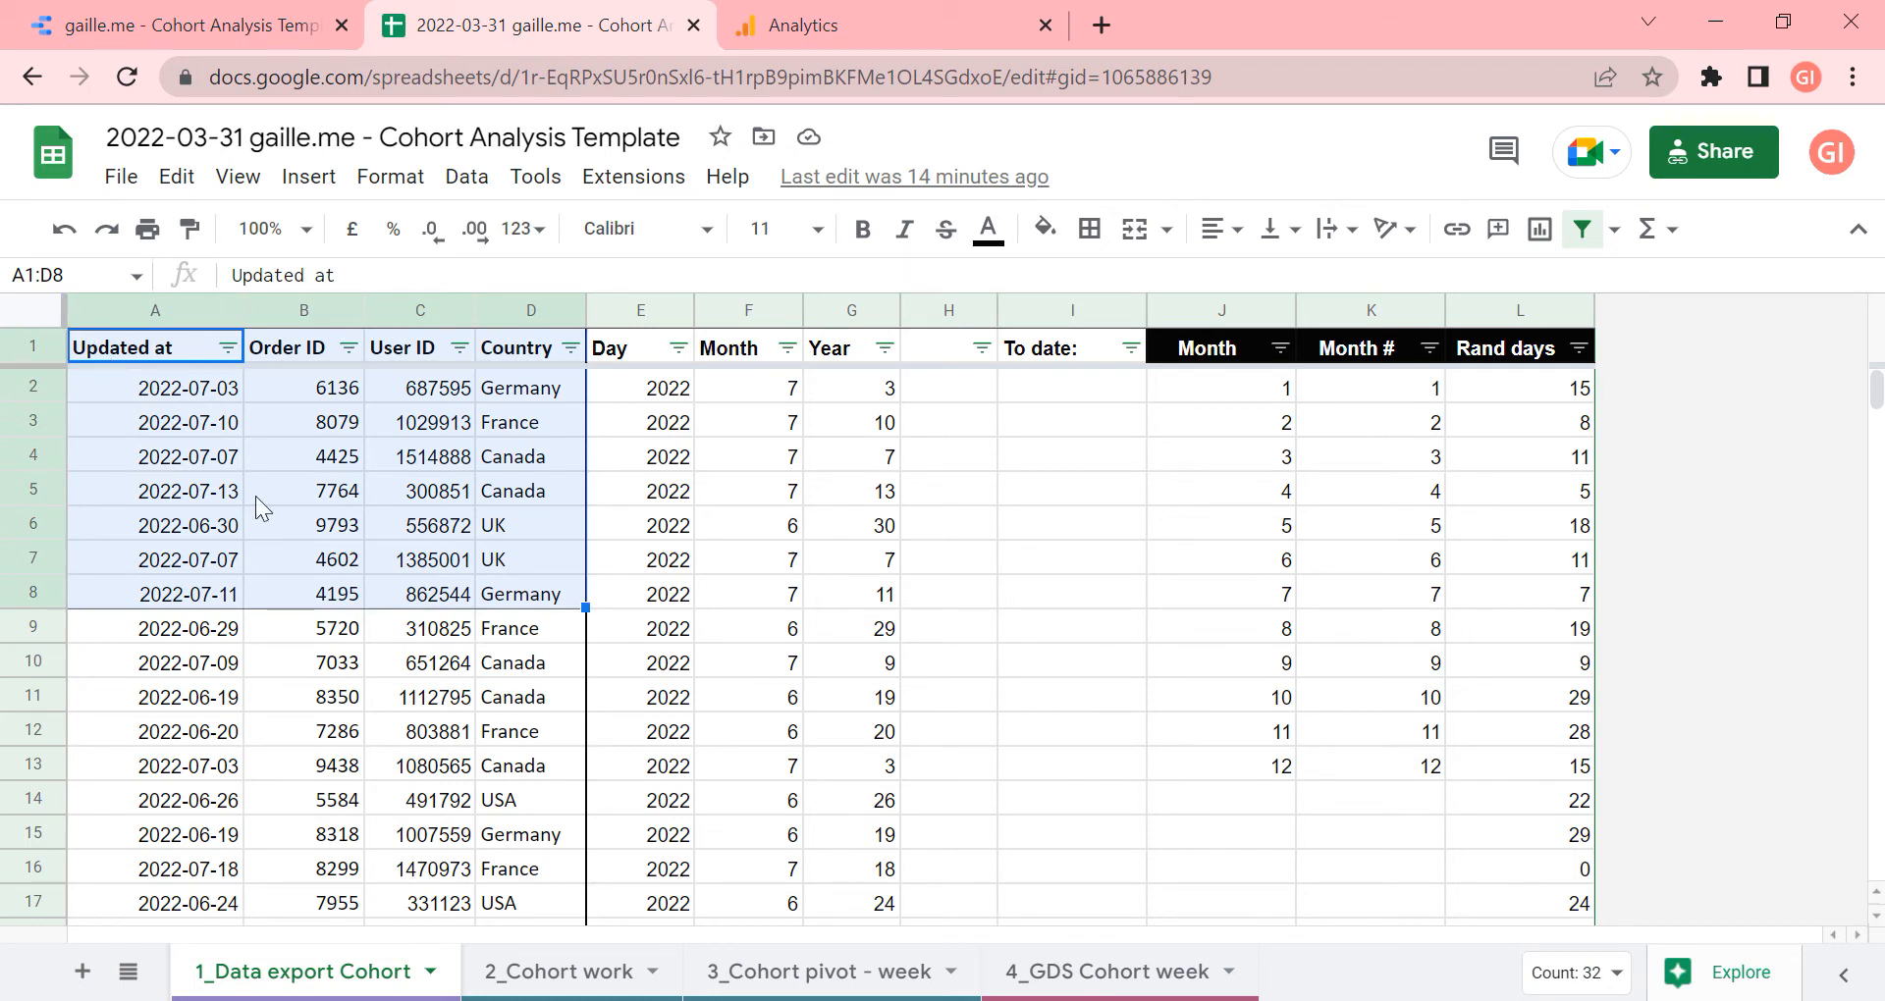
left_click(813, 488)
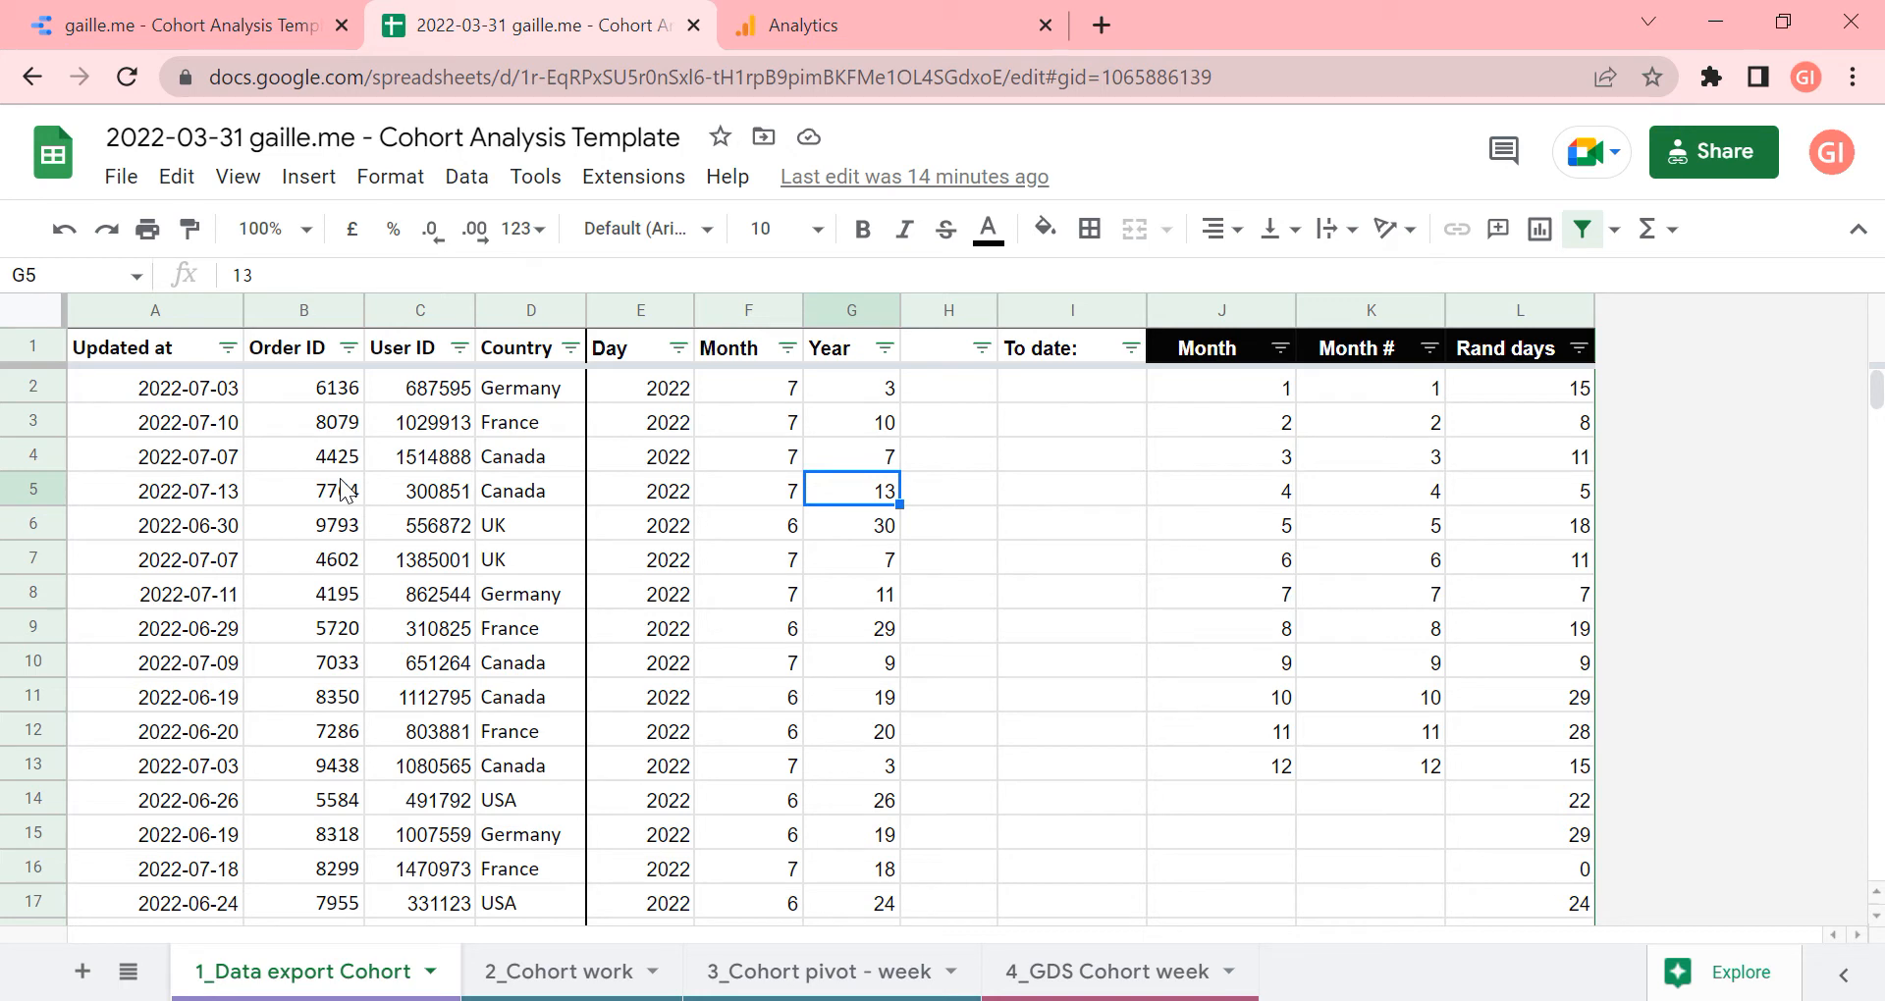
Freeze the header row of the 2_Cohort work sheet
left_click(587, 993)
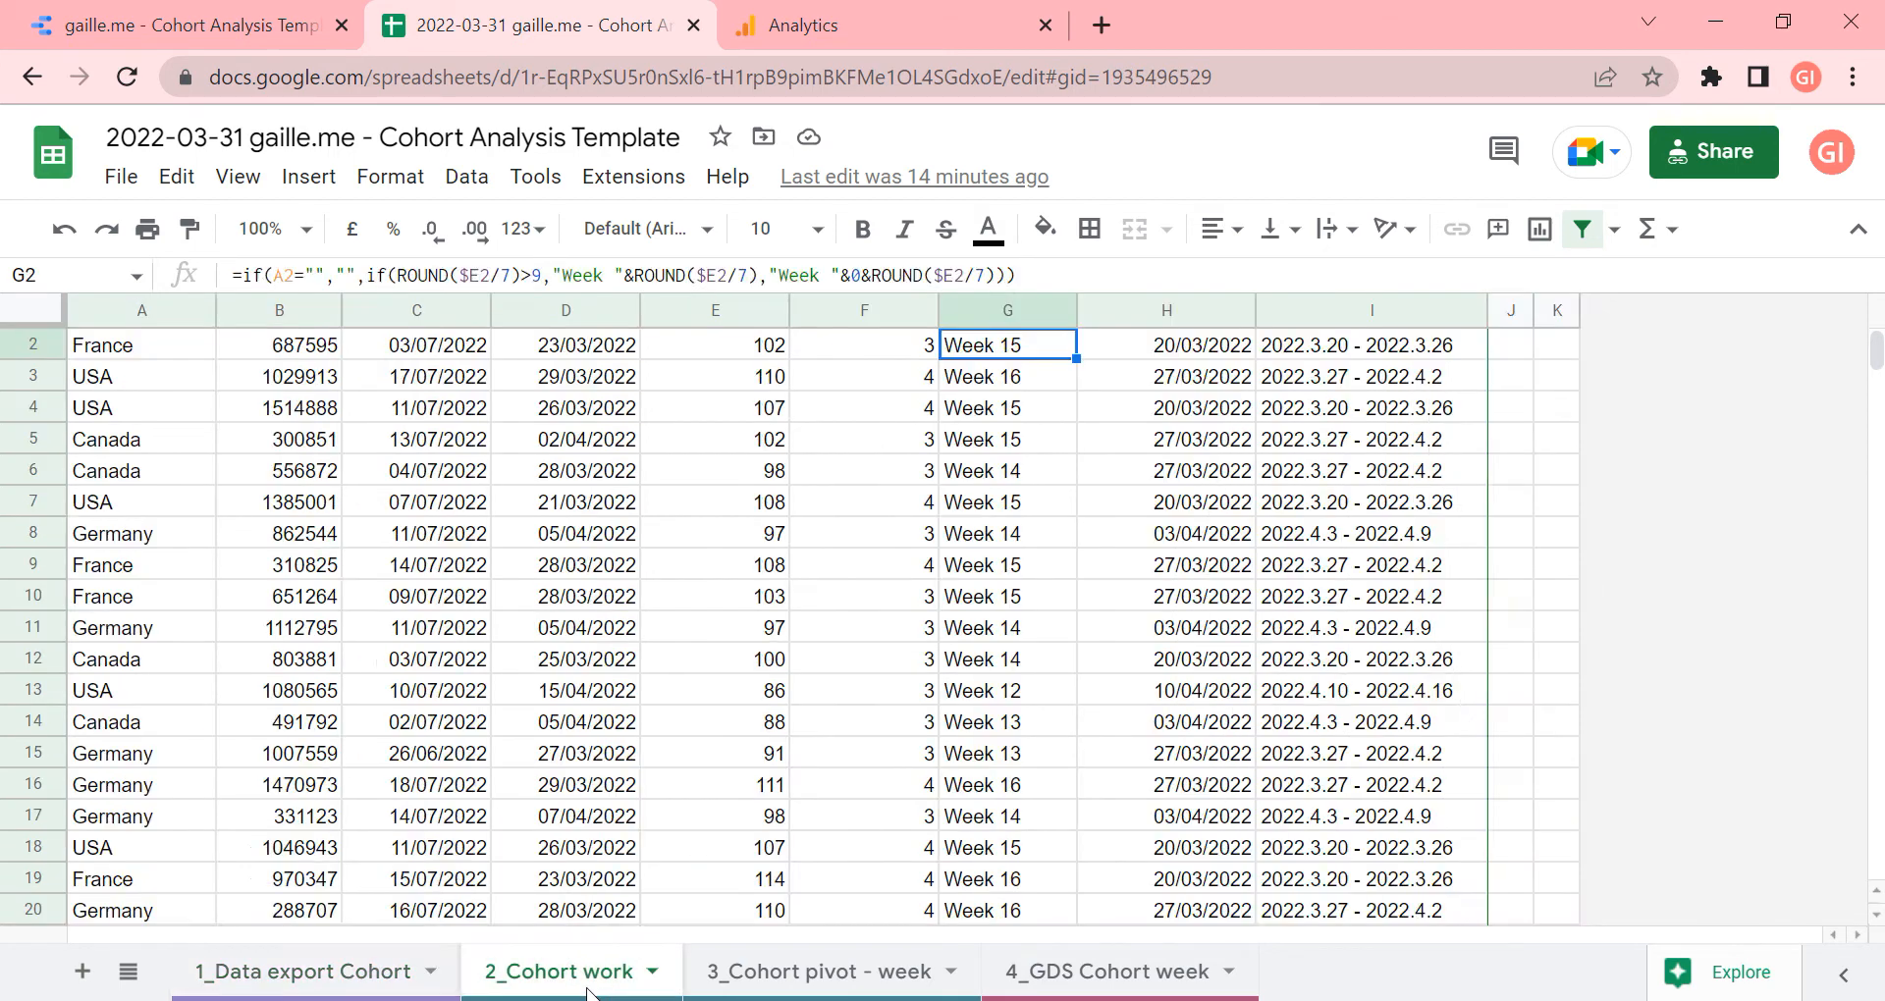
left_click(154, 444)
key("ctrl+Home")
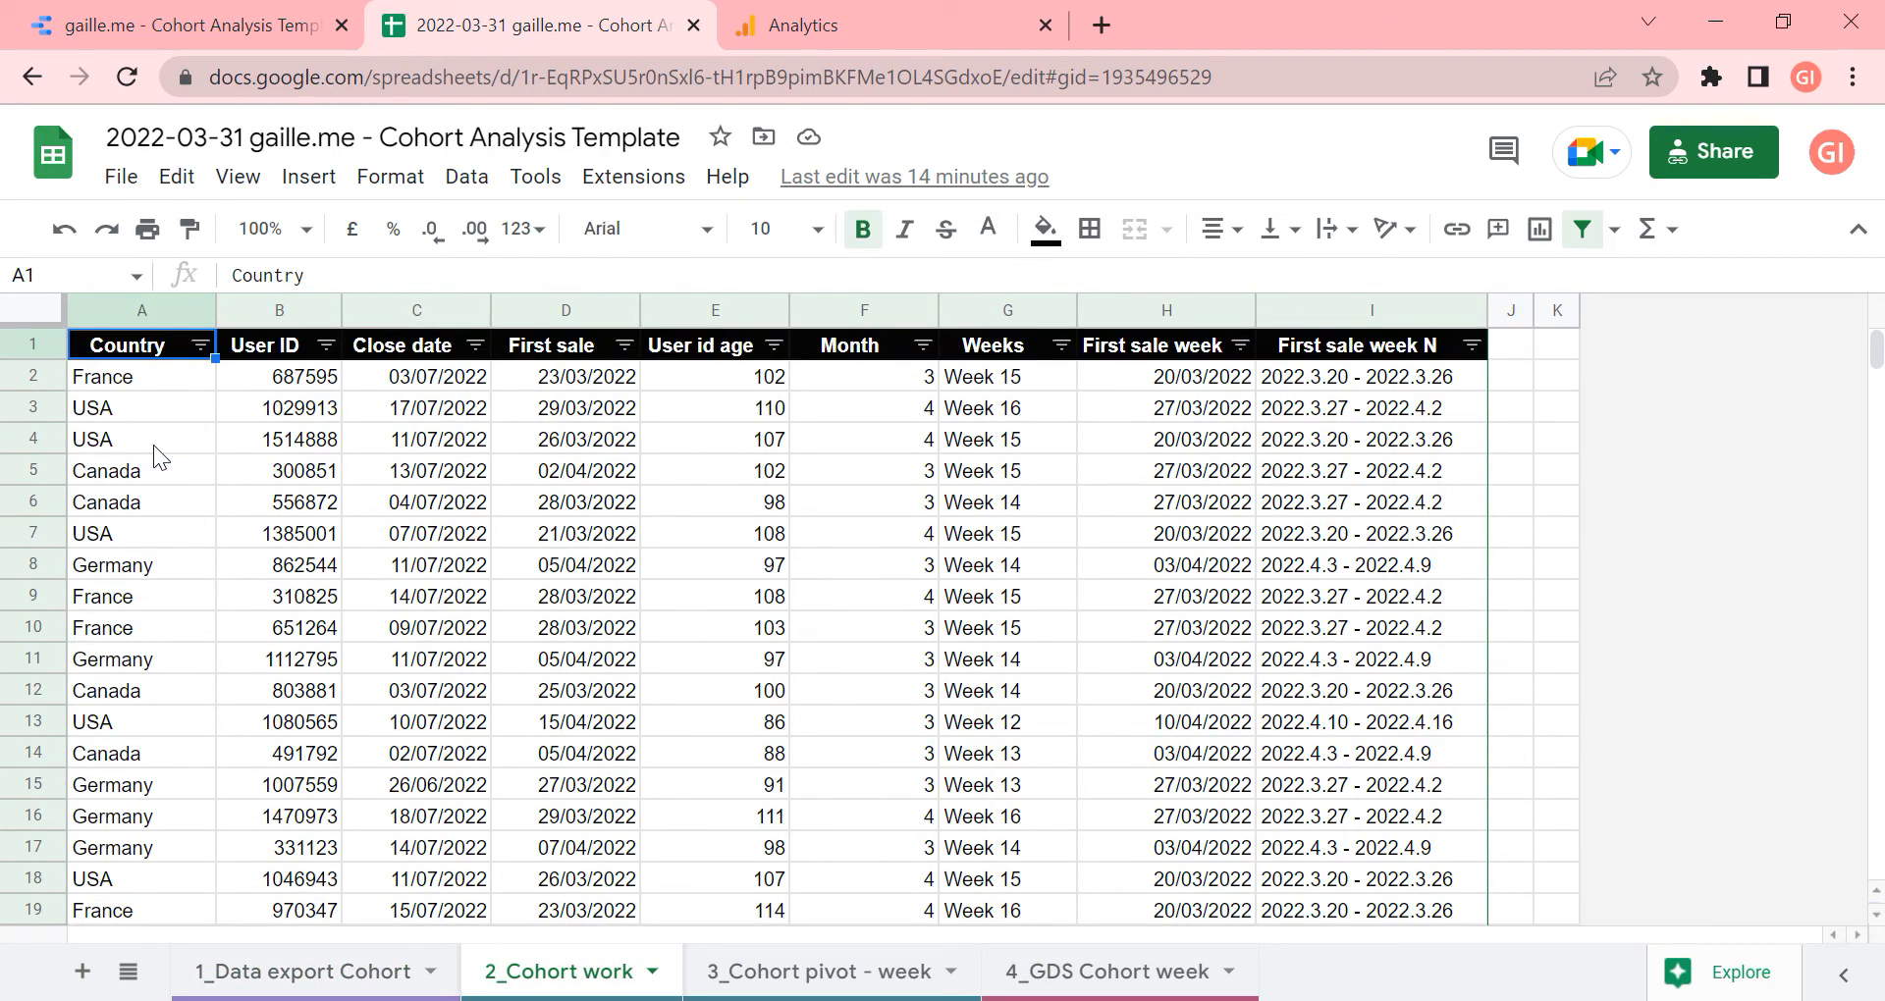
left_click(285, 177)
mouse_move(238, 177)
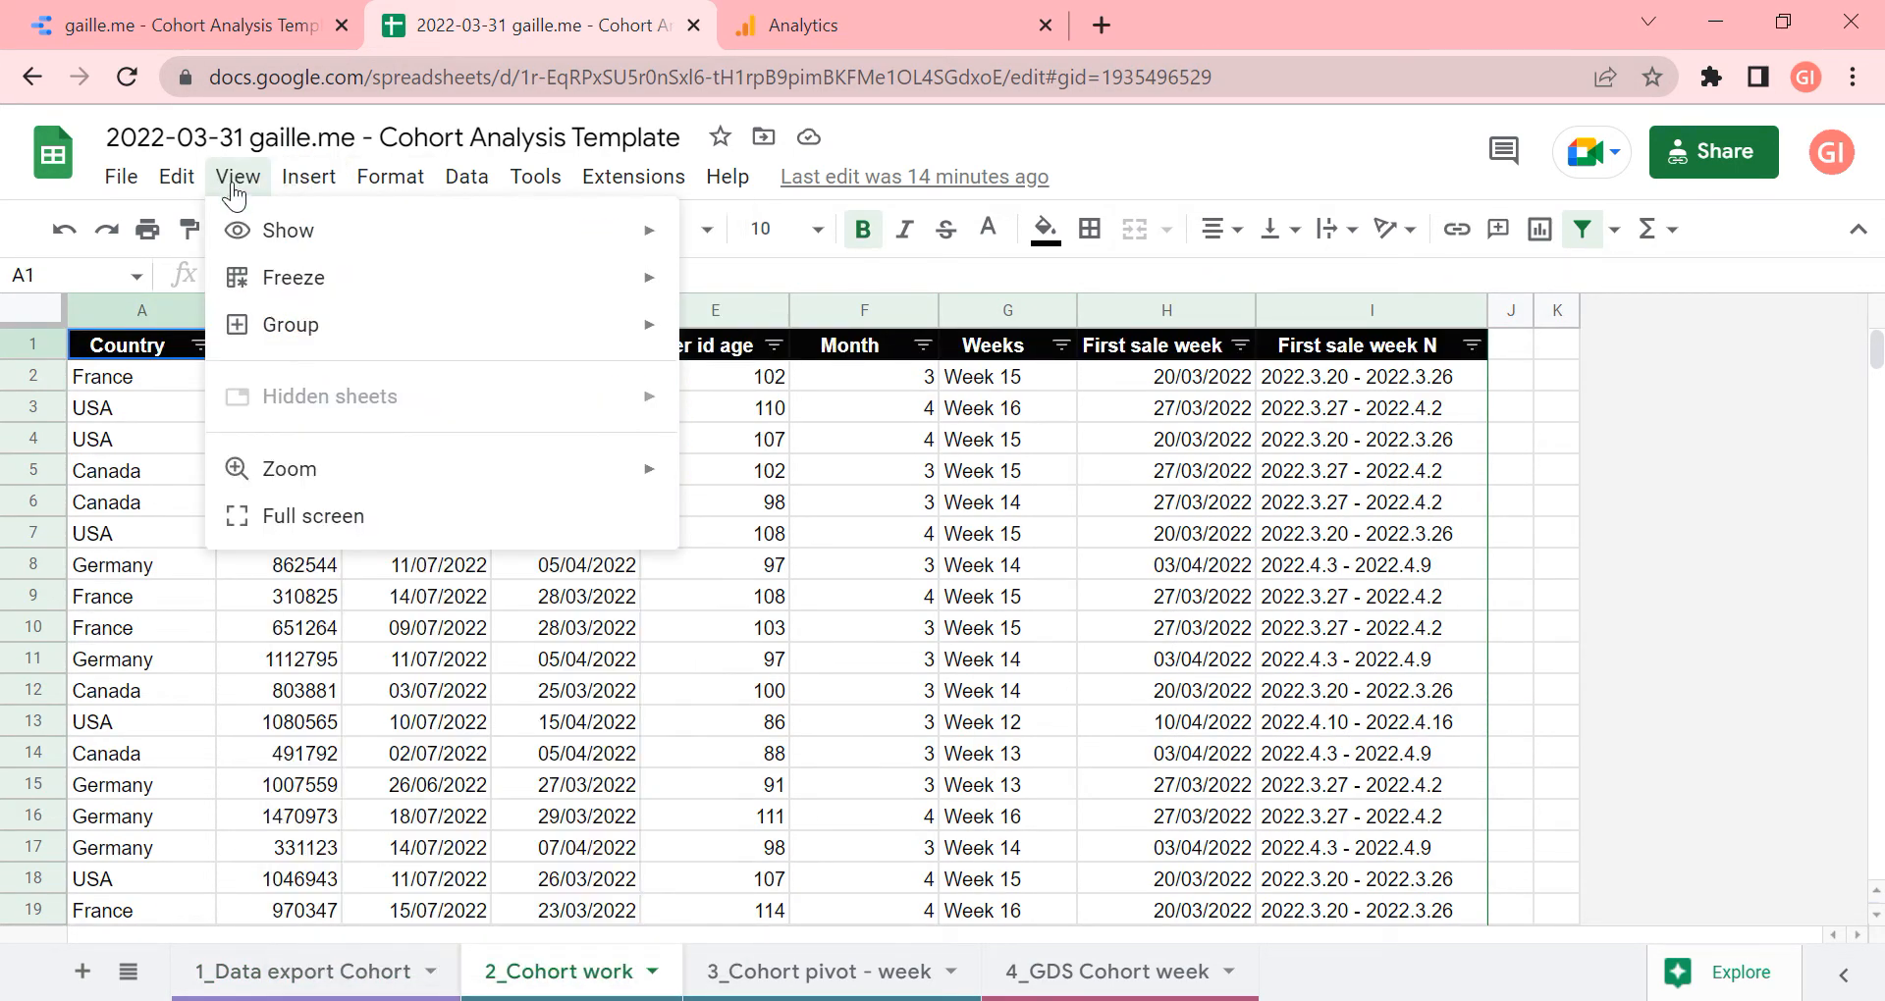
mouse_move(294, 271)
left_click(731, 330)
left_click(236, 551)
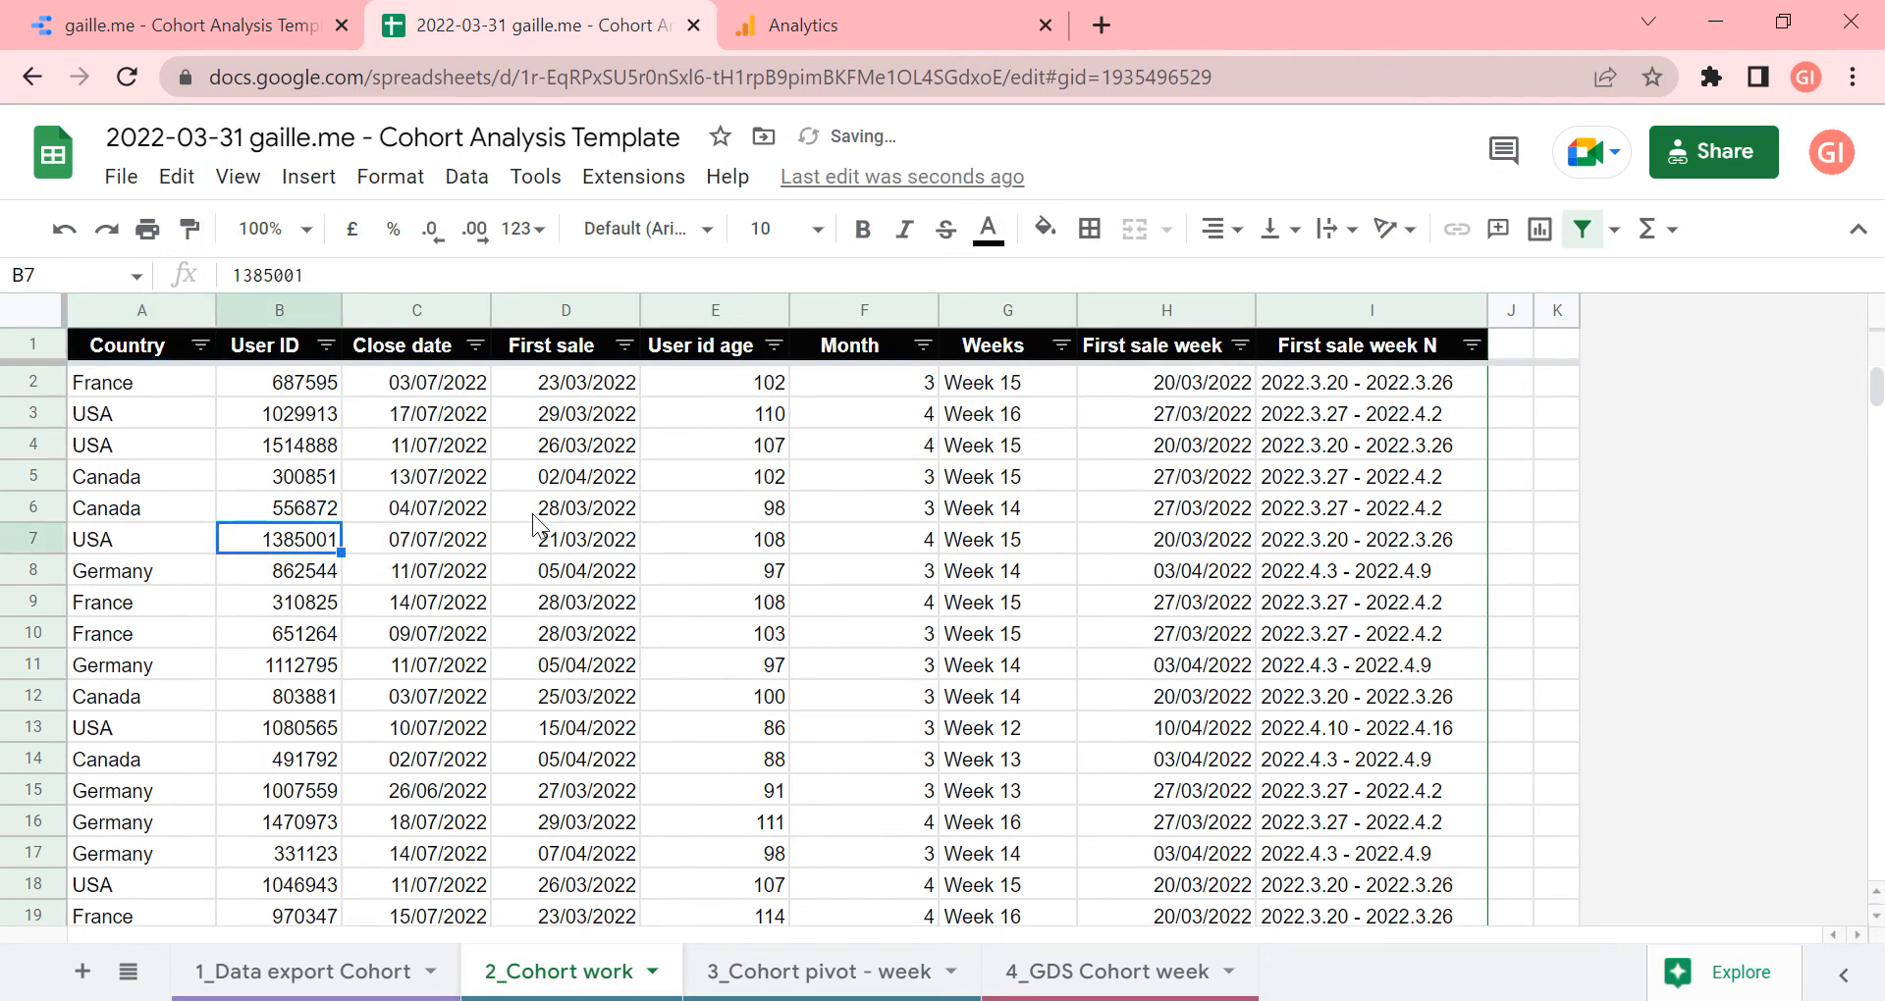
Look through the 2_Cohort work rows and inspect the first User ID entry in B2
scroll(532, 515, "down", 5)
scroll(532, 515, "up", 5)
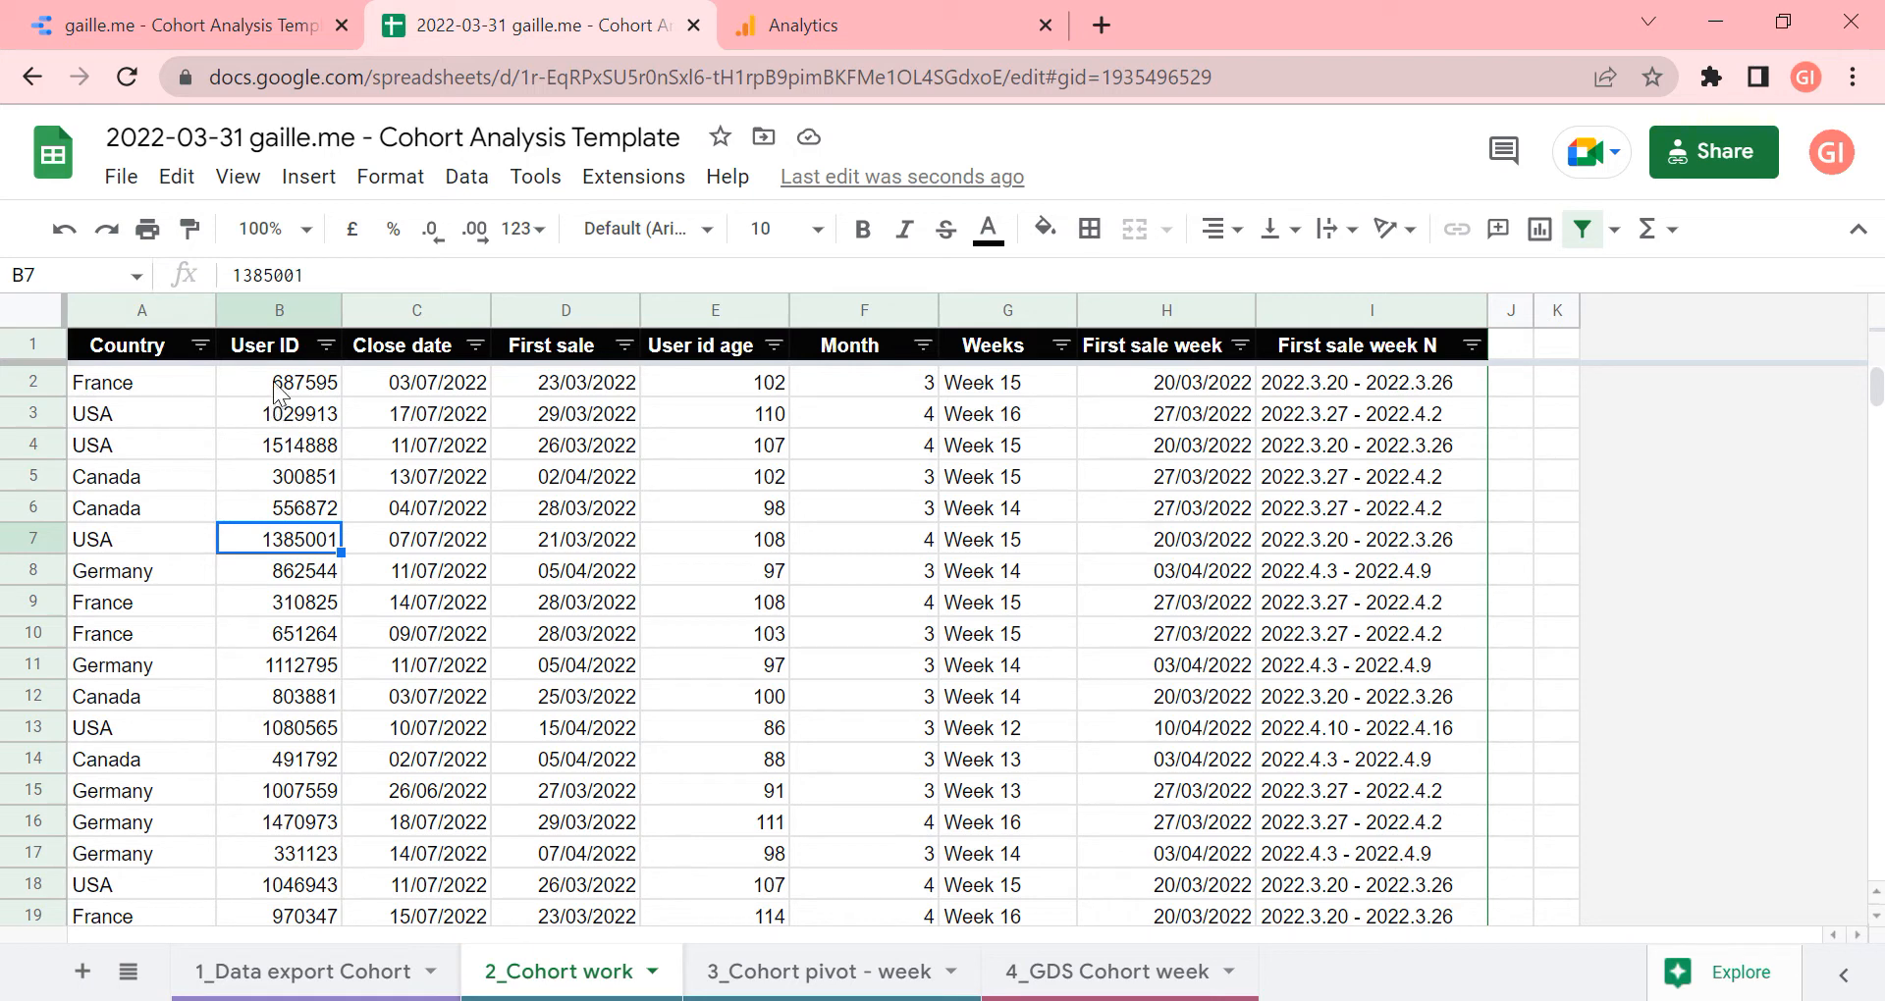
left_click(317, 392)
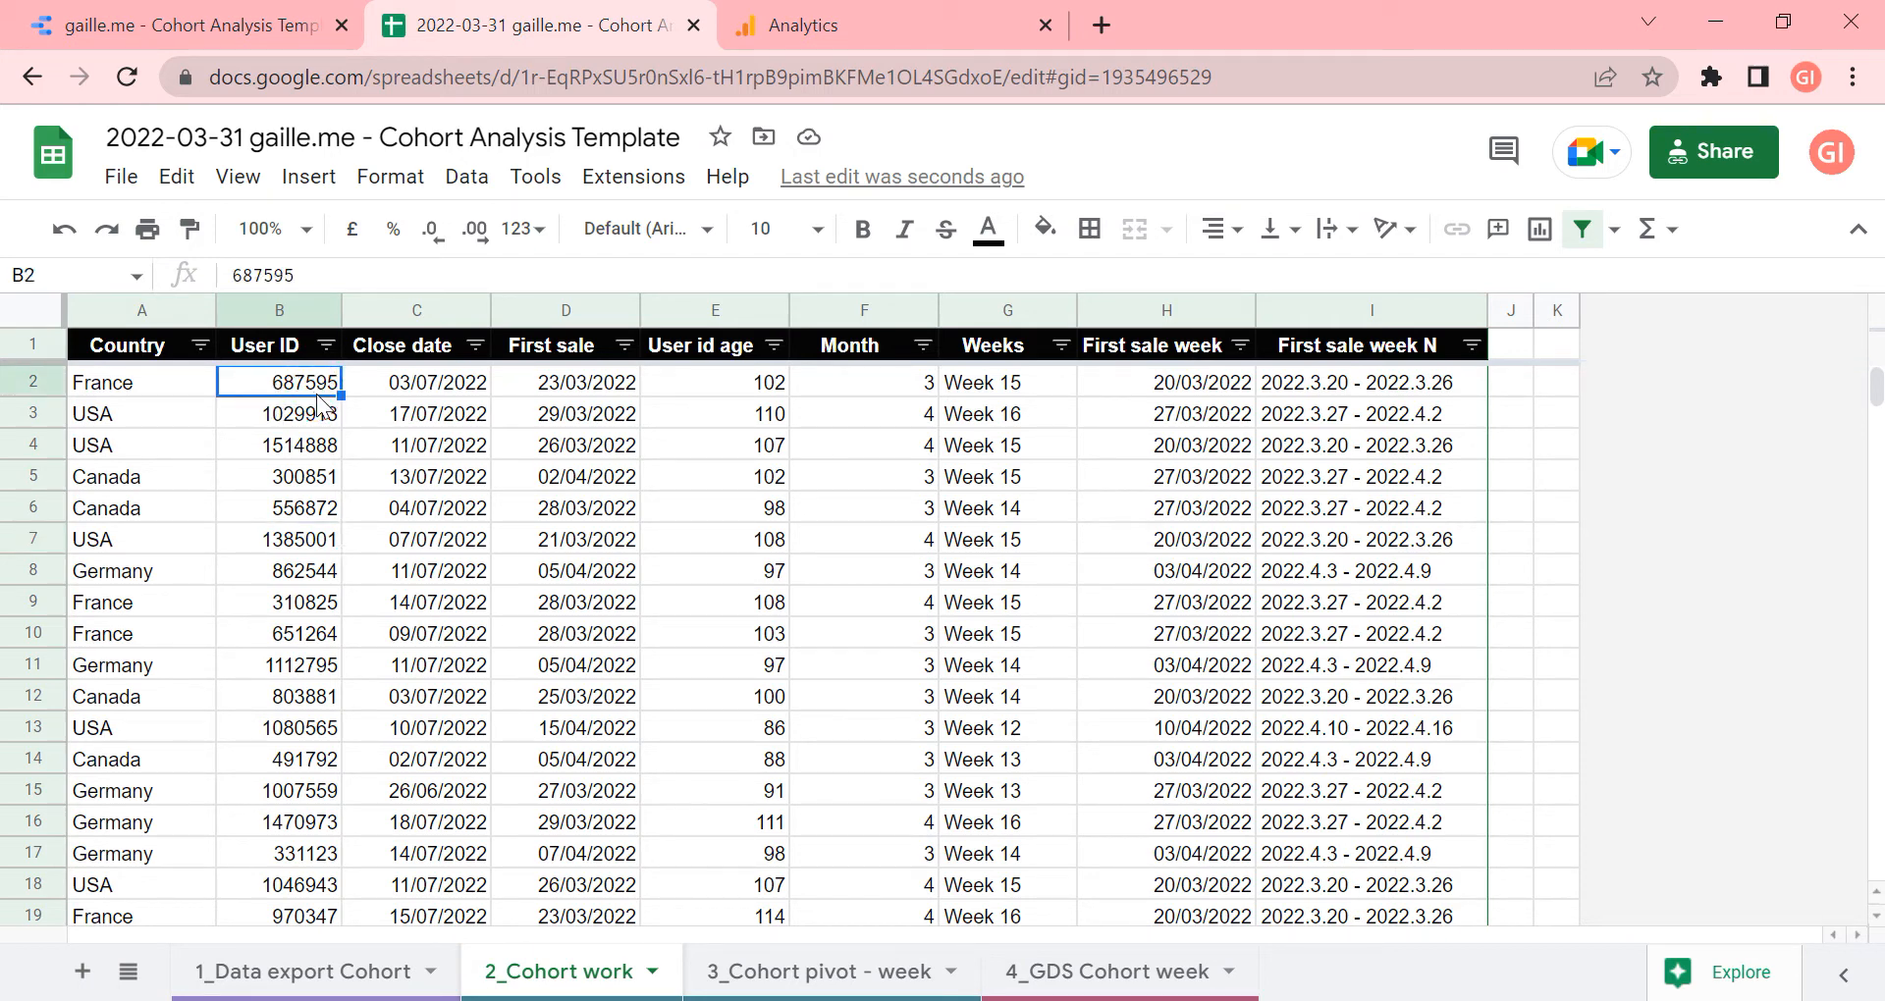
Inspect the UNIQUE formula in B1 of 2_Cohort work and its source, the User ID column C of 1_Data export Cohort
key("Up")
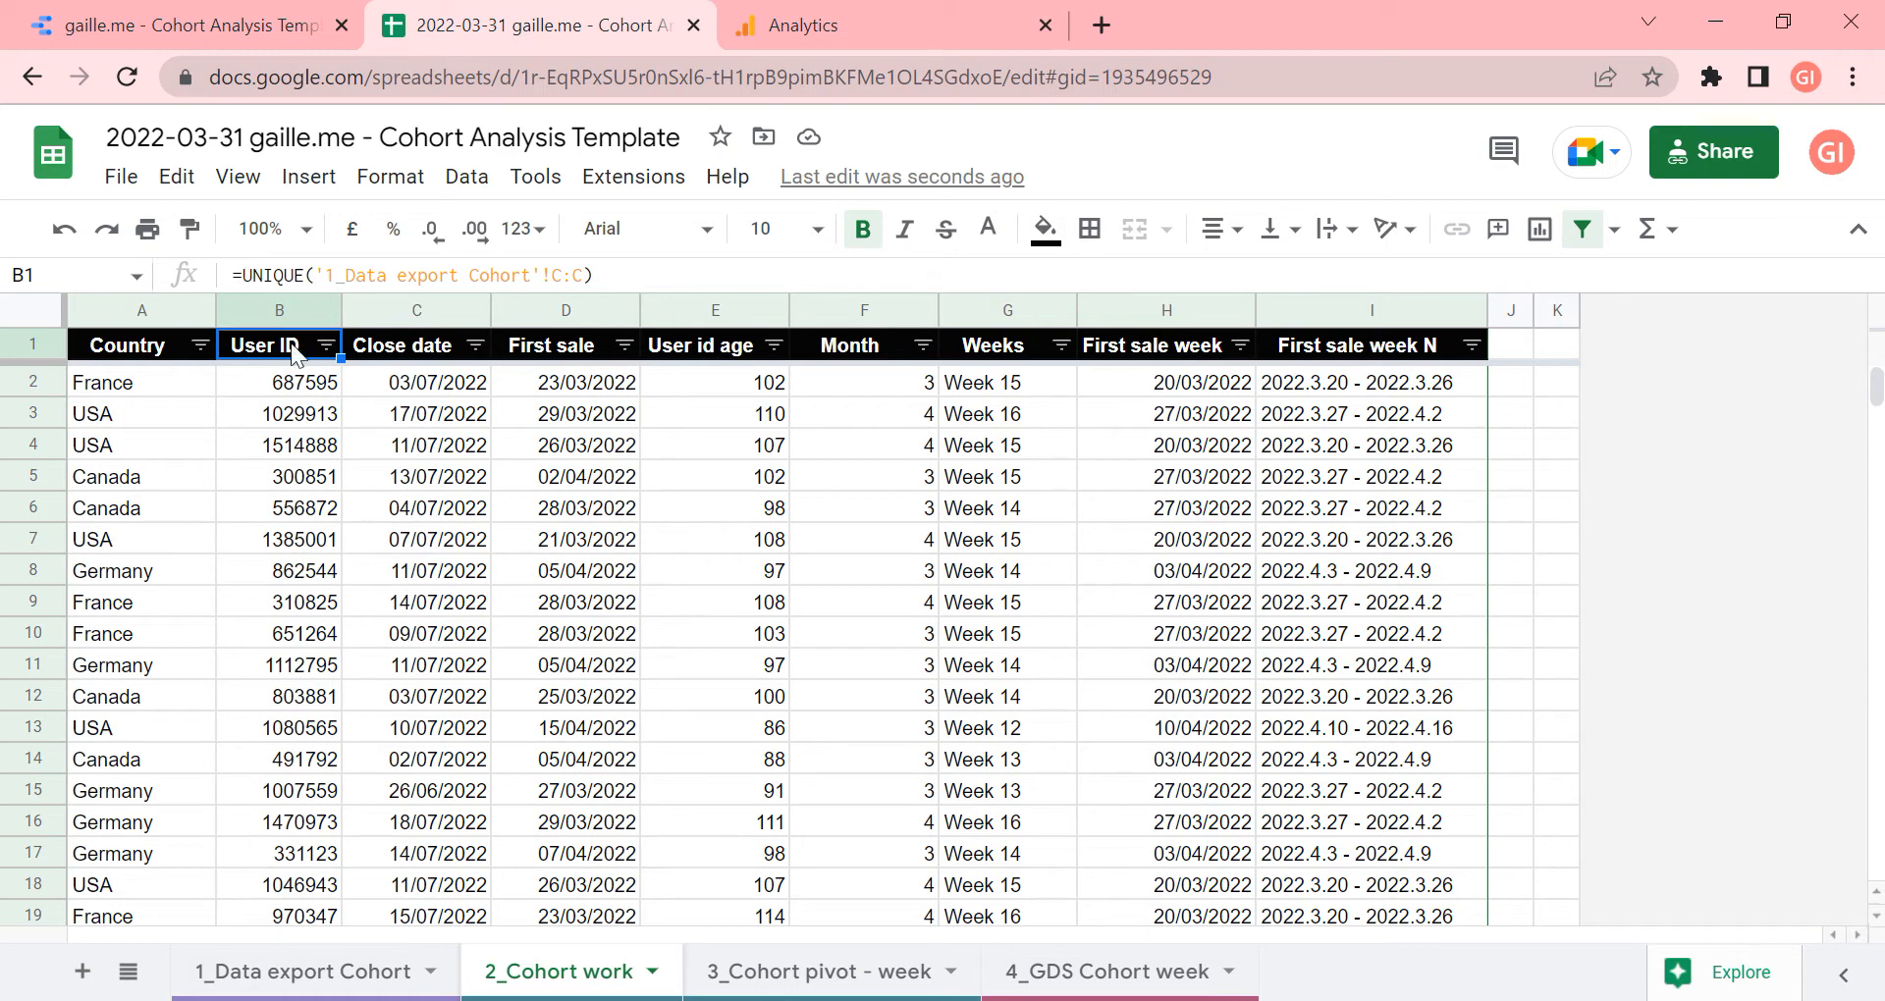
left_click(356, 972)
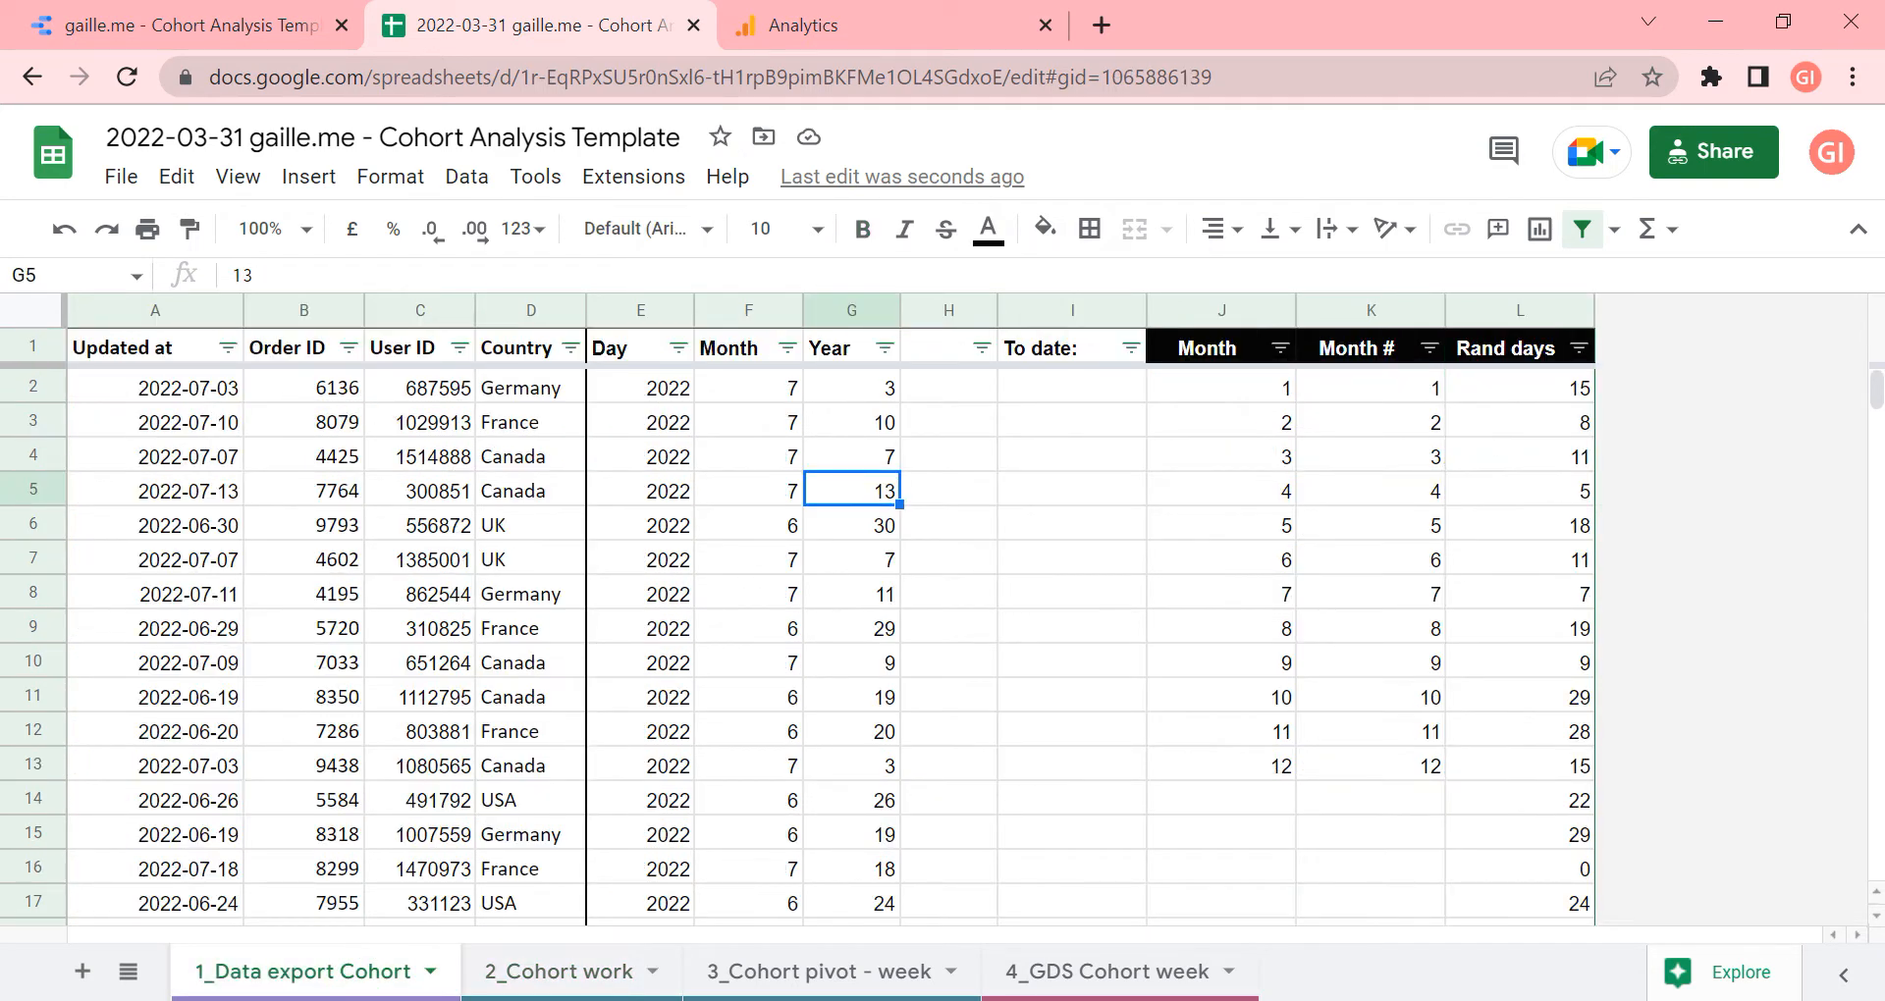
left_click(550, 972)
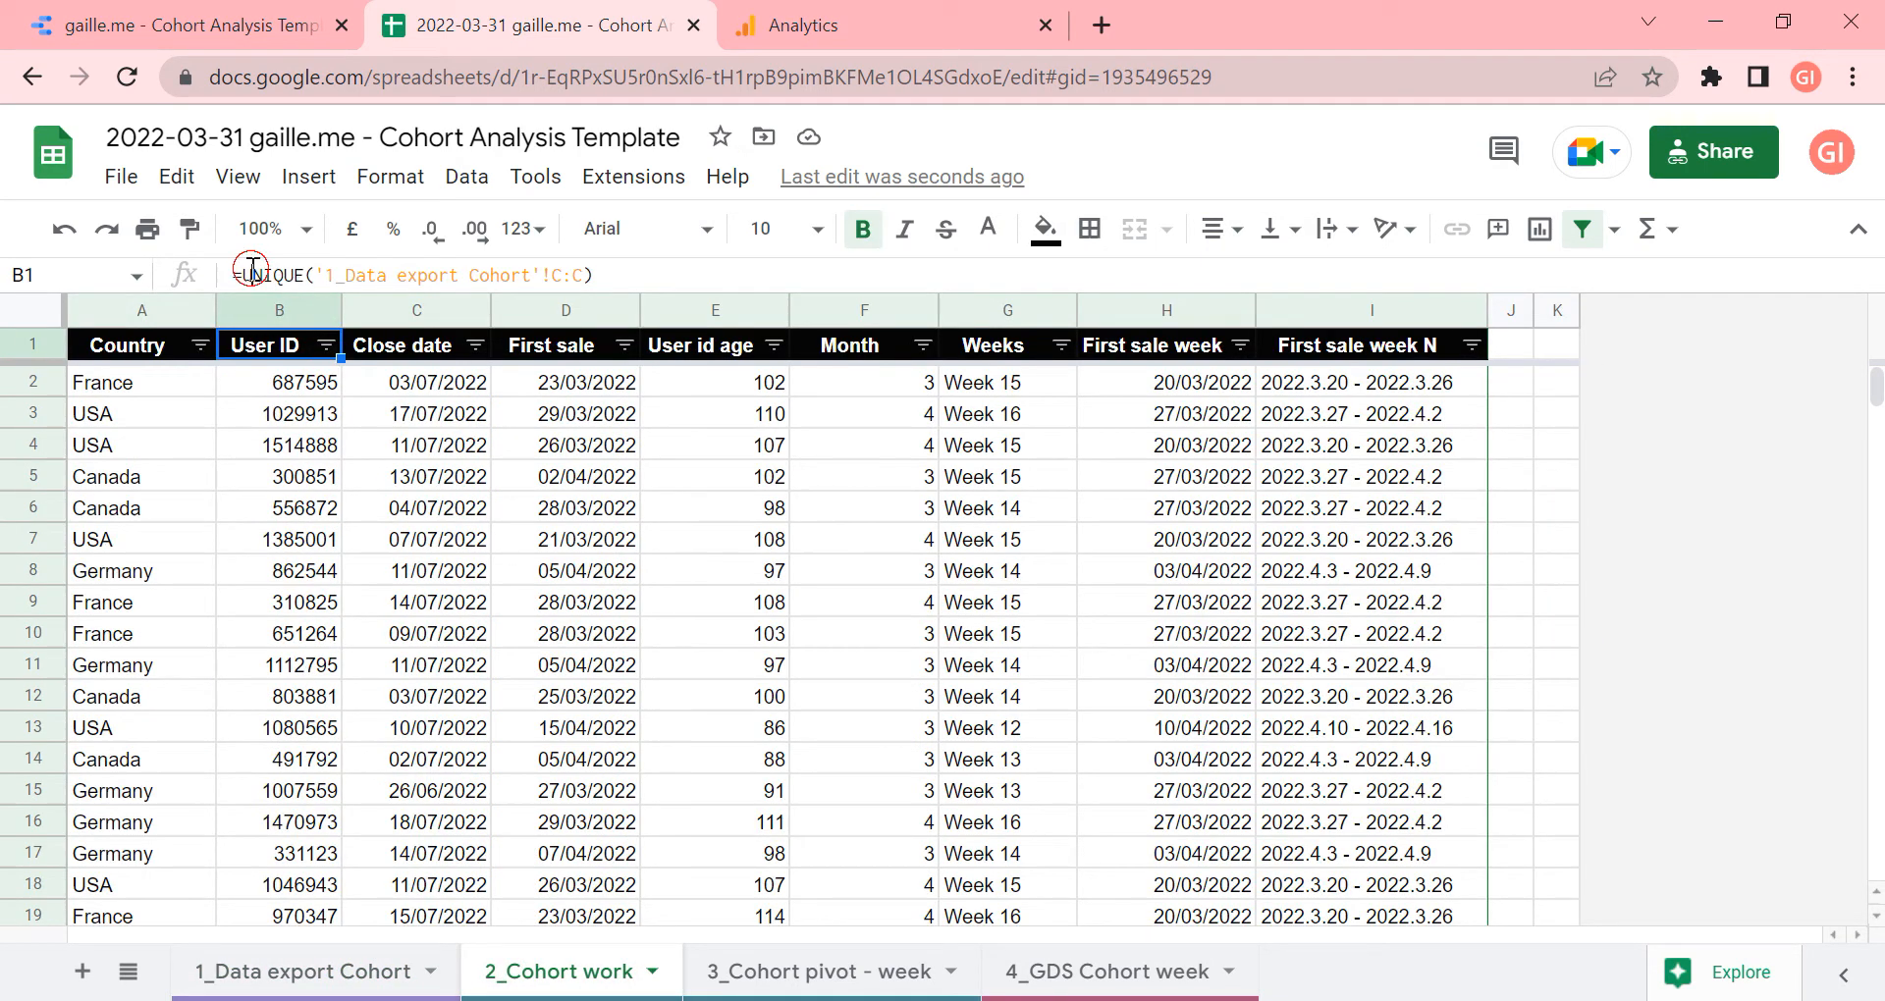
left_click_drag(252, 275, 614, 274)
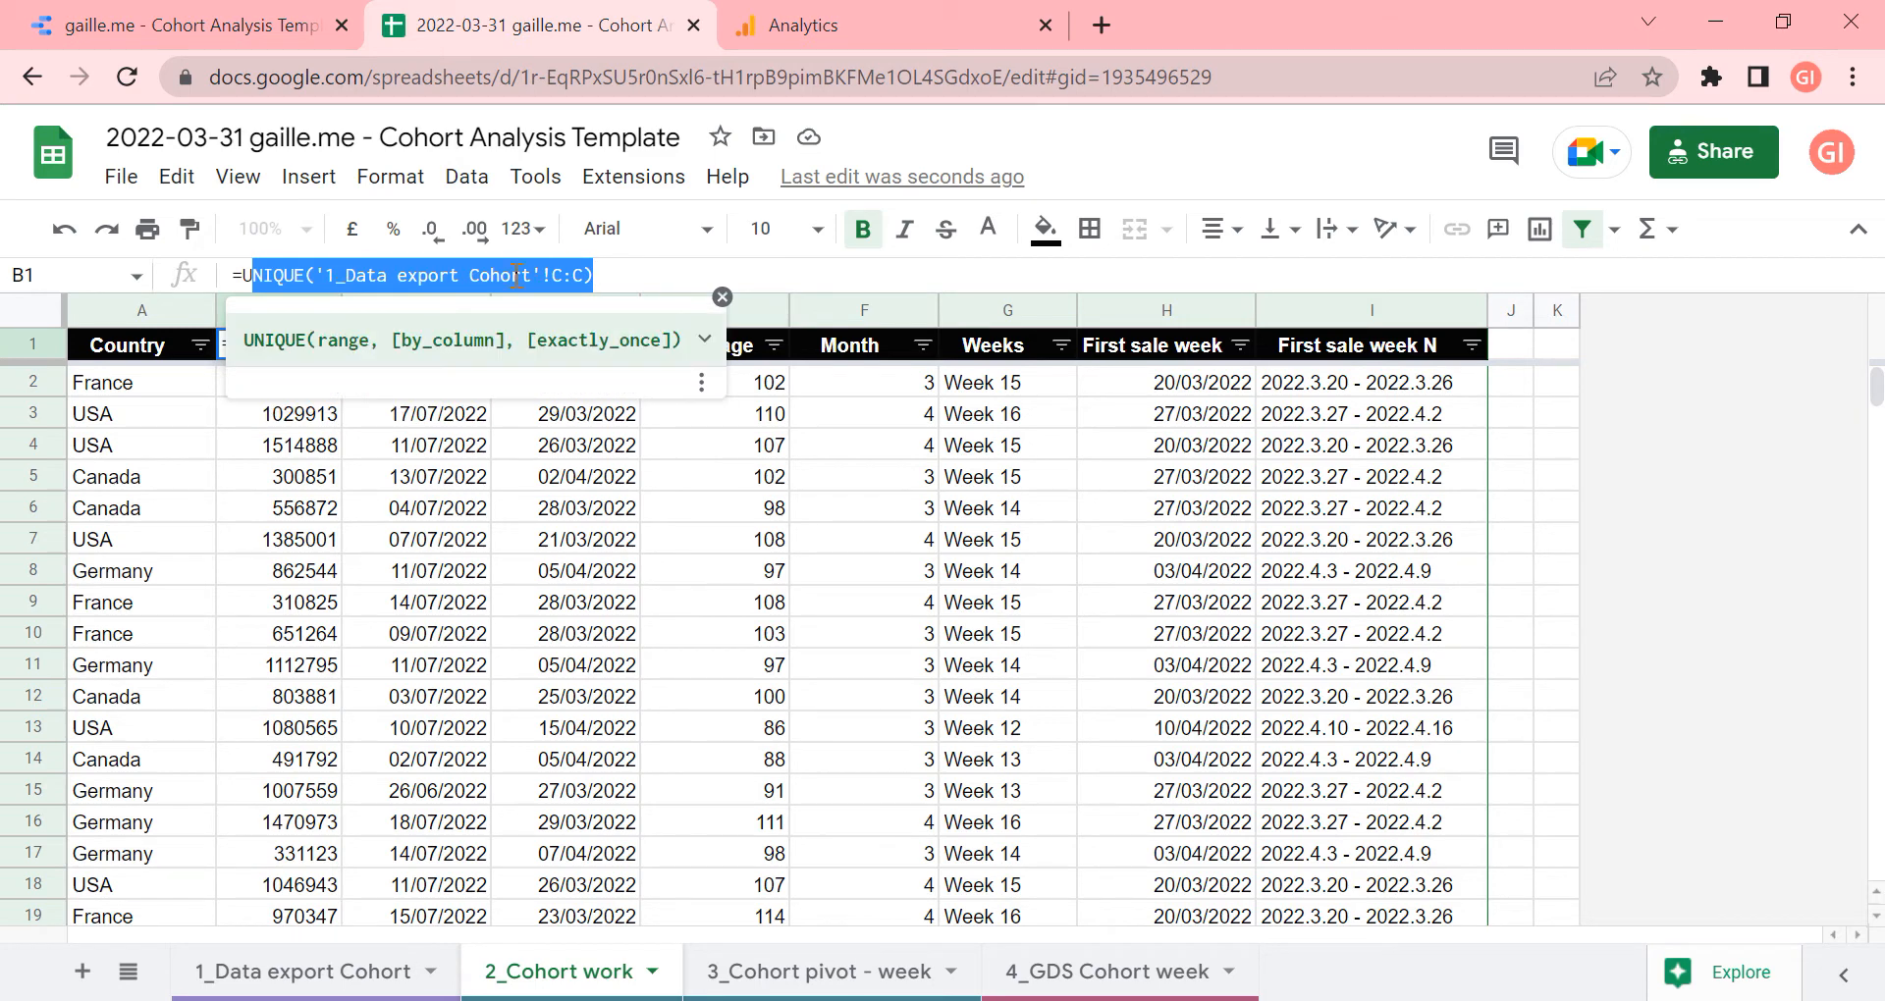
left_click(683, 281)
left_click(335, 972)
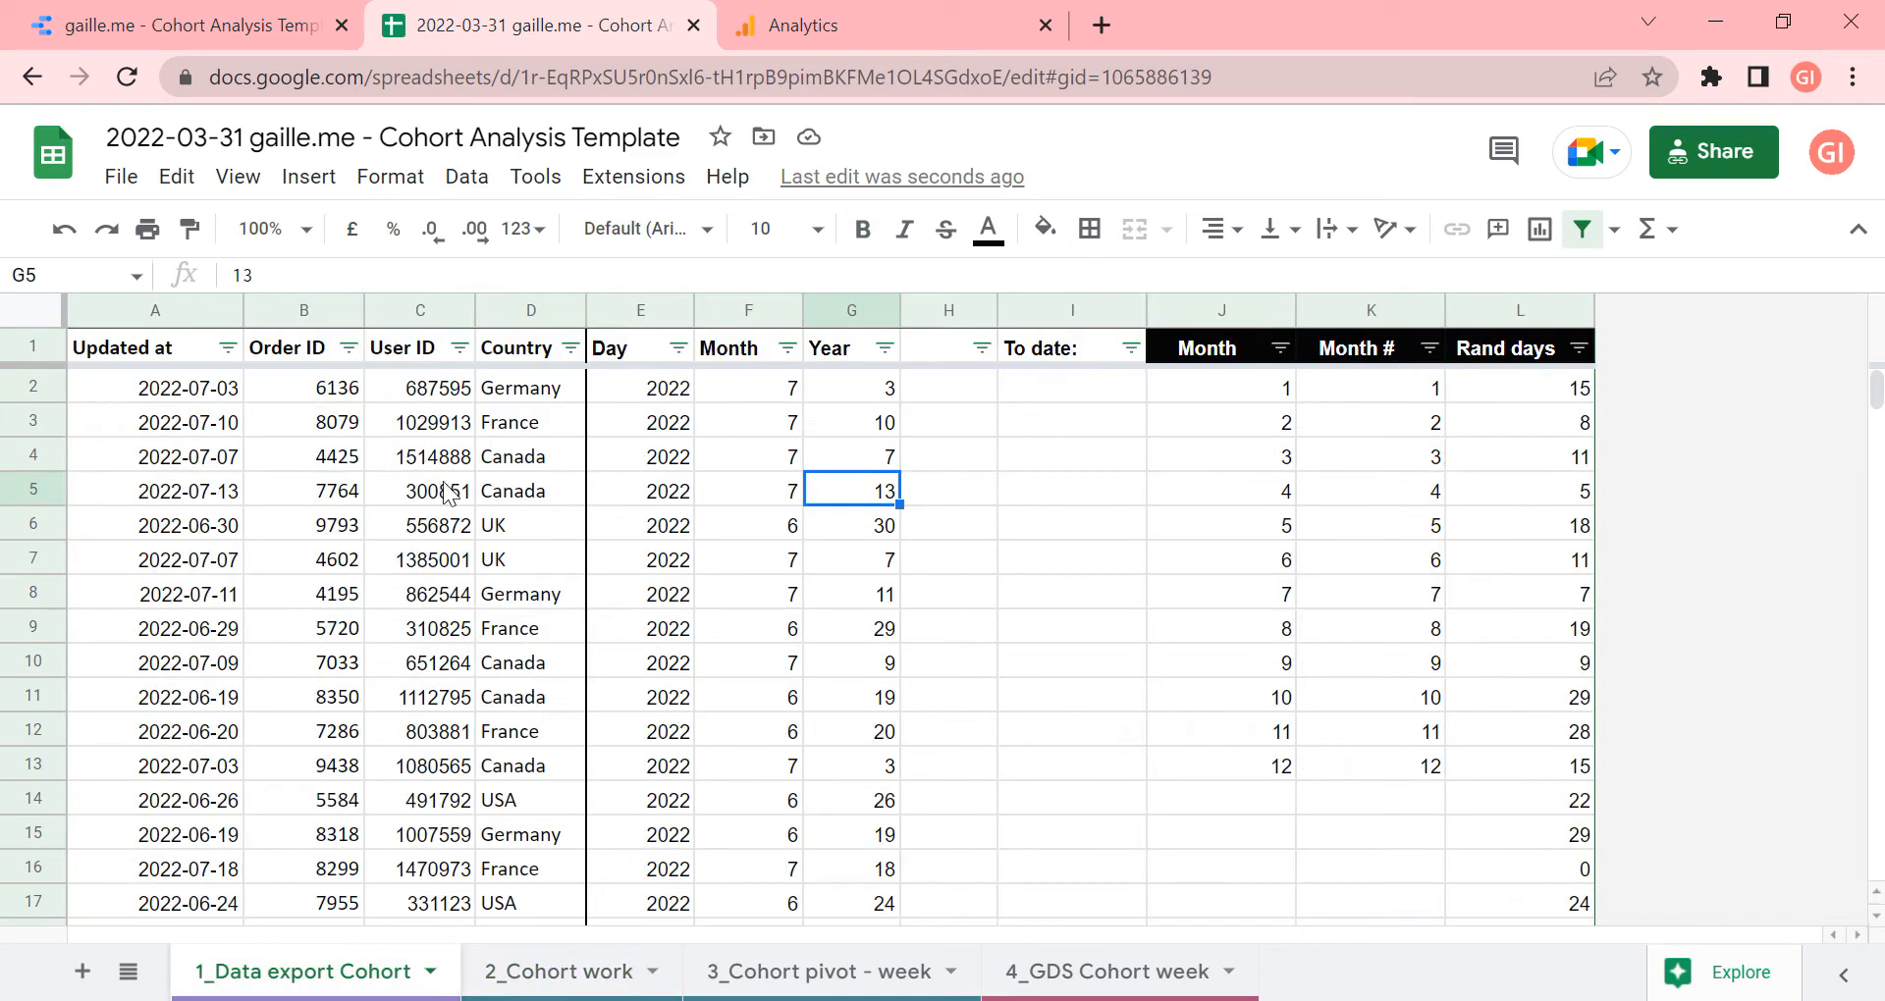
left_click(404, 311)
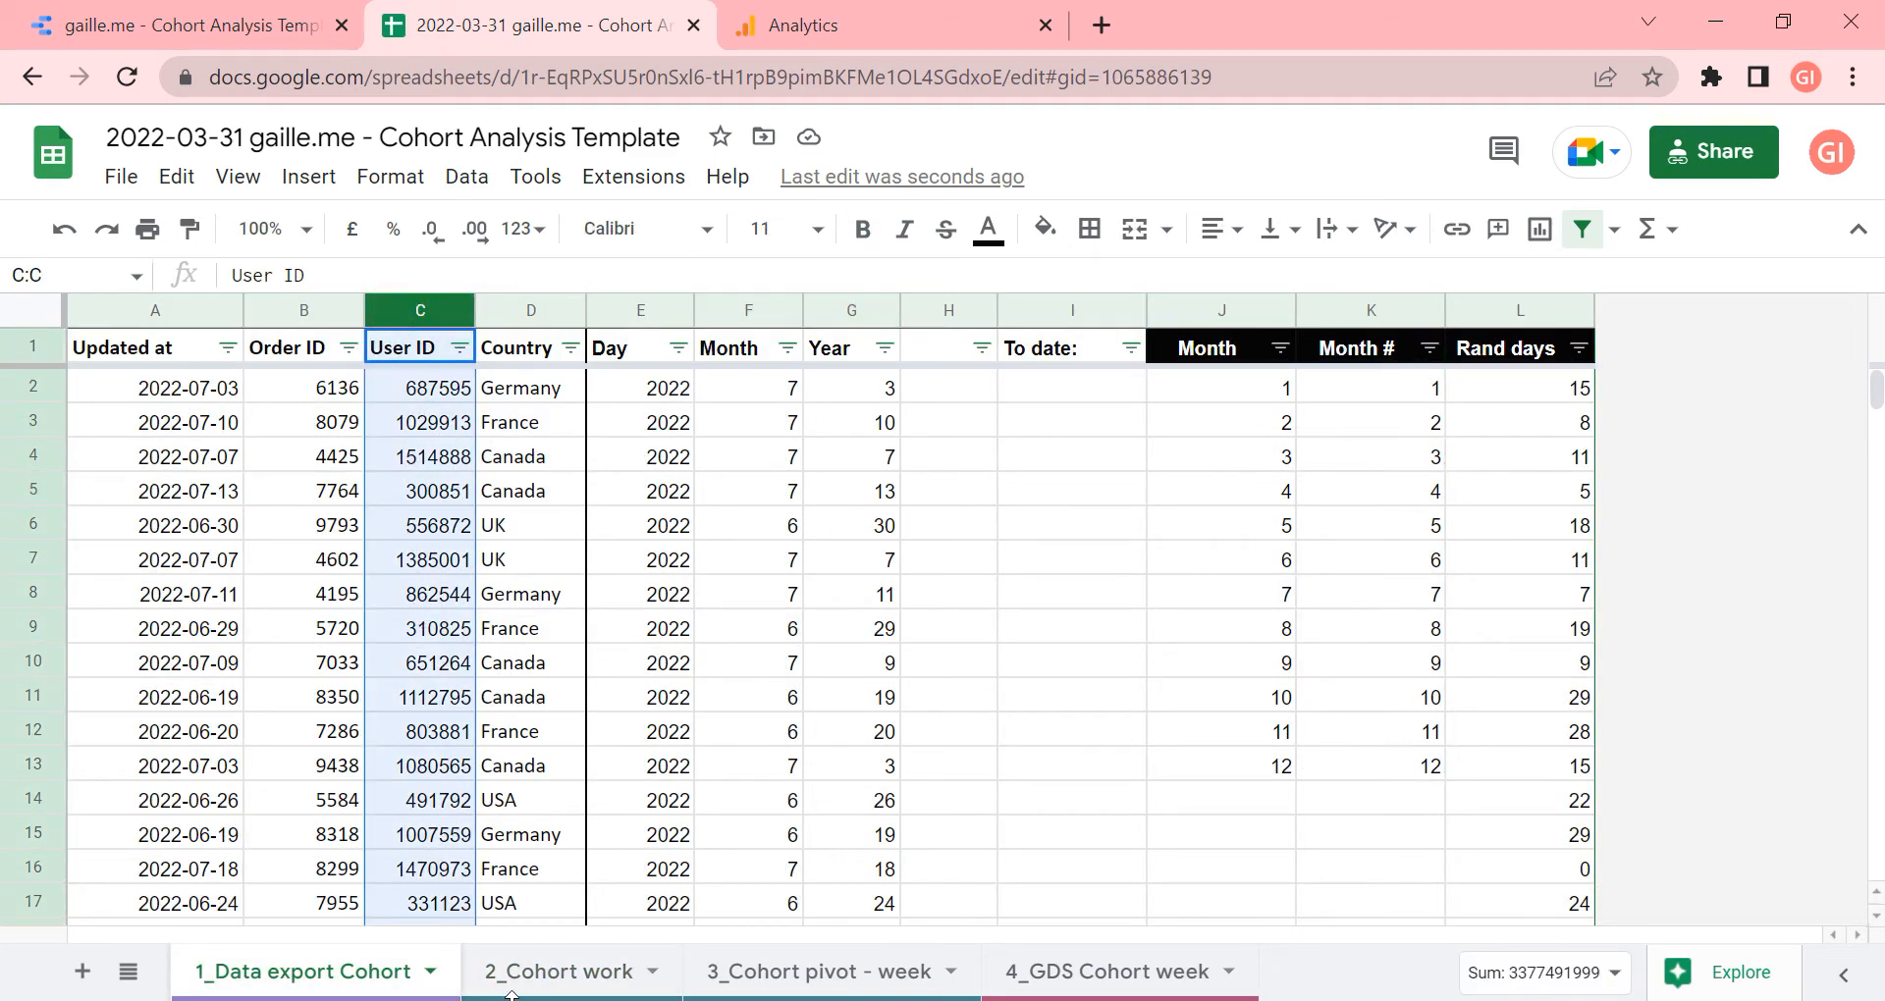
Inspect the Close date formula in C2 of 2_Cohort work and its source, the Updated at column of 1_Data export Cohort
left_click(557, 971)
left_click(432, 385)
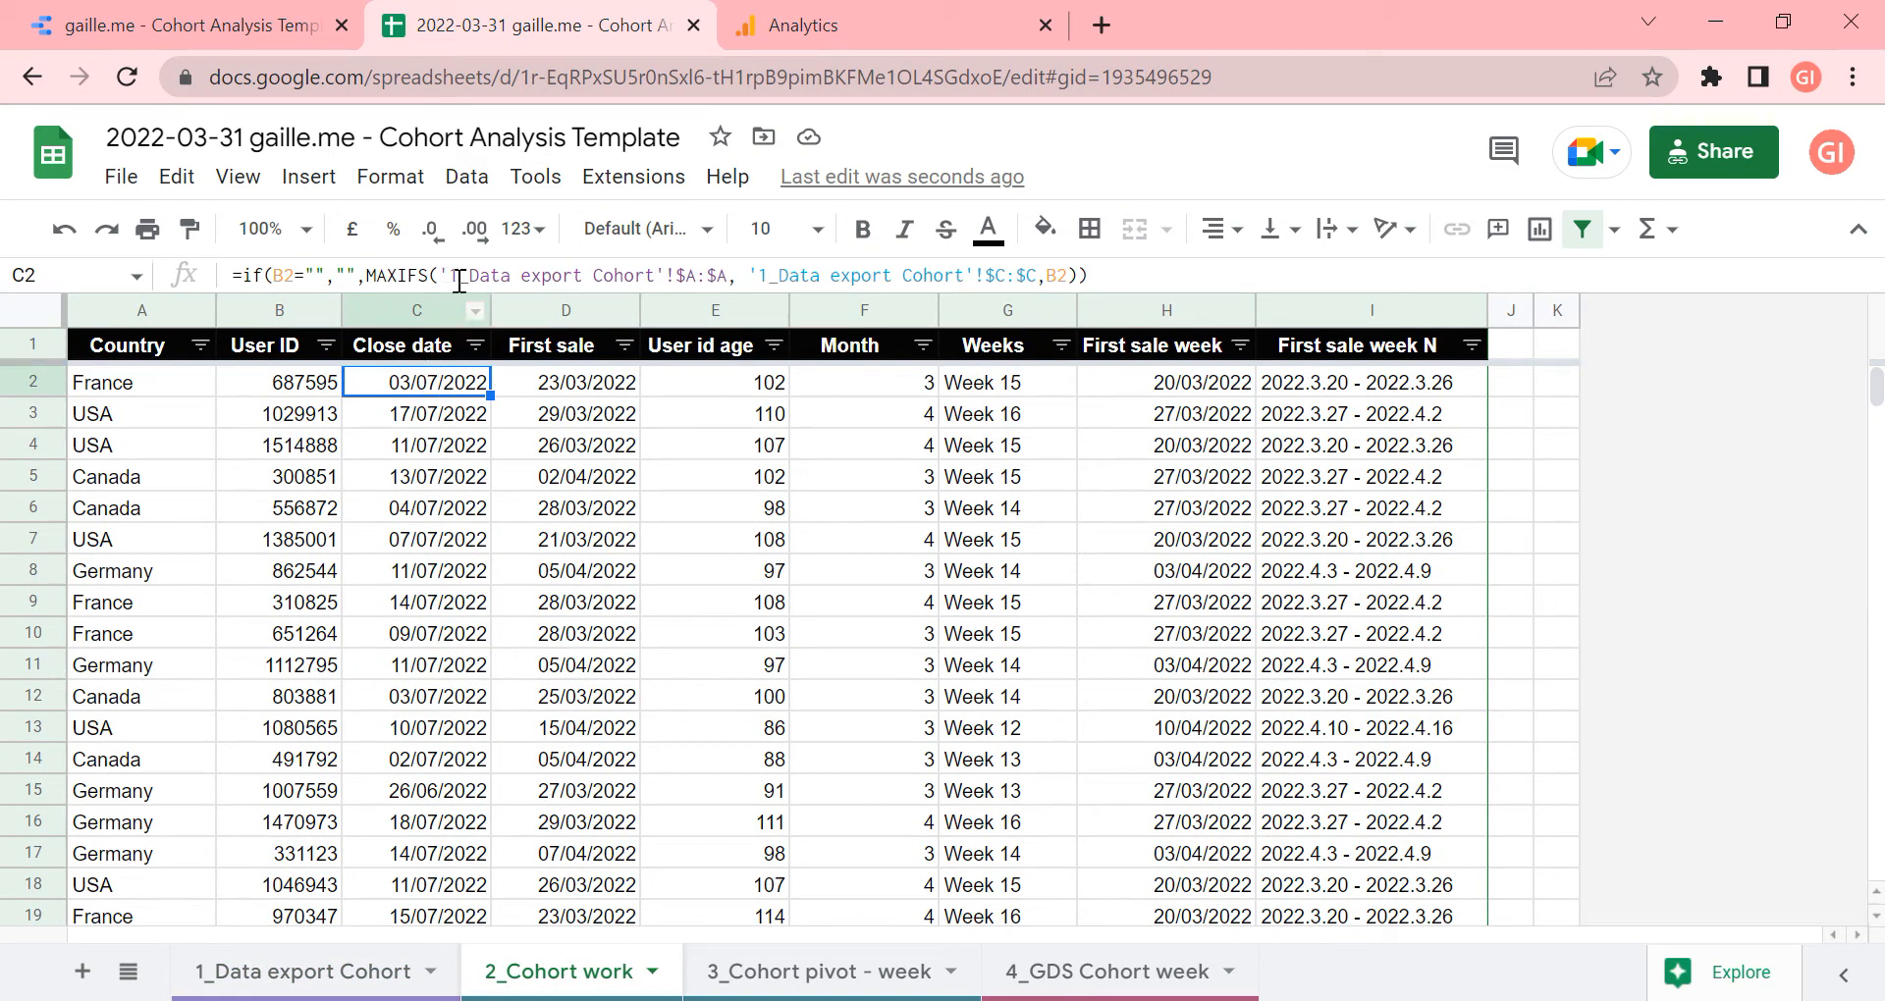
left_click(309, 972)
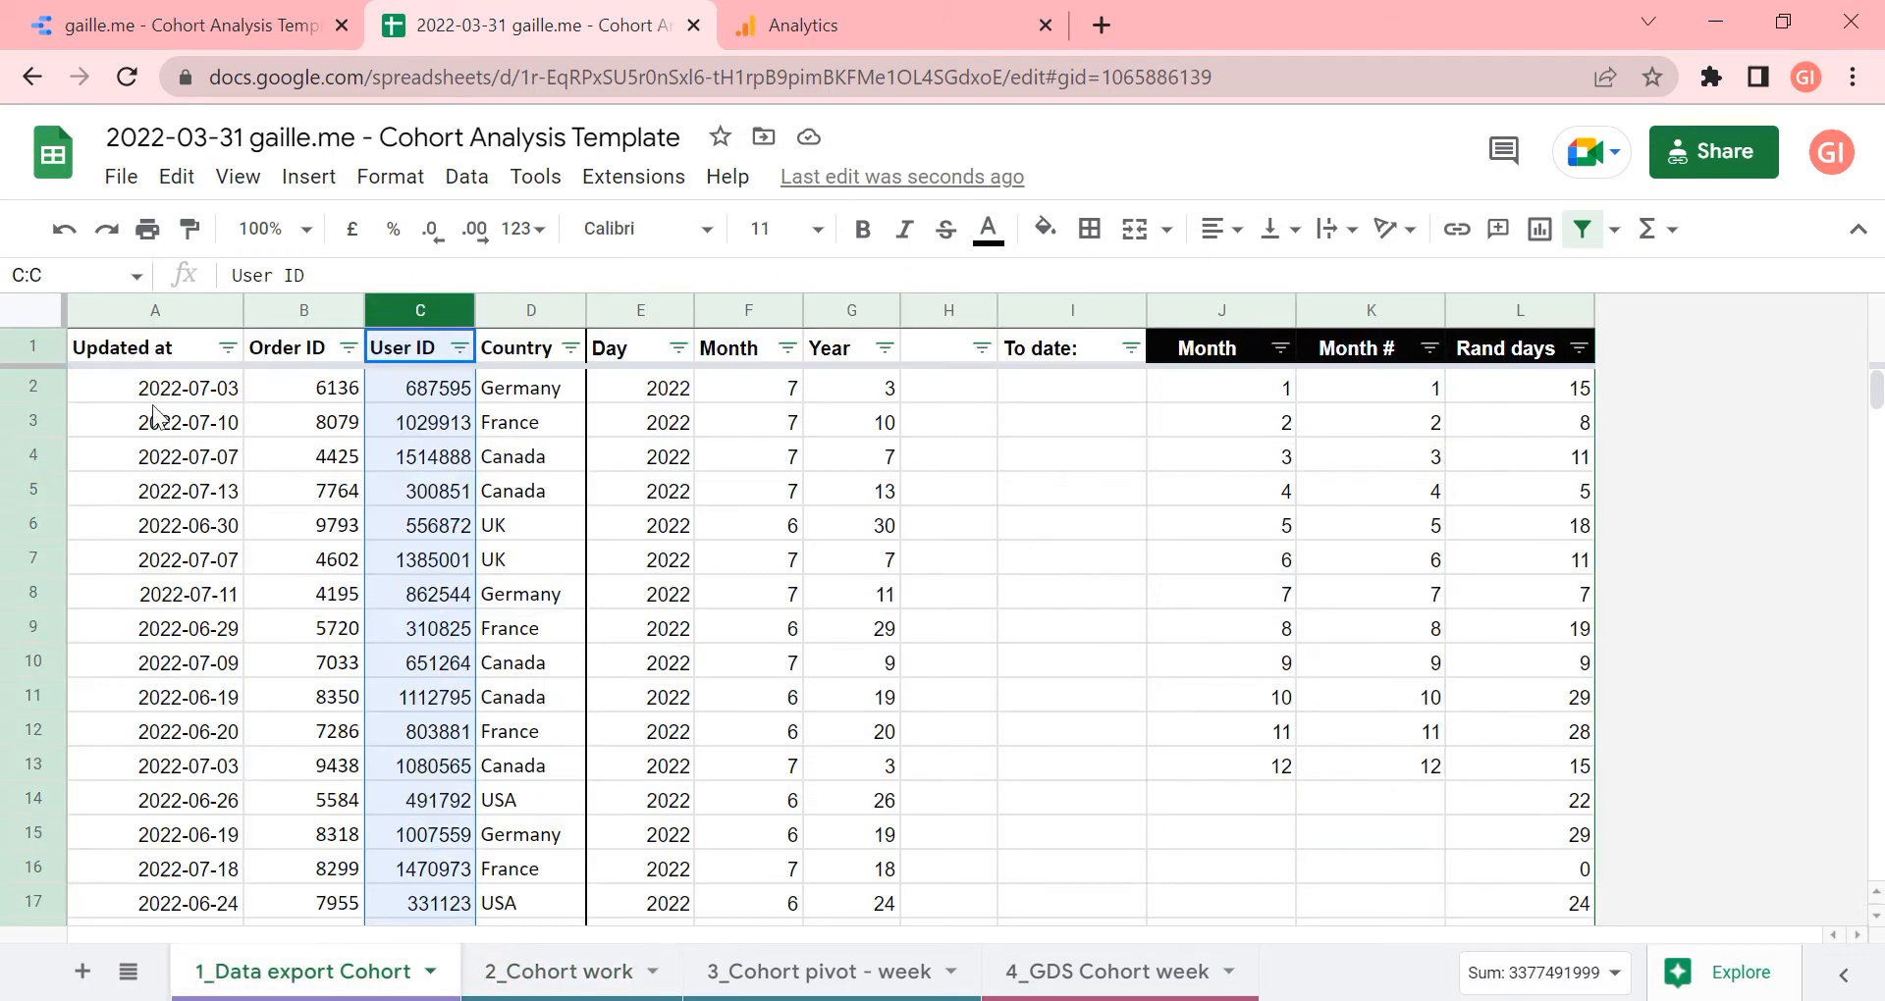
left_click(152, 312)
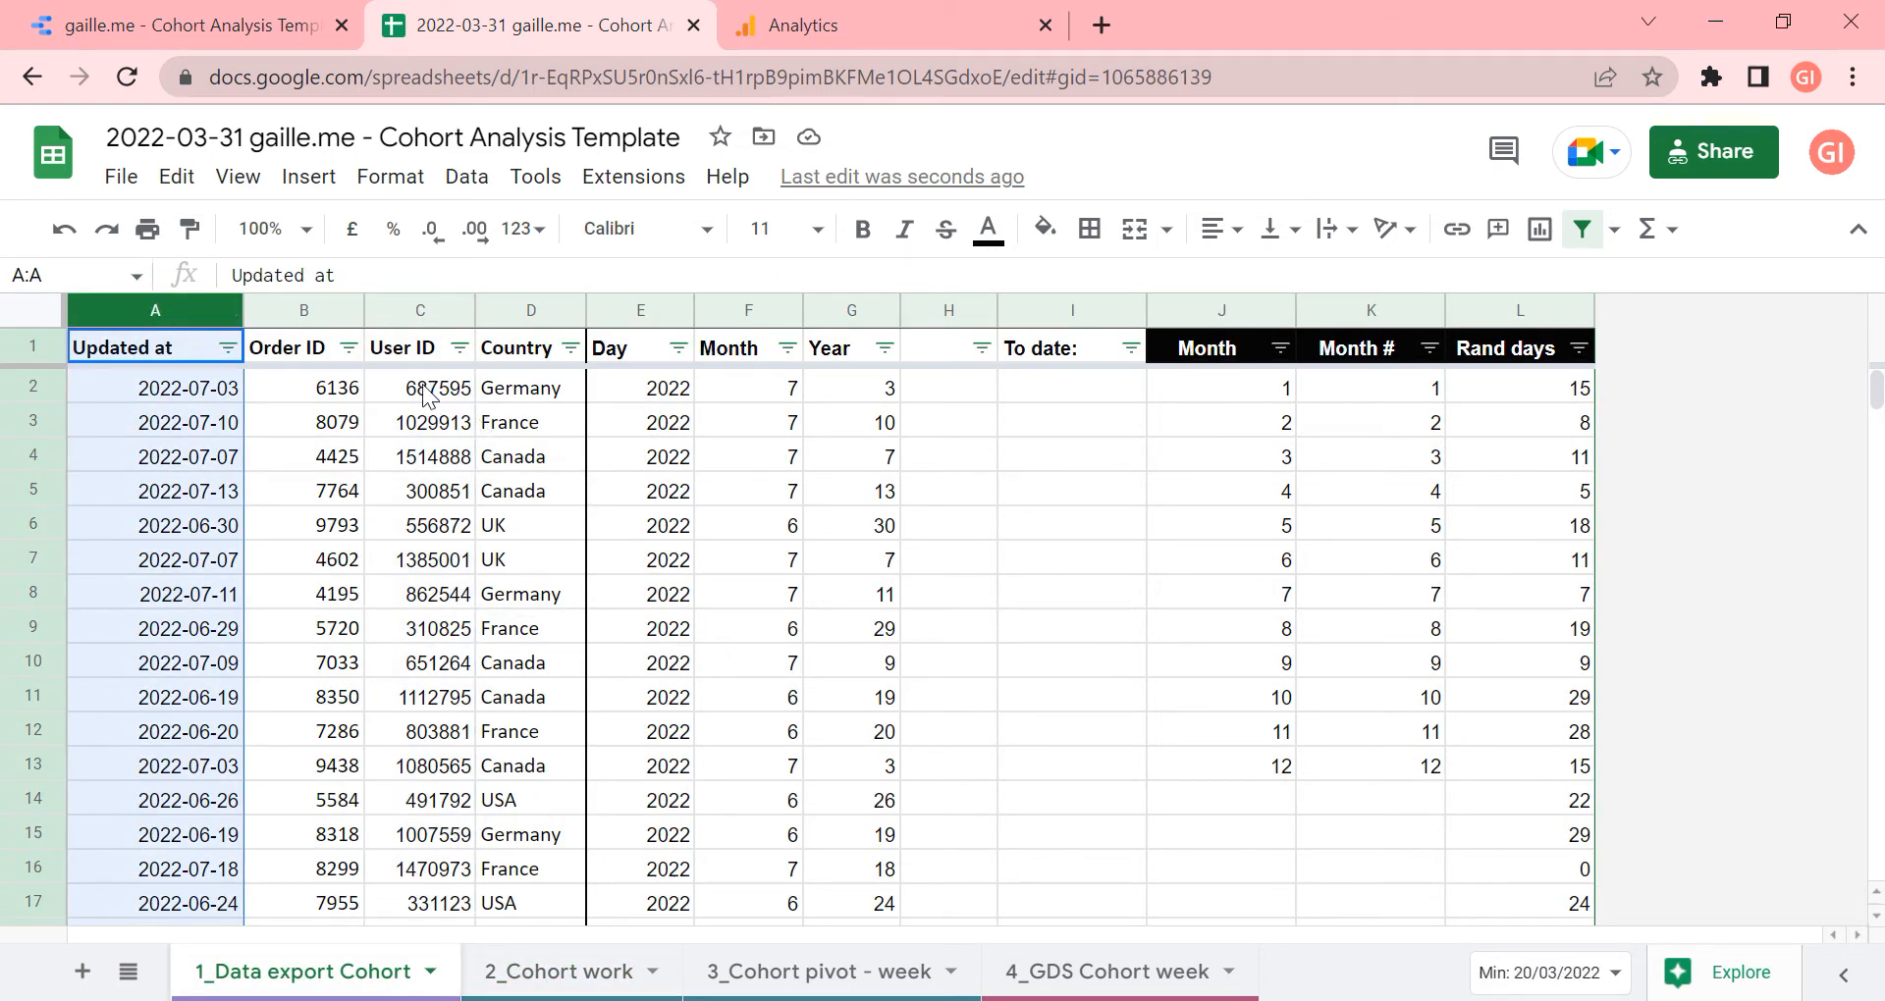
Filter the User ID column of 1_Data export Cohort to show only the first listed user
left_click(459, 348)
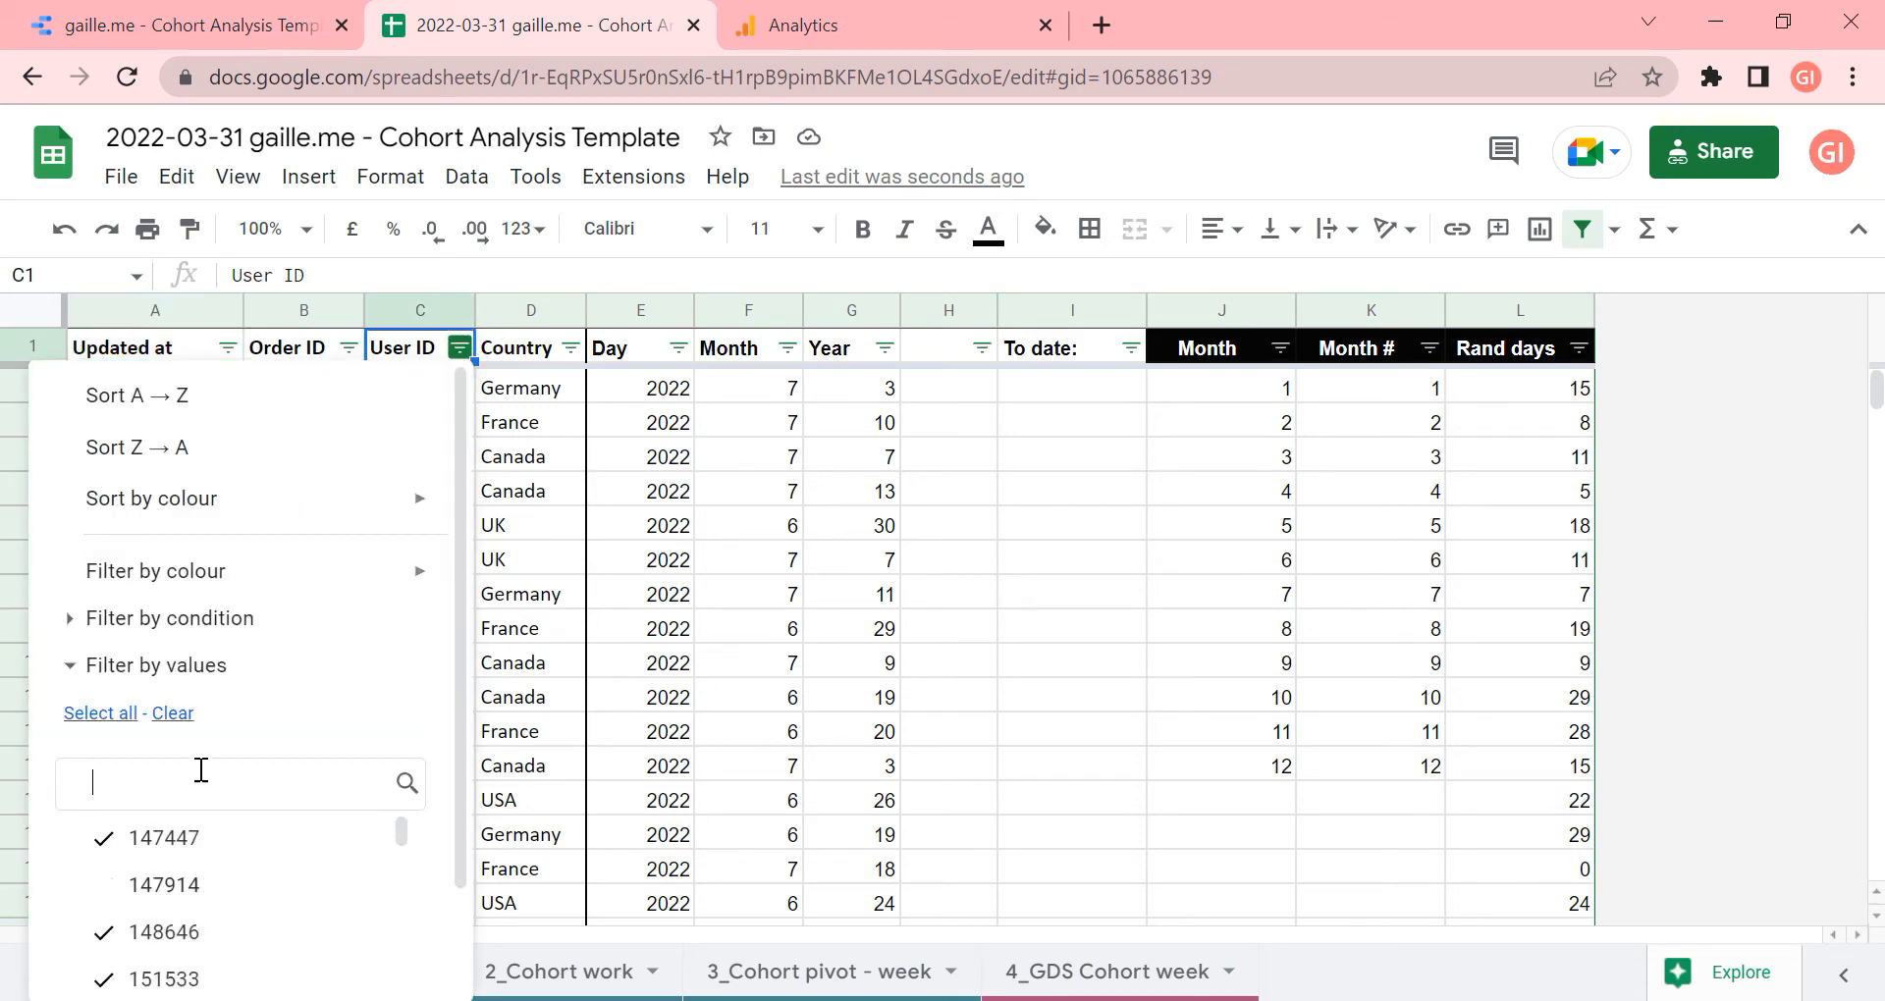
left_click(172, 713)
left_click(152, 836)
scroll(246, 864, "down", 5)
left_click(392, 959)
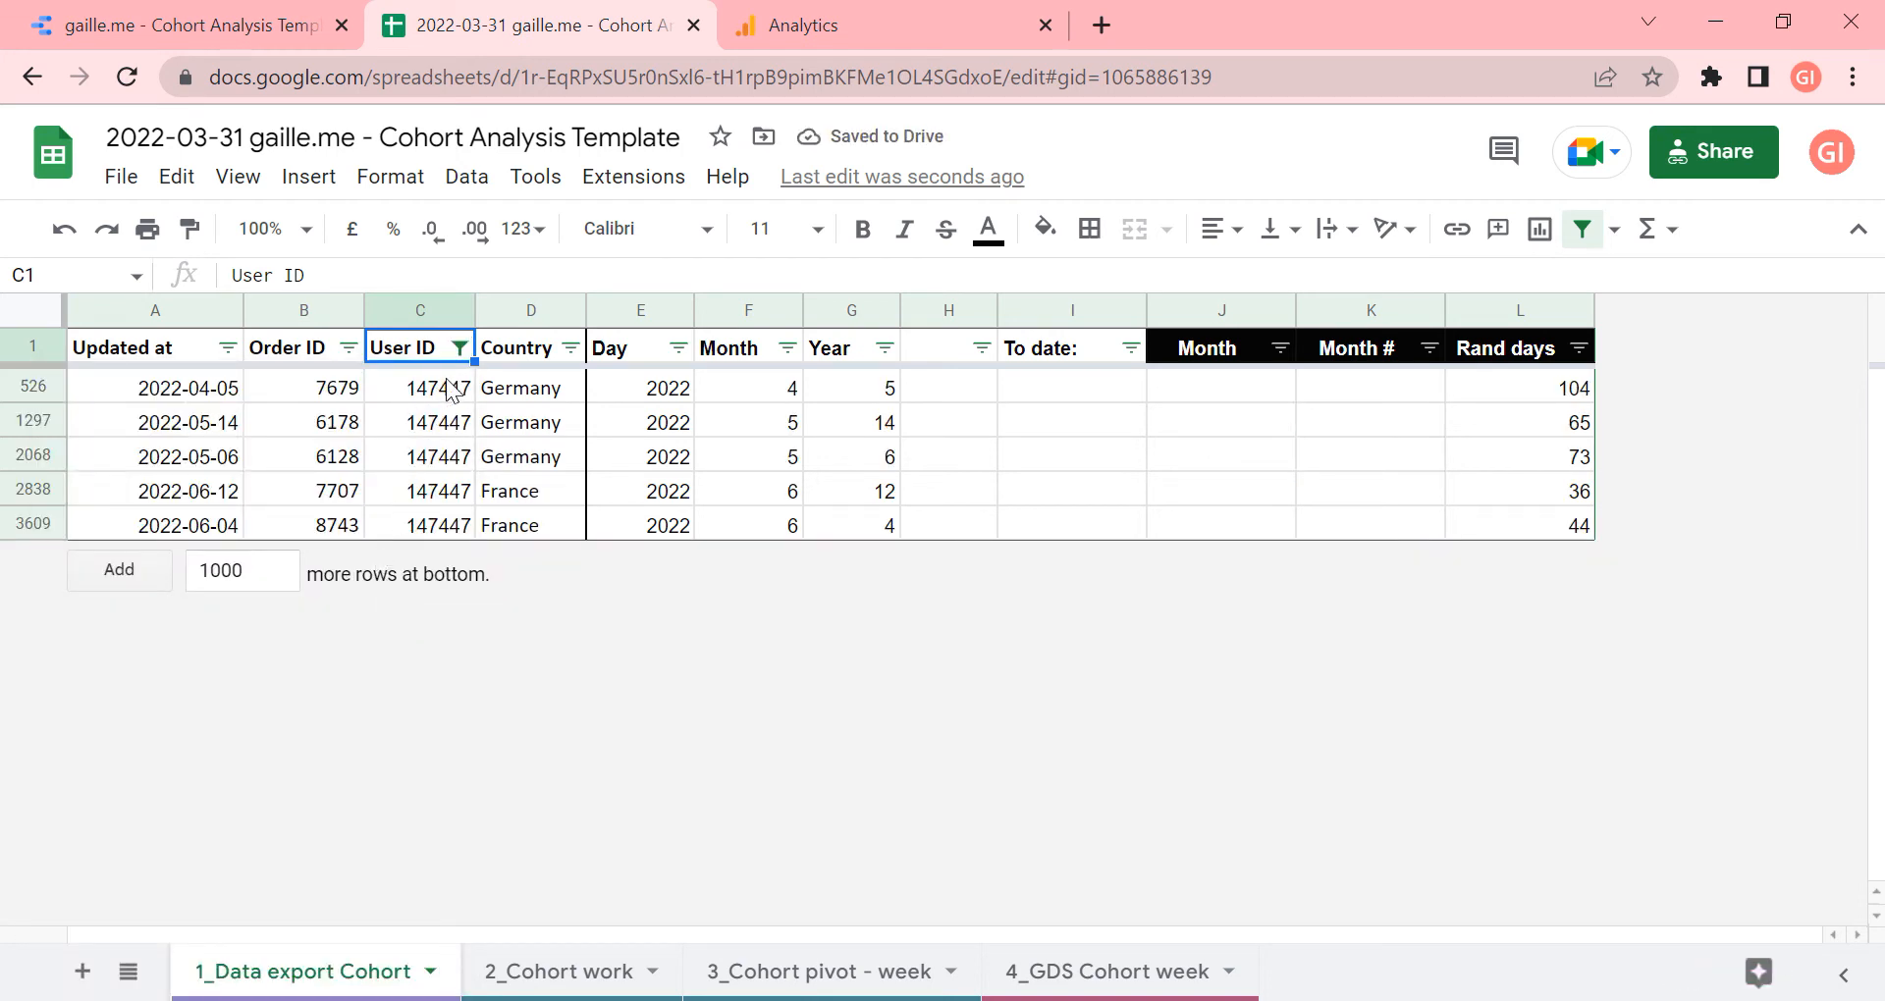
Examine the filtered user's orders and the order date in A526 of the data export
left_click_drag(442, 388, 462, 568)
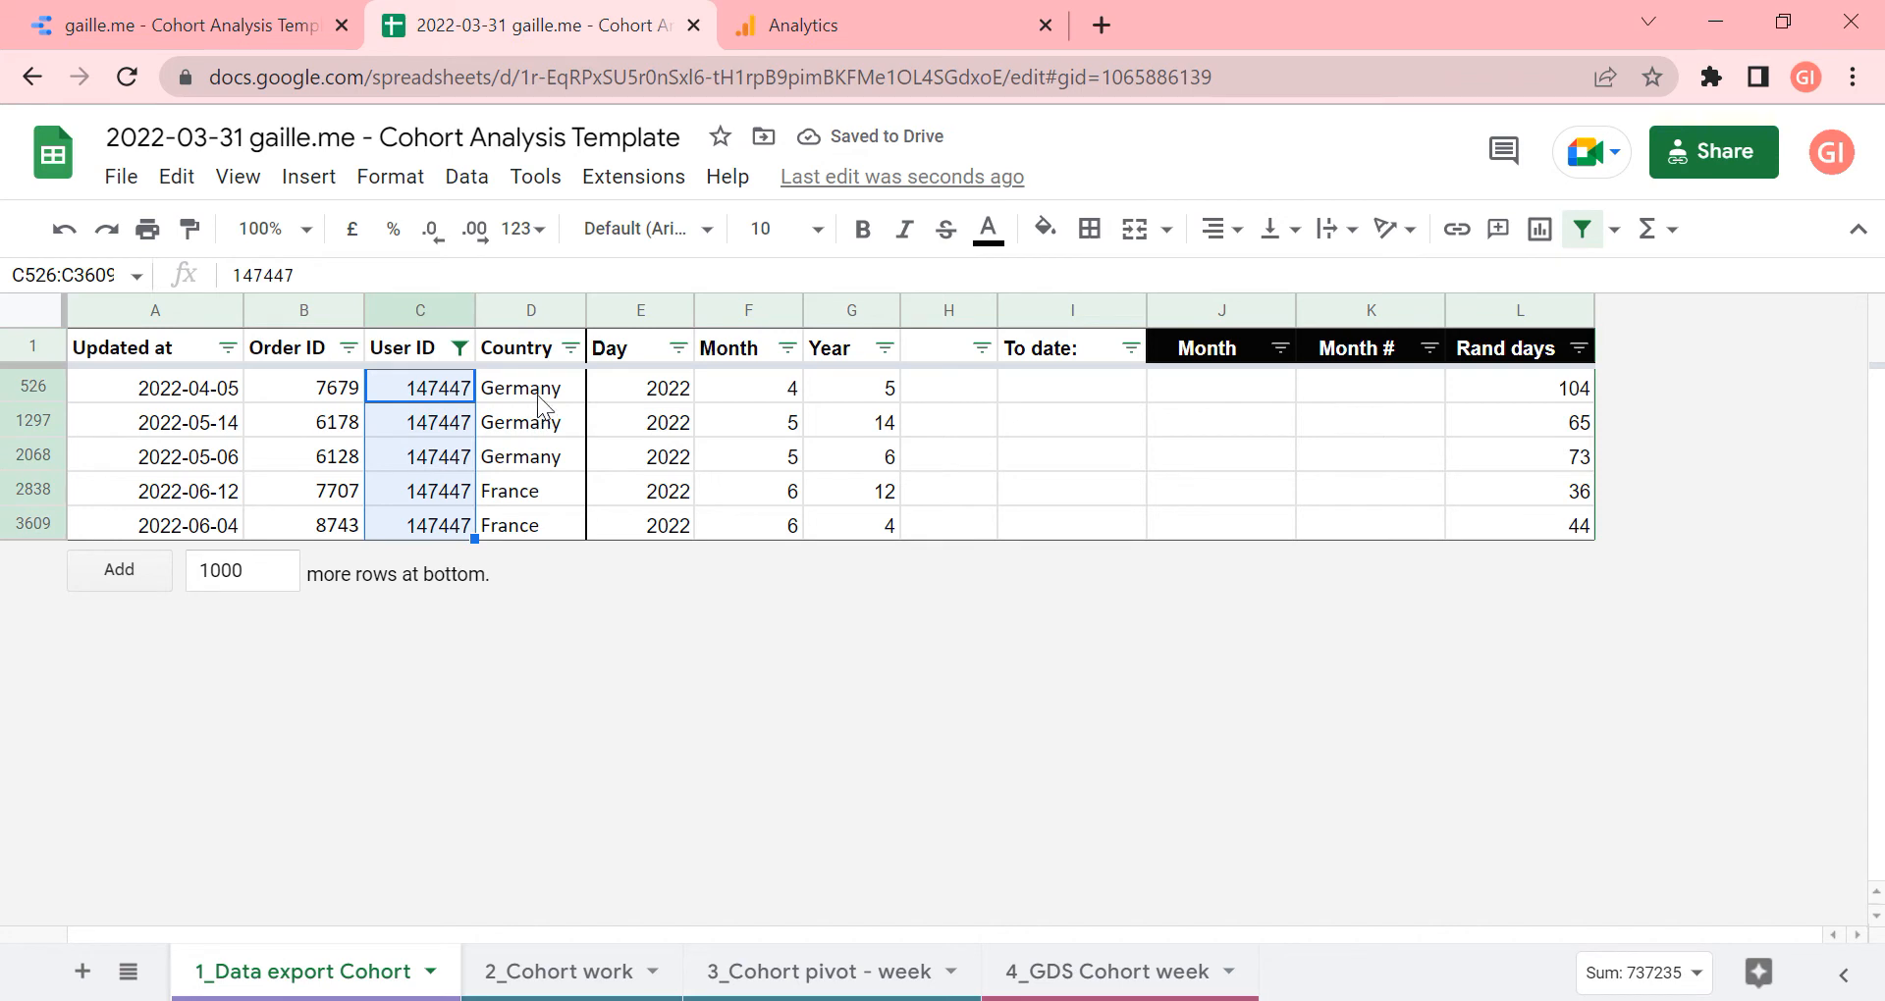
left_click(329, 490)
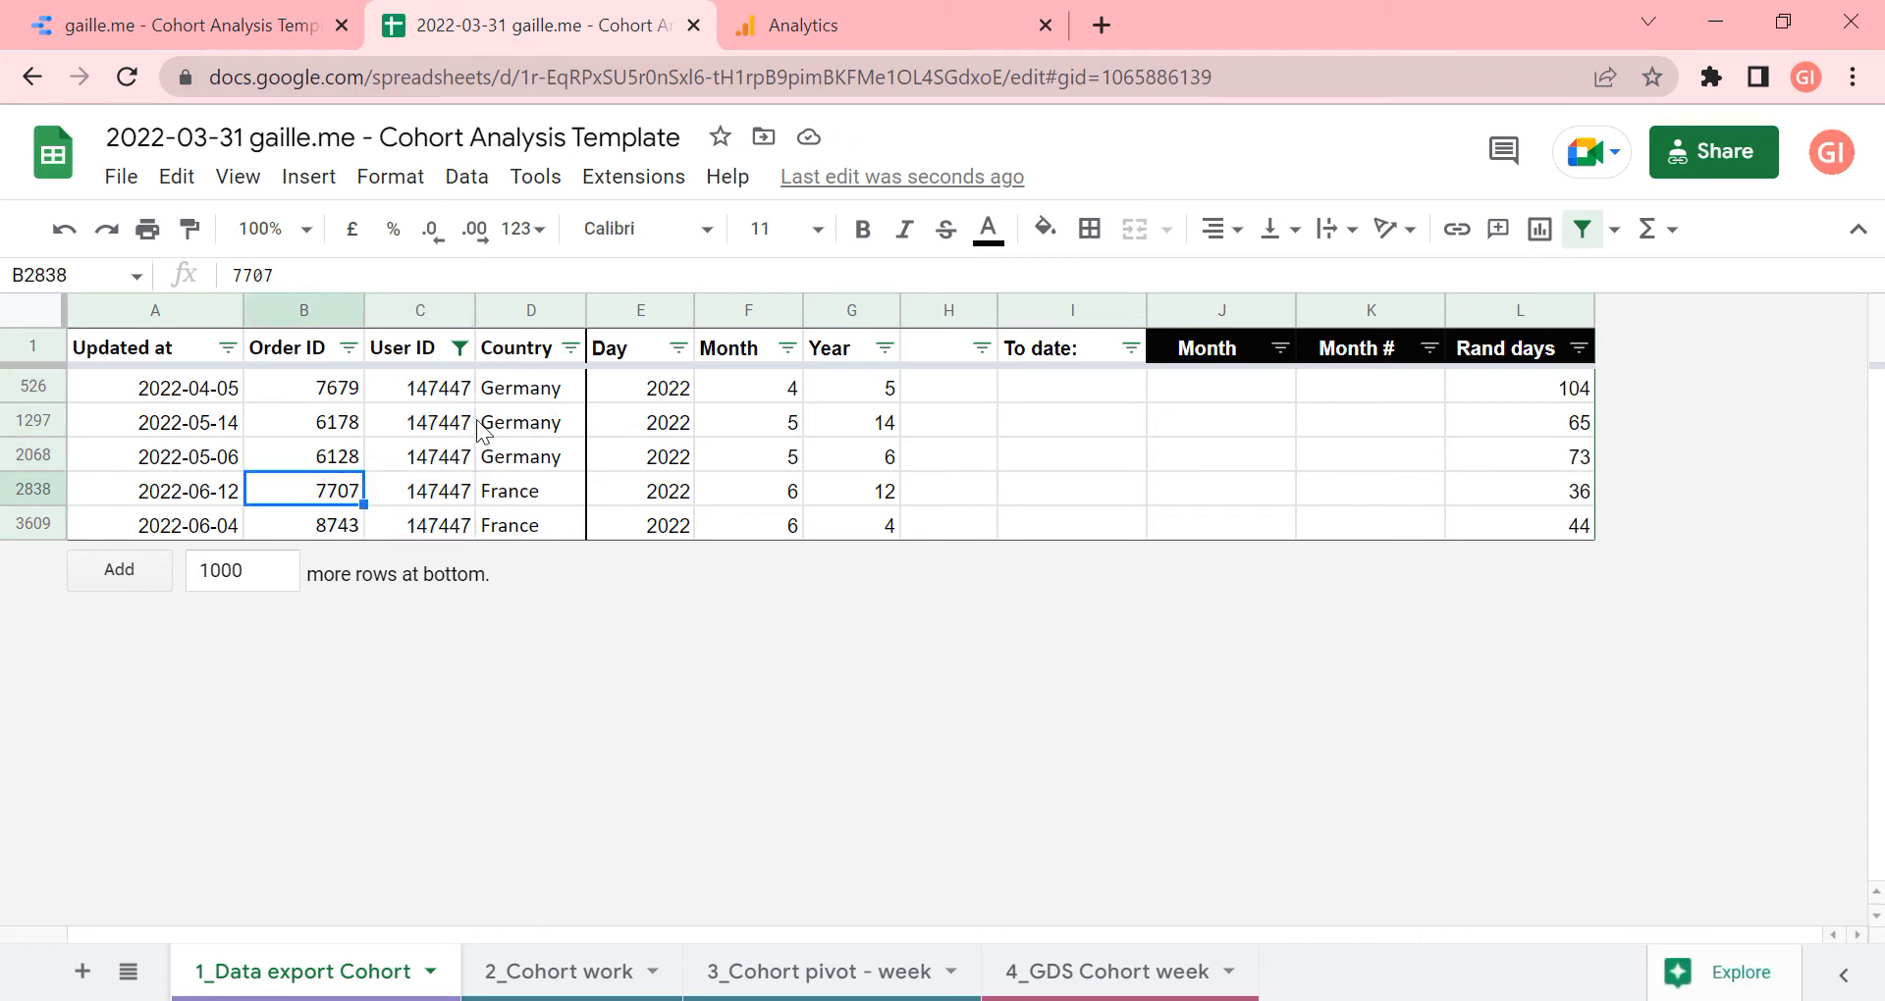
left_click(232, 394)
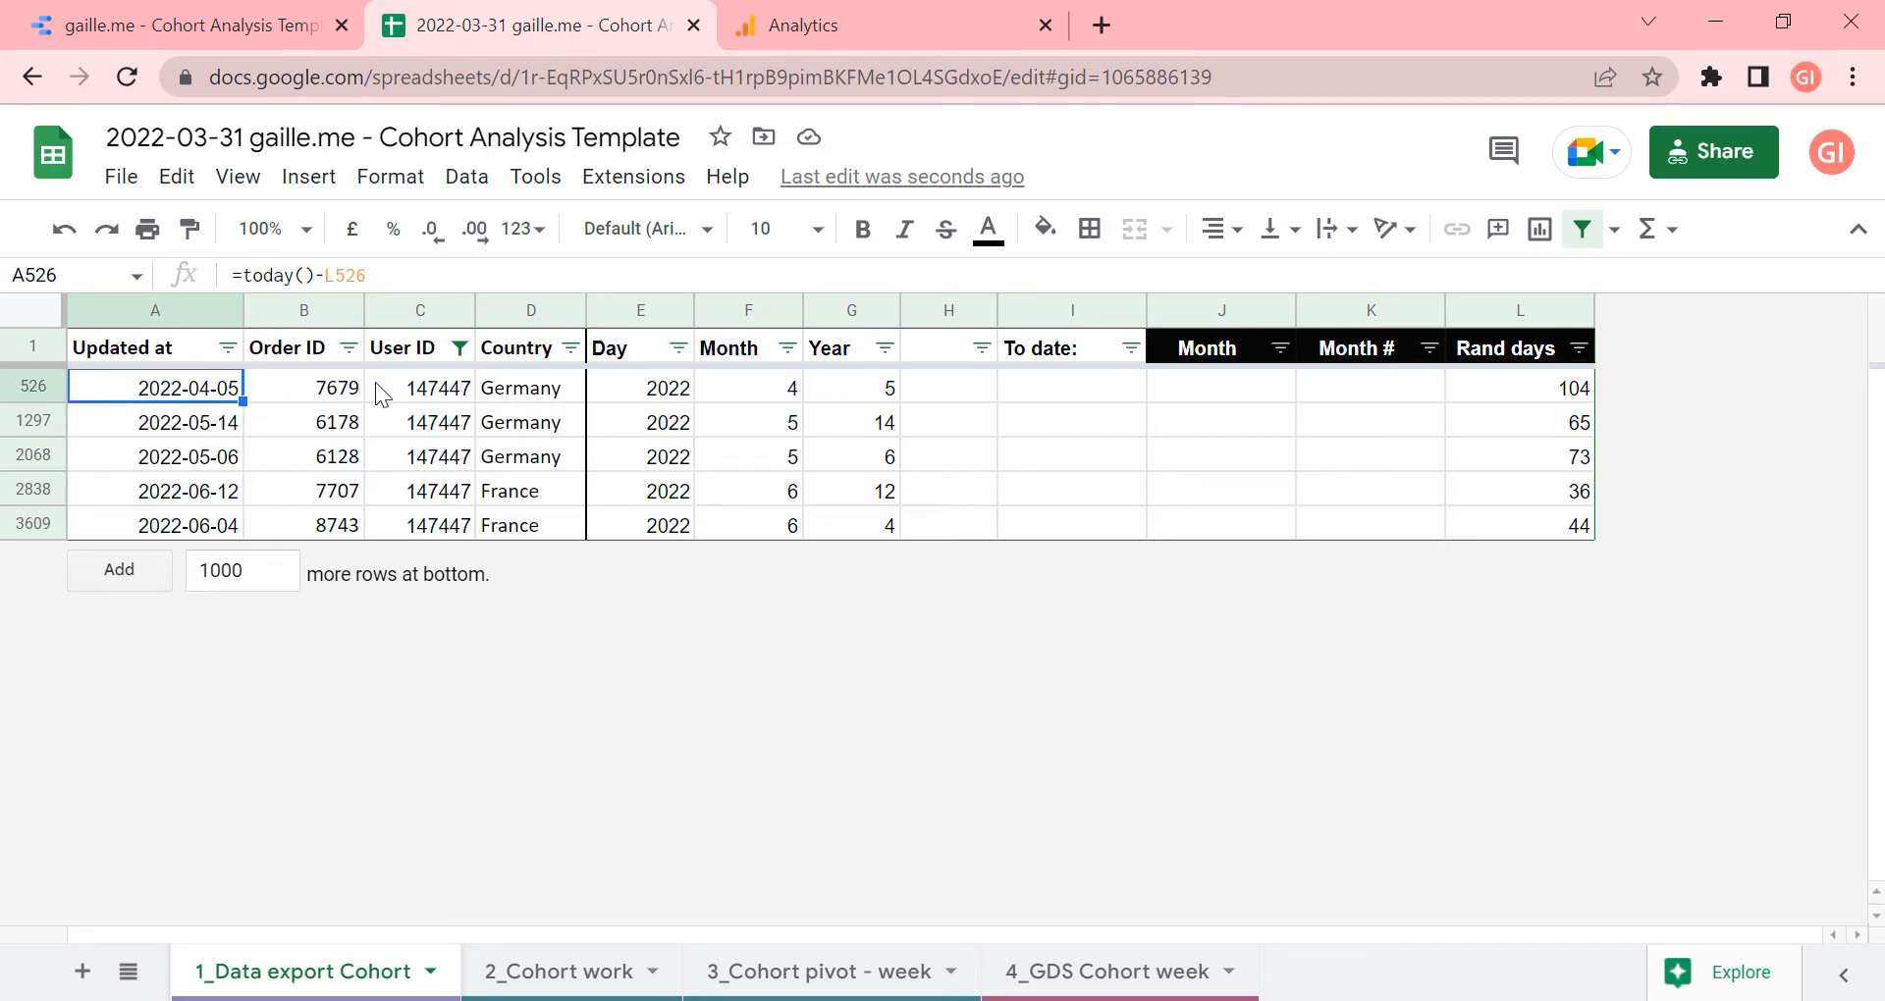
left_click_drag(446, 388, 202, 391)
left_click(201, 391)
Filter the User ID column of 2_Cohort work to the same first listed user
left_click(553, 970)
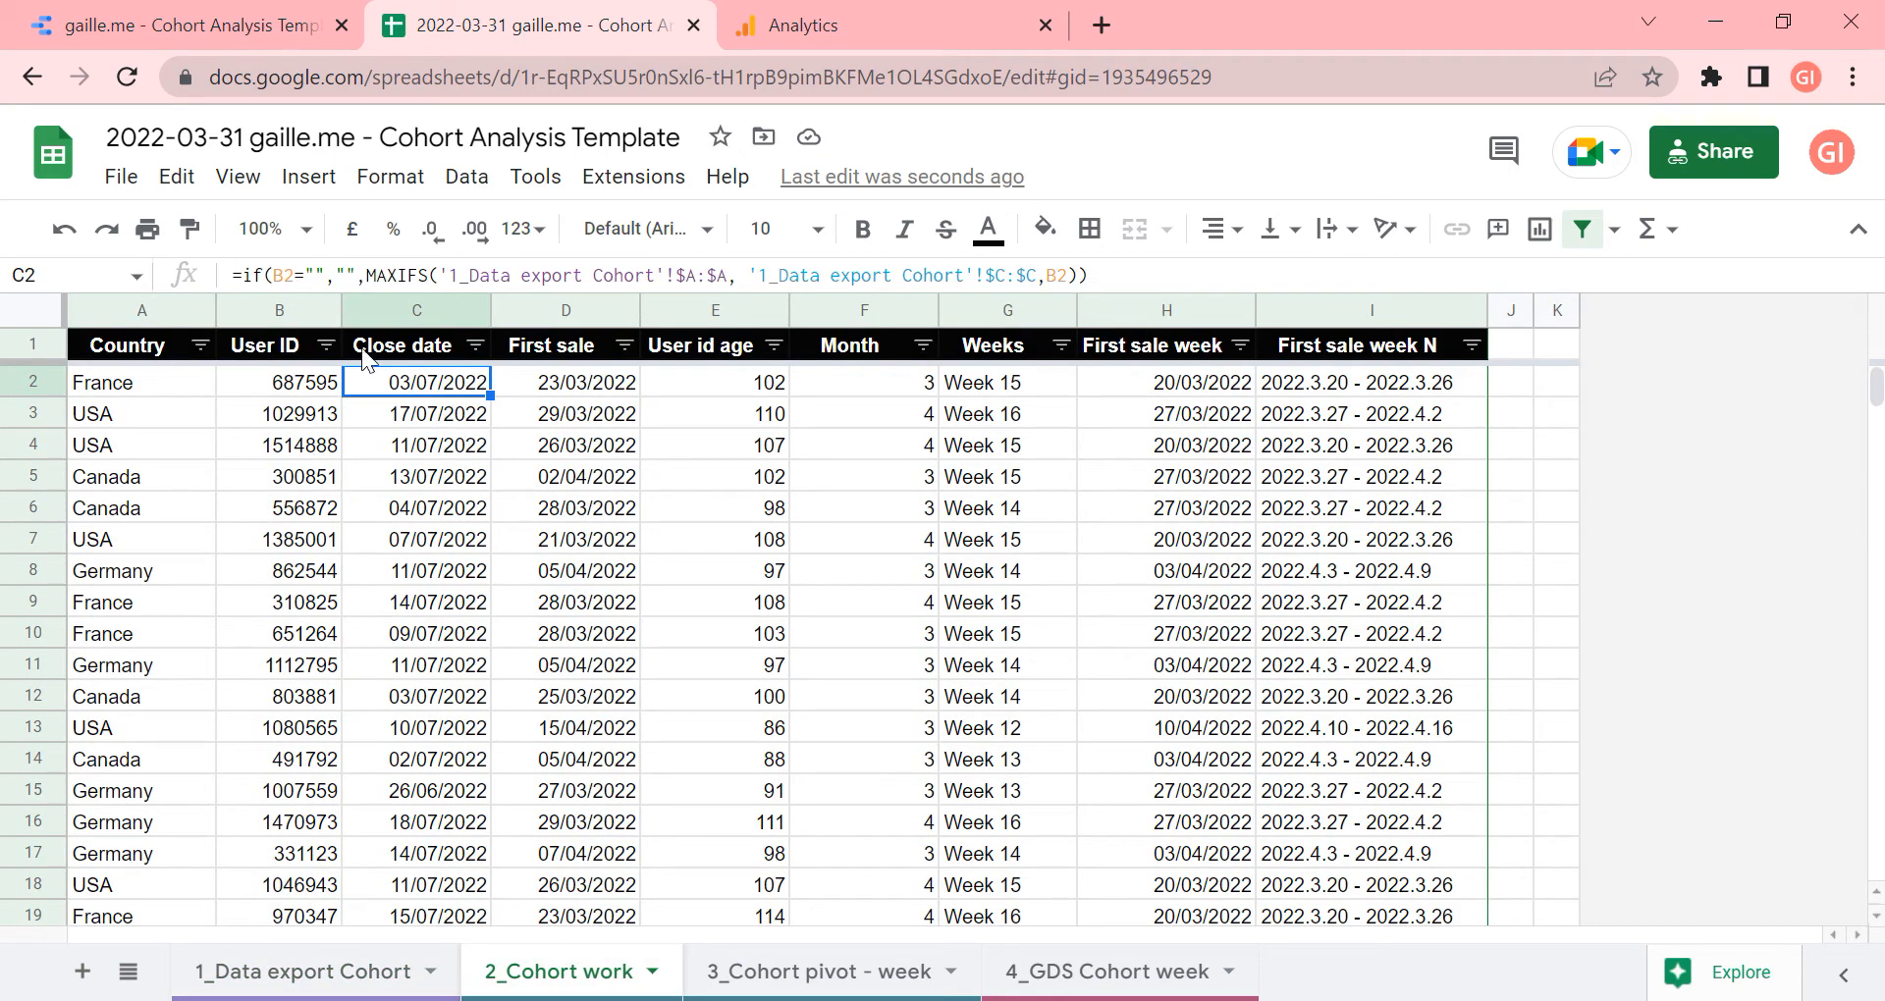
left_click(326, 344)
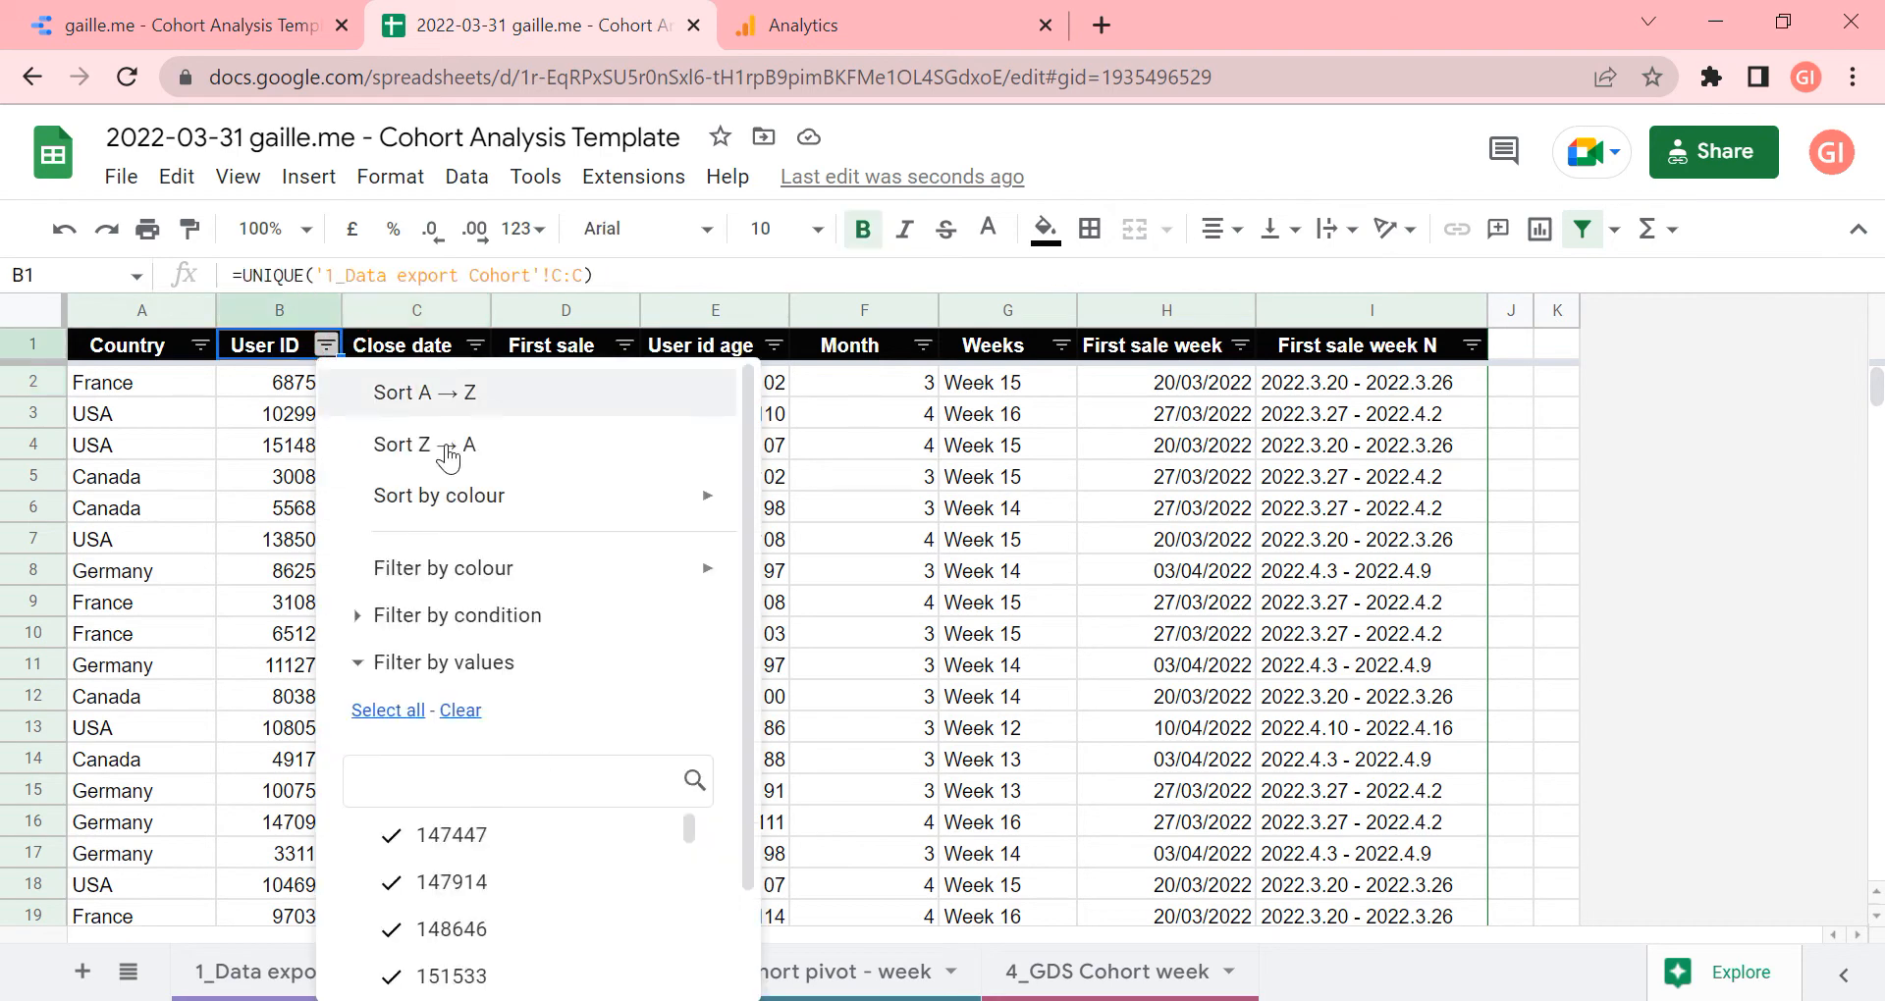
left_click(461, 711)
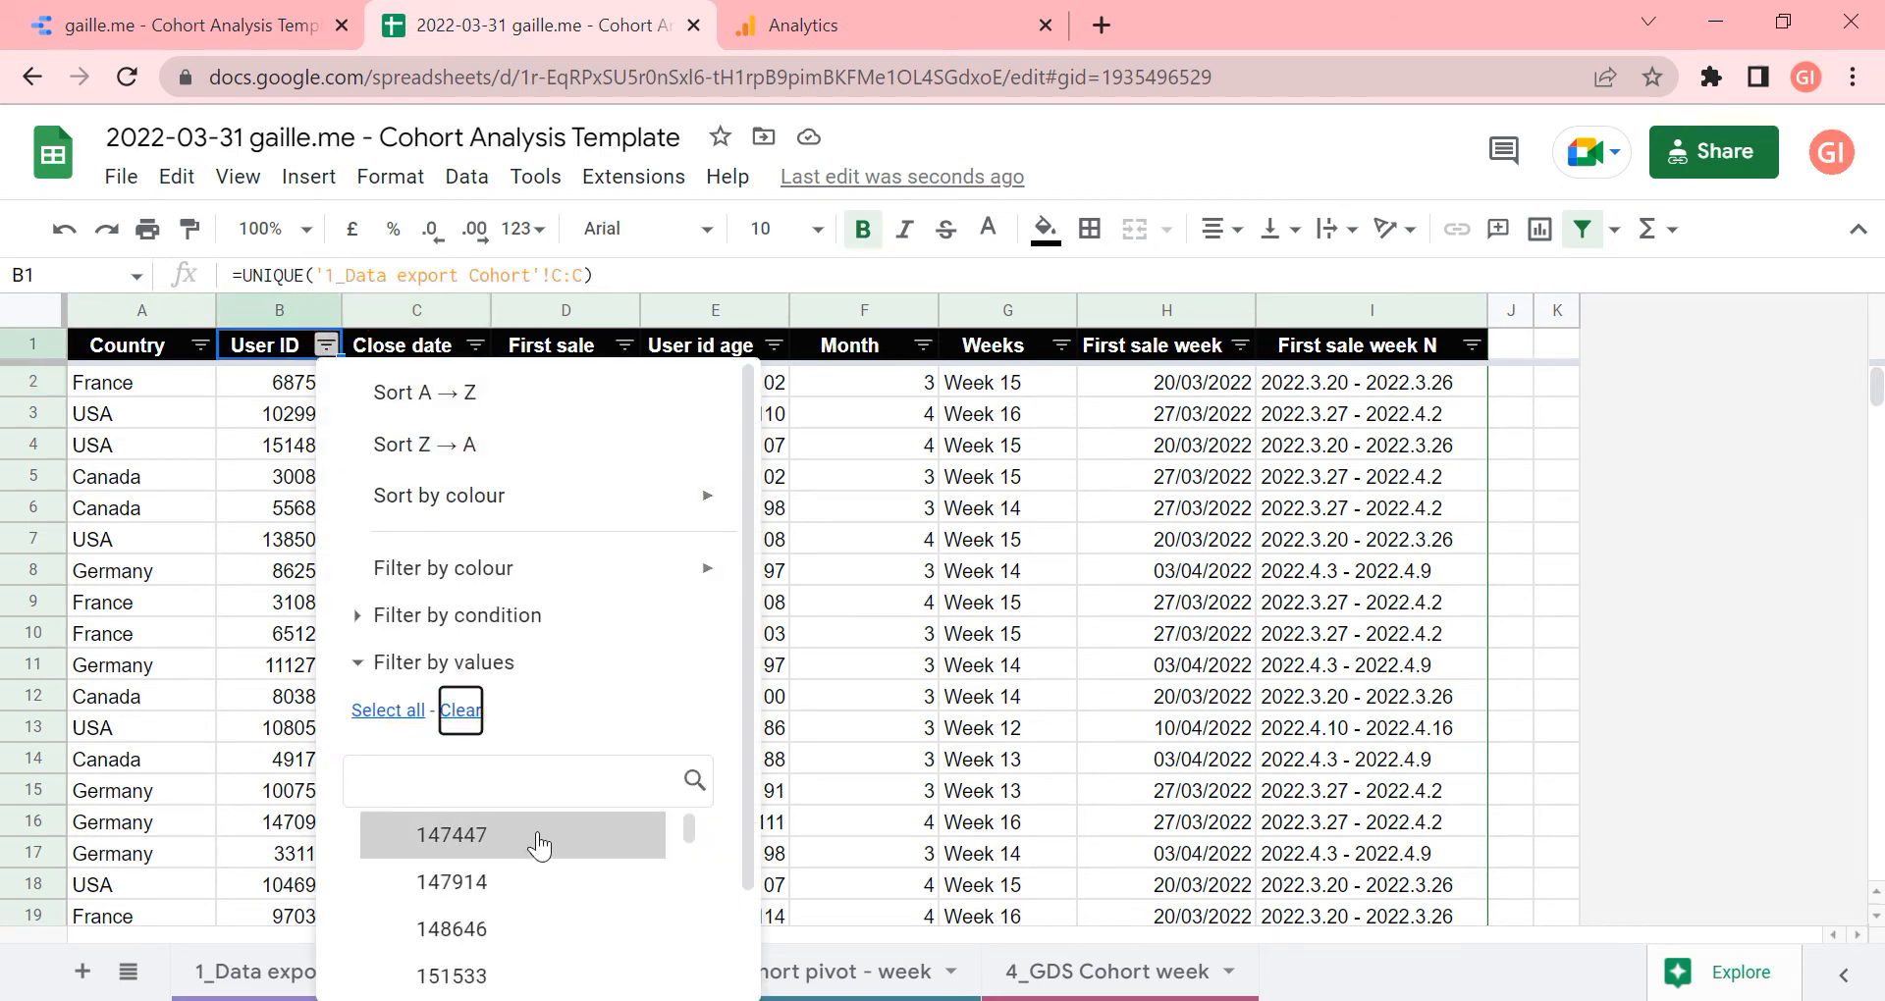
left_click(539, 843)
scroll(687, 884, "down", 3)
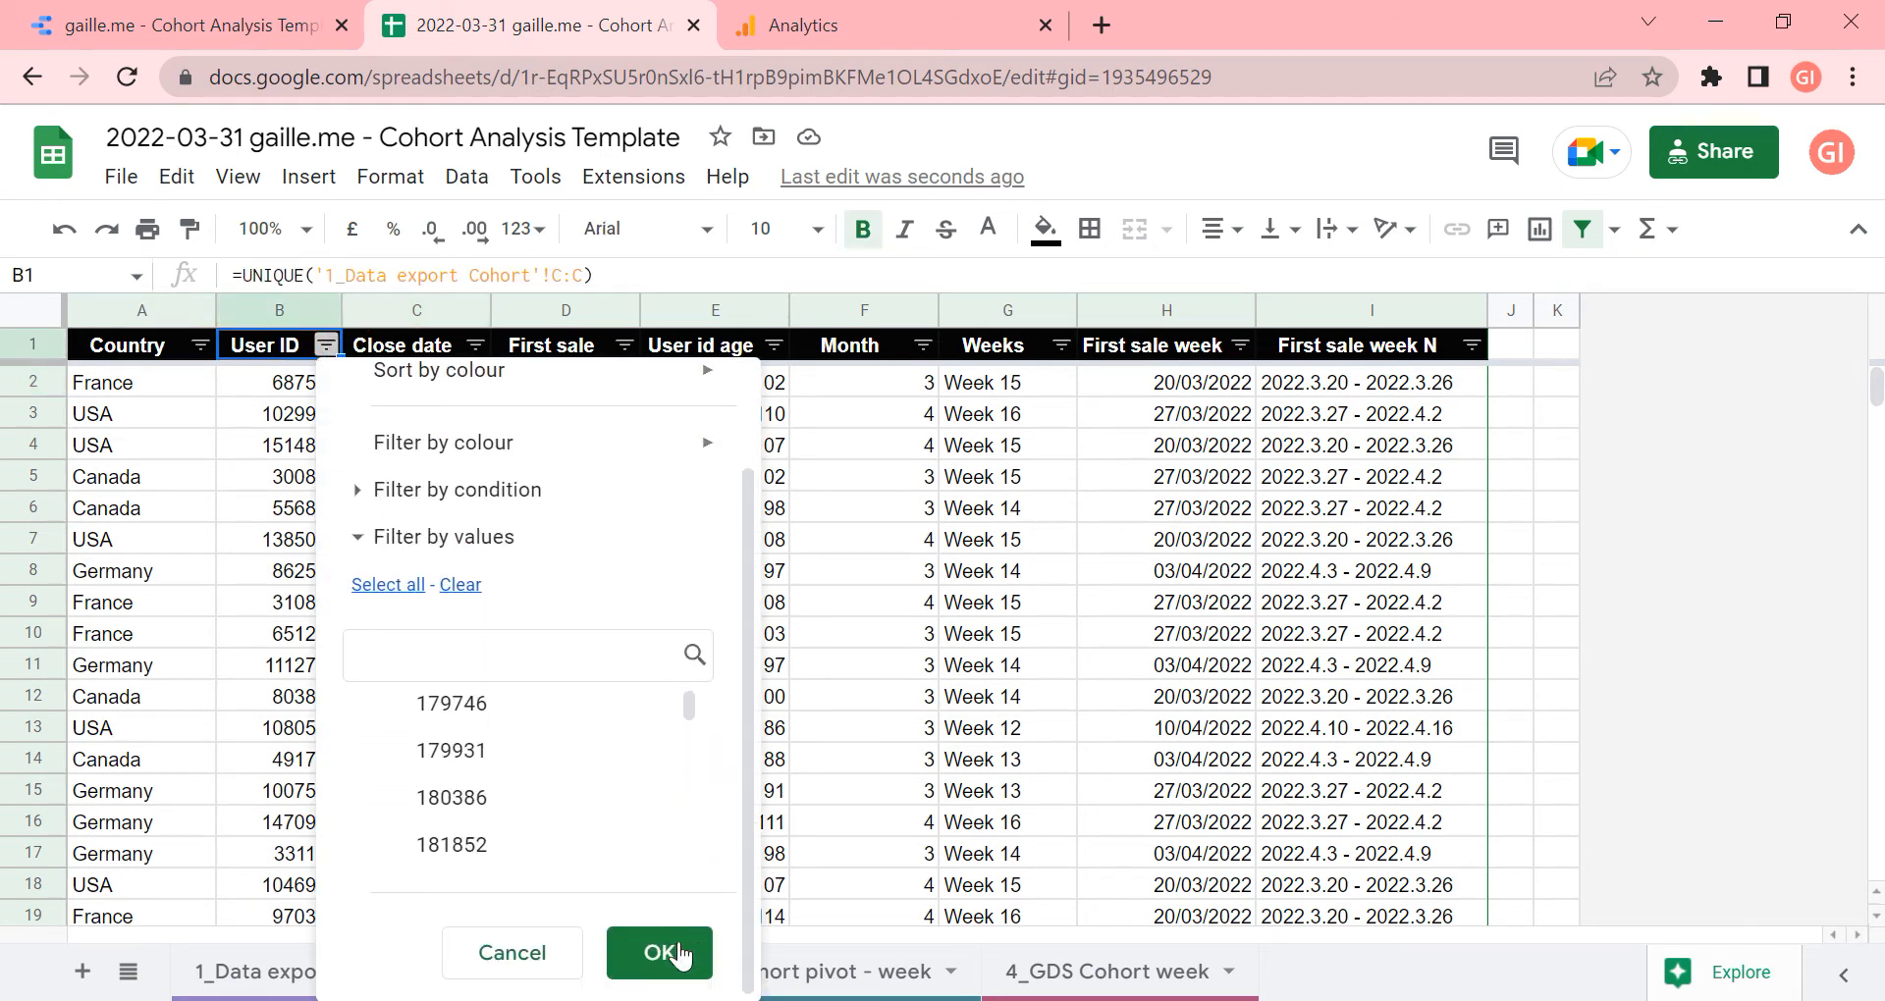
left_click(659, 952)
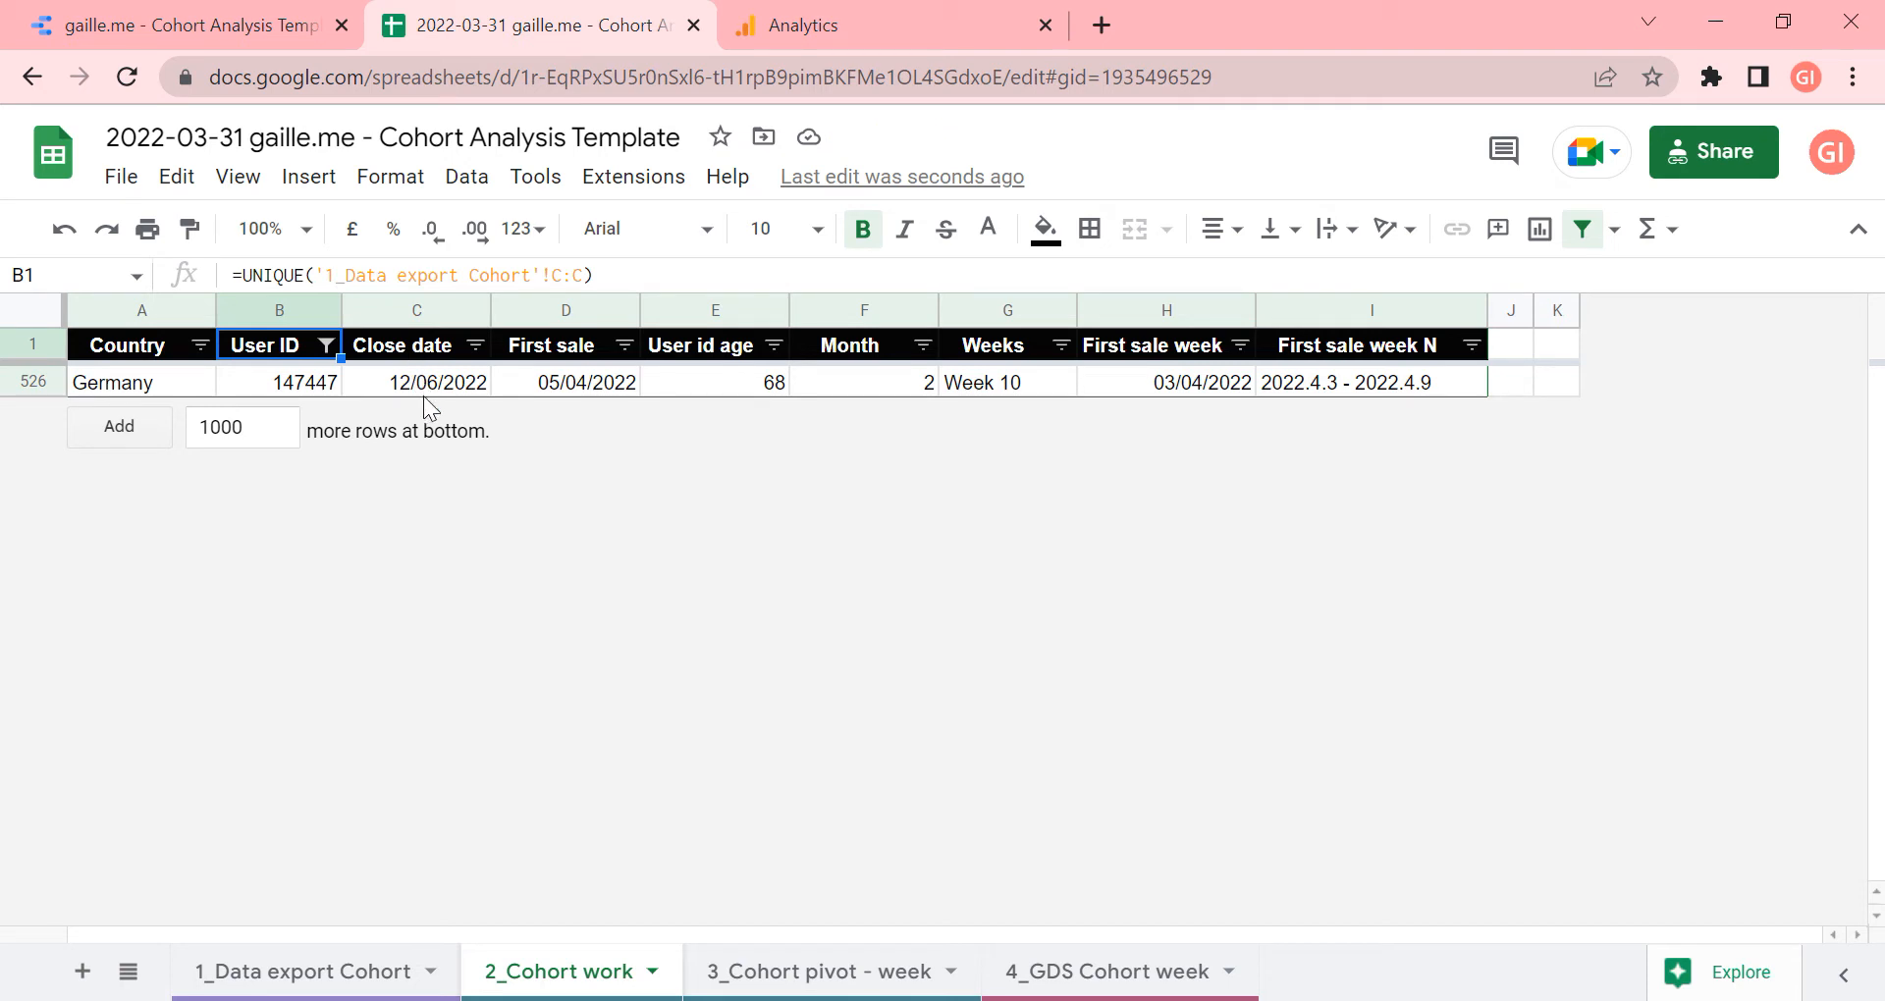
Compare the user's Close date and First sale in 2_Cohort work with the latest and earliest orders in rows 2838 and 526 of the export
left_click(379, 972)
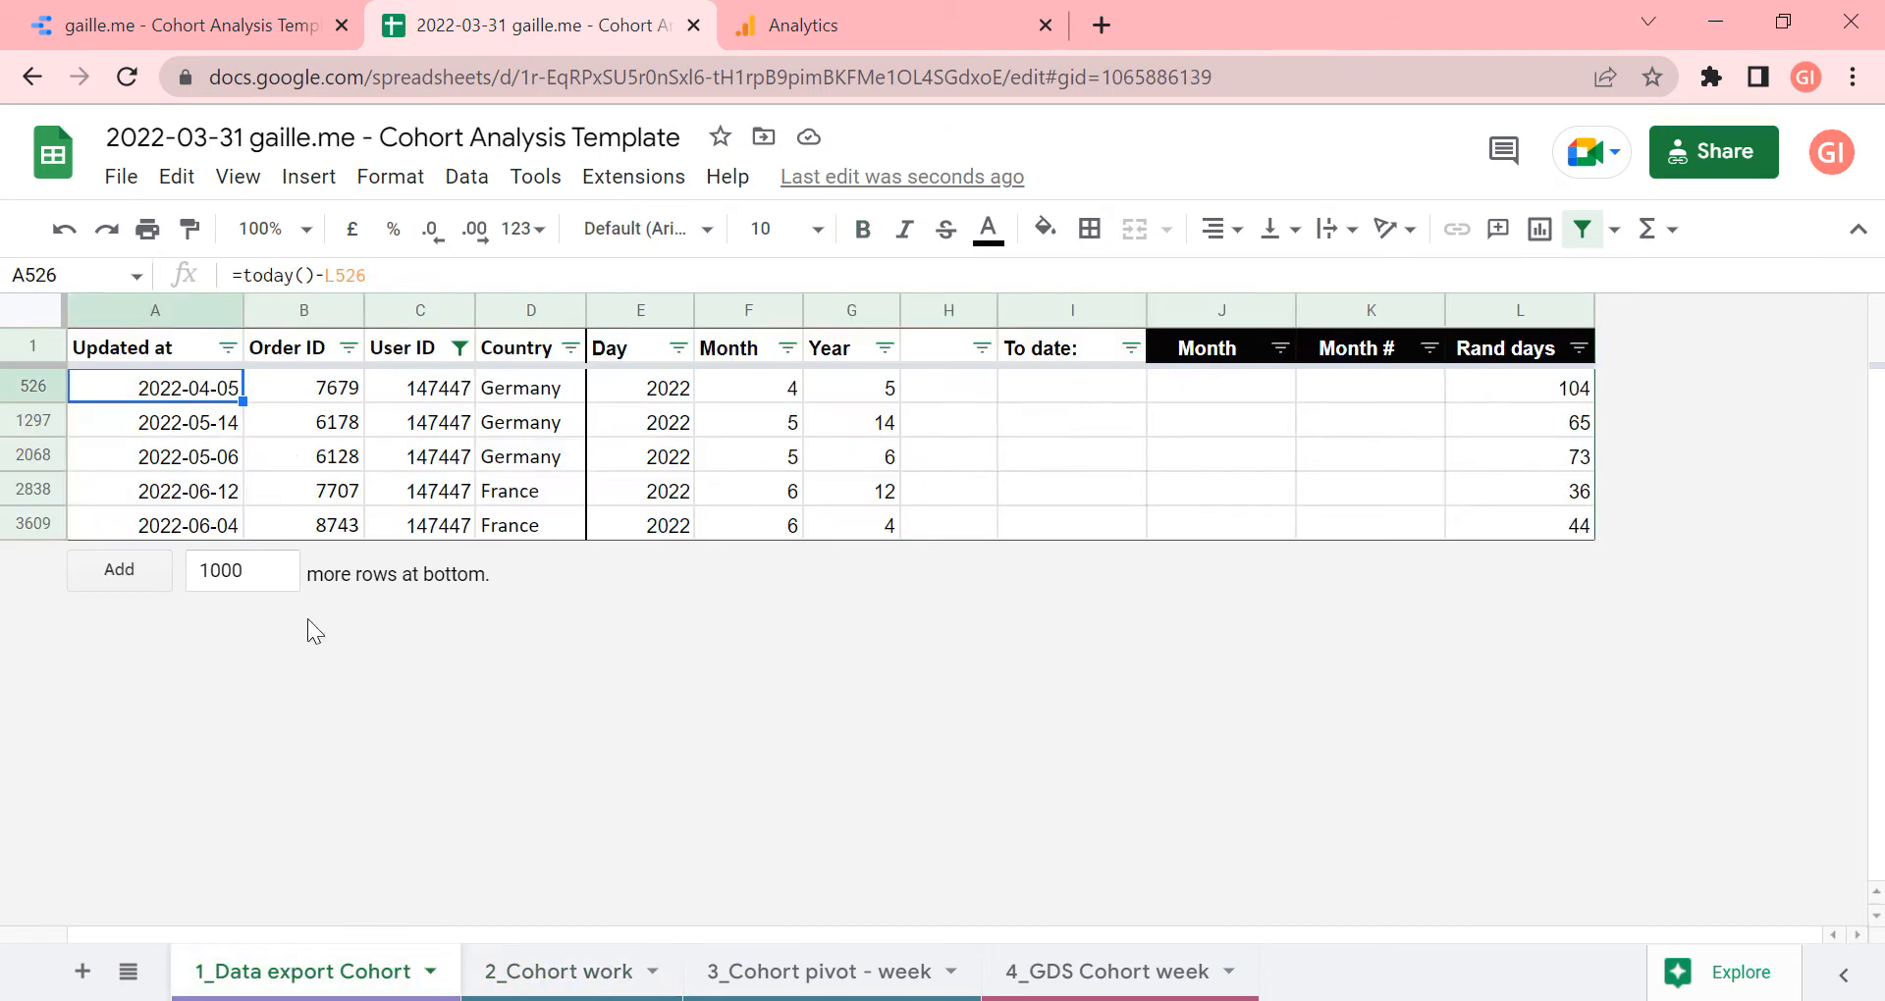
left_click_drag(196, 496, 539, 492)
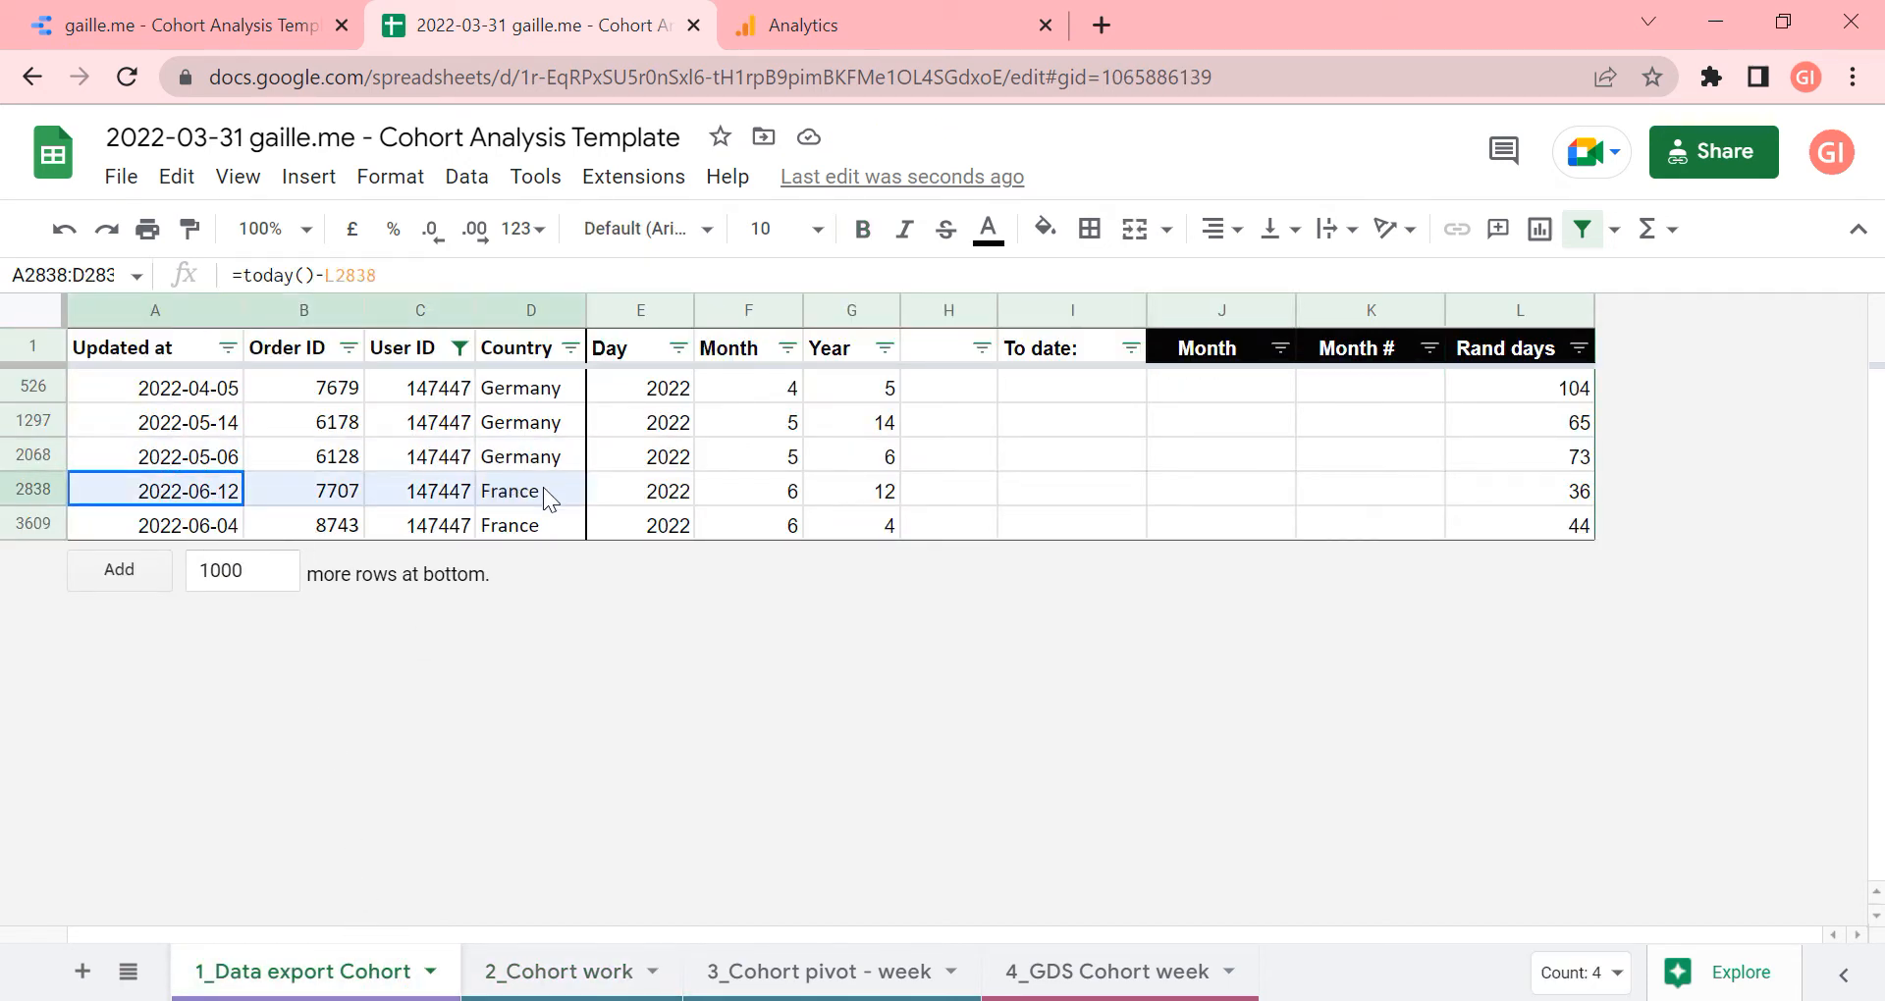
left_click(511, 957)
left_click(589, 385)
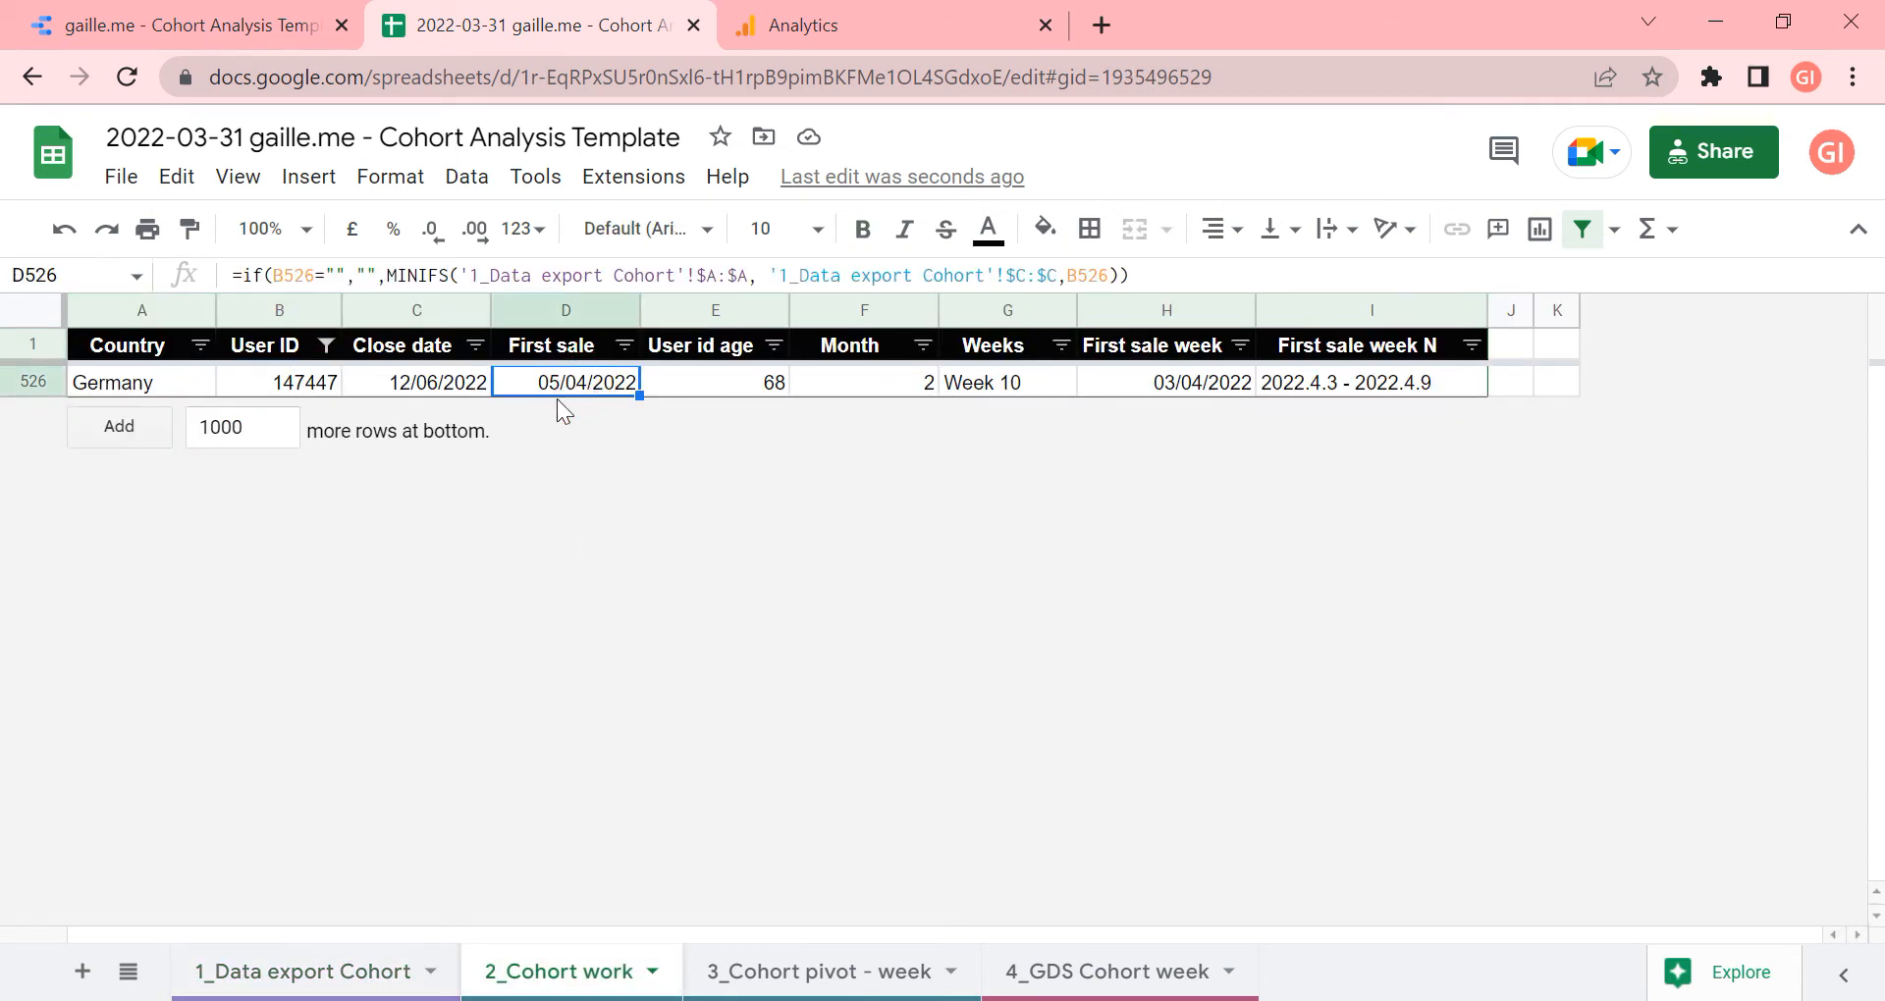
left_click(373, 974)
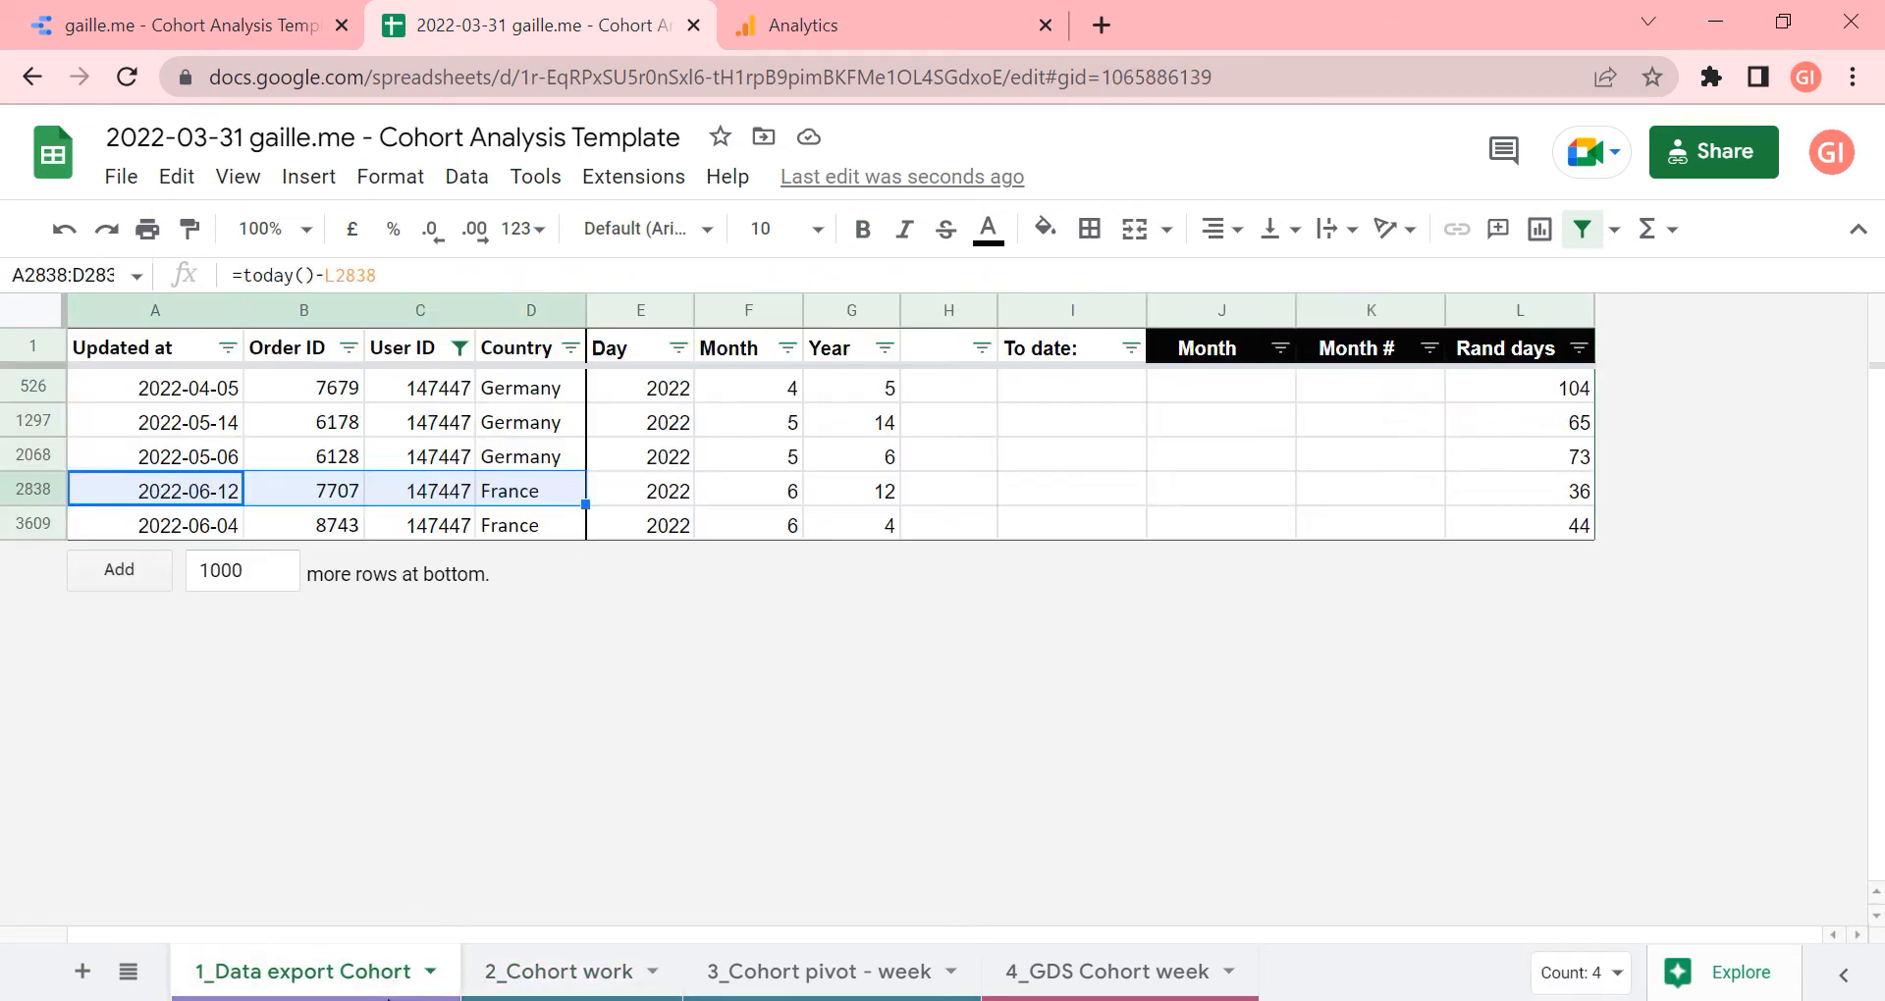
left_click(204, 385)
left_click_drag(208, 390, 432, 391)
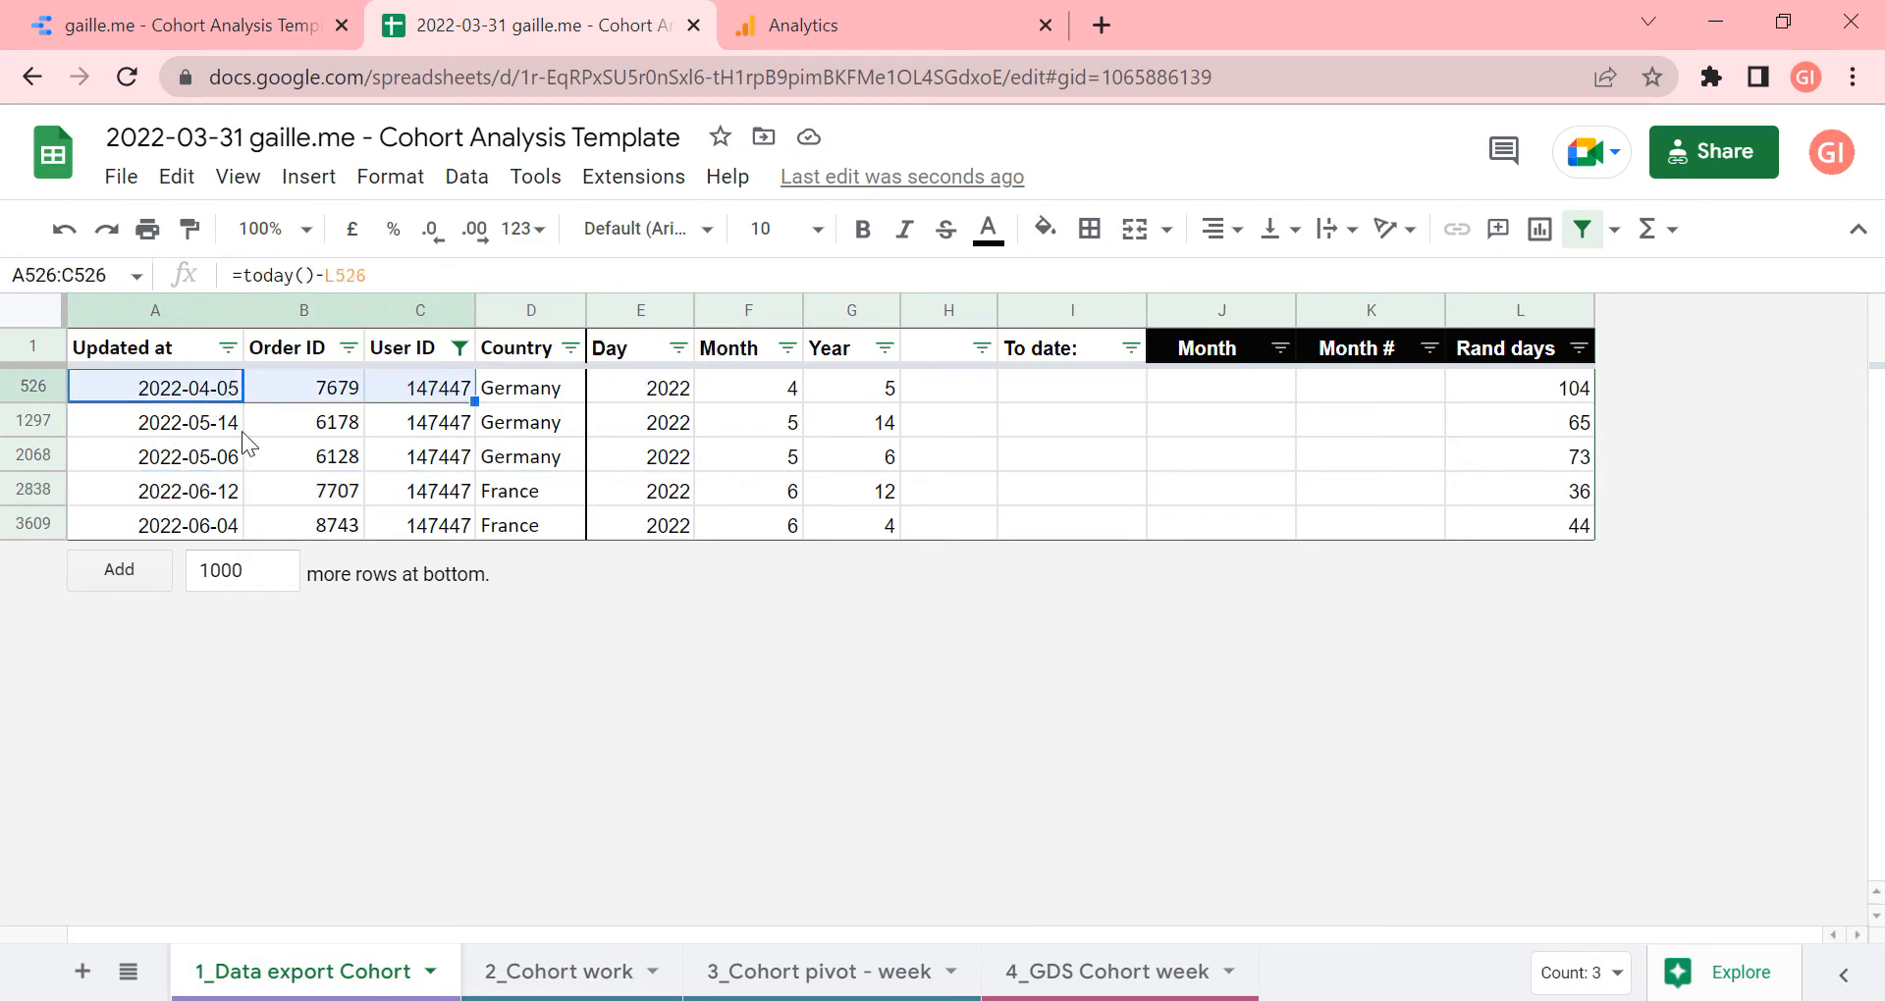
left_click(546, 964)
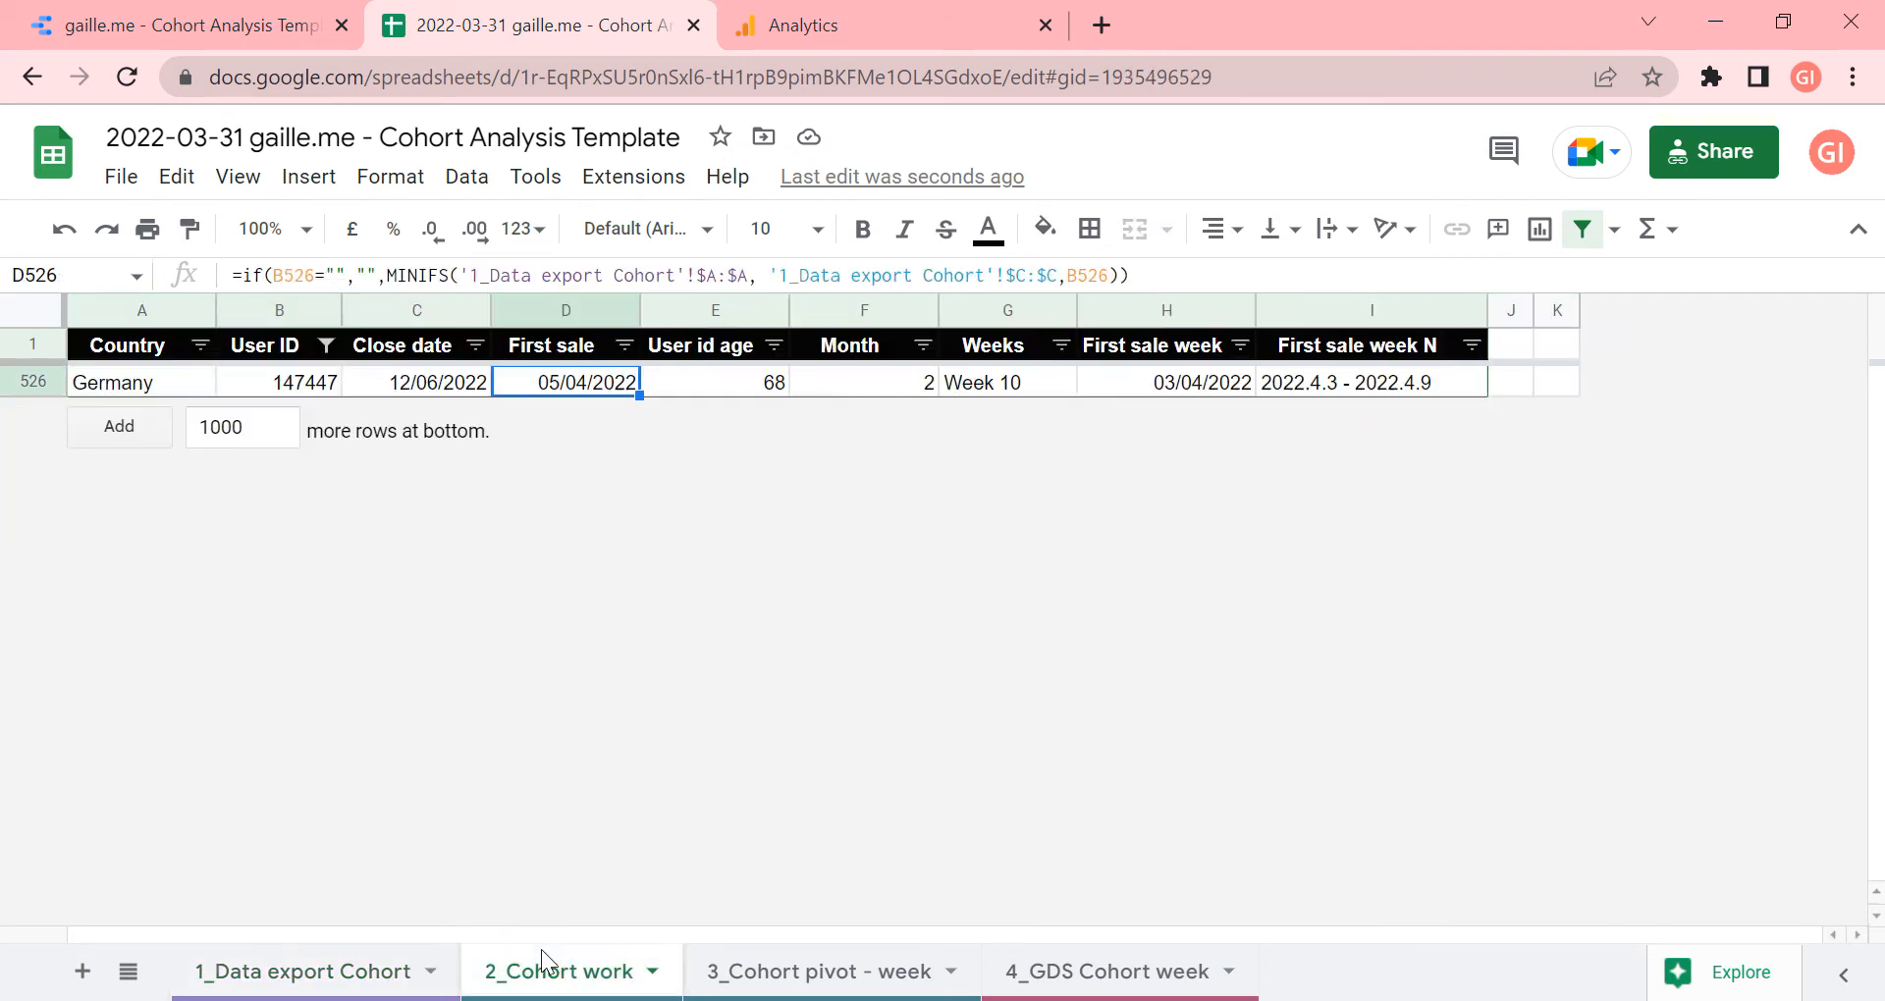
Compare the country of the user's first order in the data export with the Country formula in A526 of 2_Cohort work
left_click(303, 974)
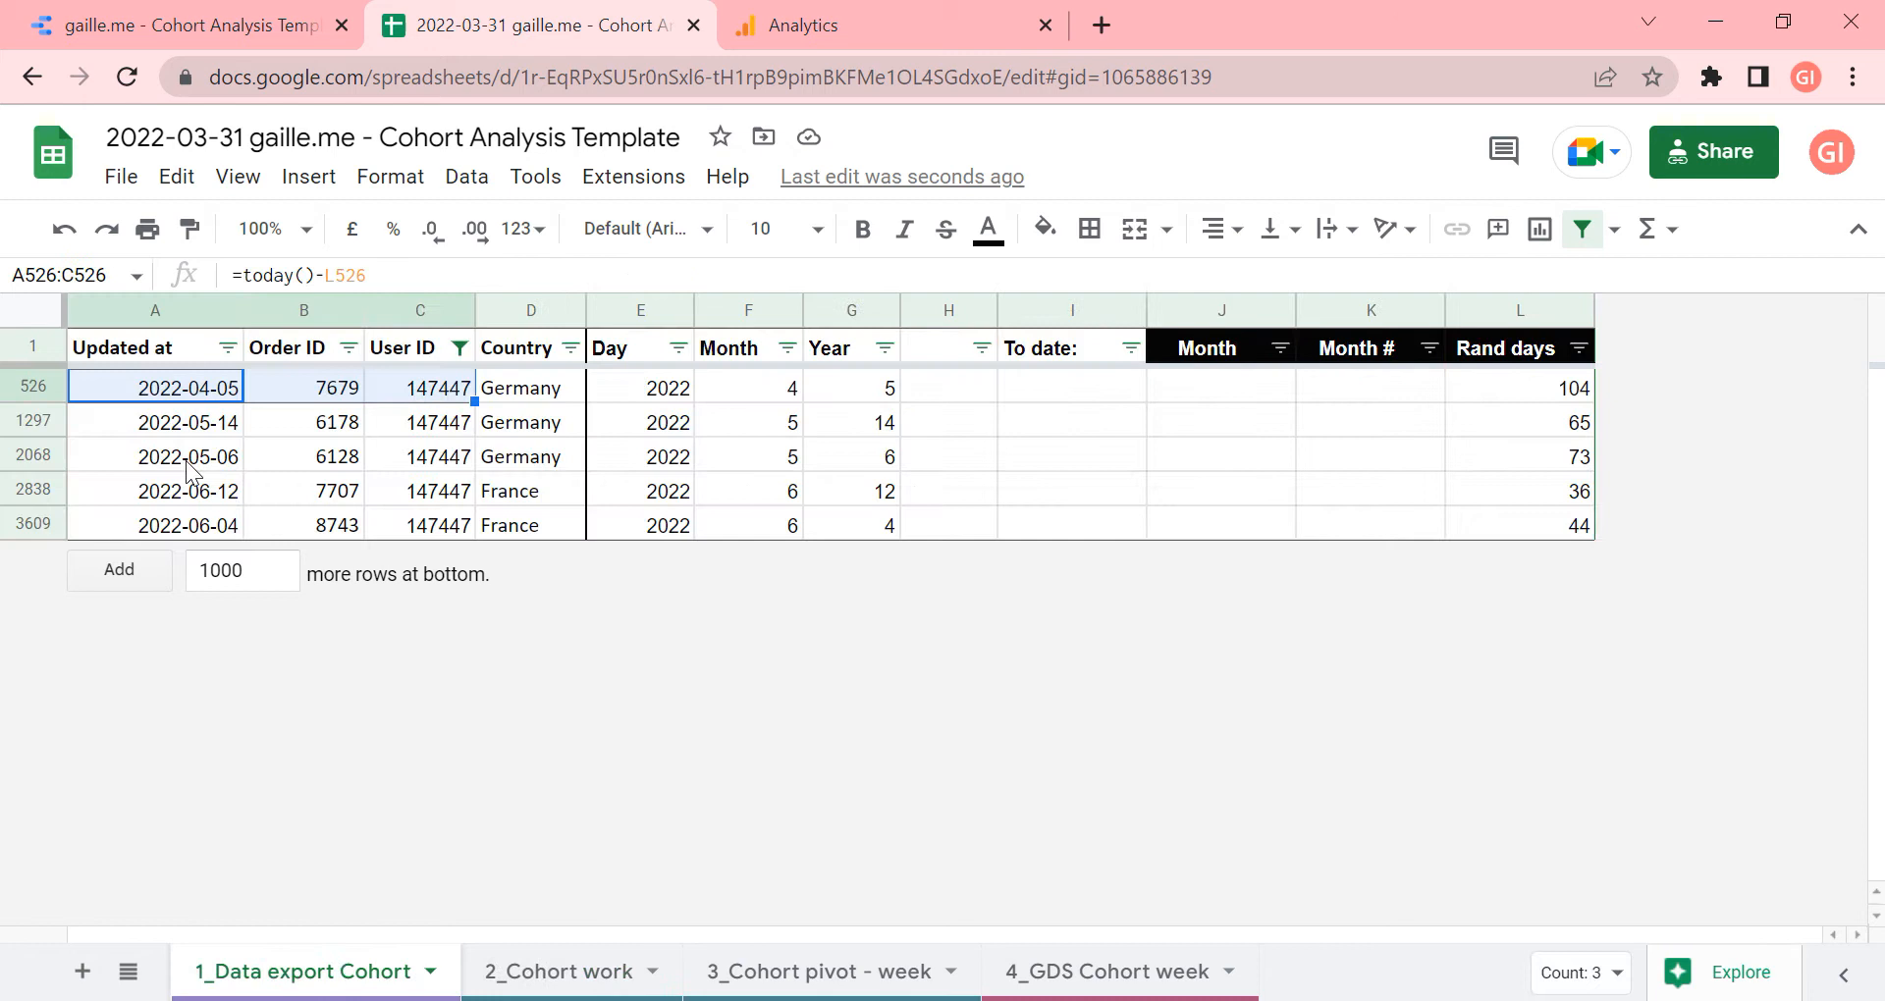
left_click(395, 424)
left_click_drag(196, 390, 539, 407)
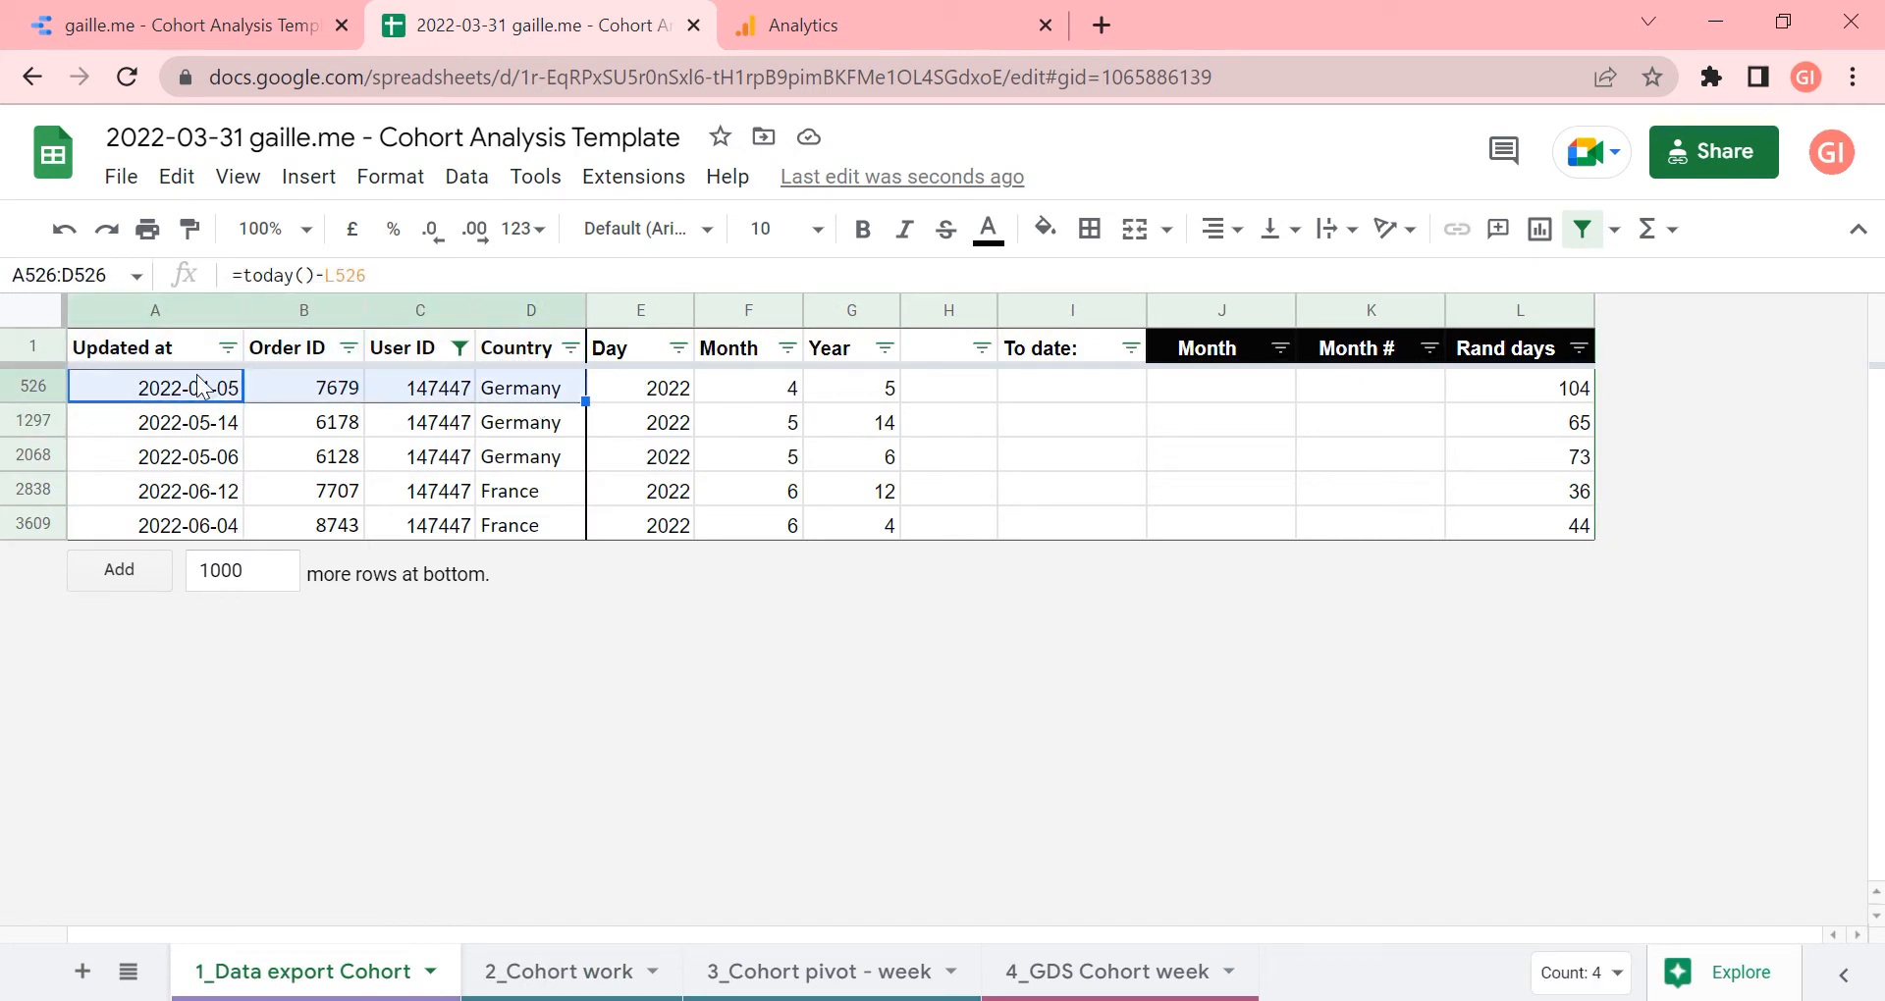
left_click(530, 392)
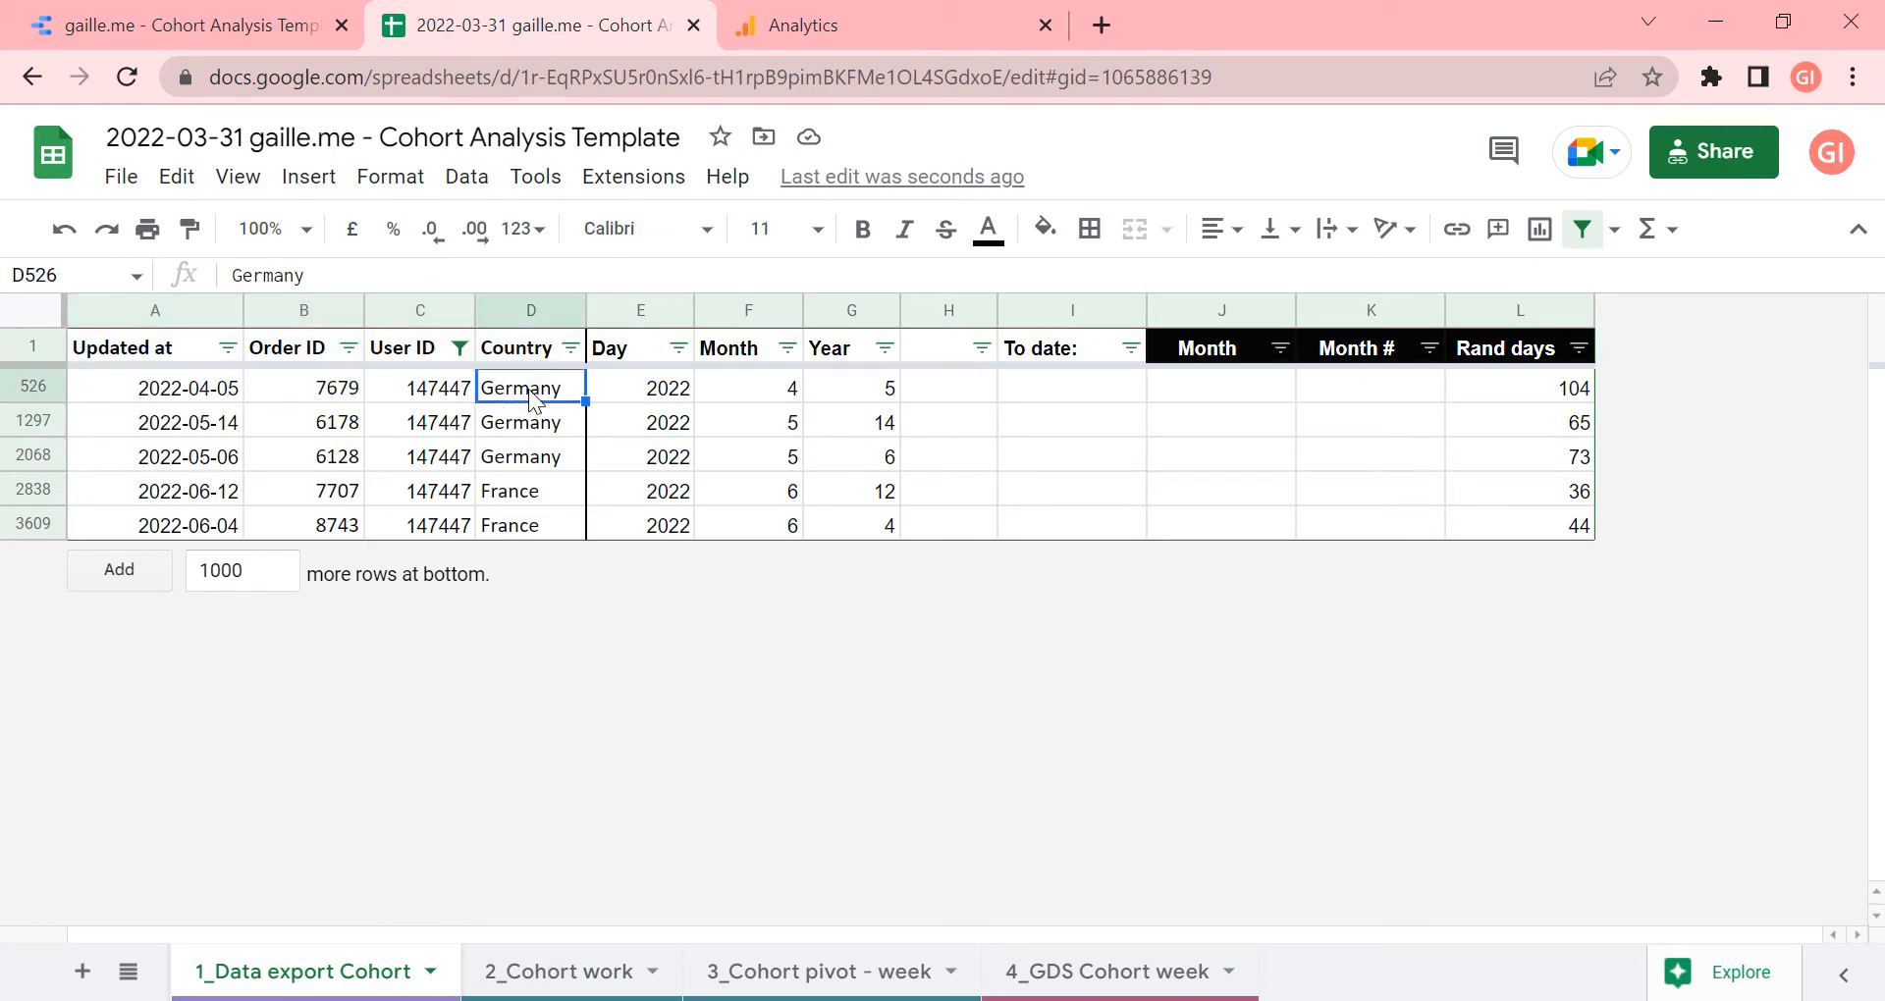
left_click(596, 972)
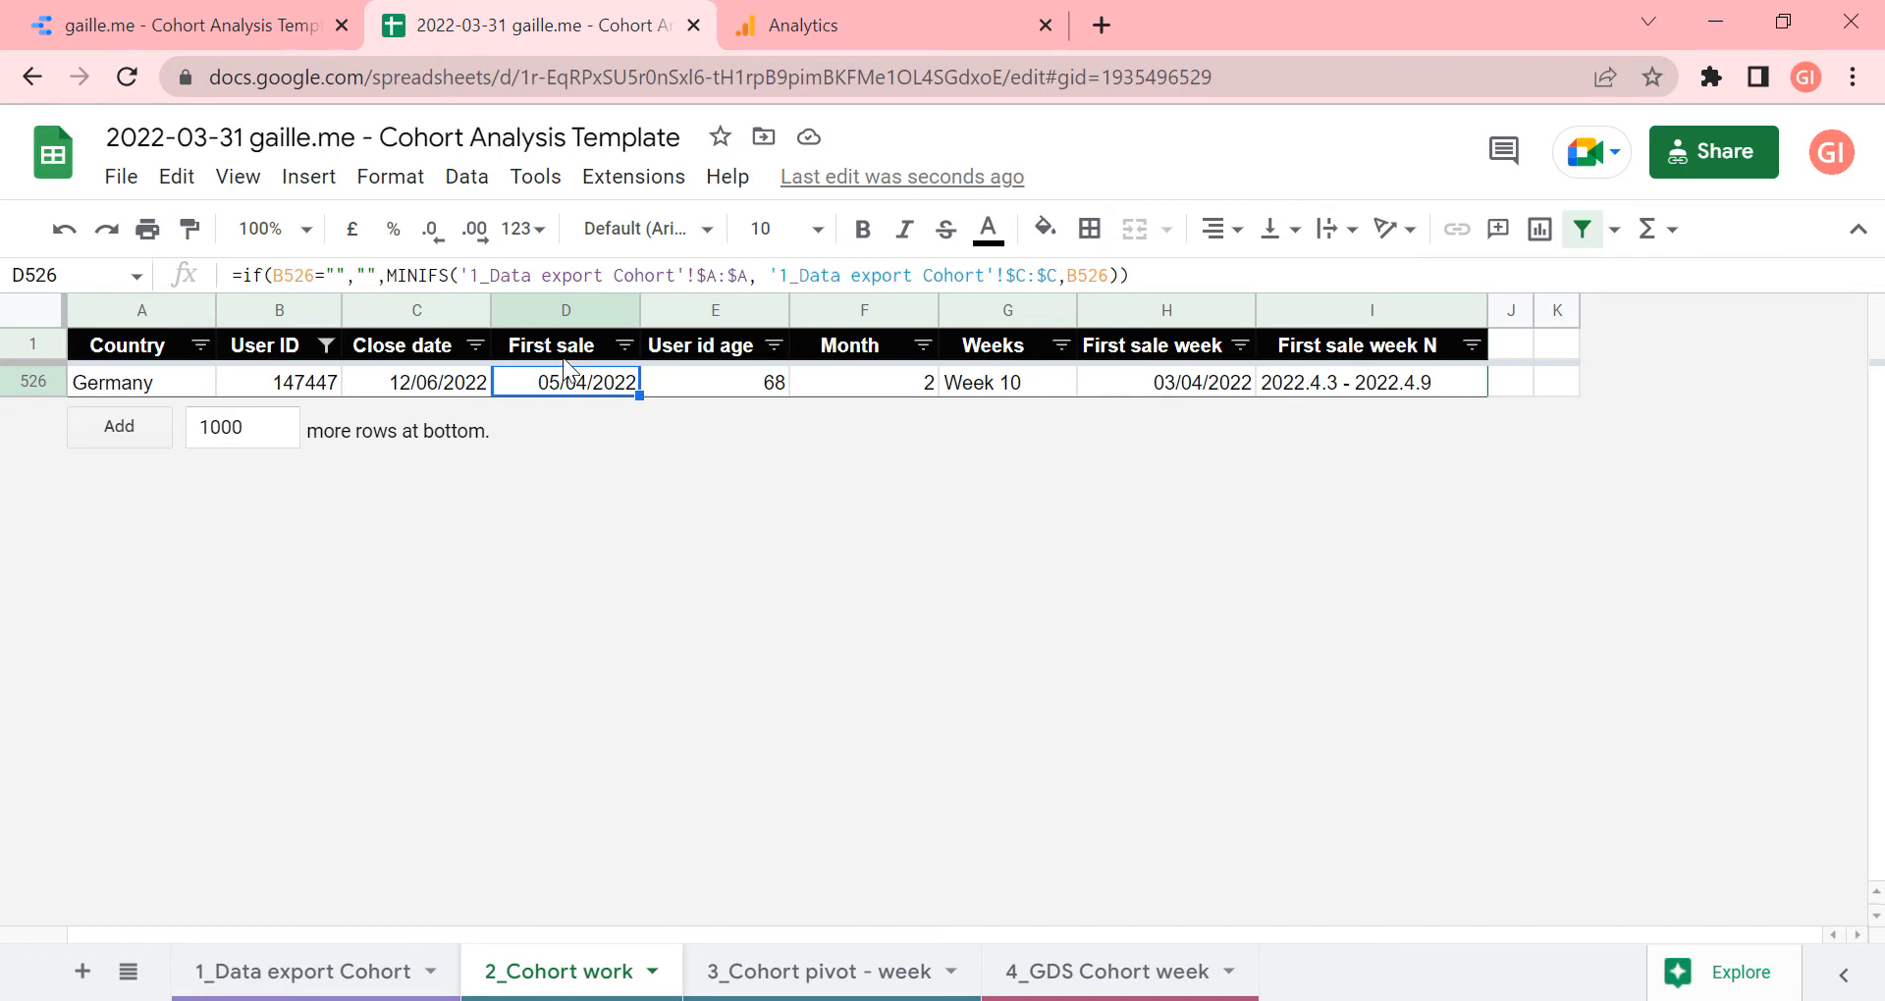
left_click(128, 390)
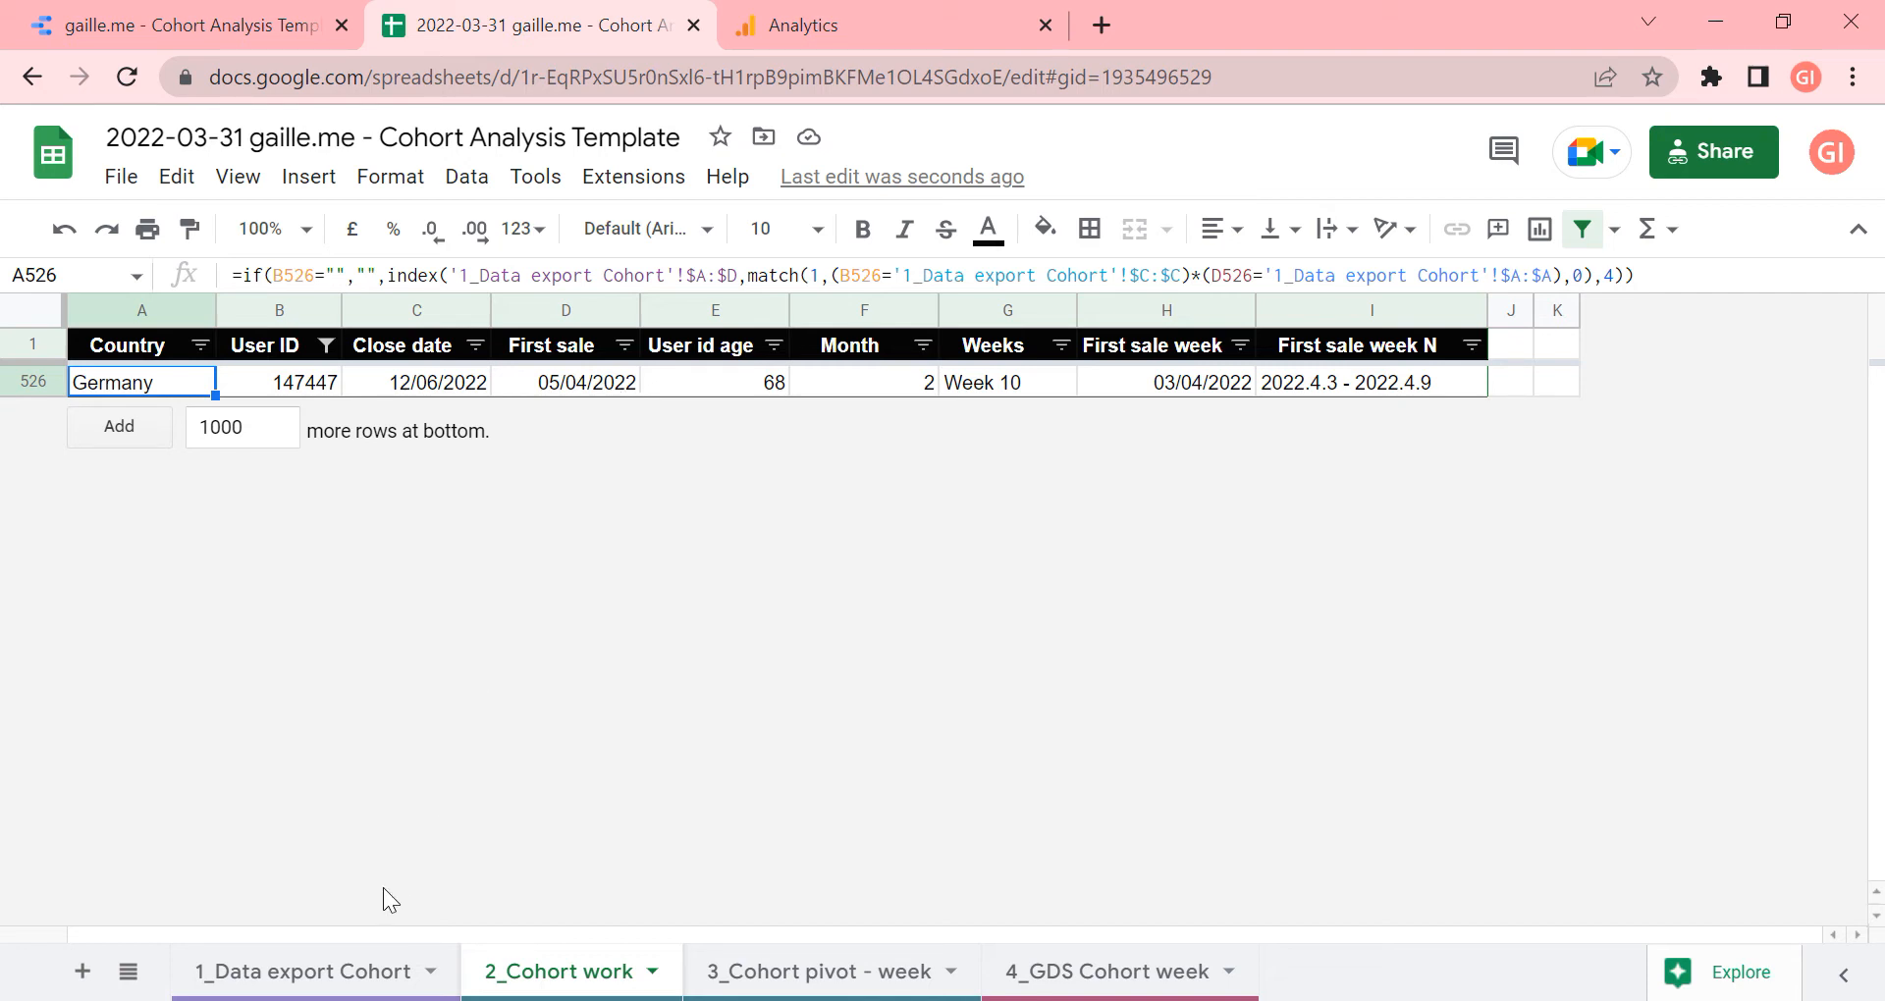
Inspect the User id age formula in E526 and the First sale and Close date cells it subtracts
left_click(728, 392)
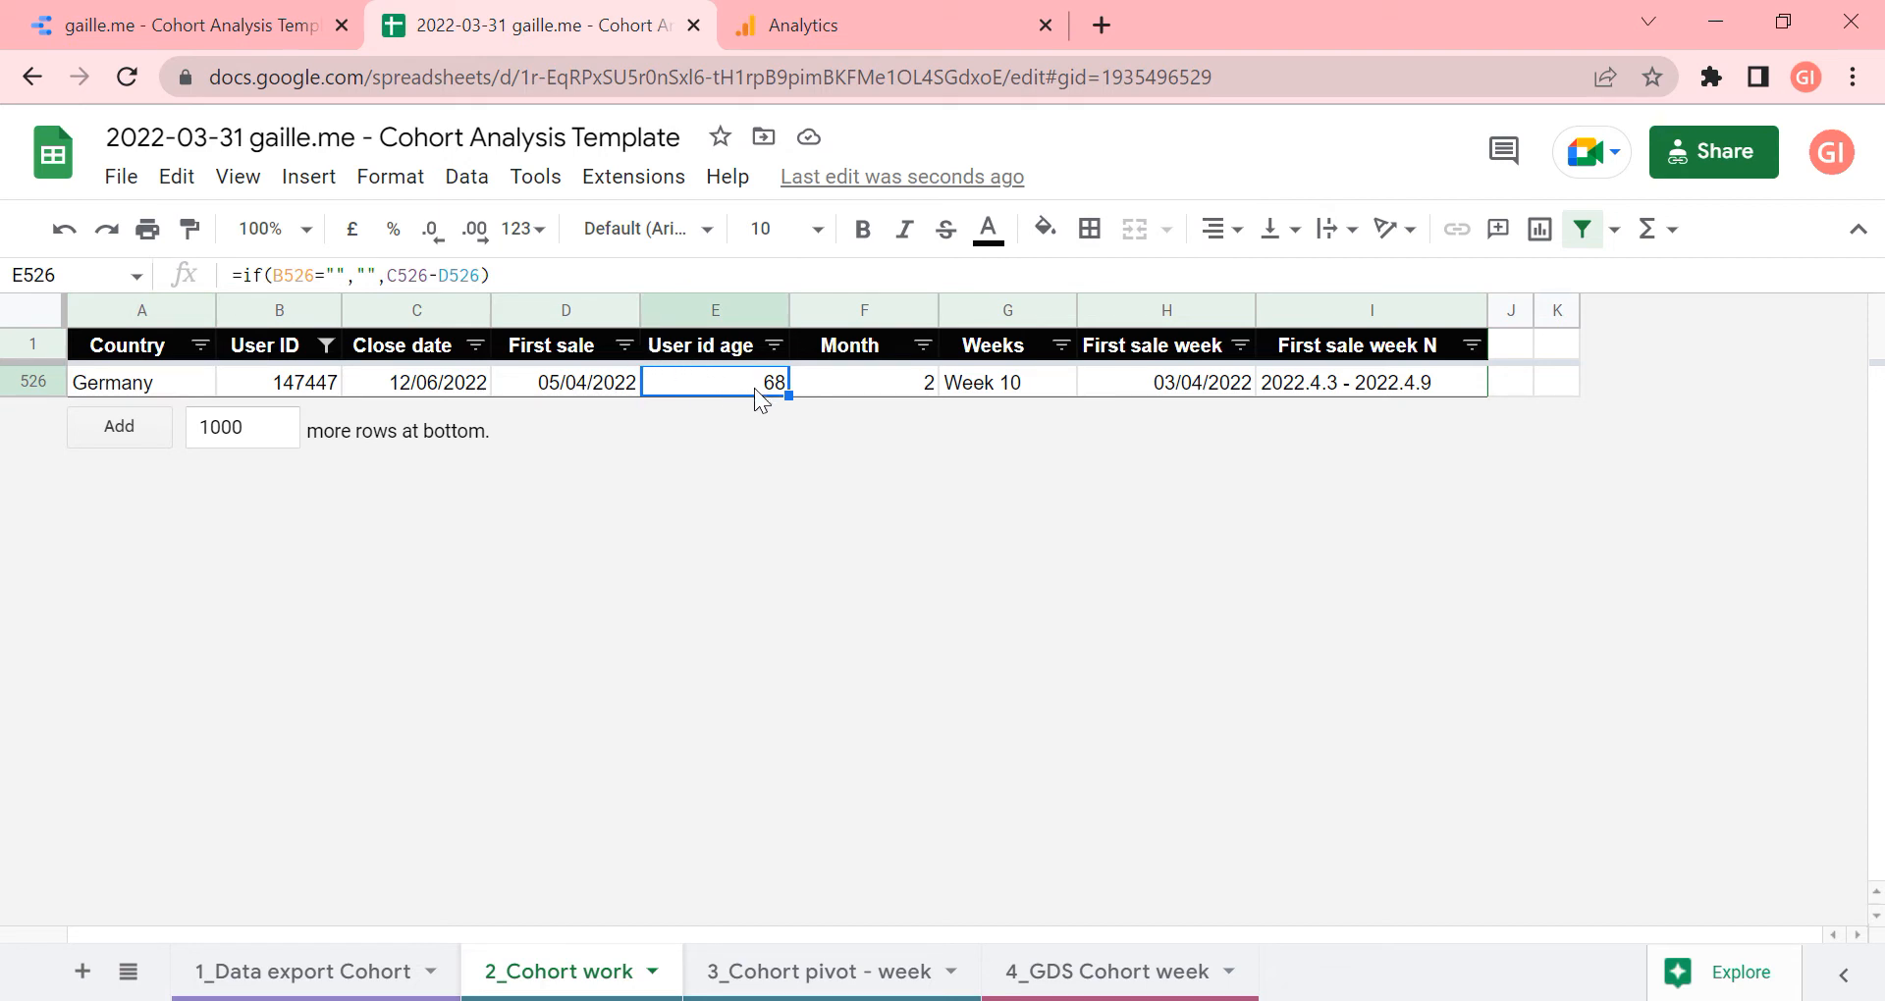
left_click(567, 390)
left_click(411, 392)
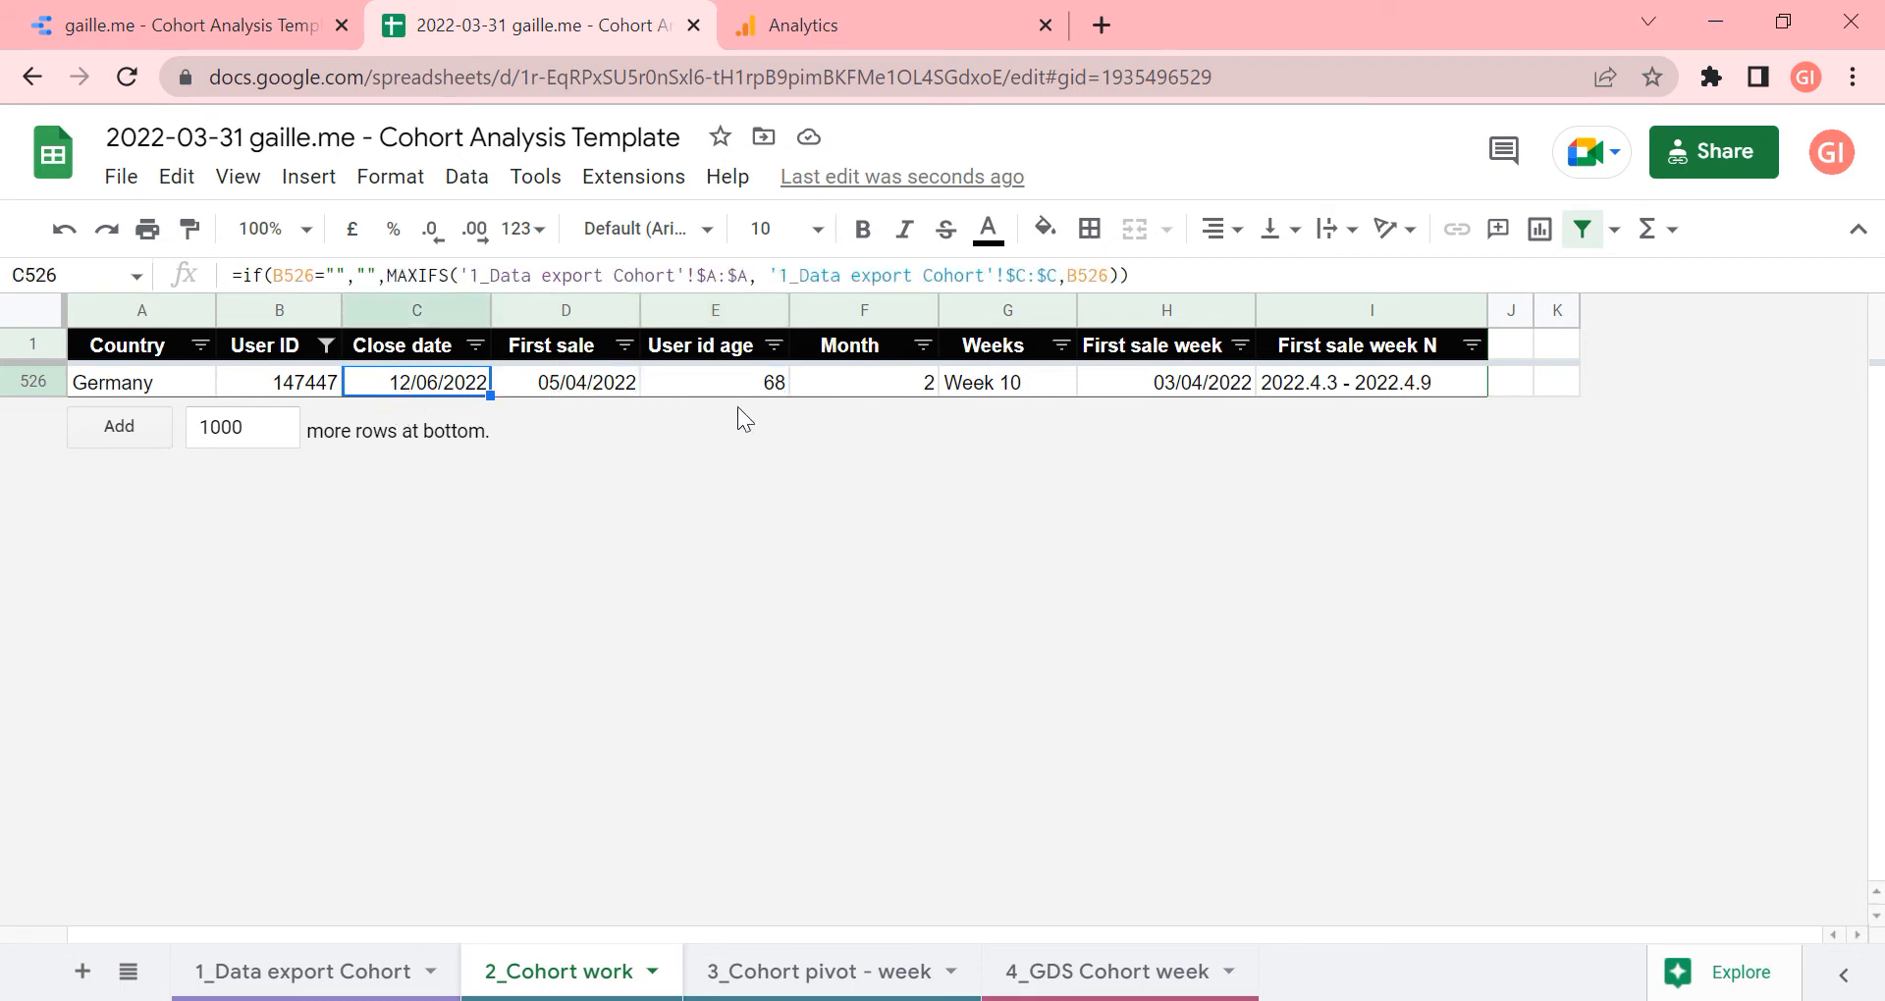
Examine how the Month formula in F526 and the Weeks formula in G526 derive from the User id age in E526
left_click(883, 396)
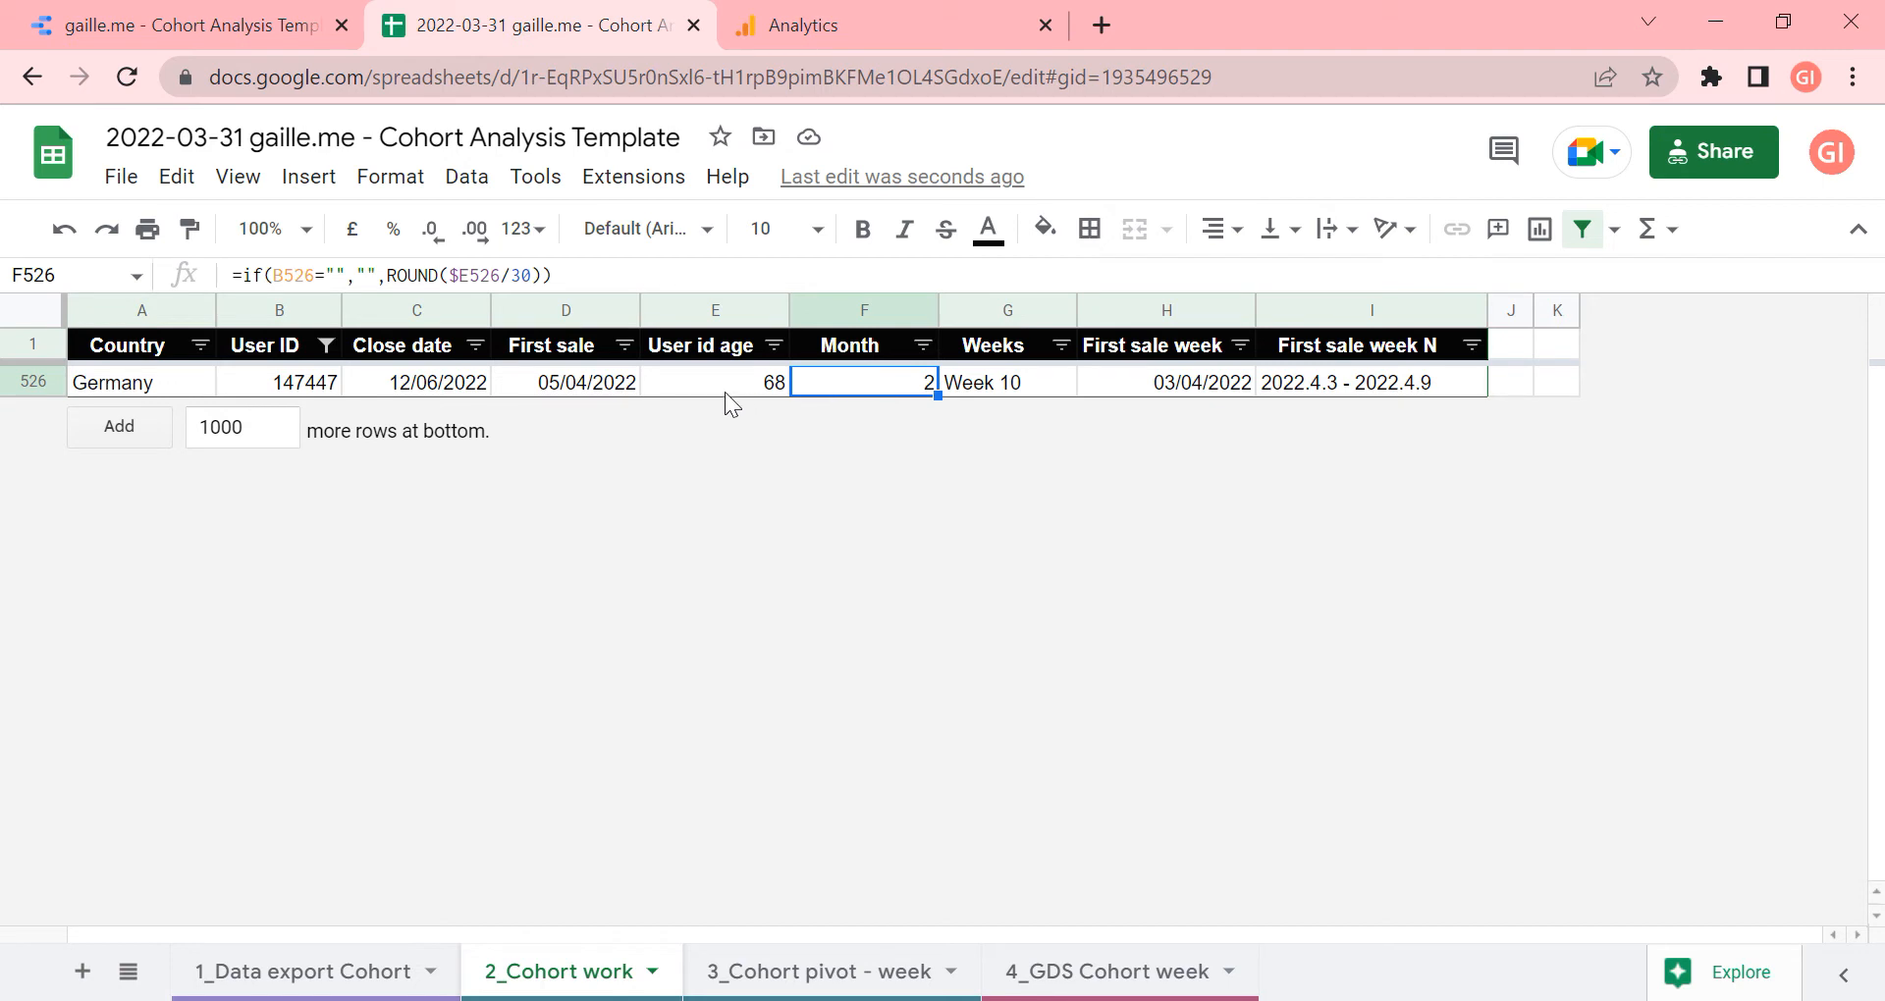
left_click(727, 393)
left_click(895, 382)
left_click(967, 385)
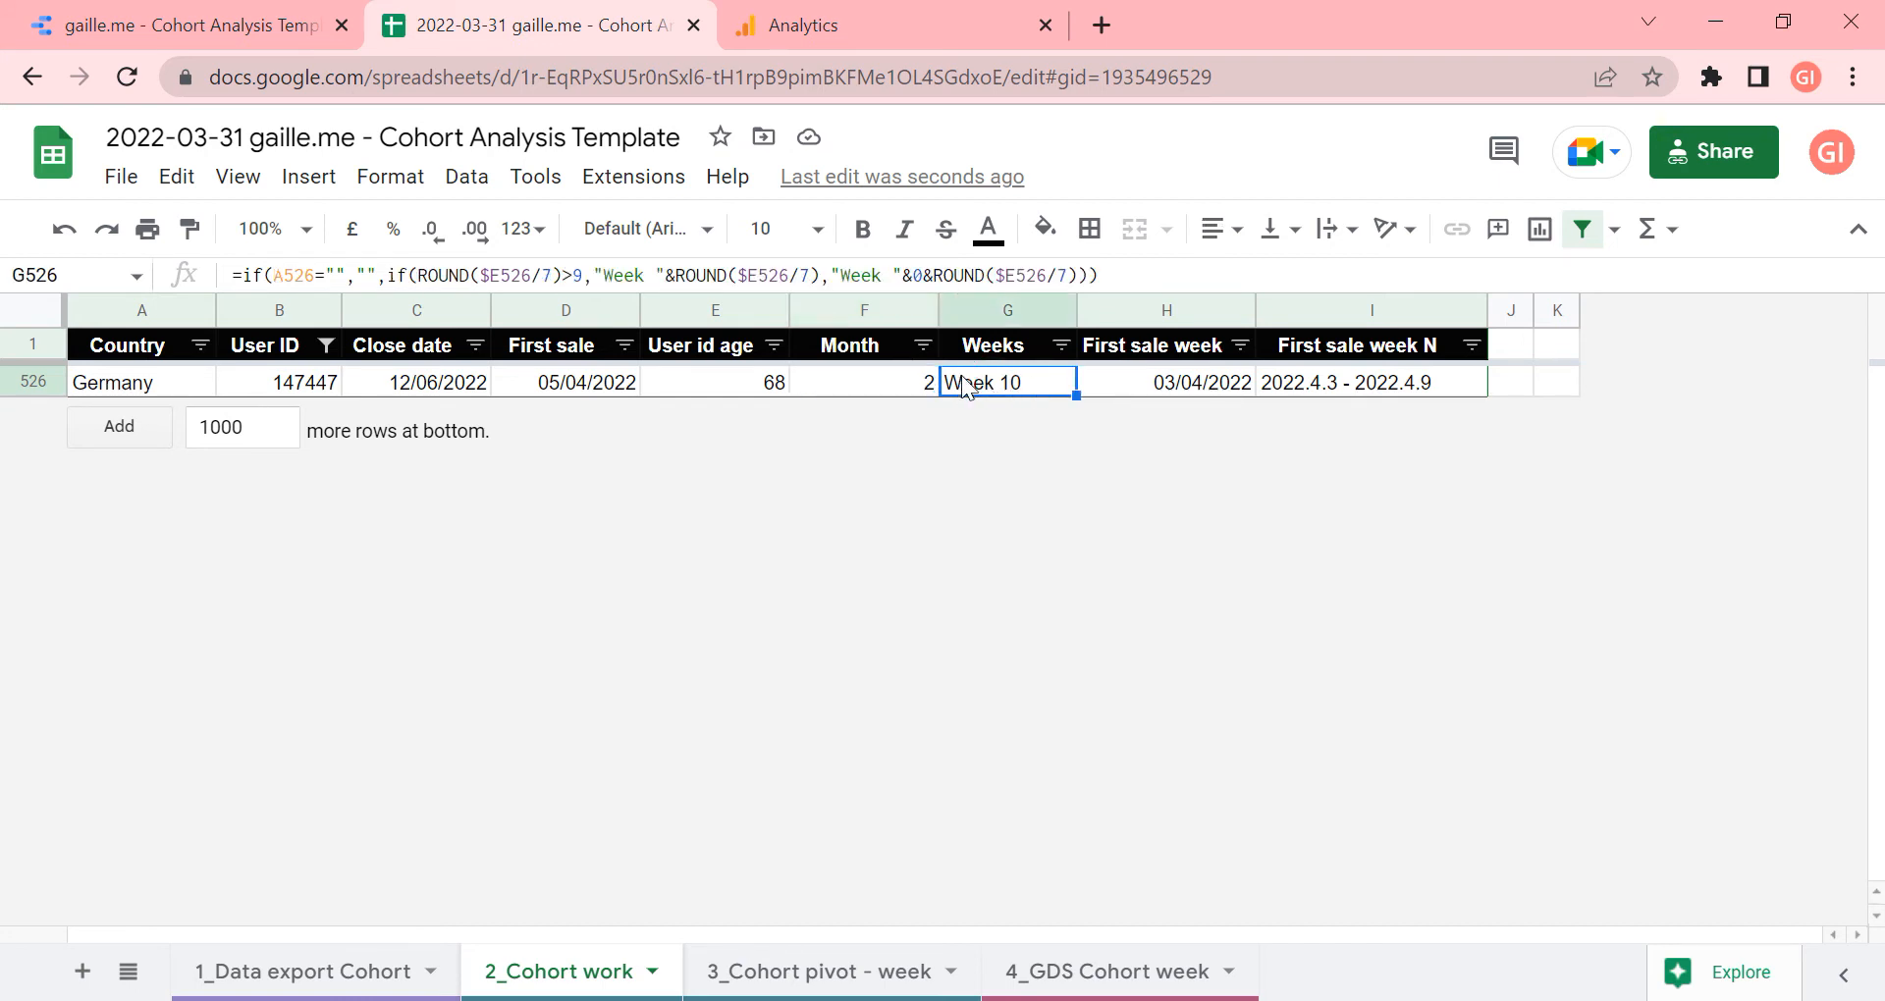
left_click(703, 393)
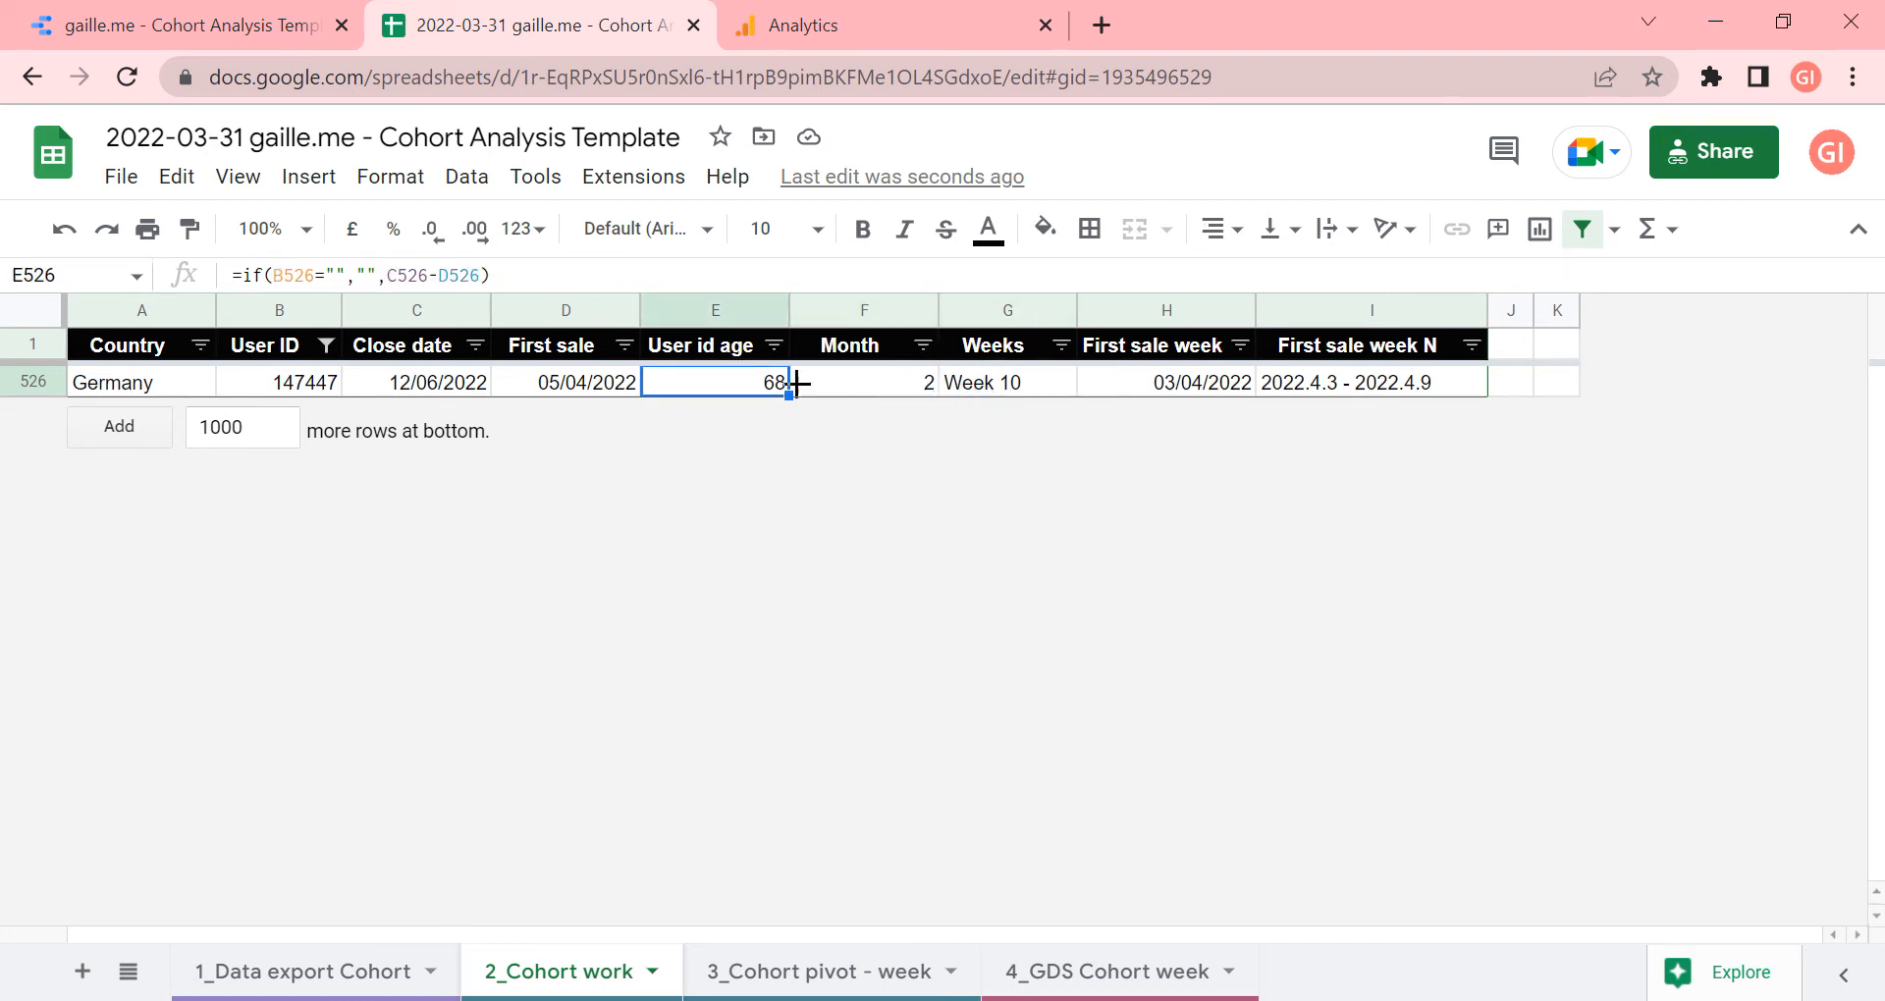
Reset the User ID filter in 2_Cohort work so that all values are selected
left_click(991, 387)
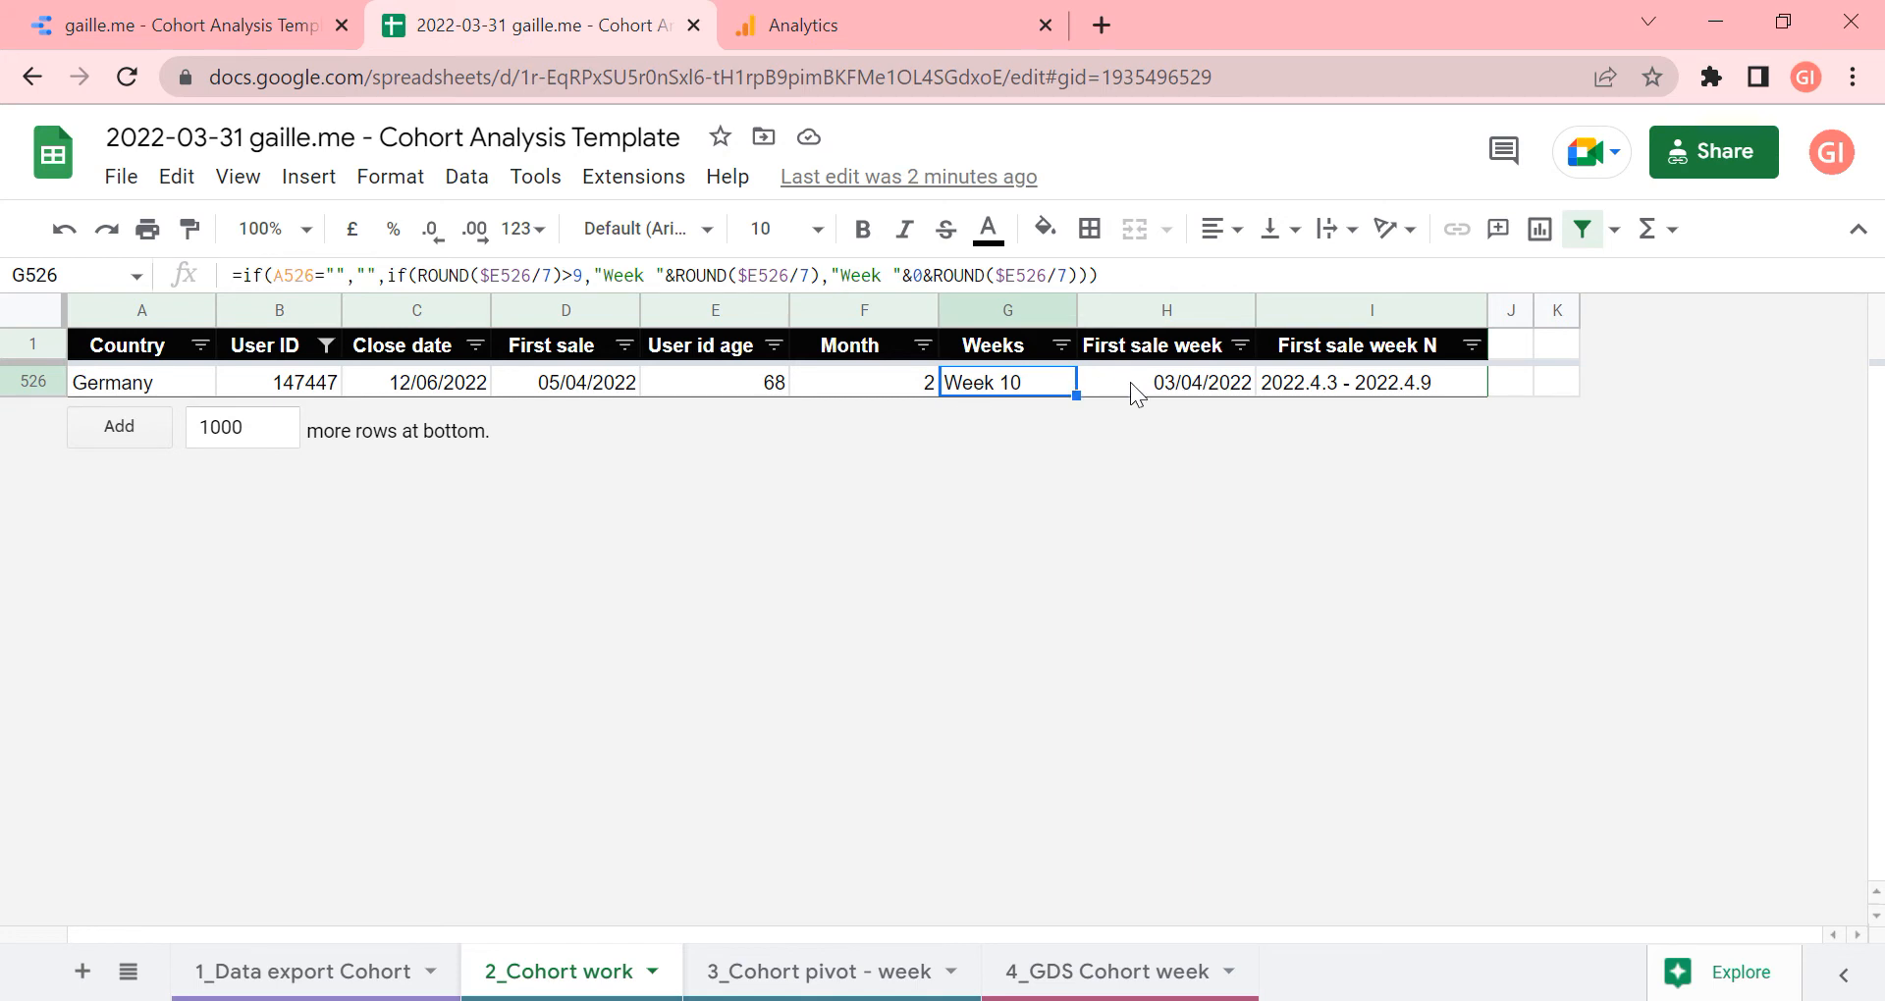
left_click(1153, 350)
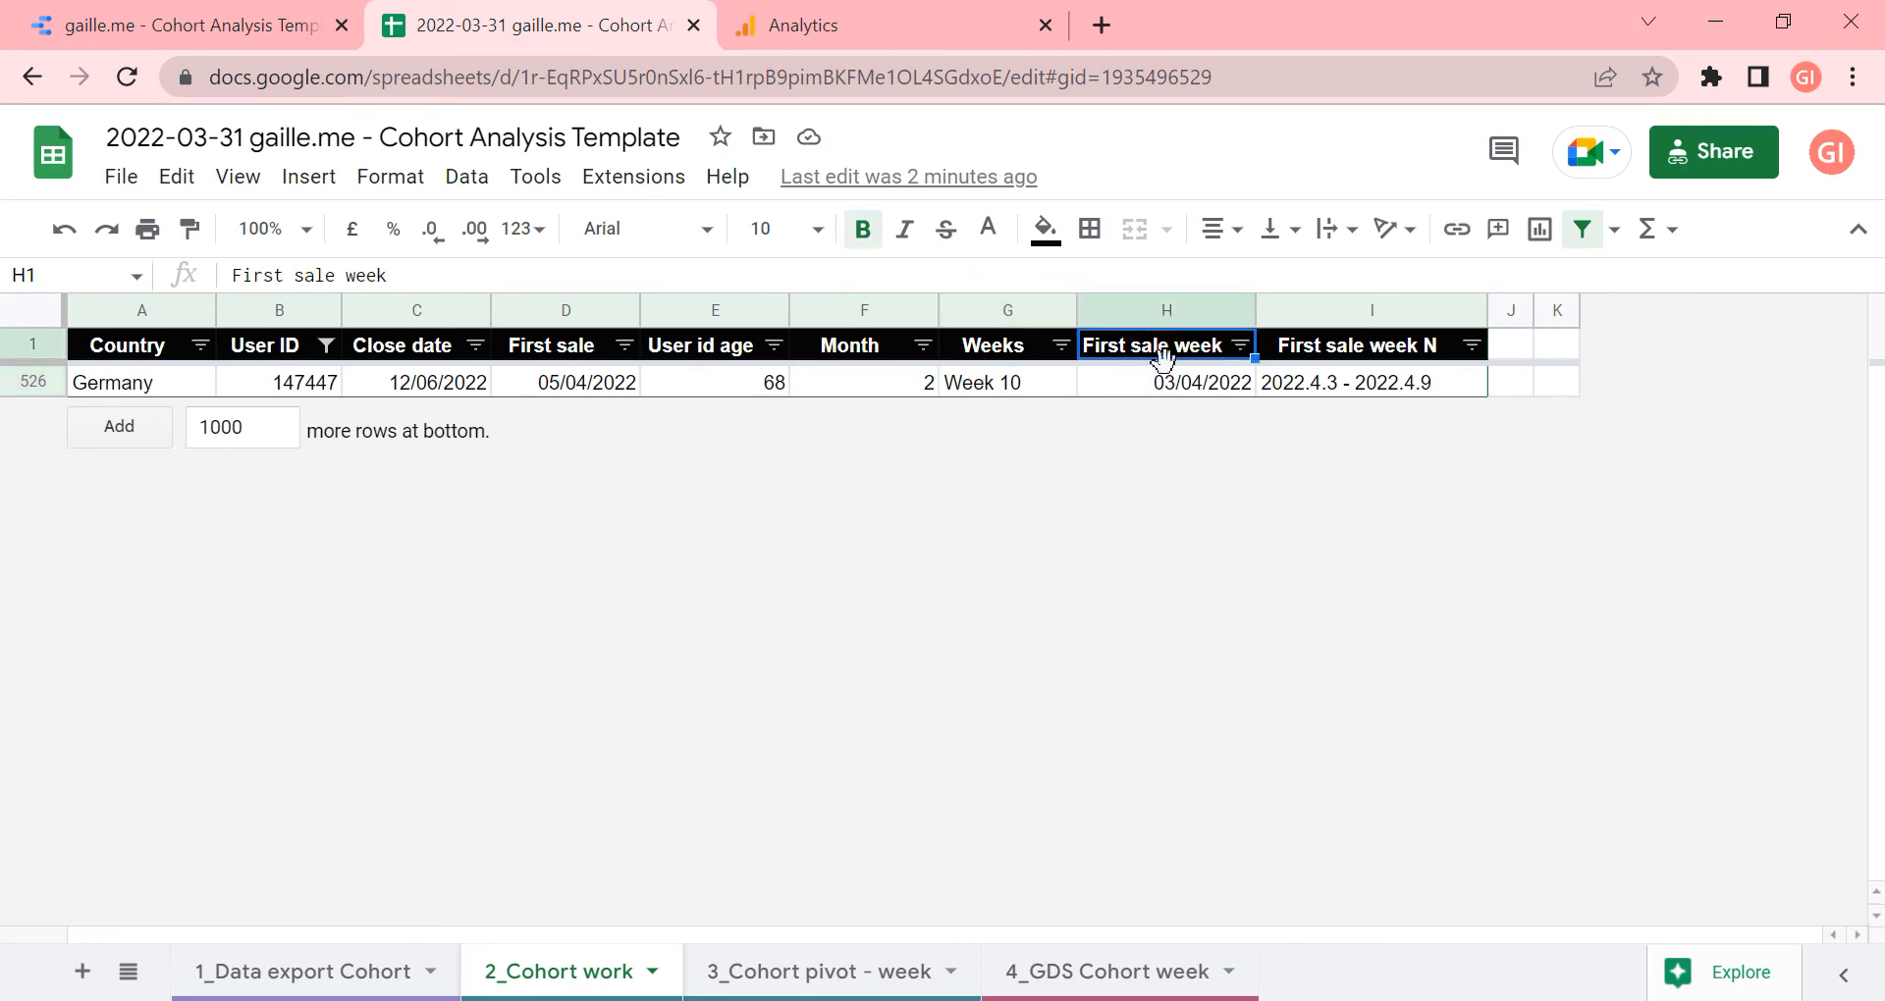
left_click(327, 345)
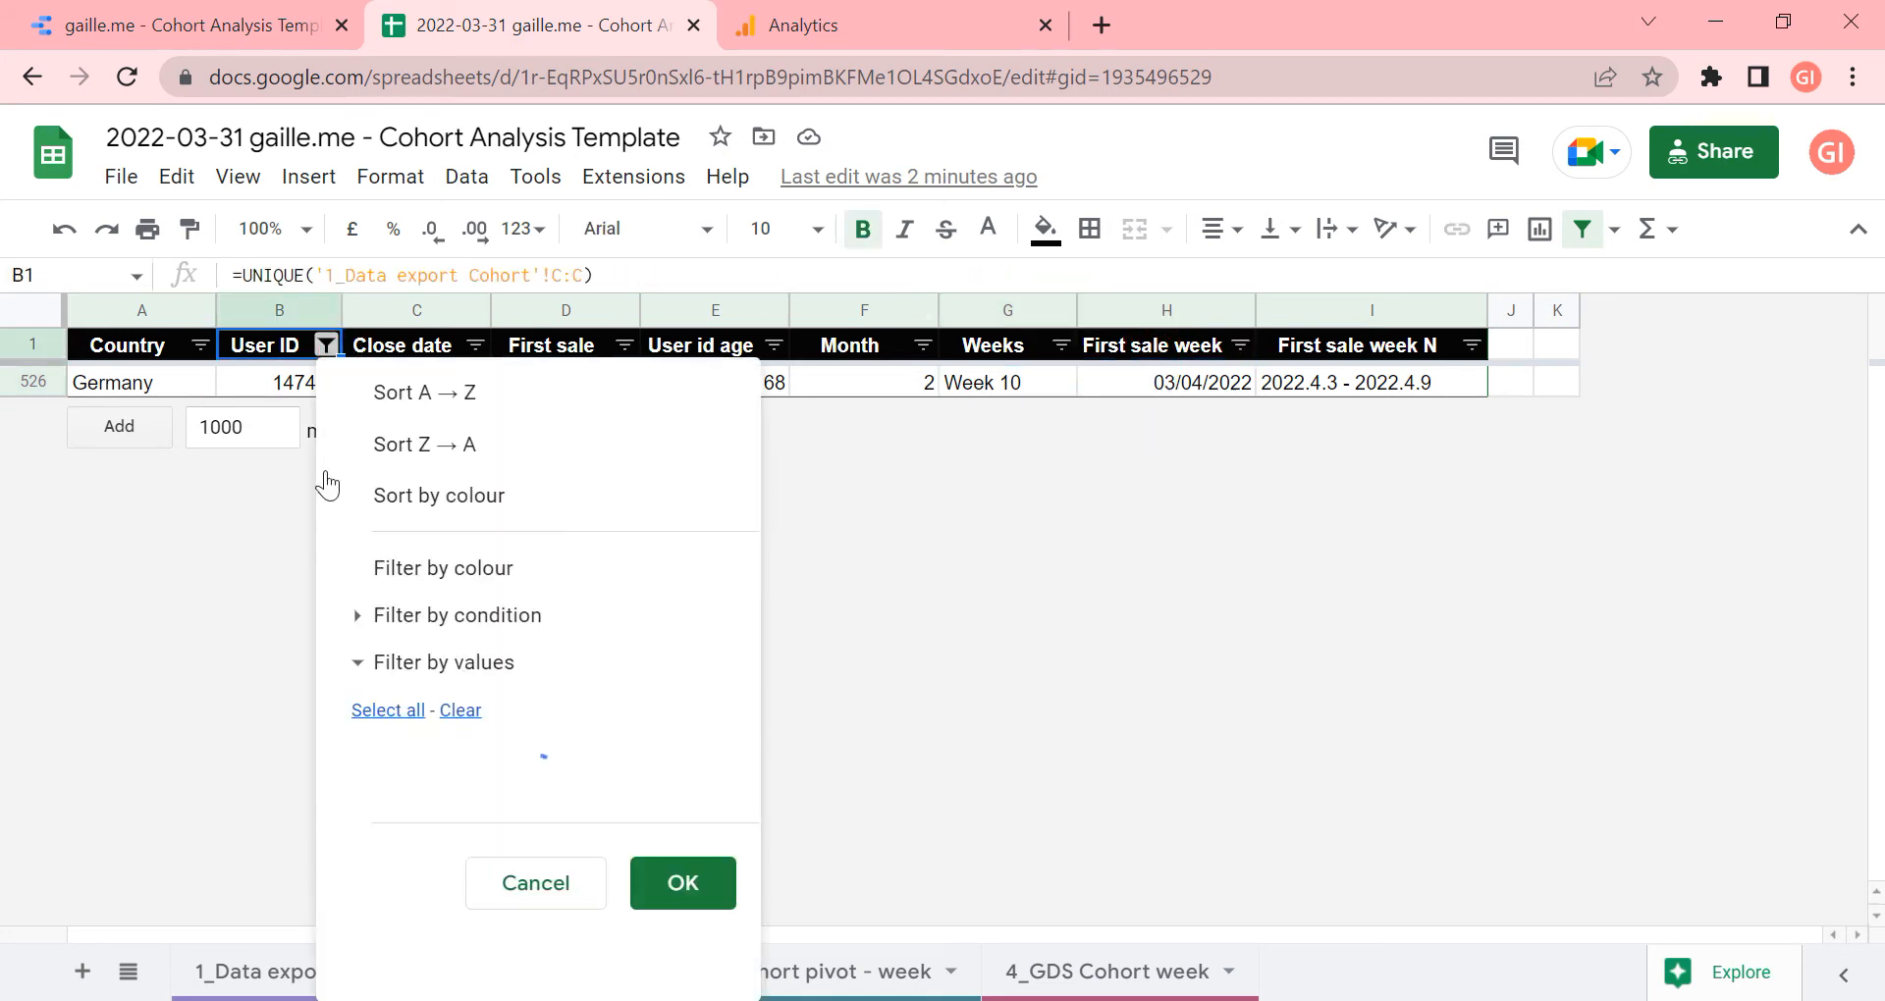
left_click(425, 718)
scroll(733, 786, "down", 1)
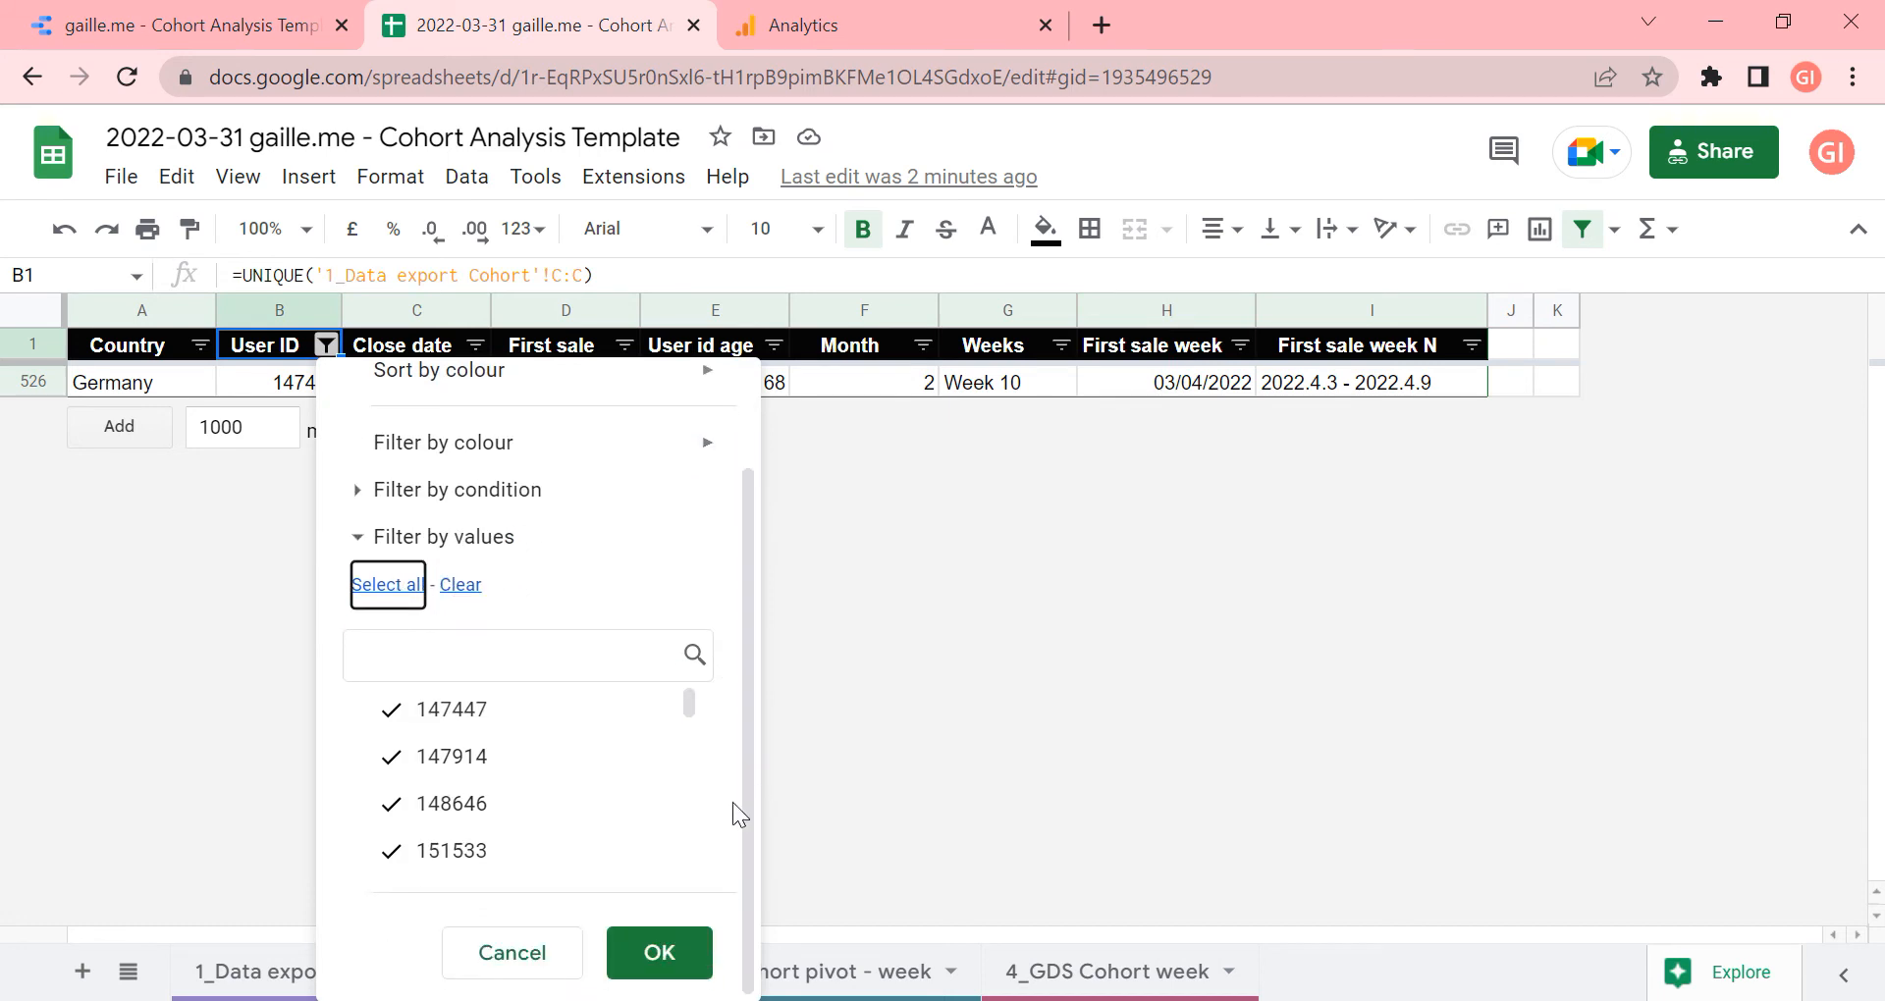
left_click(648, 952)
Inspect the full weekday-based First sale week formula in H526 and the First sale week N formula in I526
left_click(1146, 381)
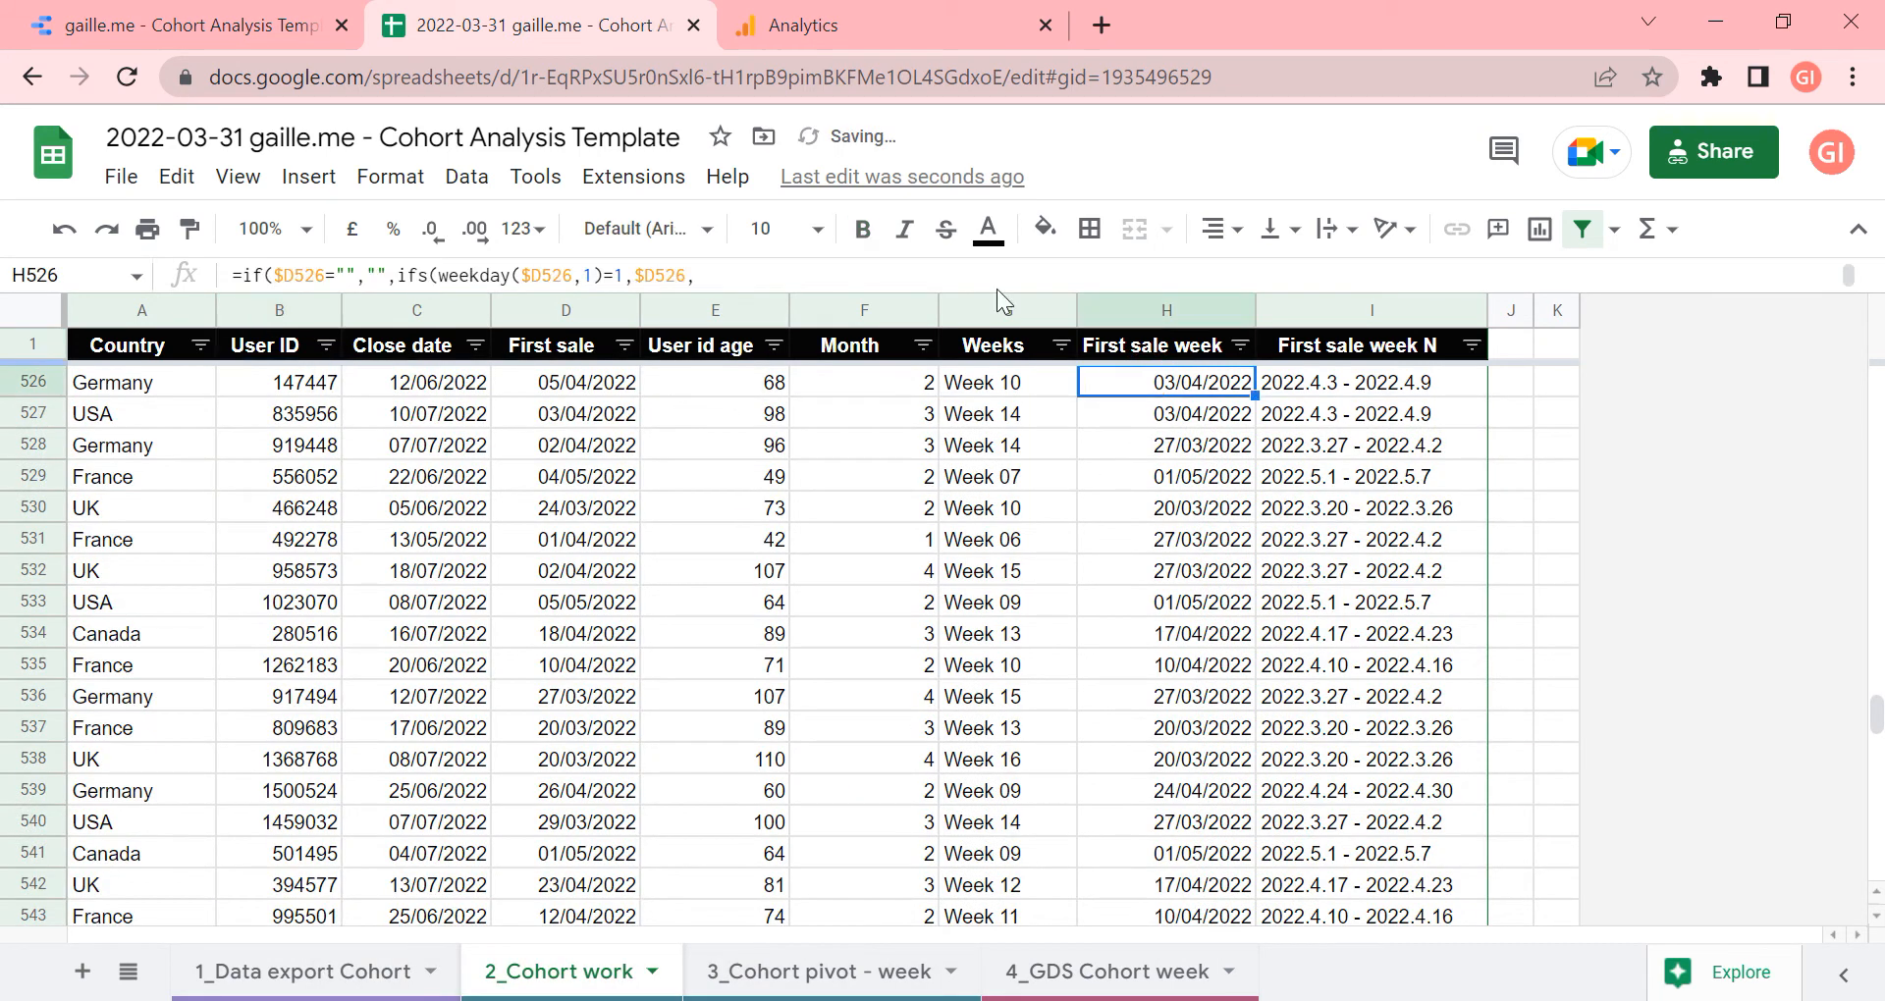
left_click_drag(944, 292, 910, 516)
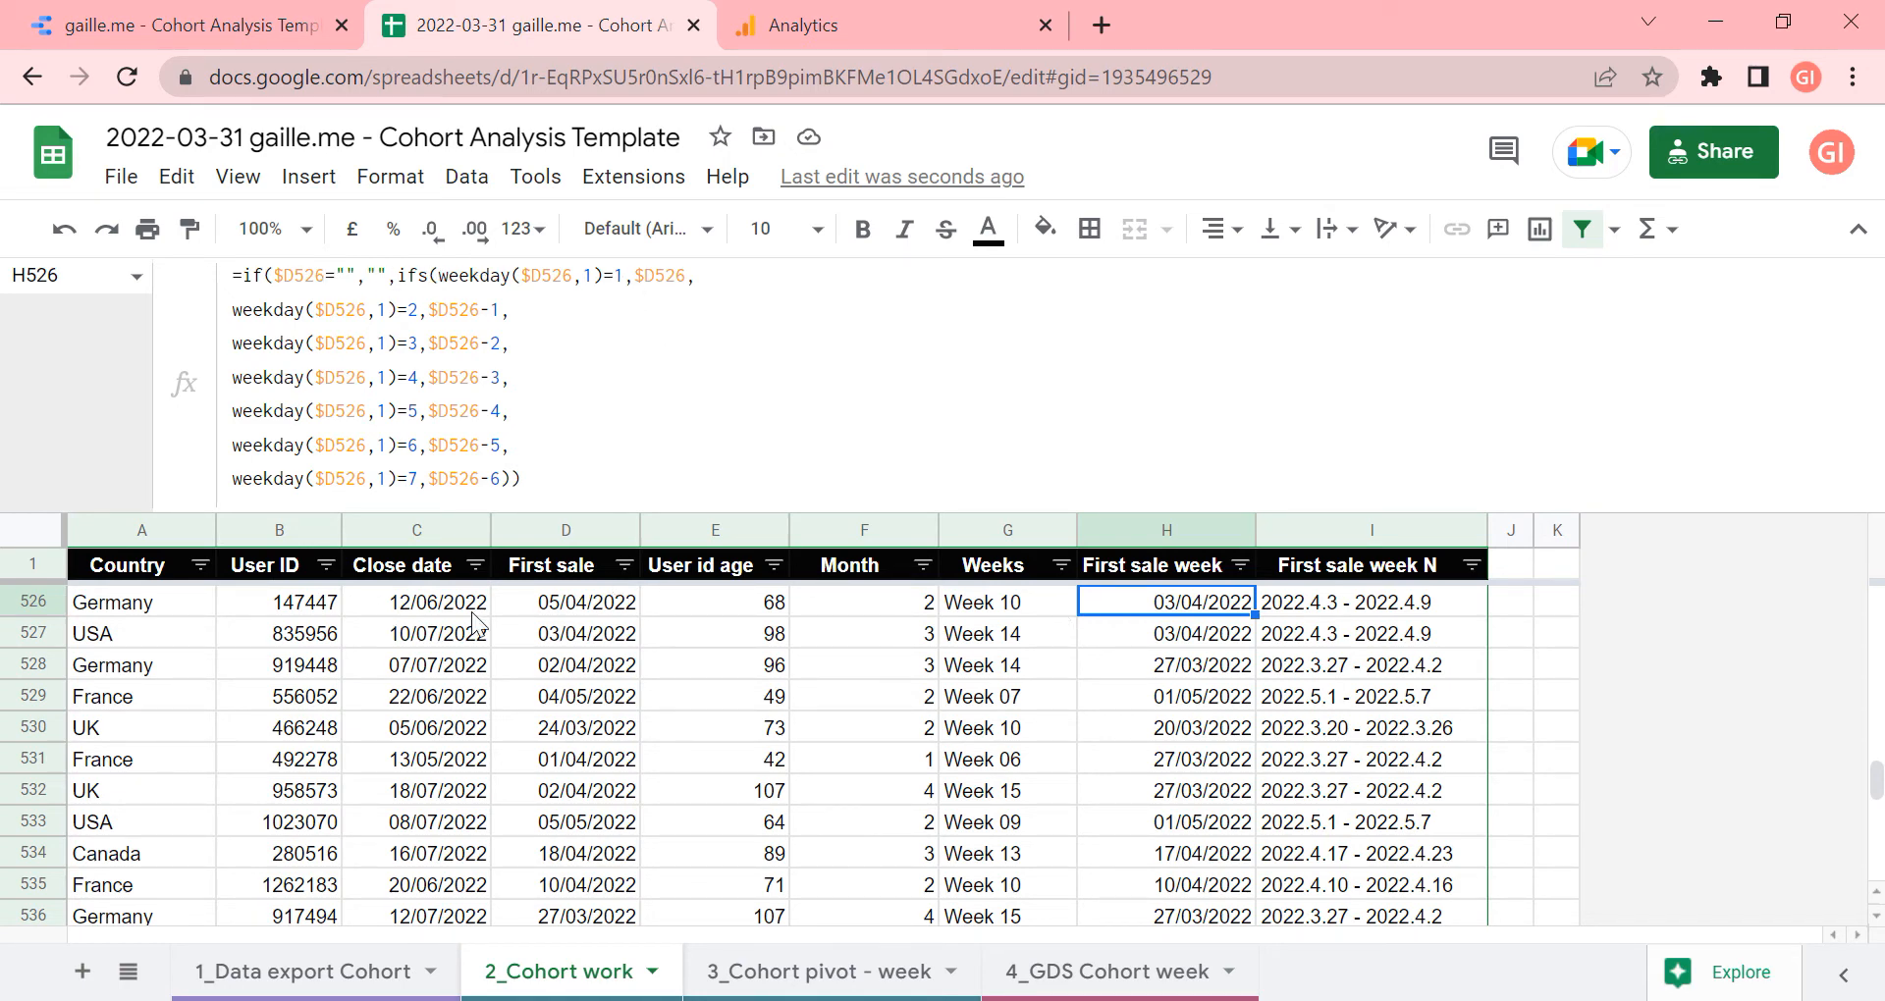
left_click(1214, 605)
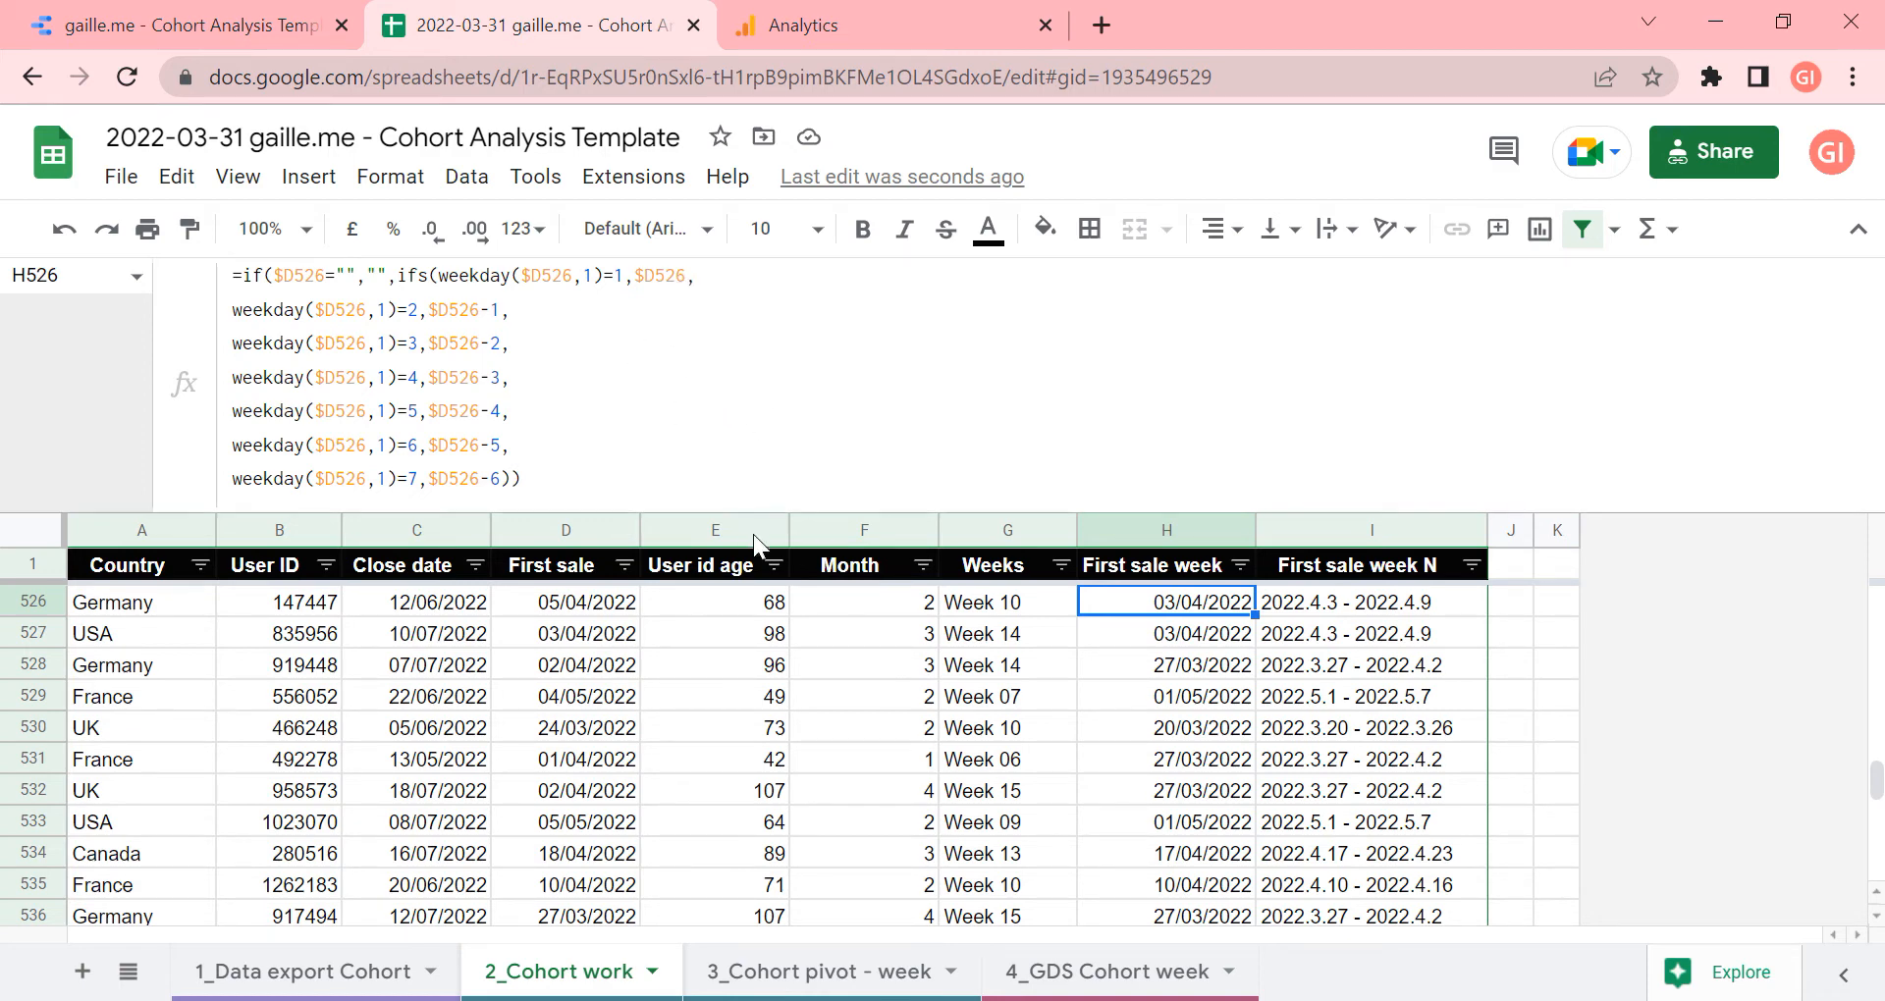
left_click(1204, 503)
left_click_drag(1195, 511, 1200, 249)
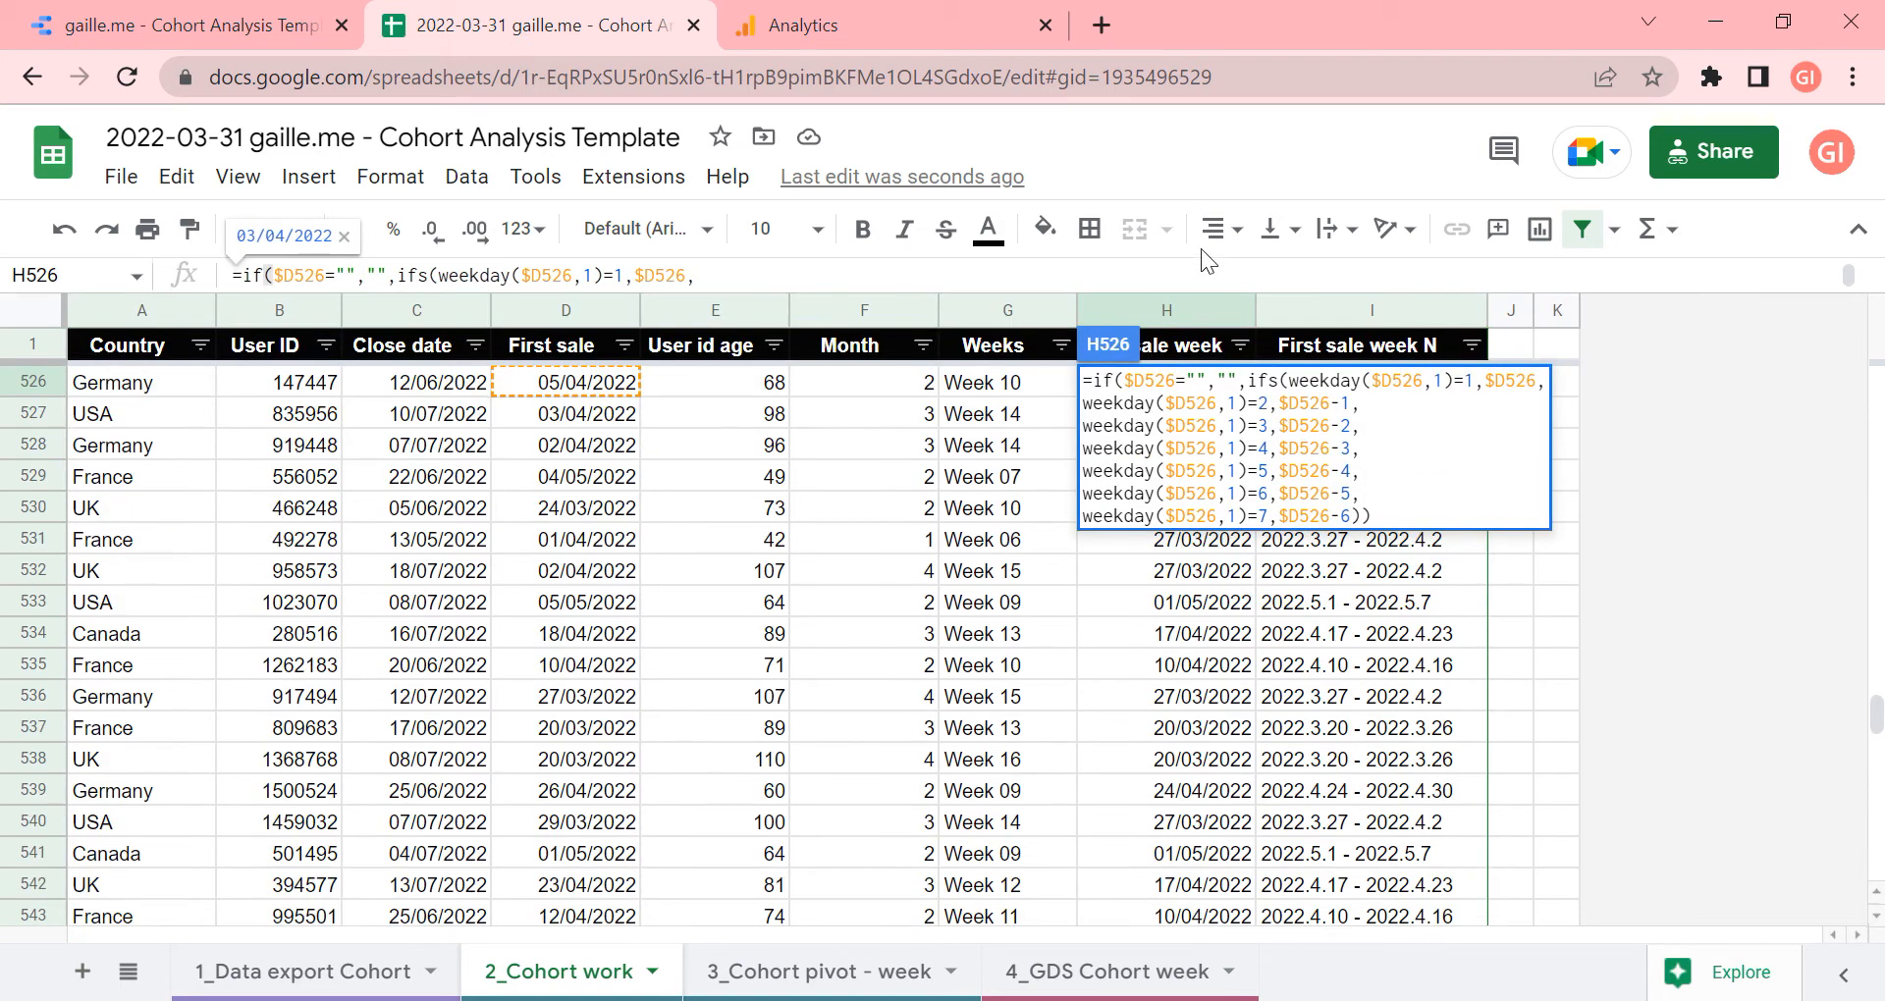
key("Escape")
left_click(1382, 393)
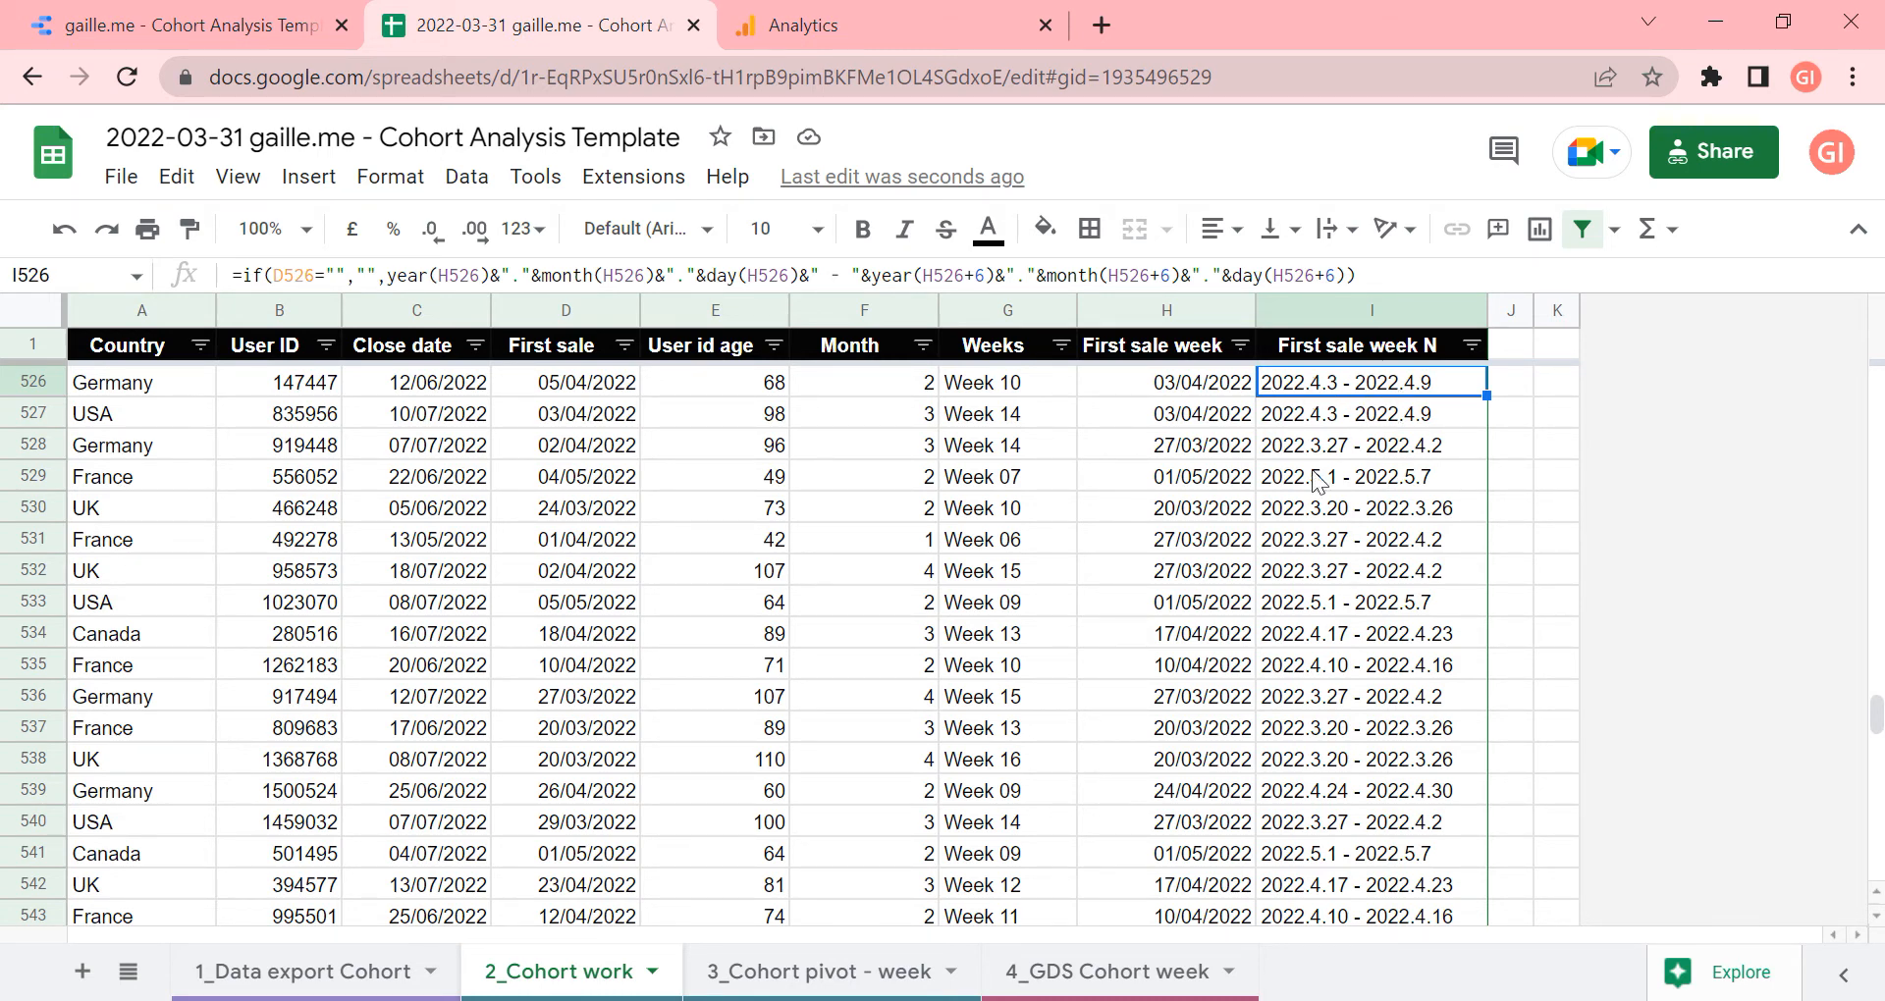
left_click(765, 478)
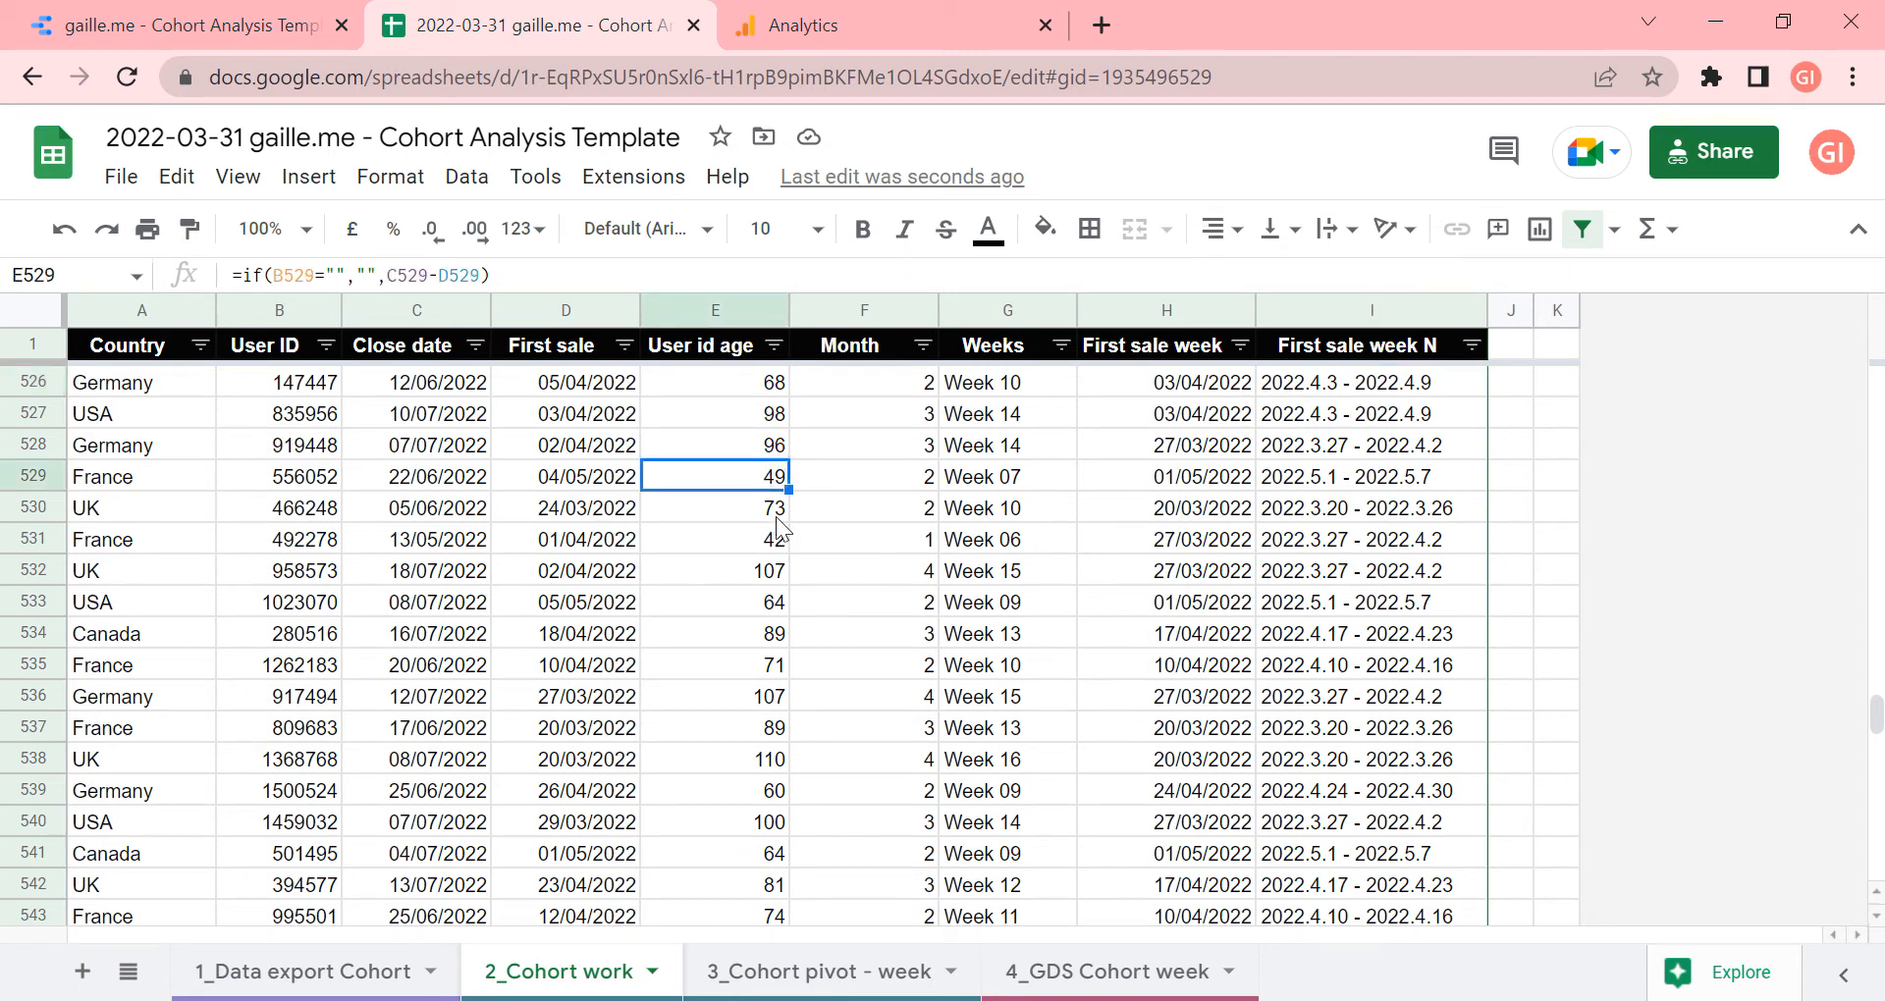
Reset the User ID filter in 1_Data export Cohort to all values and return to the User ID header in 2_Cohort work
left_click(815, 972)
left_click(624, 974)
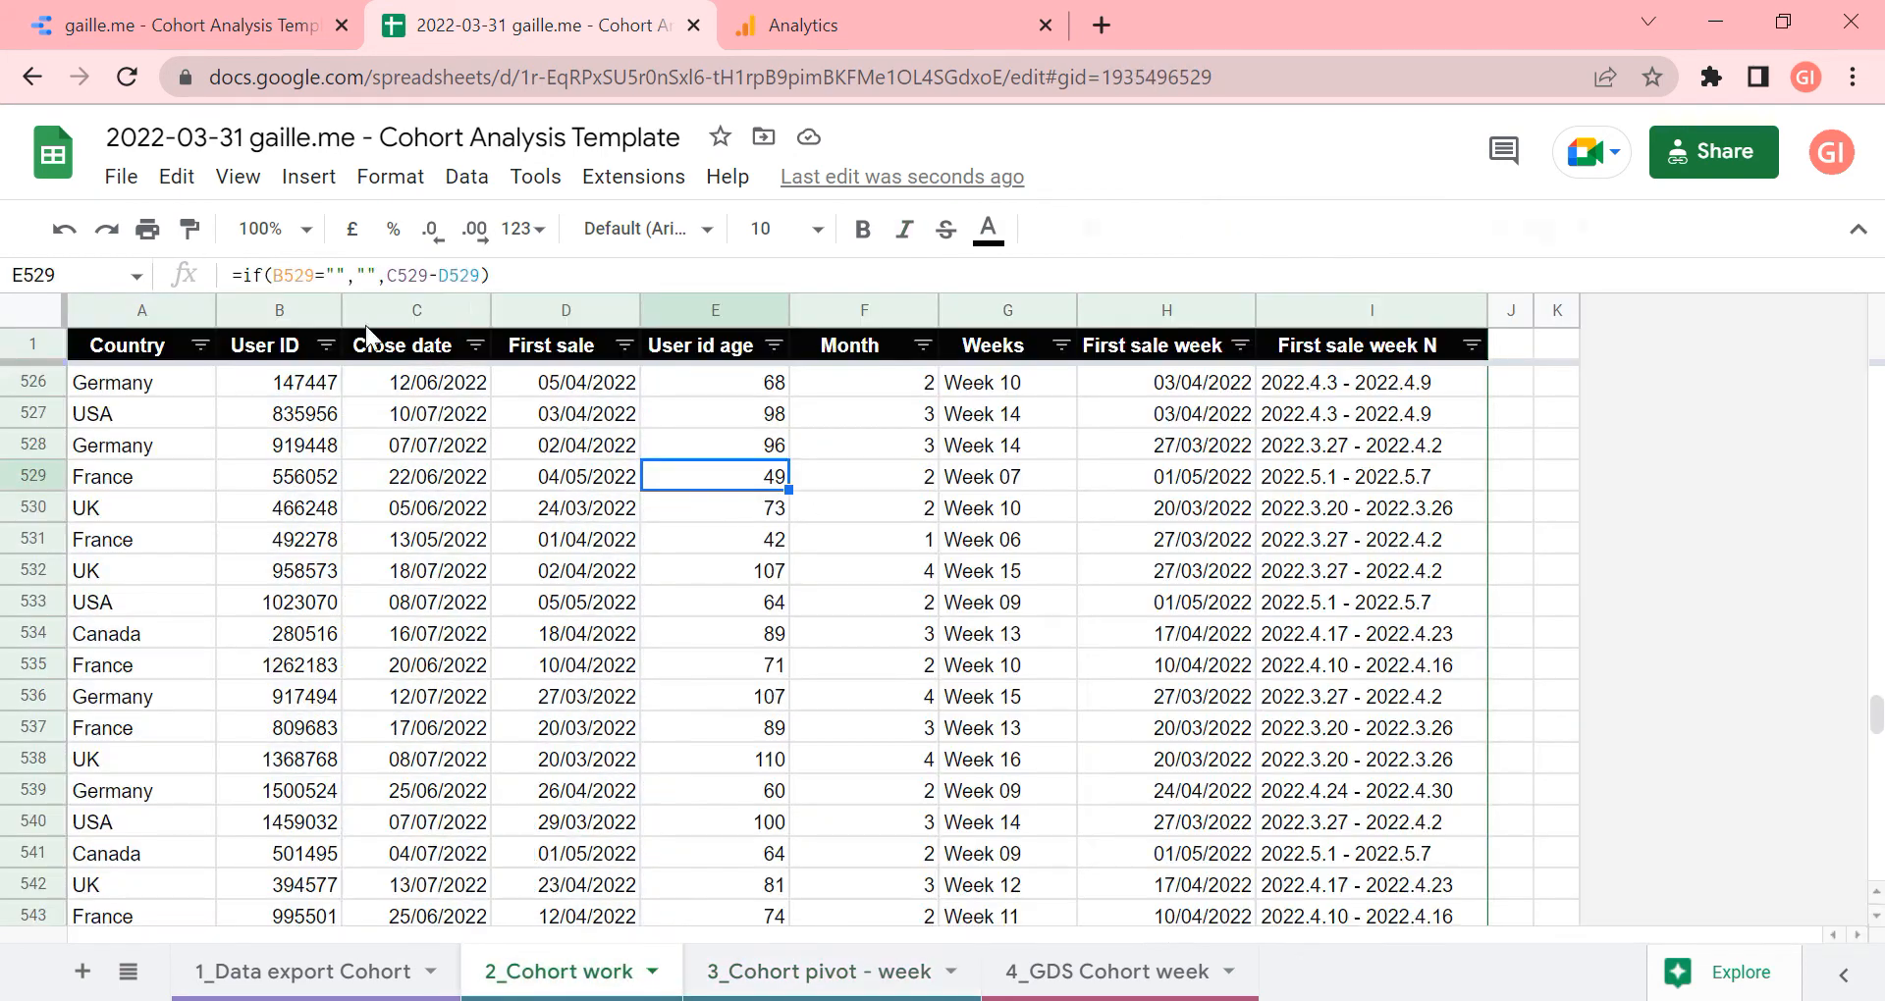
left_click(306, 972)
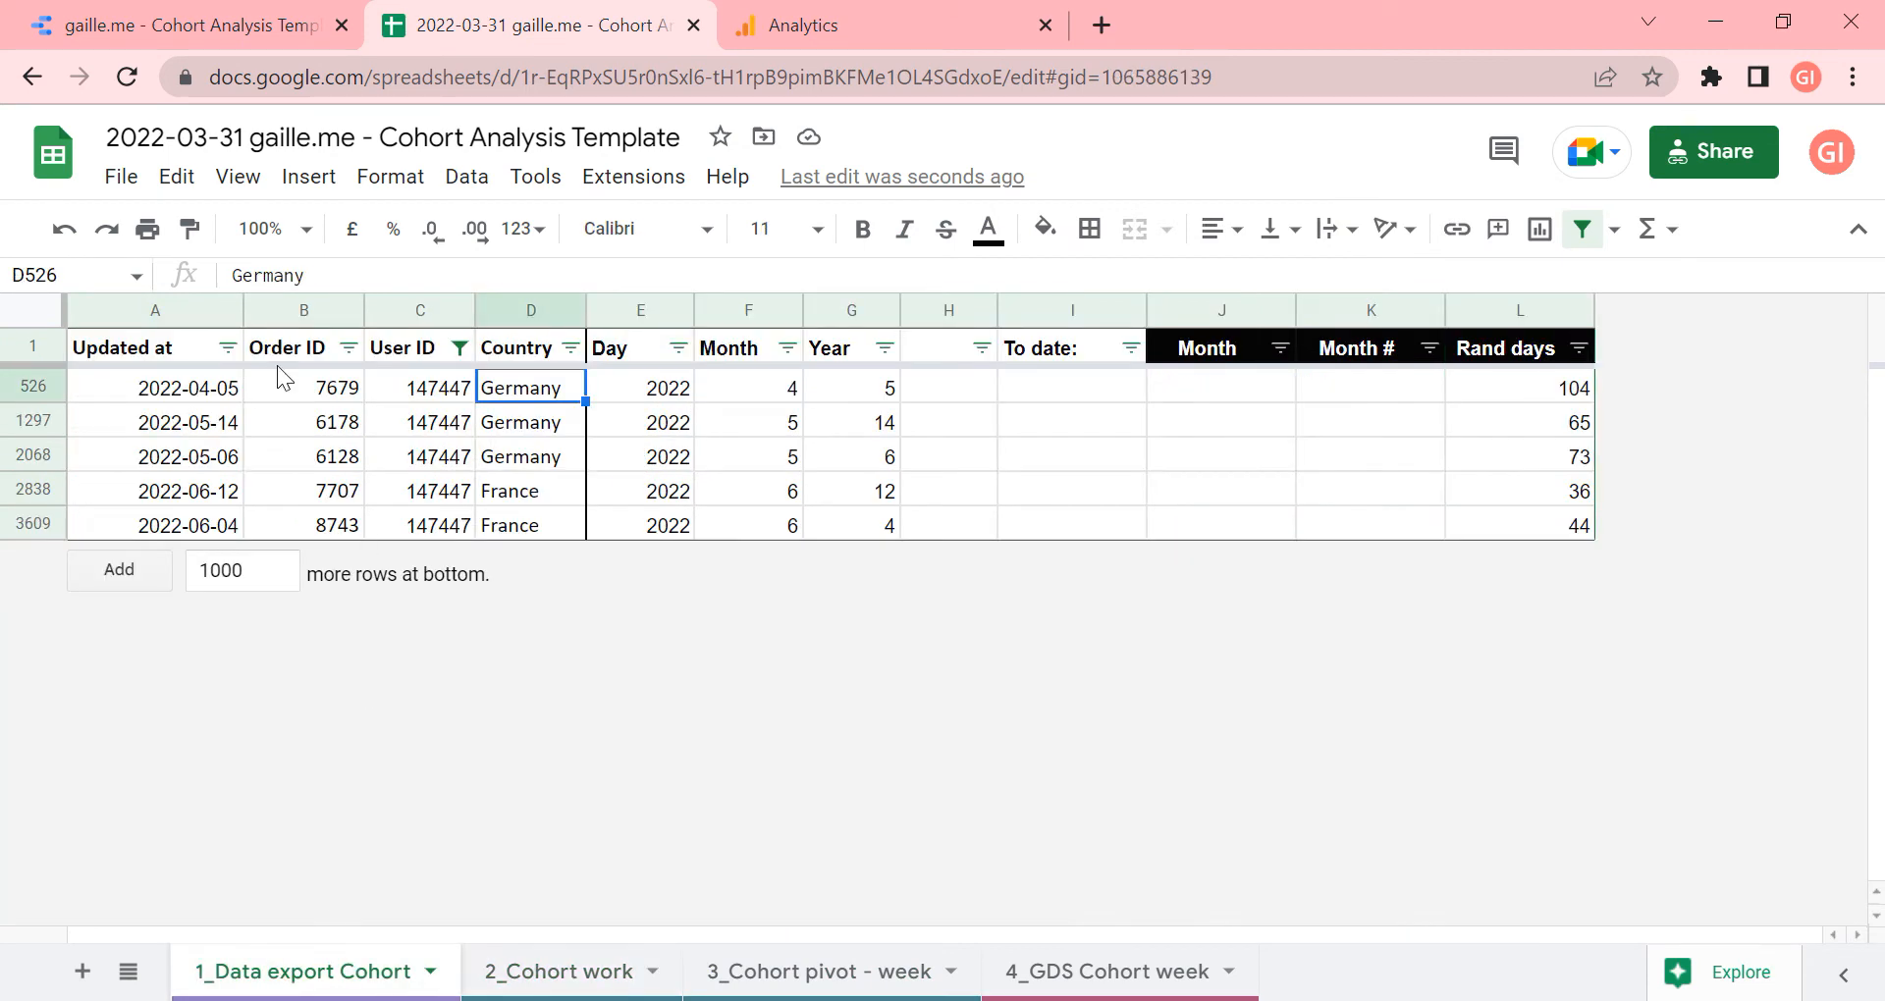
left_click(458, 347)
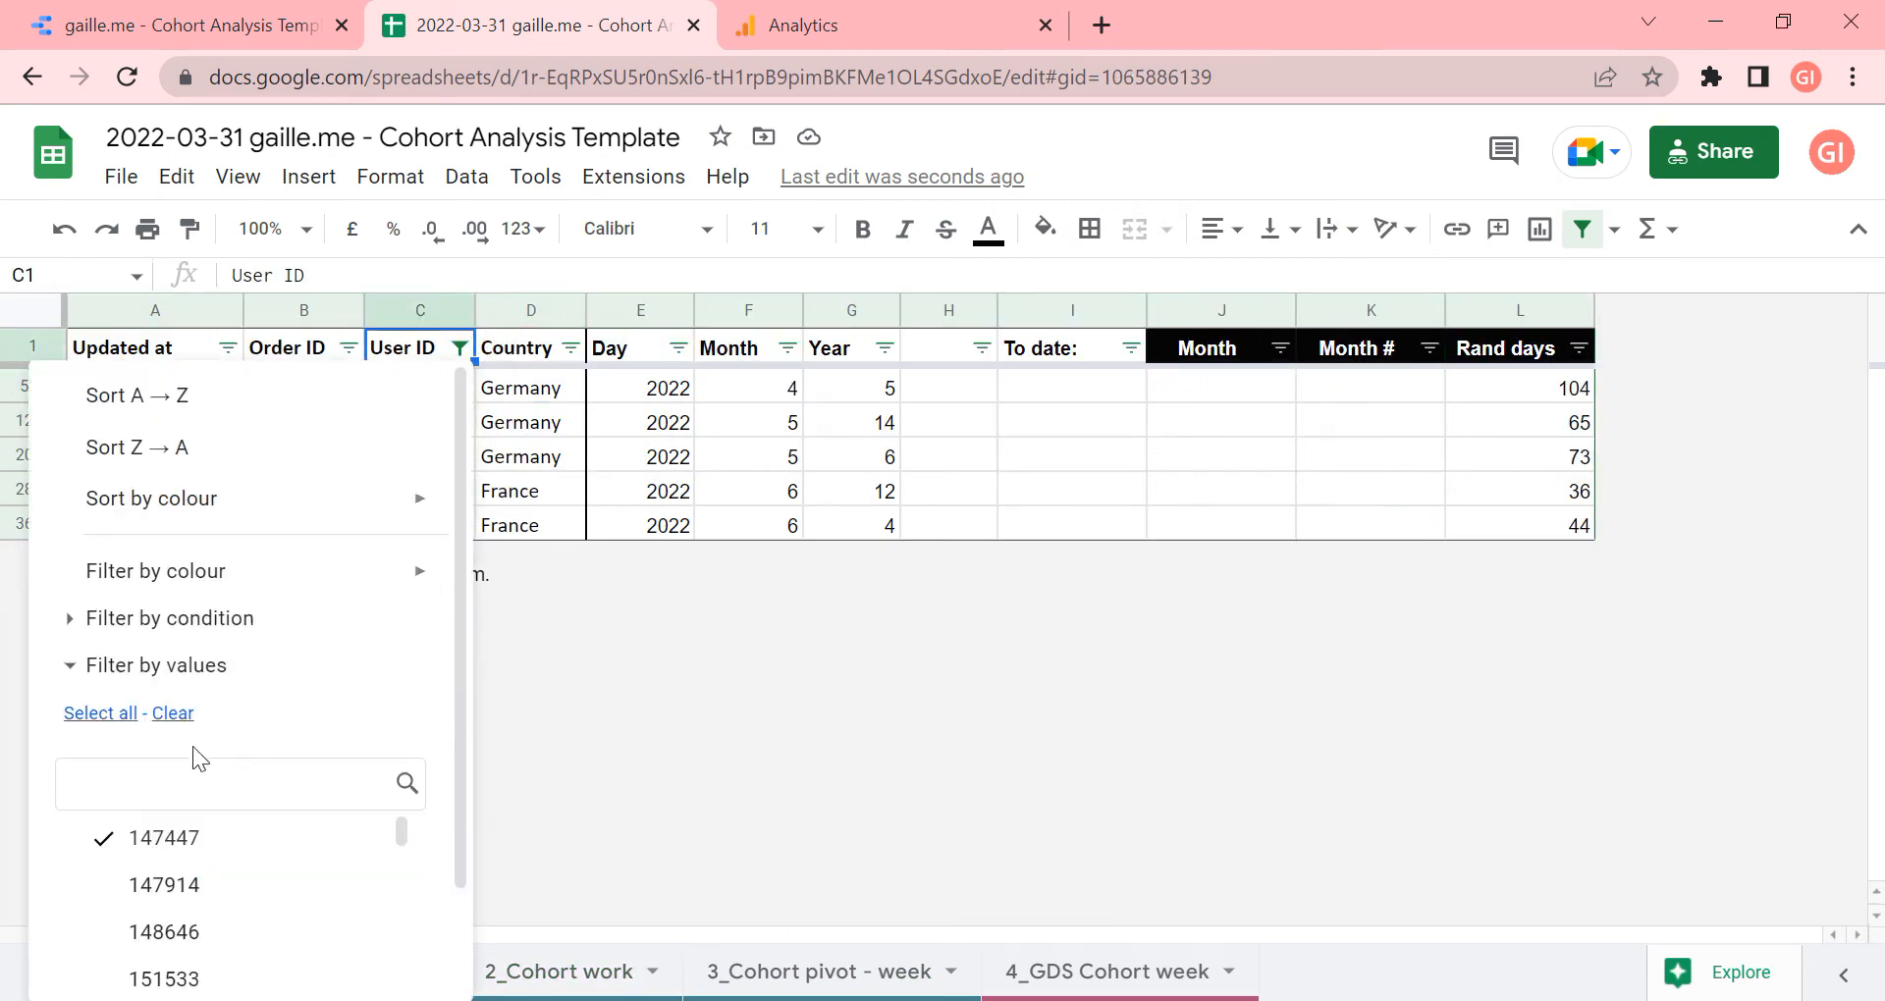
left_click(101, 713)
scroll(245, 834, "down", 2)
left_click(373, 955)
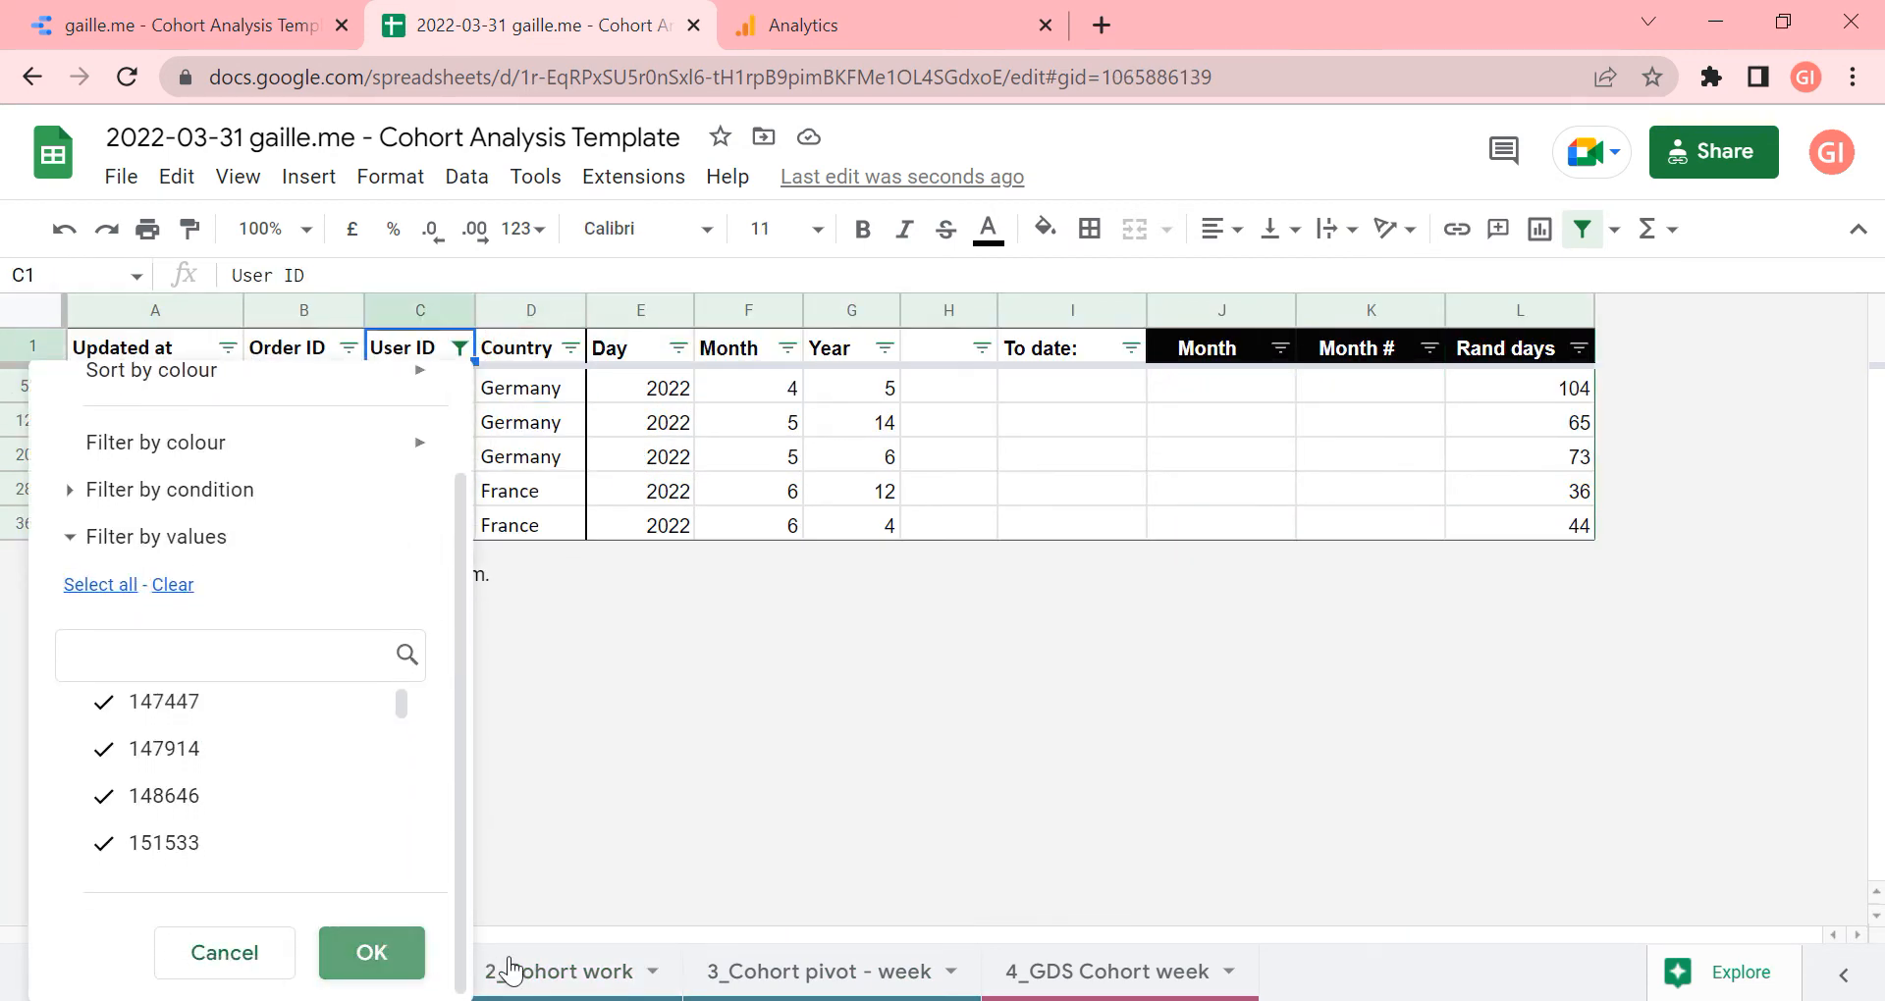
left_click(560, 972)
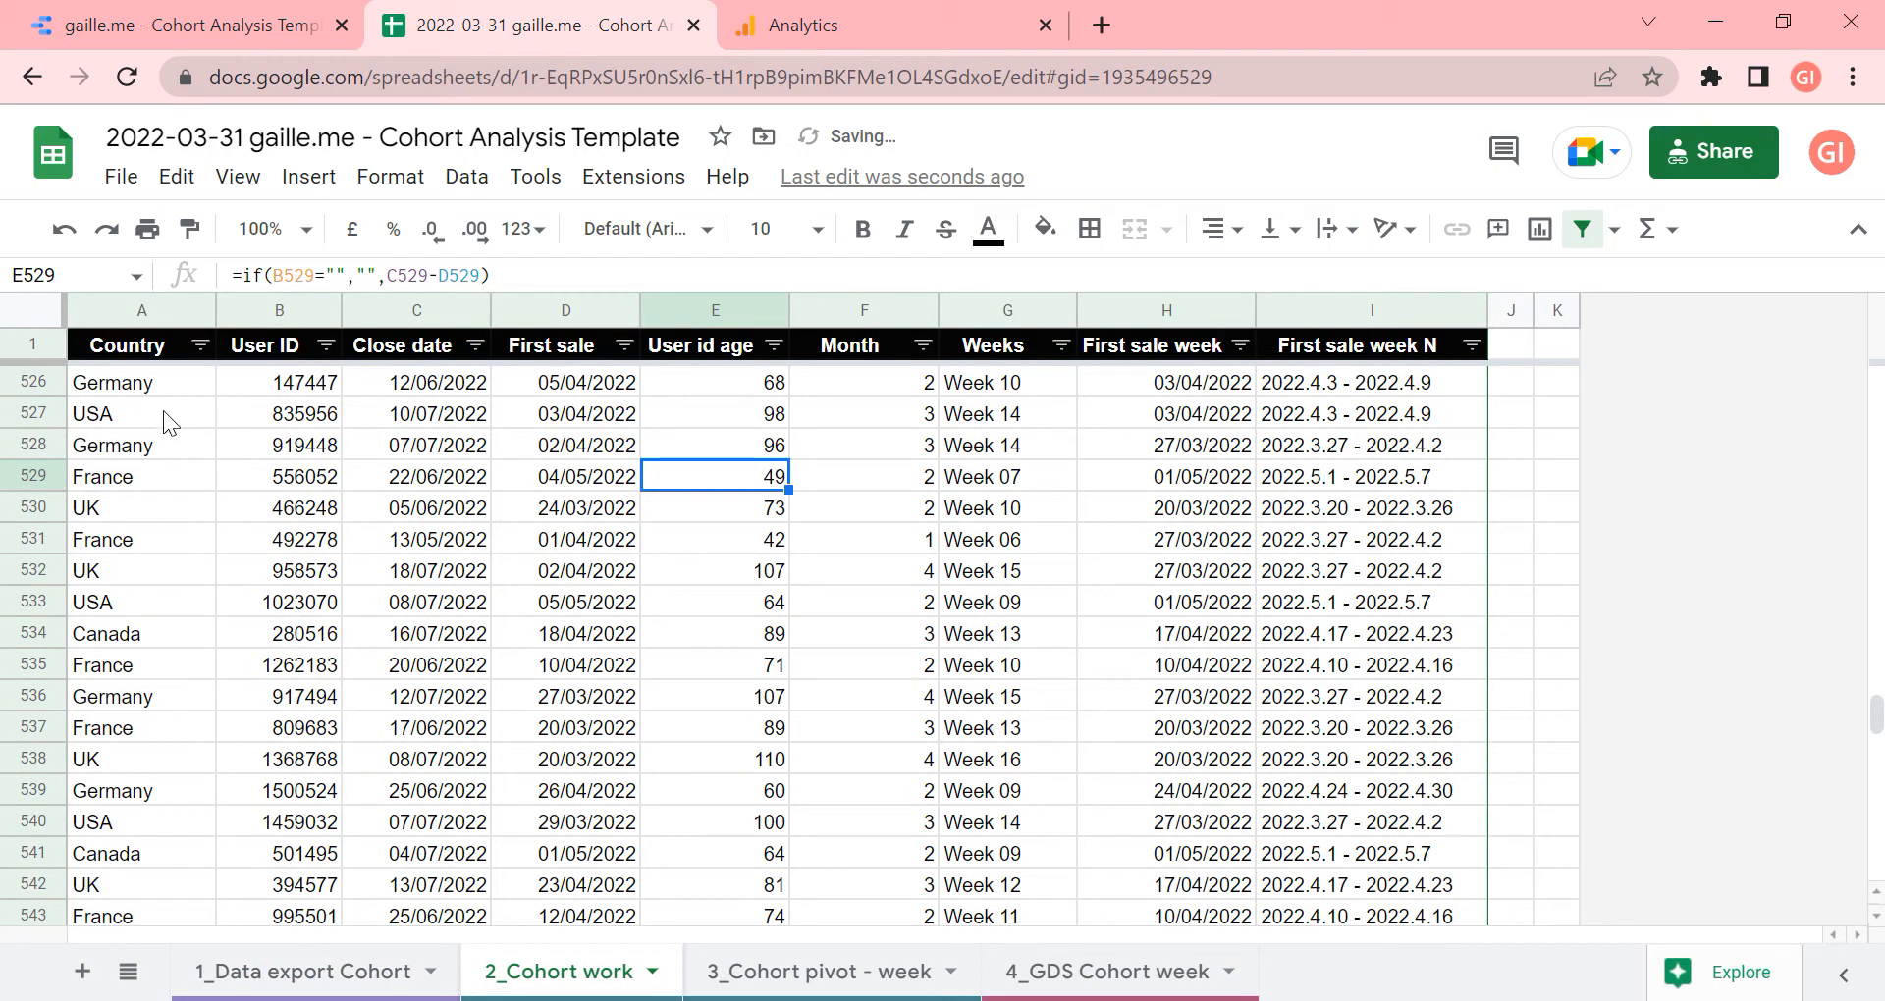
left_click(294, 349)
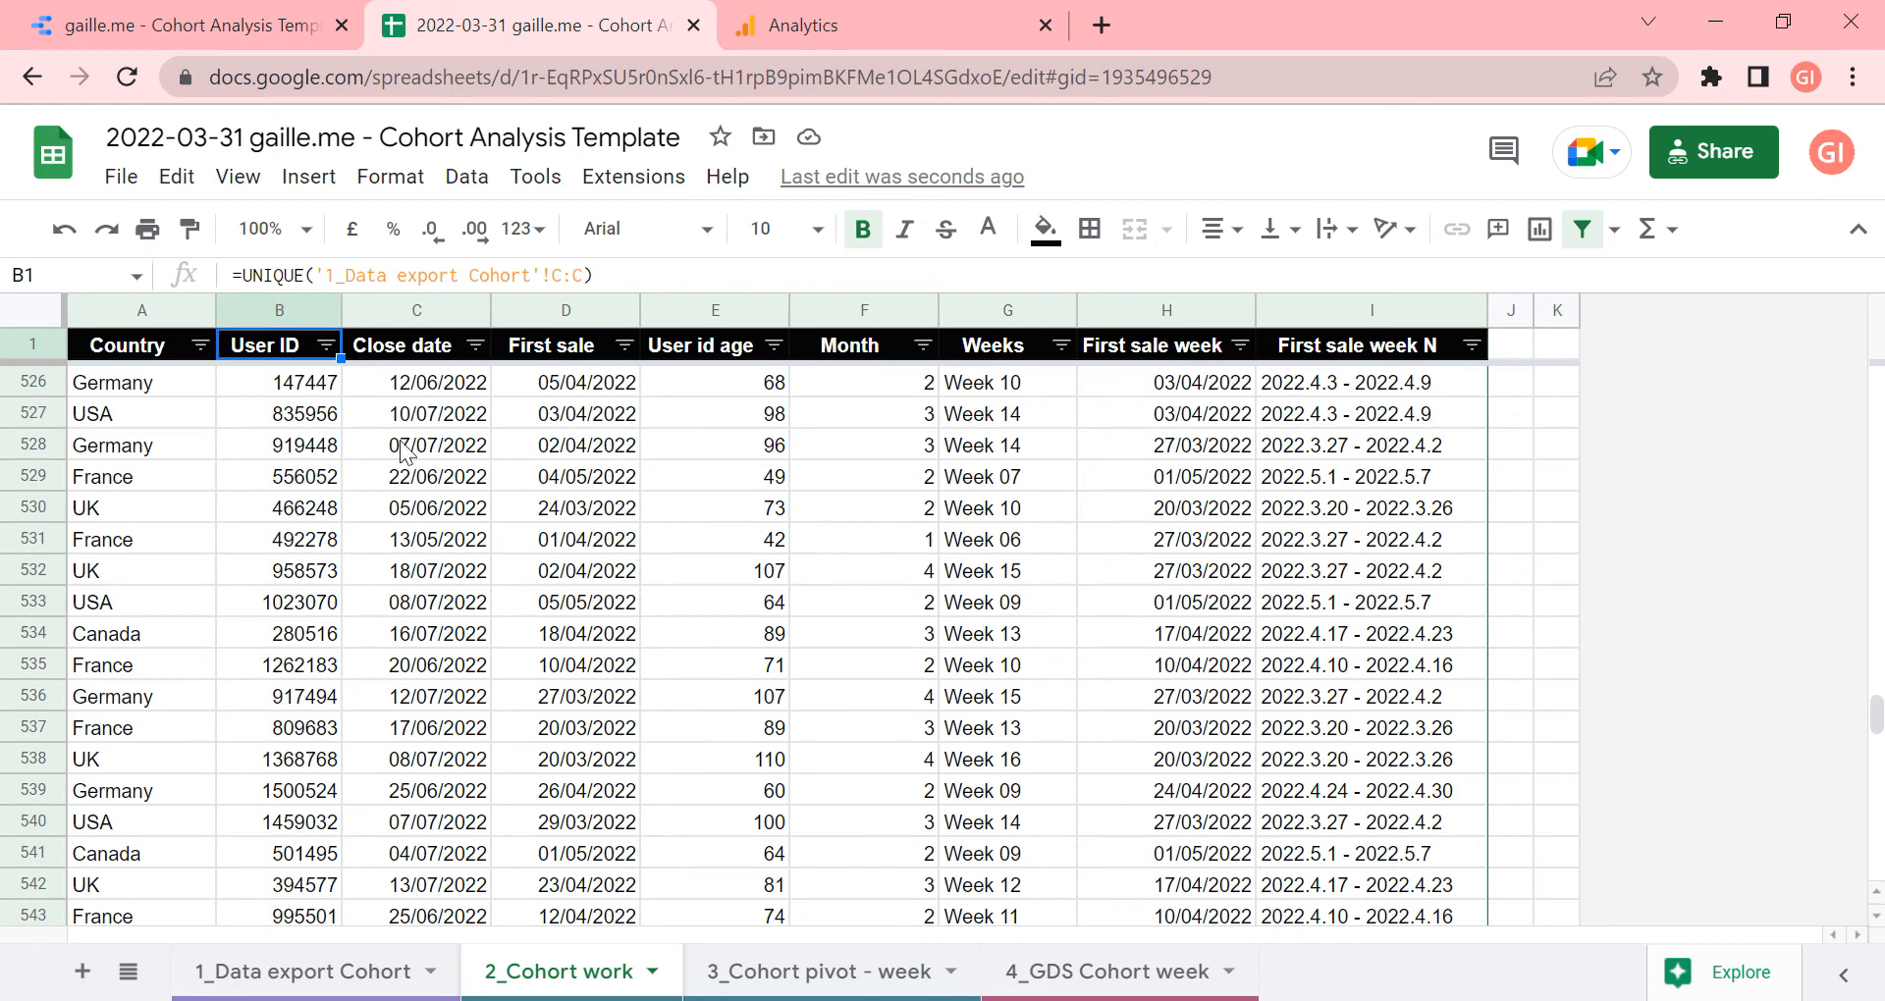
Open the 3_Cohort pivot - week sheet and check the pivot table's source data range
left_click(797, 970)
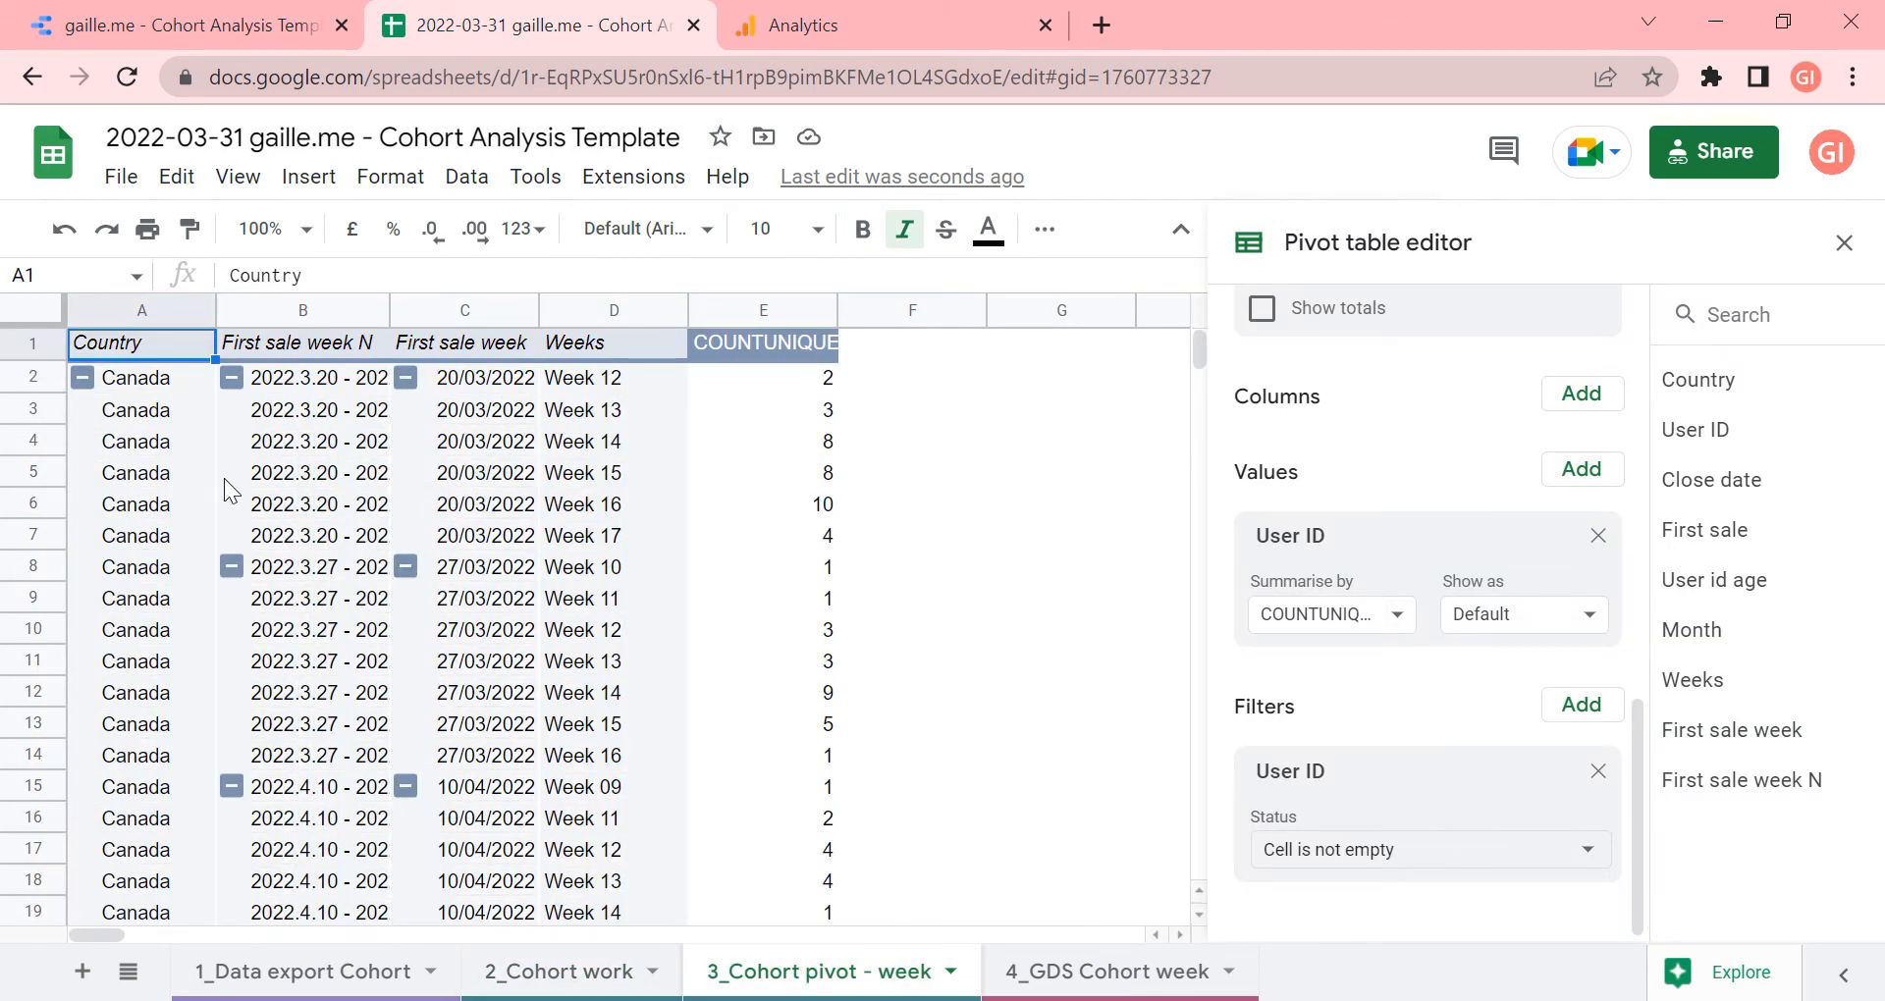
left_click(800, 389)
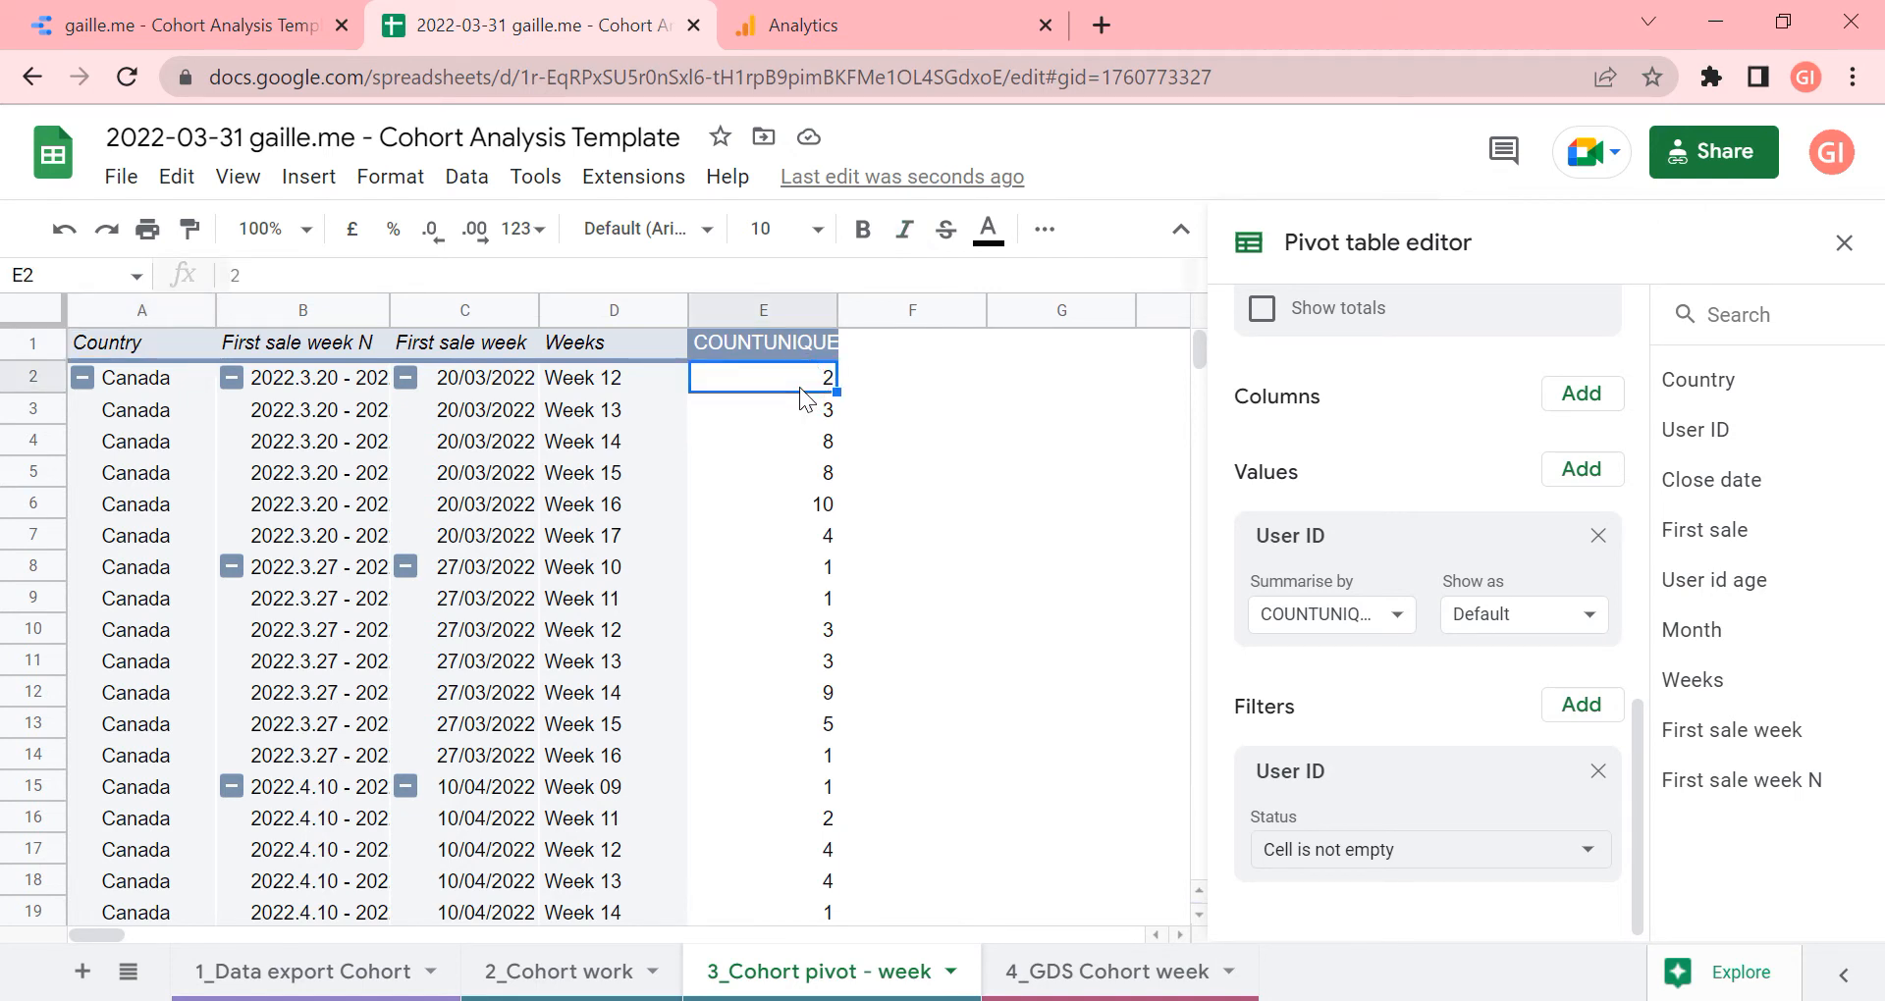
left_click(140, 394)
scroll(1523, 491, "up", 10)
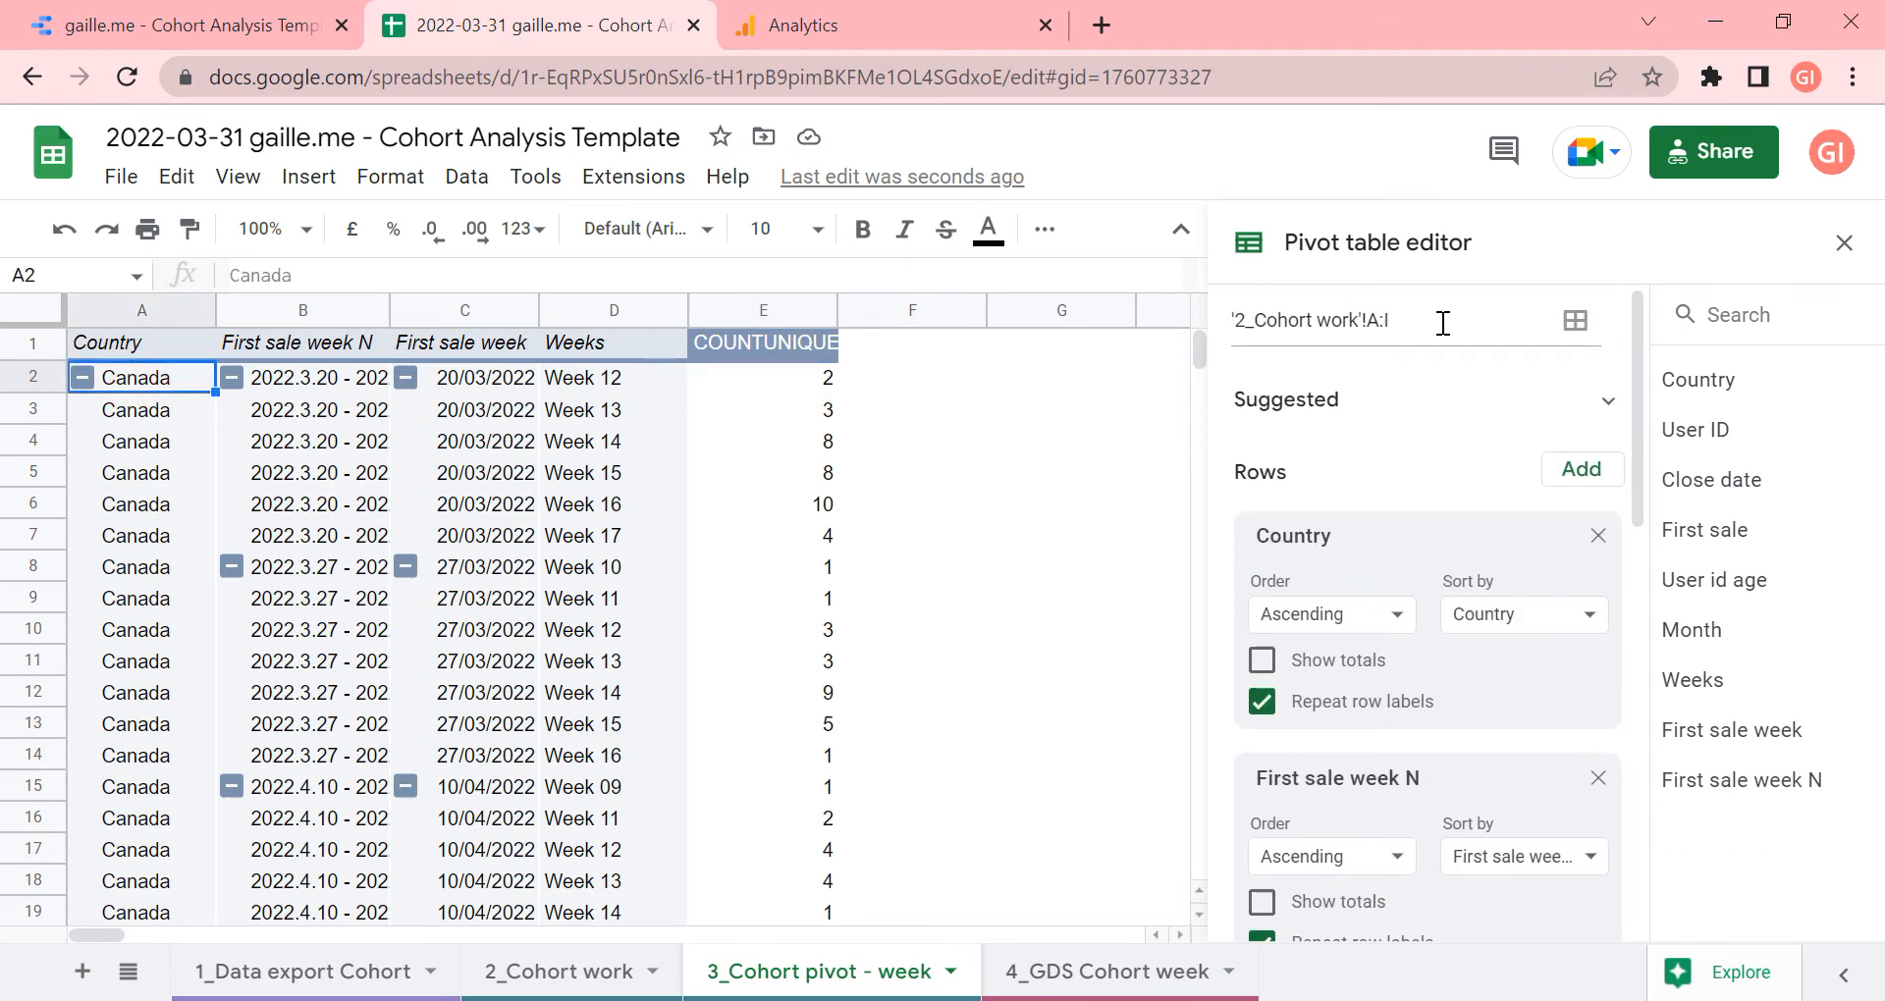
left_click_drag(1442, 323, 1252, 322)
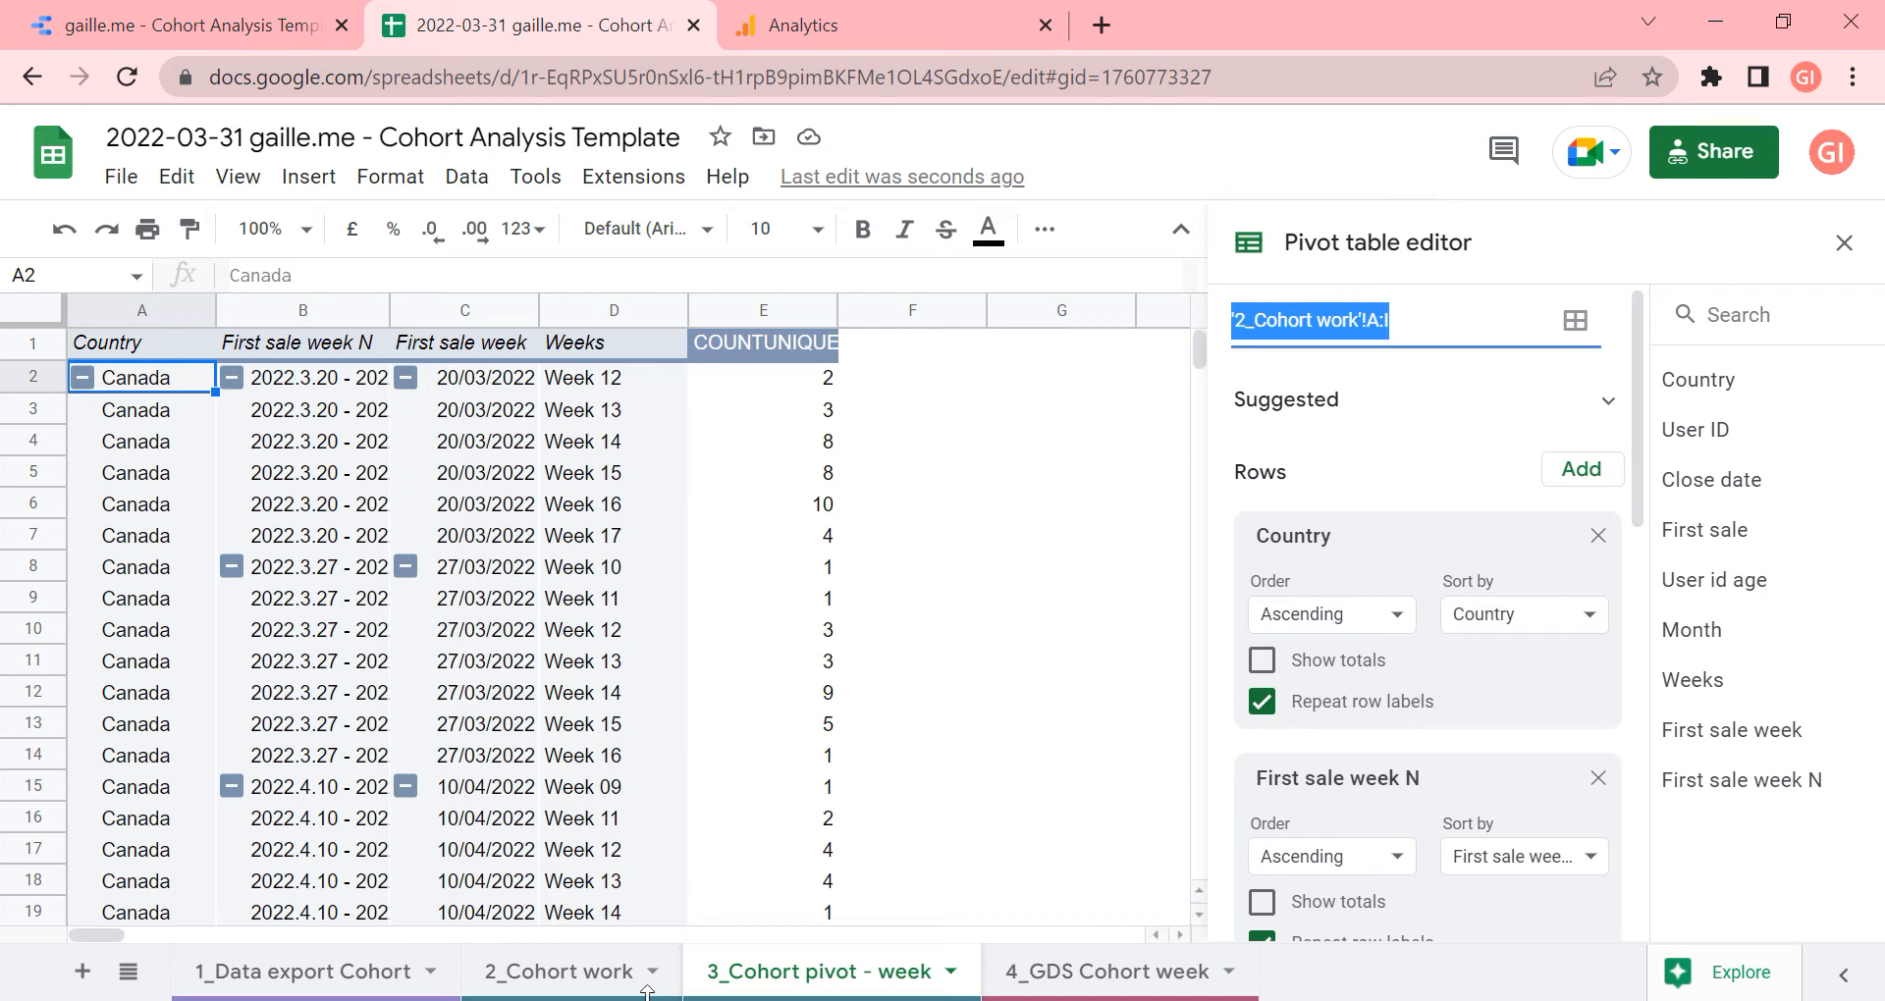
left_click(1431, 460)
Compare the pivot table's row fields Country, First sale week N, First sale week and Weeks with the matching sheet columns
scroll(1431, 464, "down", 2)
scroll(1374, 432, "up", 2)
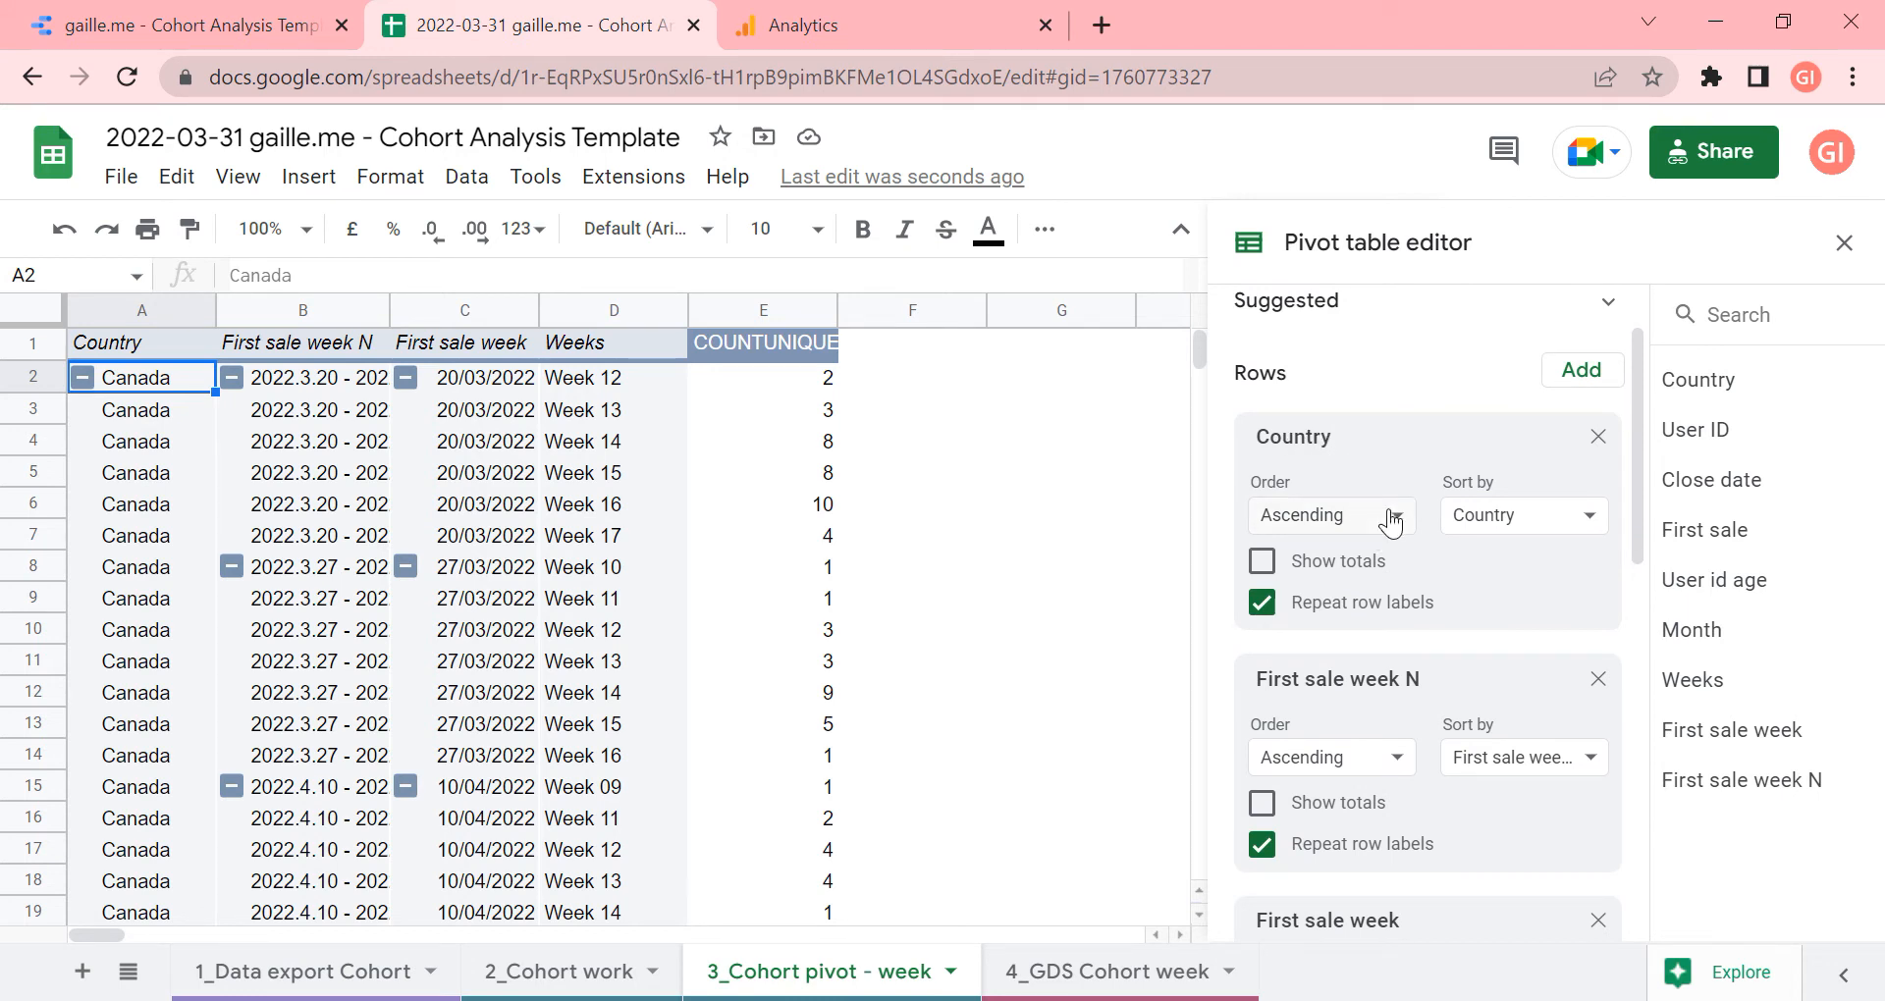
scroll(1499, 669, "down", 1)
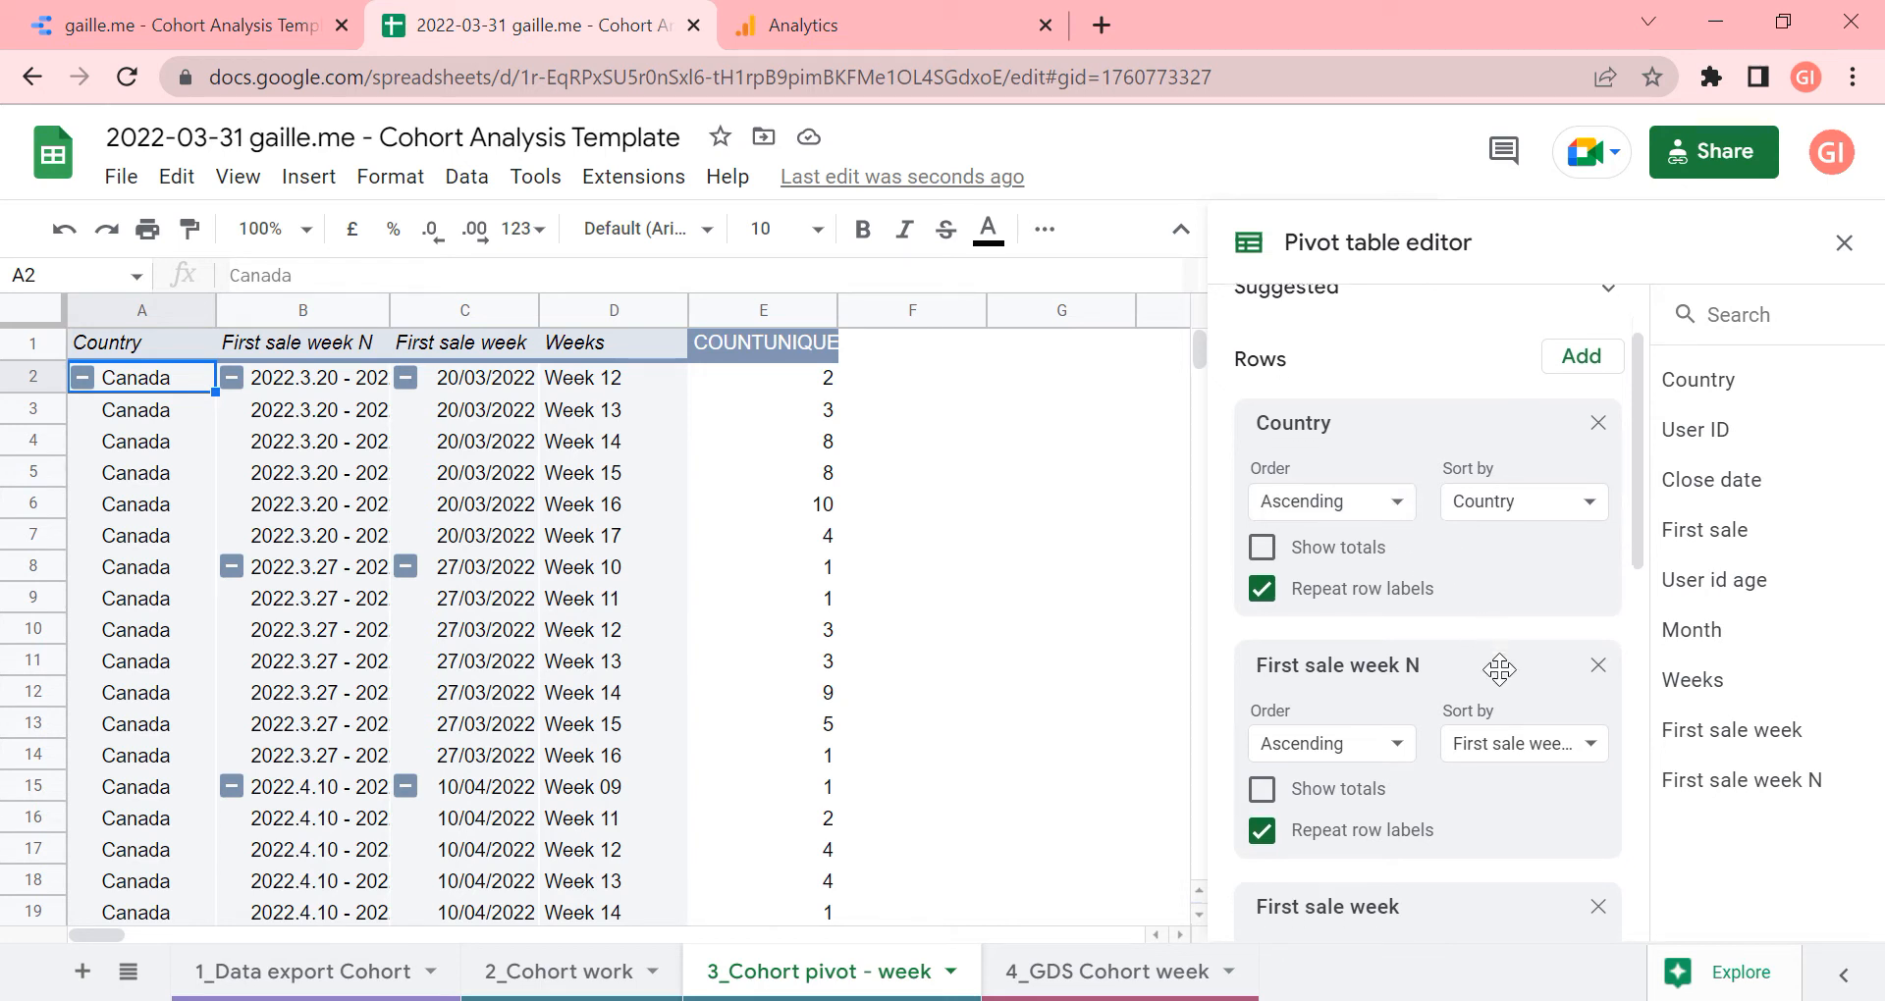
scroll(1499, 668, "down", 1)
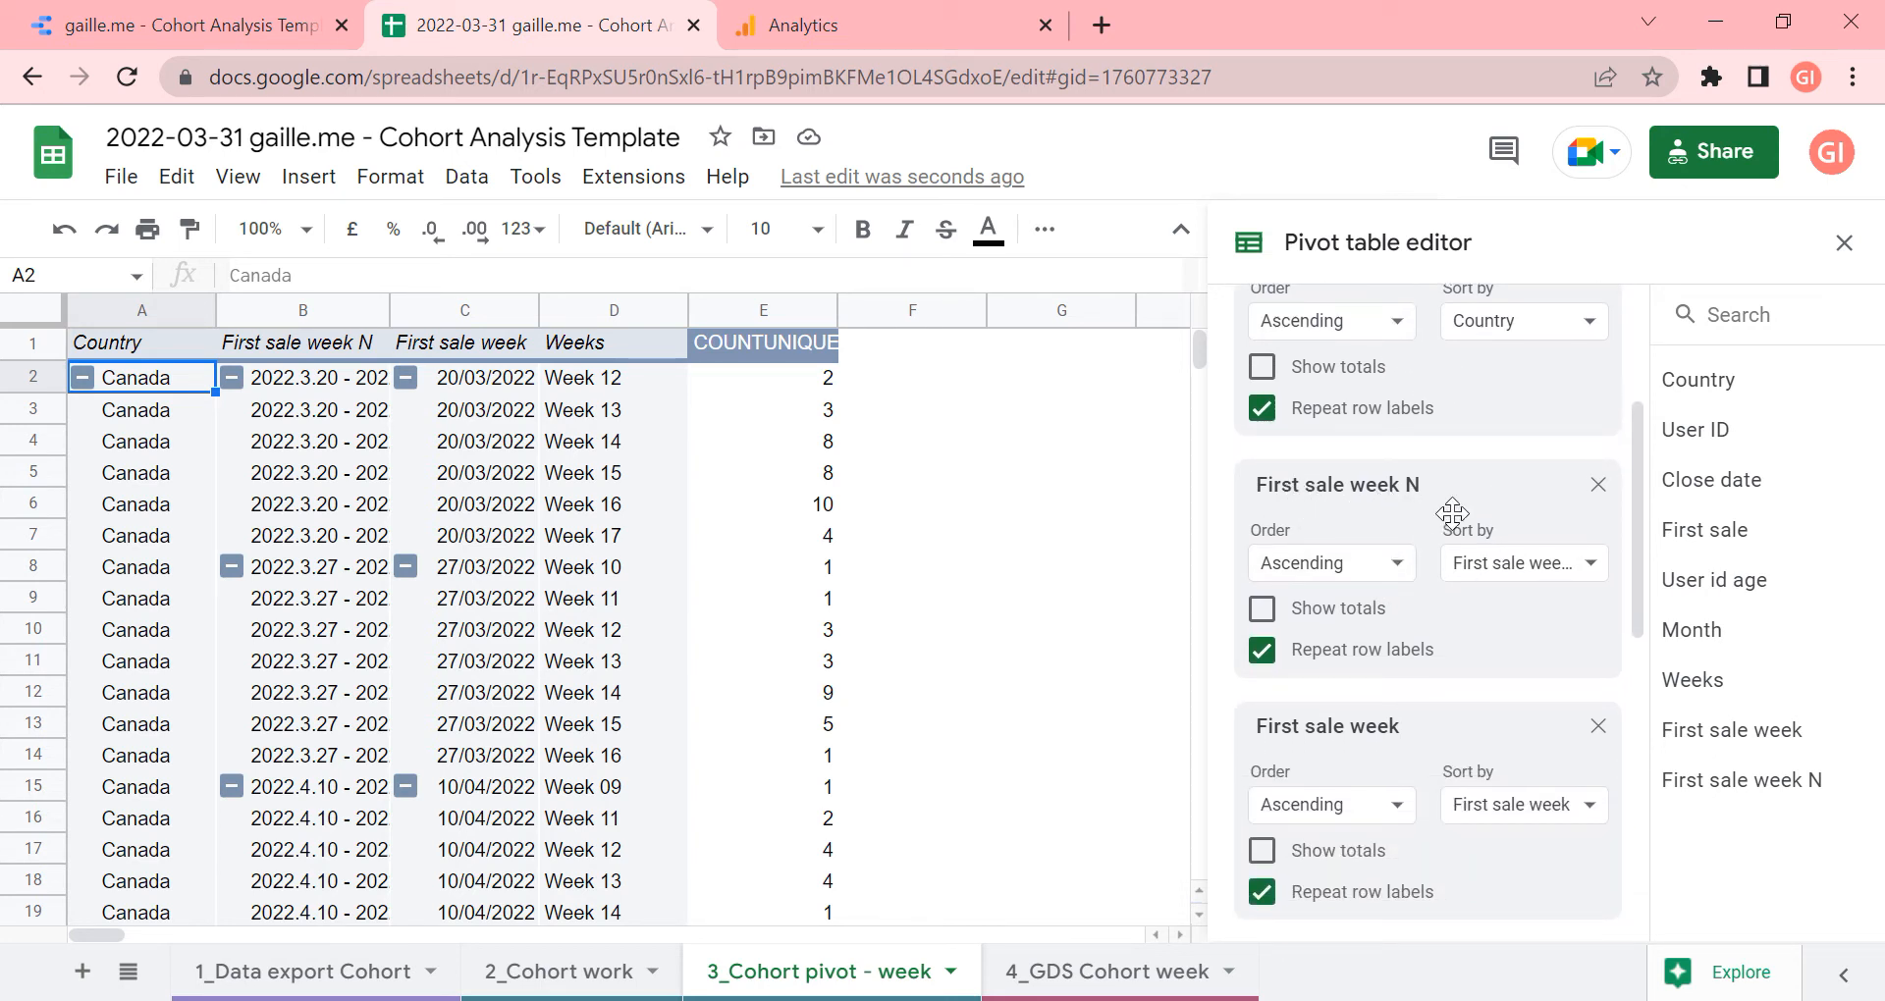
left_click(339, 389)
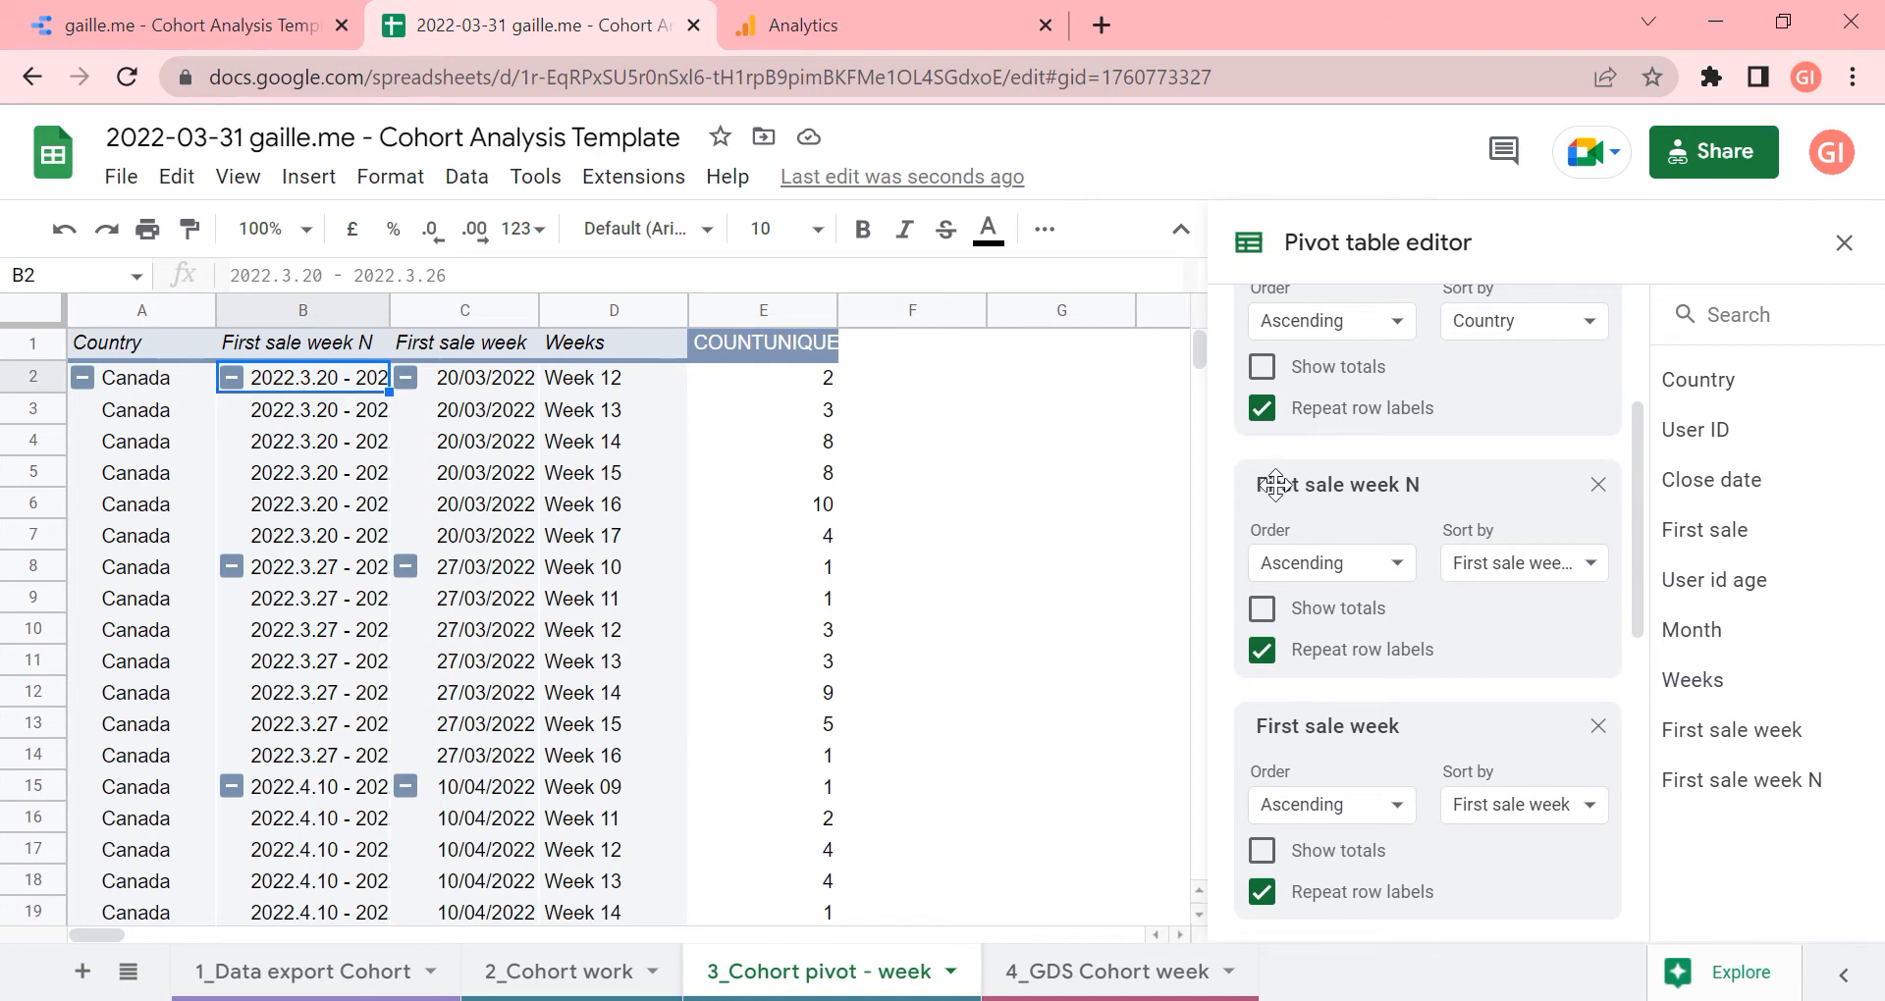
scroll(1503, 577, "down", 2)
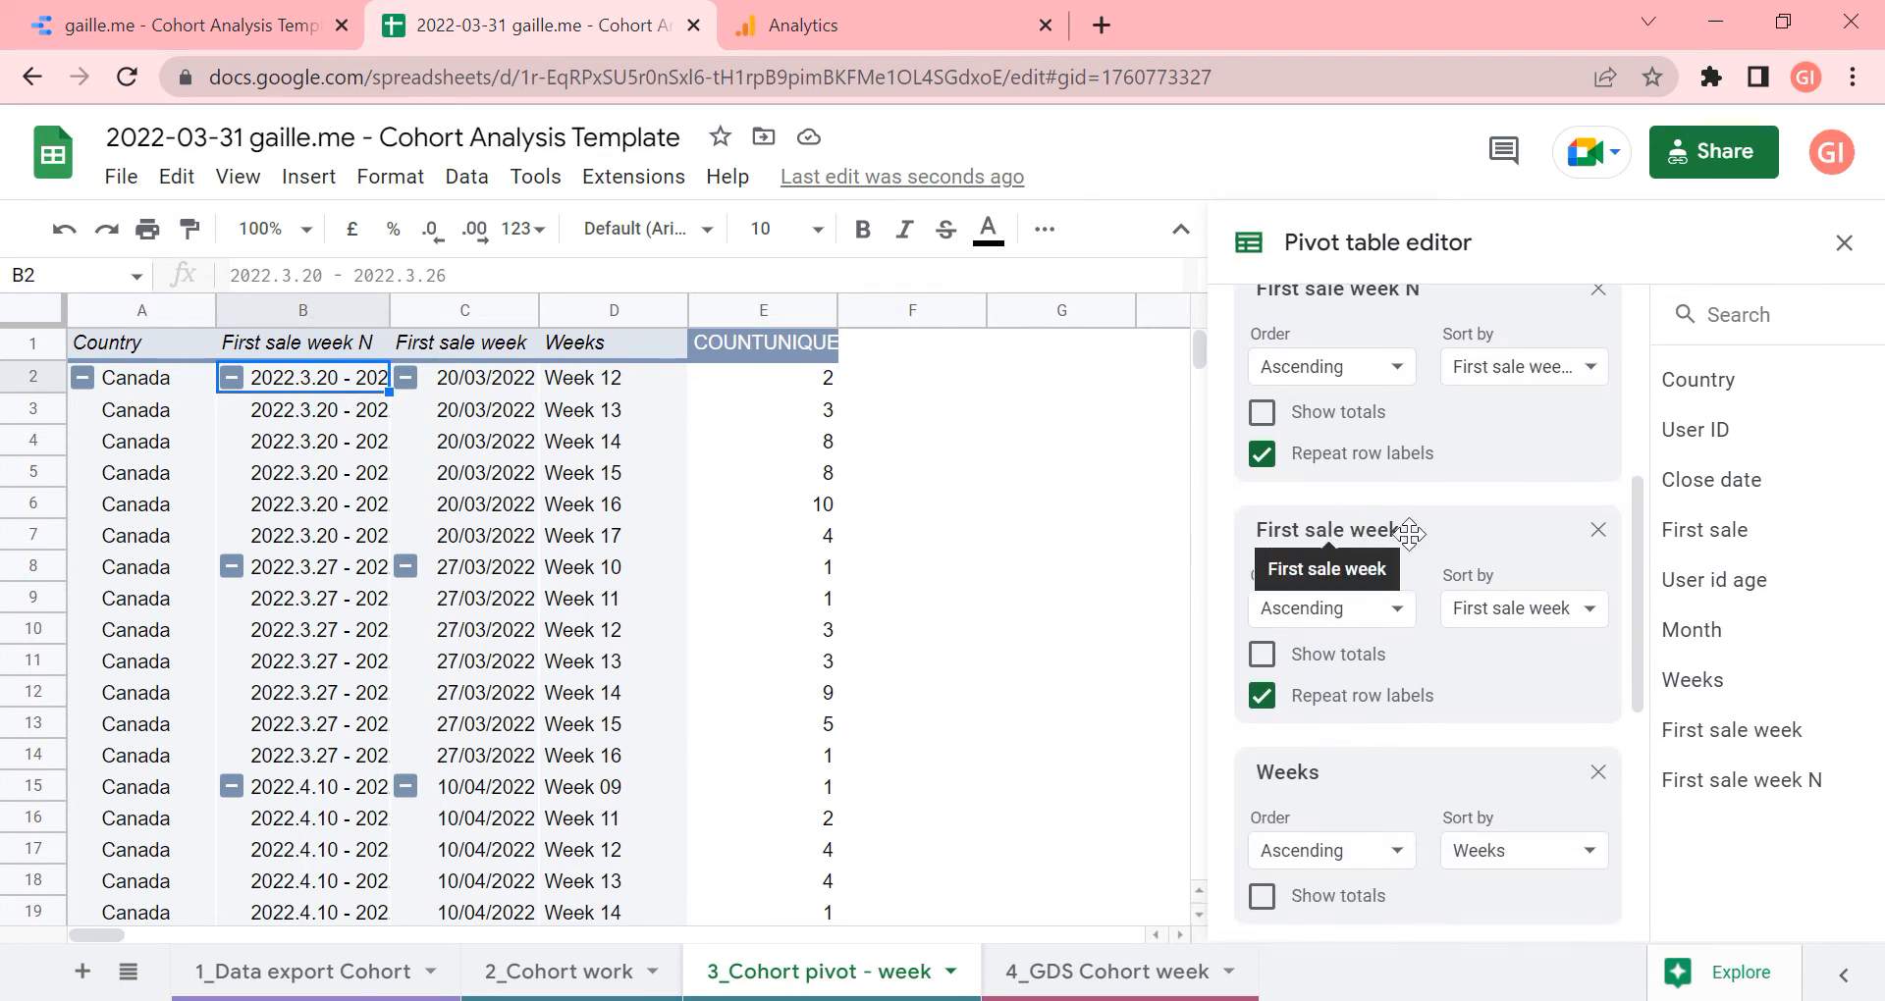
left_click_drag(414, 417, 447, 697)
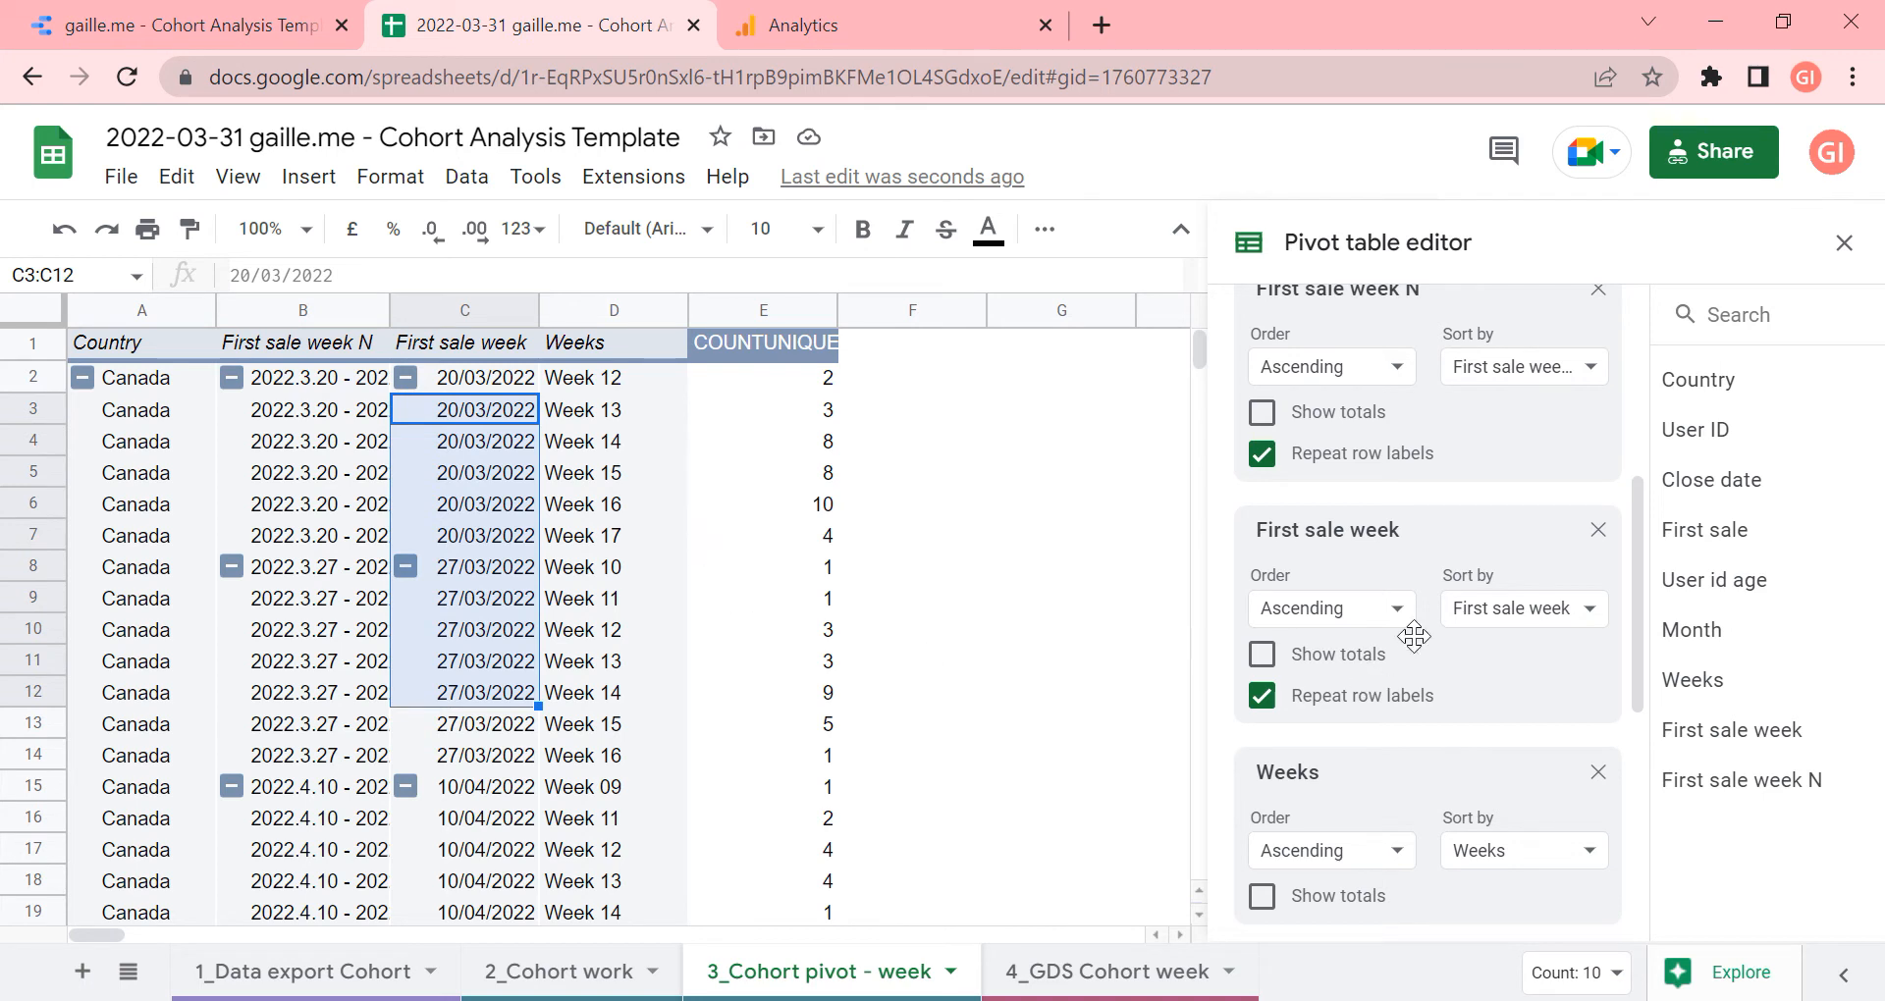
scroll(1413, 636, "down", 1)
left_click_drag(606, 408, 609, 692)
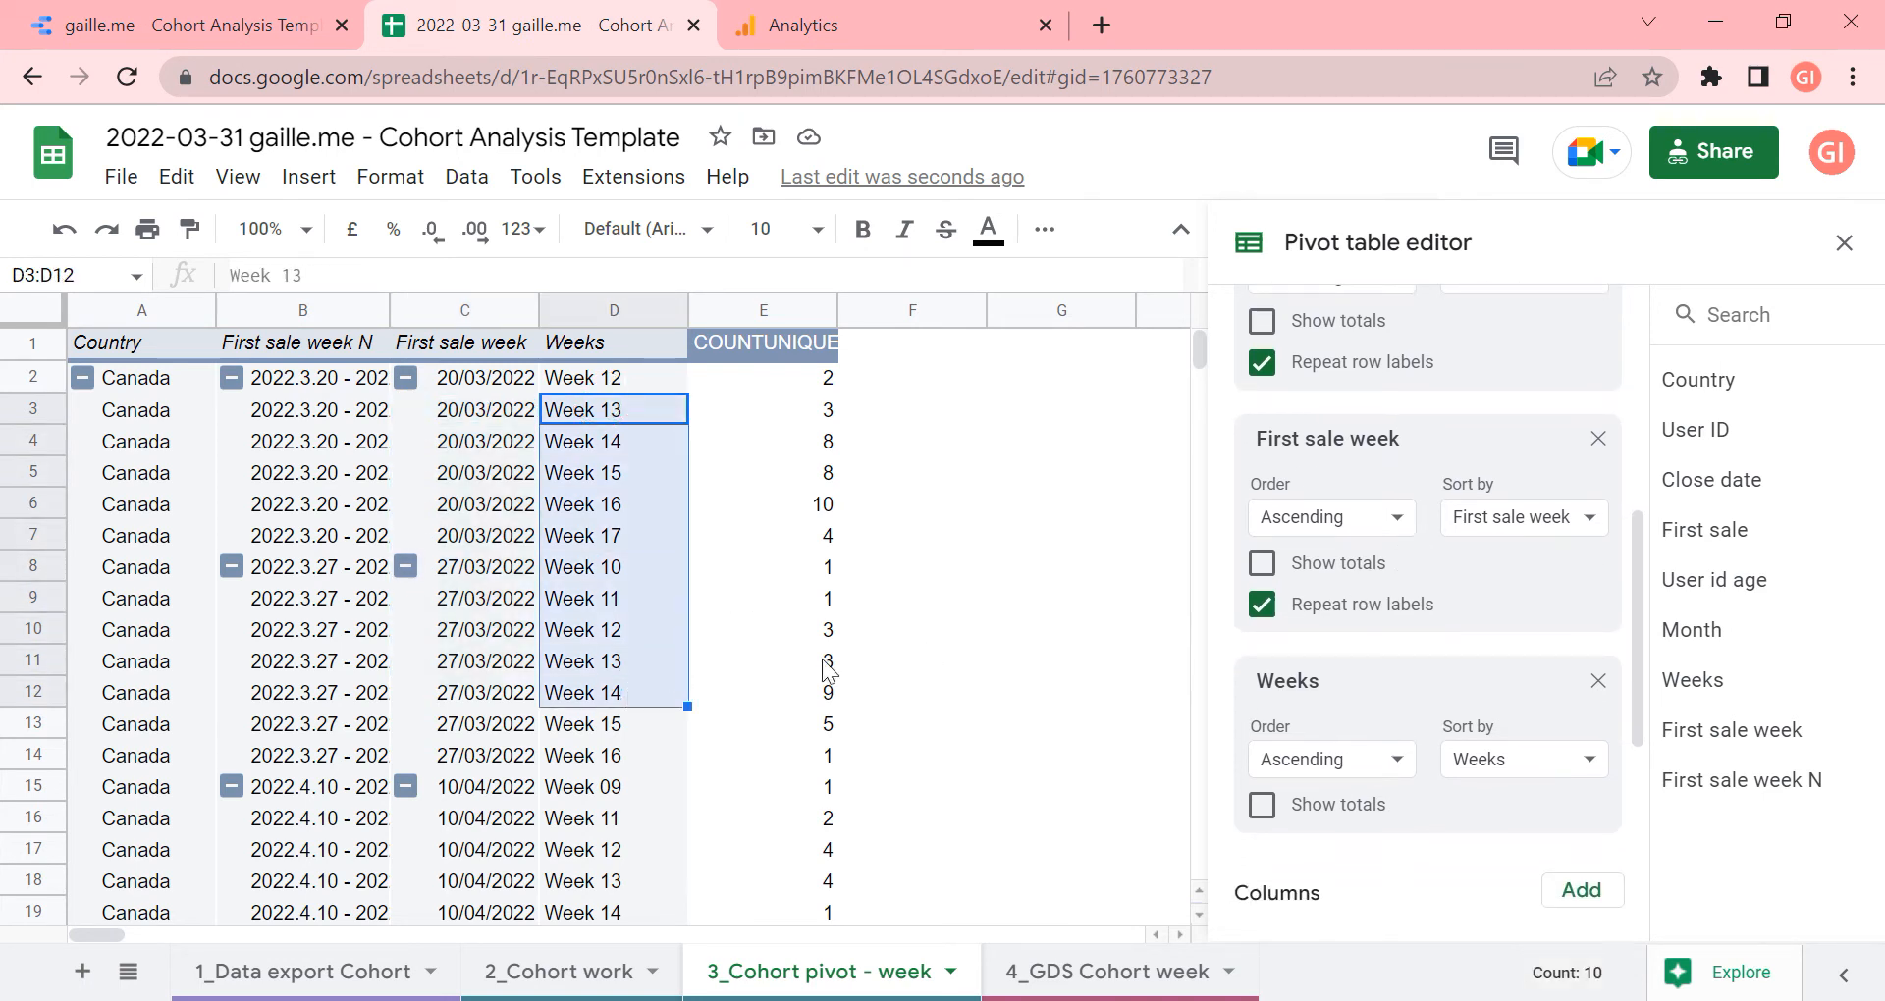
Examine how the pivot table summarises the User ID value and which summary functions are available
scroll(1361, 644, "down", 3)
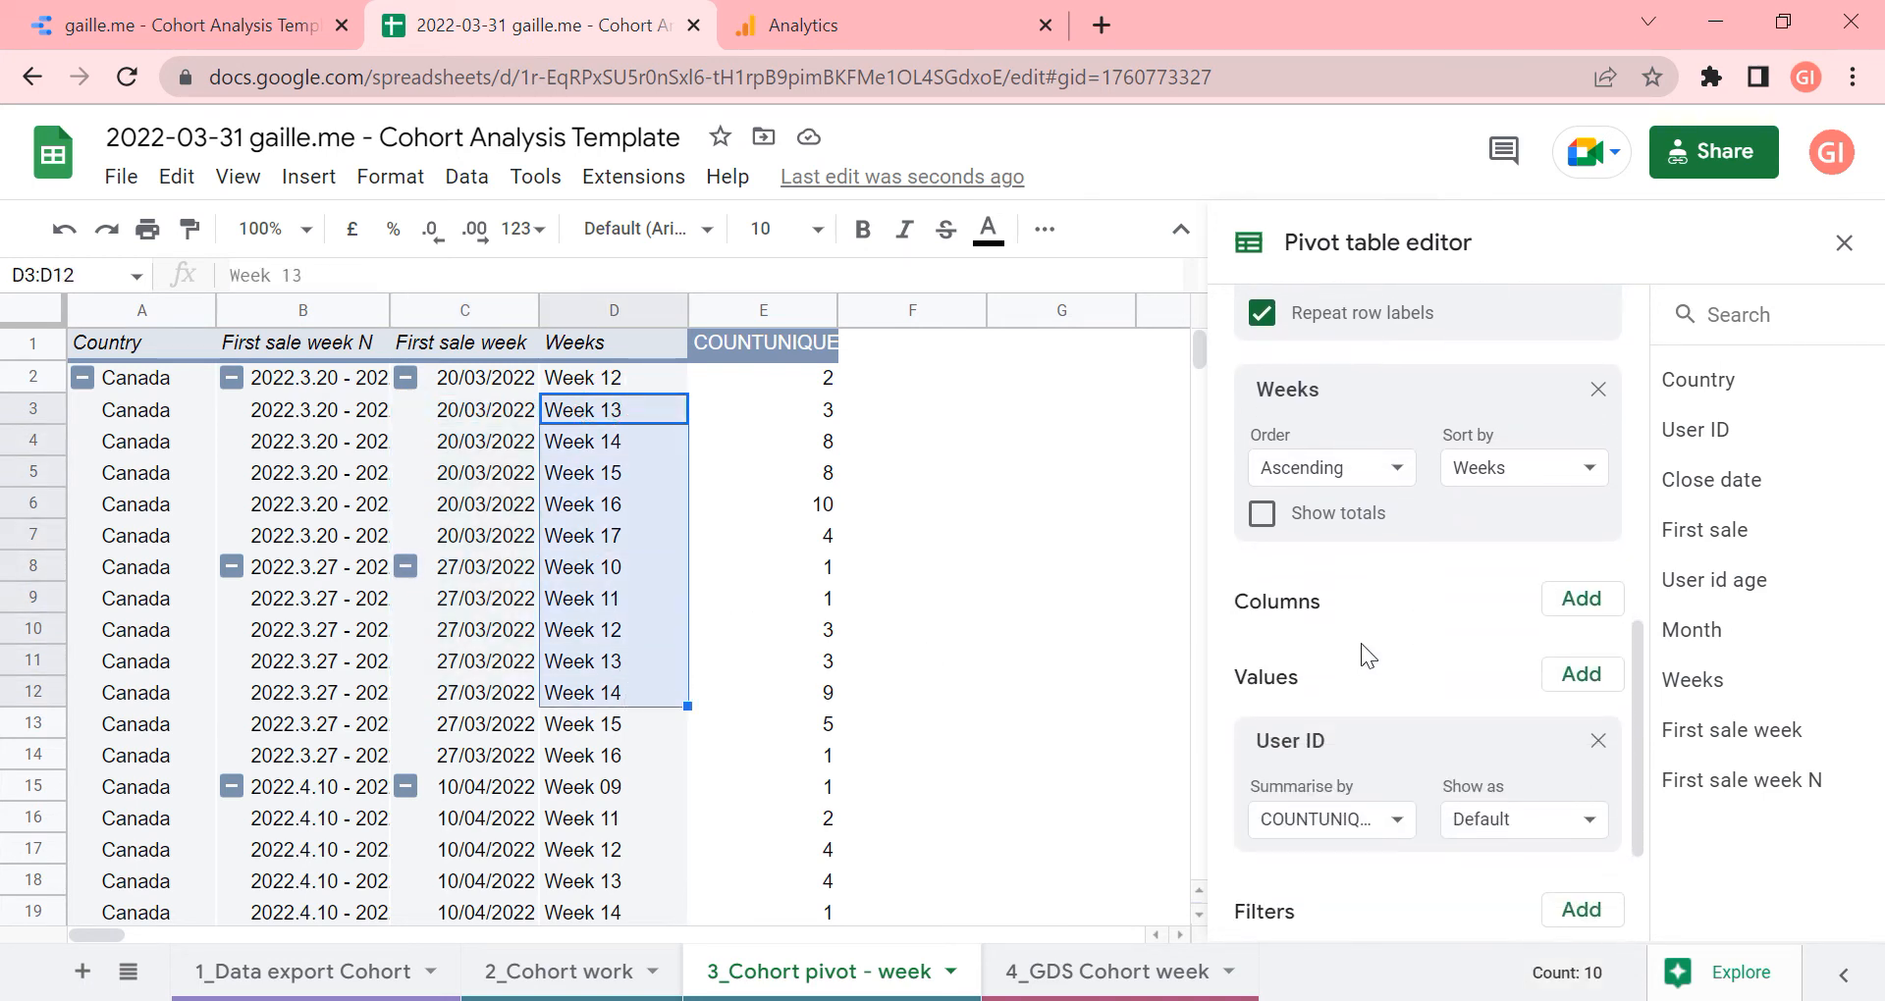
left_click(788, 473)
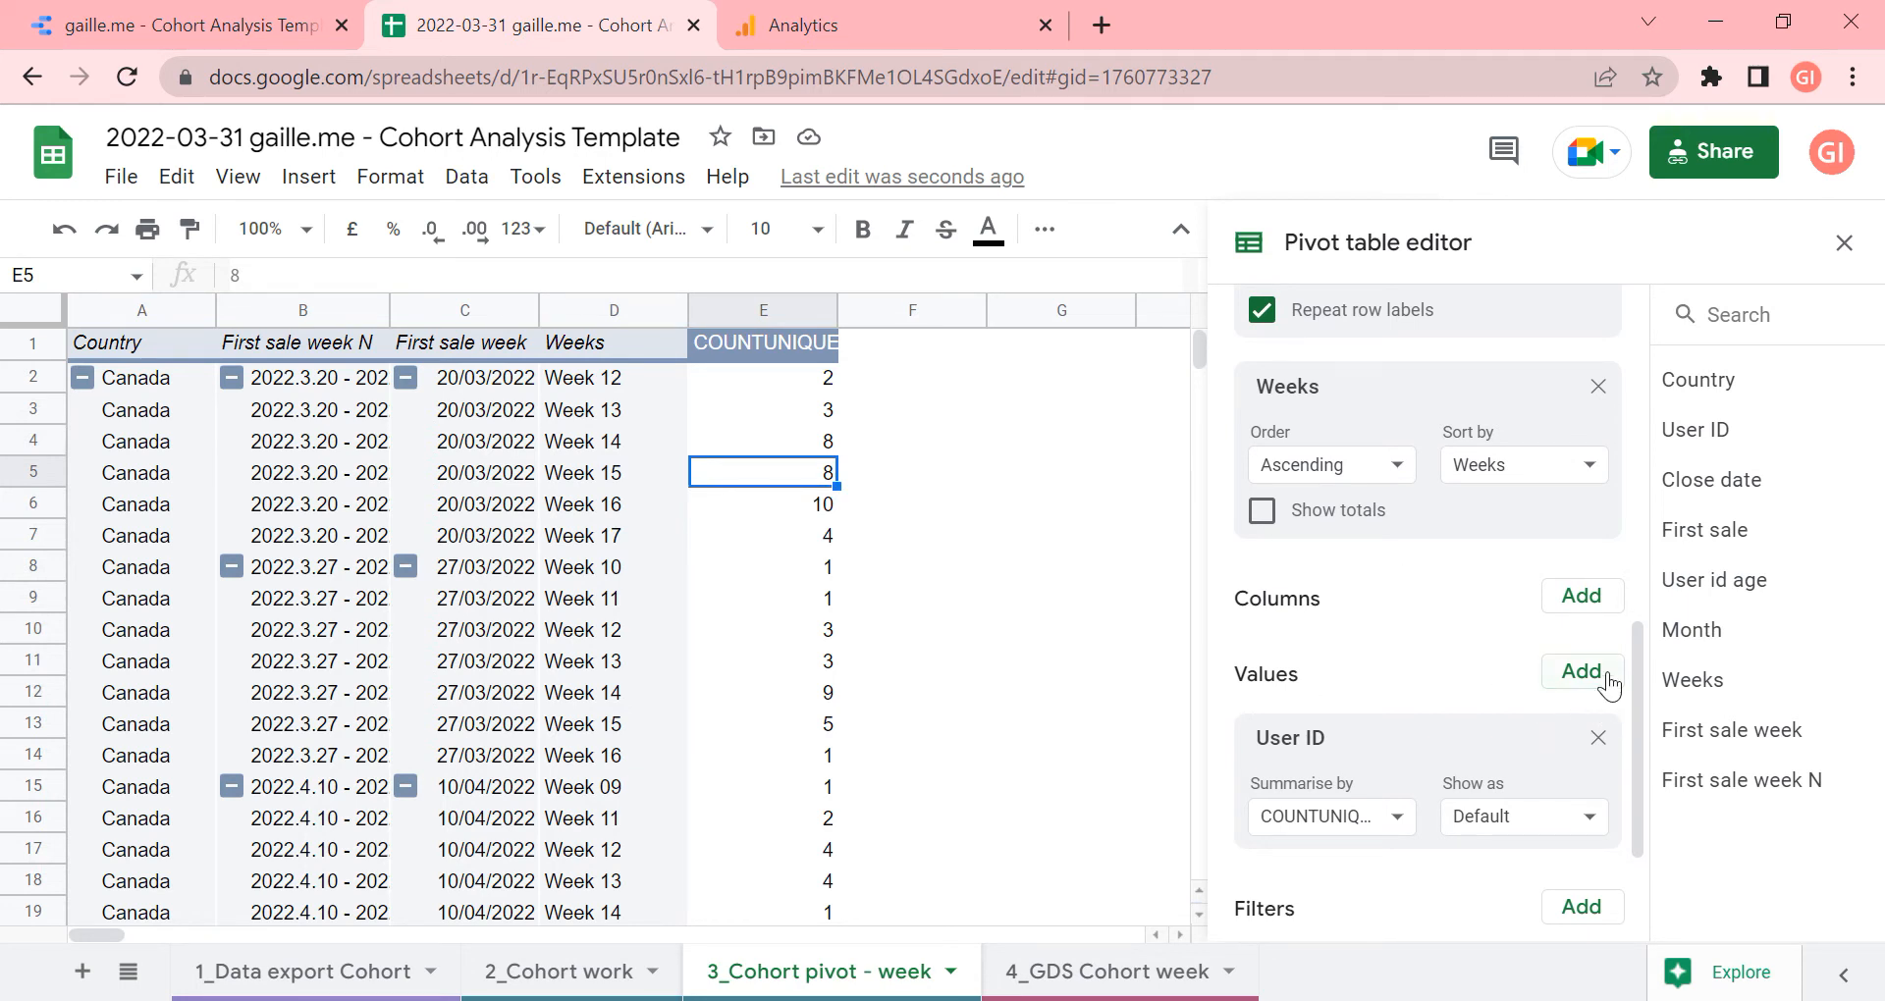
left_click(1354, 817)
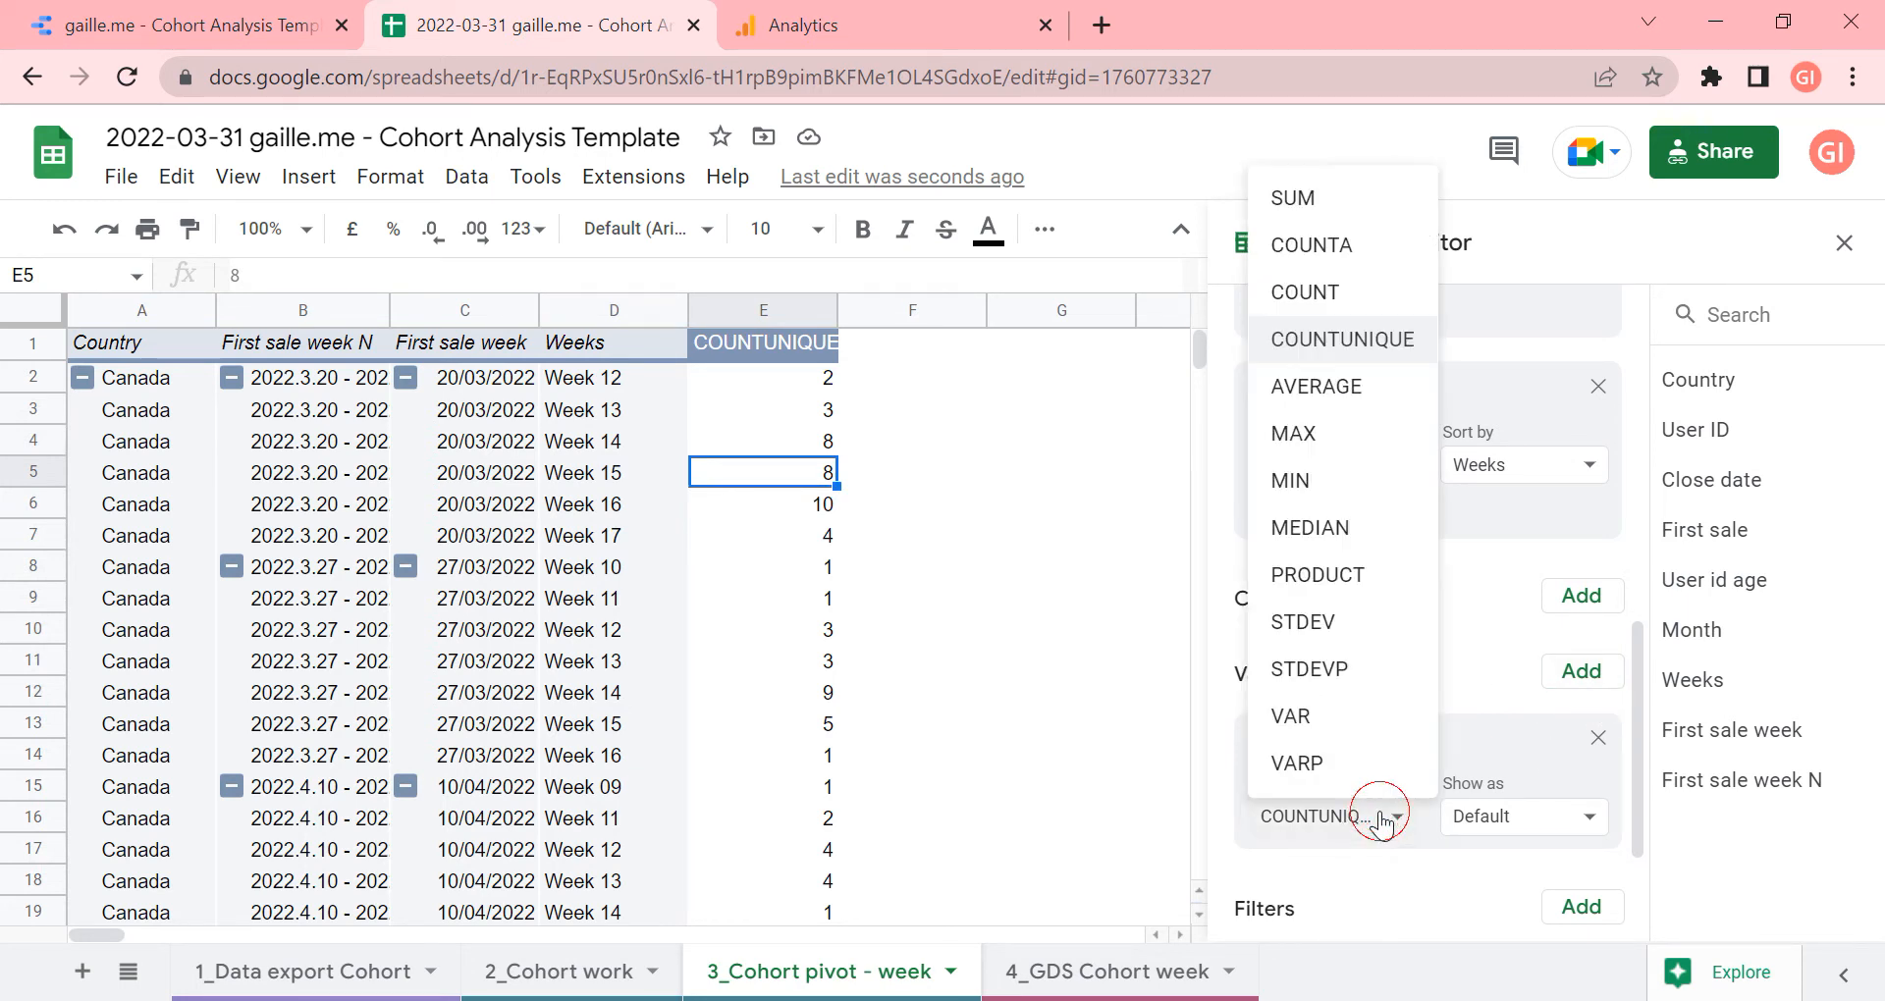
left_click(1517, 649)
Review the pivot table's User ID filter, including its value list and condition options, and keep the condition at Is not empty
left_click_drag(1329, 779, 1613, 811)
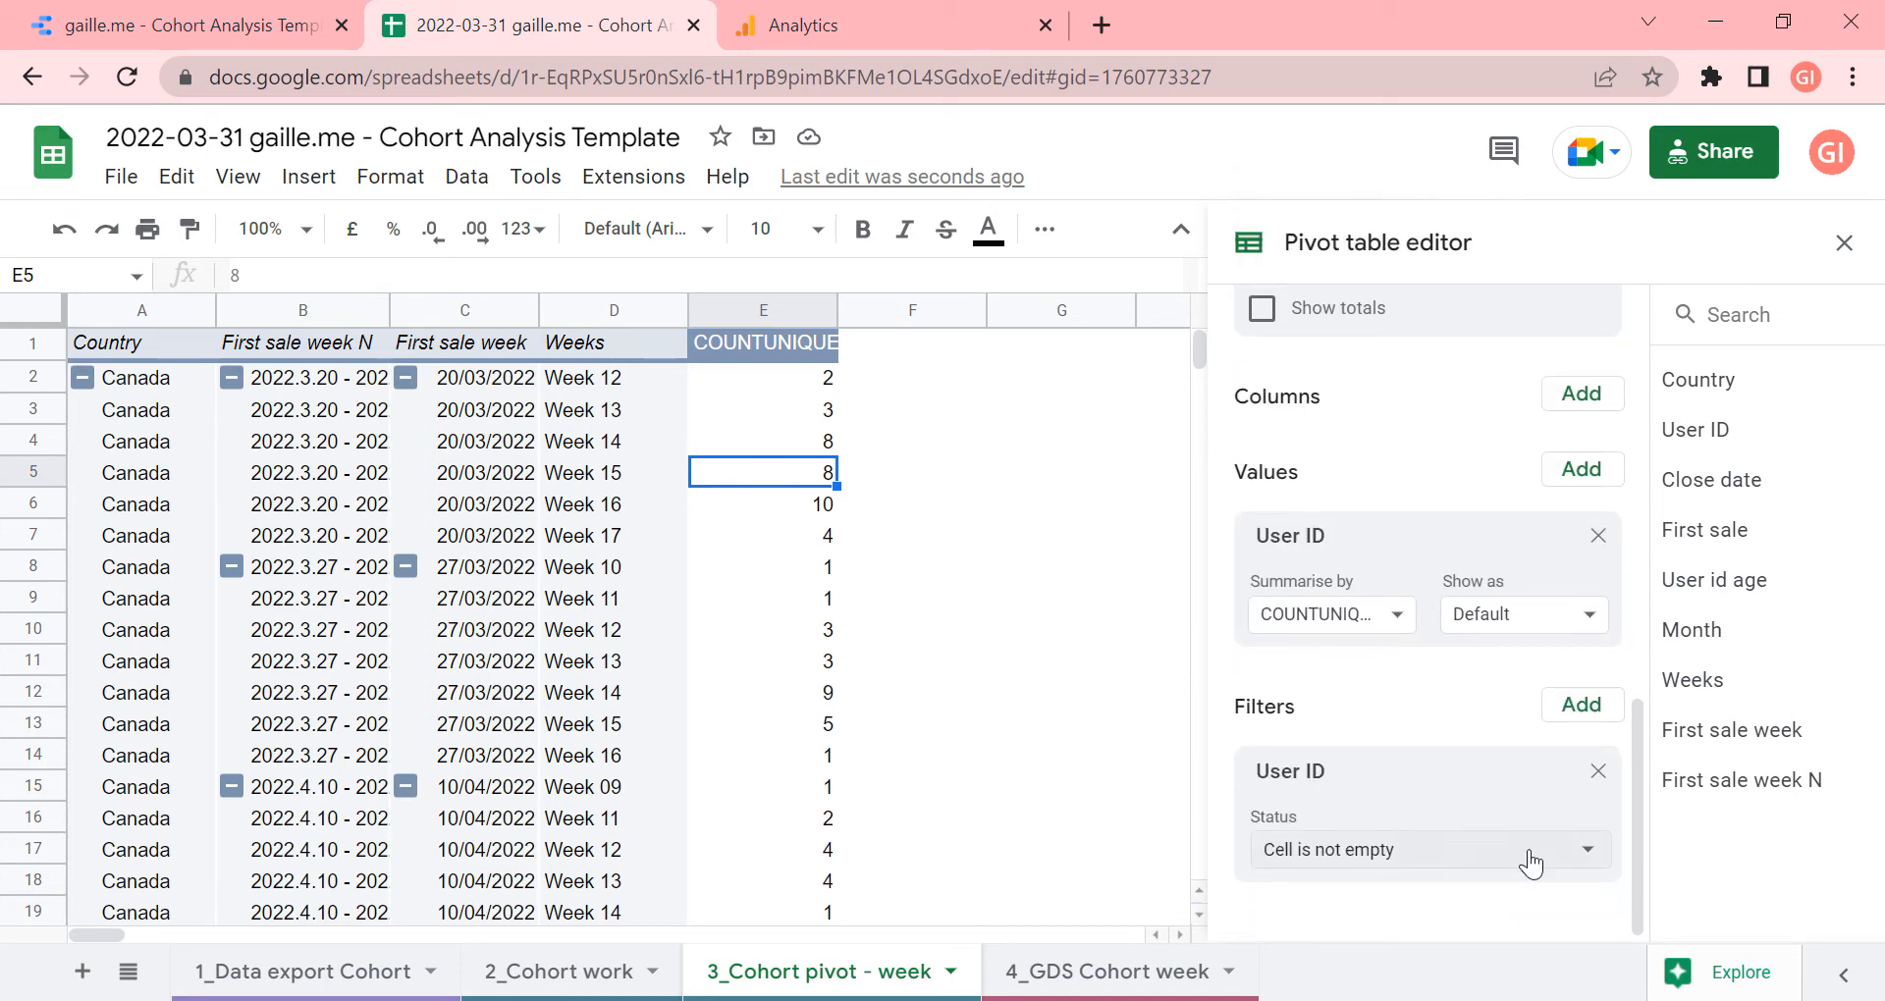
left_click(1430, 852)
left_click(1481, 934)
left_click(1582, 848)
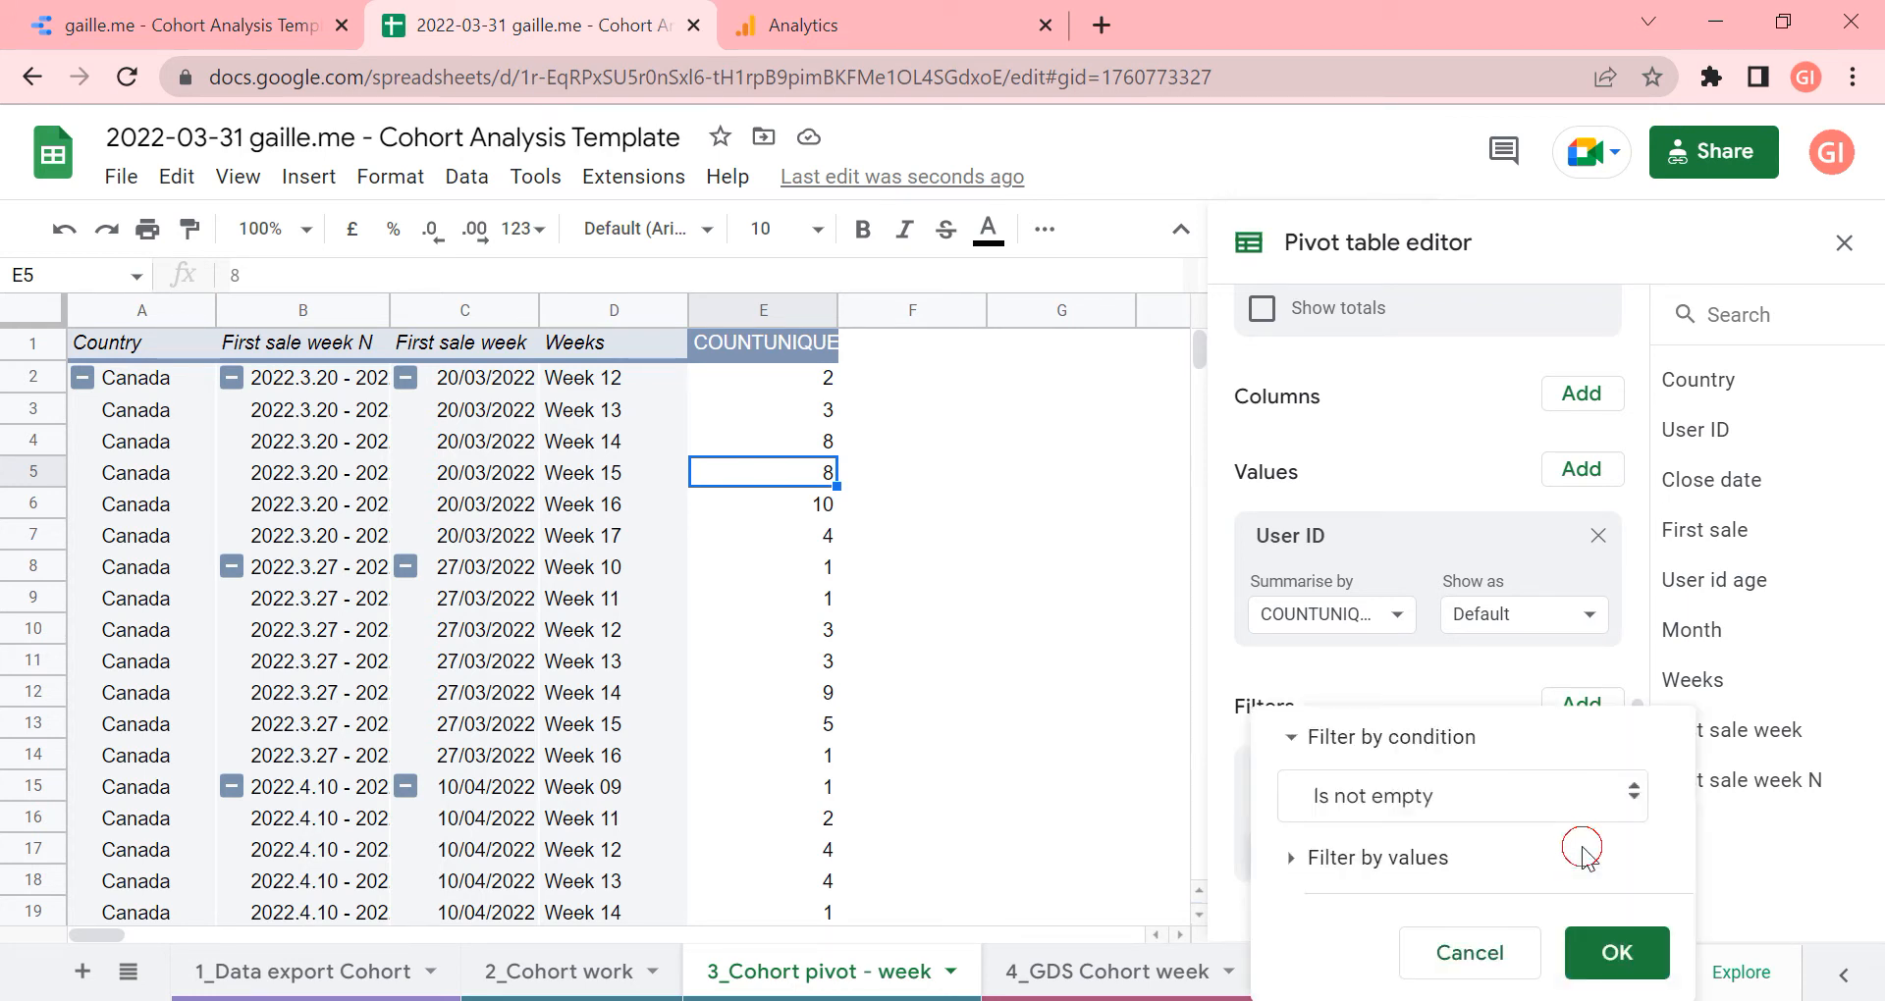
left_click(1294, 858)
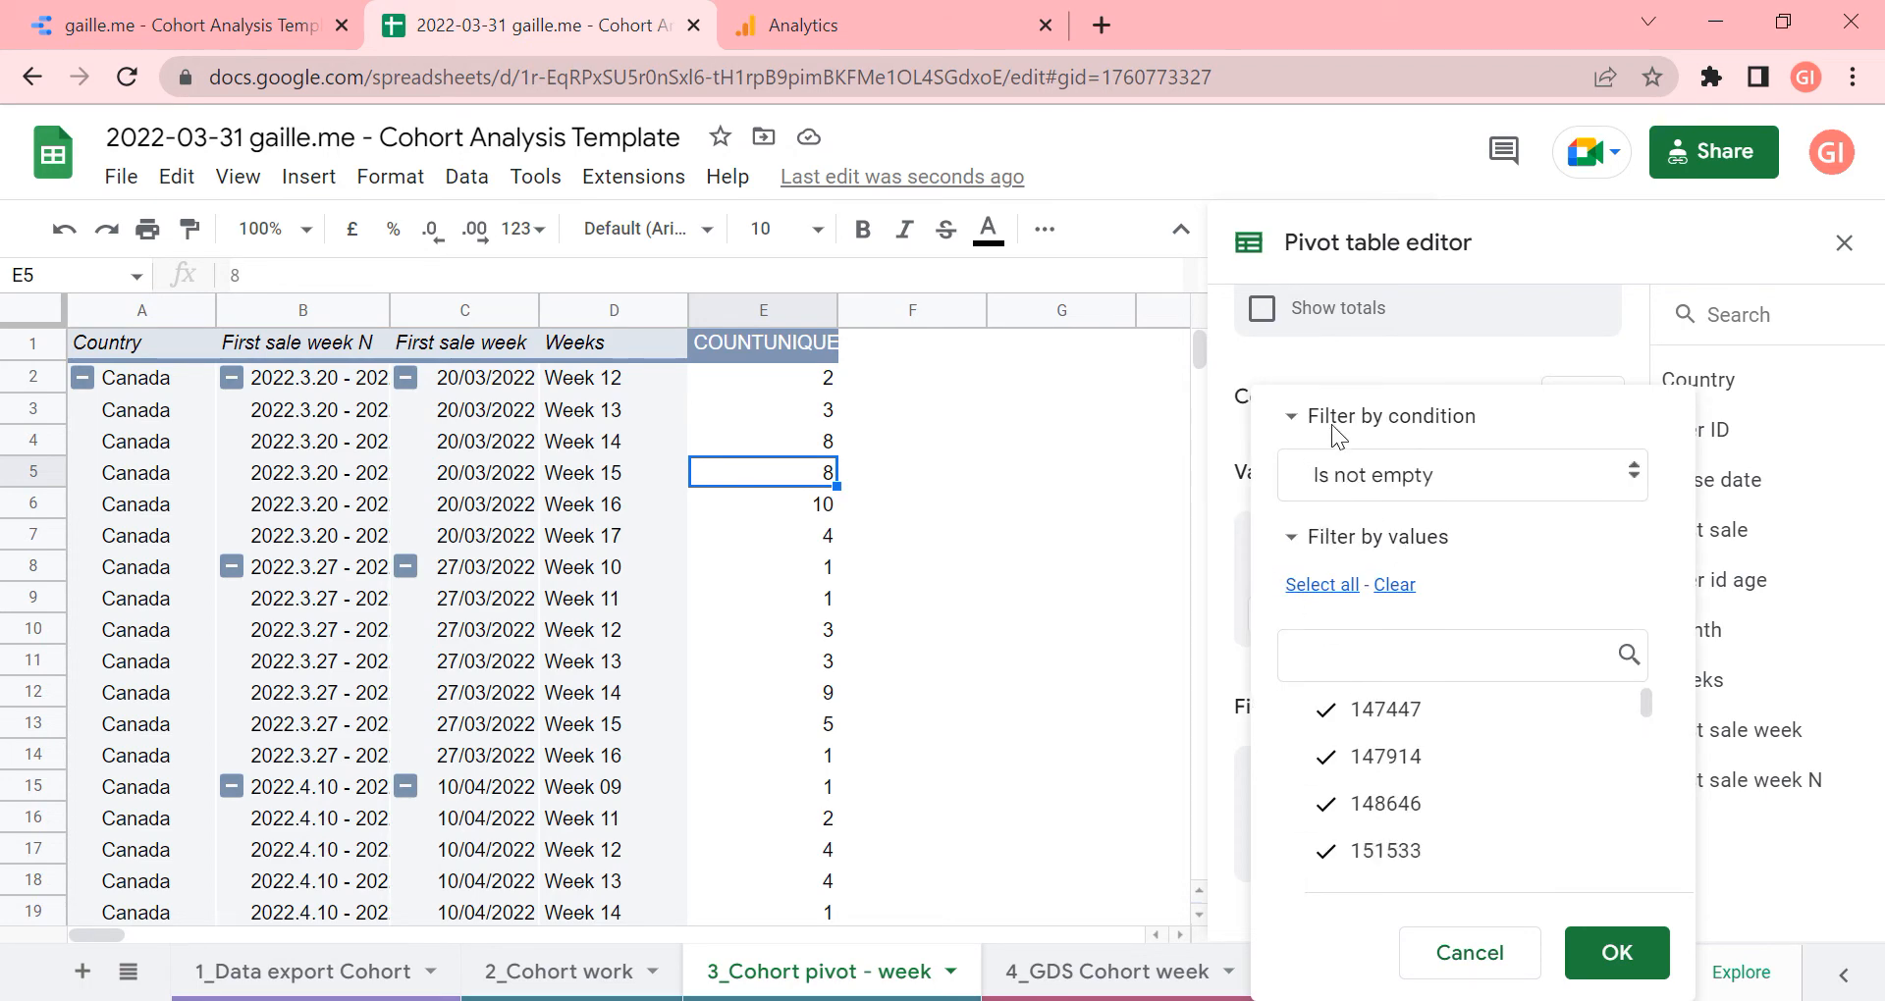
left_click(1630, 475)
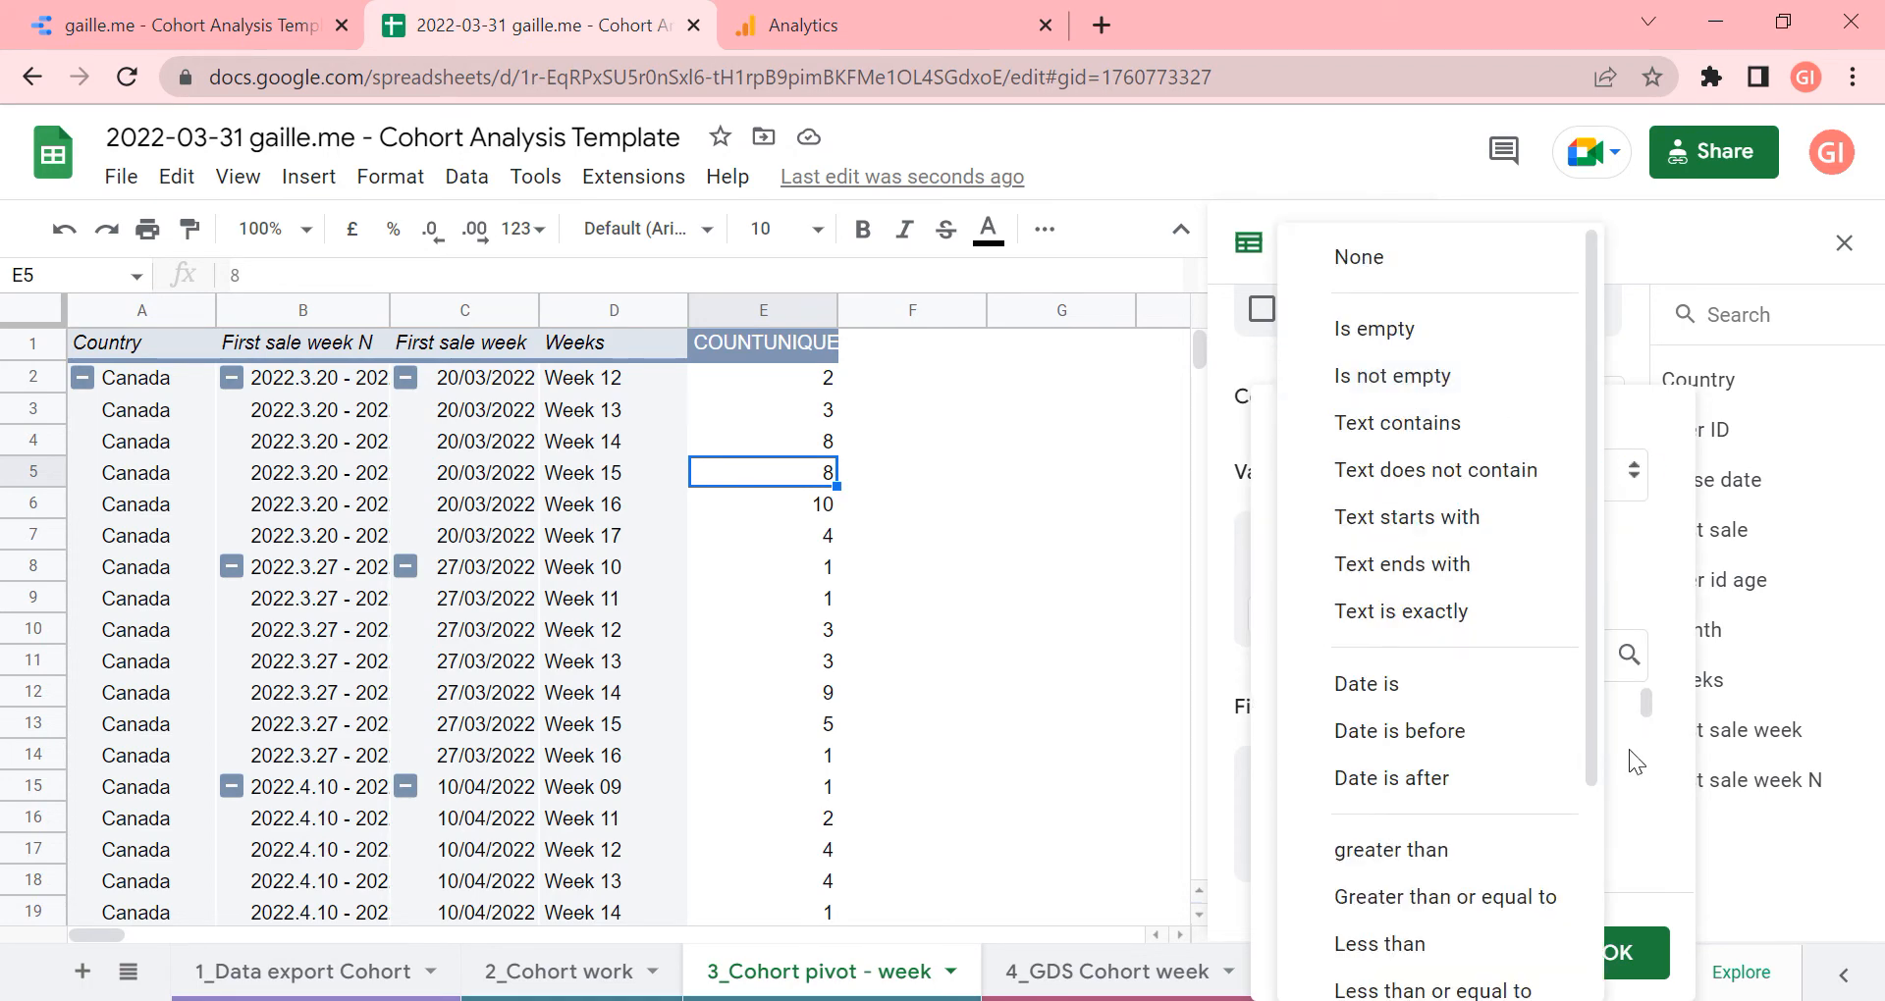
left_click(1669, 785)
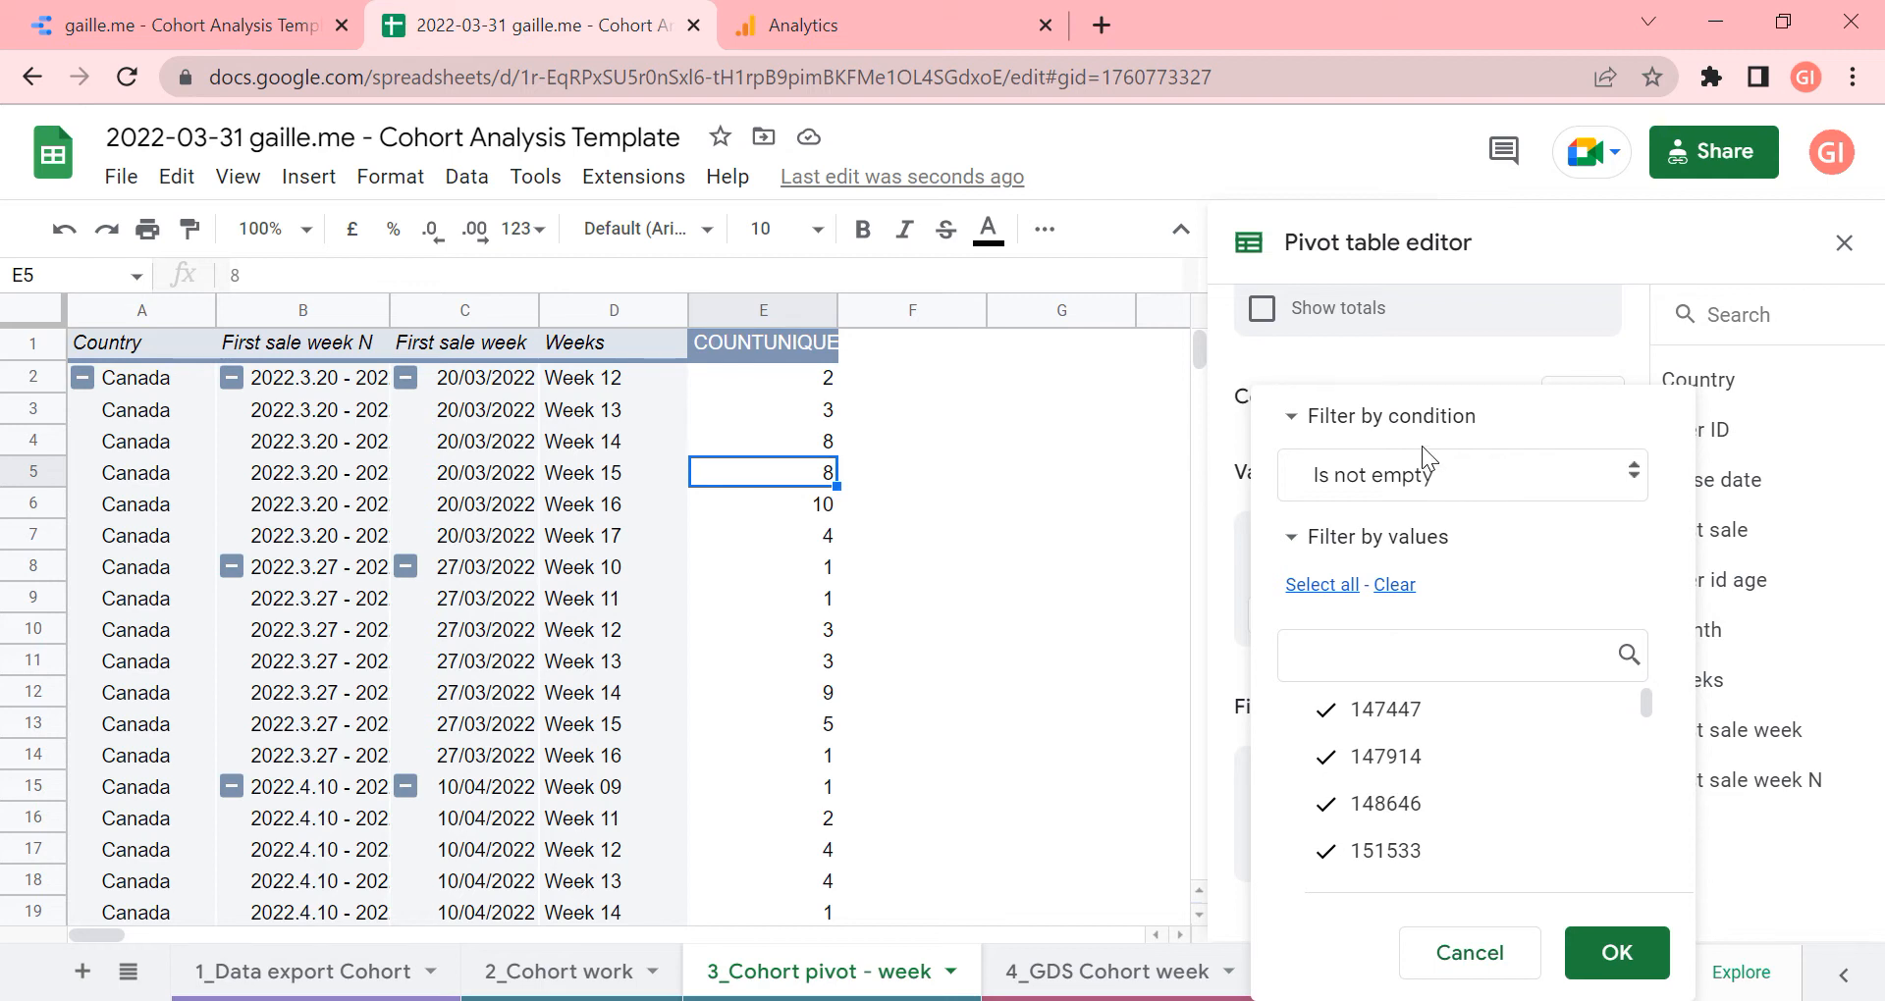
left_click(1611, 952)
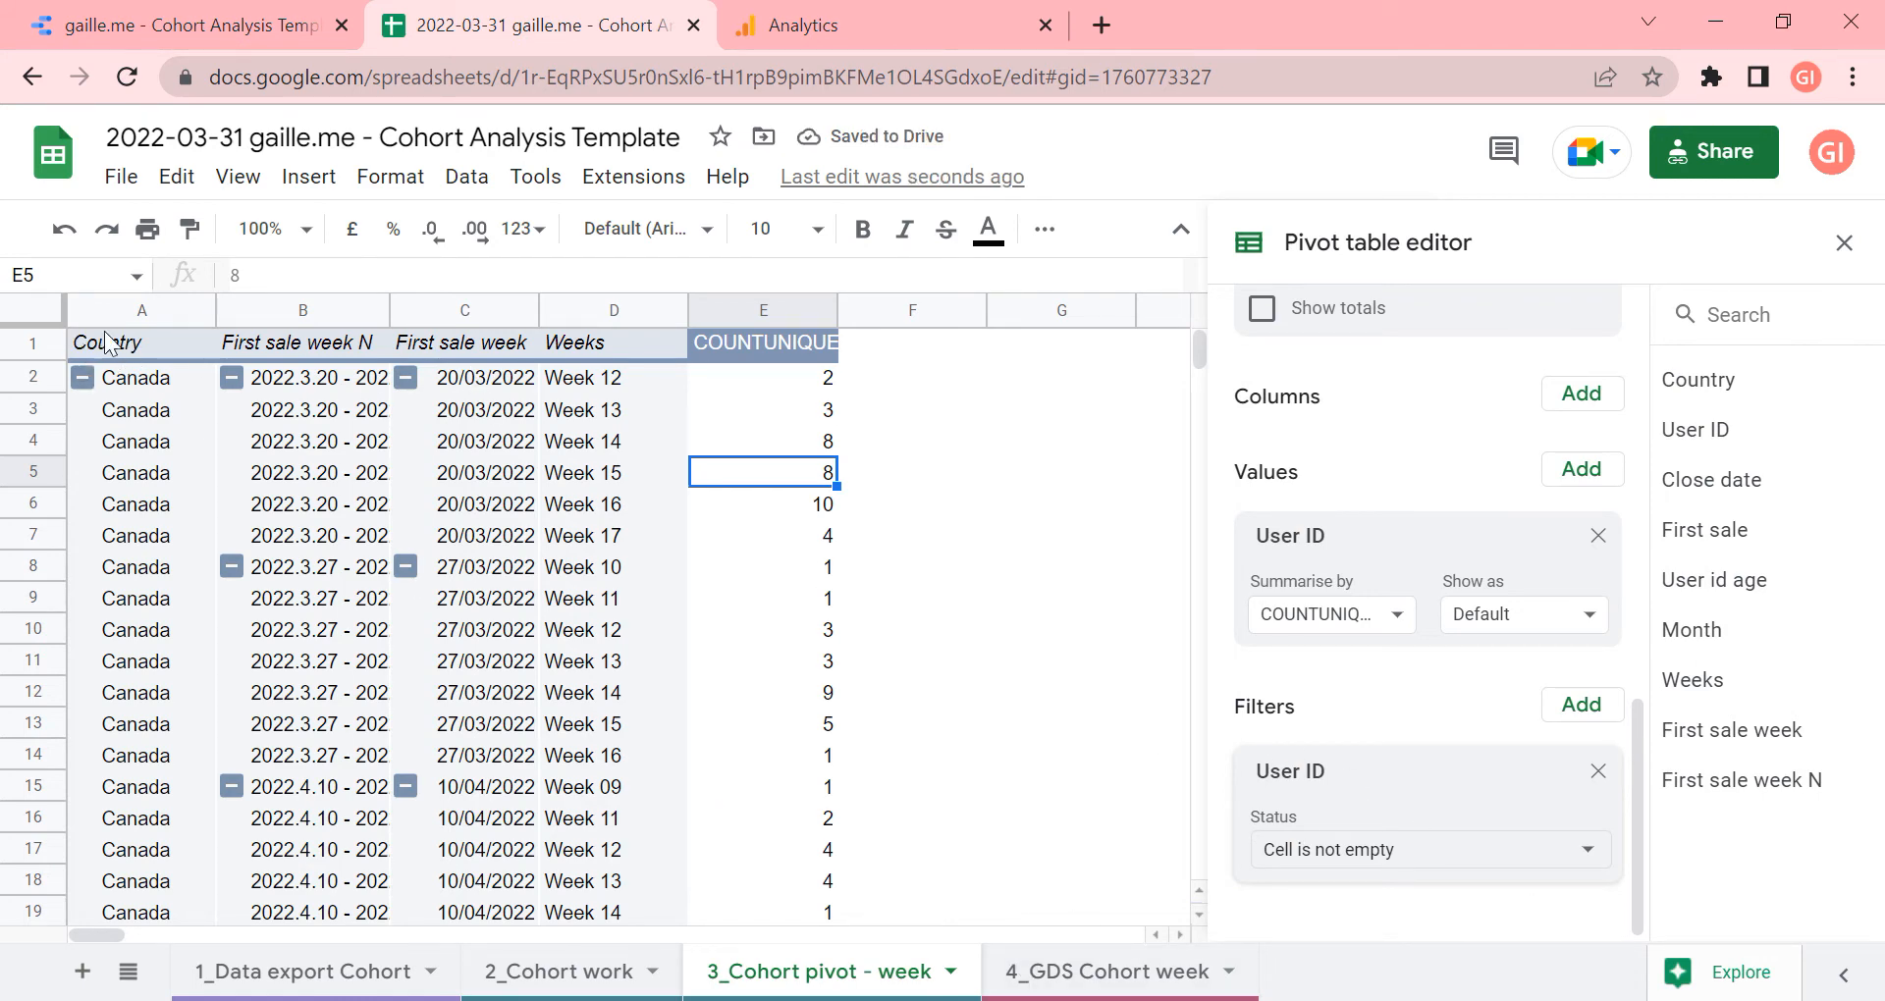
Look over the pivot table's output from Country to the user counts and highlight the First sale week column
left_click_drag(98, 342, 819, 726)
left_click(1070, 668)
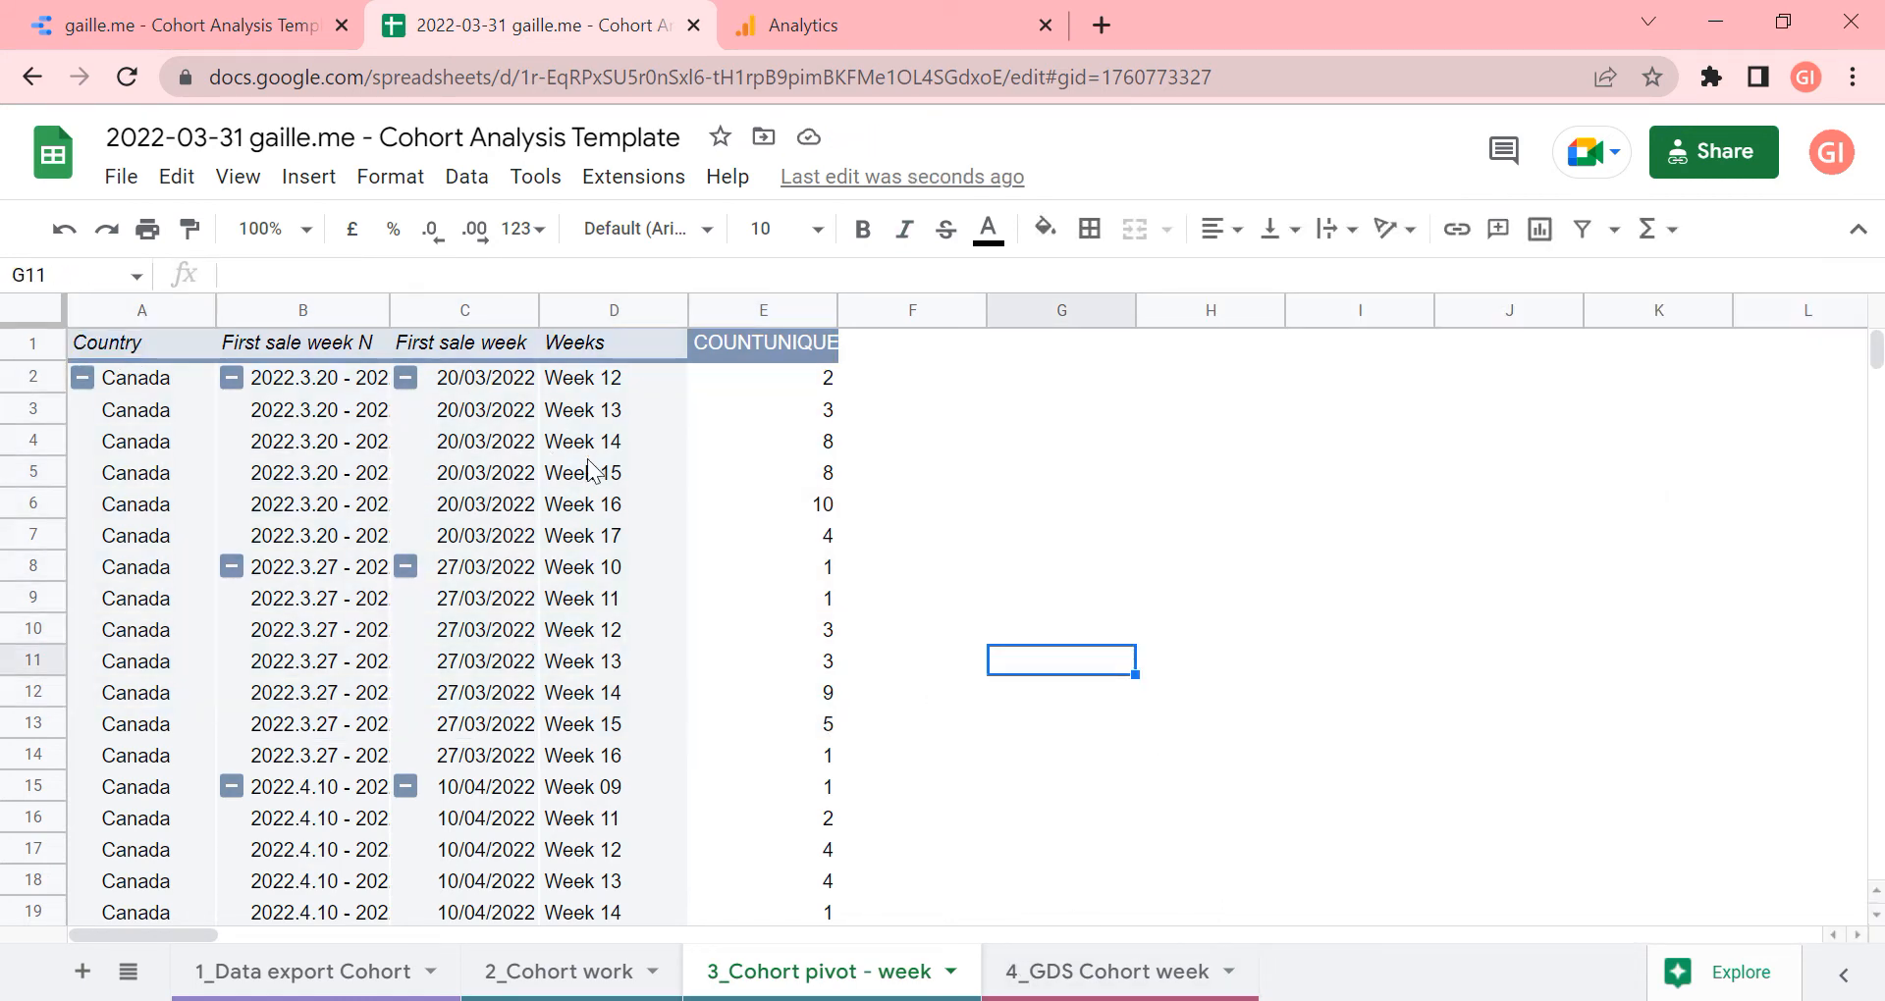
left_click(740, 408)
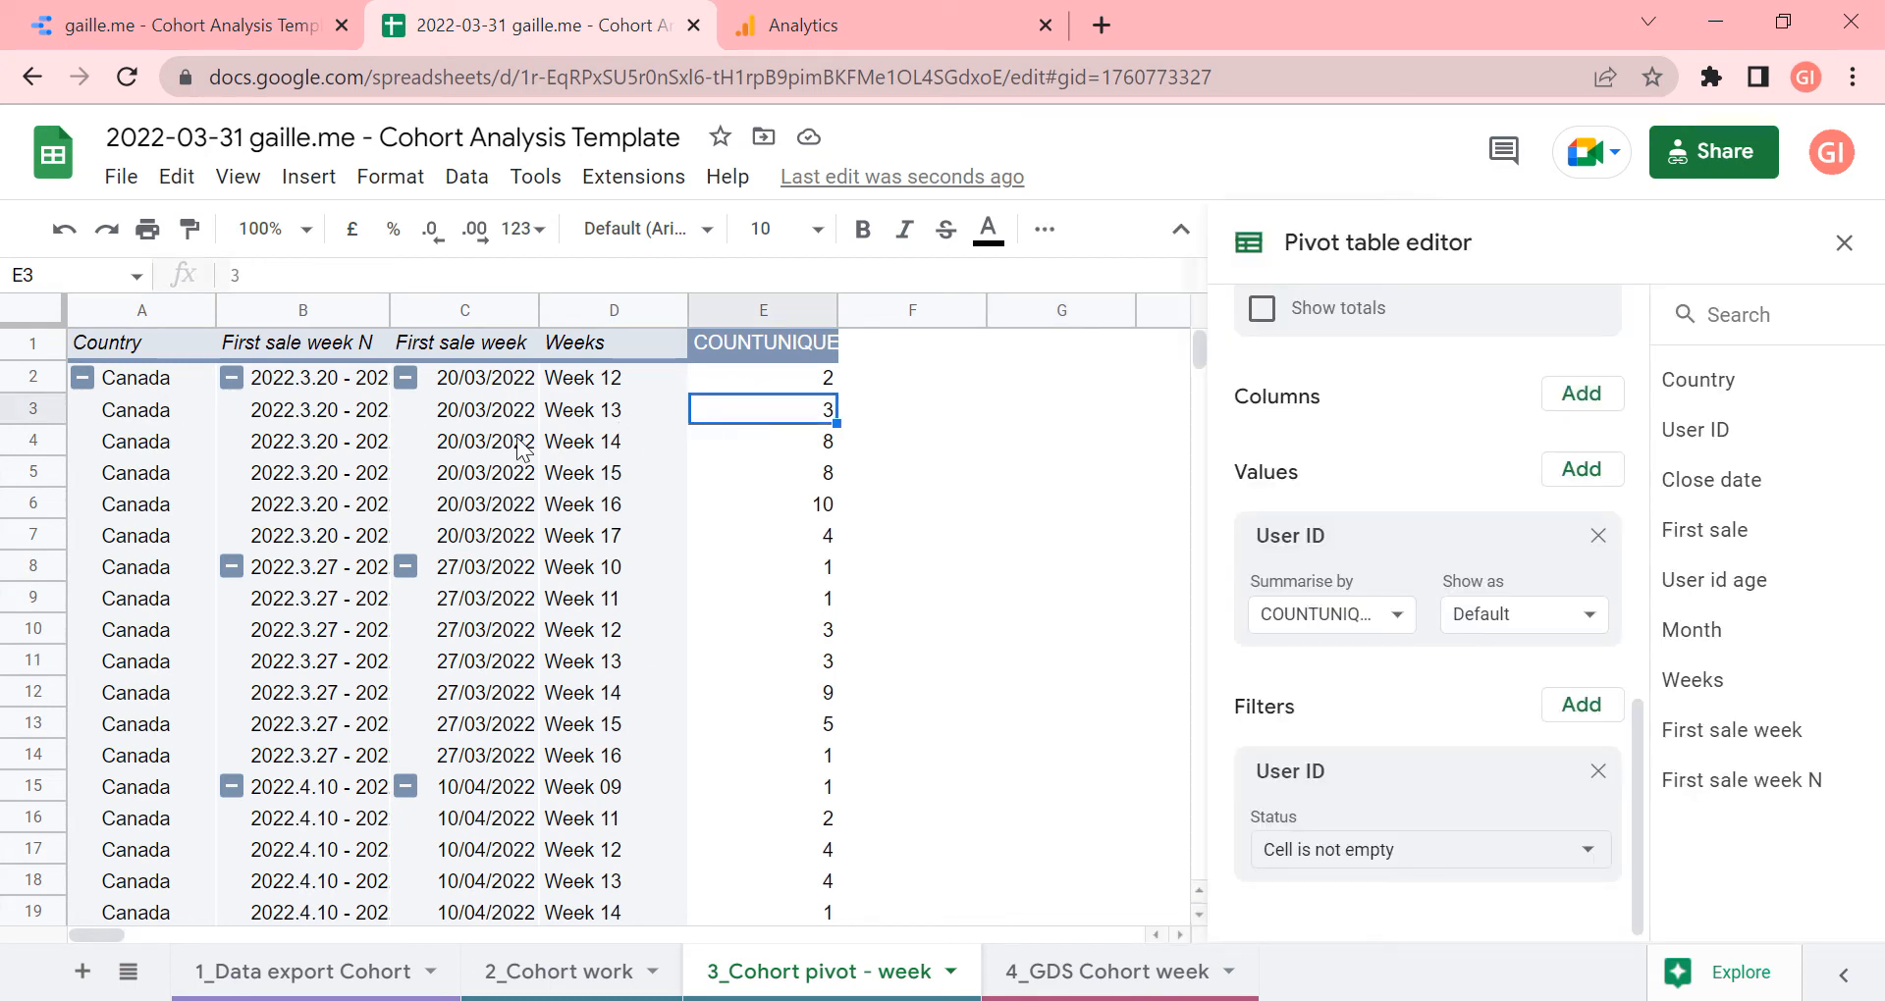
left_click(422, 307)
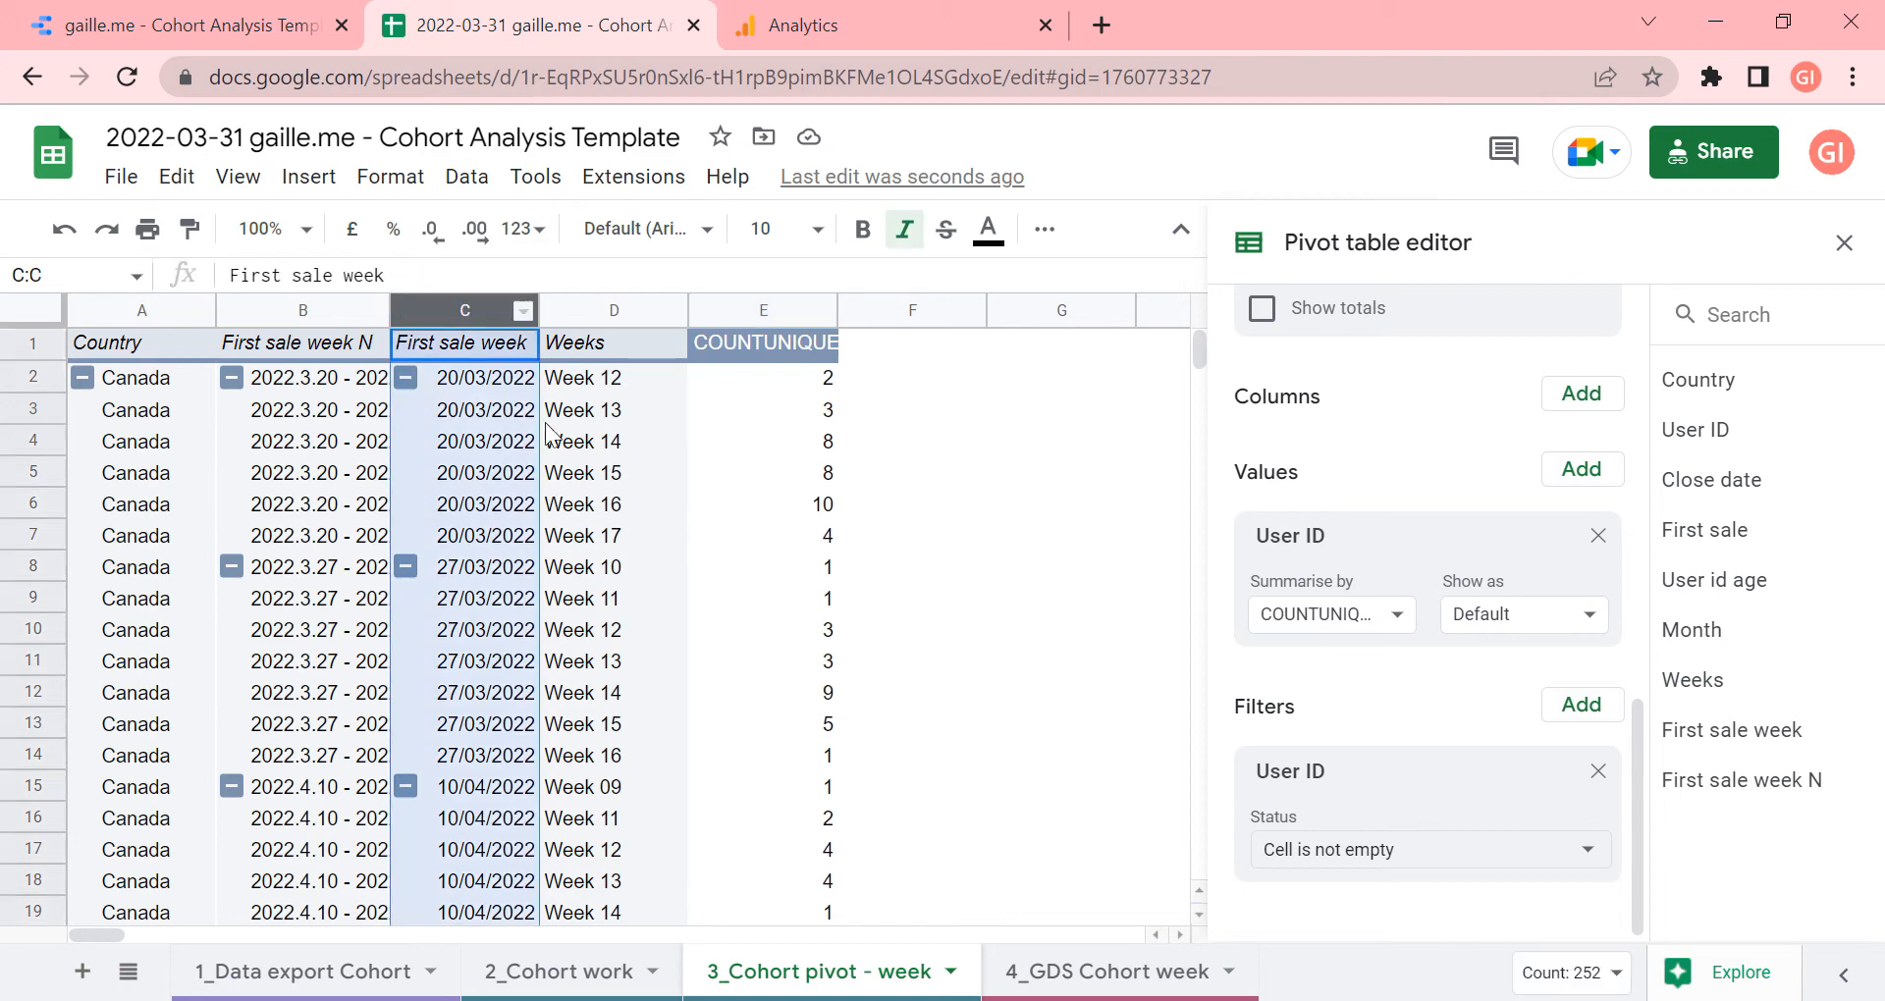
Open the 4_GDS Cohort week sheet and check the Country and First sale week N cell references
left_click(1090, 975)
left_click(887, 580)
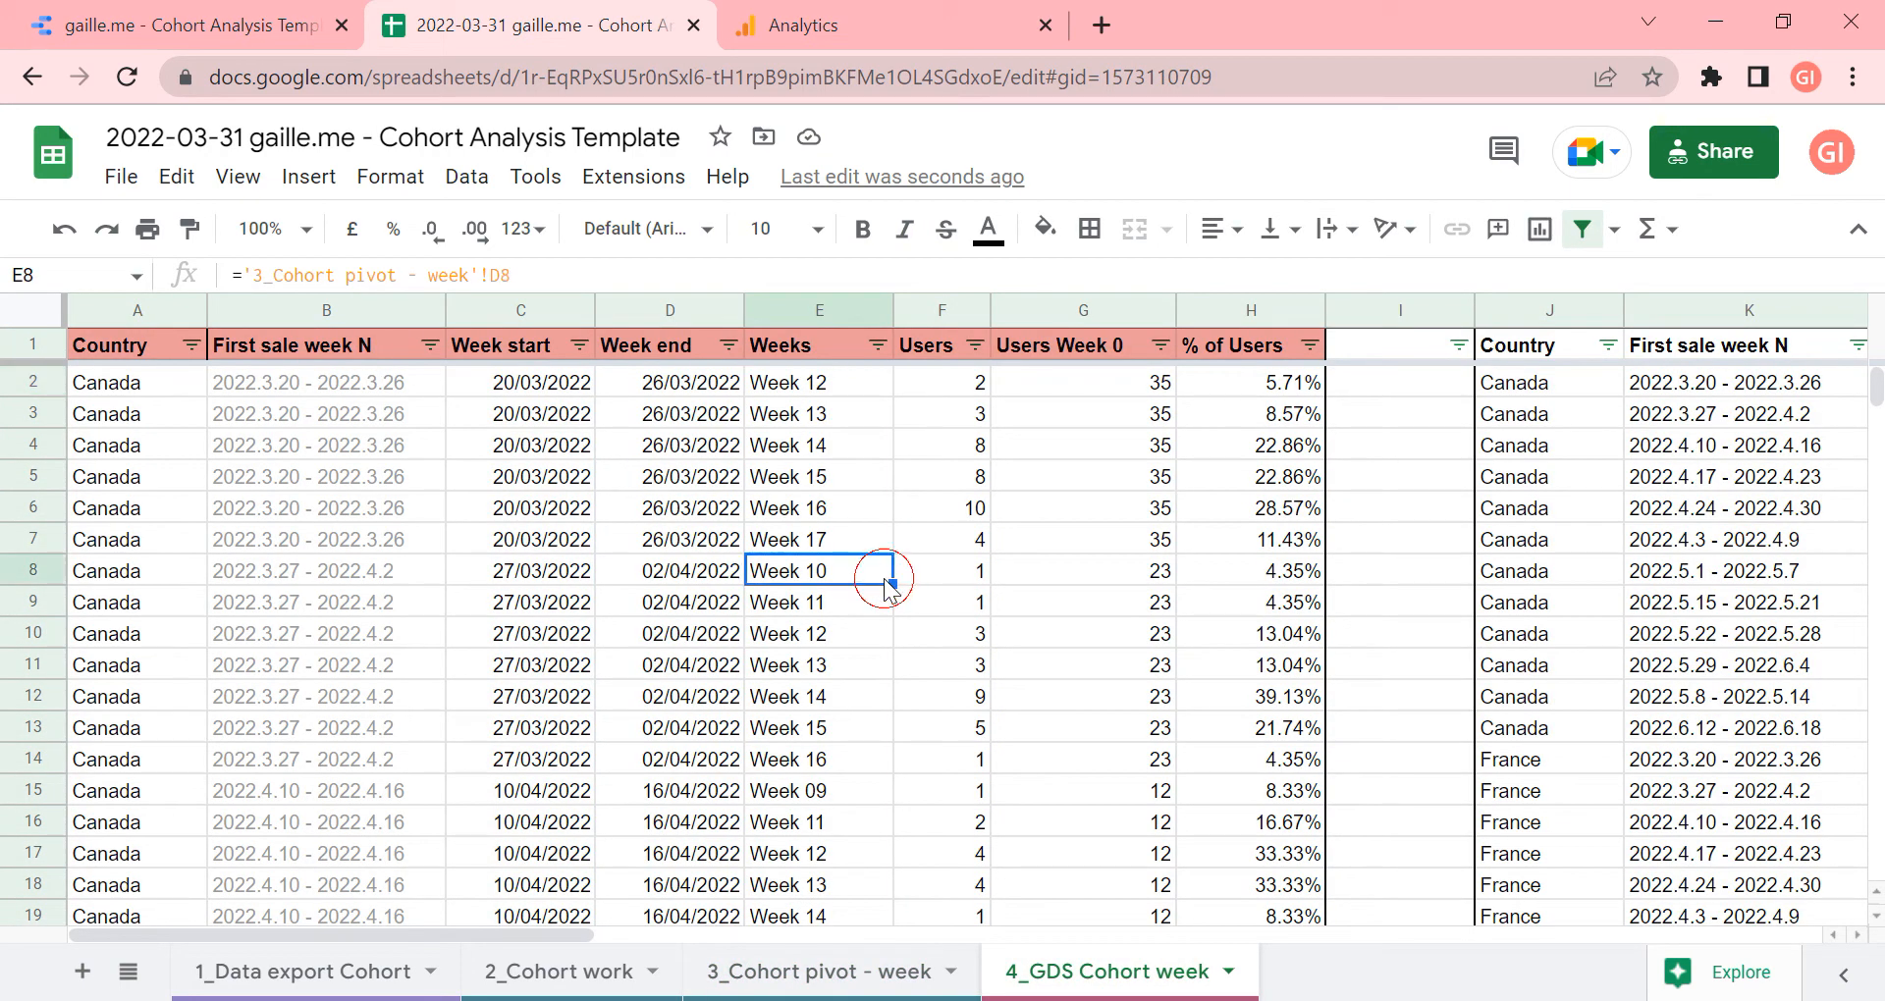
key("Left")
key("Left")
key("Left")
key("Left")
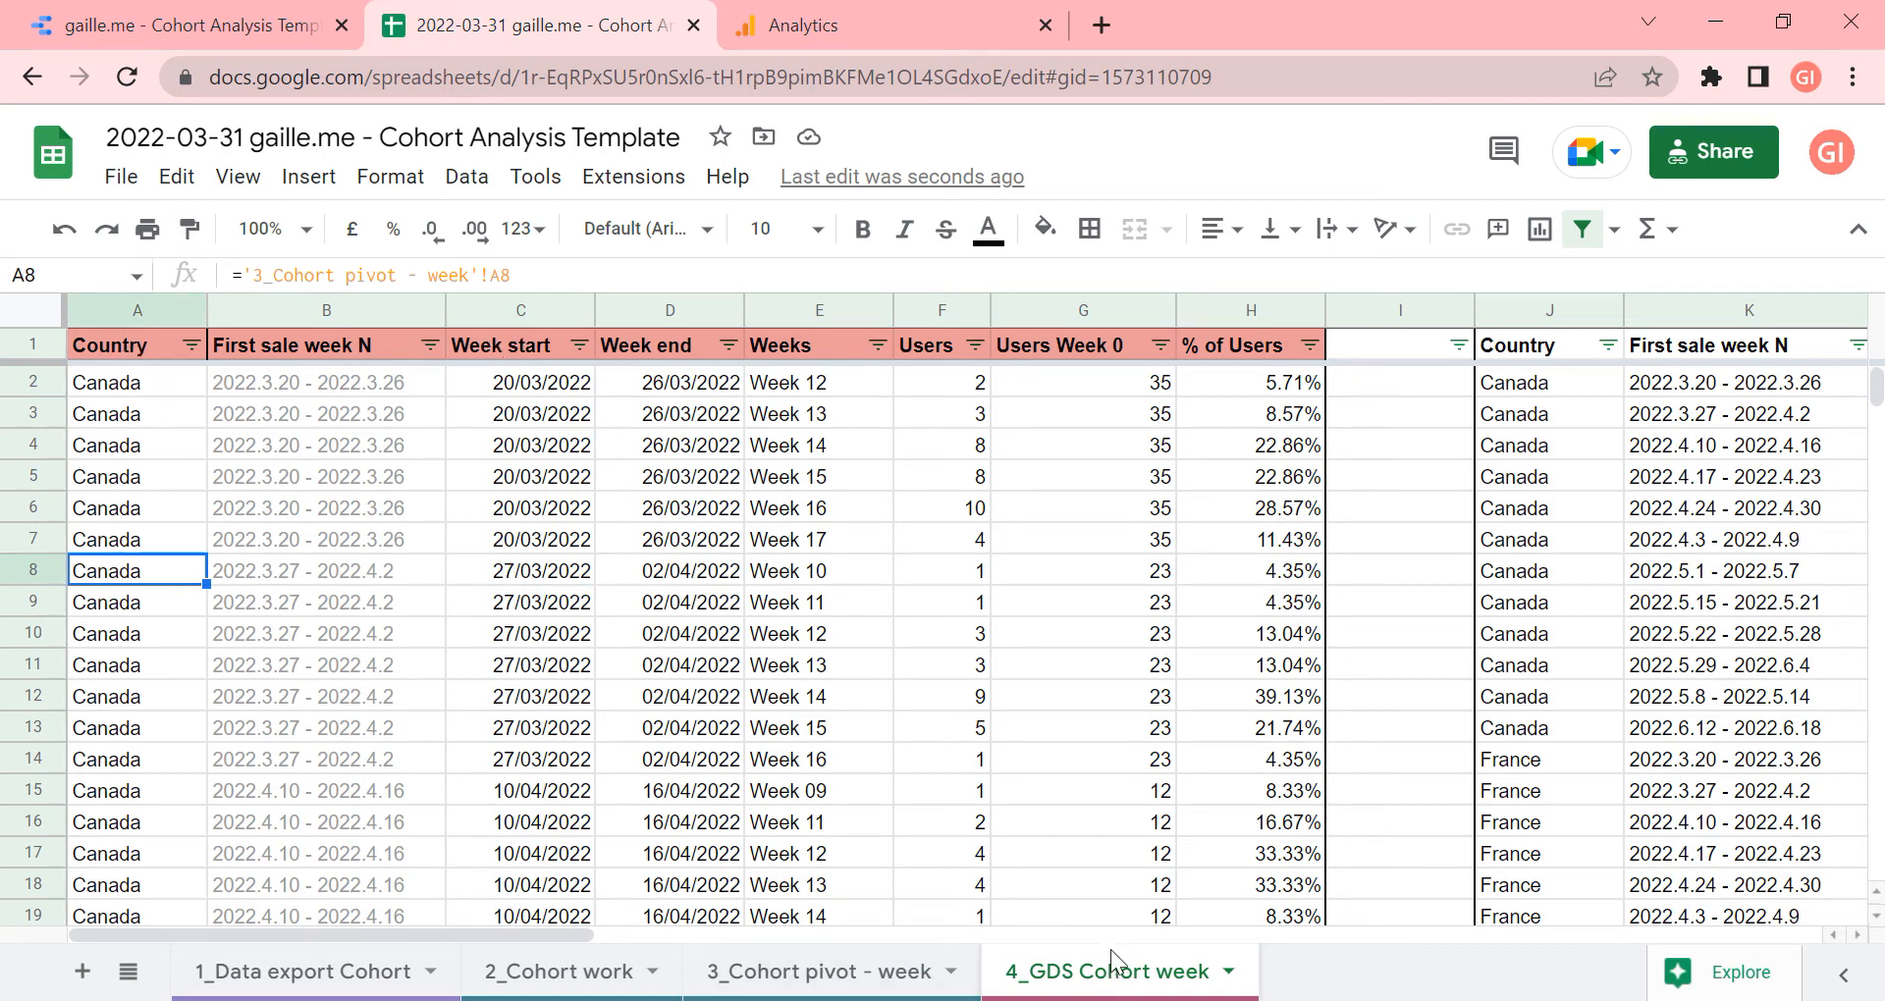
left_click(155, 345)
key("Down")
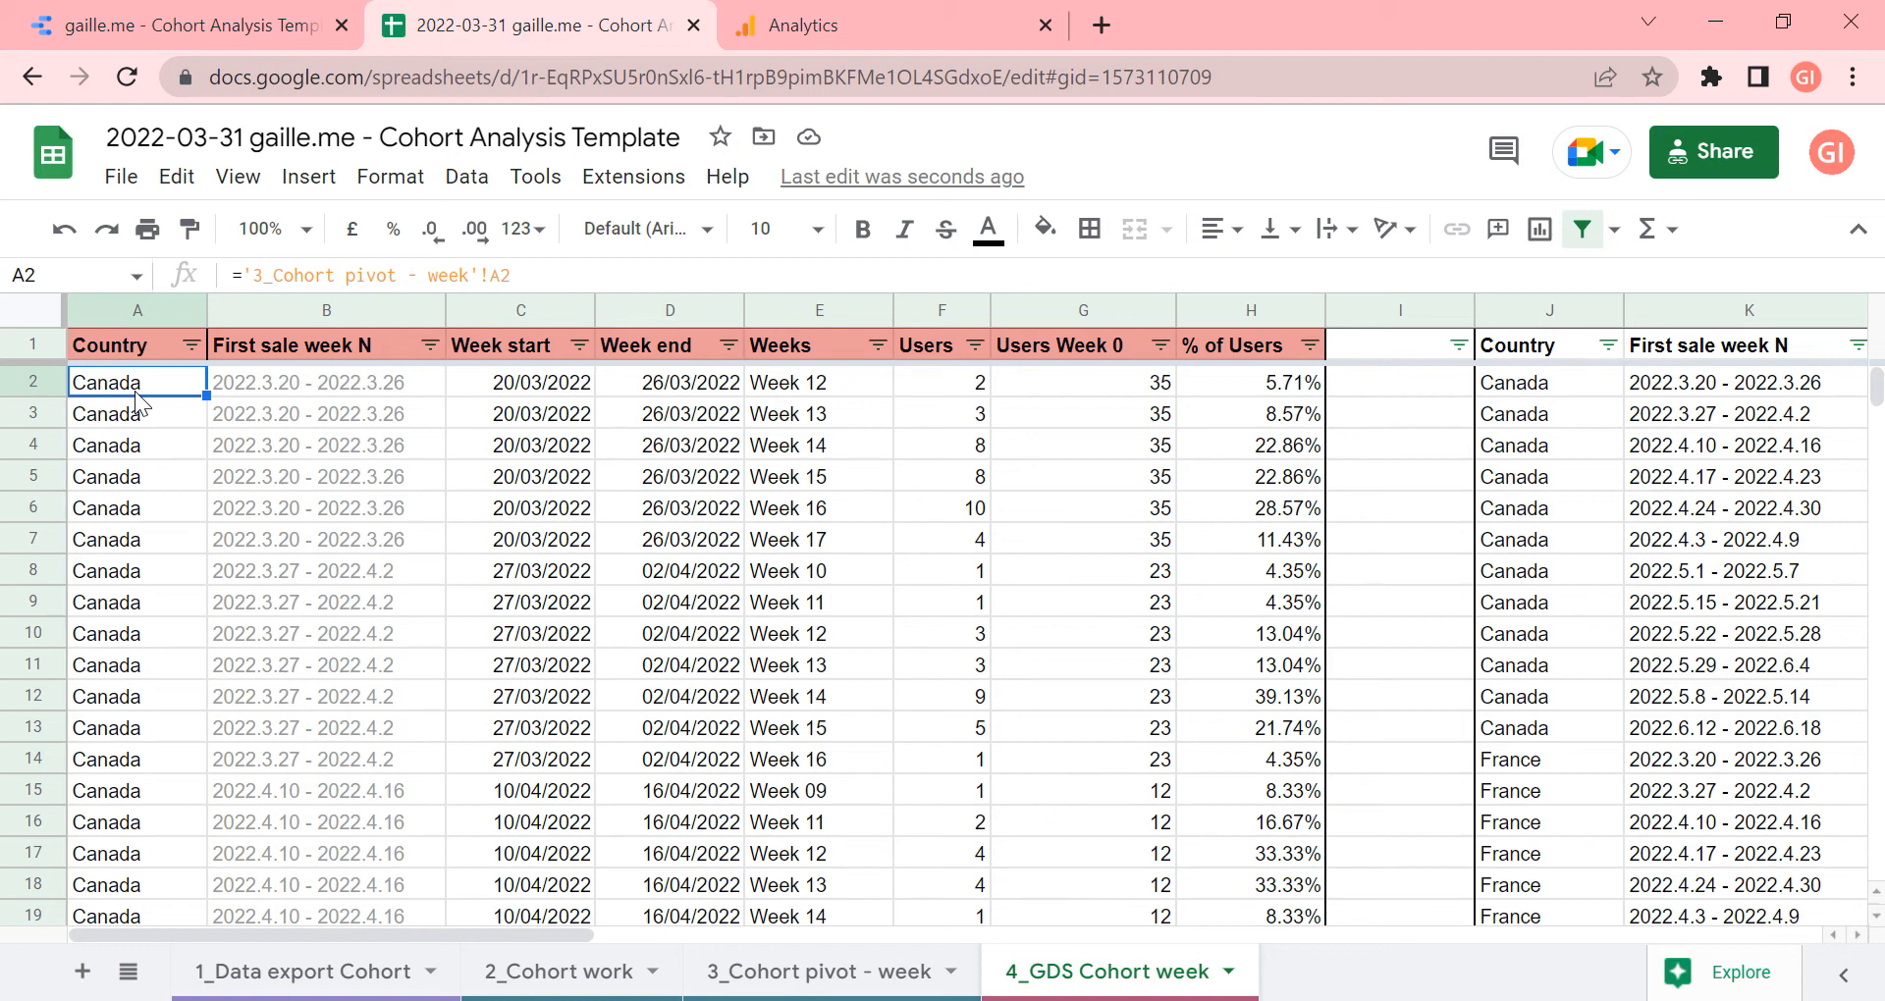
key("Right")
key("Right")
key("Left")
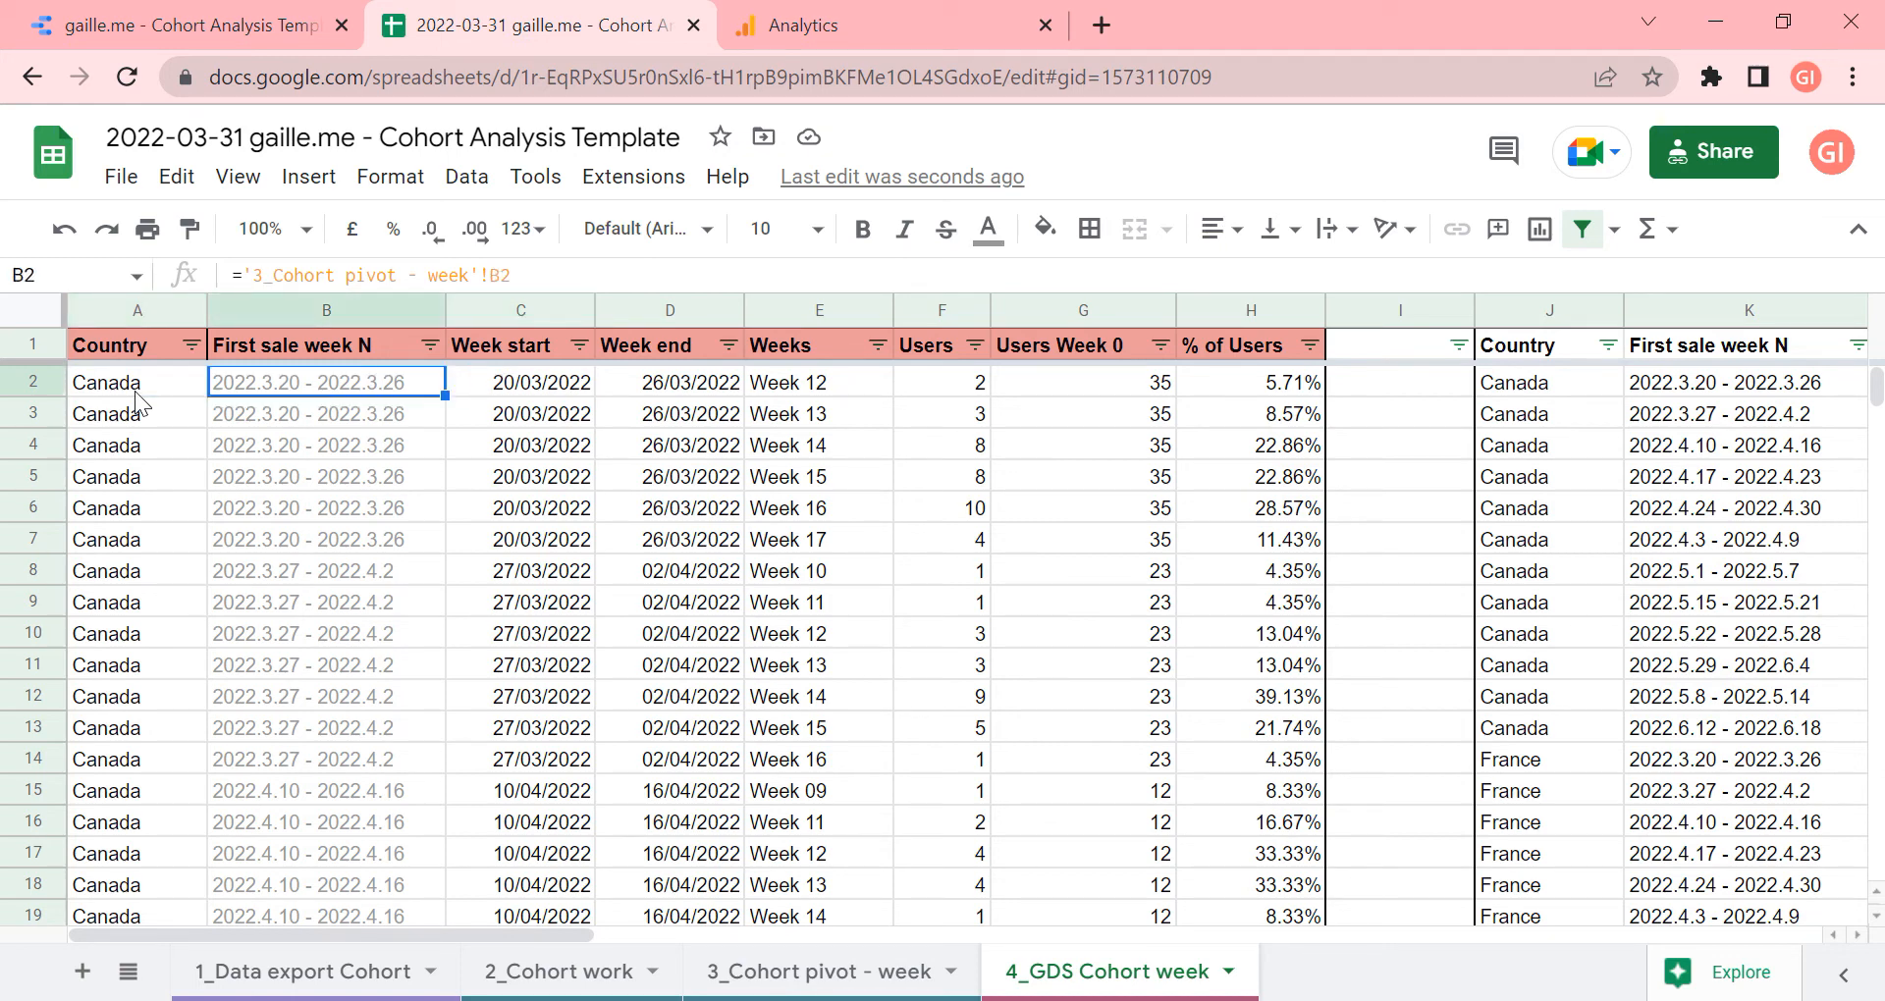
Inspect the Week start column and the formula calculating Week end in row 2, leaving the formula unedited
left_click(565, 353)
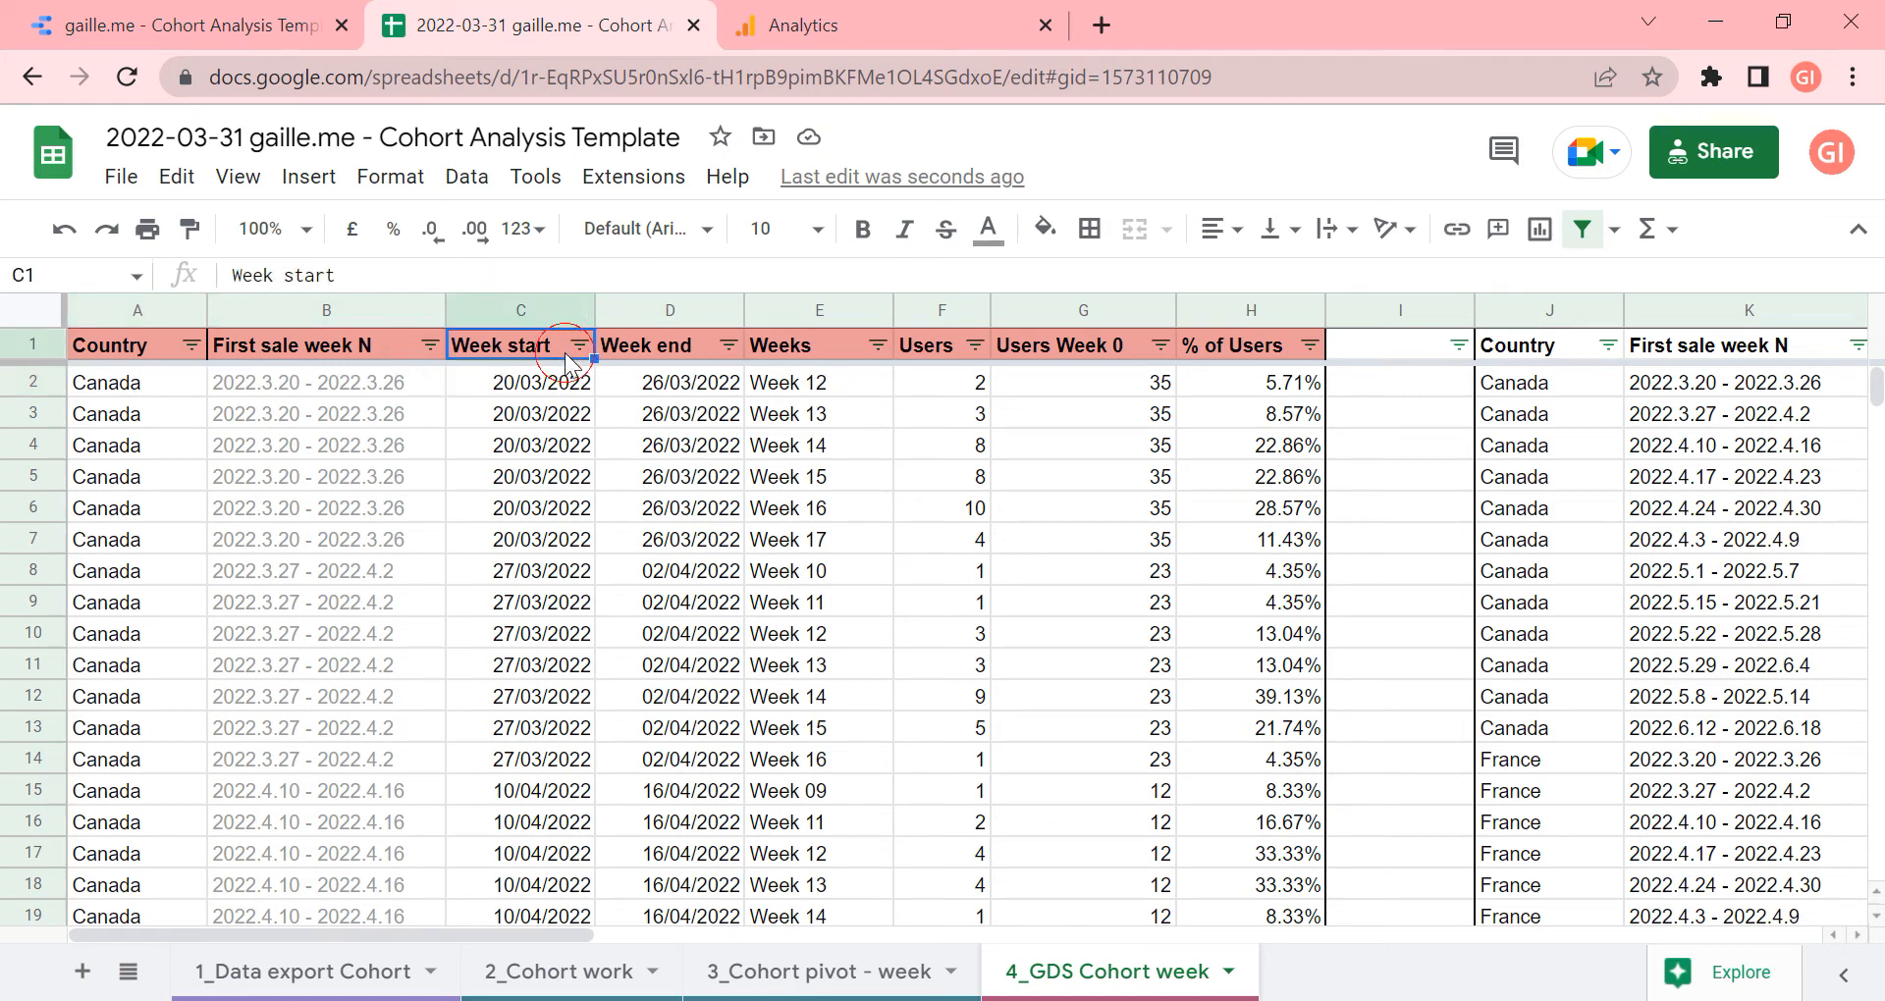
left_click(564, 407)
left_click(652, 391)
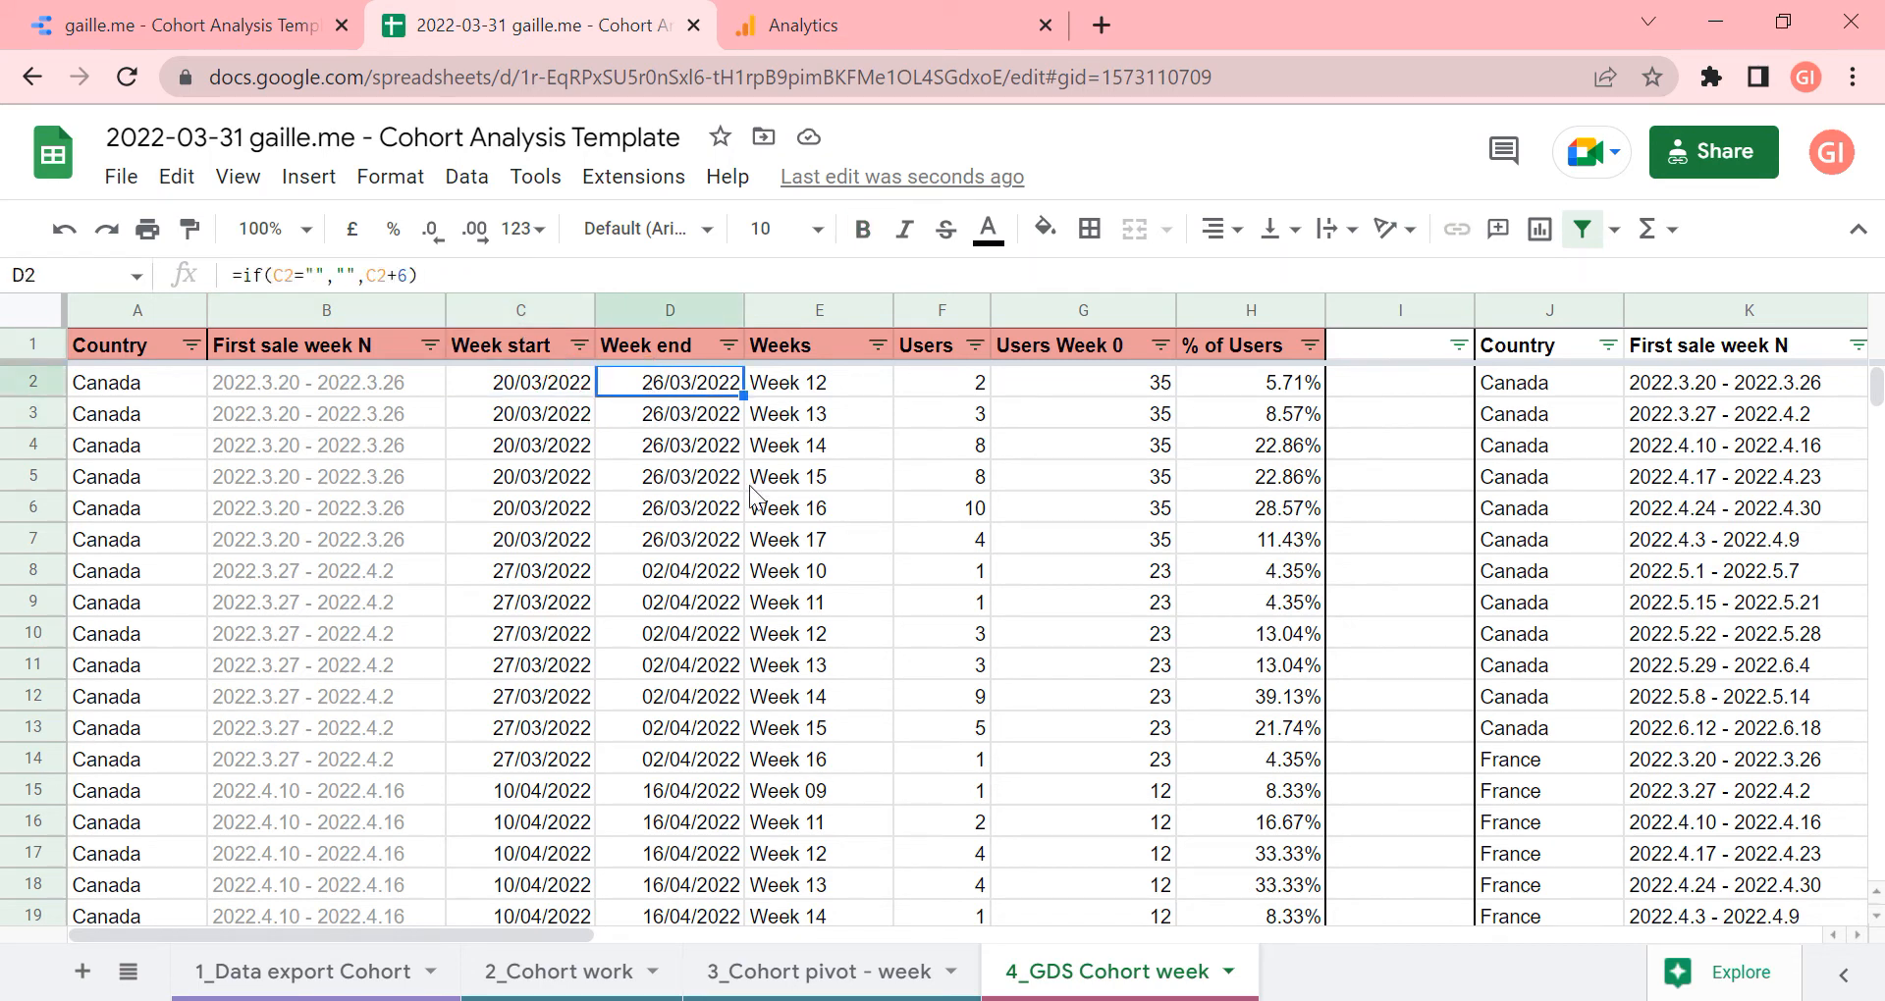
double_click(408, 277)
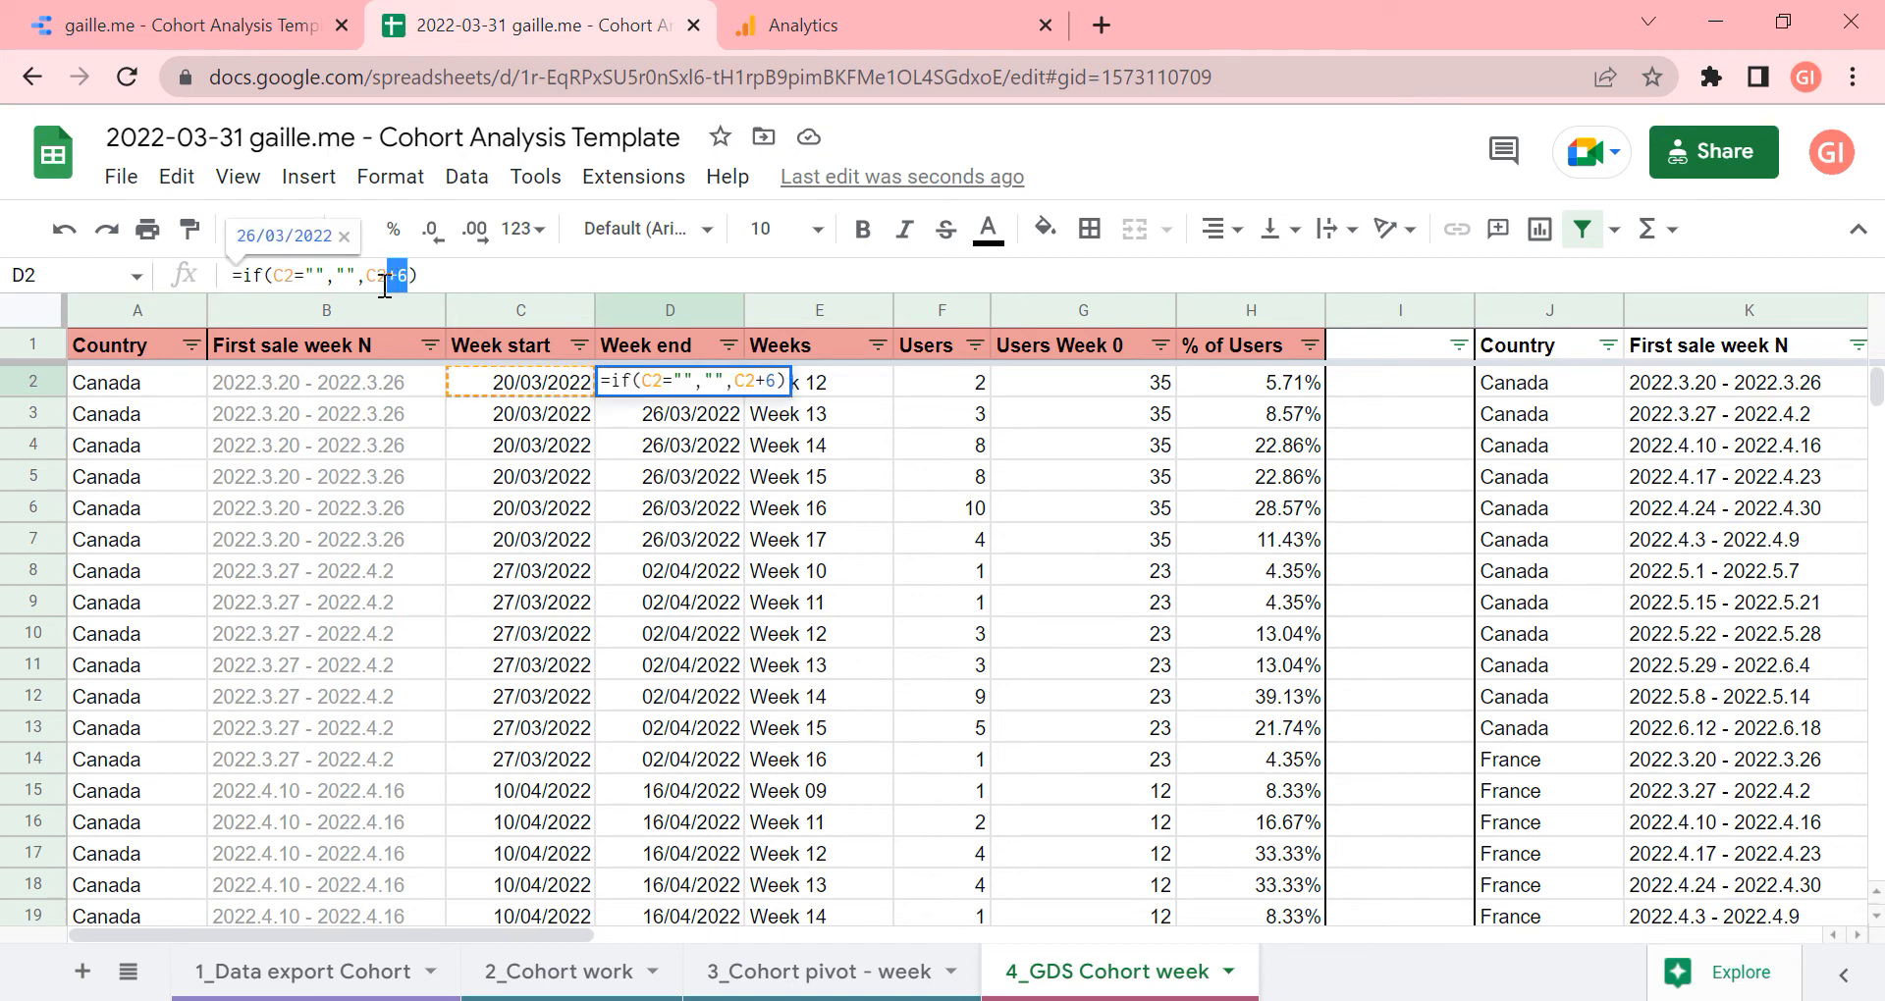
key("Escape")
Inspect the row 2 formulas for Weeks, Users, Users Week 0 and % of Users
left_click(825, 389)
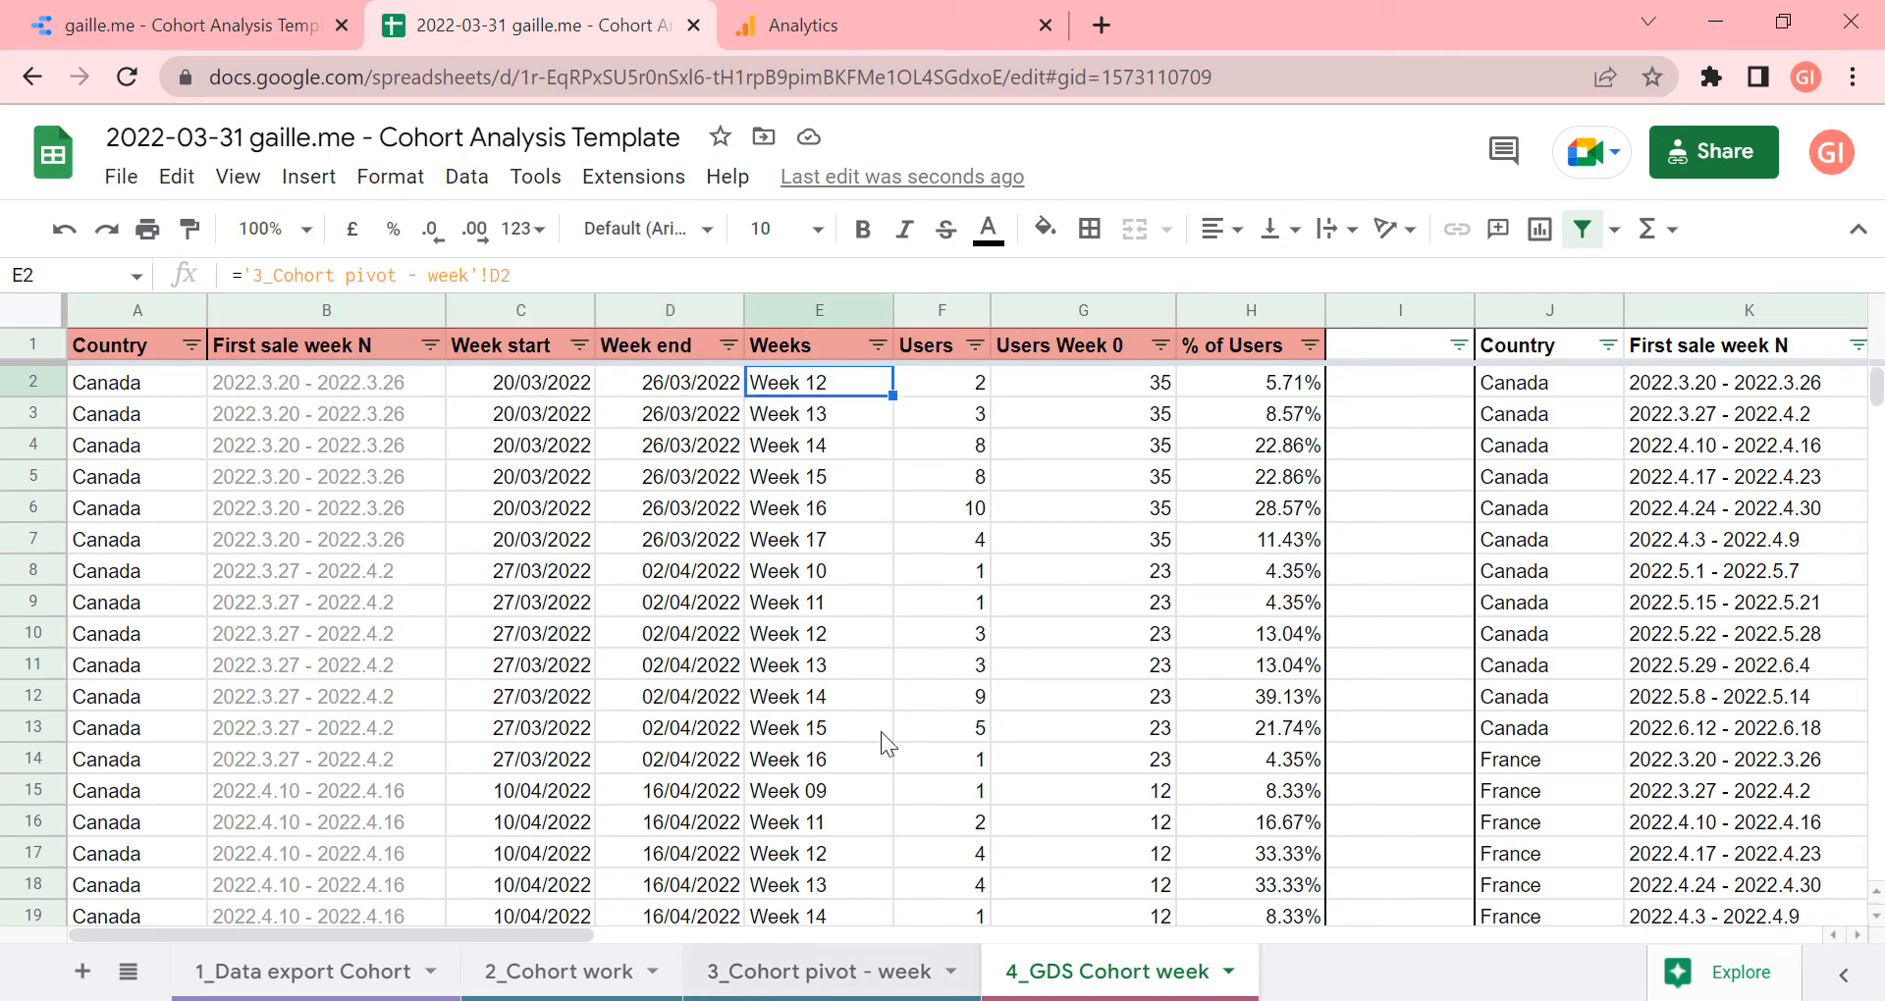
left_click(909, 393)
left_click(1107, 384)
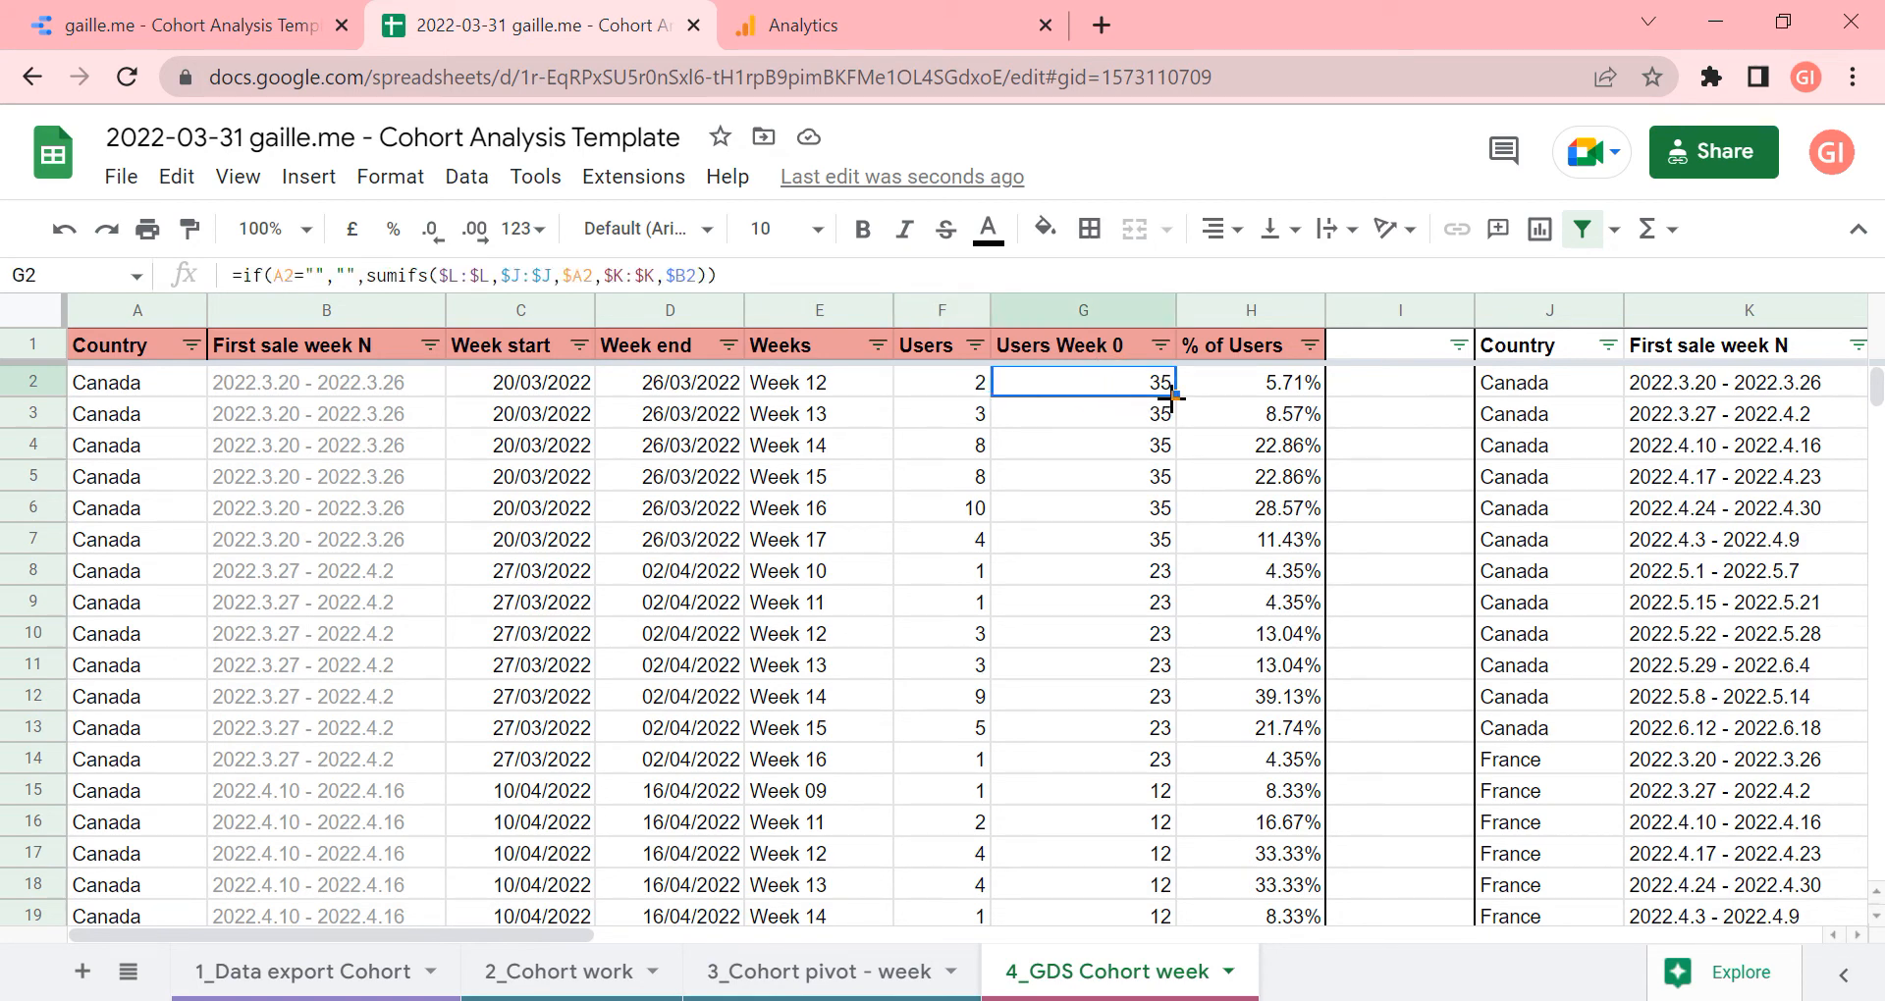
left_click_drag(728, 276, 39, 253)
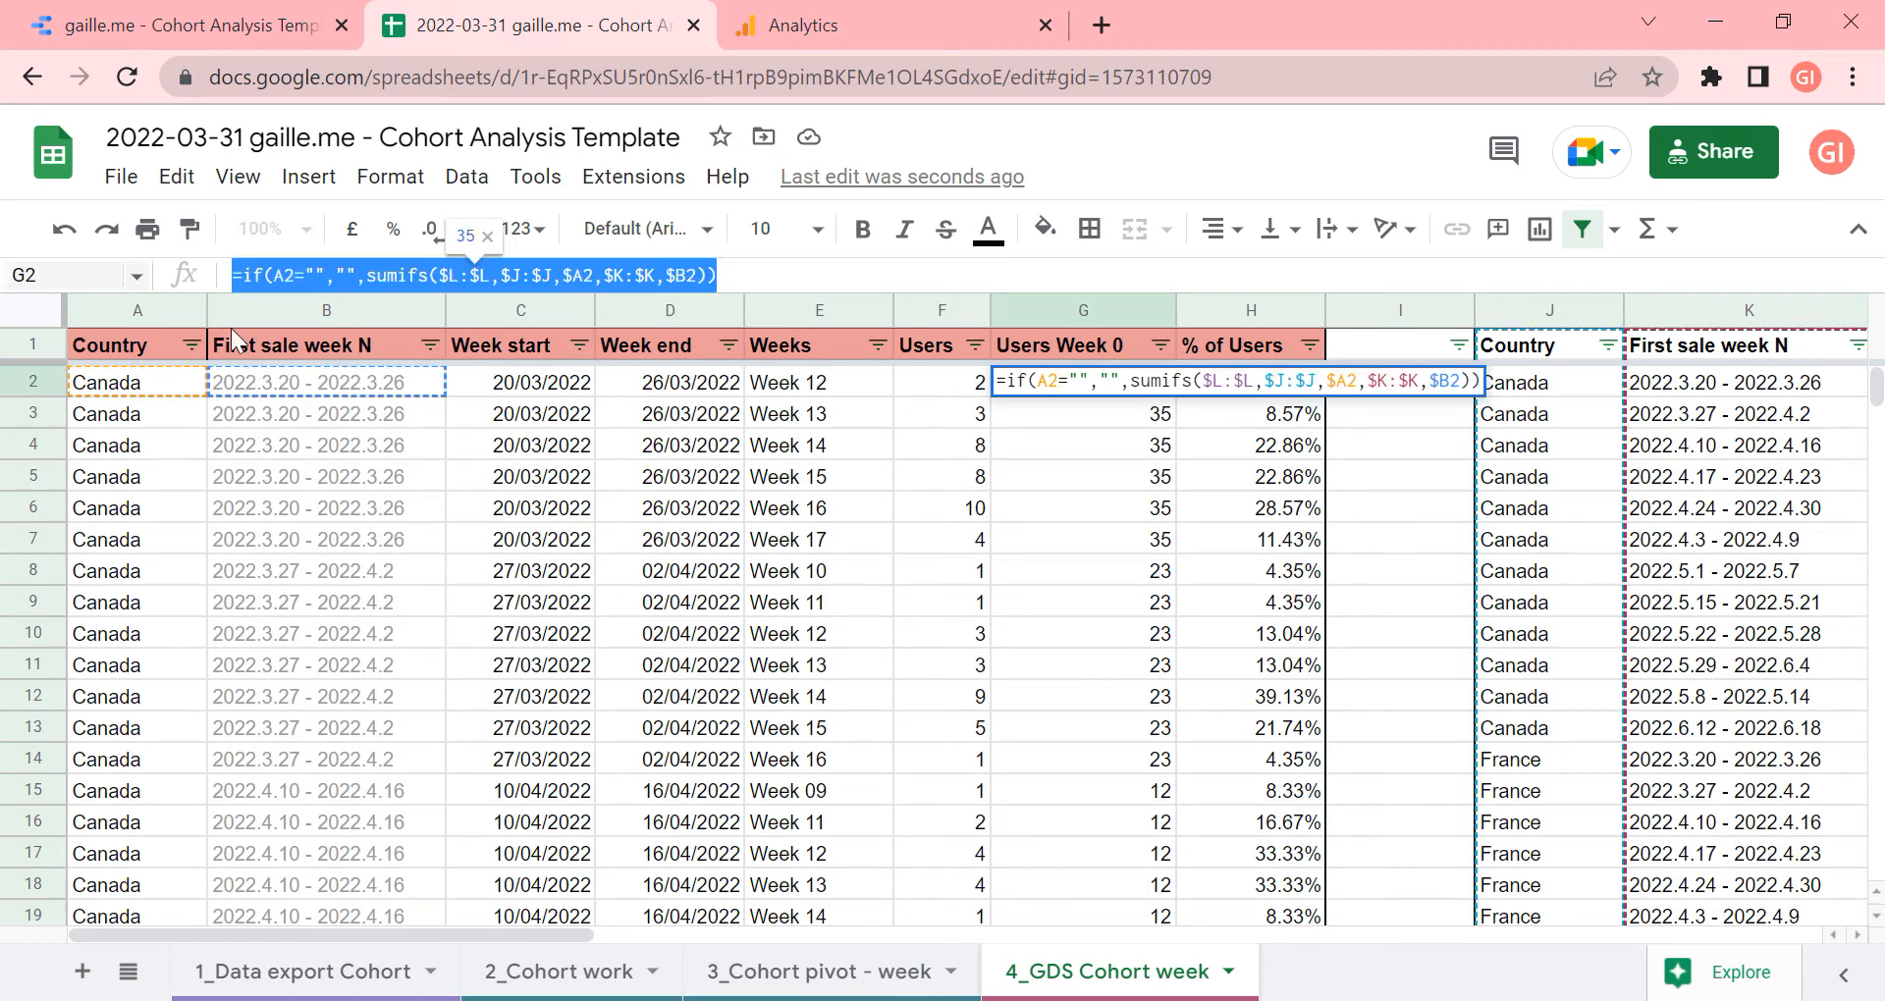
key("Escape")
left_click(1282, 392)
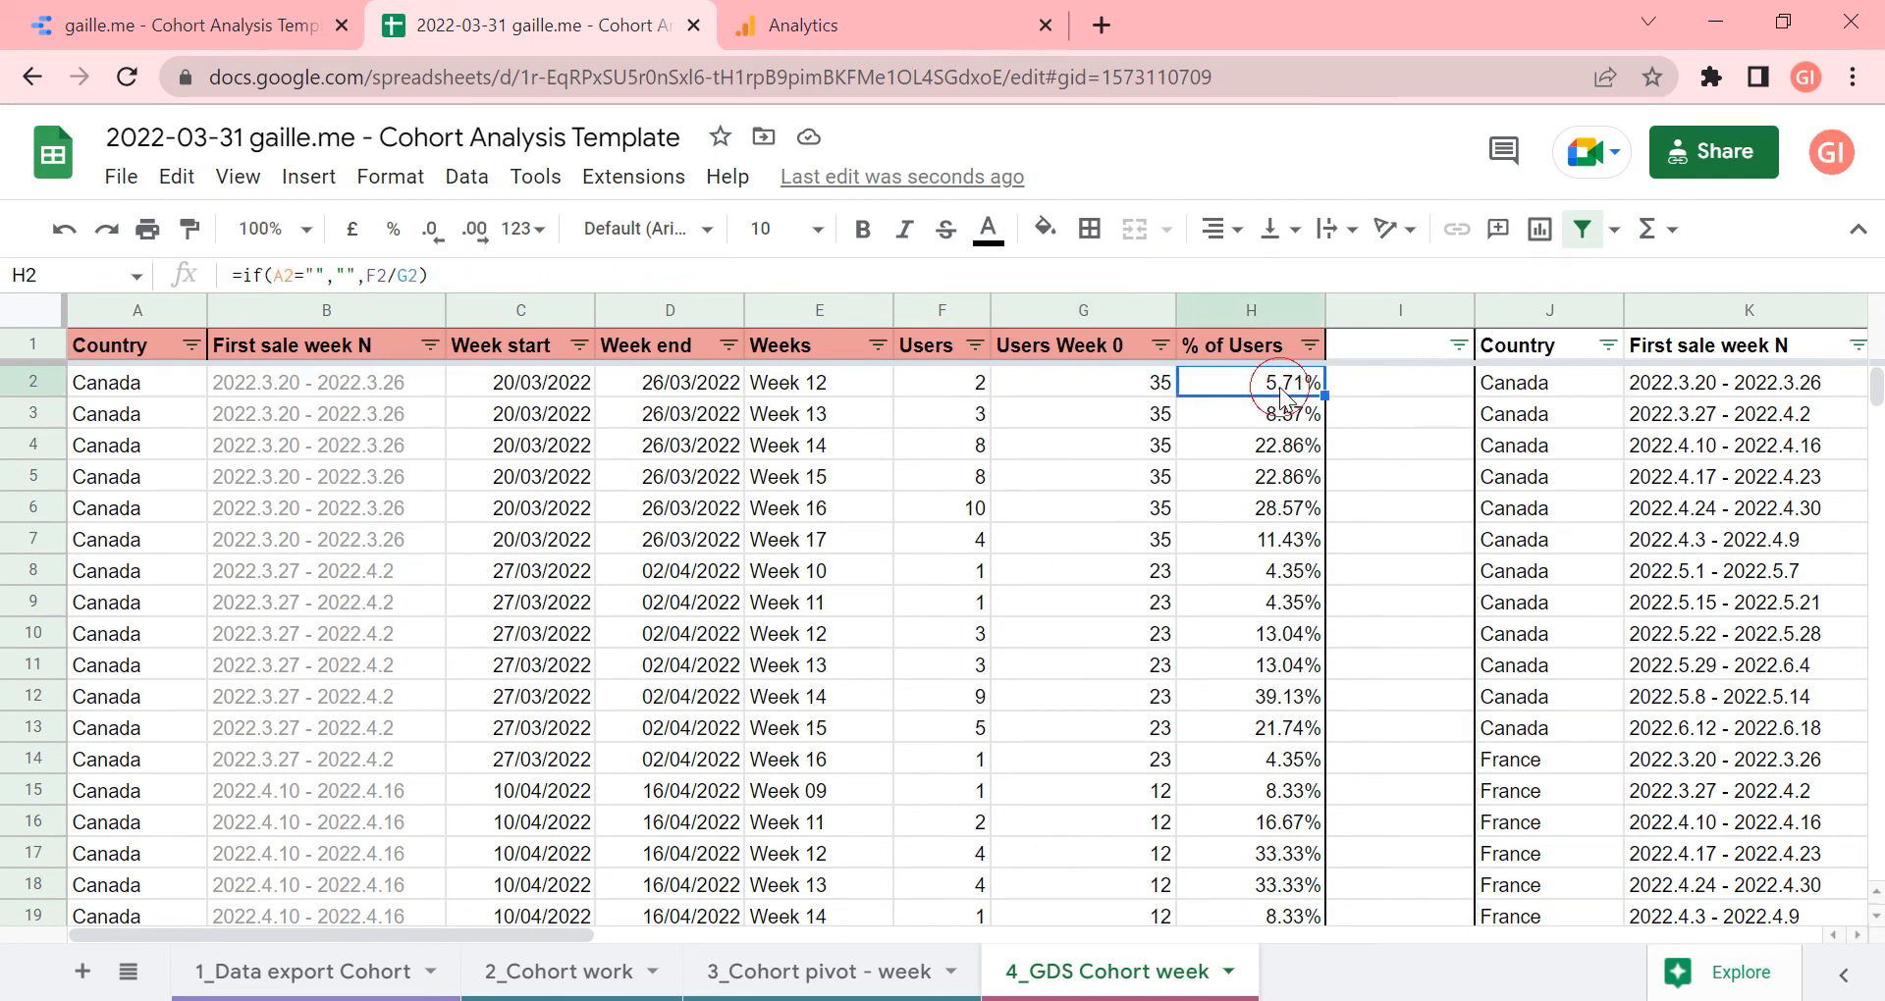
Switch to the Data Studio report, view the weekly cohort table for all countries, and return to the spreadsheet
left_click(167, 14)
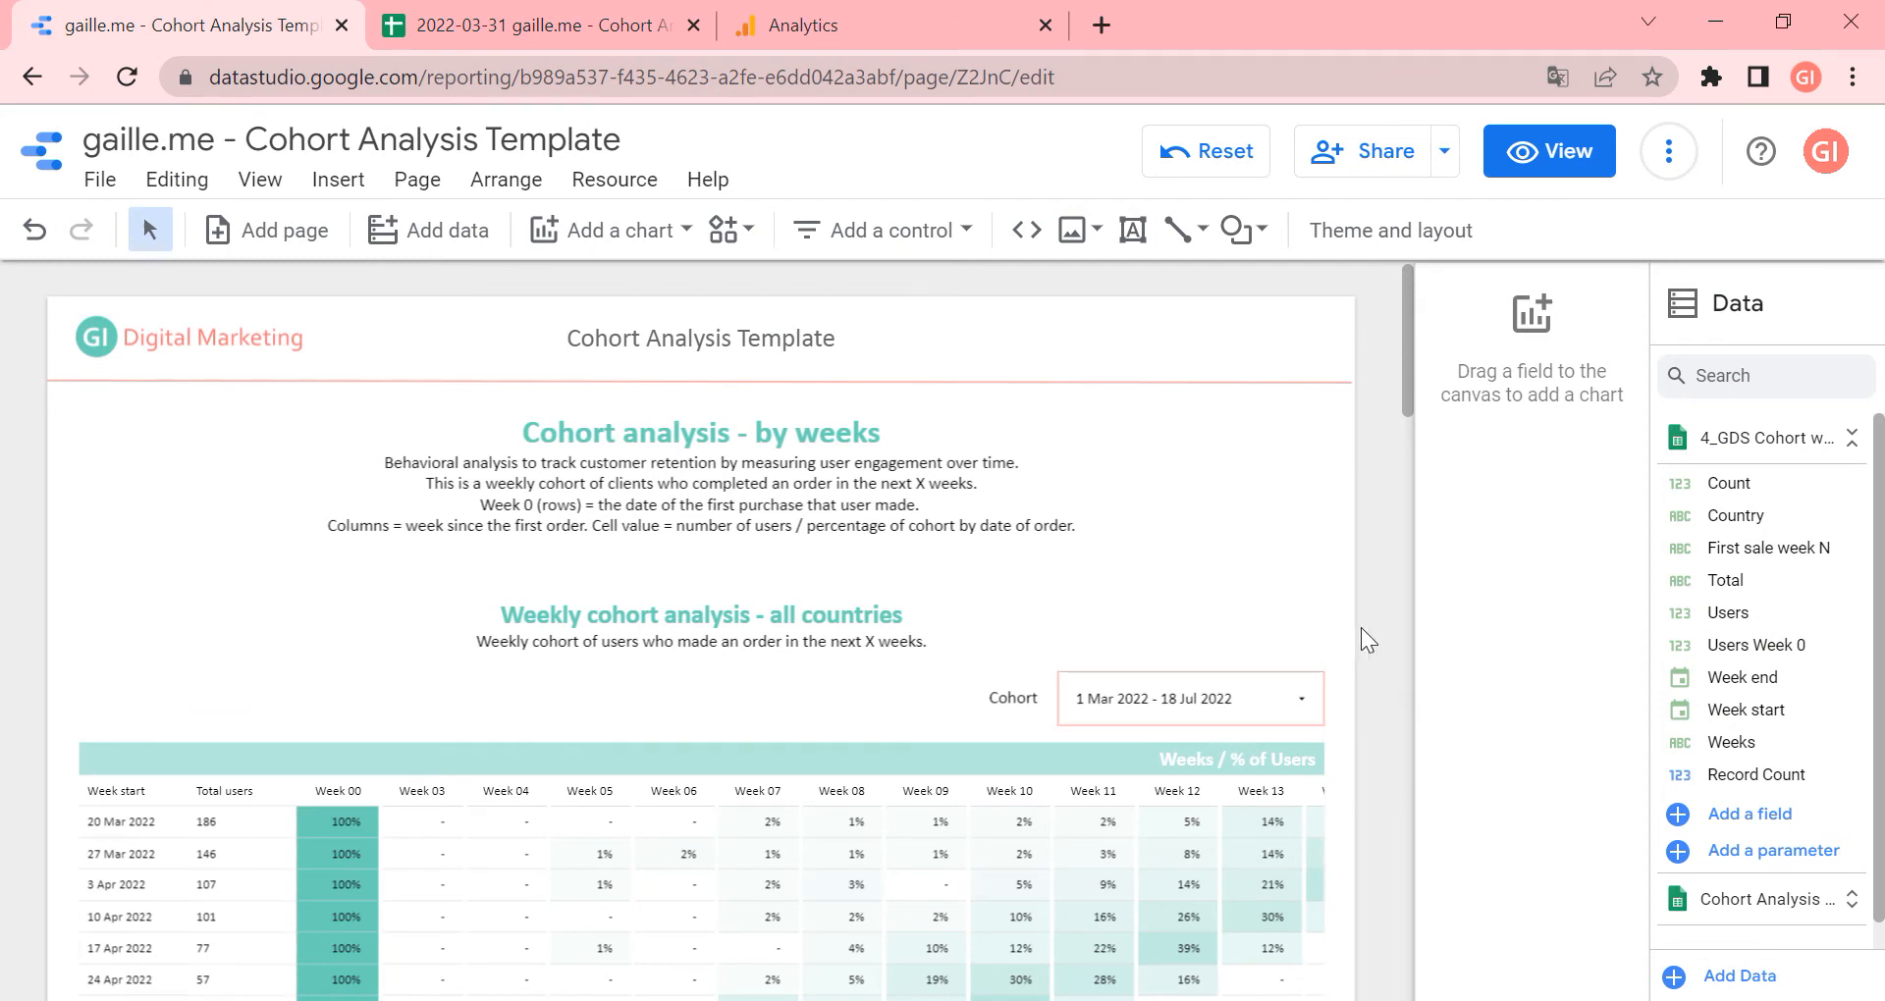
scroll(1363, 627, "down", 3)
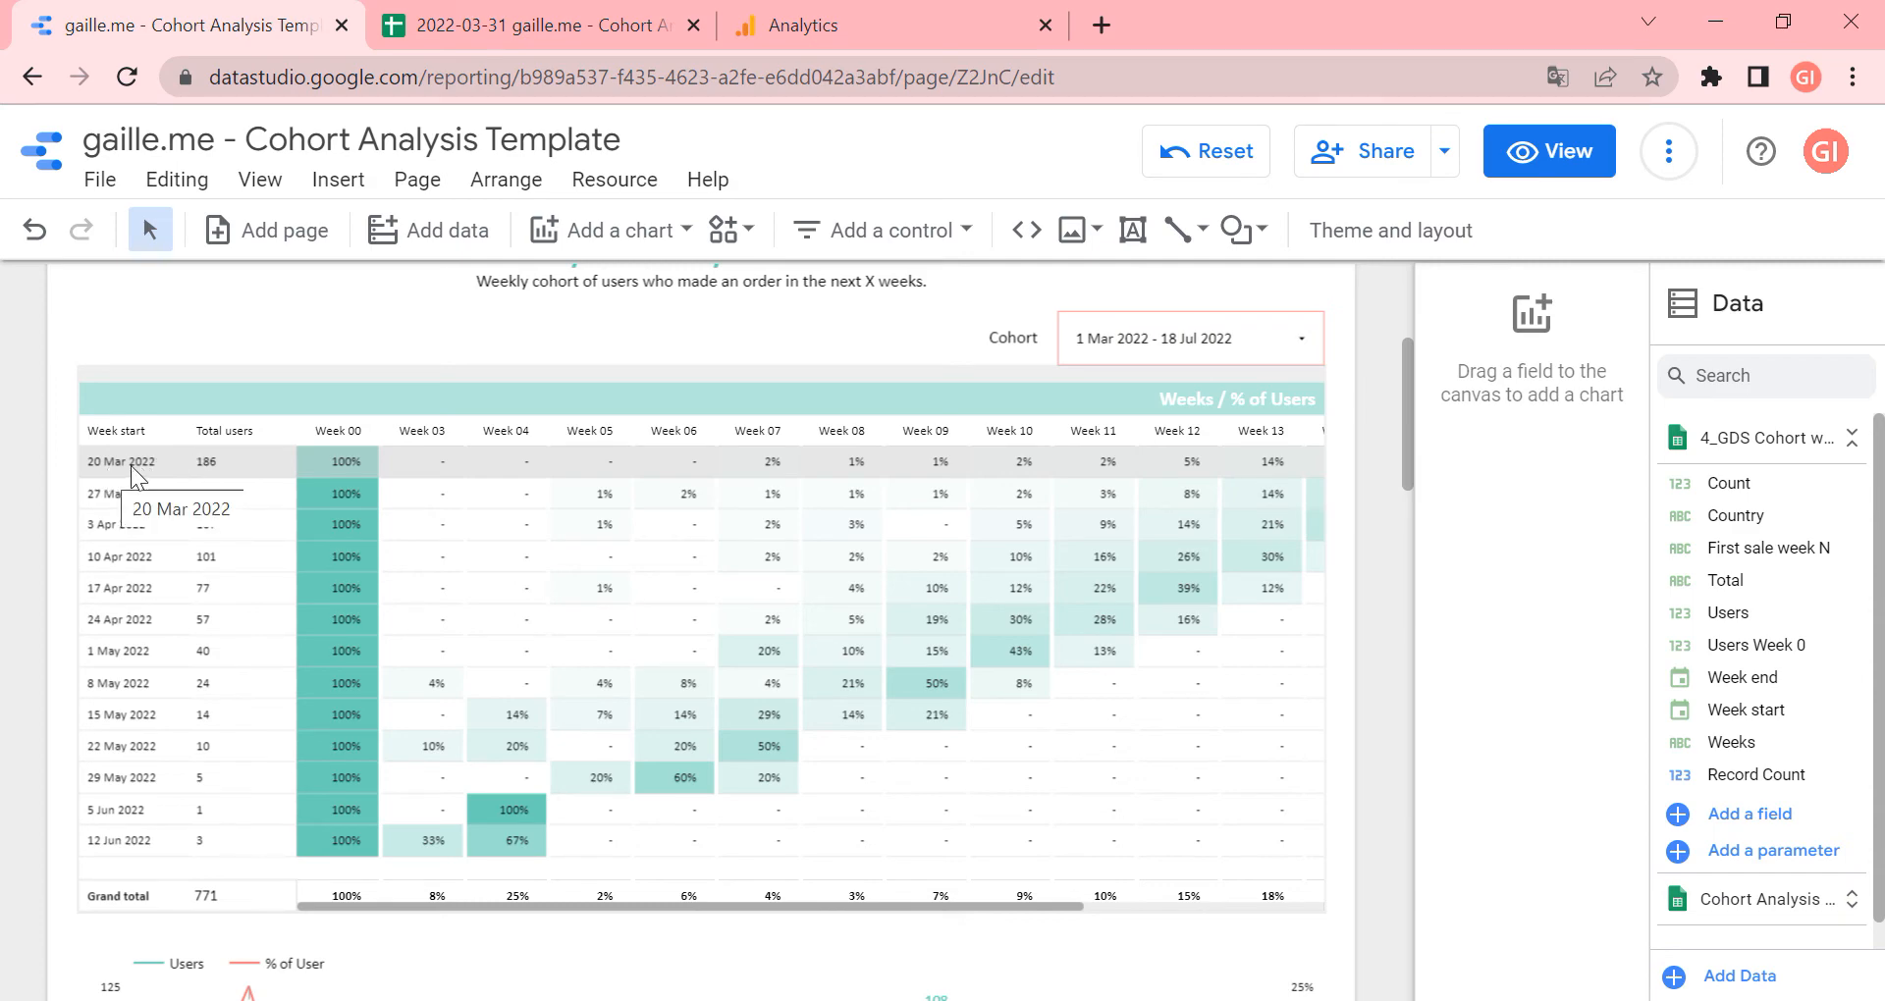
left_click(549, 29)
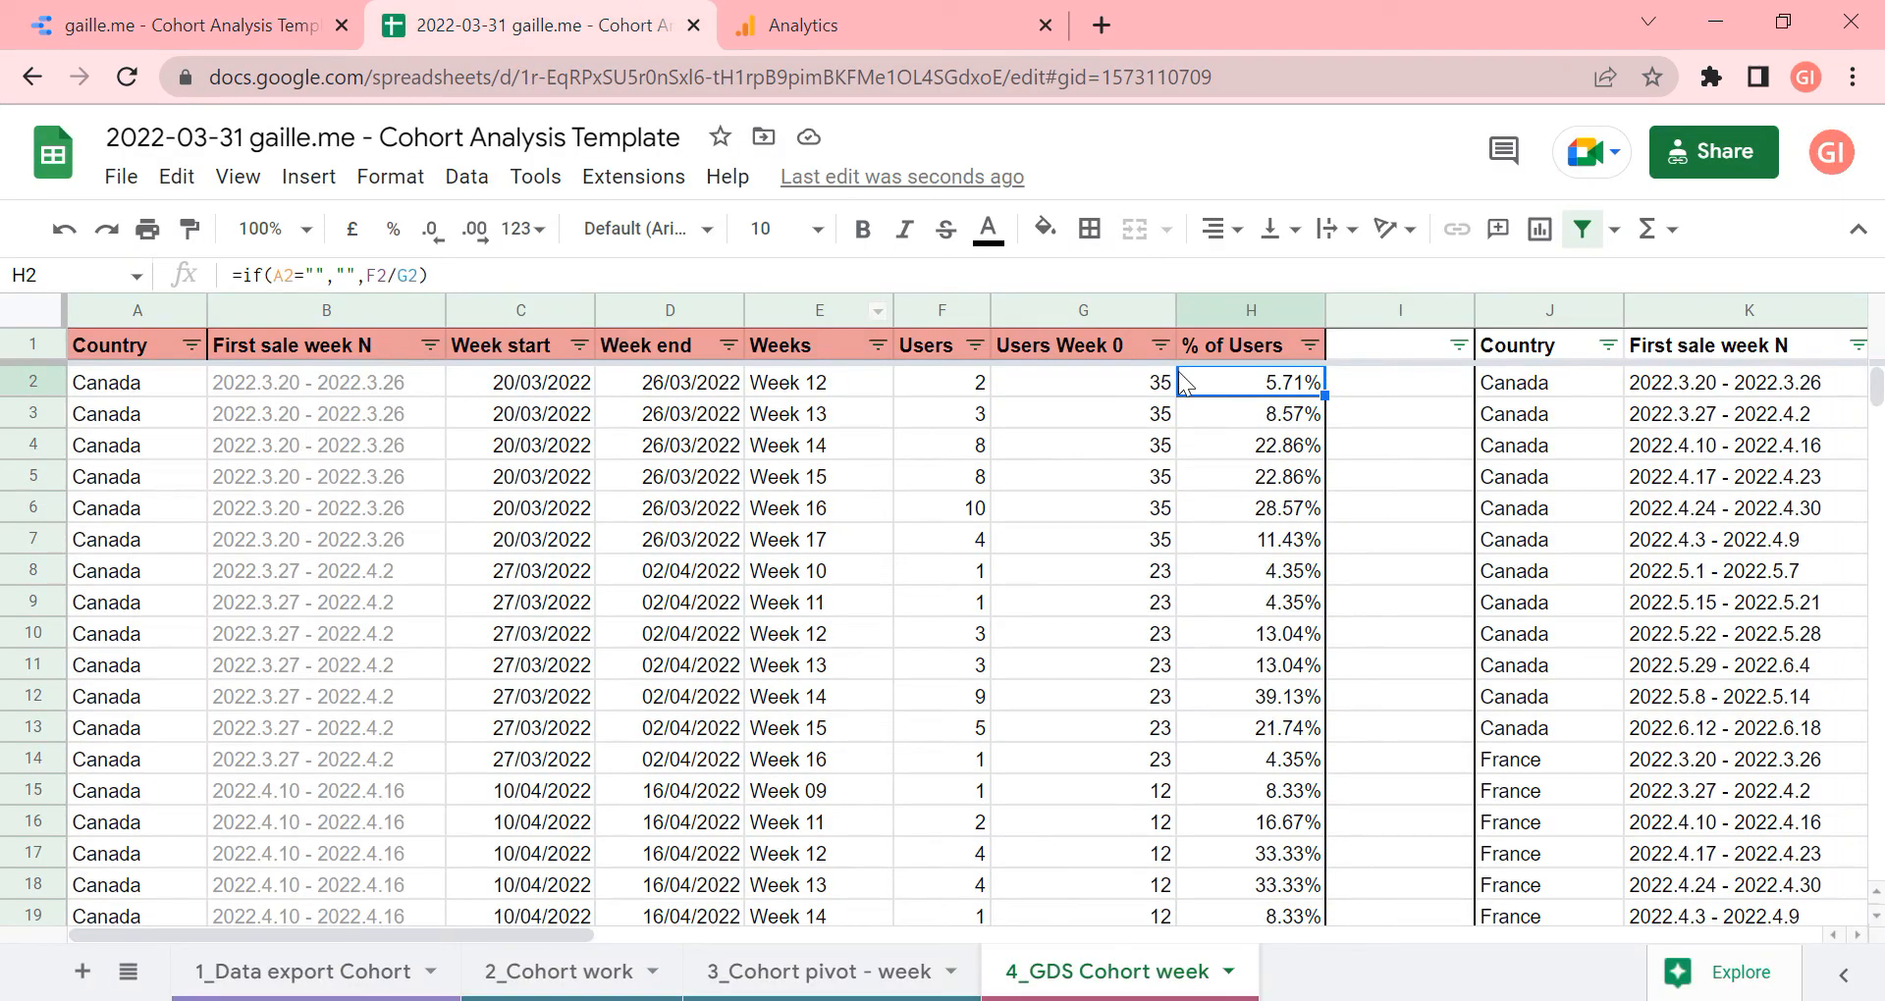
Examine the SUMIFS part of the Users Week 0 formula in G2 without changing it
left_click(1152, 412)
left_click(1134, 381)
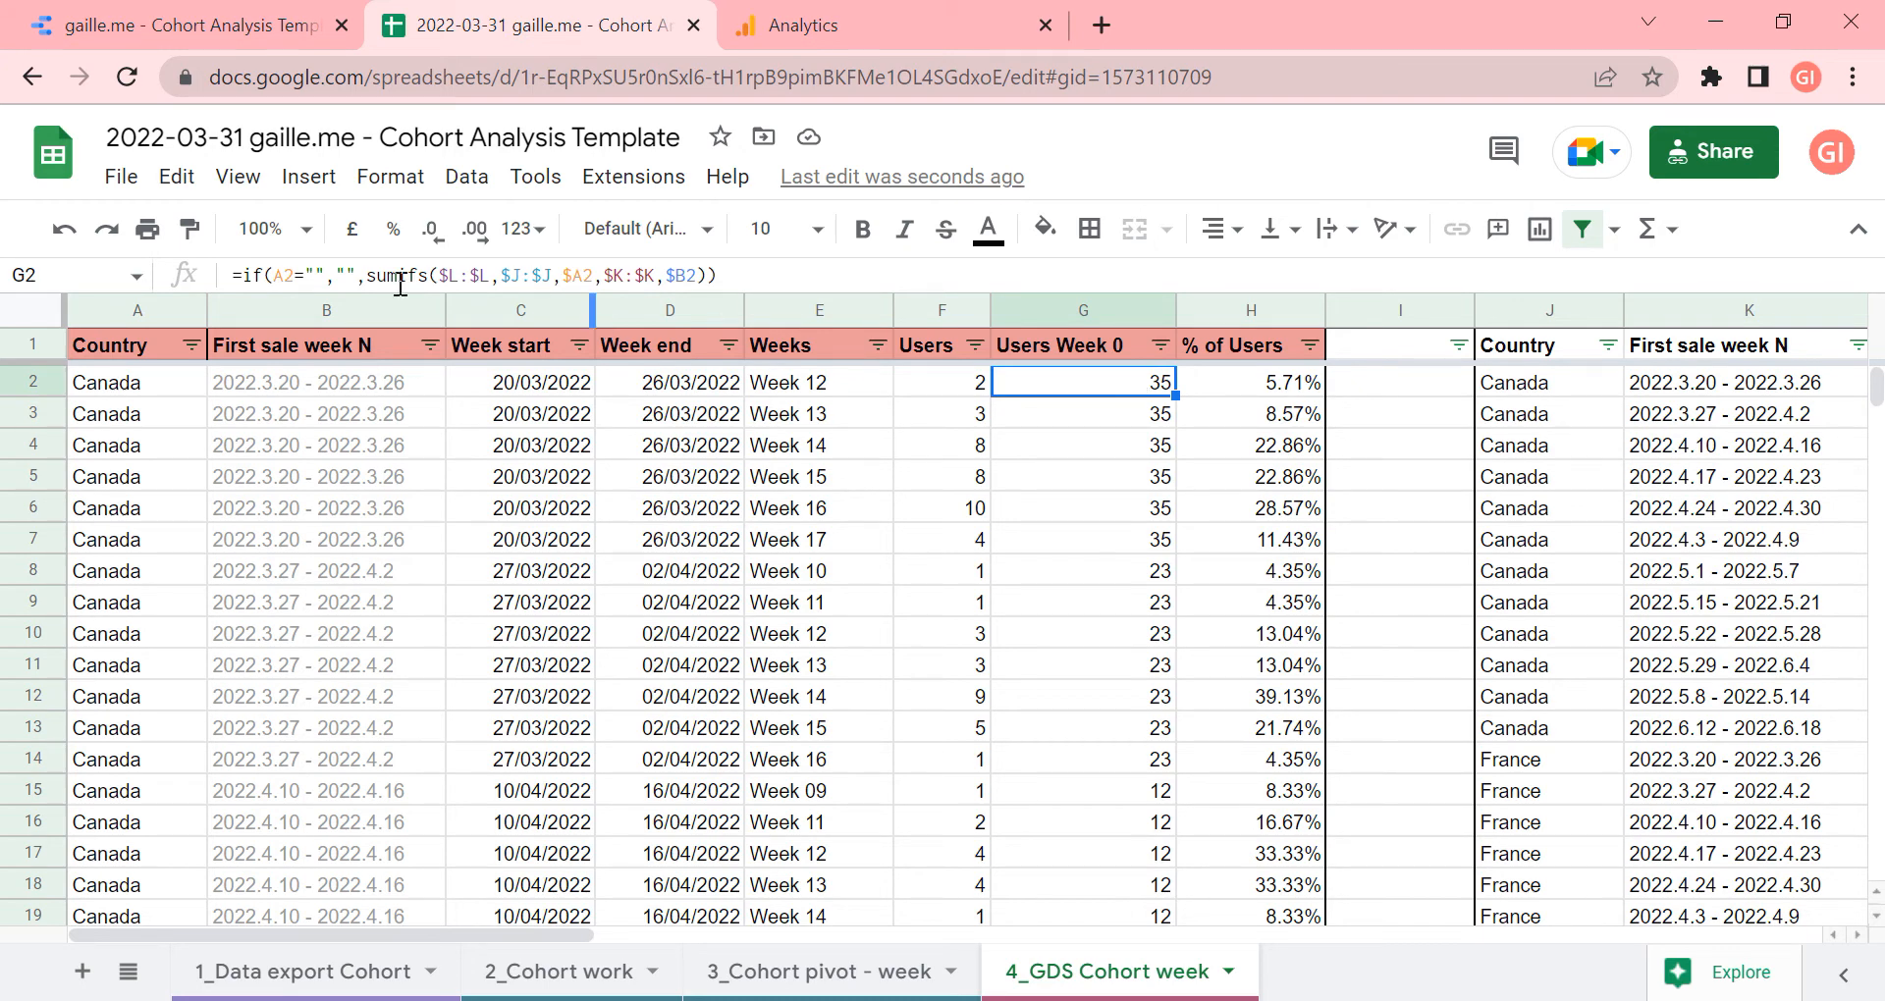
left_click_drag(407, 275, 762, 266)
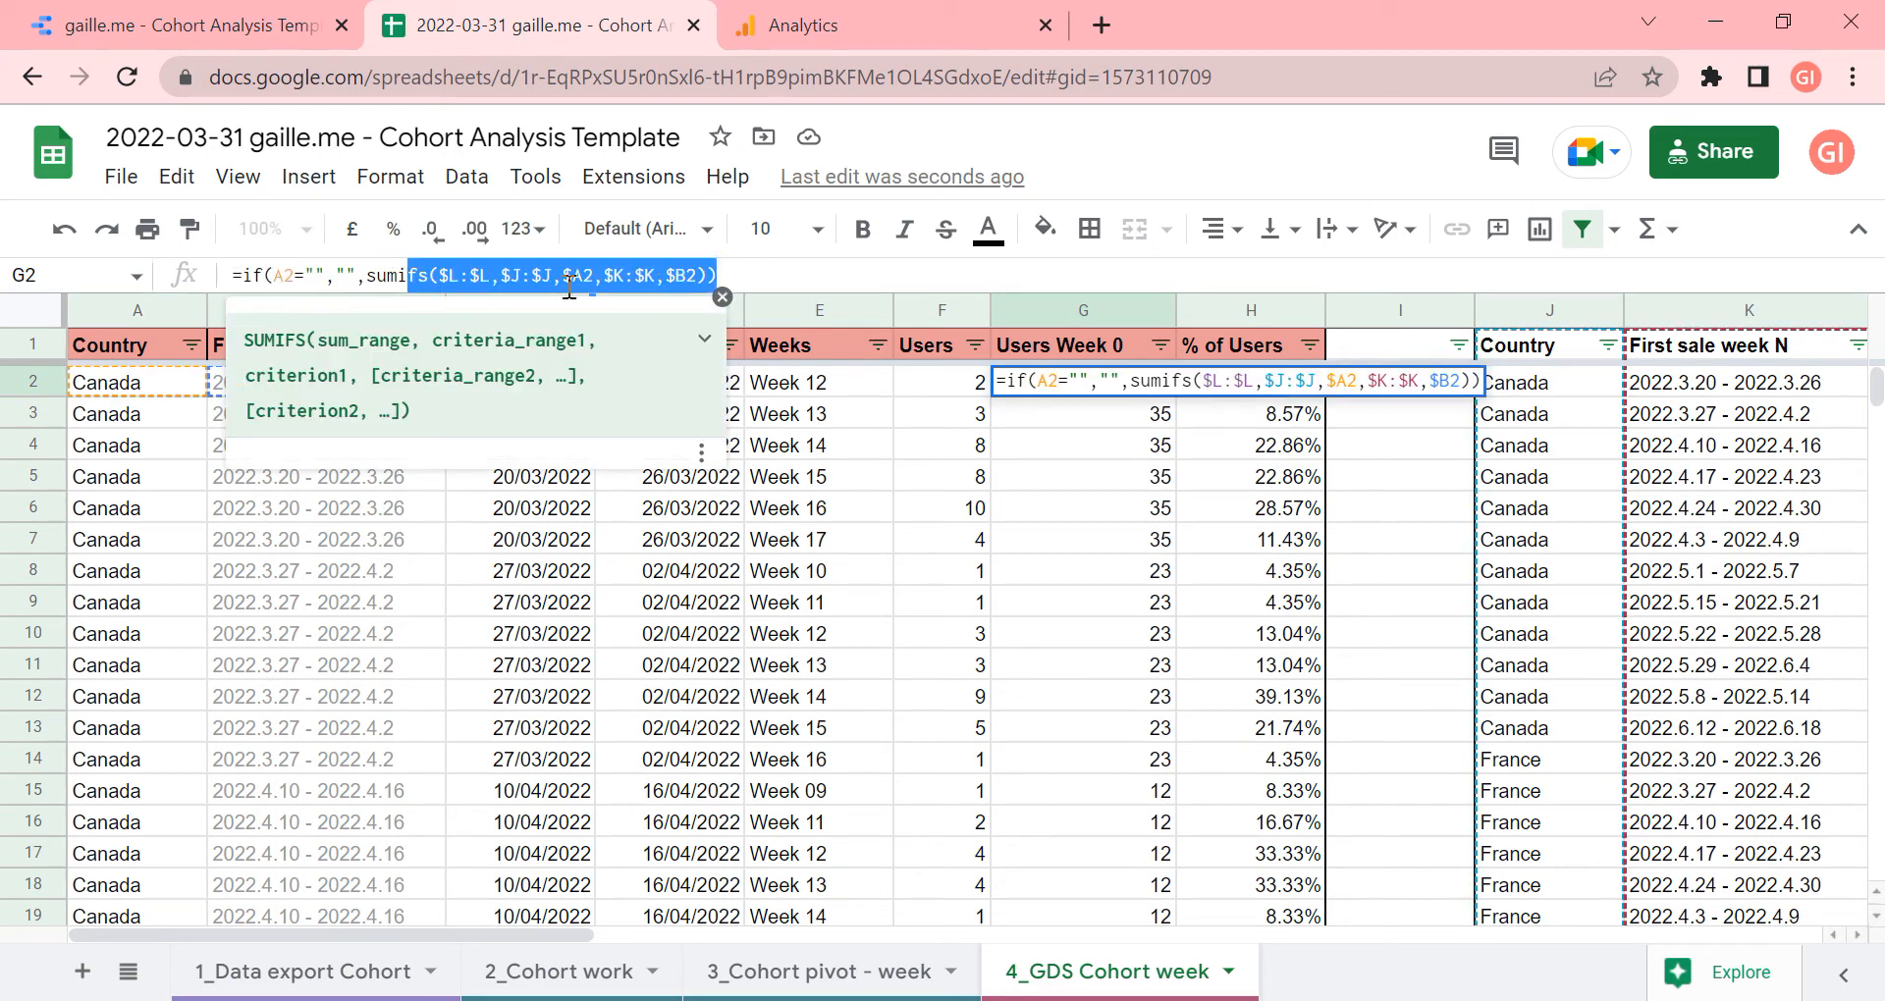
key("Escape")
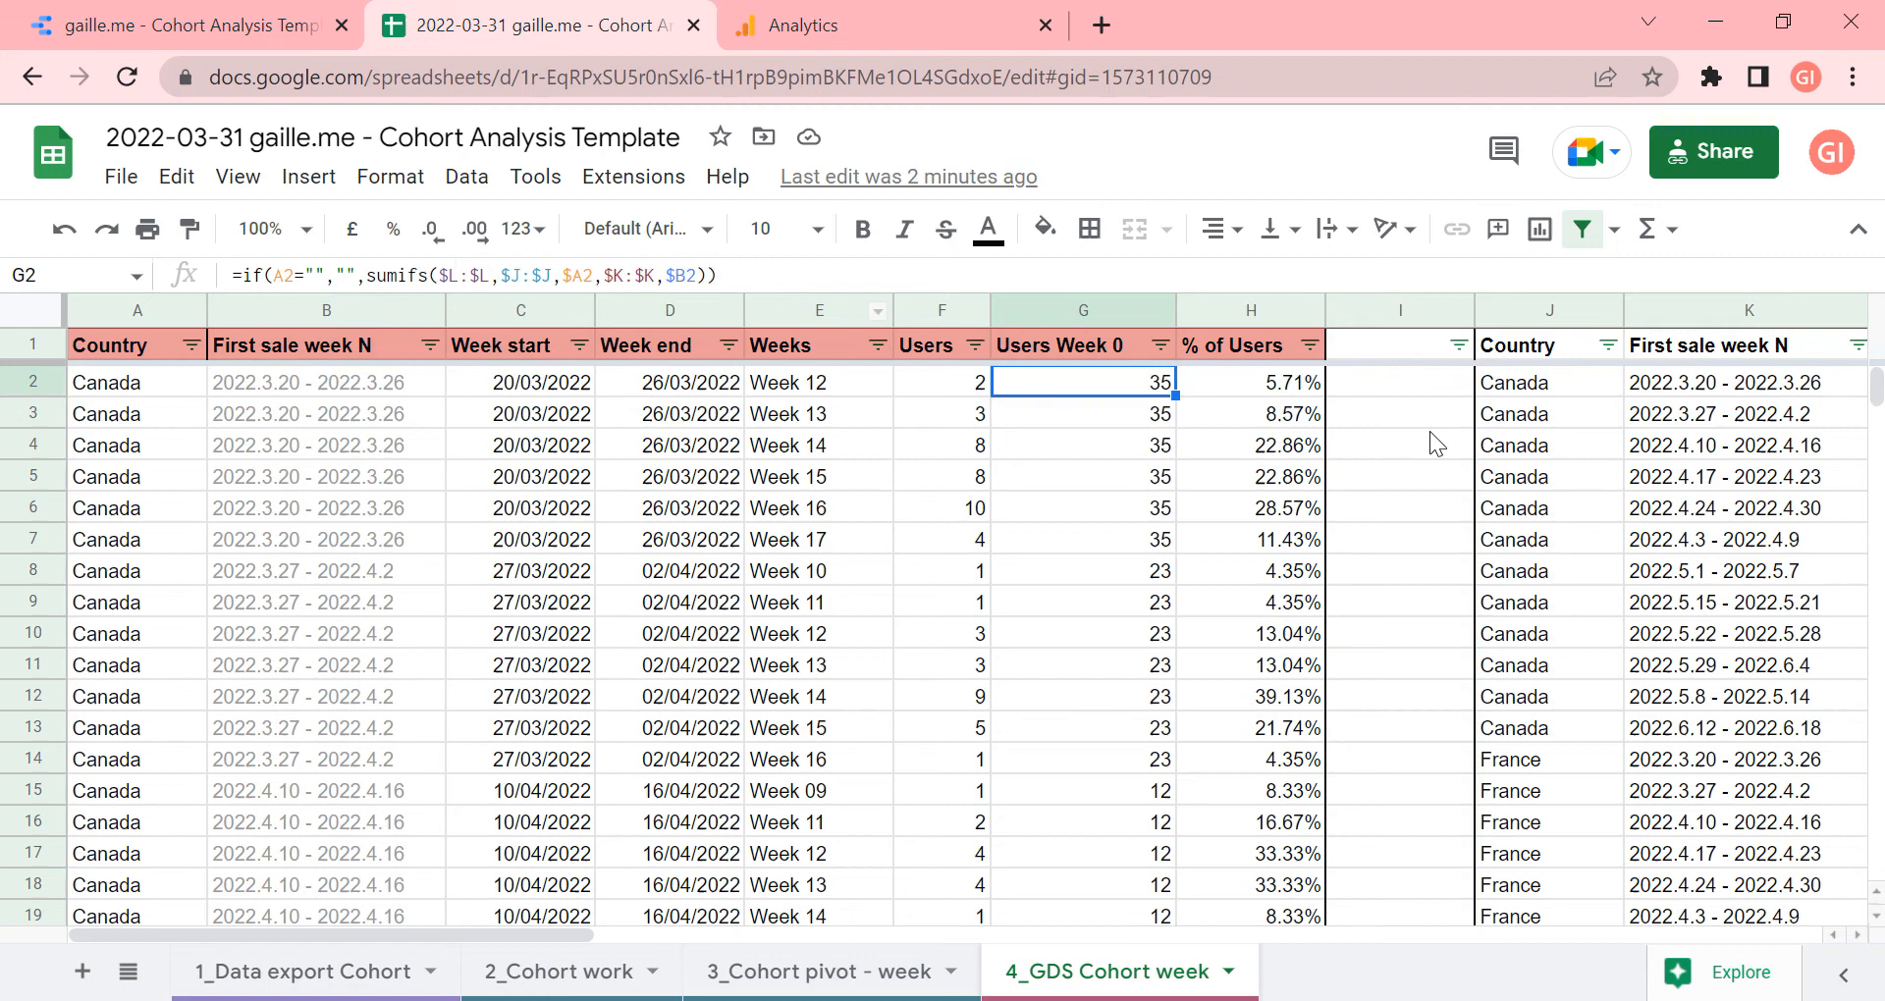
View the helper table with Country, First sale week N and Week 00 beside the main cohort data
left_click(1535, 356)
key("Right")
key("Right")
key("Right")
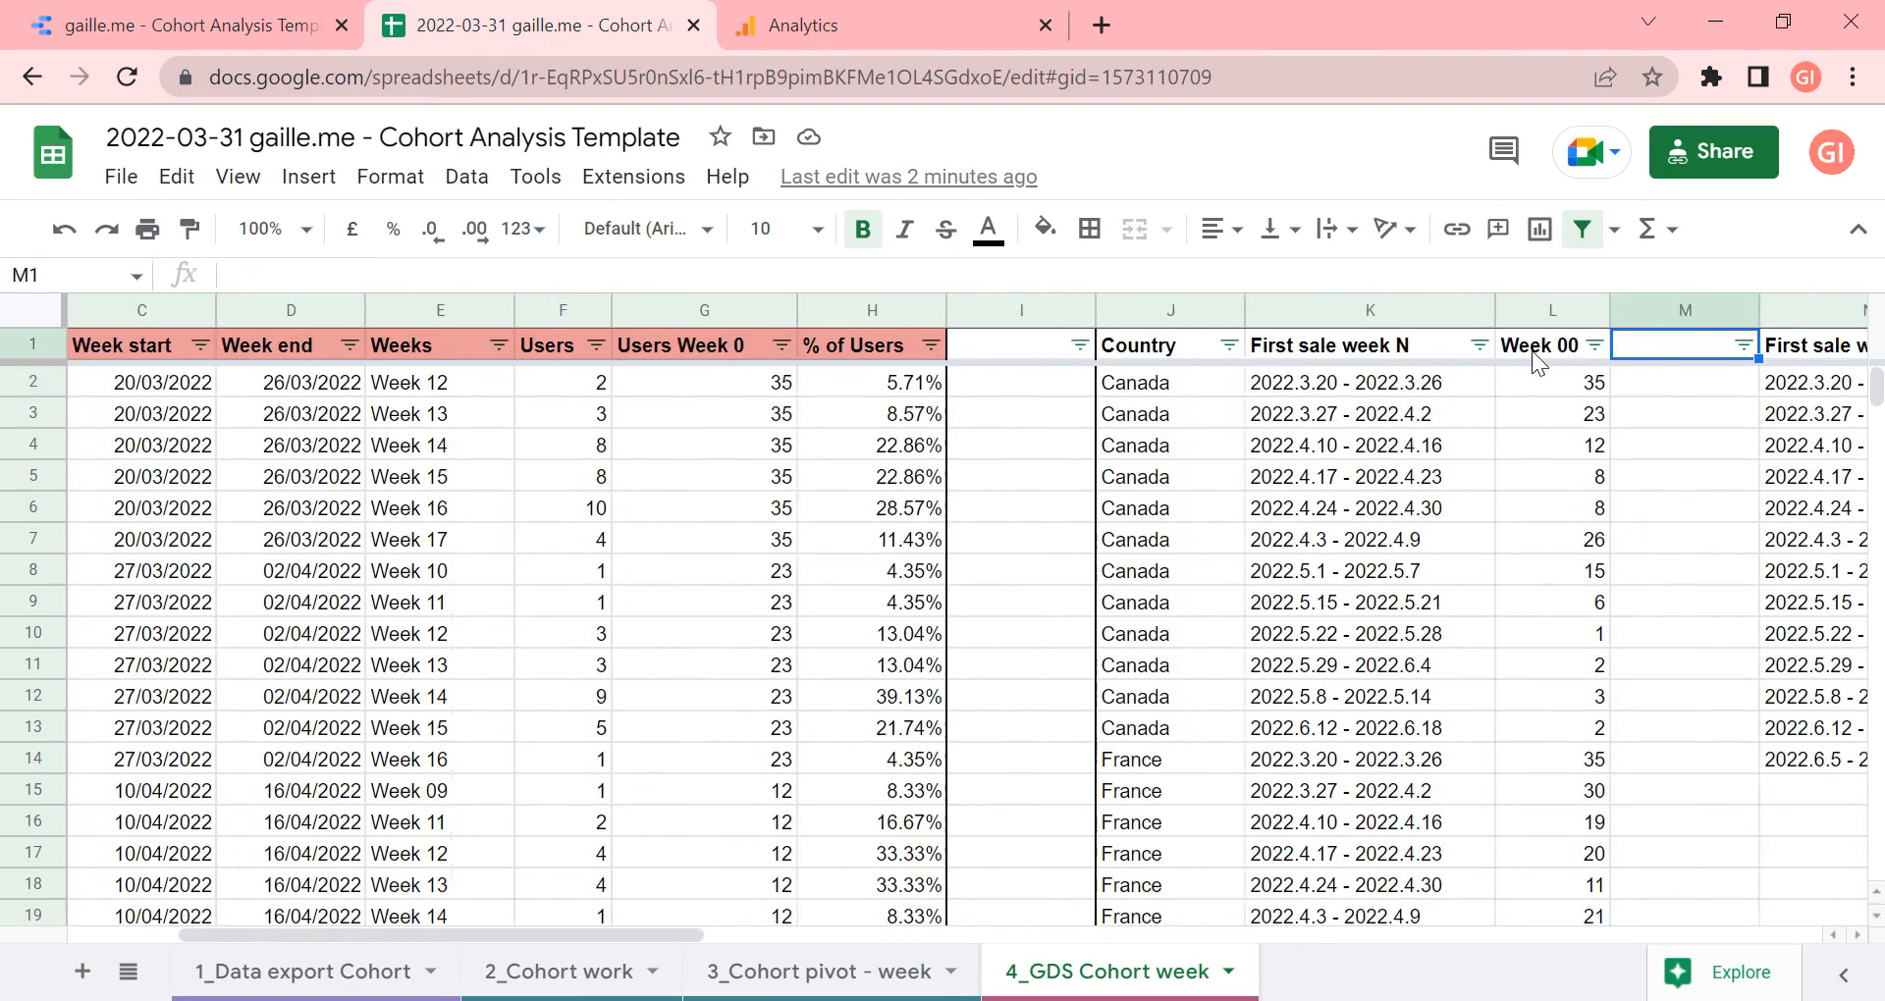
left_click(1063, 387)
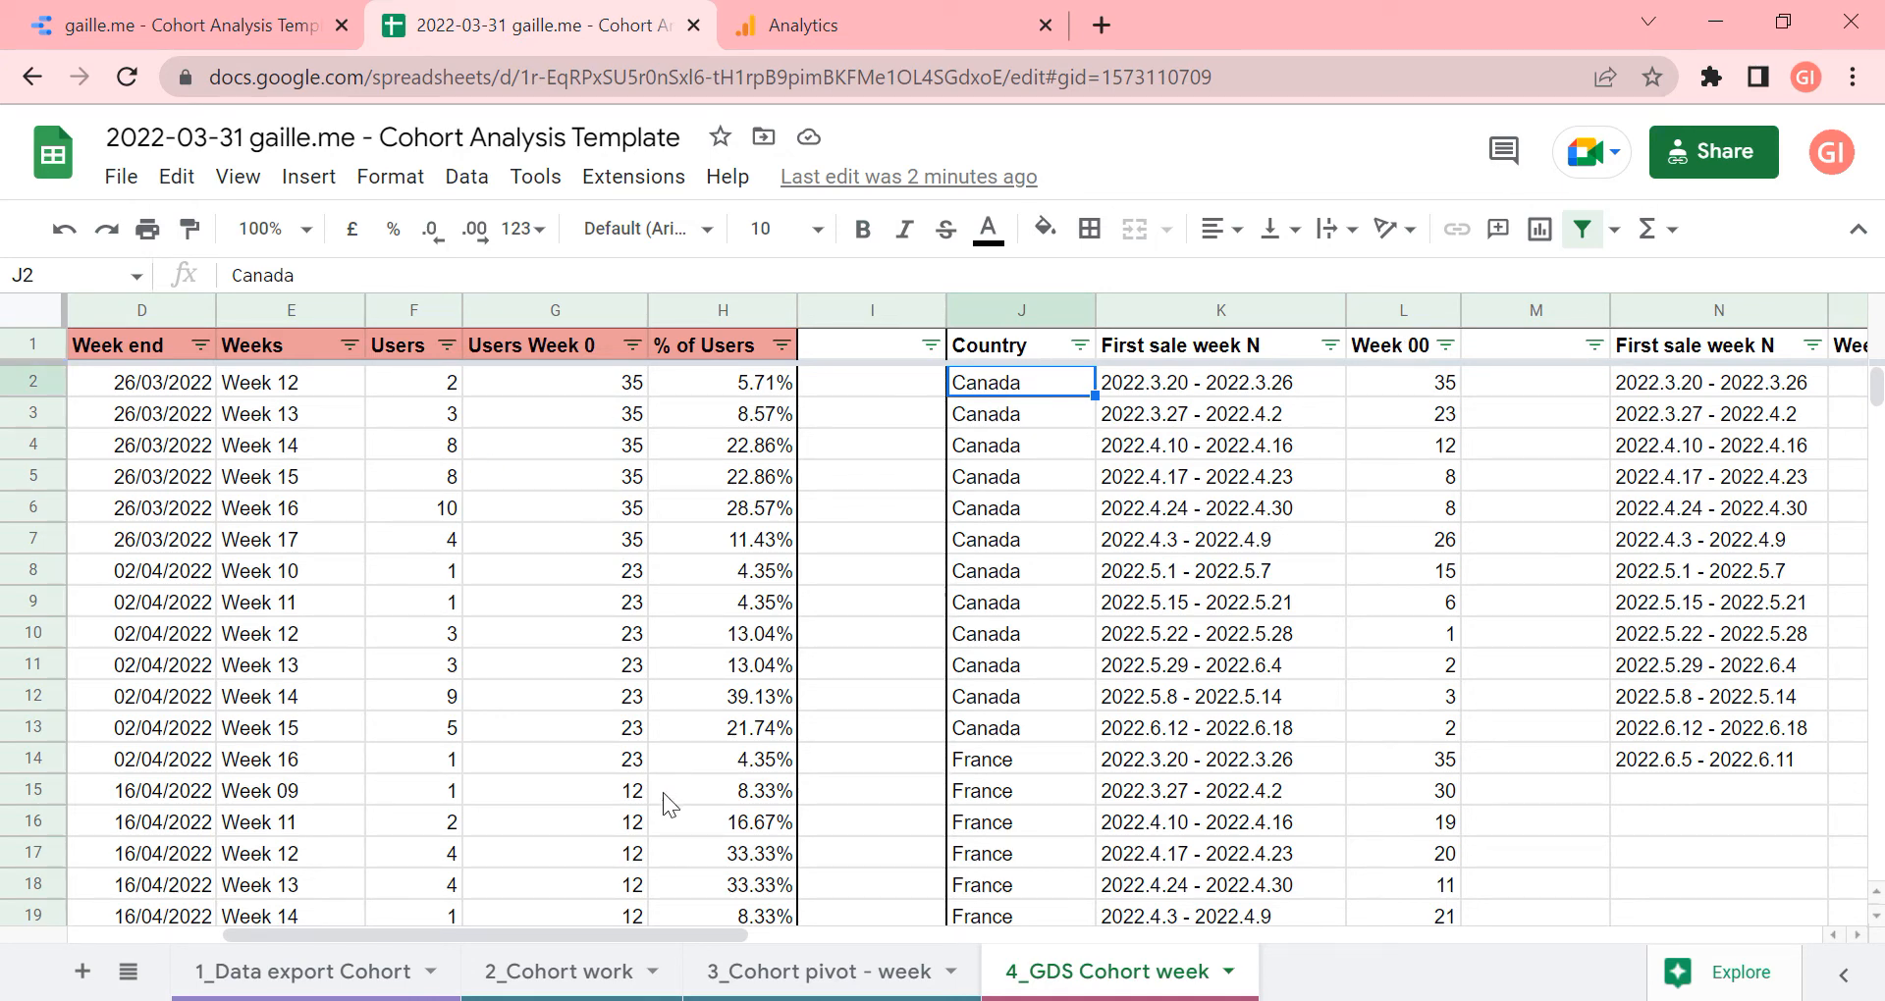
Check the source references of Users, Week start and Weeks for the 20/03/2022 Canada cohort
left_click(453, 392)
scroll(456, 397, "left", 4)
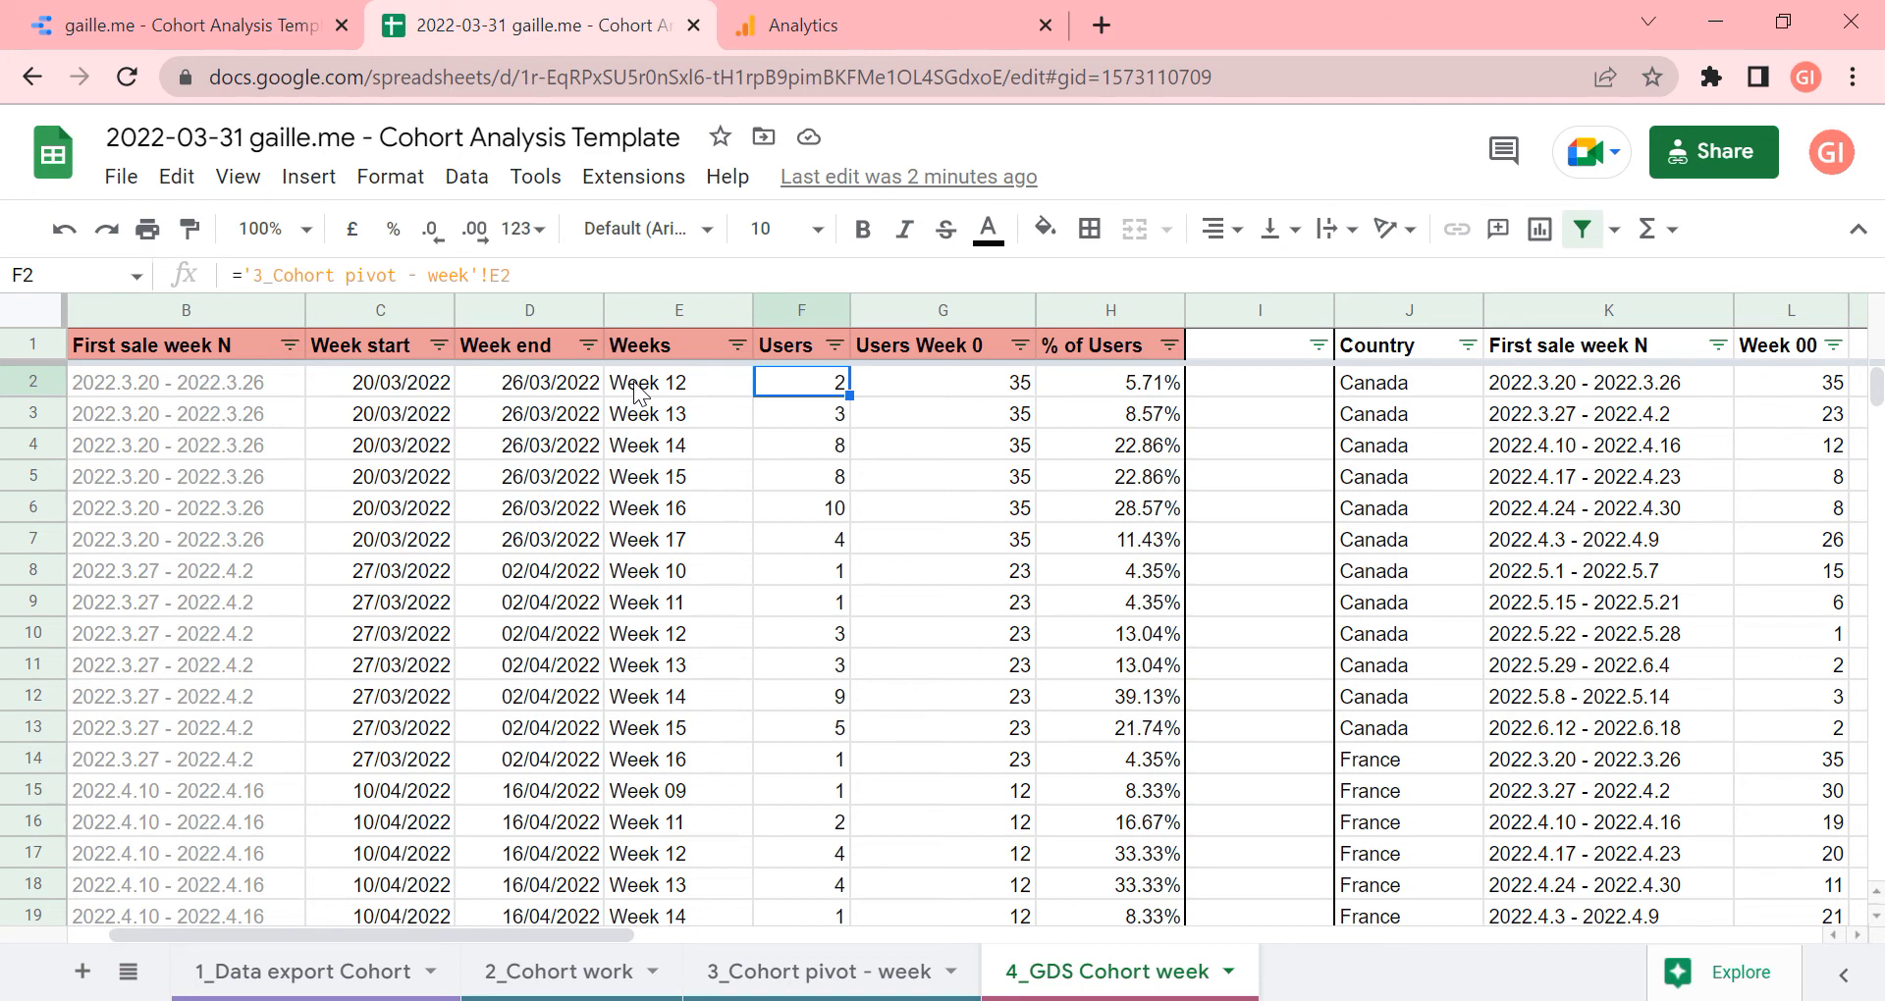
left_click(825, 447)
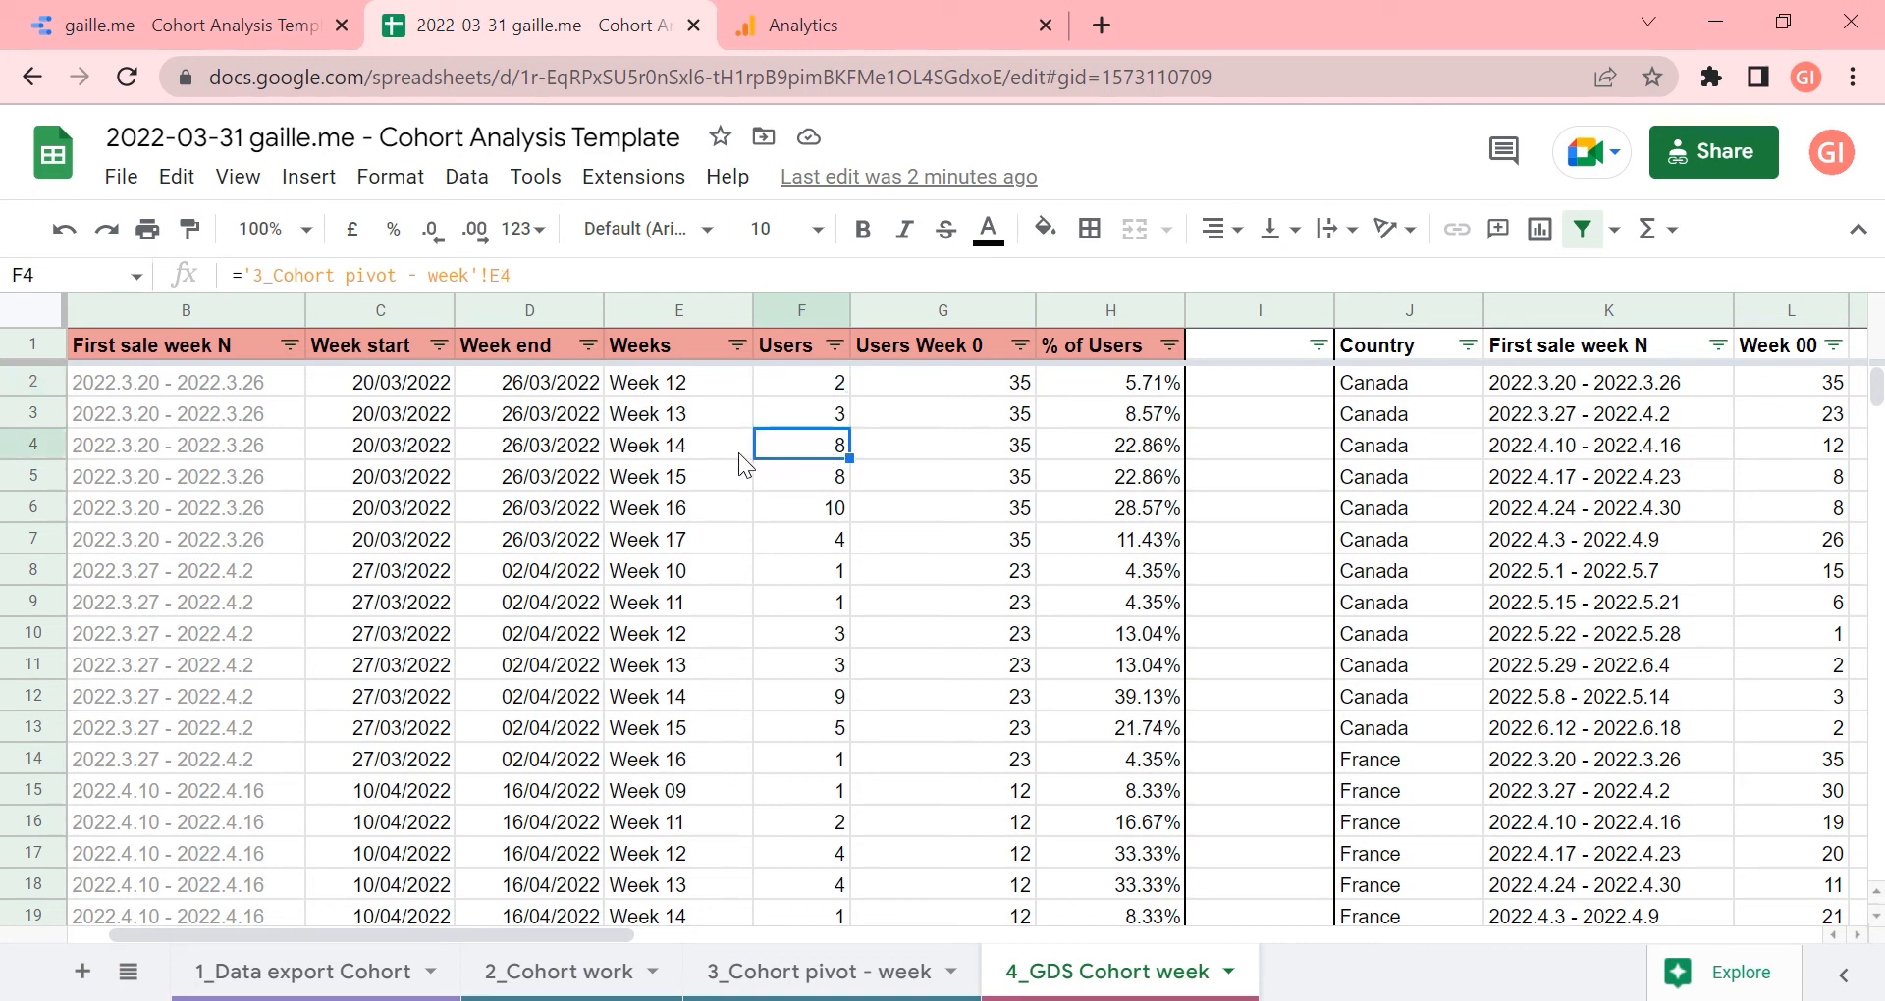
left_click(436, 464)
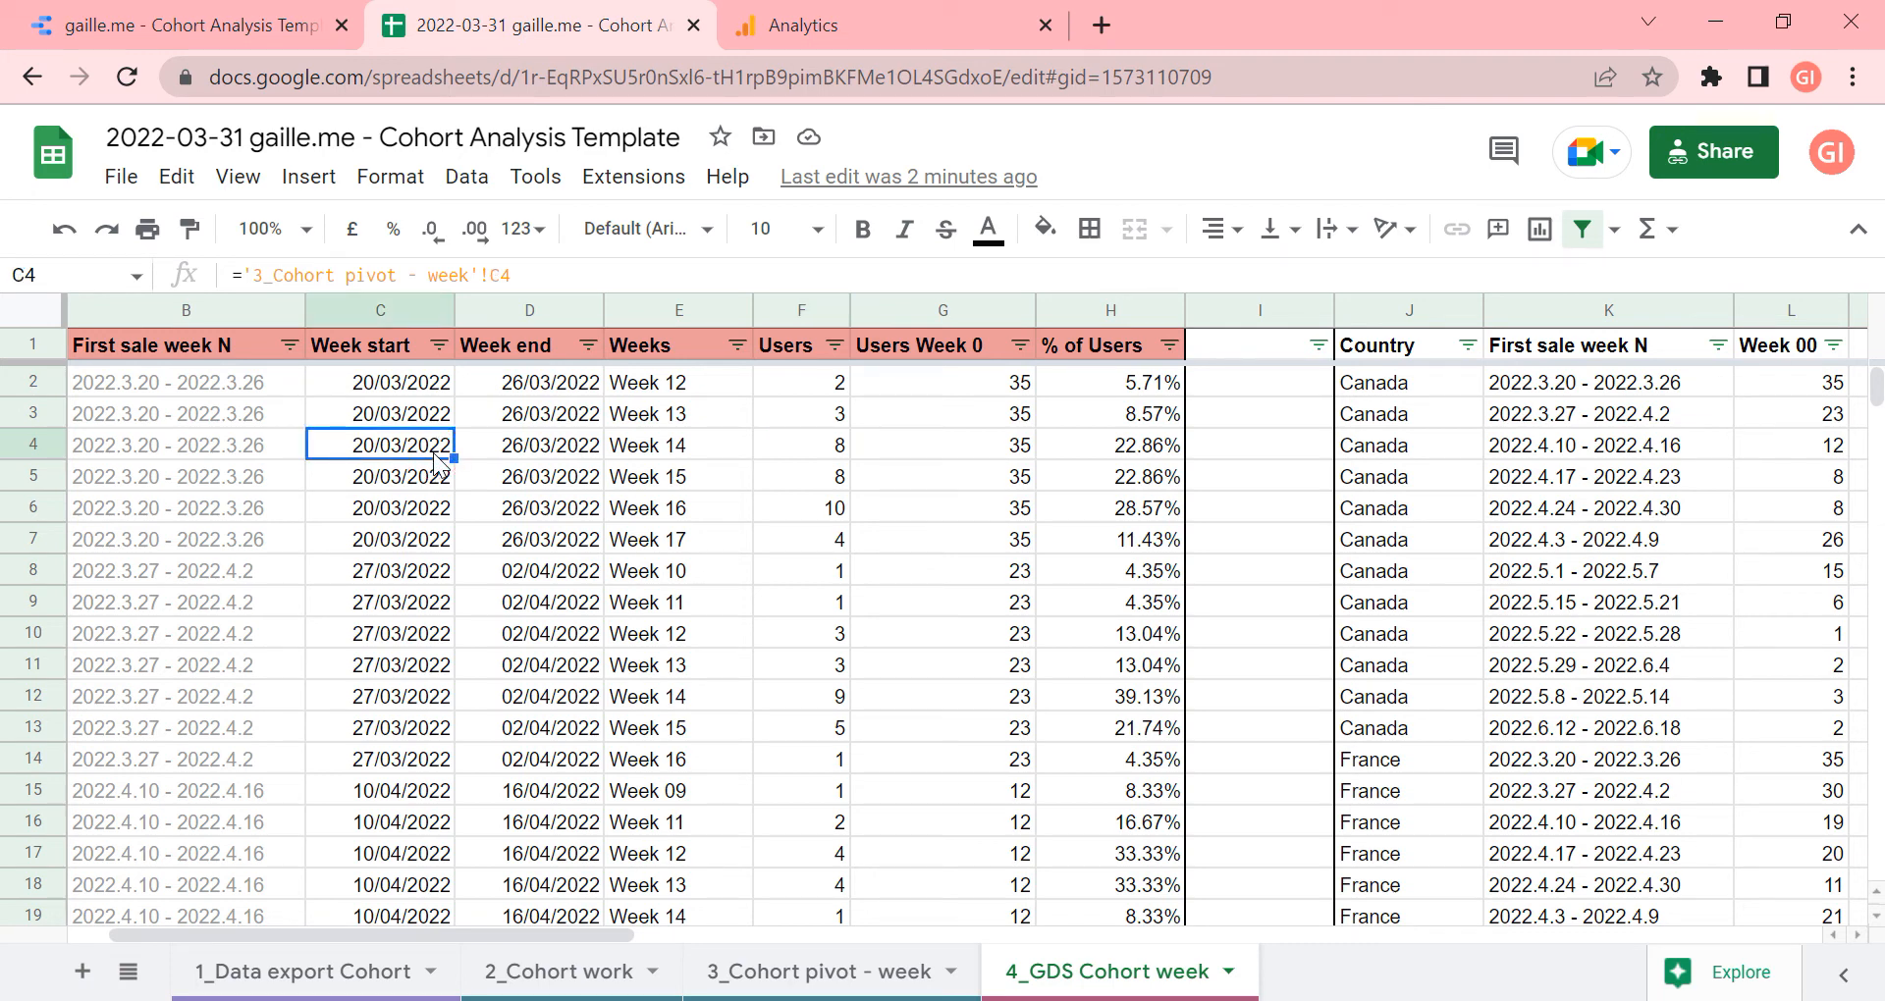
left_click(705, 453)
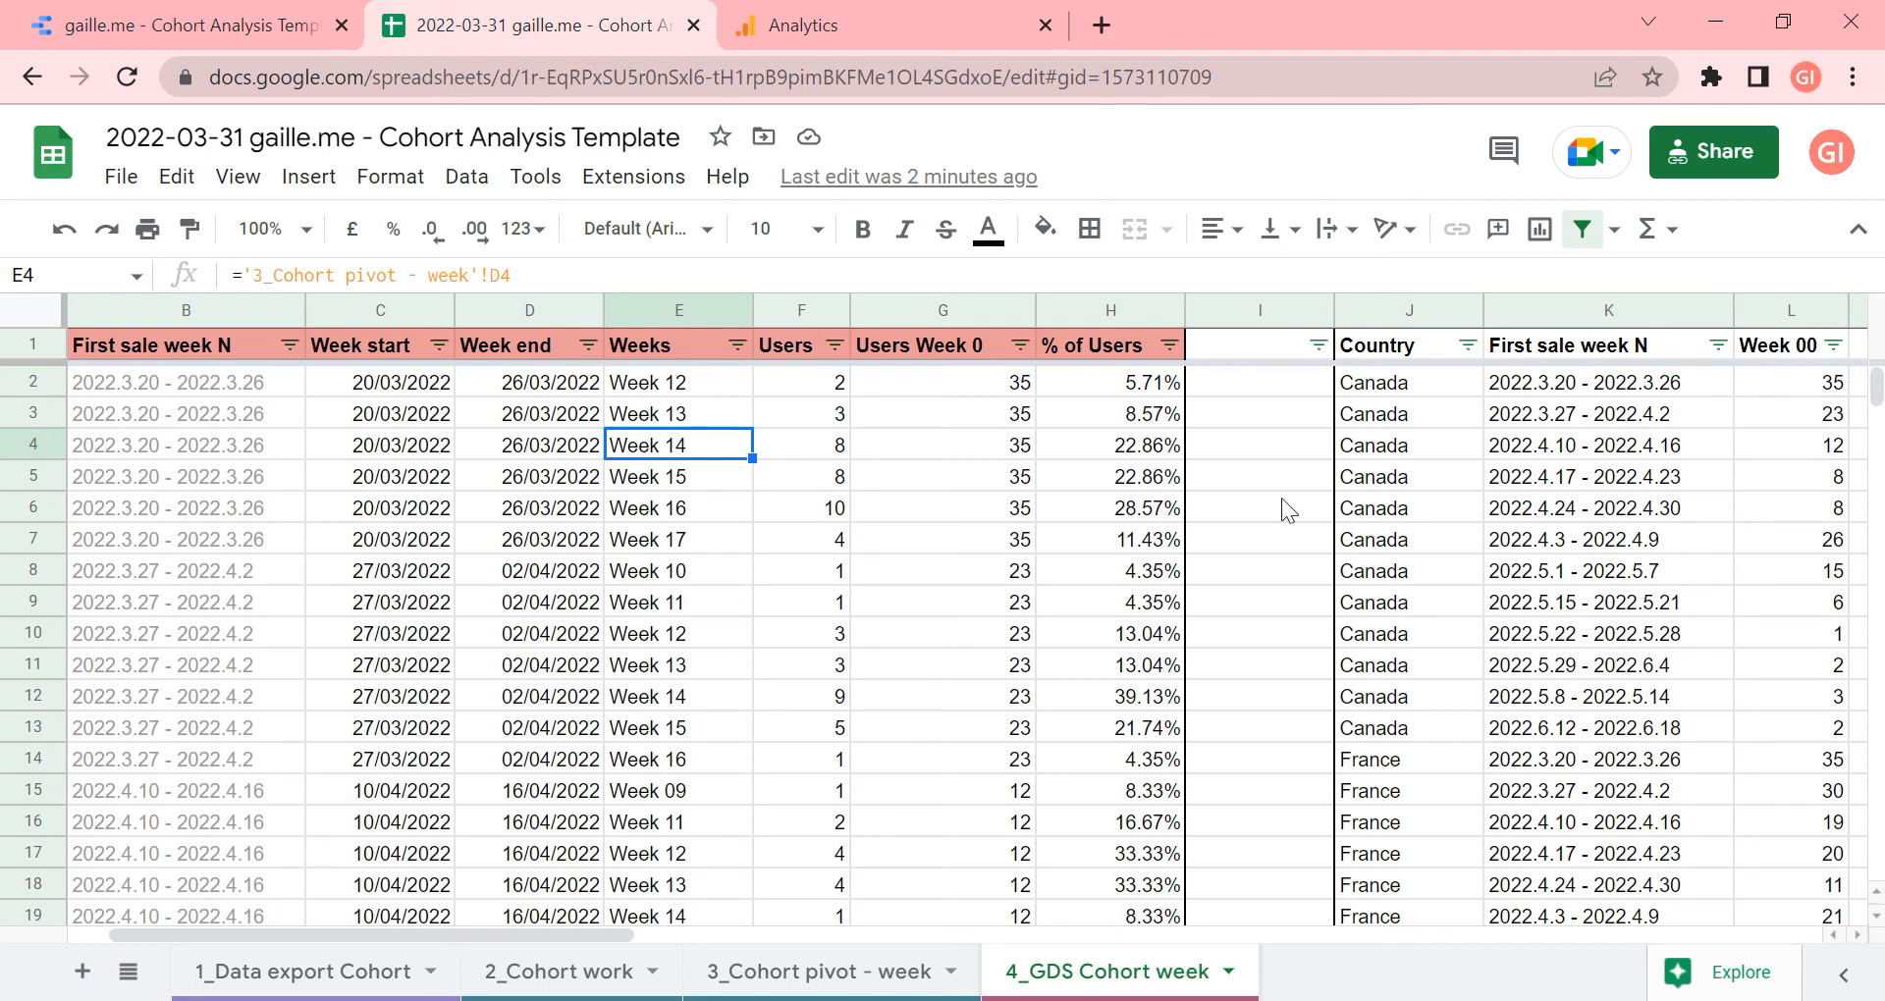
Return to the helper table and check the formula behind its Country header in J1
left_click(1423, 421)
key("Right")
key("Right")
key("Right")
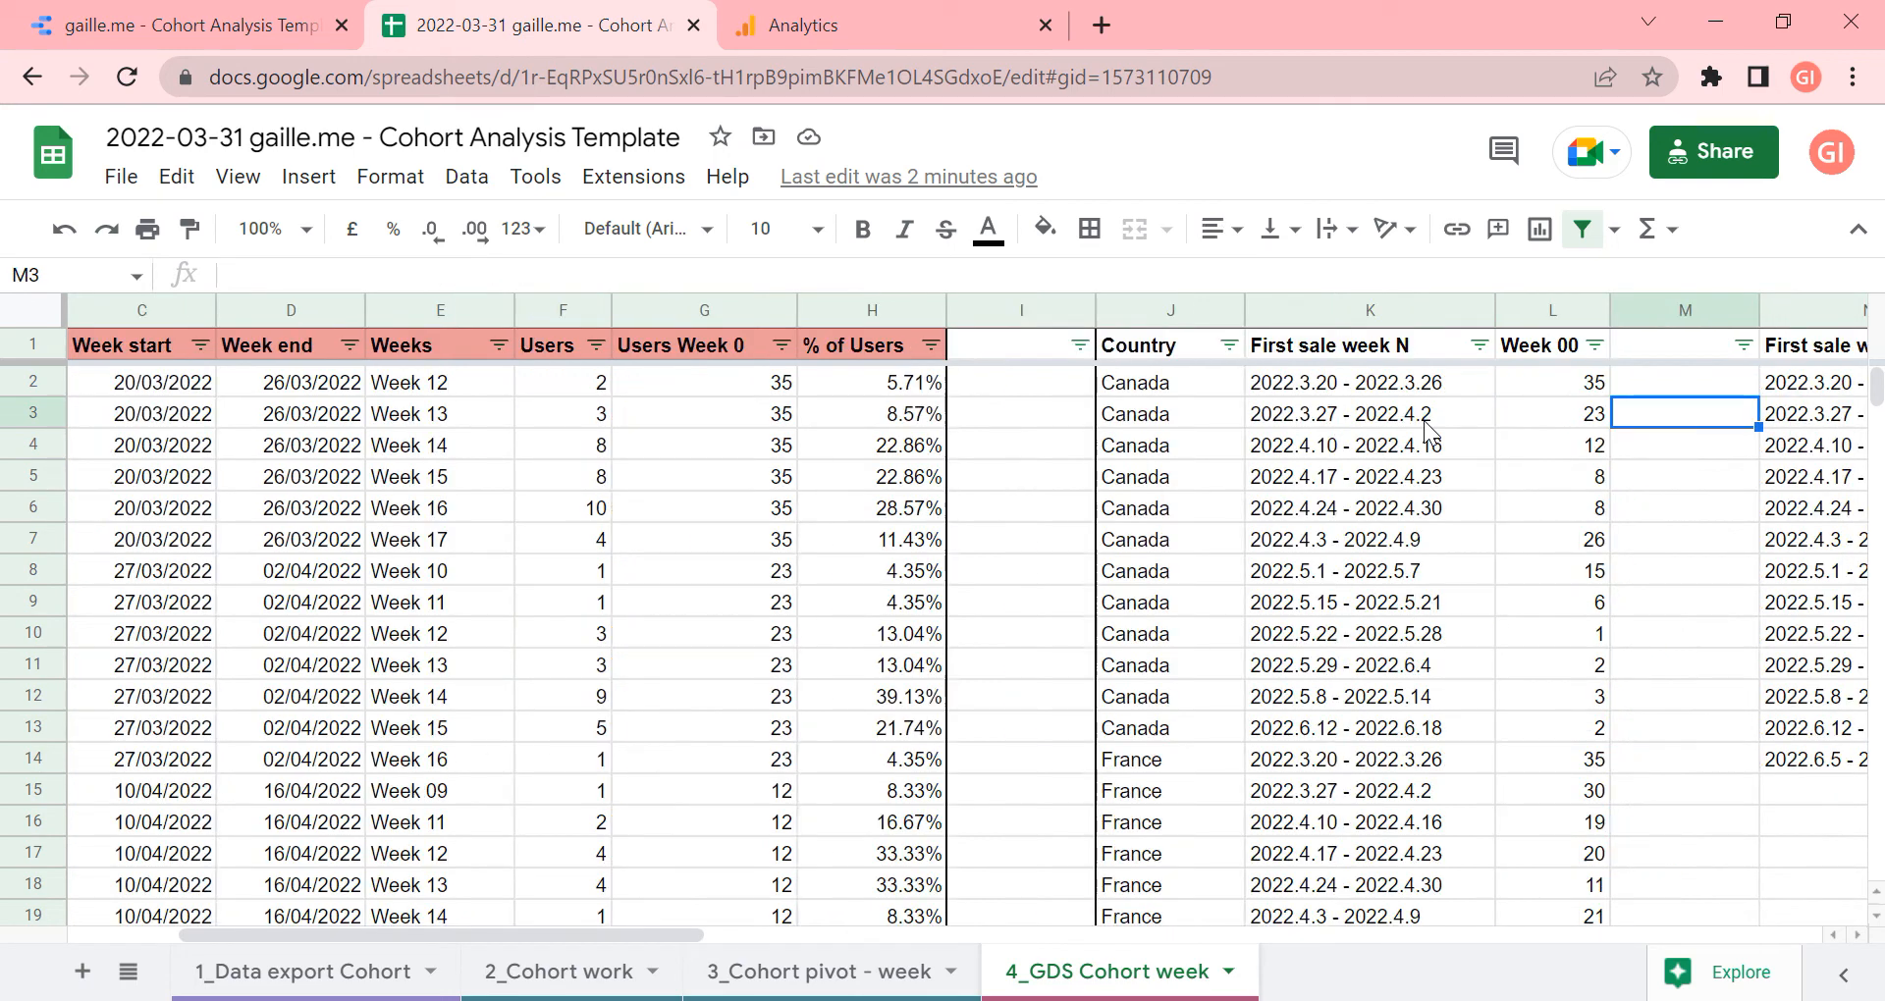
left_click(1154, 385)
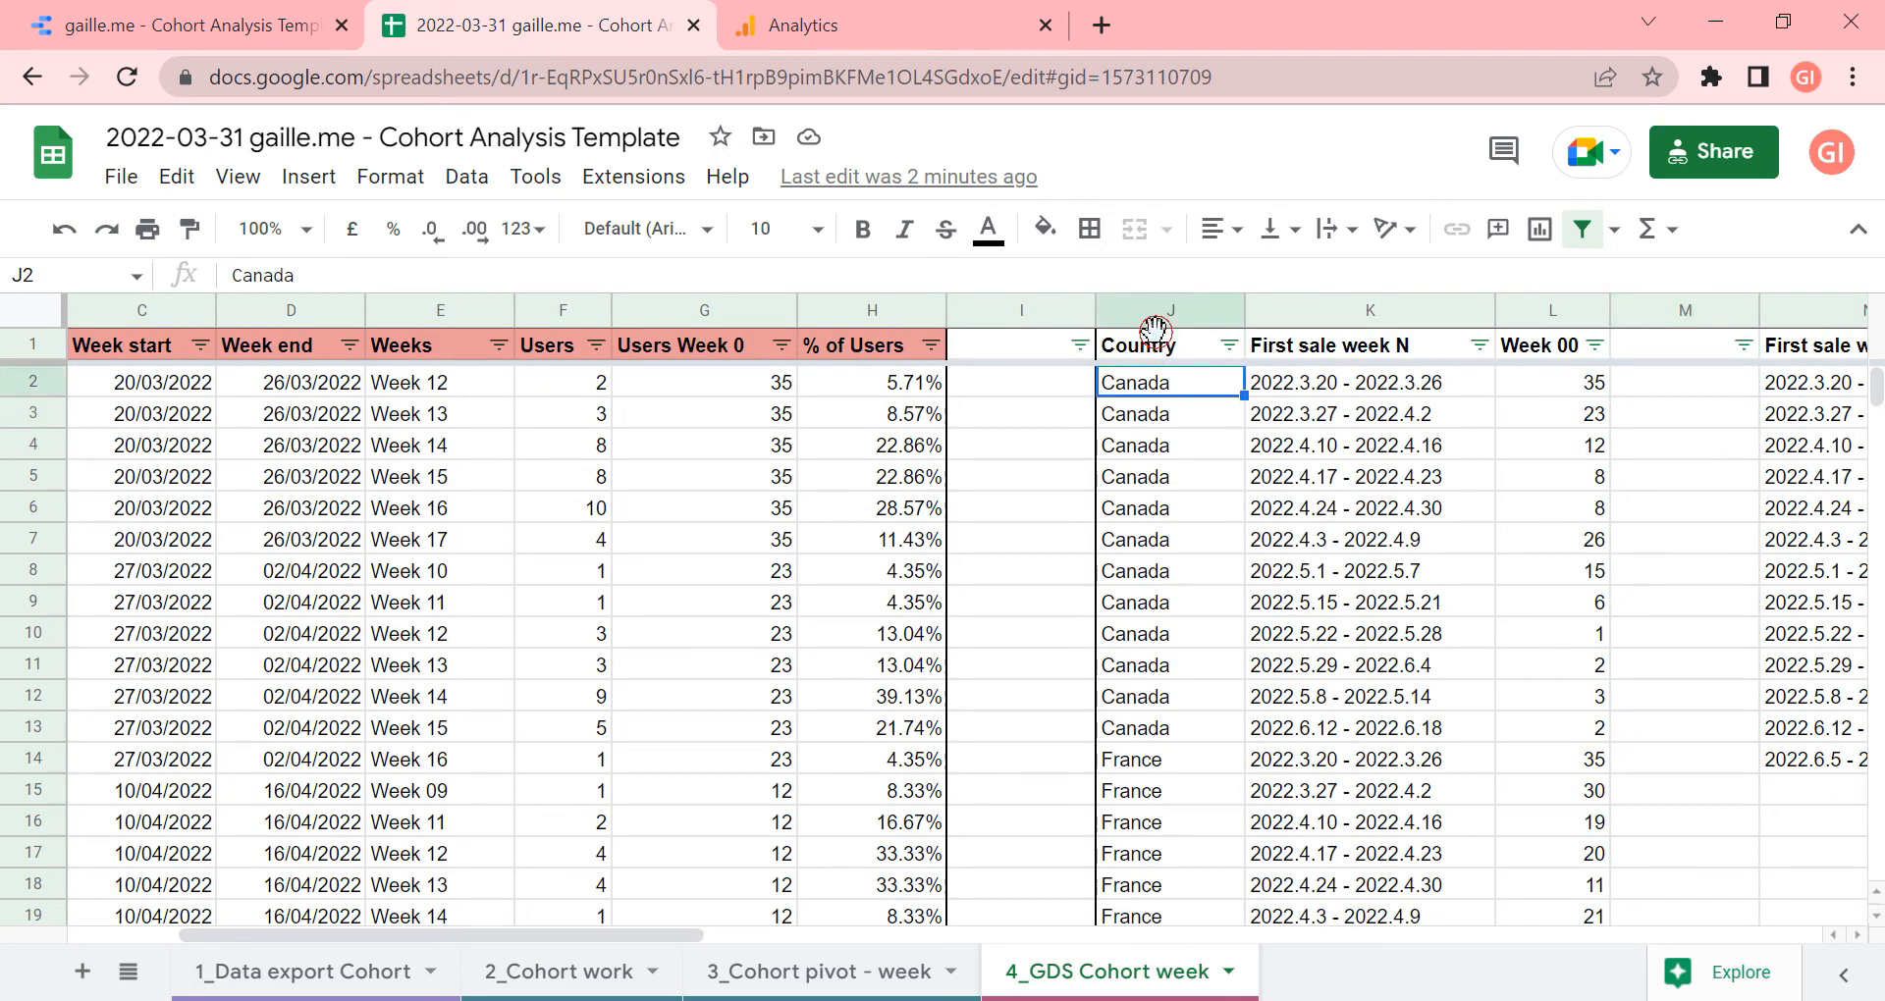
left_click(1154, 332)
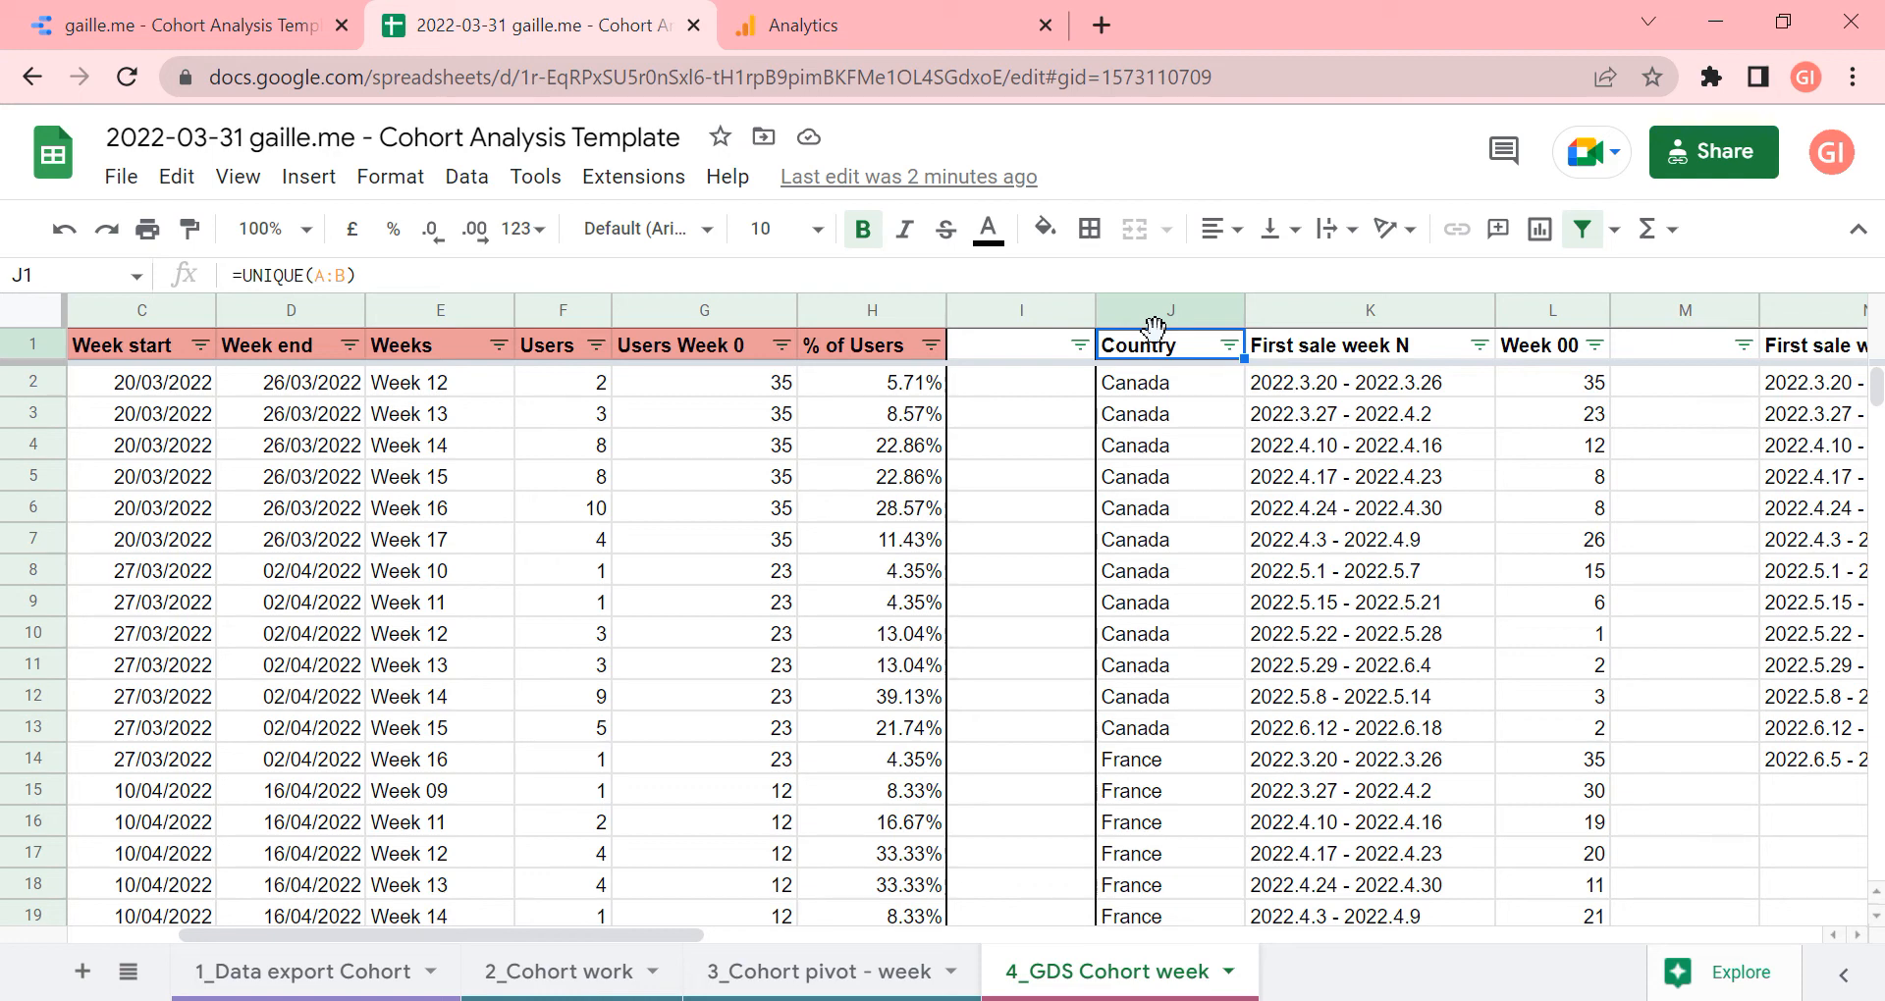
Check the SUMIFS formula of Week 00 in L2 against the Country and First sale week N cells beside it
key("Right")
key("Right")
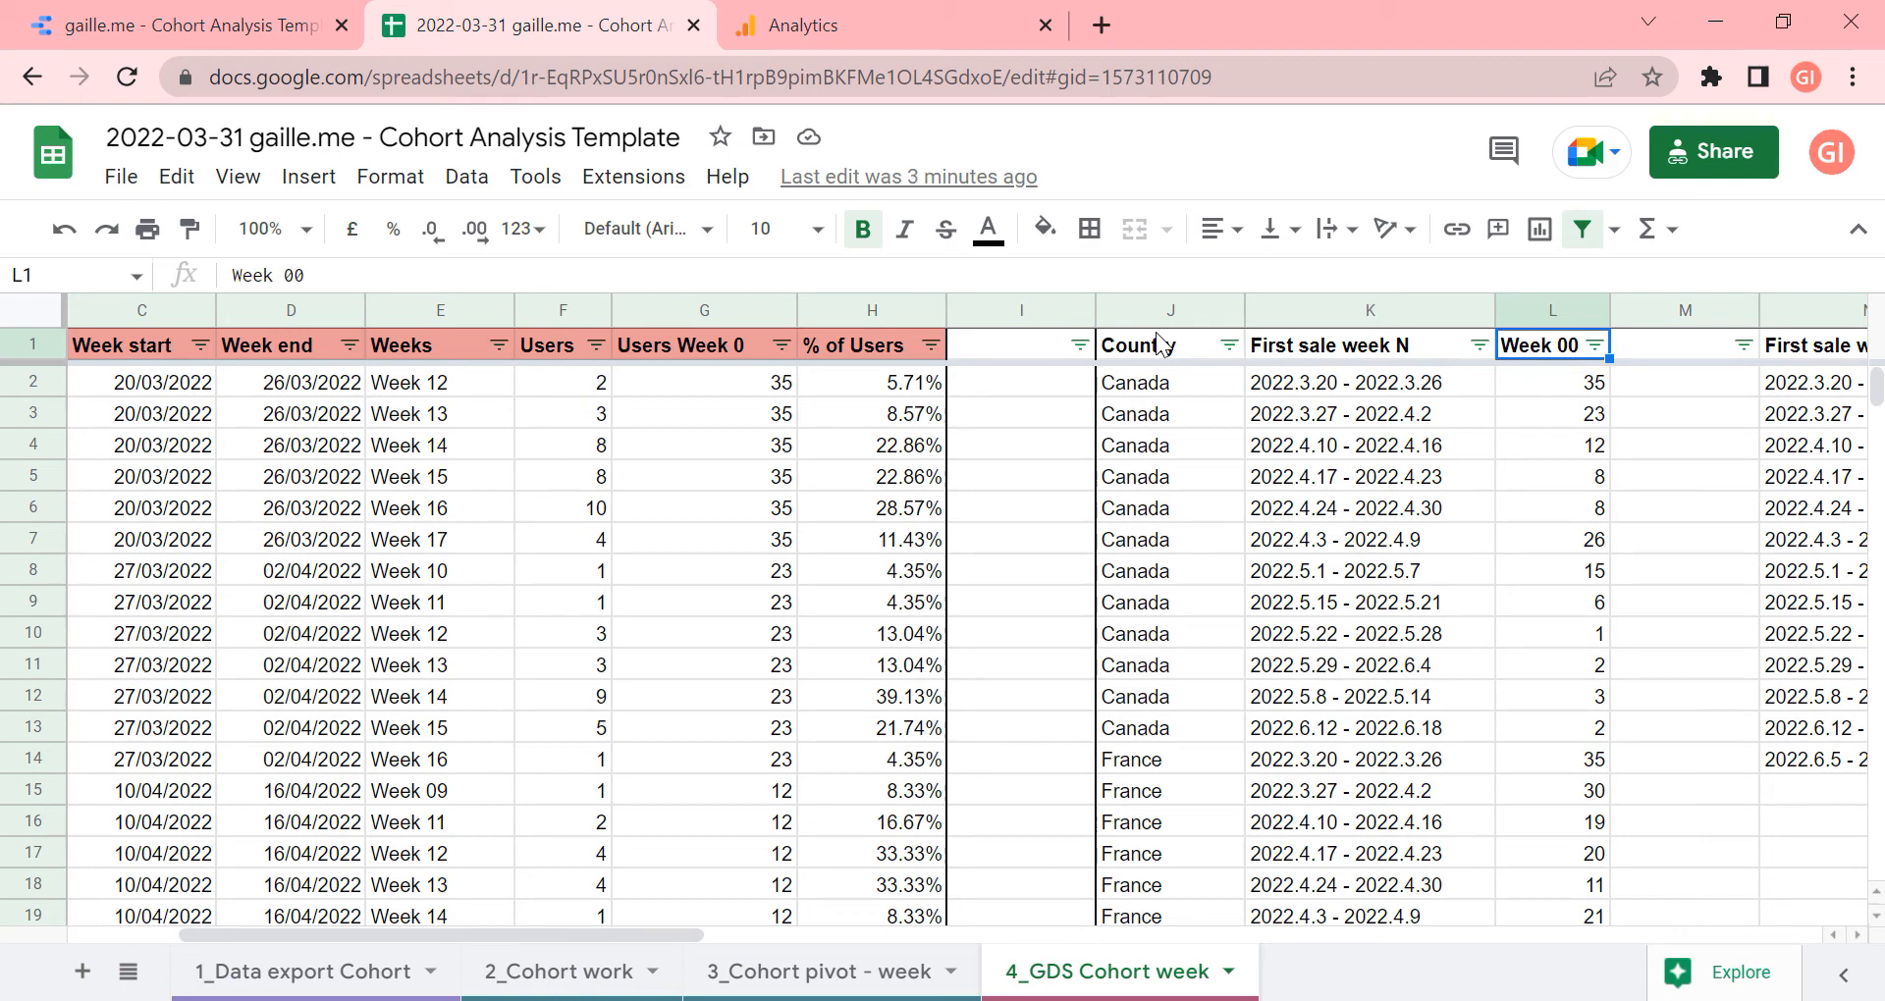
key("Down")
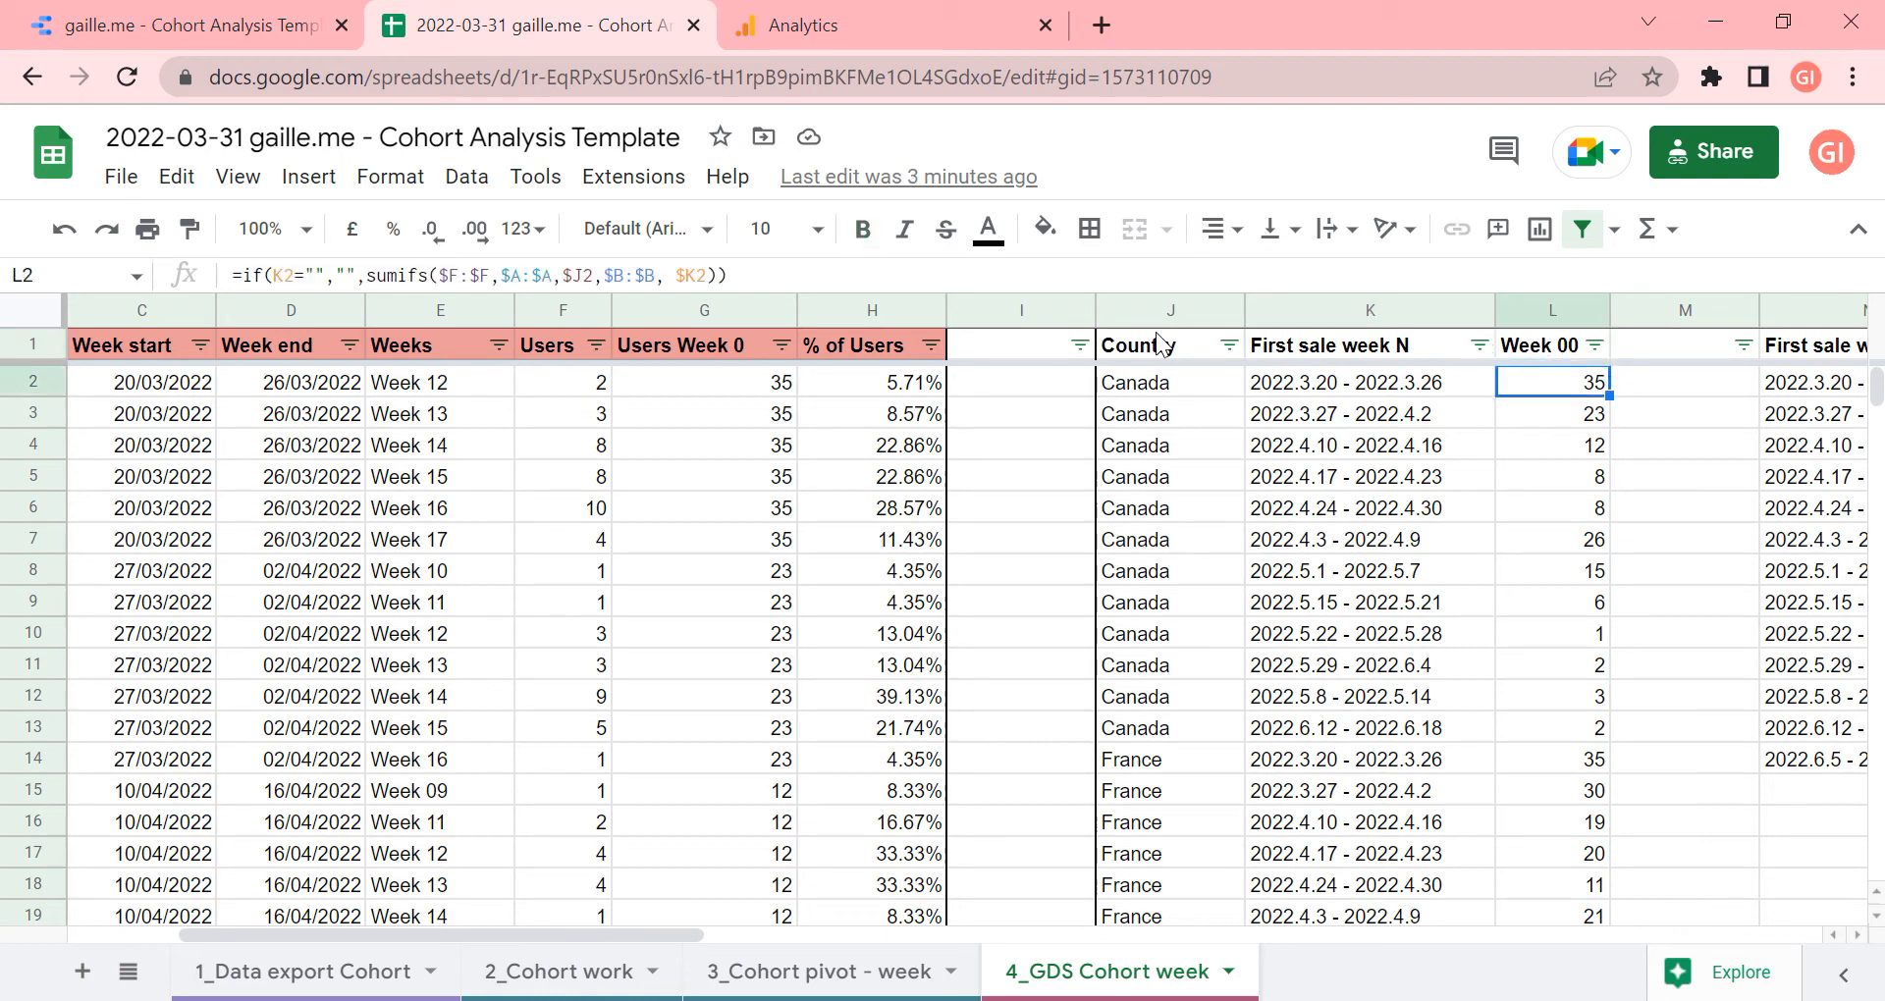
left_click(1174, 388)
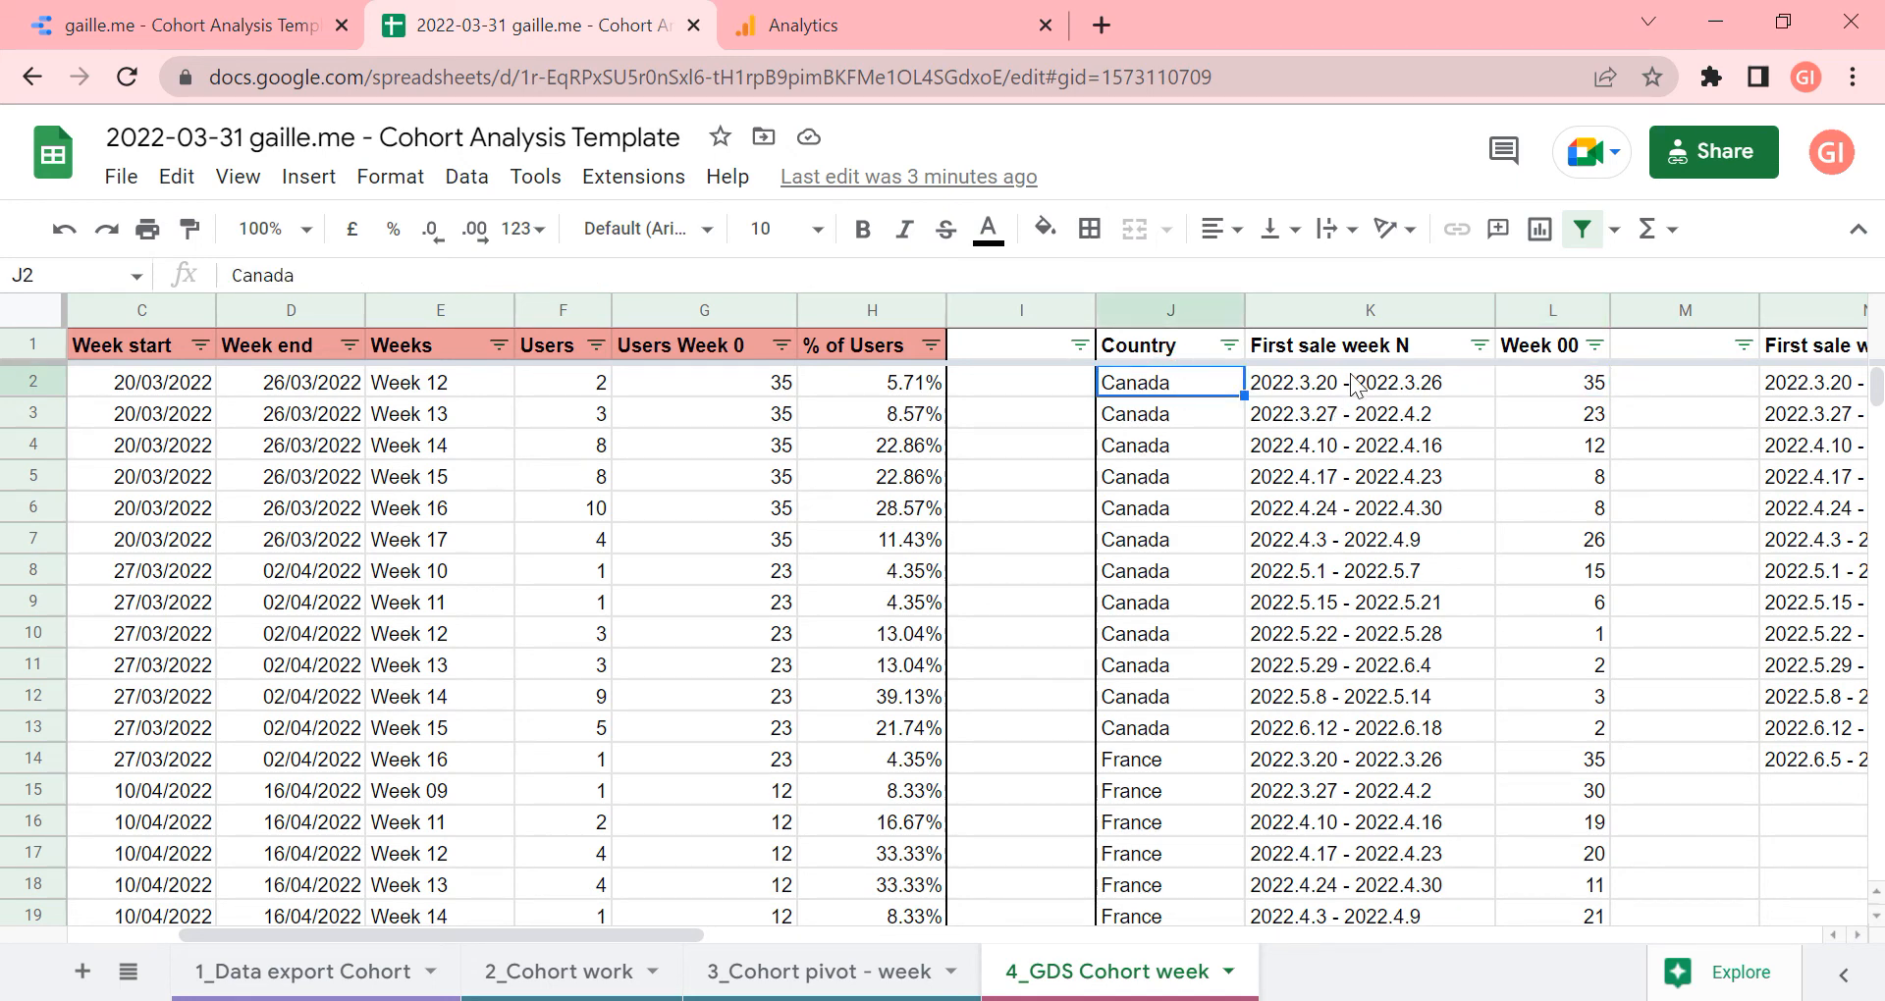
left_click(1350, 385)
left_click(1564, 389)
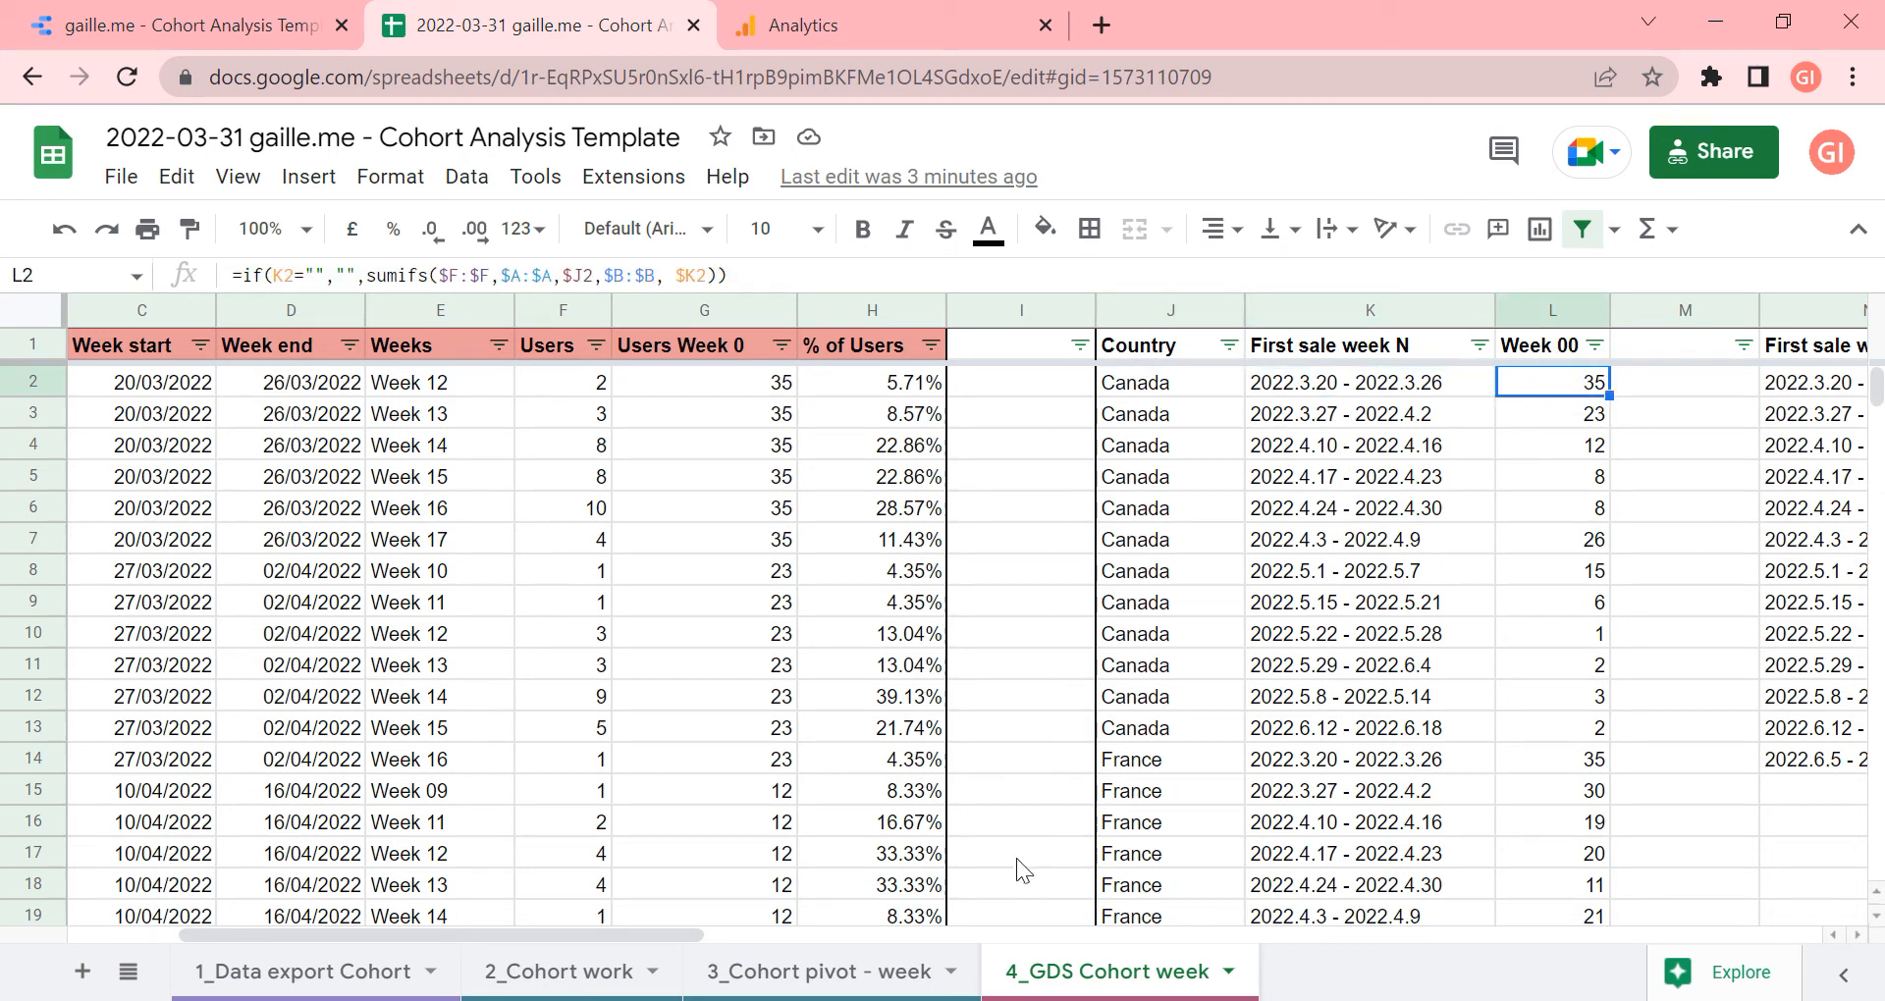
Return to the main cohort table and filter its Country column to Canada only
left_click_drag(668, 931, 192, 424)
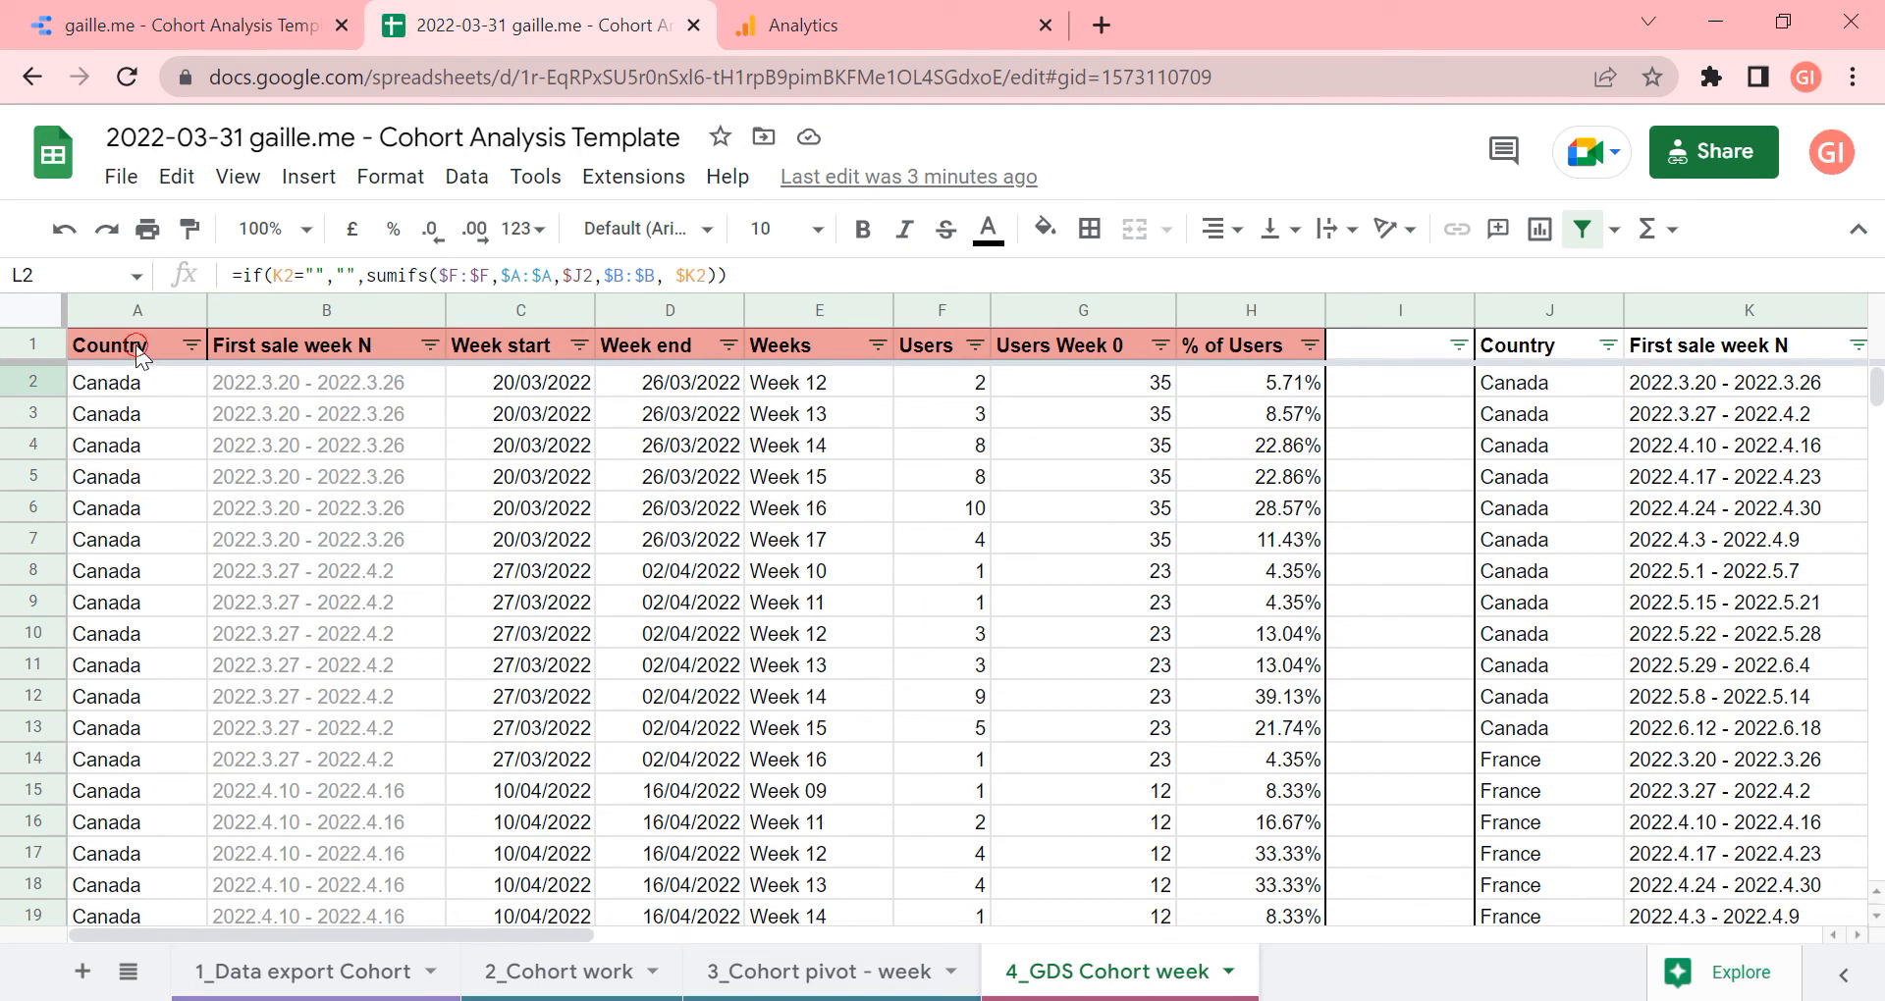
left_click_drag(140, 354, 1218, 338)
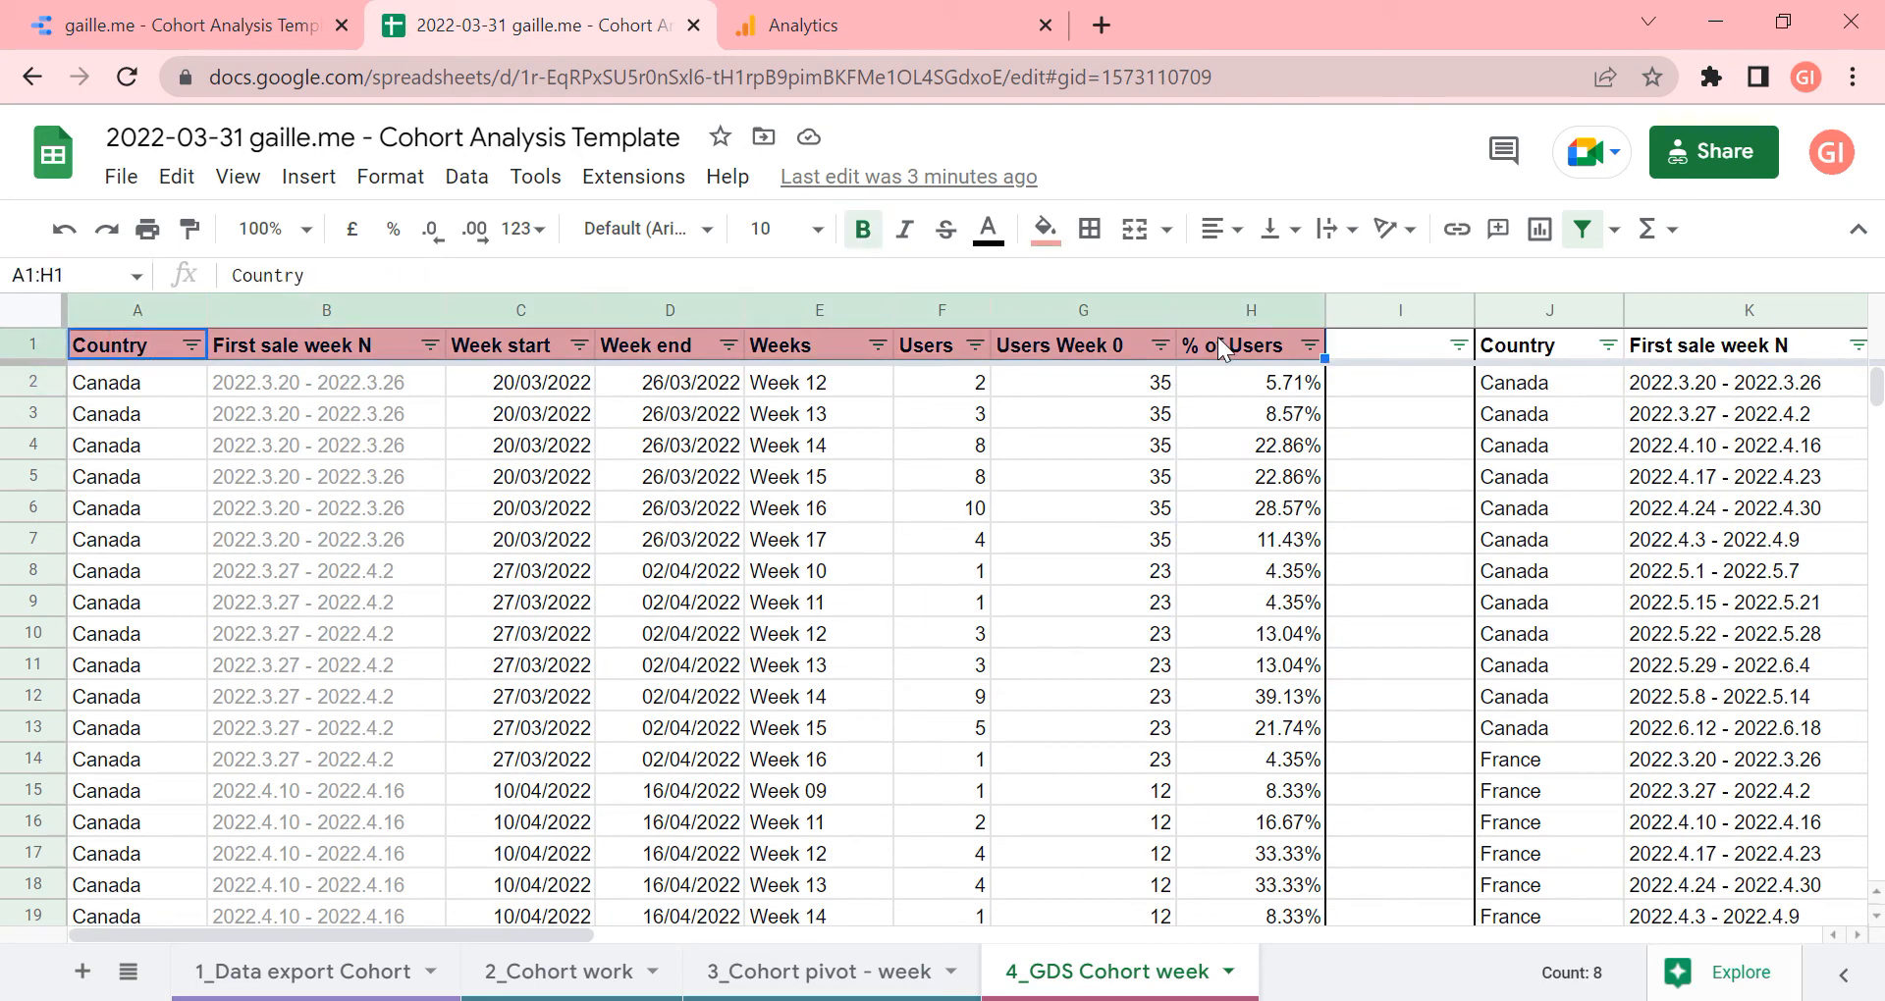
left_click(686, 479)
left_click(191, 344)
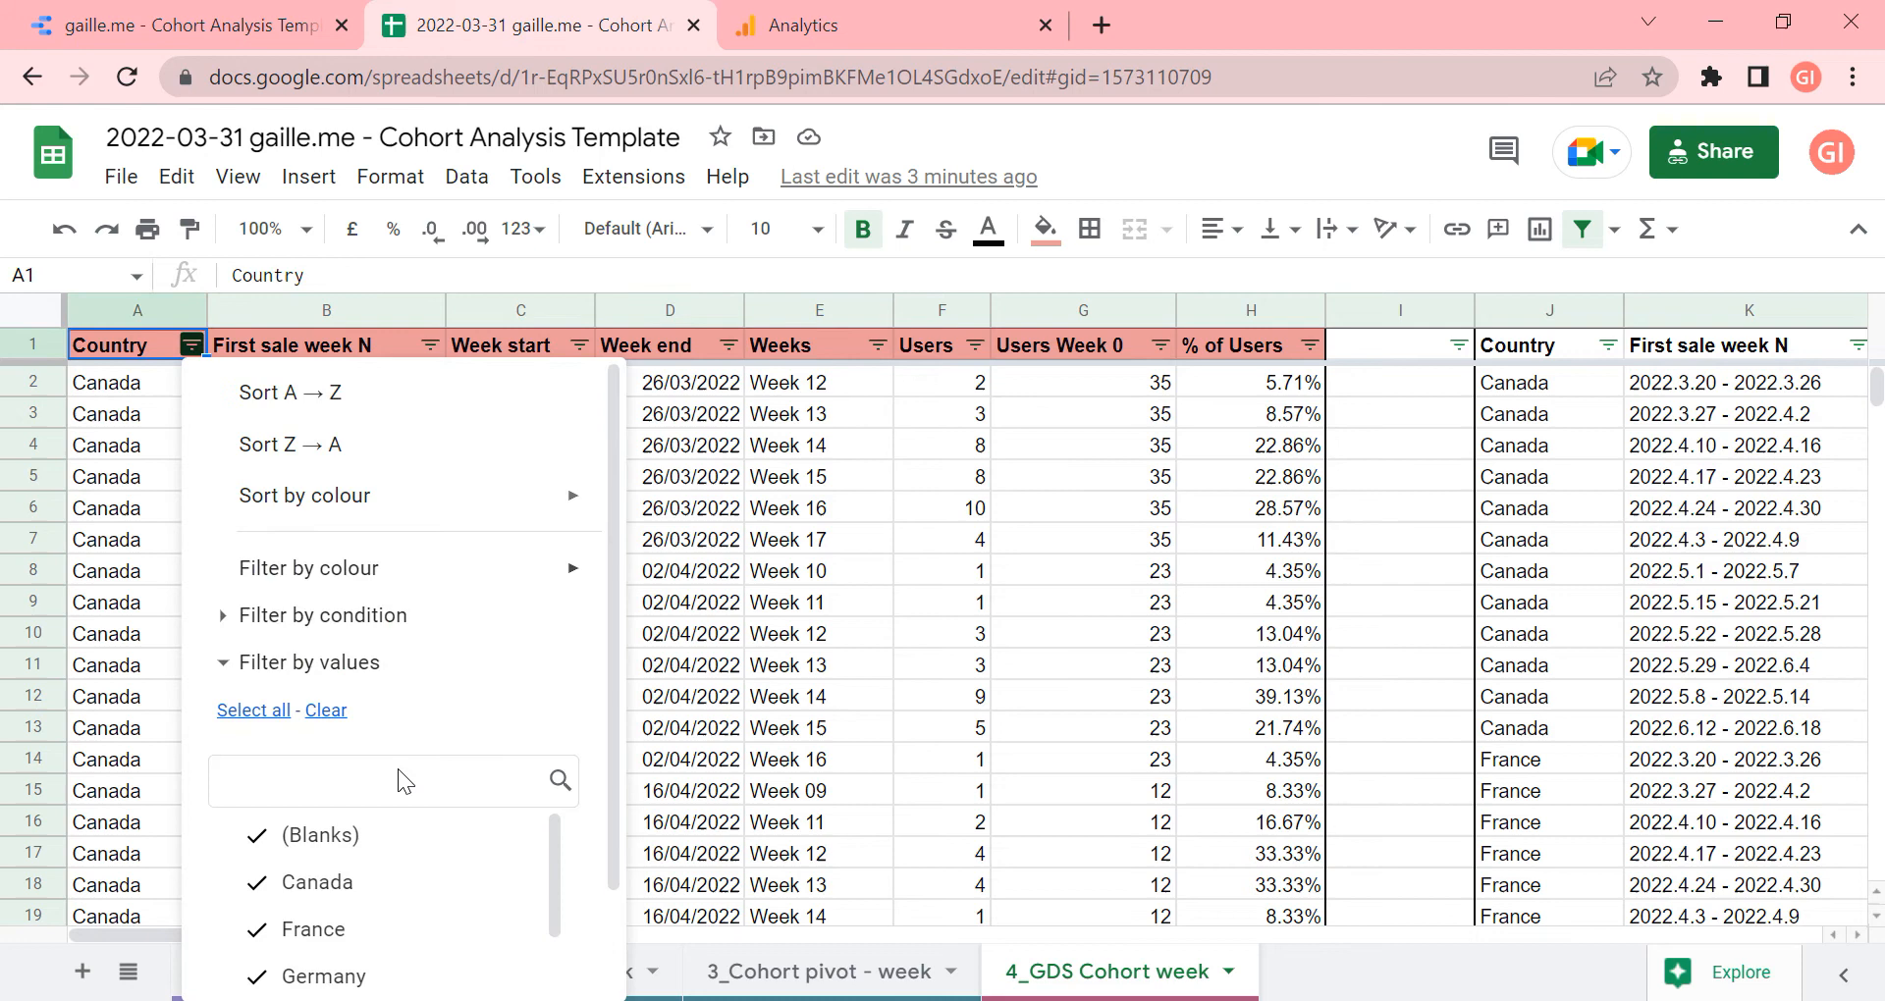
left_click(318, 723)
left_click(356, 882)
scroll(584, 815, "down", 2)
left_click(521, 951)
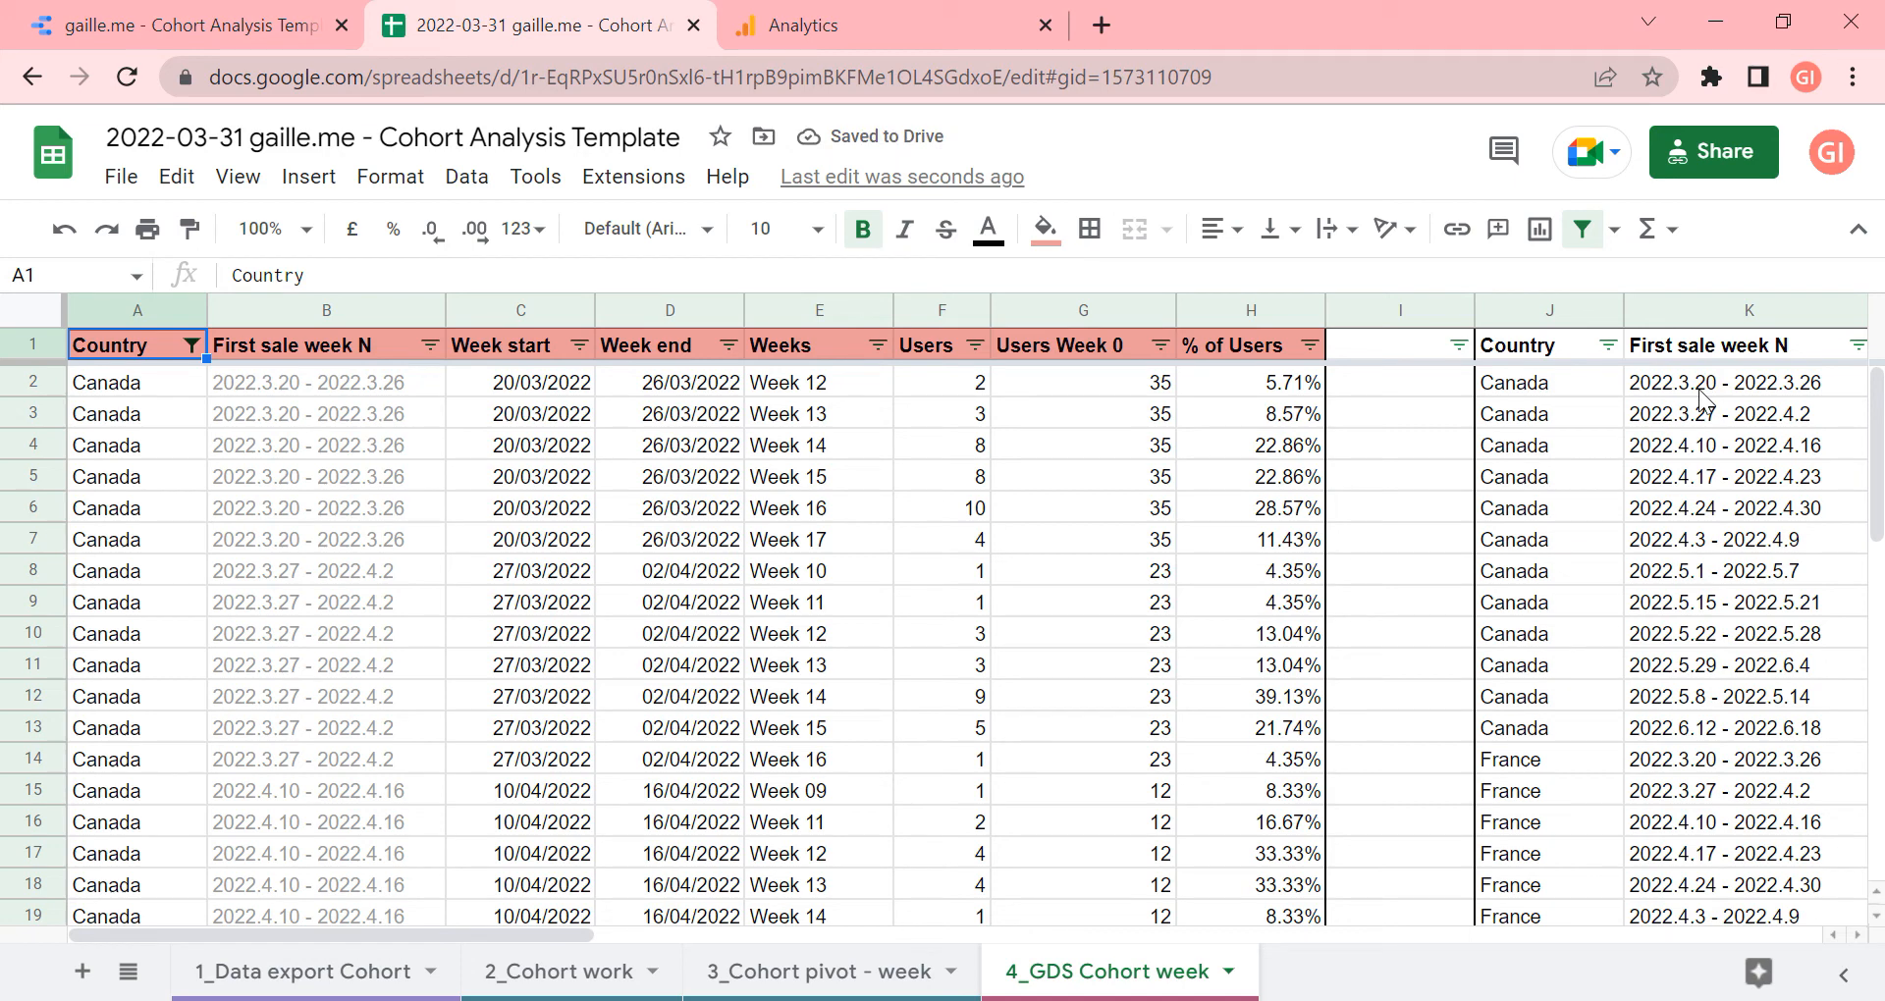
Filter the main table's Week start column to 20/03/2022 only
left_click(579, 344)
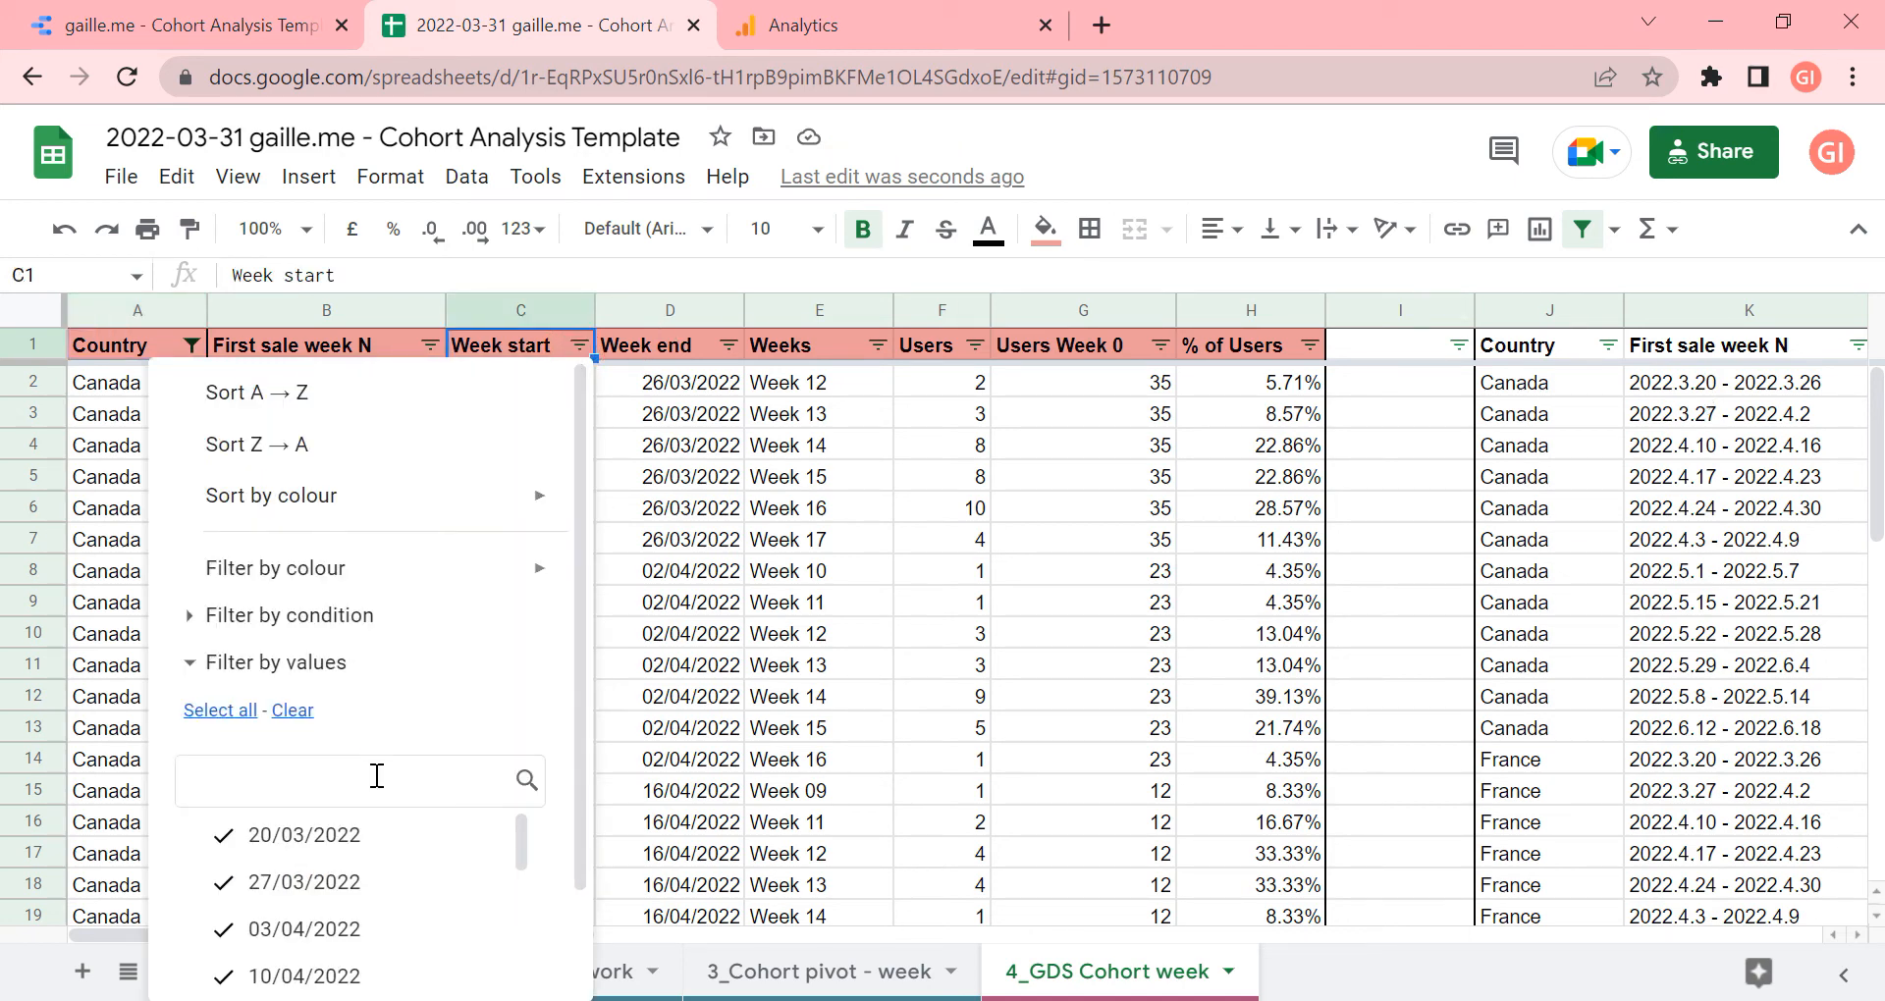
left_click(293, 710)
left_click(405, 842)
scroll(550, 789, "down", 1)
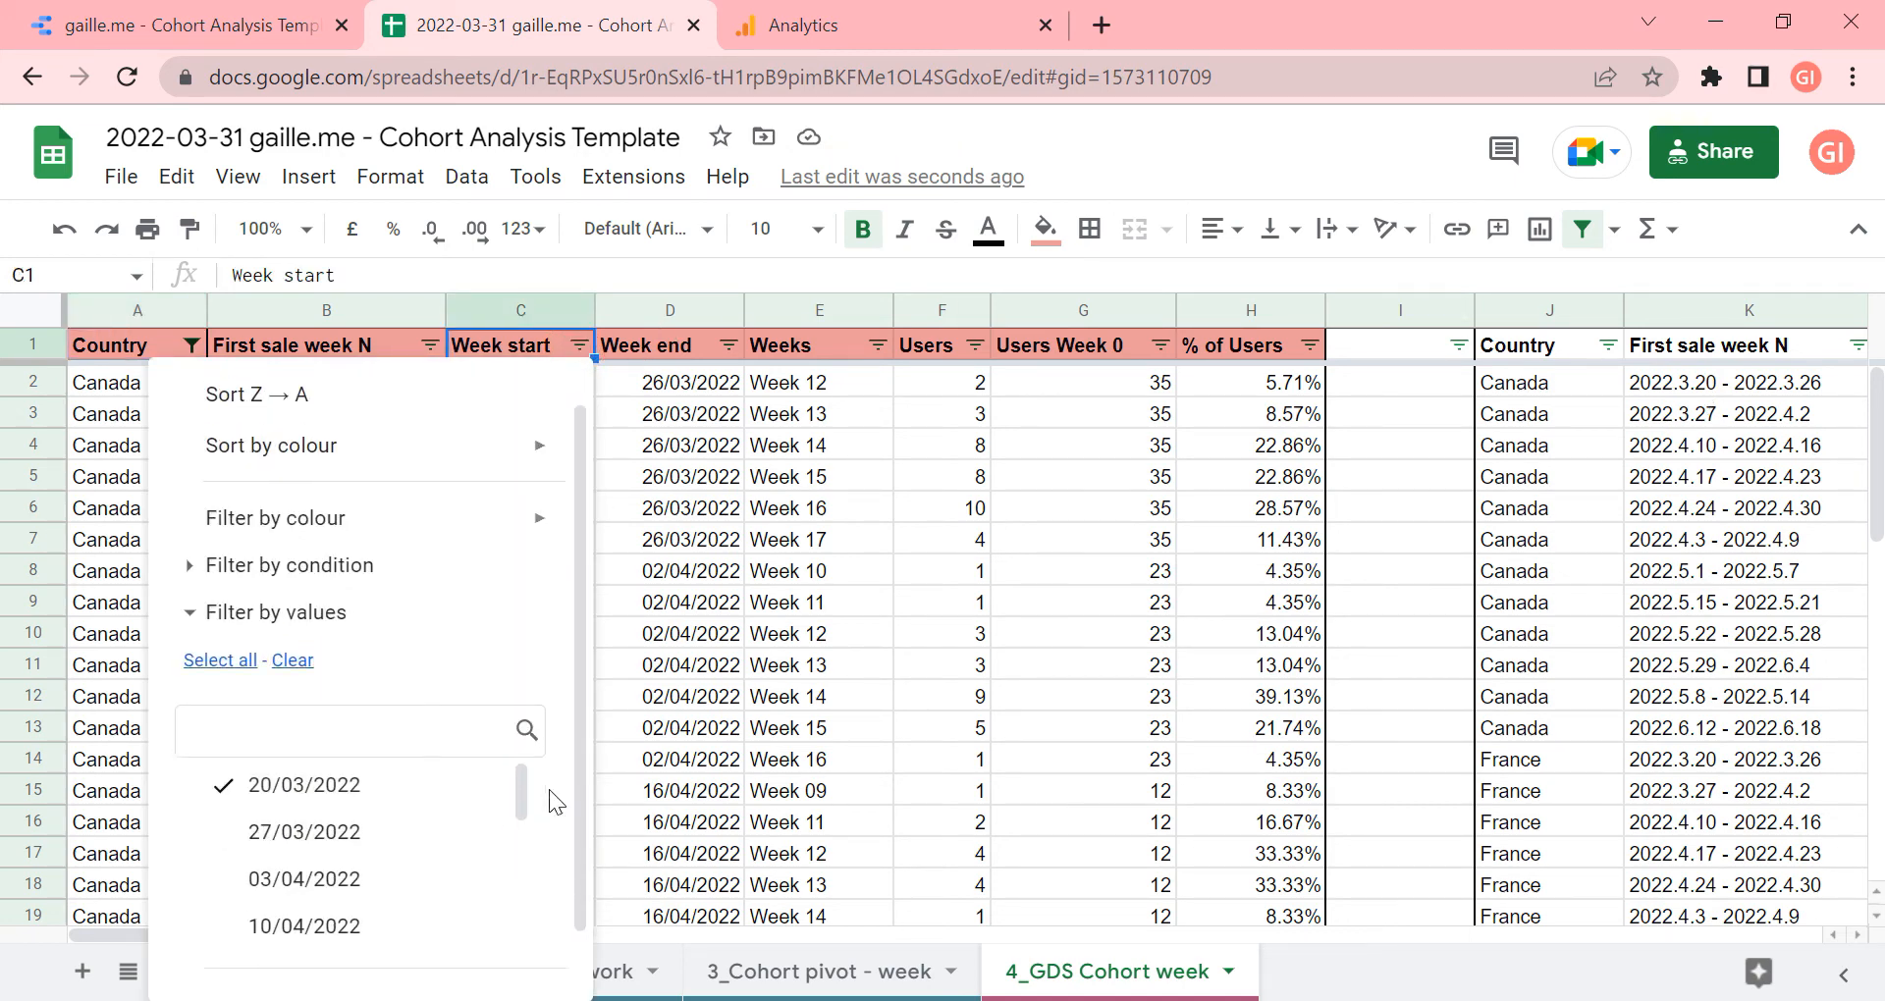
scroll(550, 789, "down", 2)
left_click(496, 951)
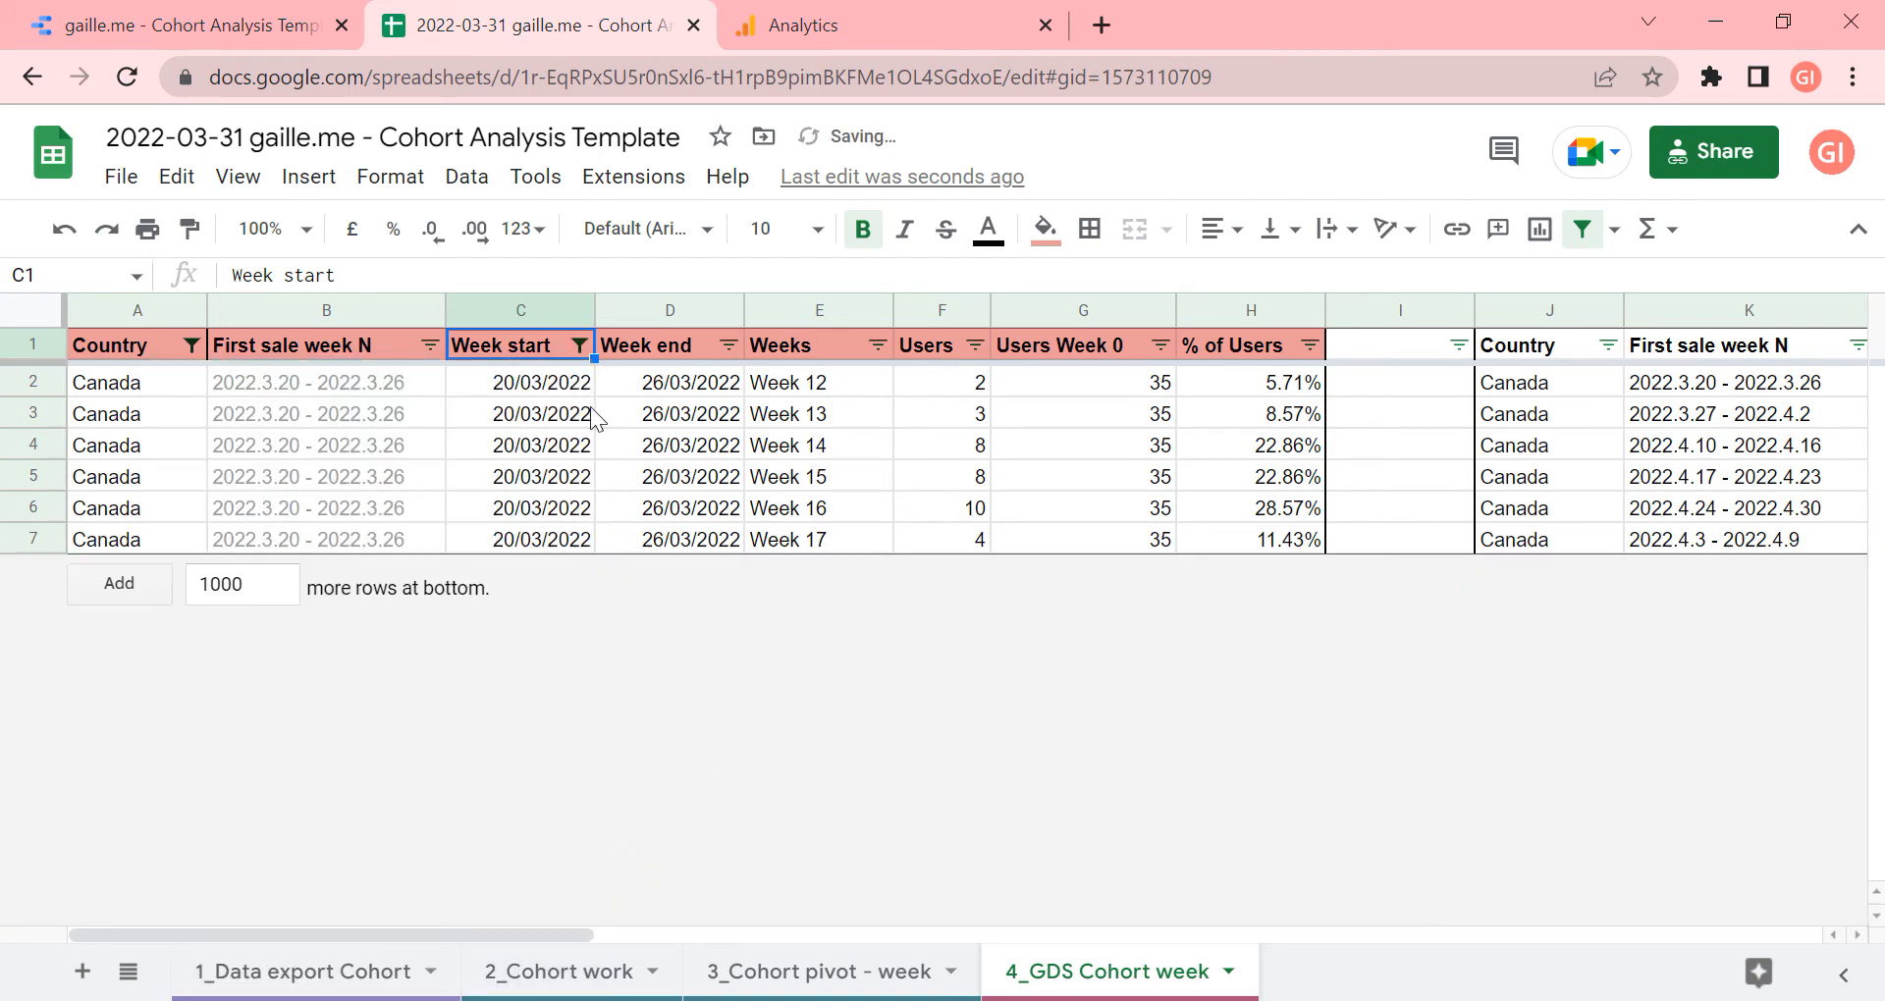
Review the Weeks entries of the filtered cohort and select its Users values in F2:F7 to see their sum
left_click_drag(835, 383, 840, 525)
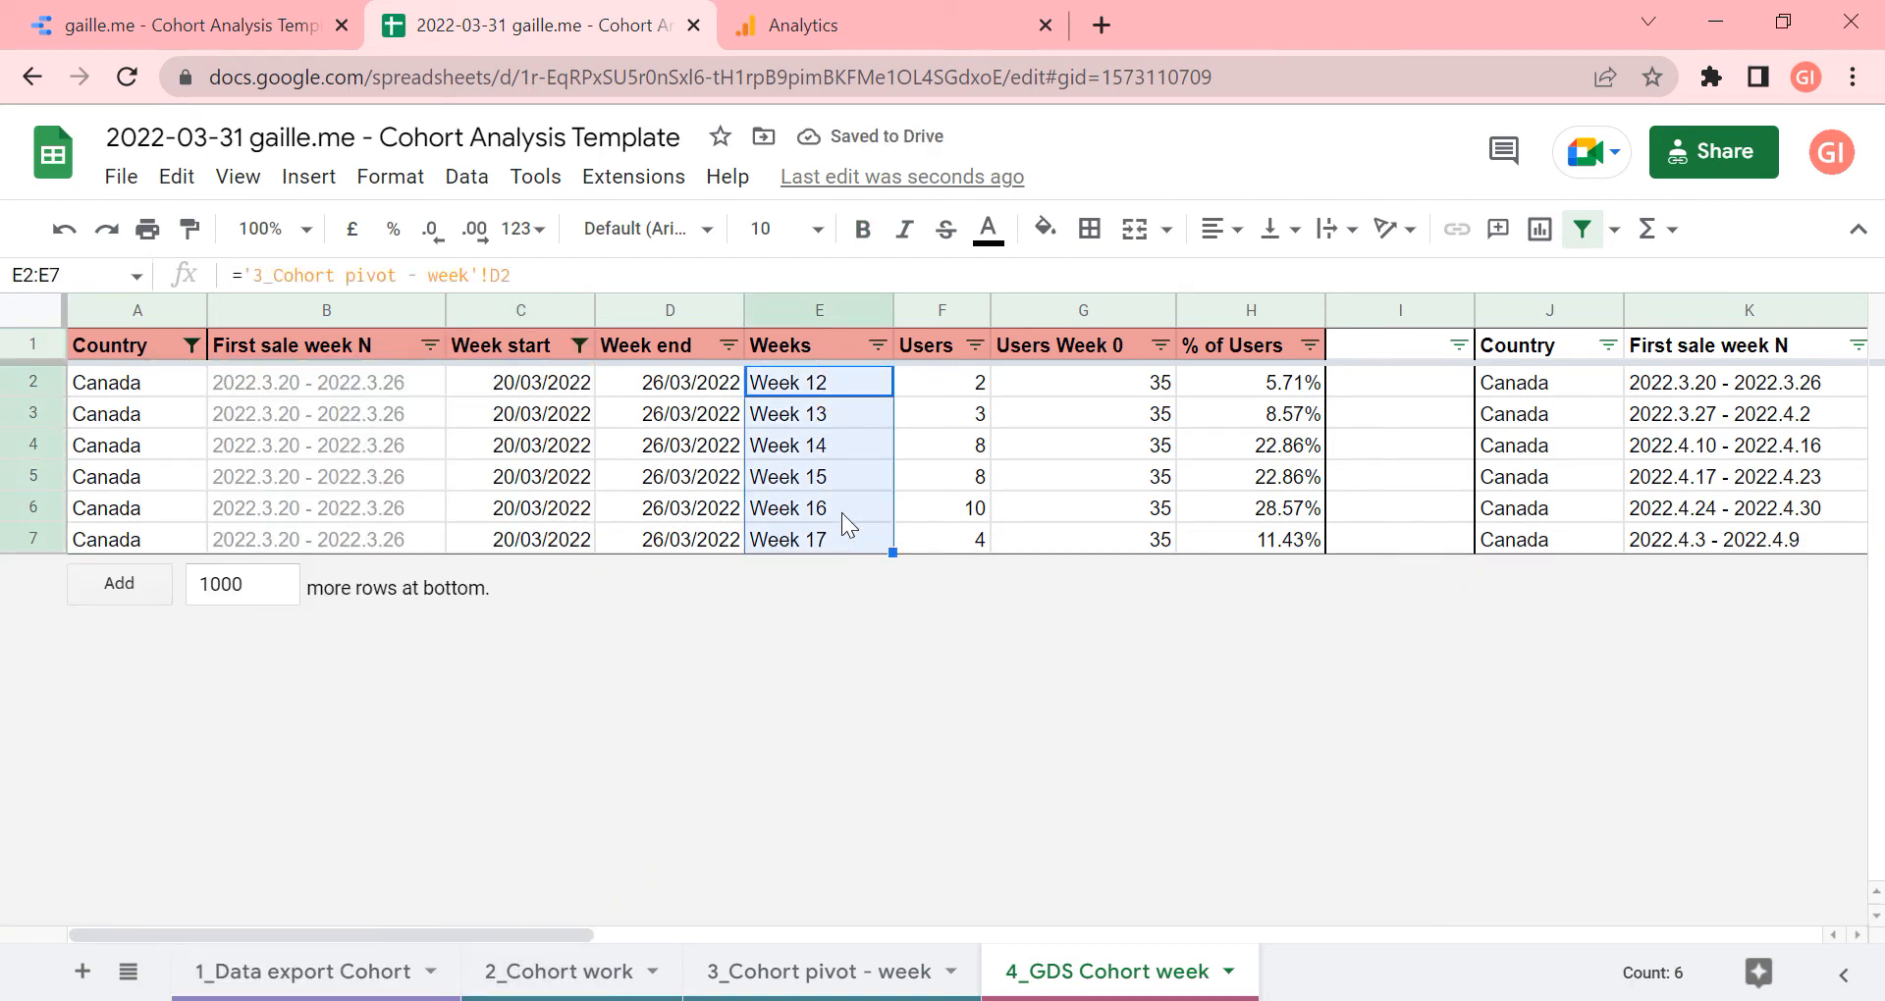
left_click(853, 395)
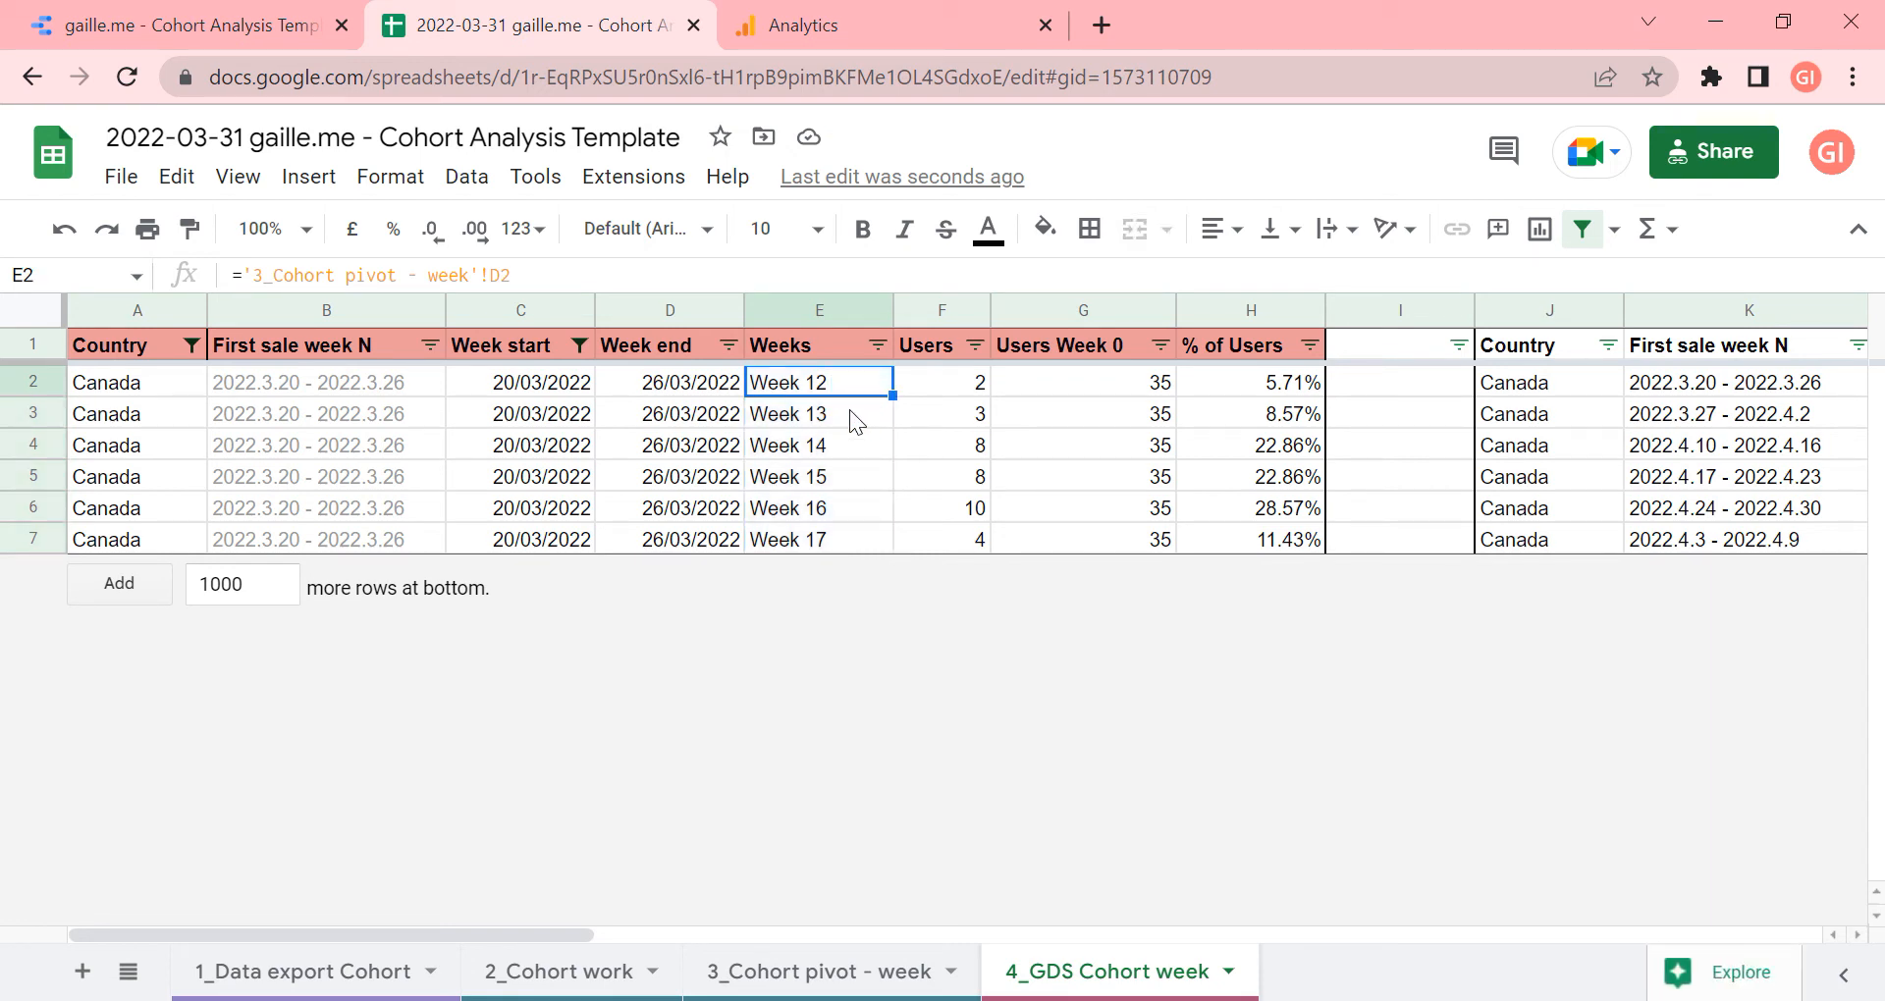
left_click(846, 420)
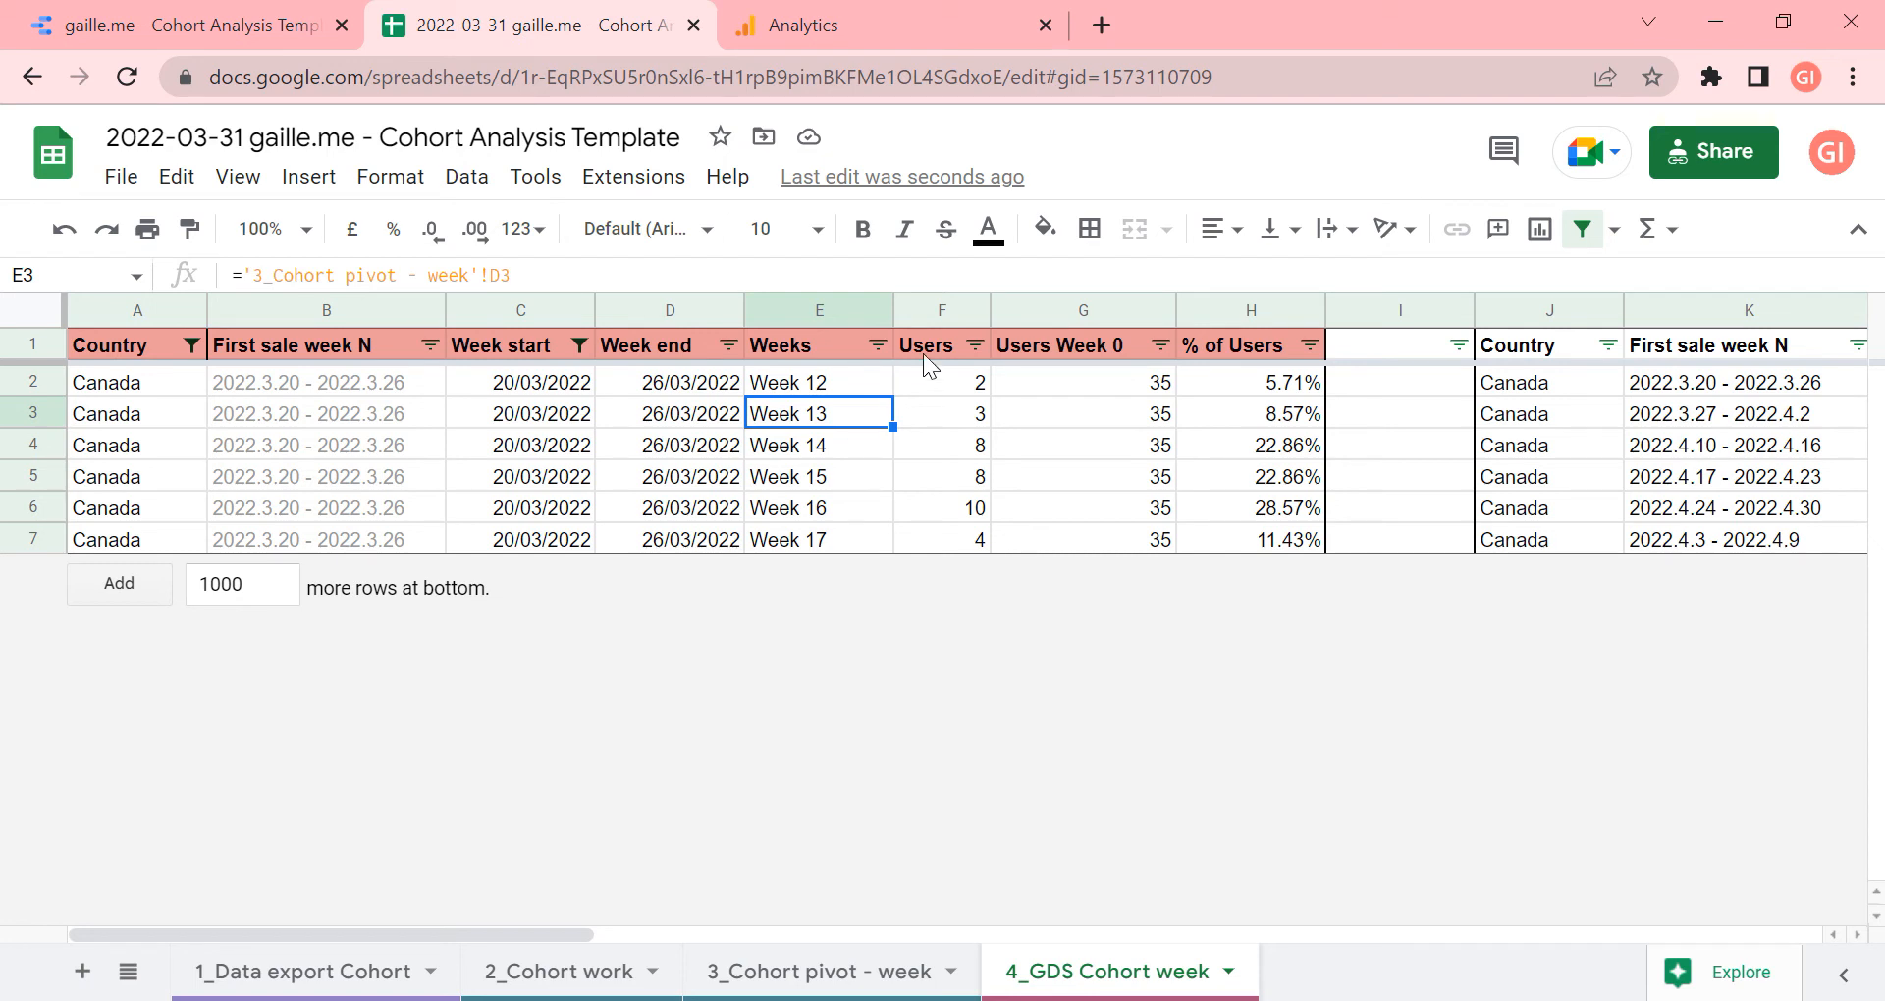
left_click(946, 380)
left_click_drag(945, 451, 967, 539)
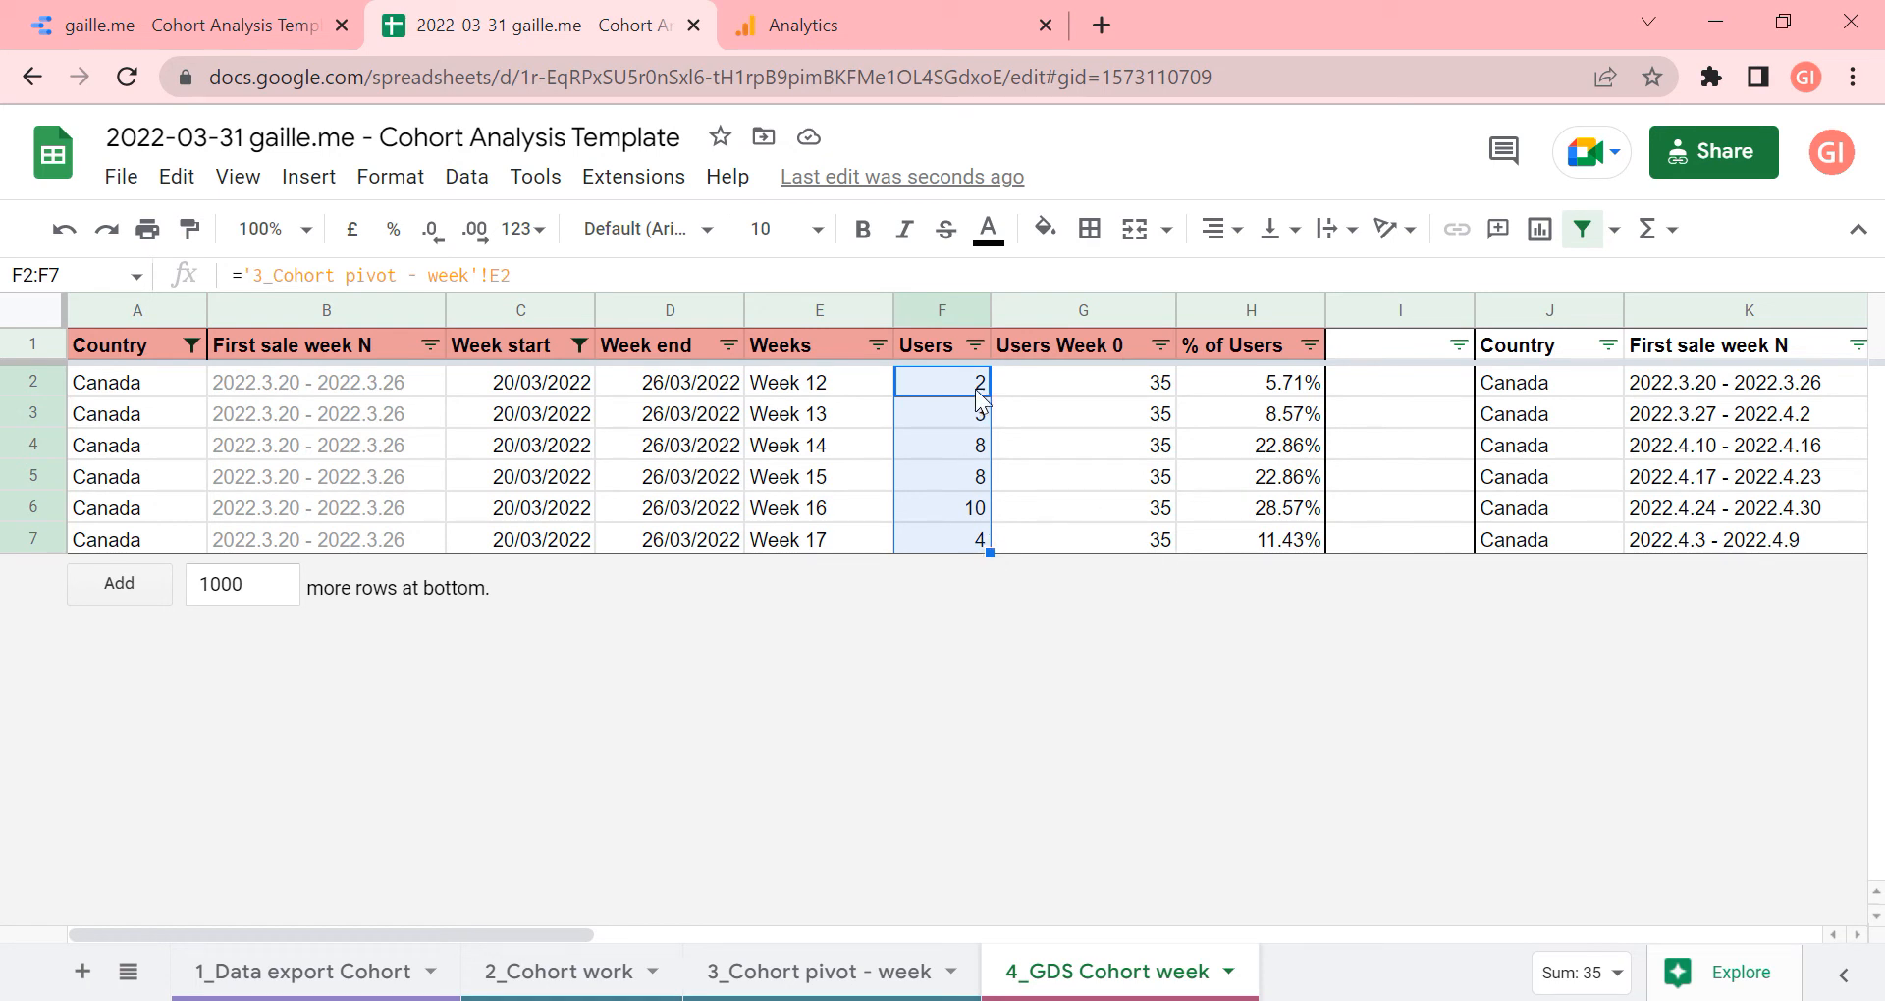
Reset the Week start and Country filters so that all values are selected again
left_click(577, 344)
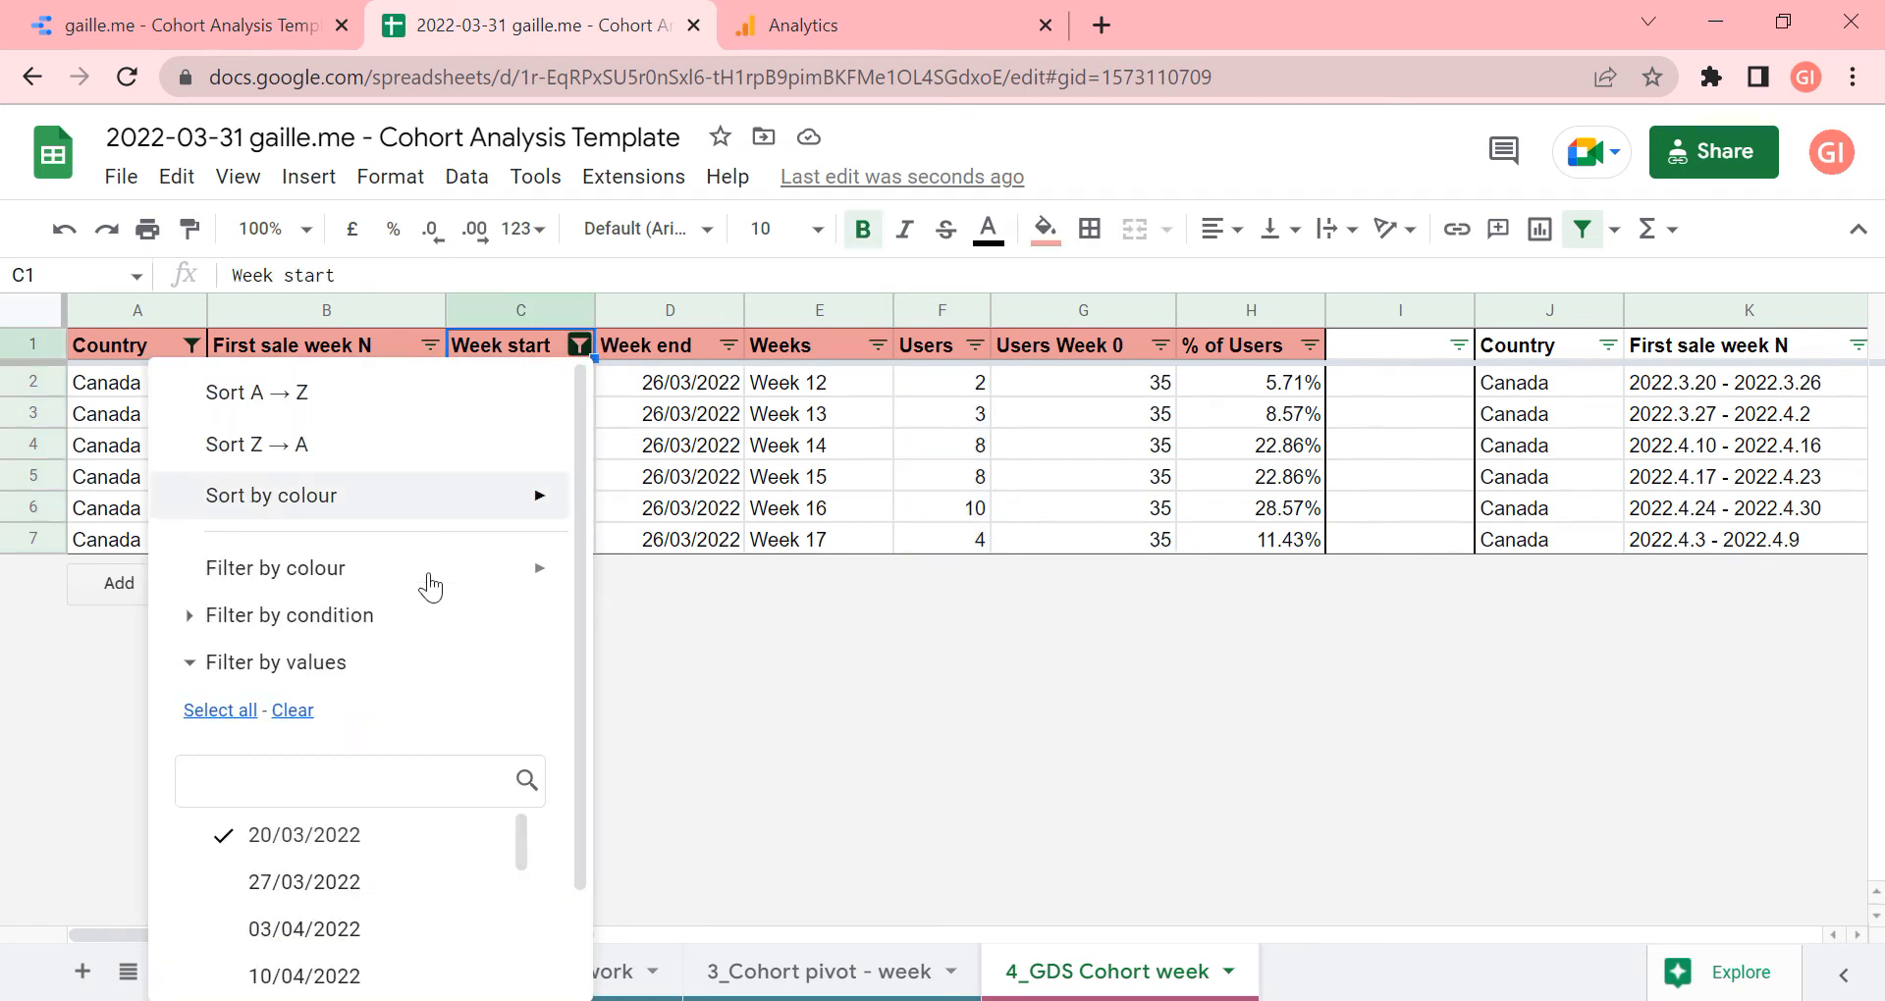
left_click(211, 705)
scroll(555, 744, "down", 3)
left_click(484, 952)
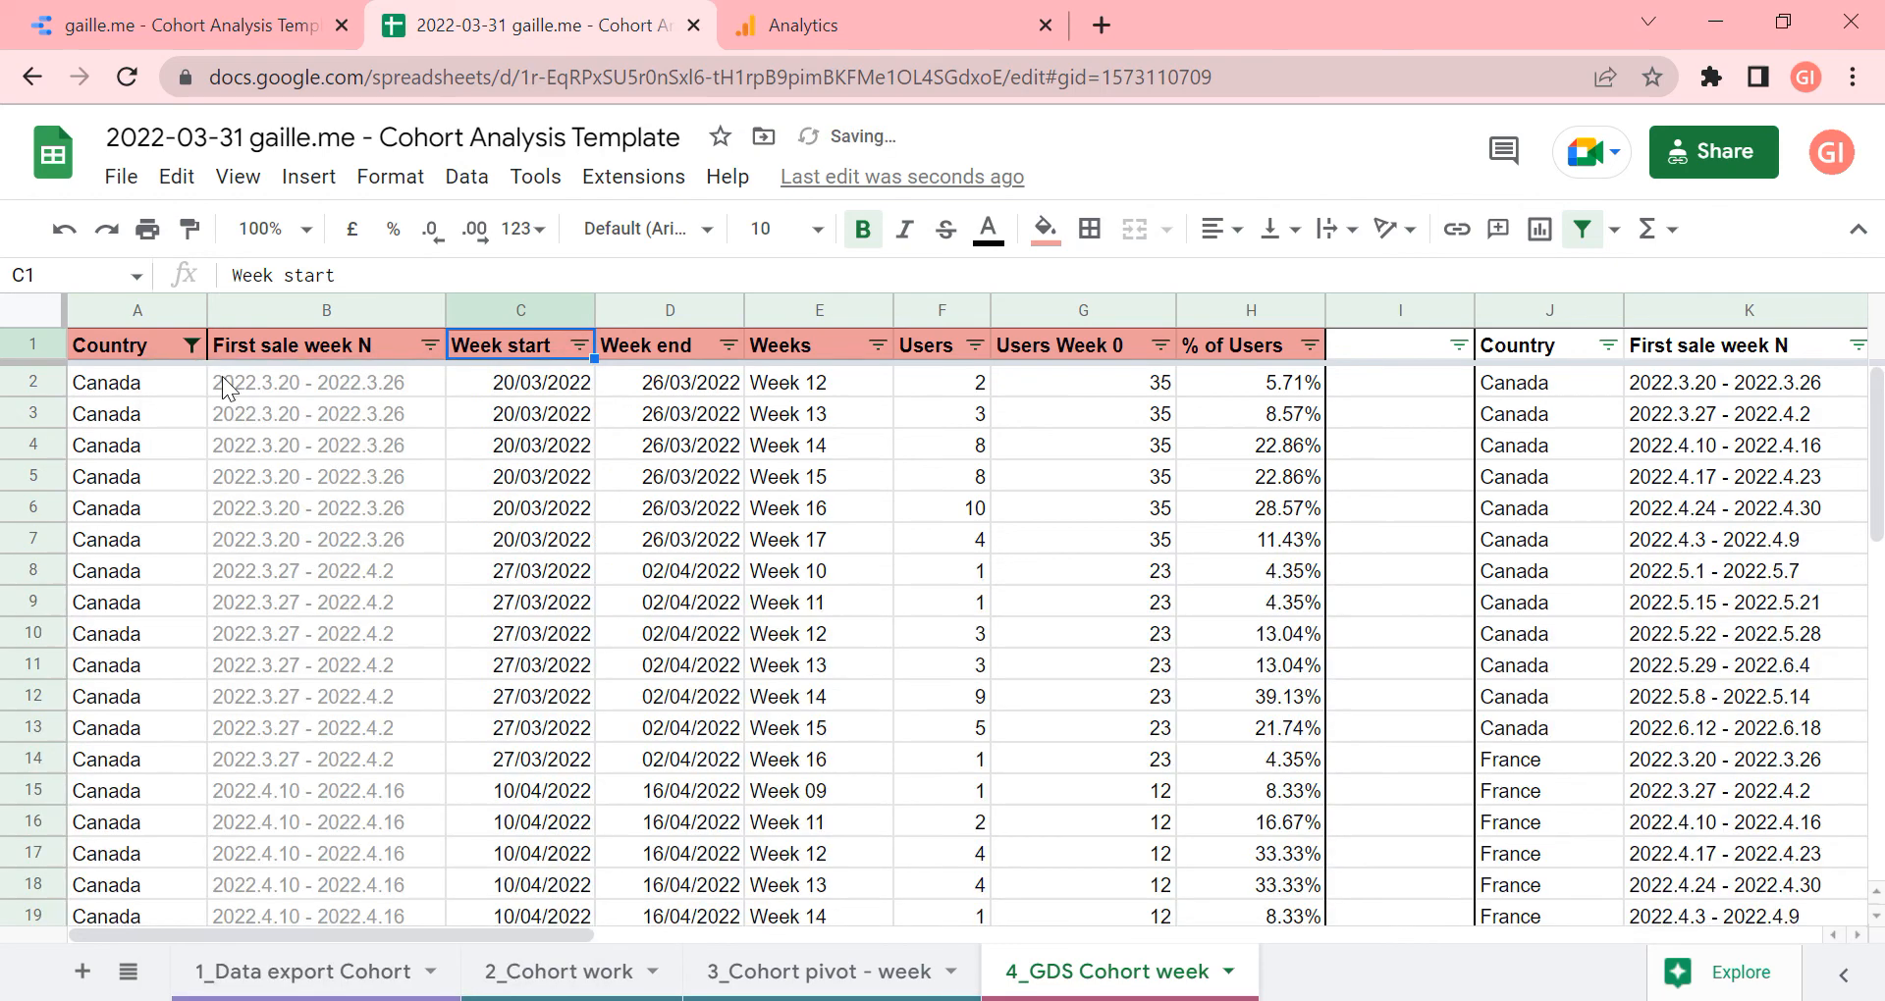
left_click(192, 345)
left_click(254, 710)
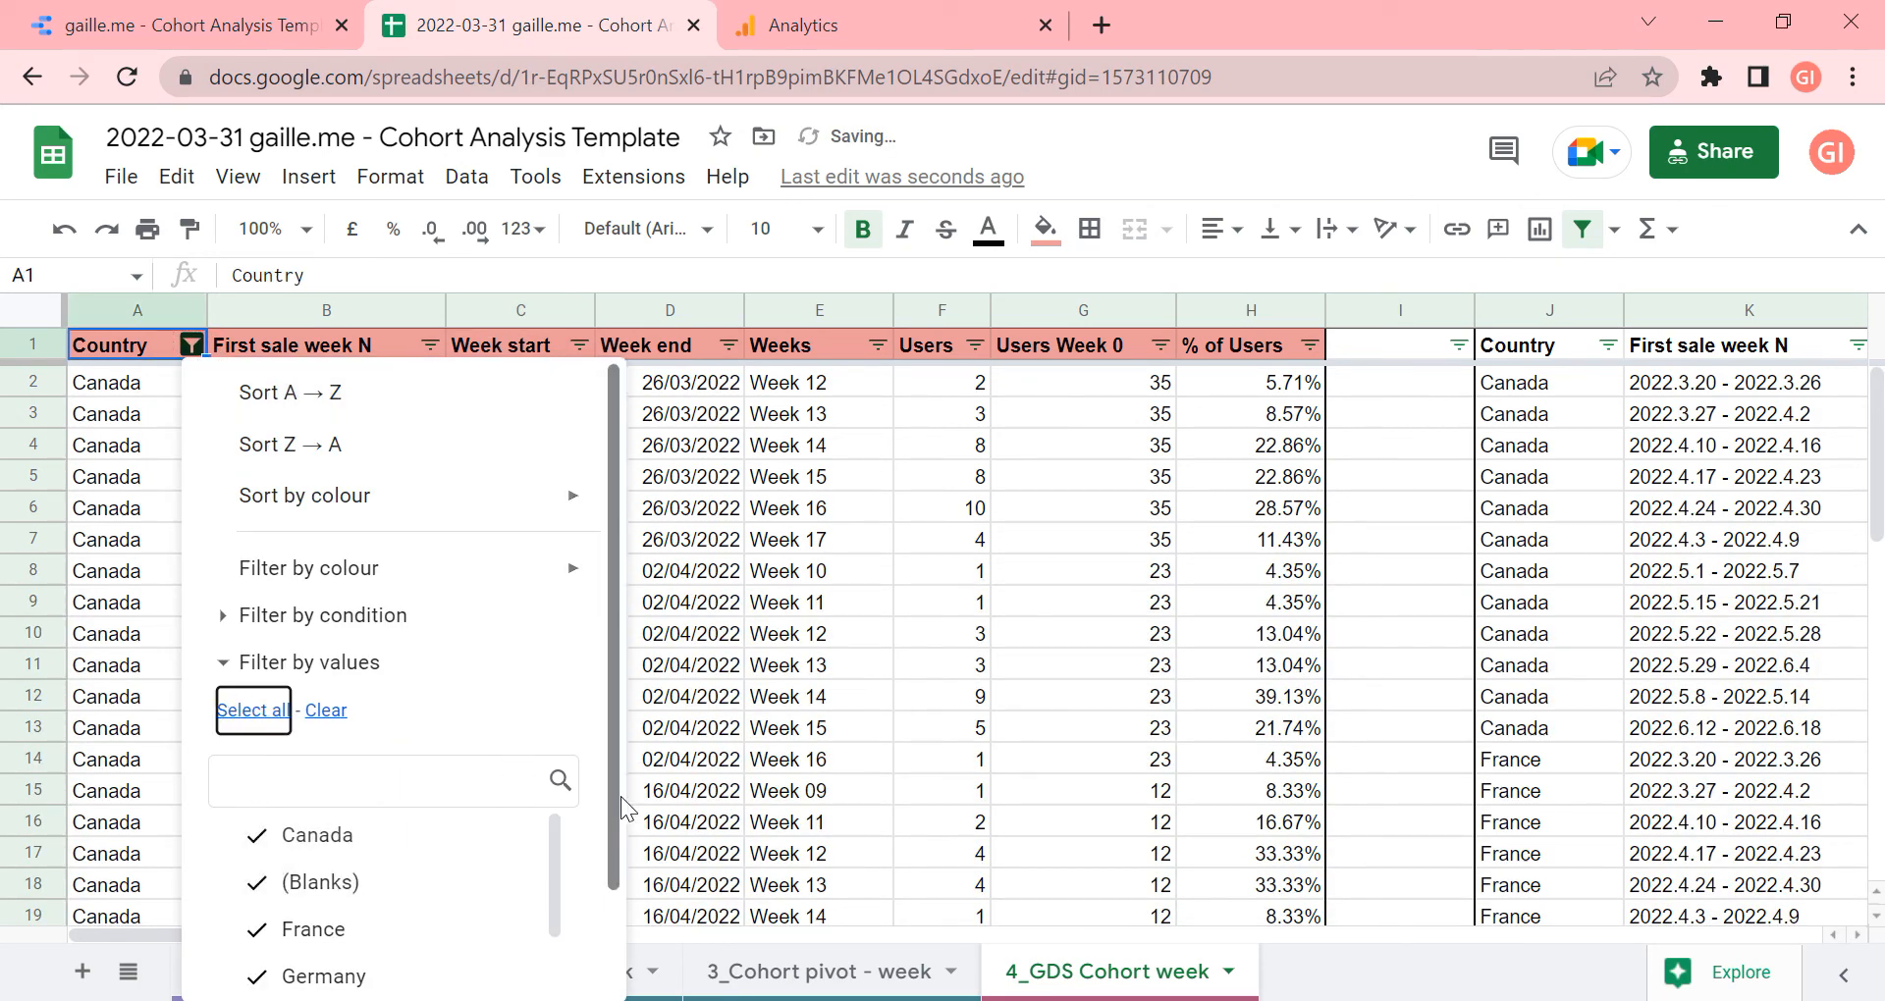
scroll(618, 797, "down", 2)
left_click(526, 953)
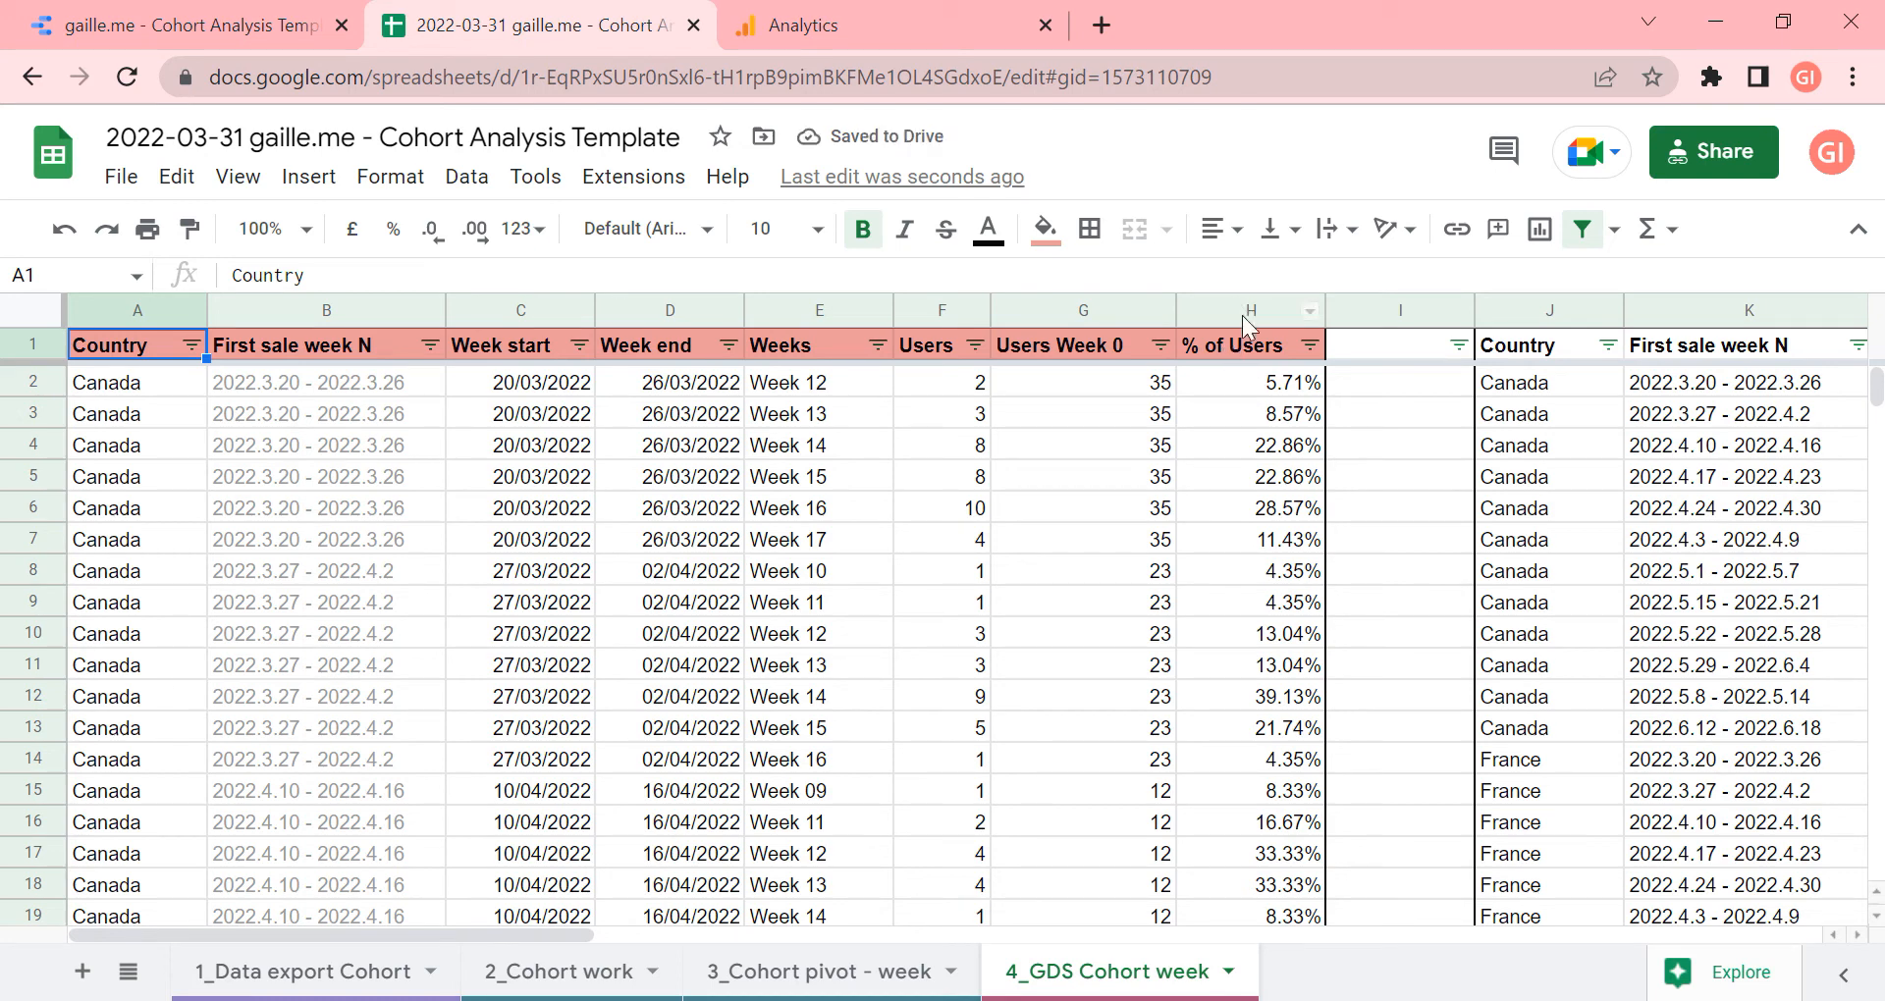
Check the % of Users formula in H2 and the Users and Users Week 0 cells it divides
left_click(1249, 345)
left_click(1283, 386)
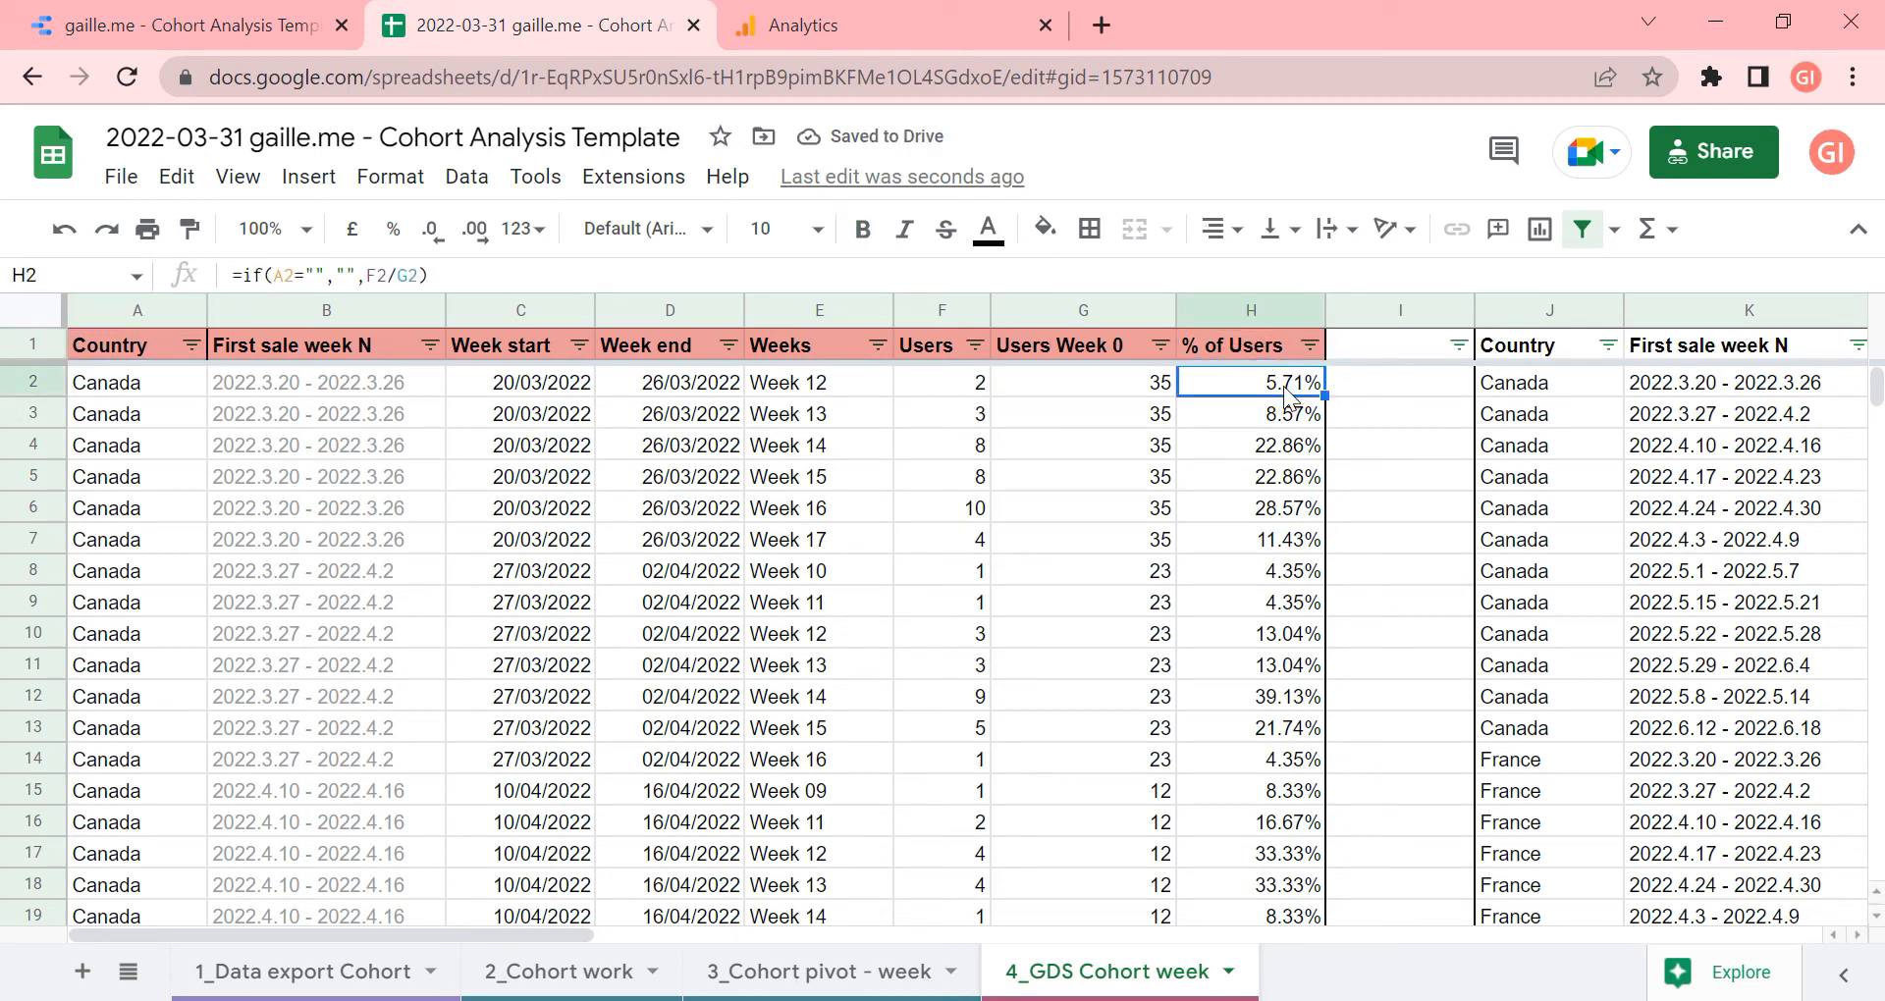
left_click(966, 389)
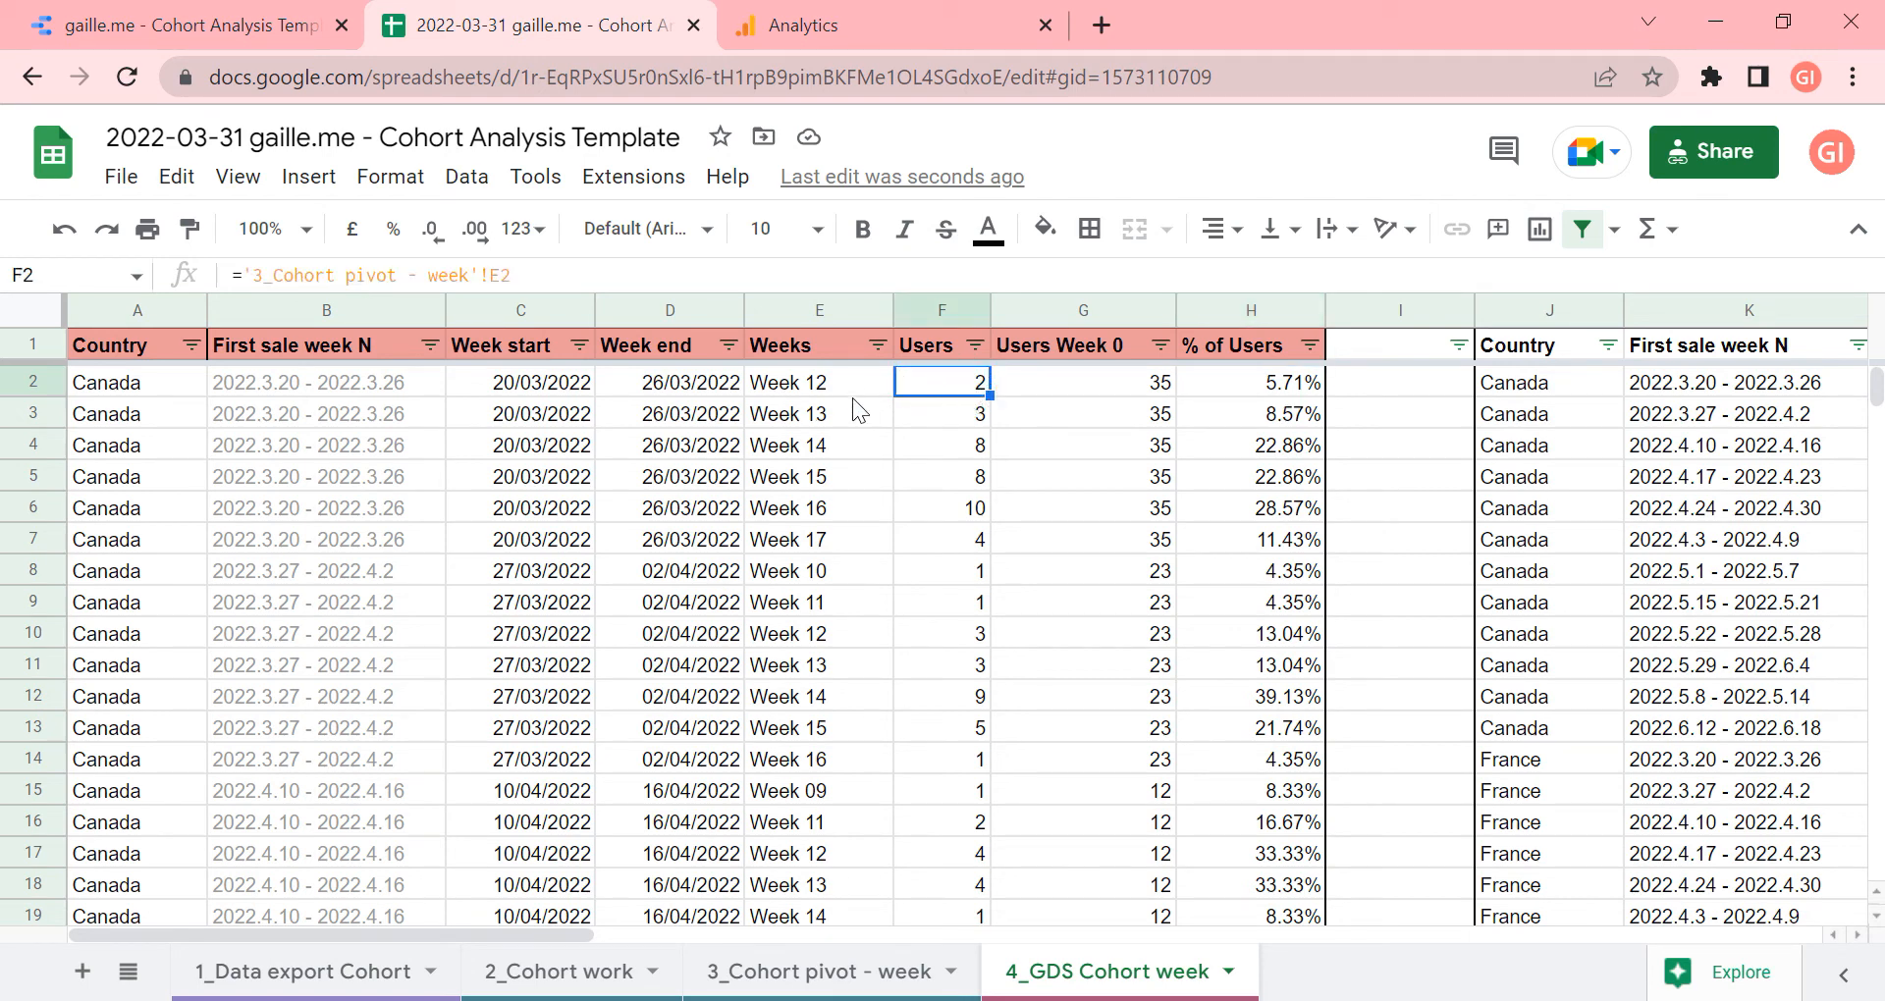
left_click(1150, 391)
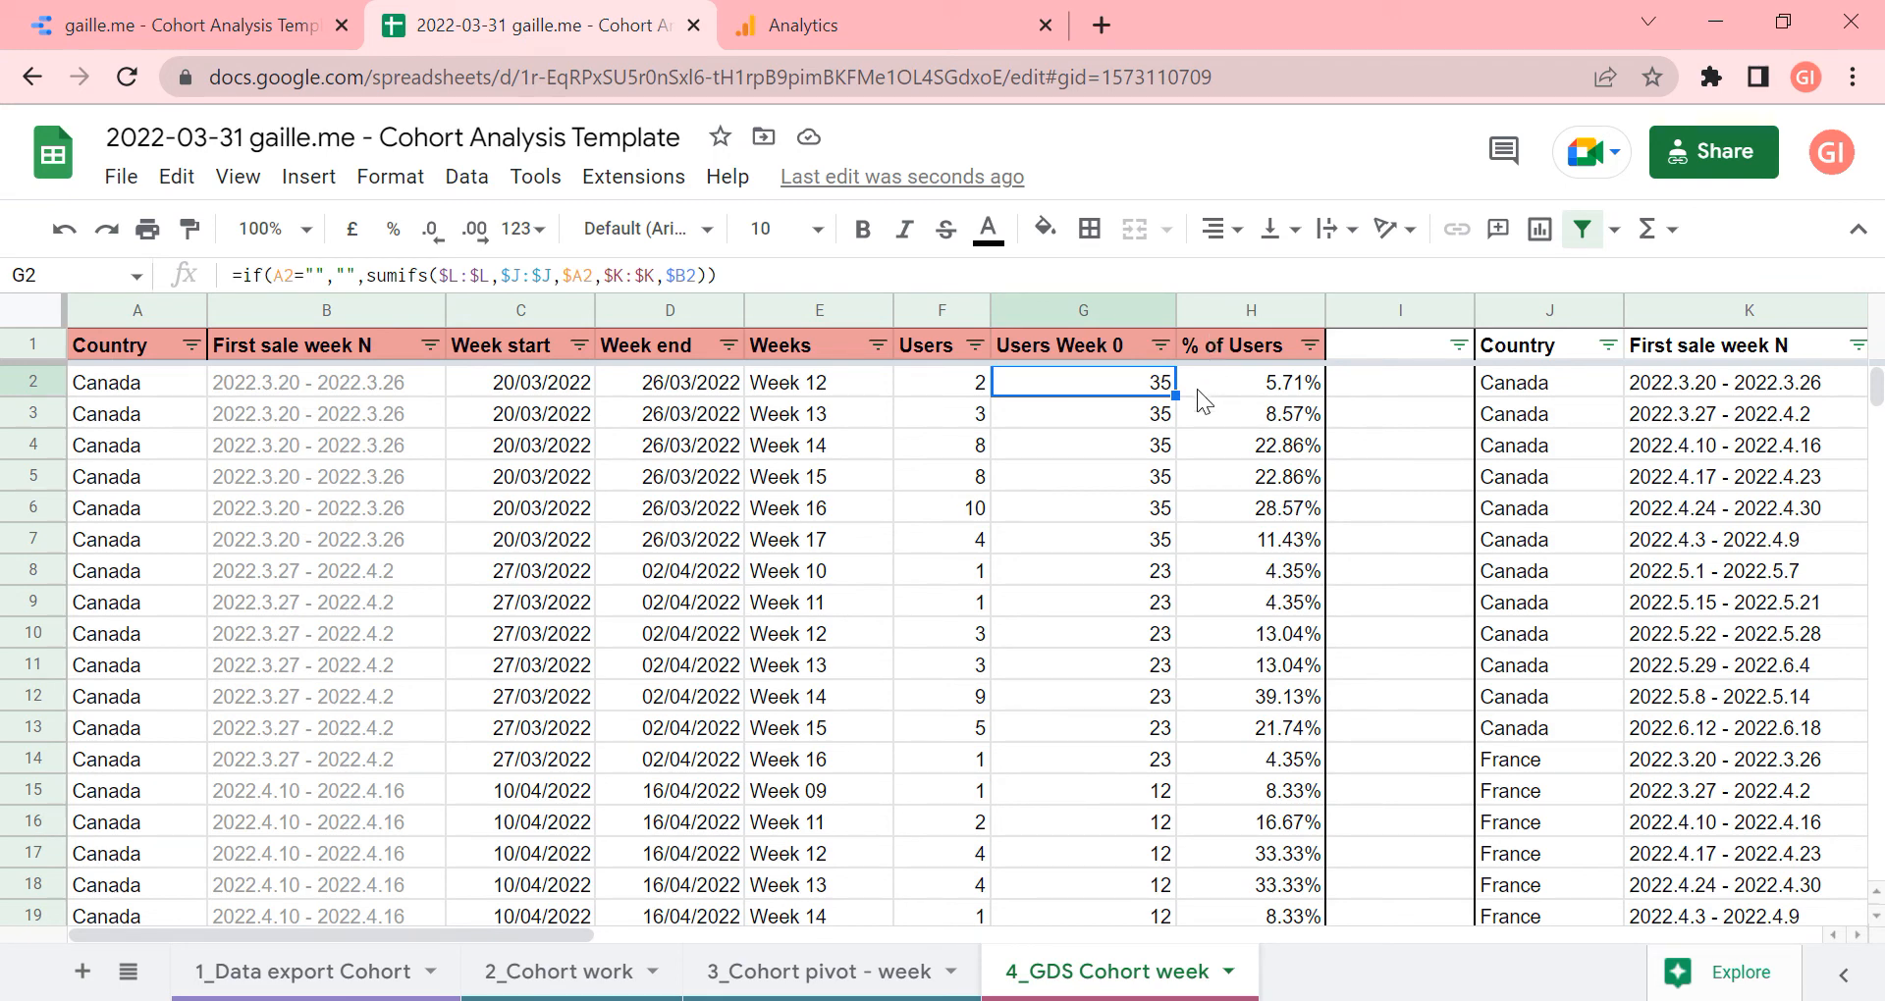
key("Right")
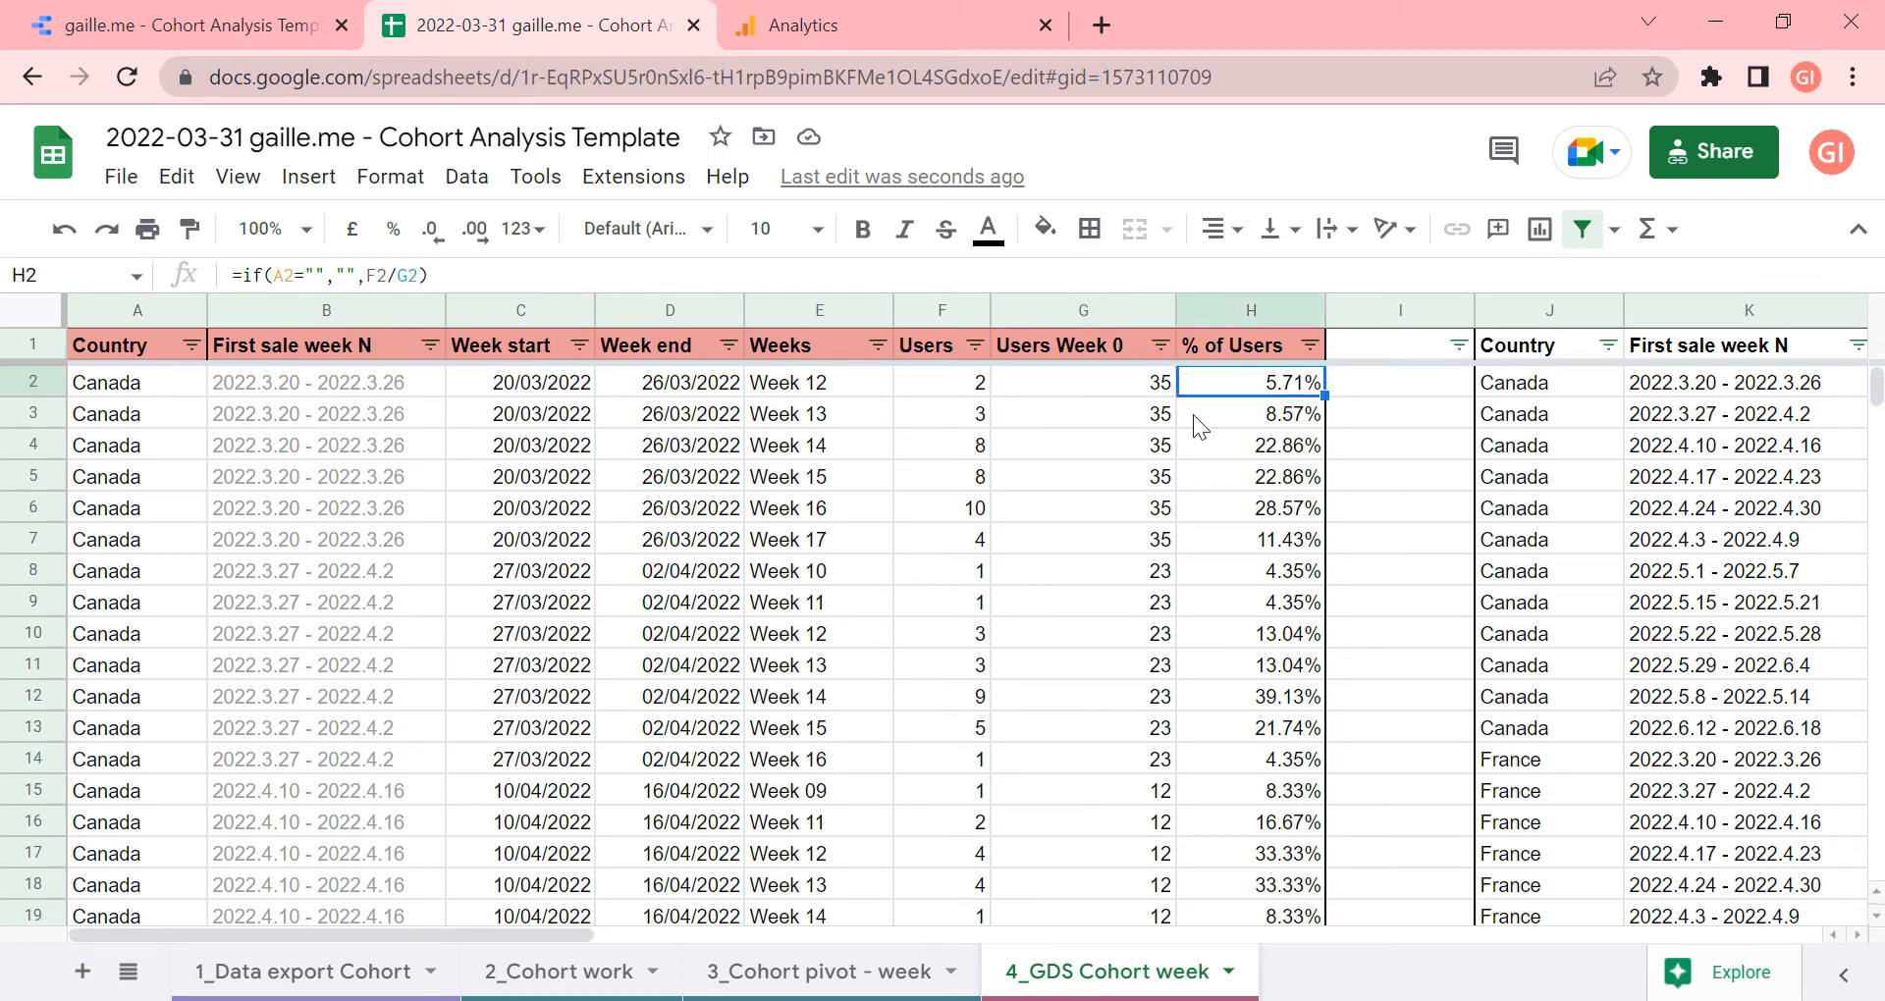
key("Left")
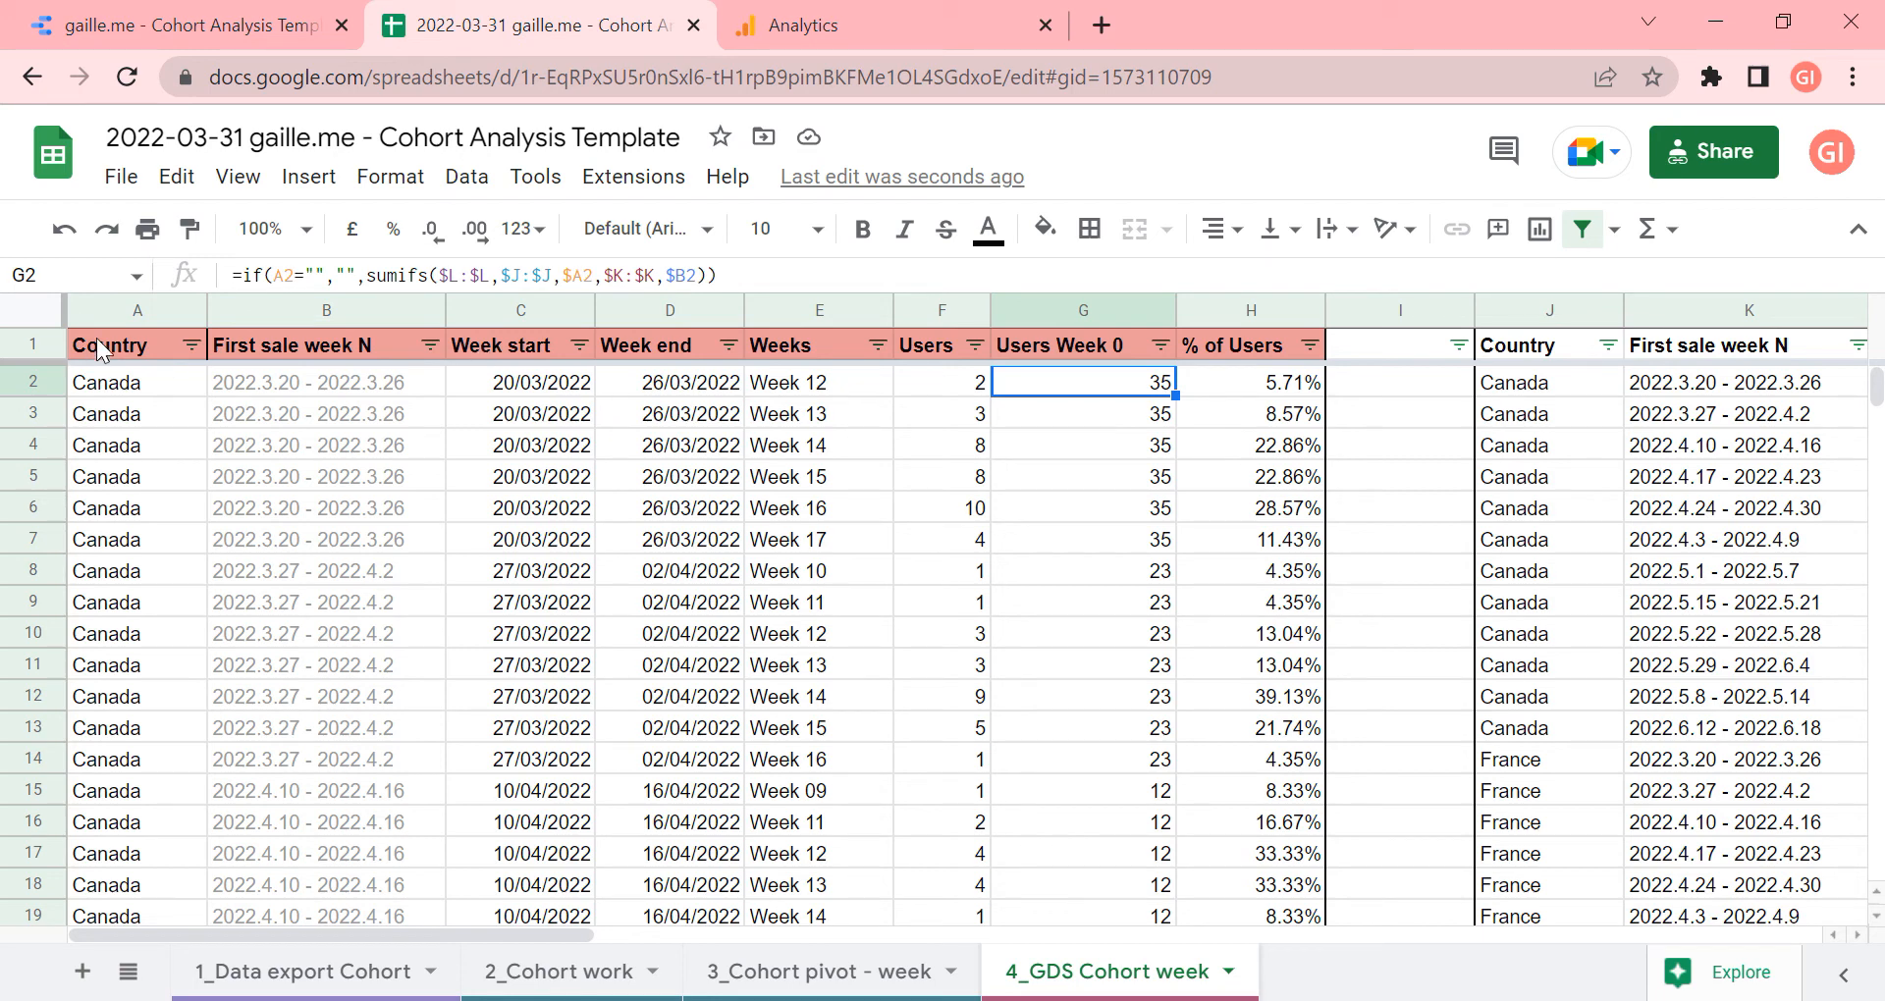
Highlight the main cohort table from A1 to H13, and the First sale week N and Week 00 helper table in N1:O14
left_click_drag(98, 345, 1178, 731)
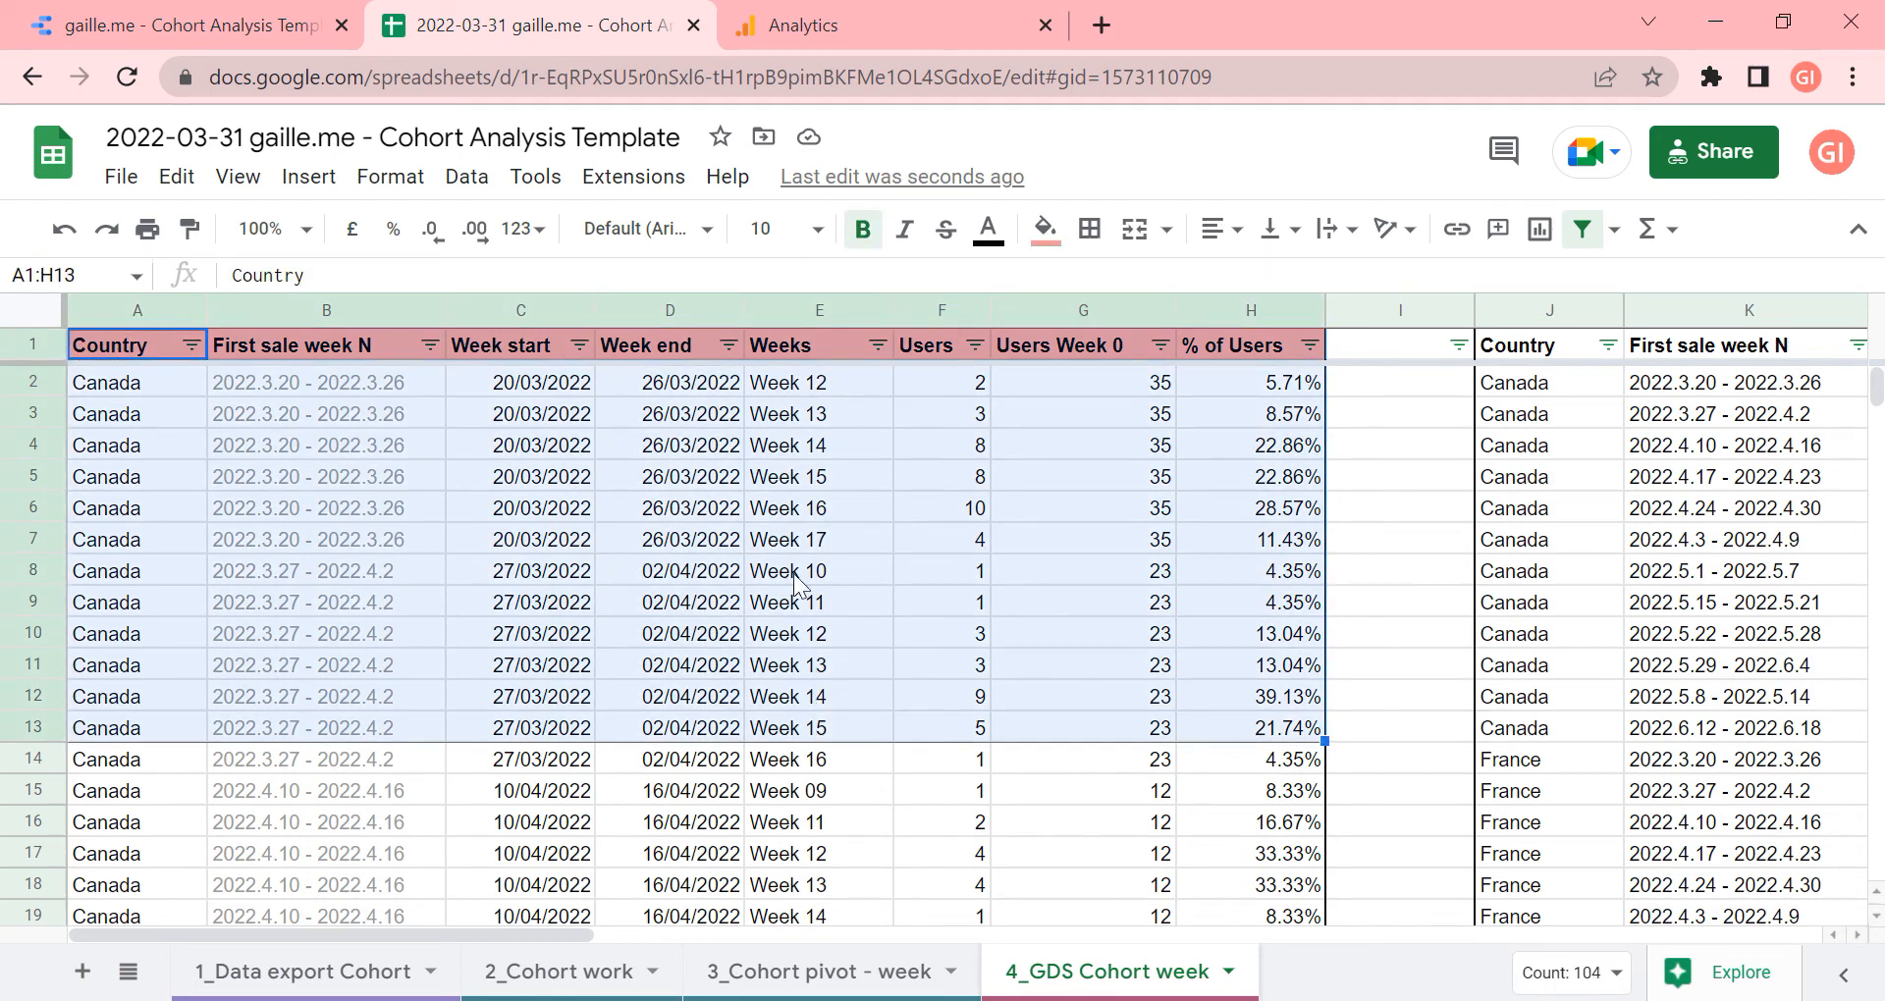
left_click_drag(557, 932, 930, 938)
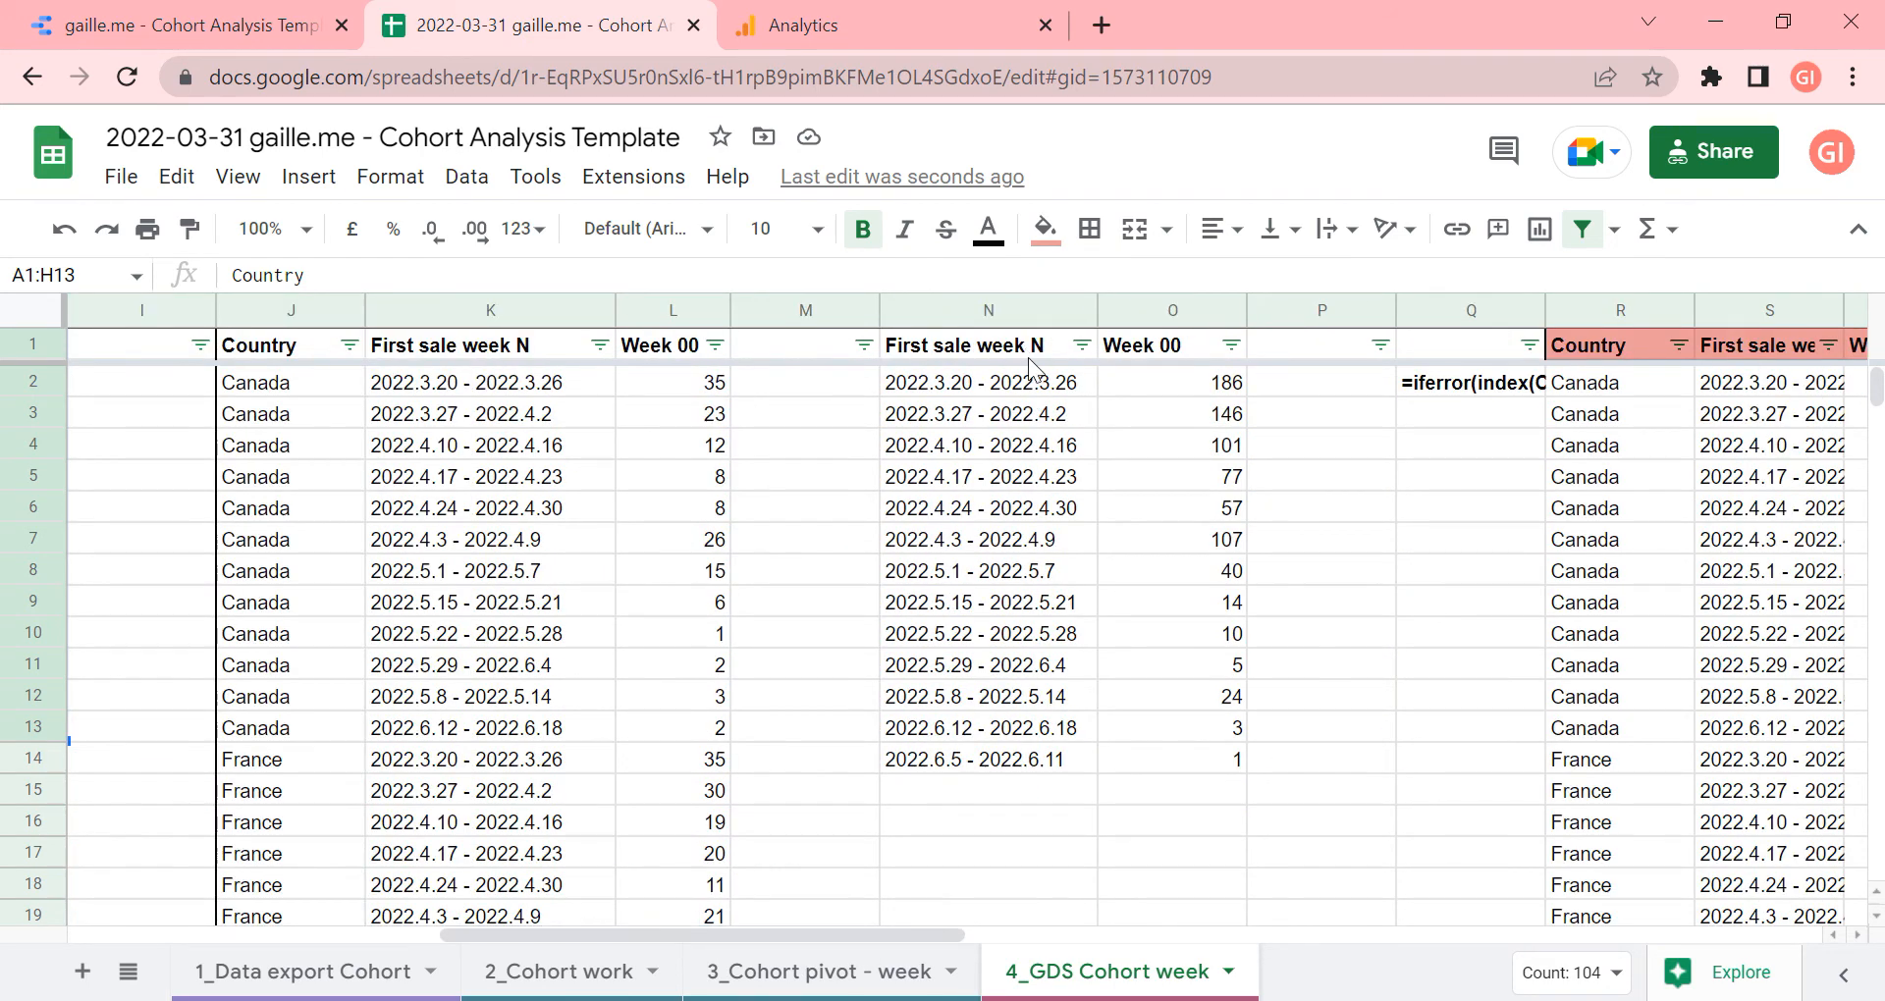
left_click_drag(1028, 355, 1218, 778)
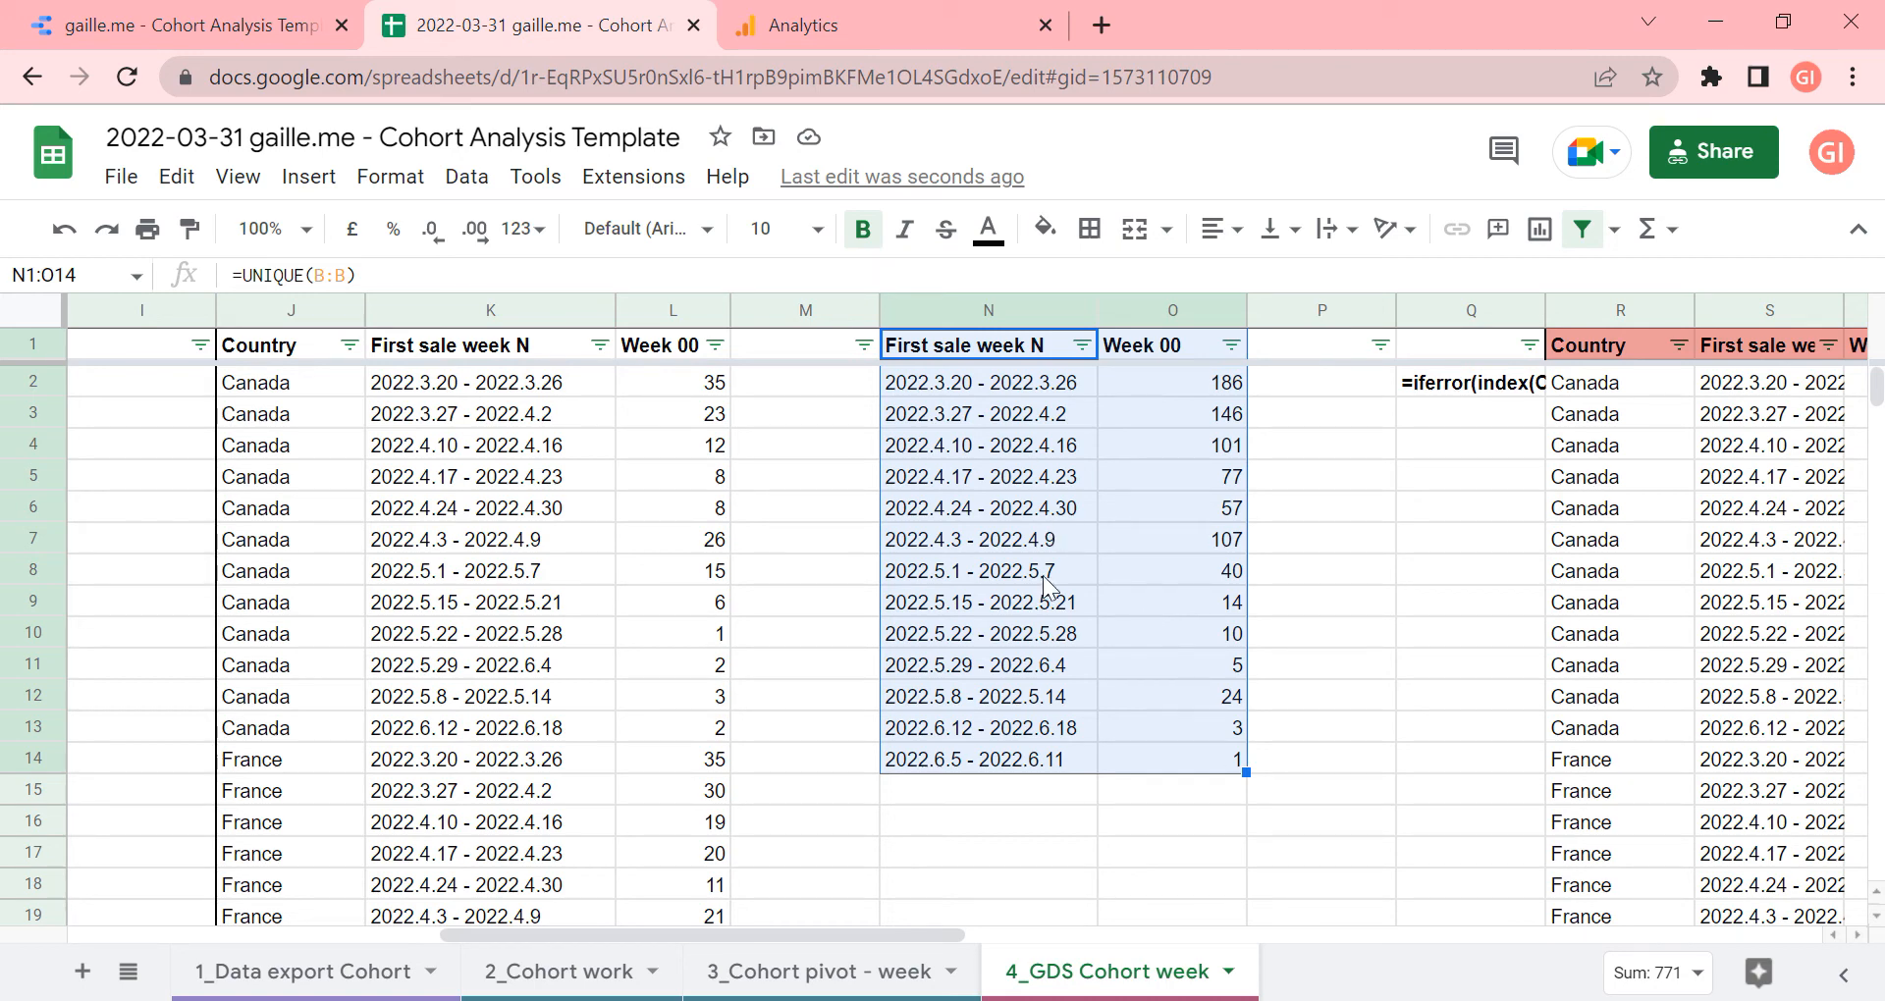
Switch to the Data Studio report, view its list of added data sources, and close the list
left_click(298, 35)
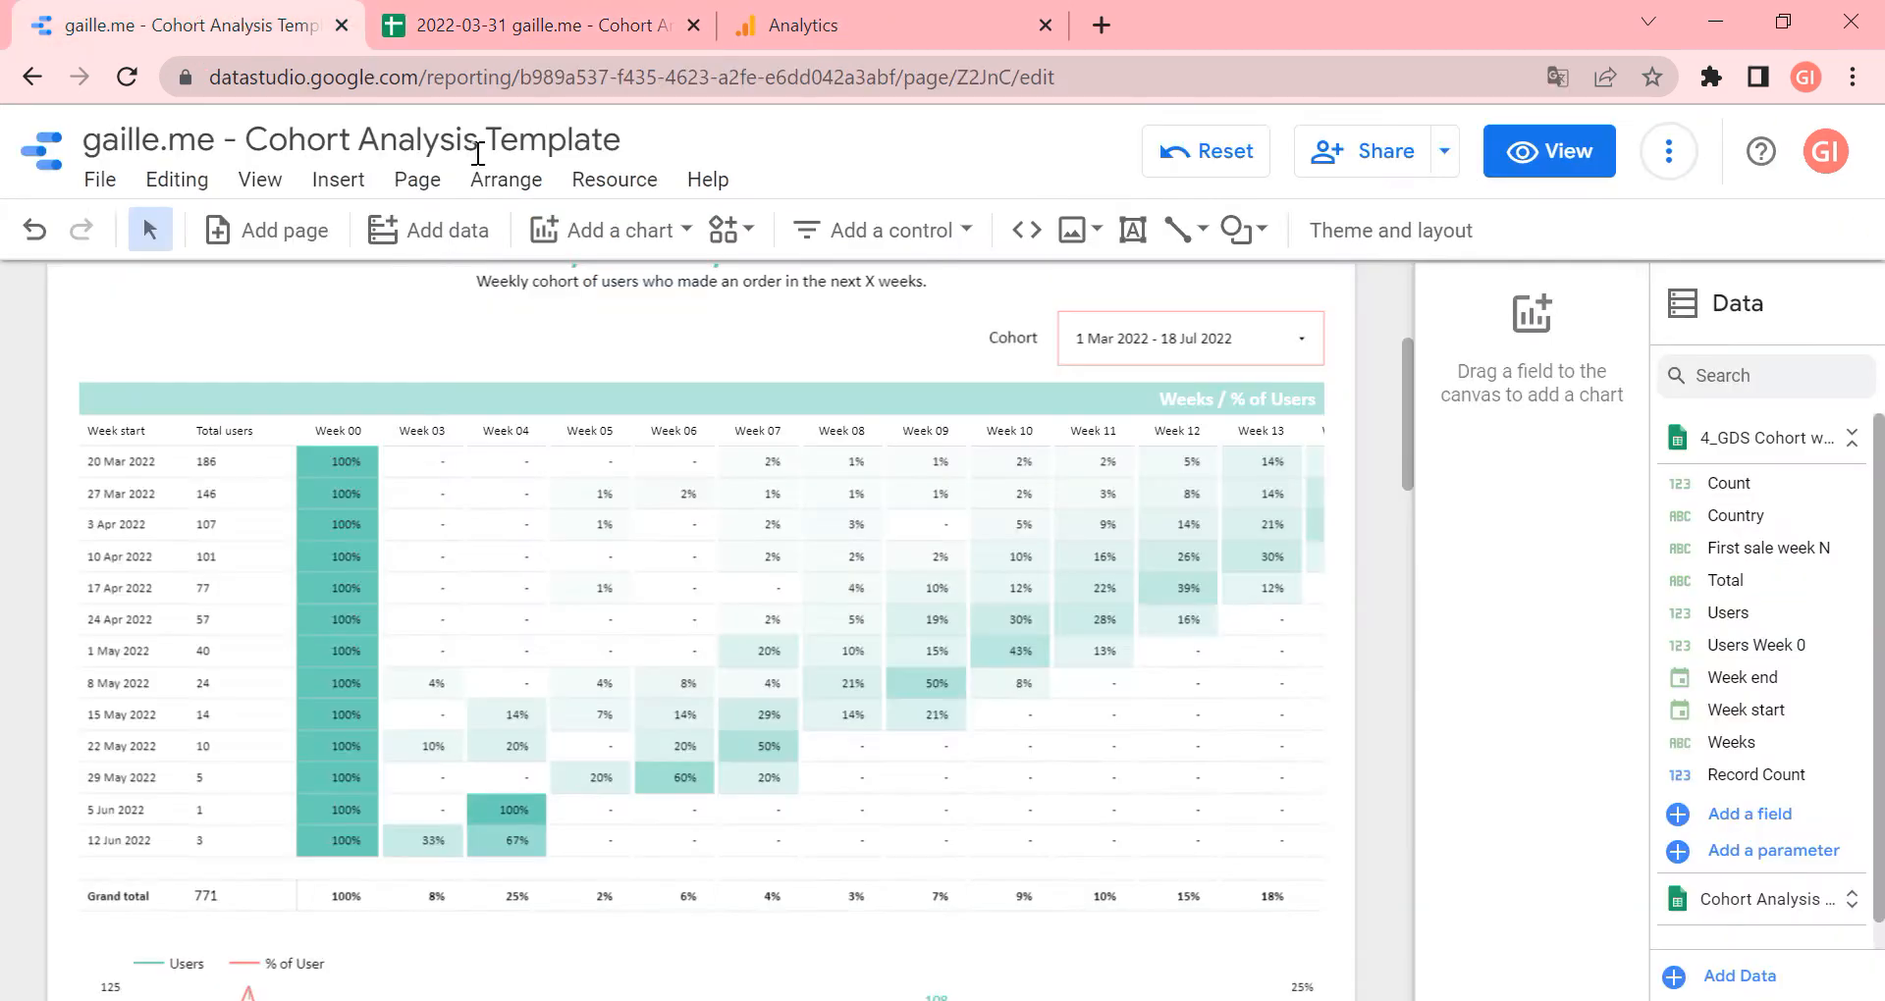
left_click(613, 179)
left_click(667, 236)
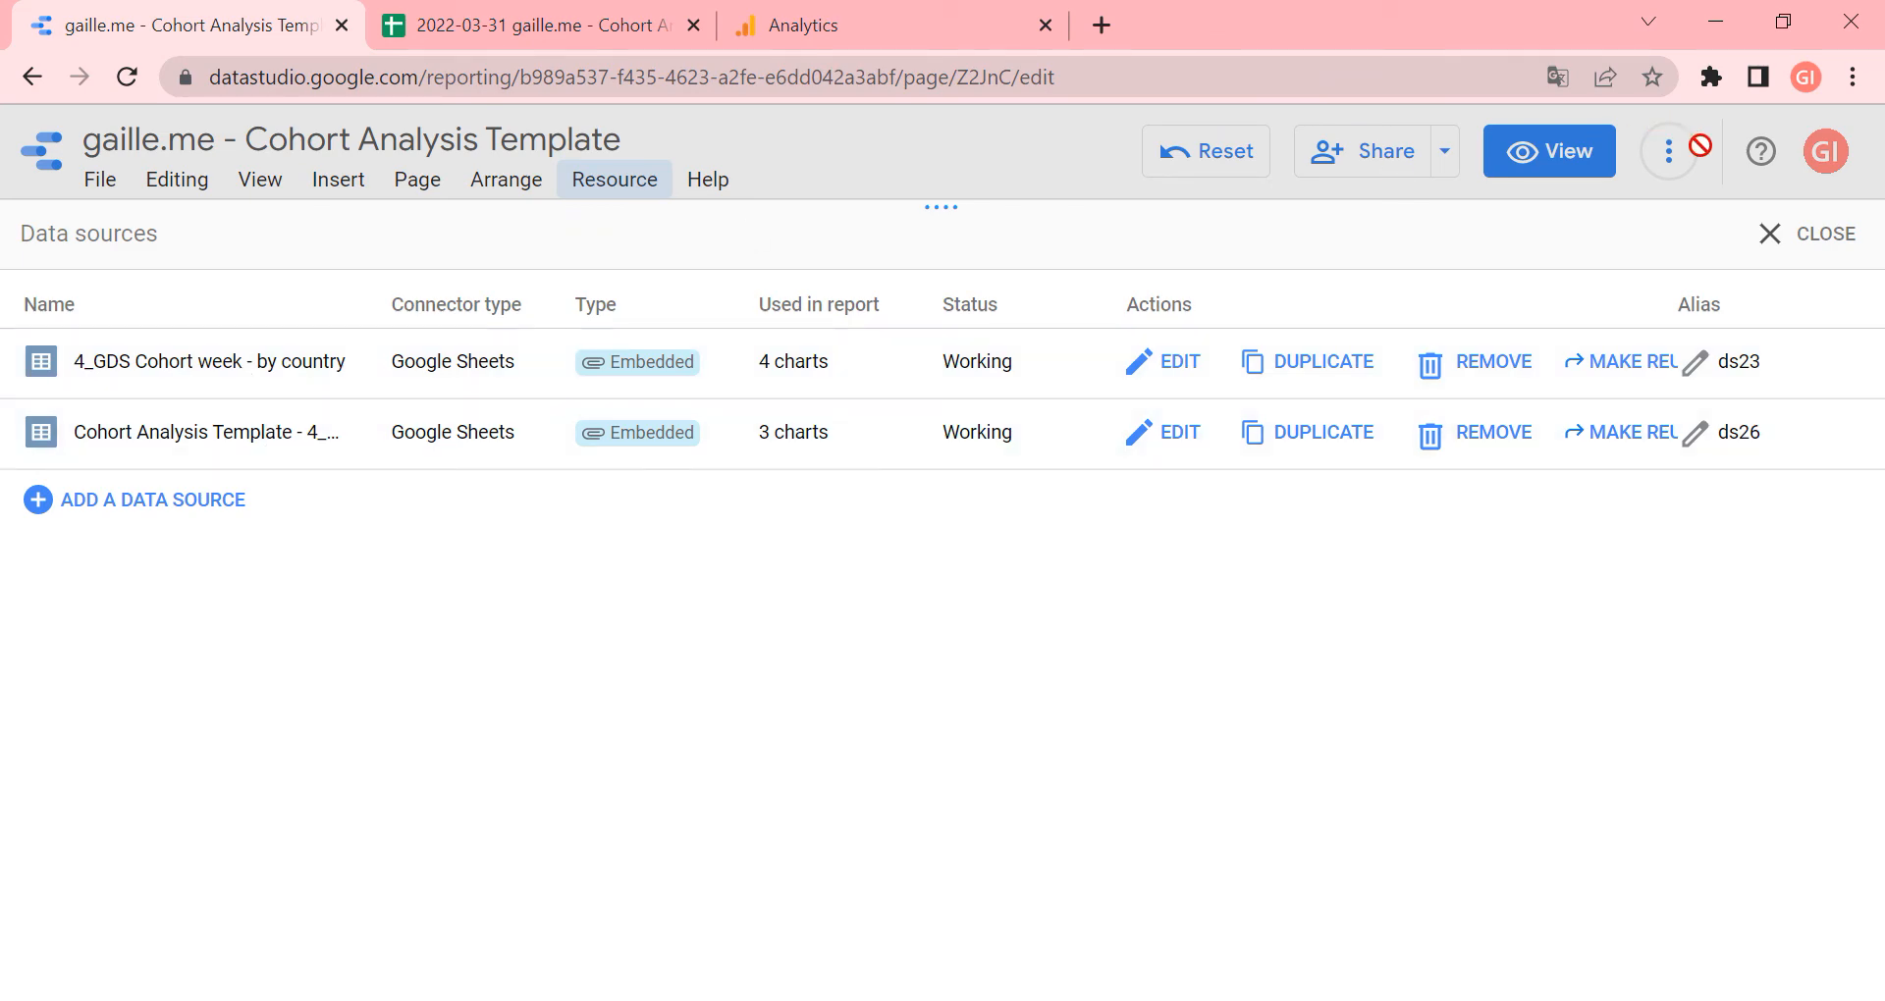
left_click(1801, 235)
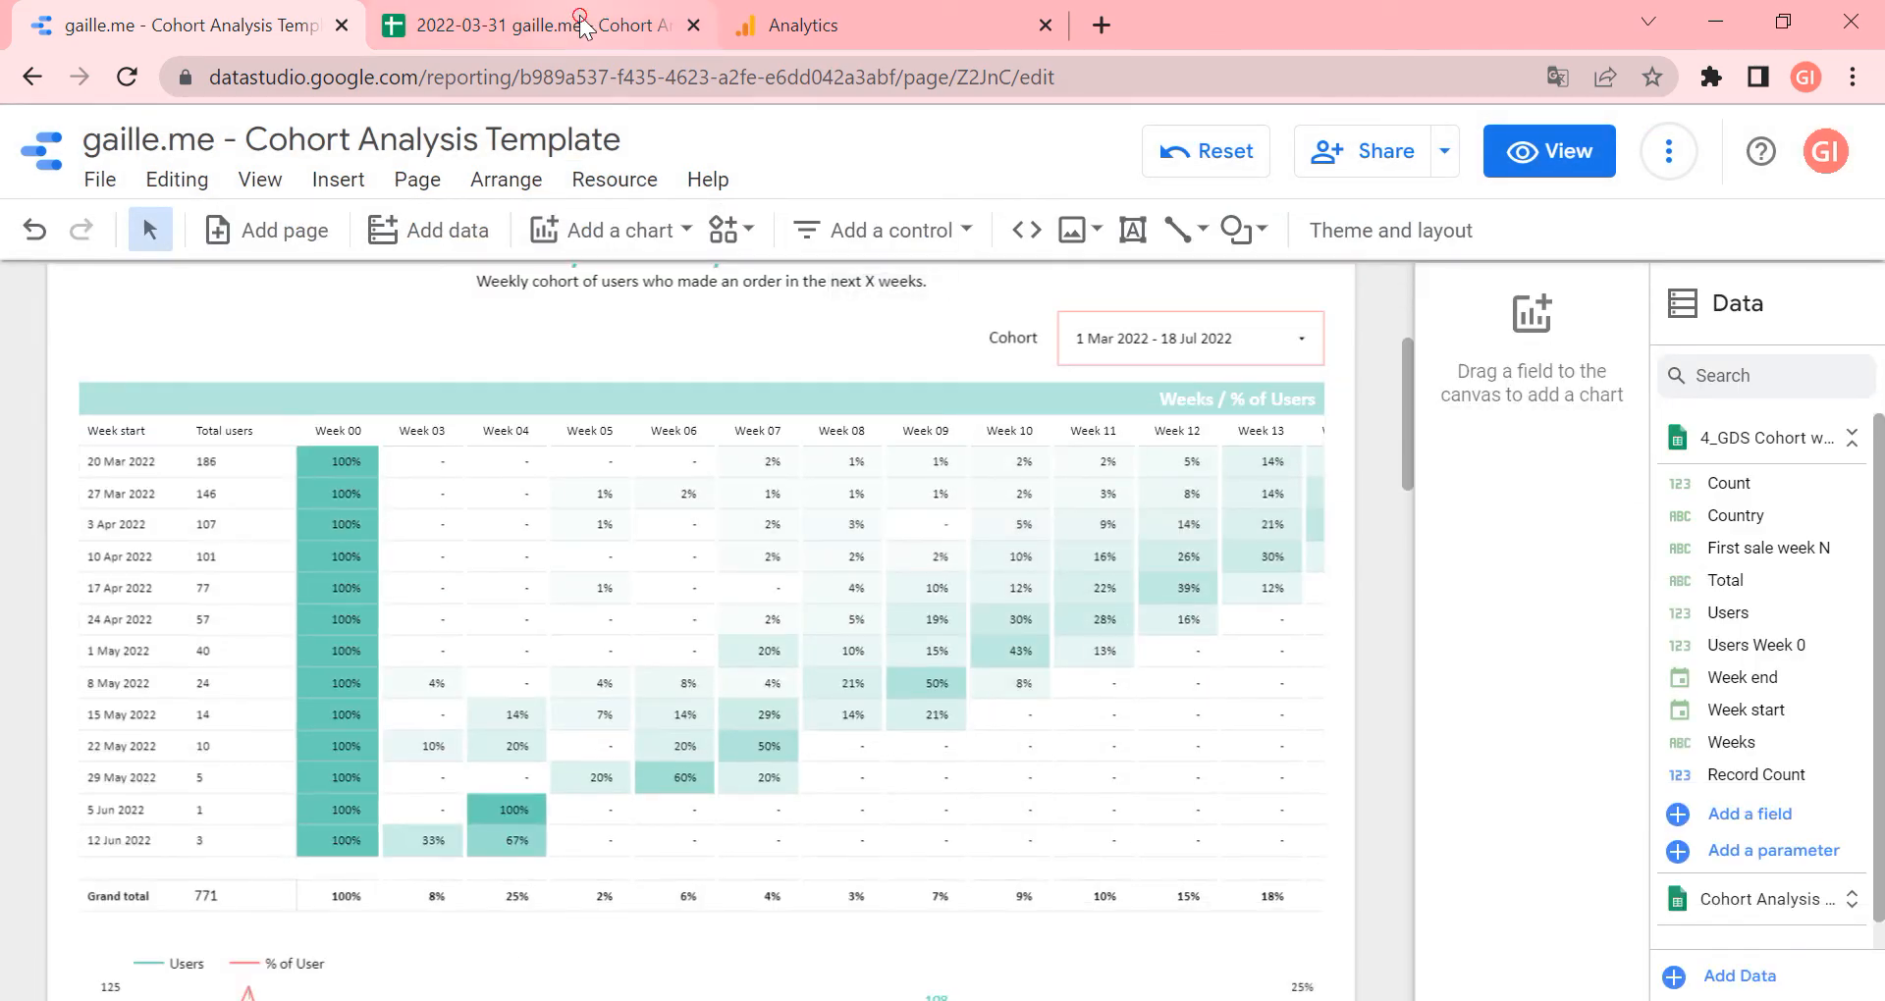
Back in Google Sheets, check the UNIQUE formulas in R2 and R64 that build the combined cohort table
left_click(574, 24)
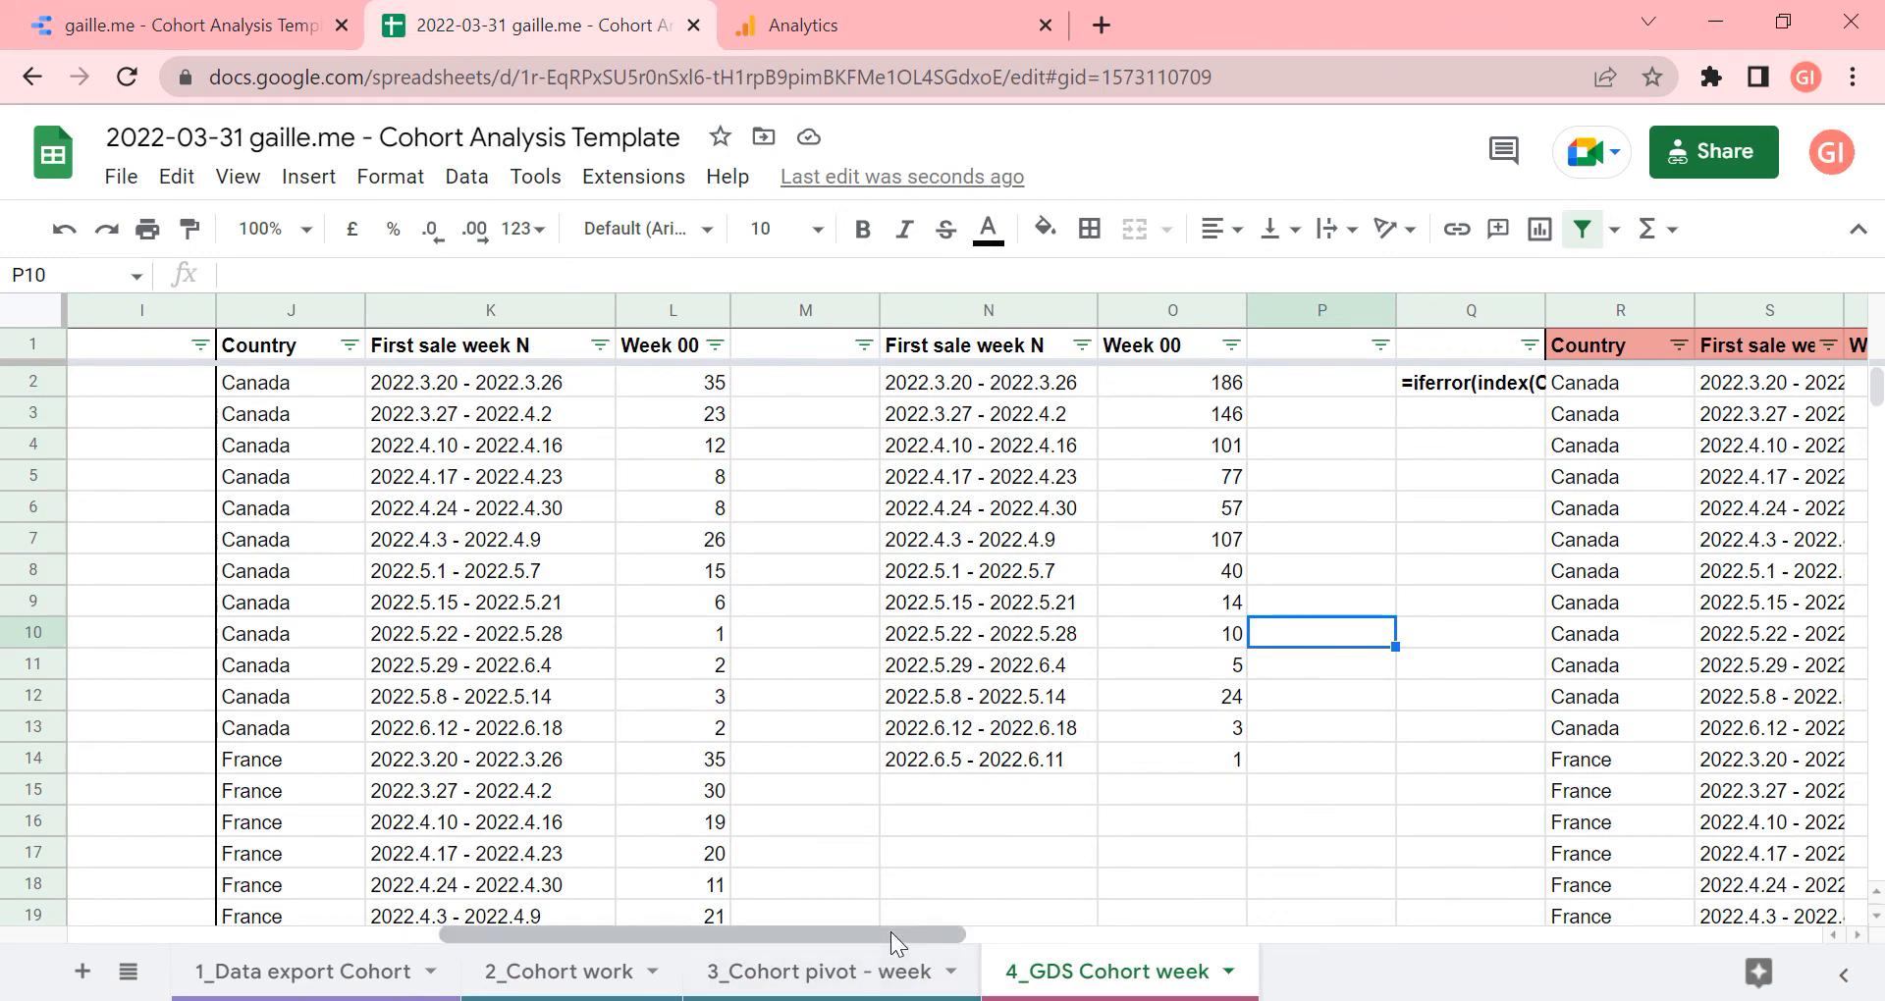
left_click_drag(893, 941, 1297, 939)
left_click(327, 392)
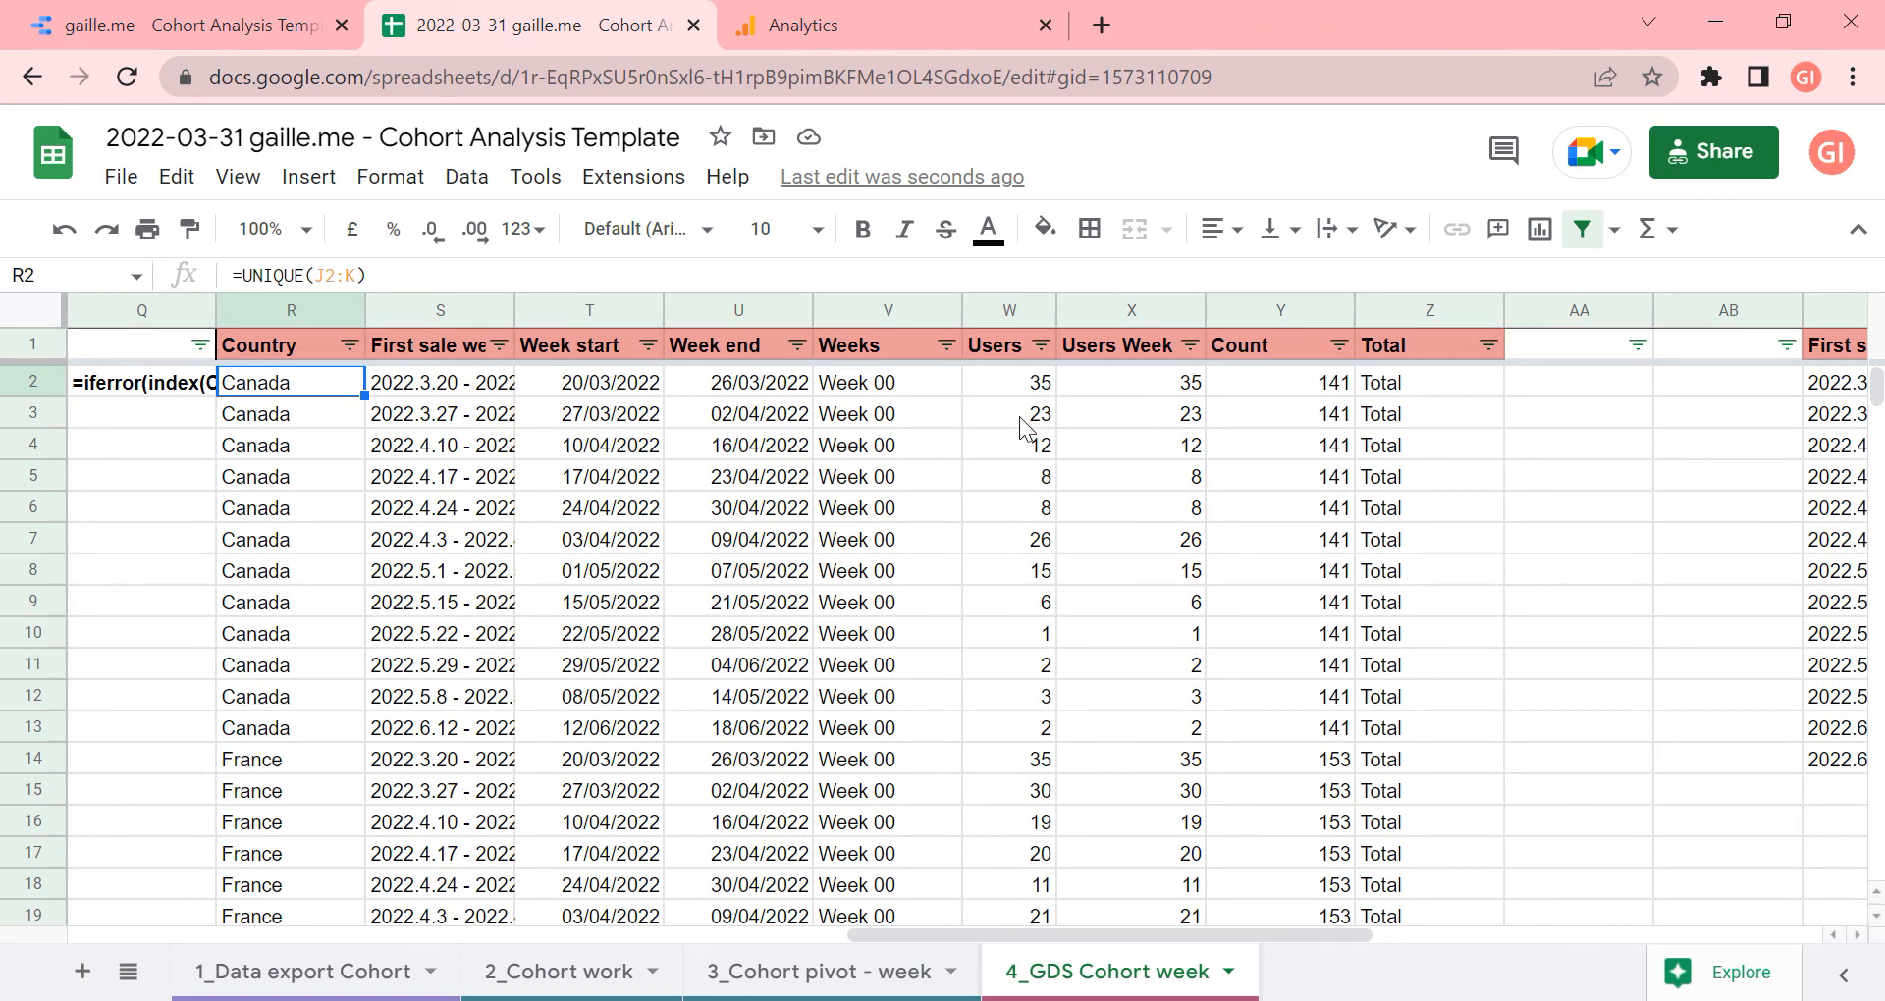
scroll(909, 544, "down", 18)
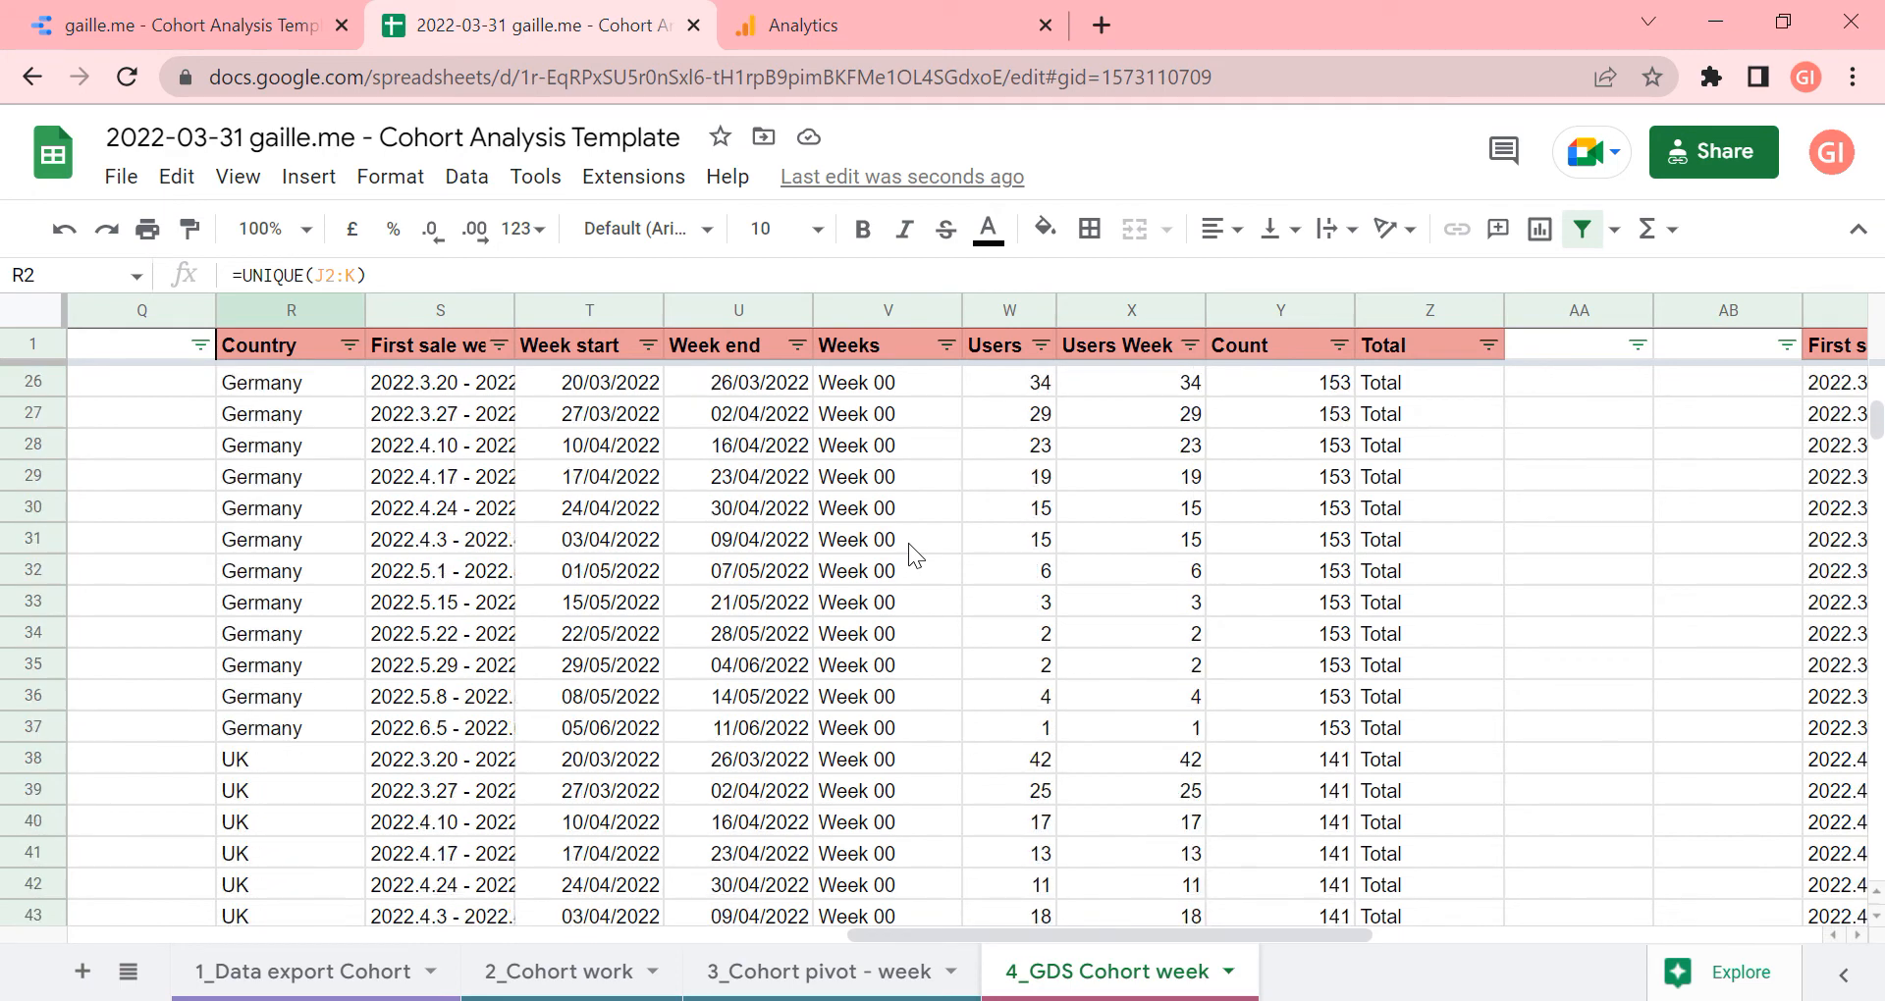
scroll(909, 544, "up", 2)
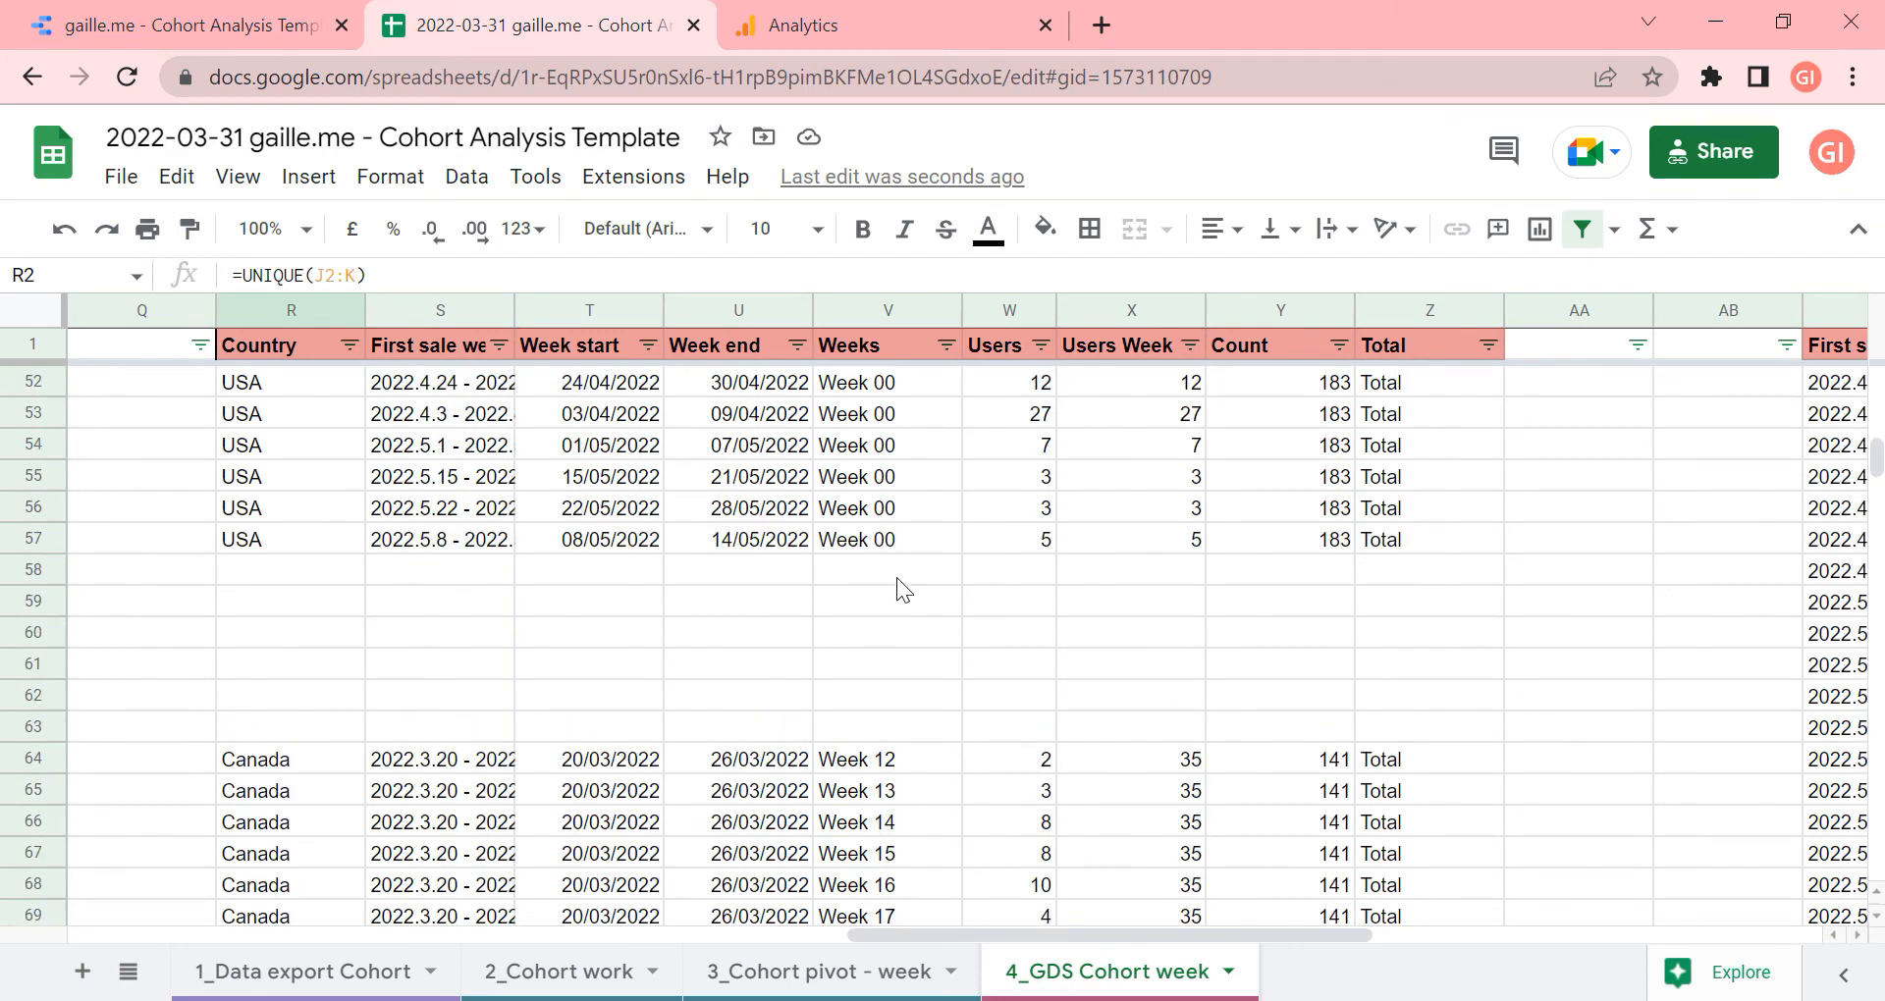
left_click(255, 769)
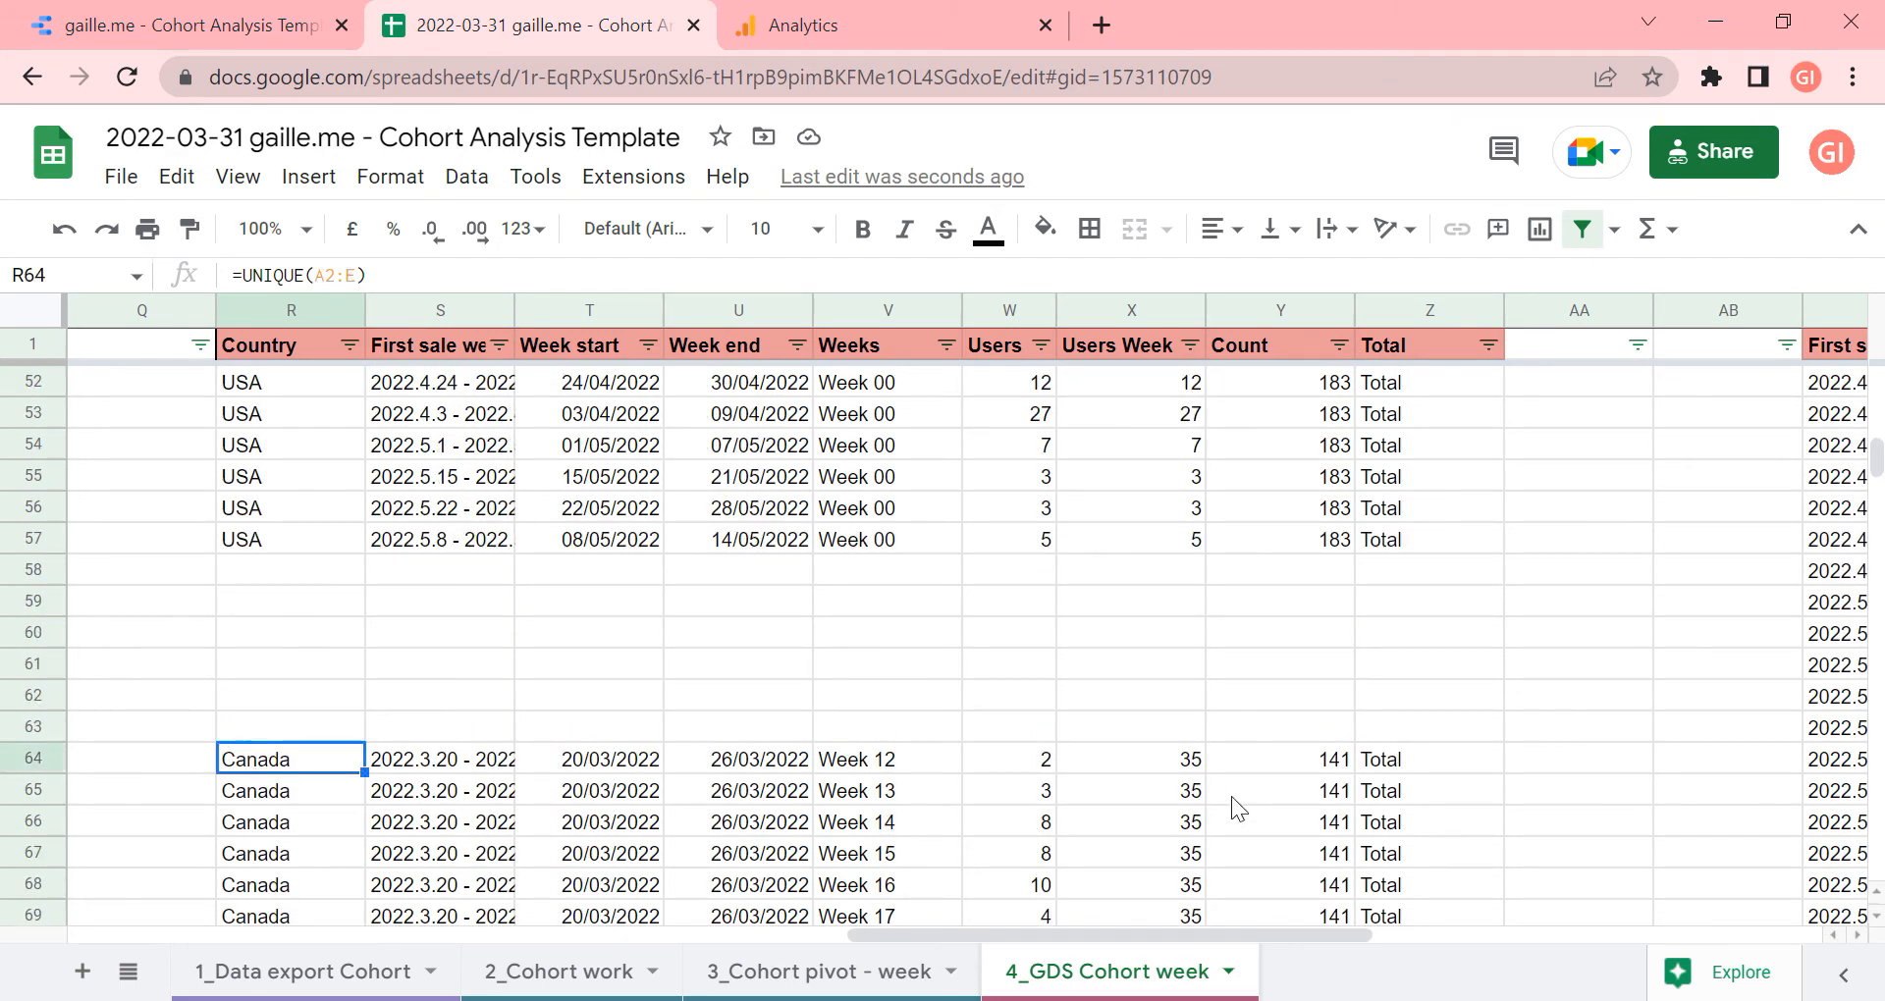
Check the Total formula in AJ2 and the First sale week N header in AC1 of the all-countries table
scroll(1231, 797, "down", 3)
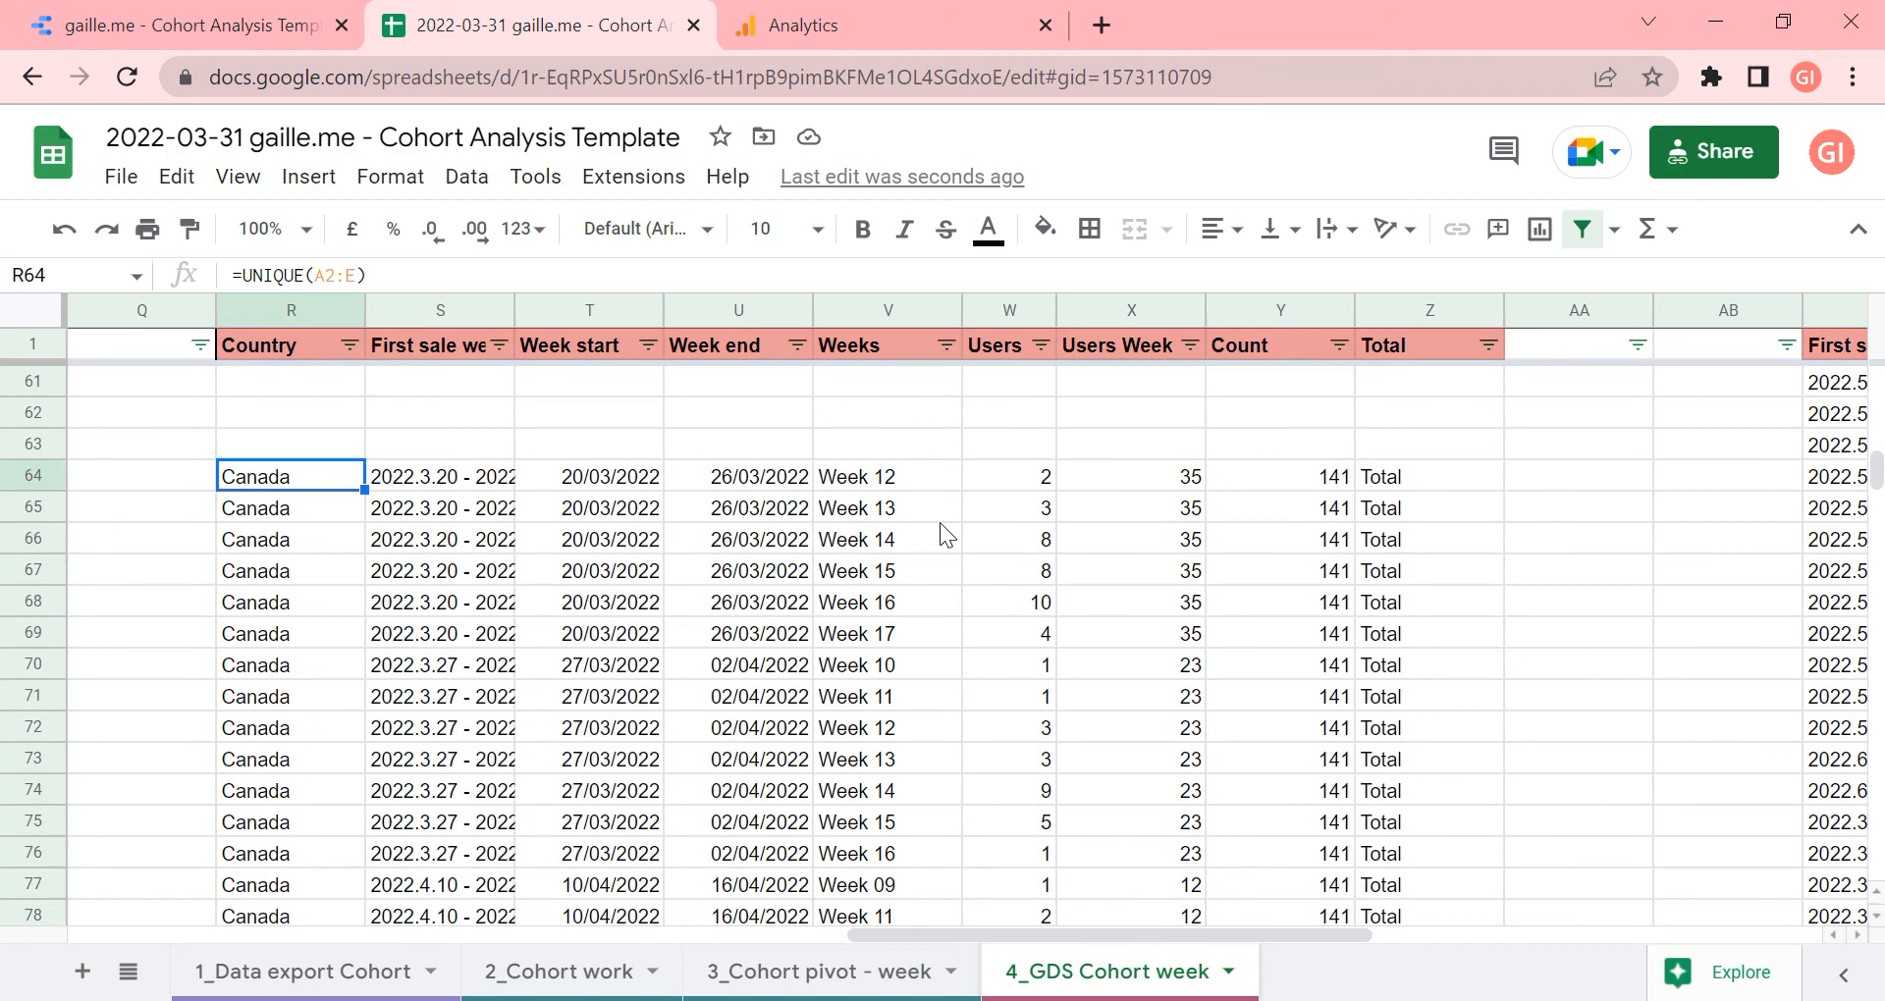
scroll(944, 530, "up", 20)
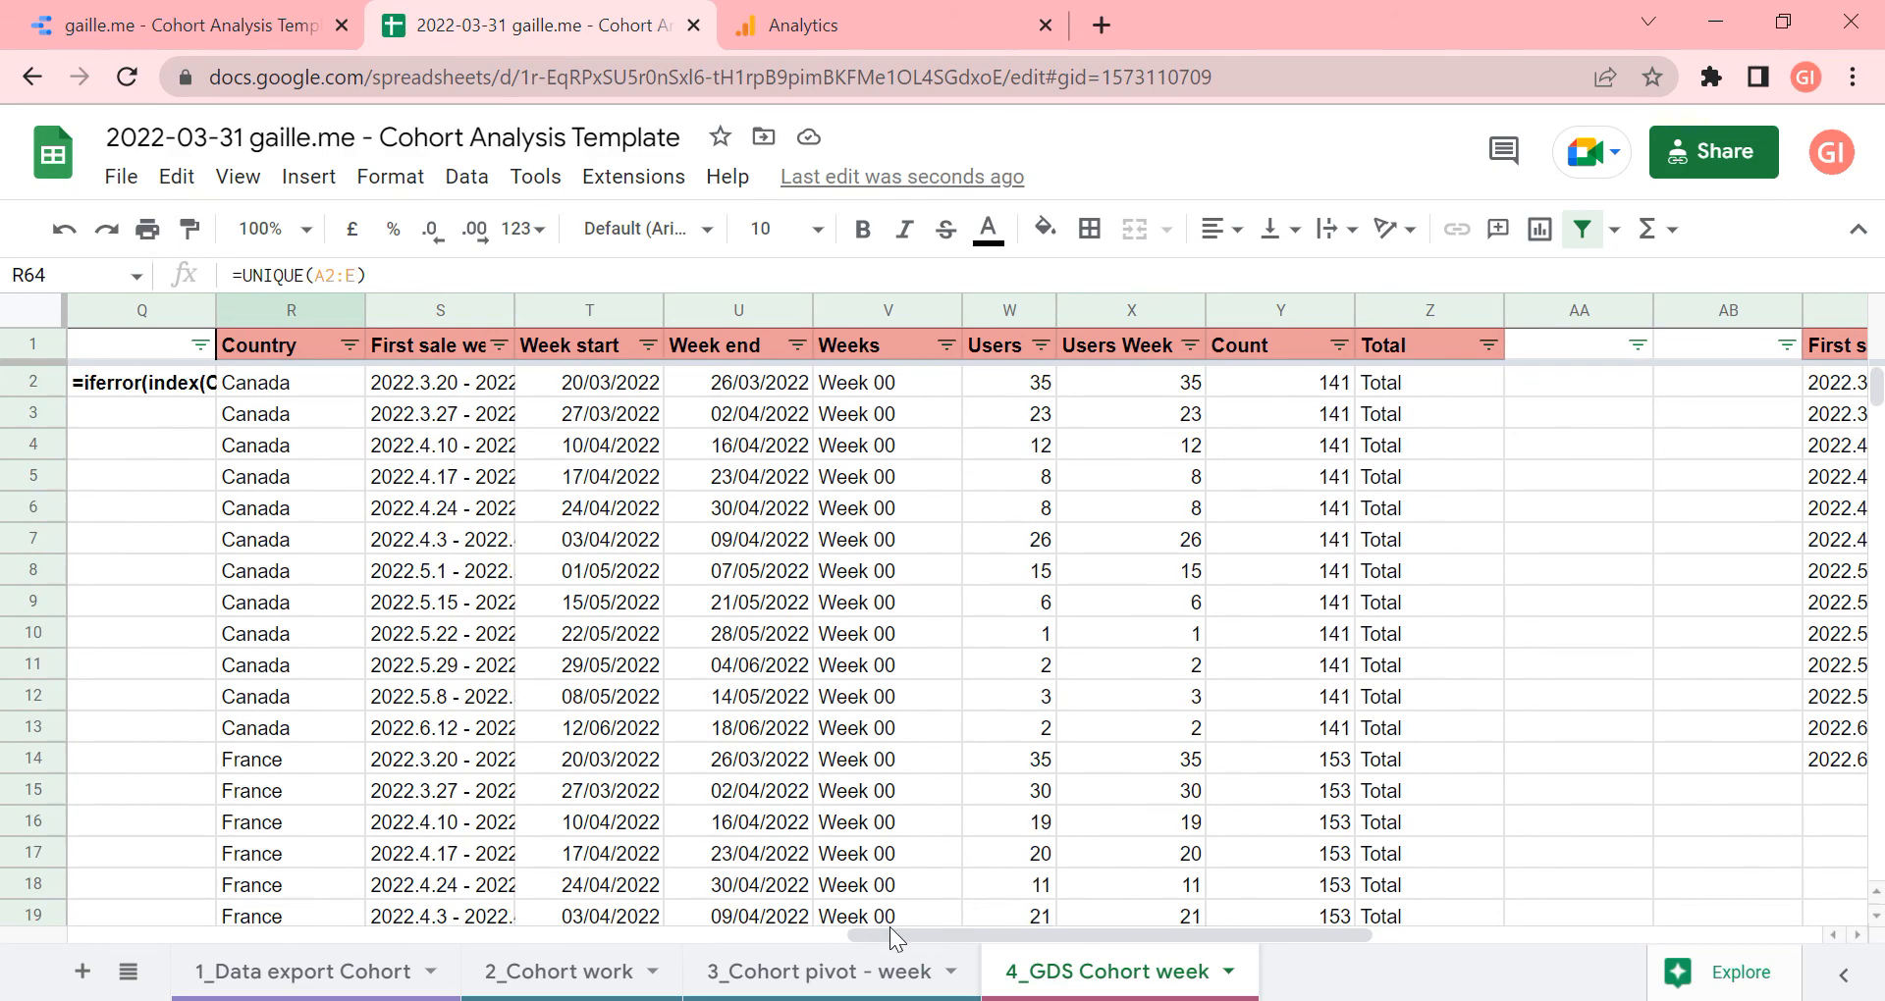
left_click_drag(889, 927, 1267, 935)
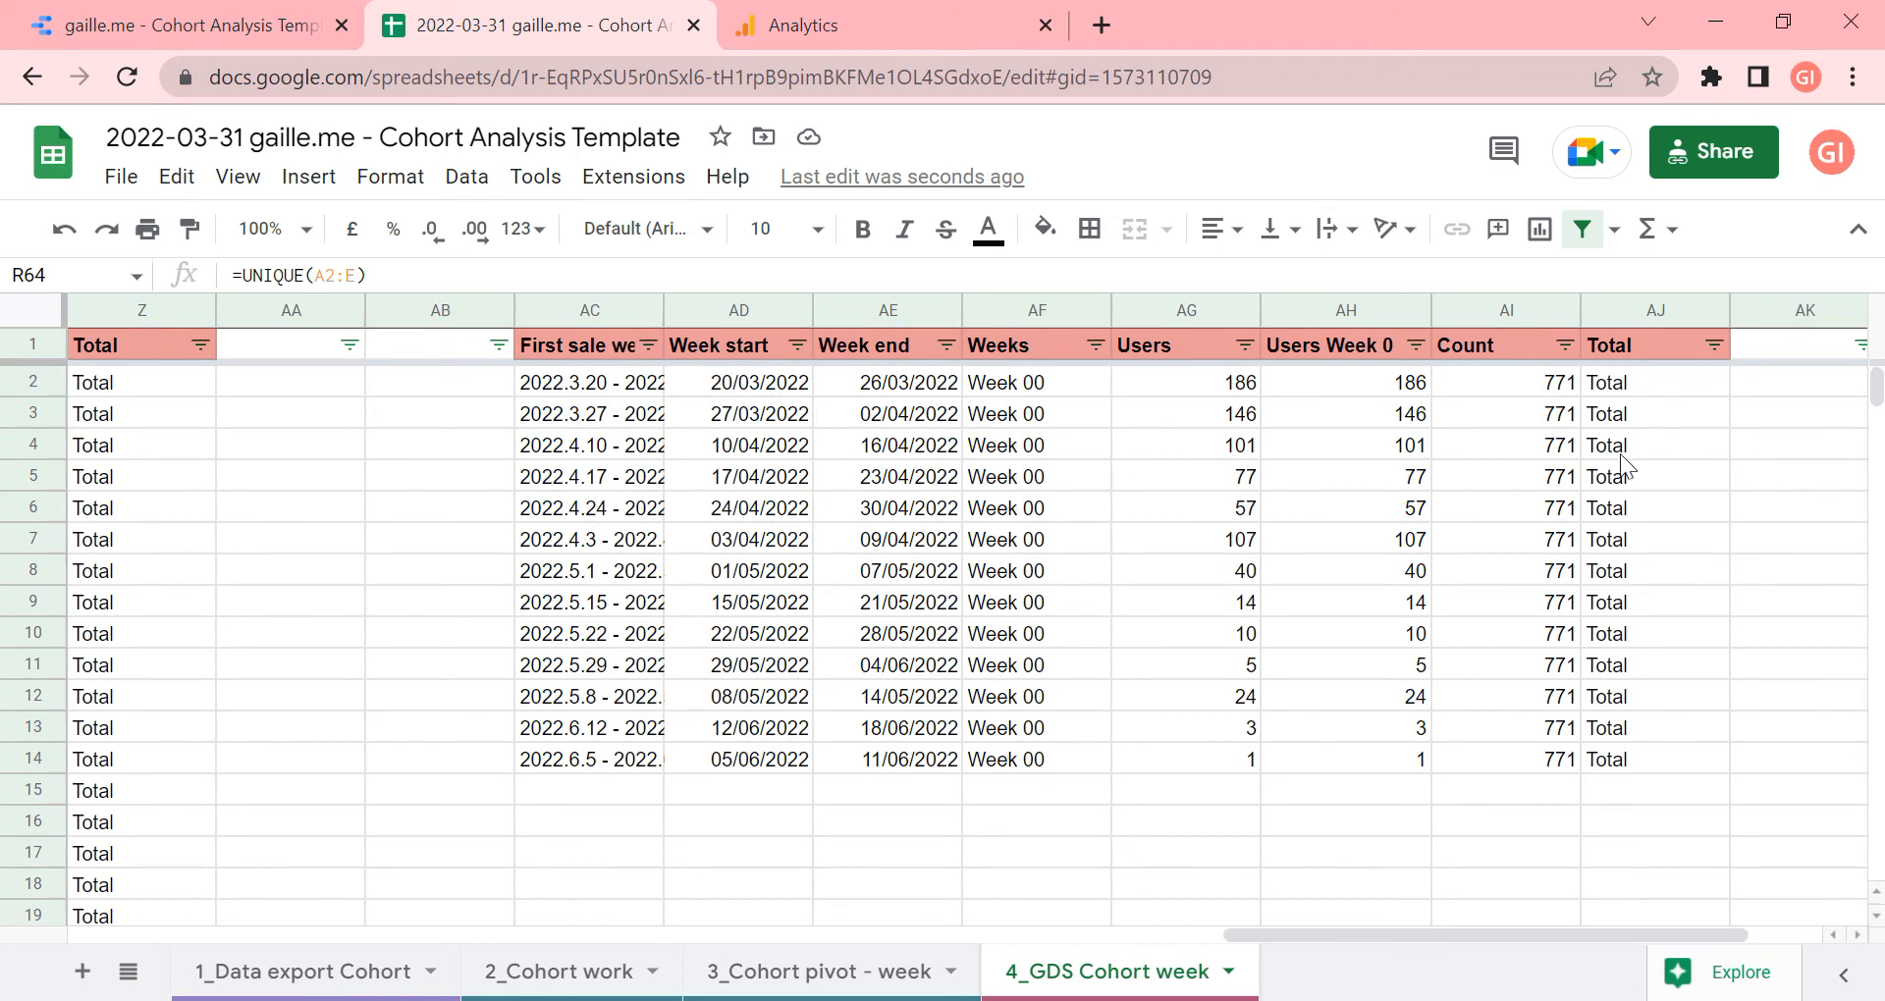
left_click(1634, 395)
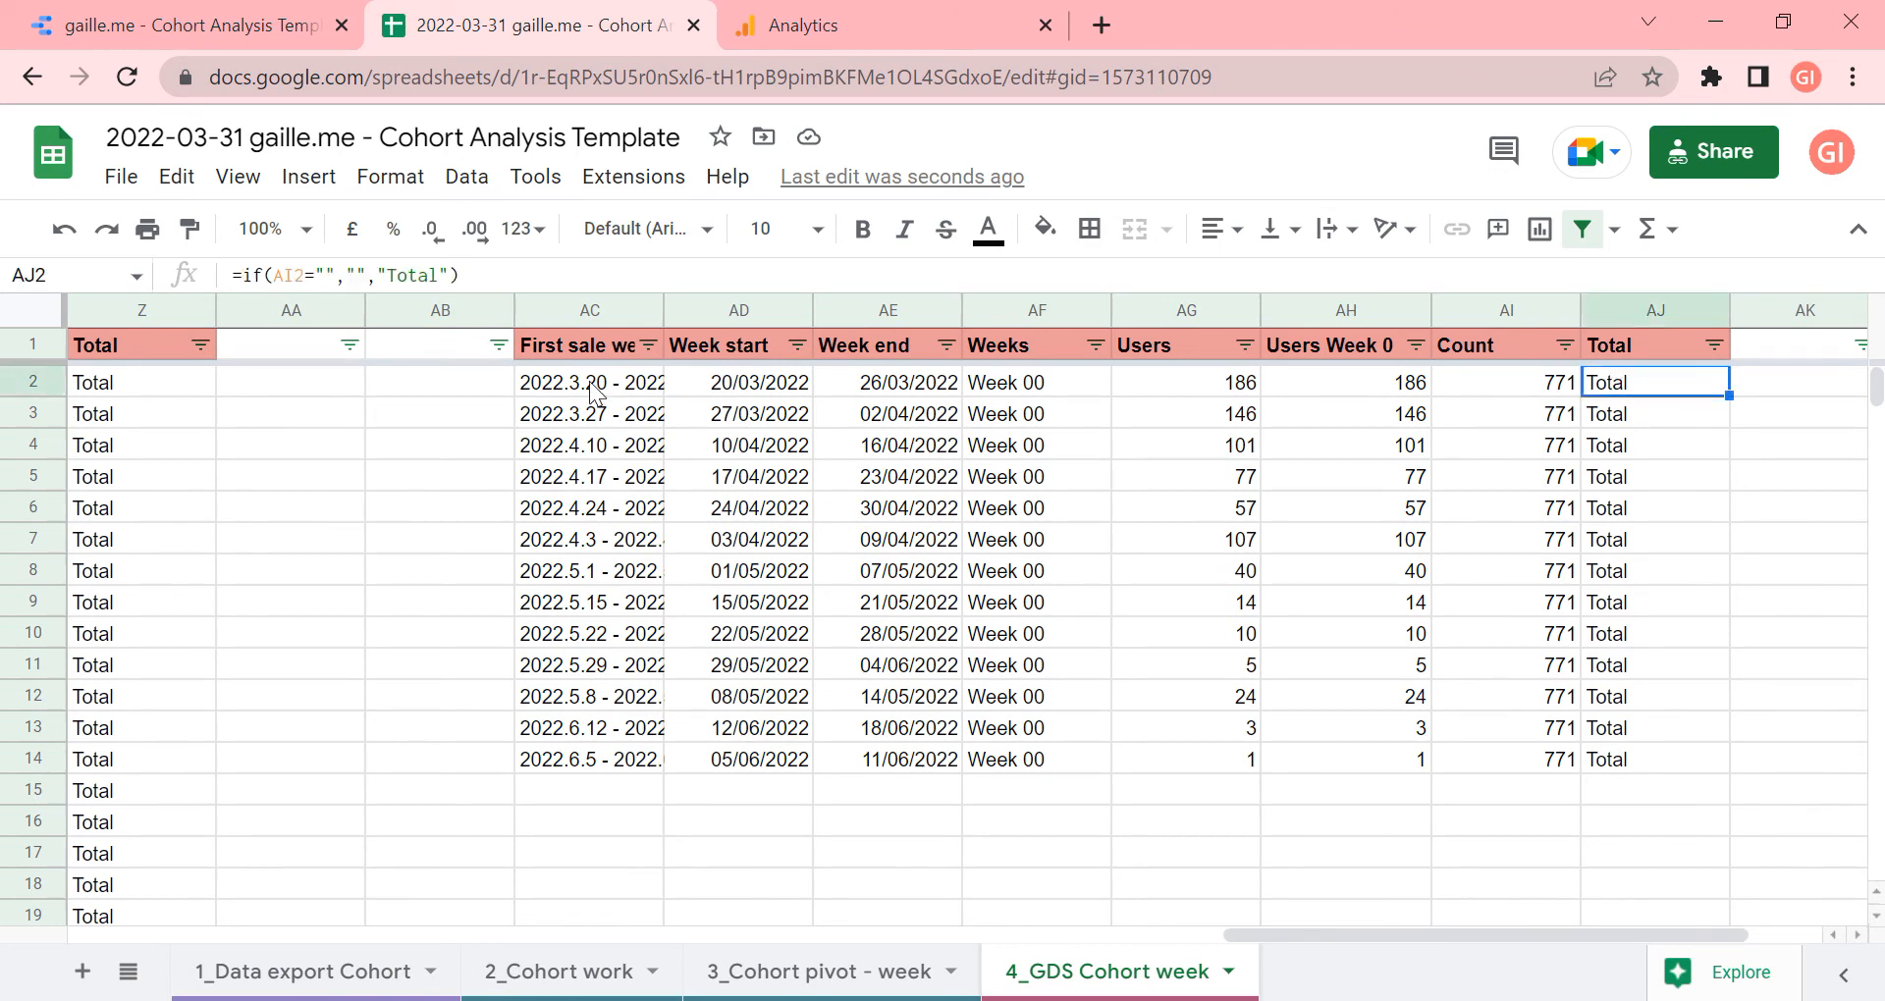
left_click(586, 352)
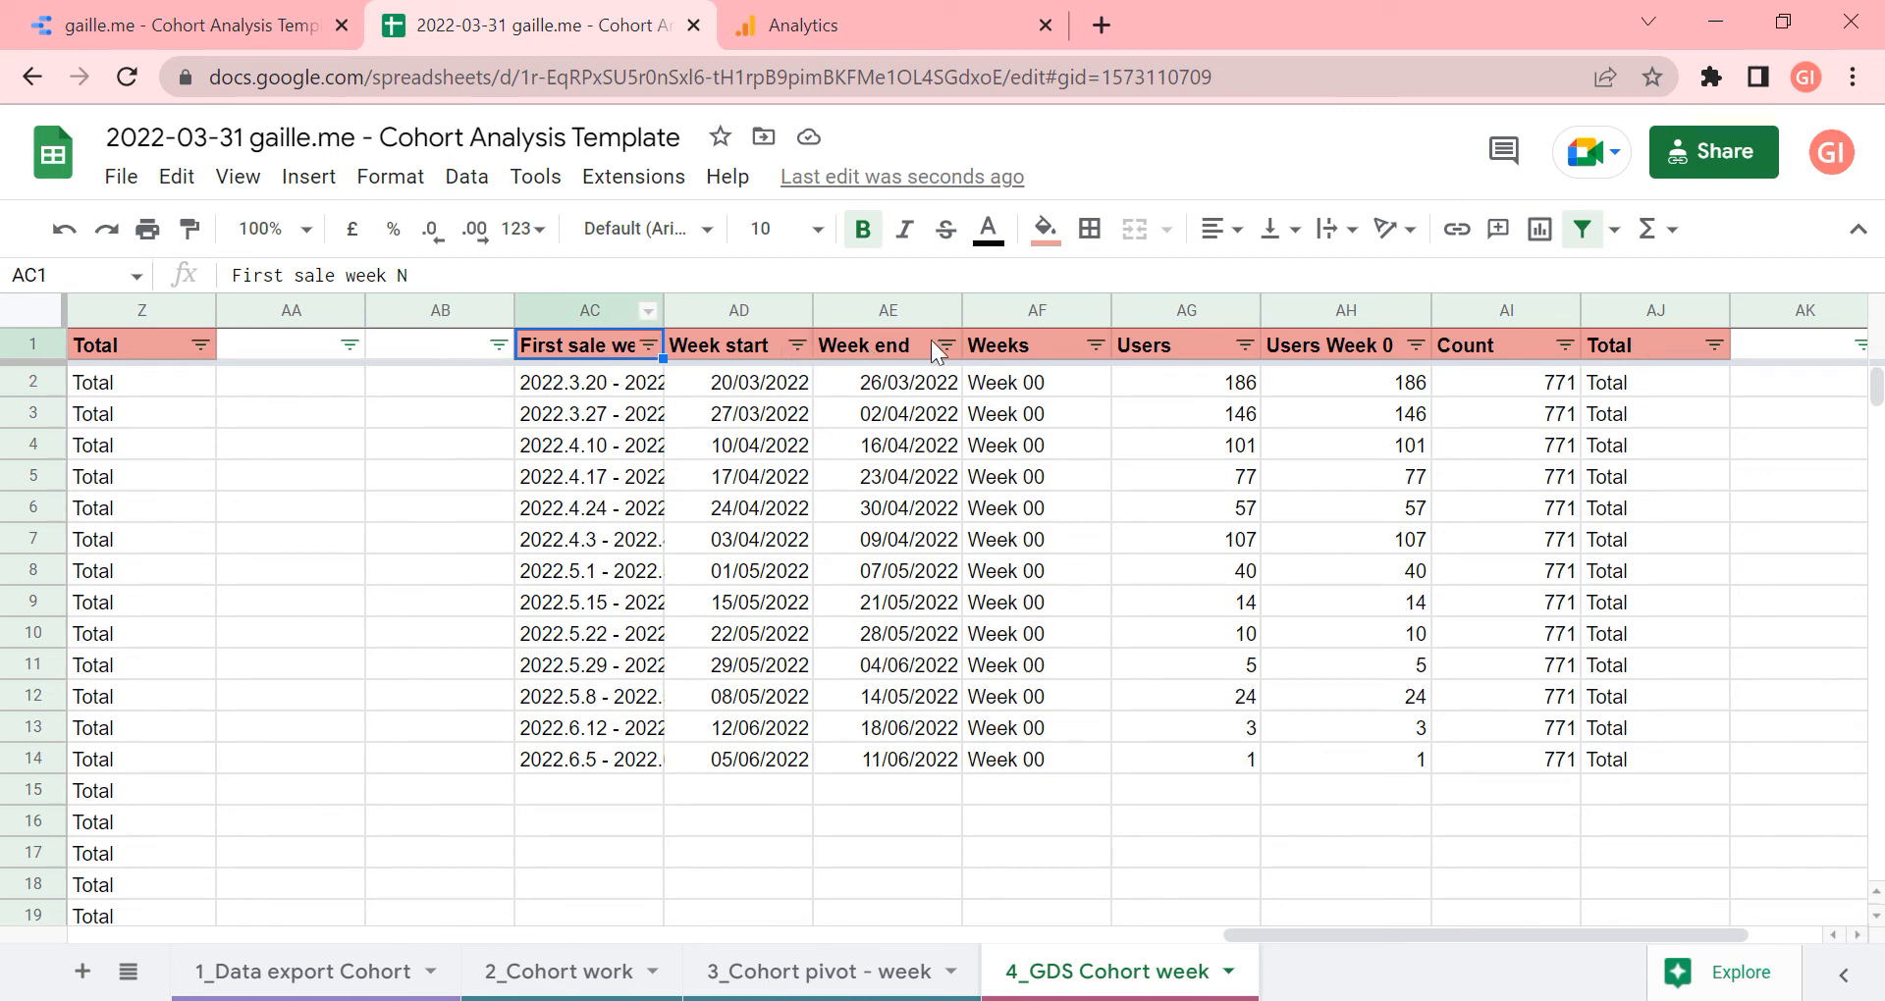
Compare the Week 00 block in column AF, from row 2, with the higher-numbered weeks listed from row 25
scroll(1182, 479, "down", 6)
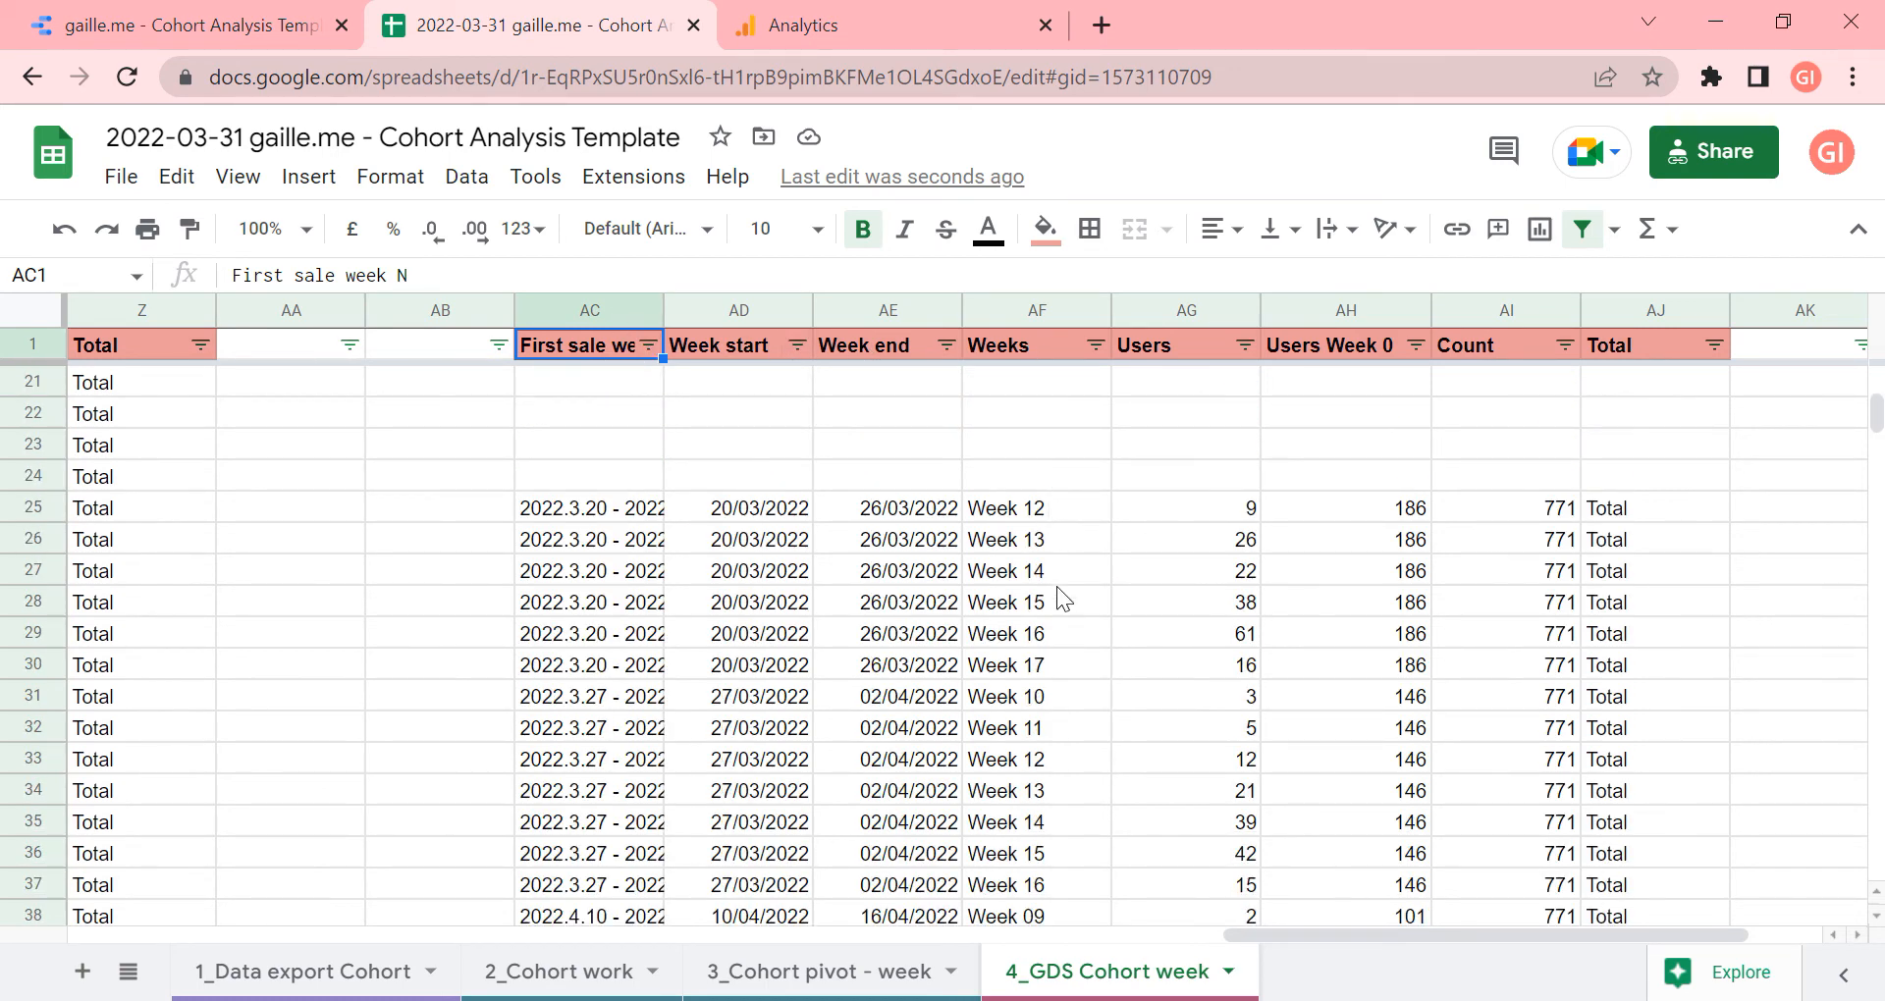
scroll(1046, 533, "up", 6)
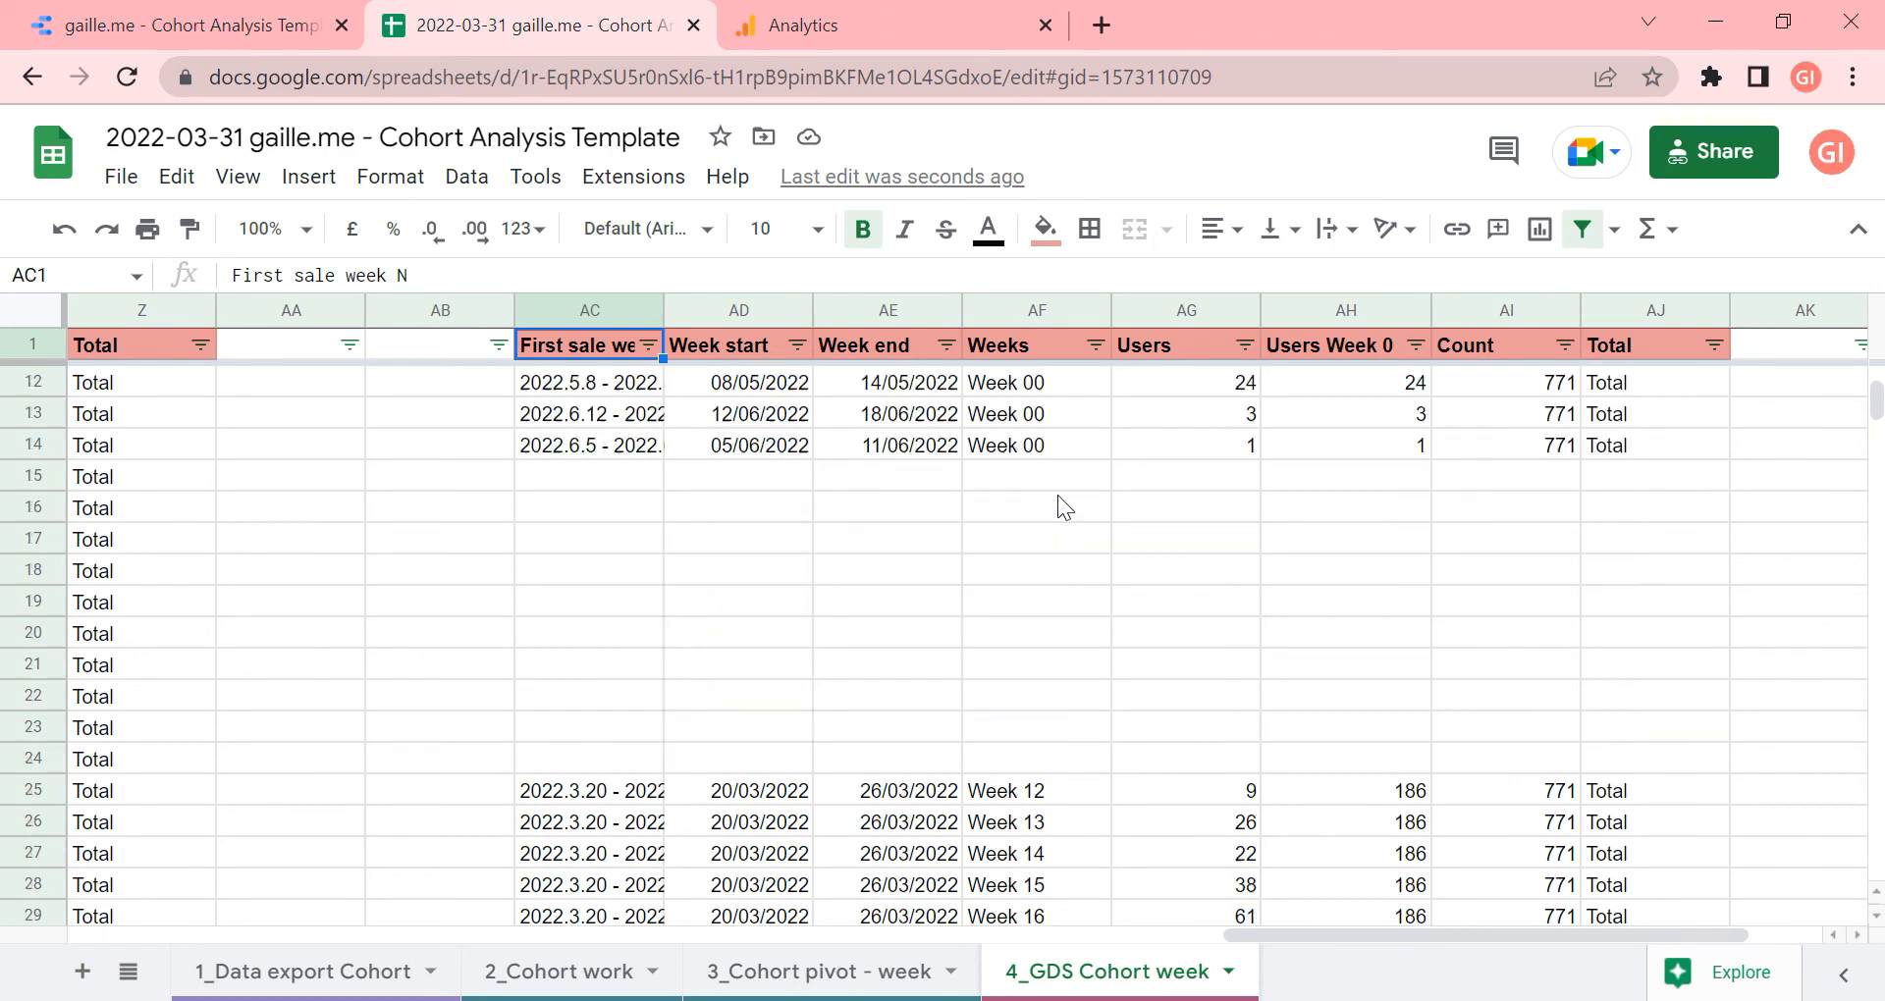
left_click_drag(1012, 383, 1047, 675)
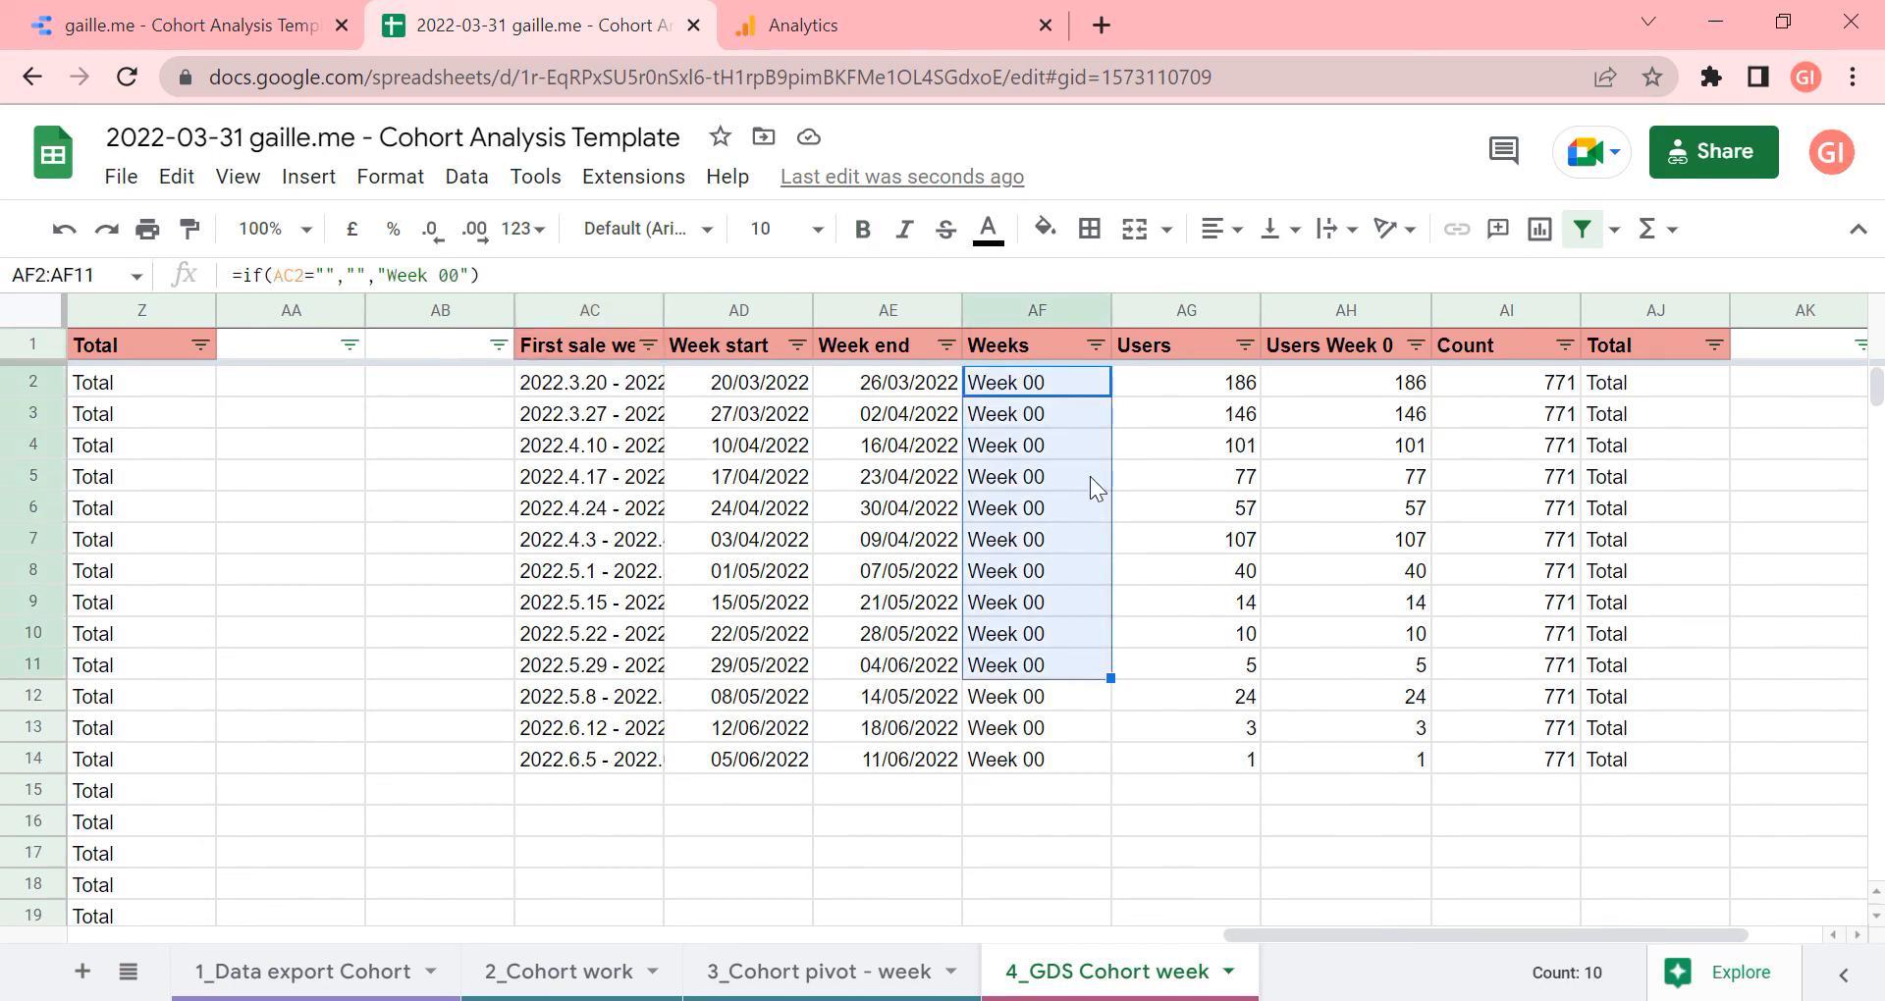
scroll(1096, 488, "down", 7)
left_click_drag(1061, 473, 1077, 741)
scroll(1045, 512, "up", 4)
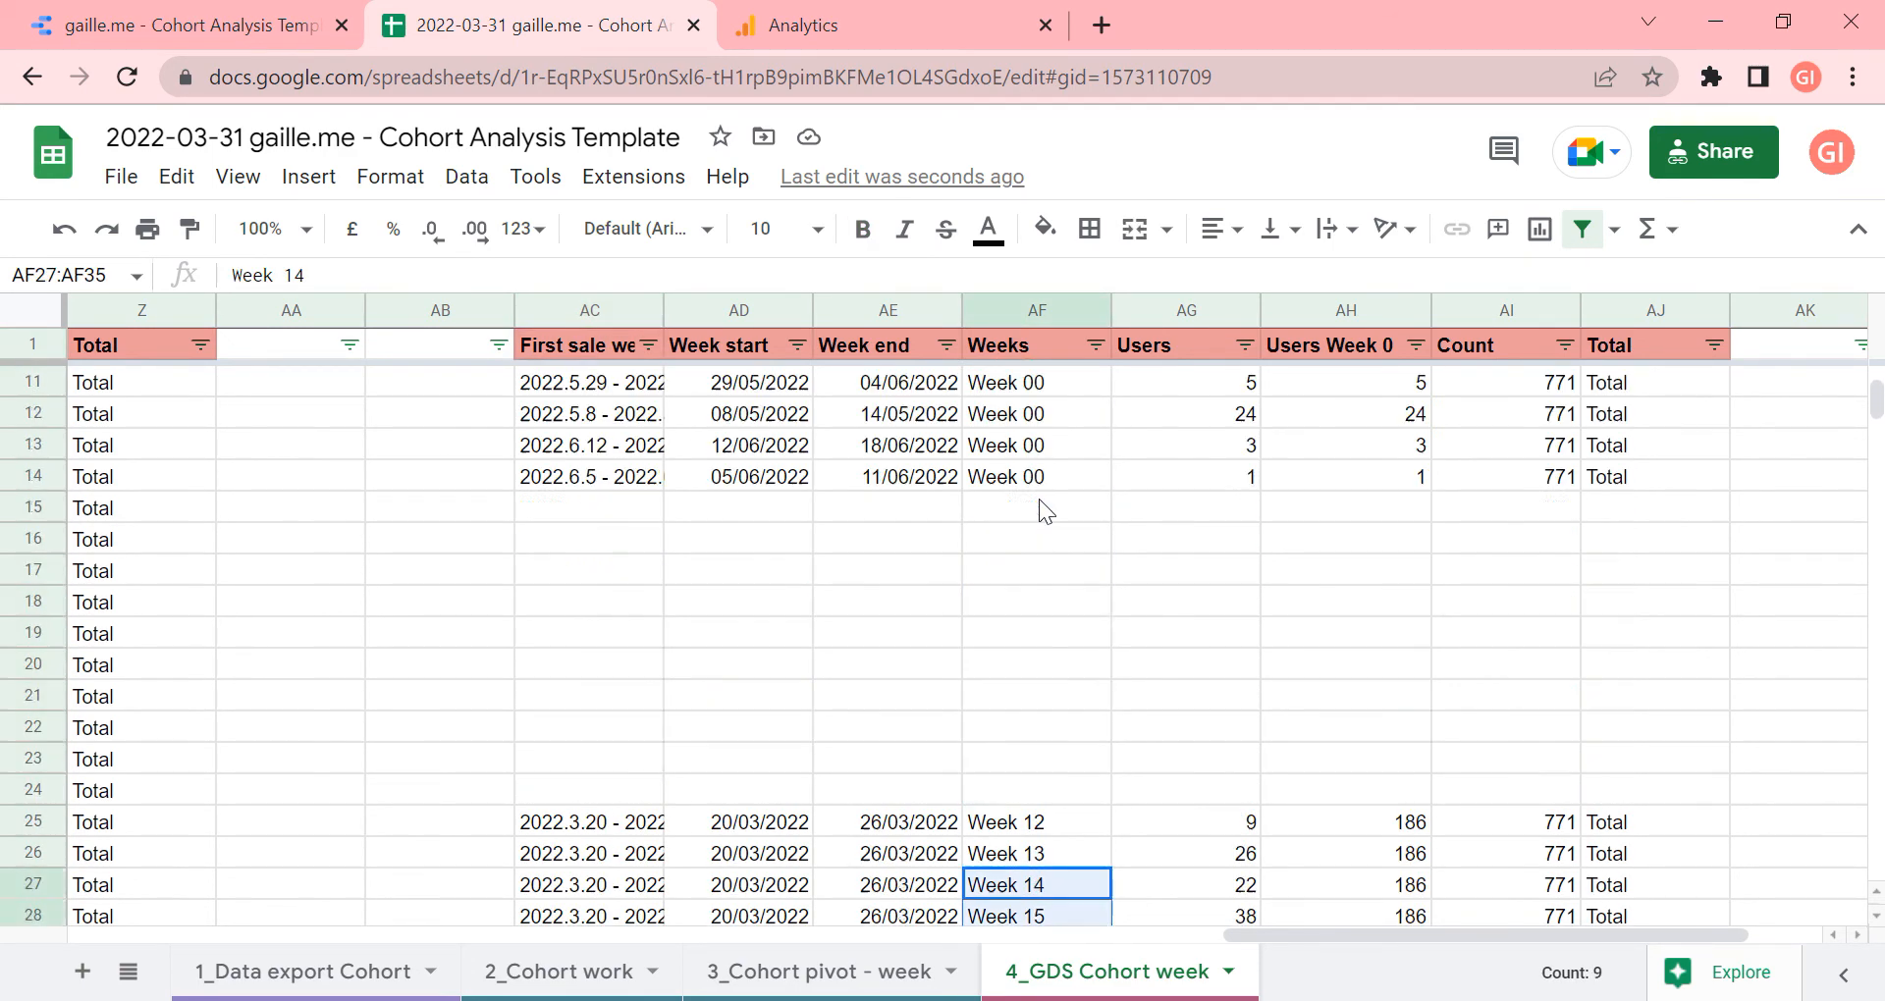
scroll(1046, 510, "up", 3)
left_click_drag(1056, 414, 1051, 673)
left_click(1046, 790)
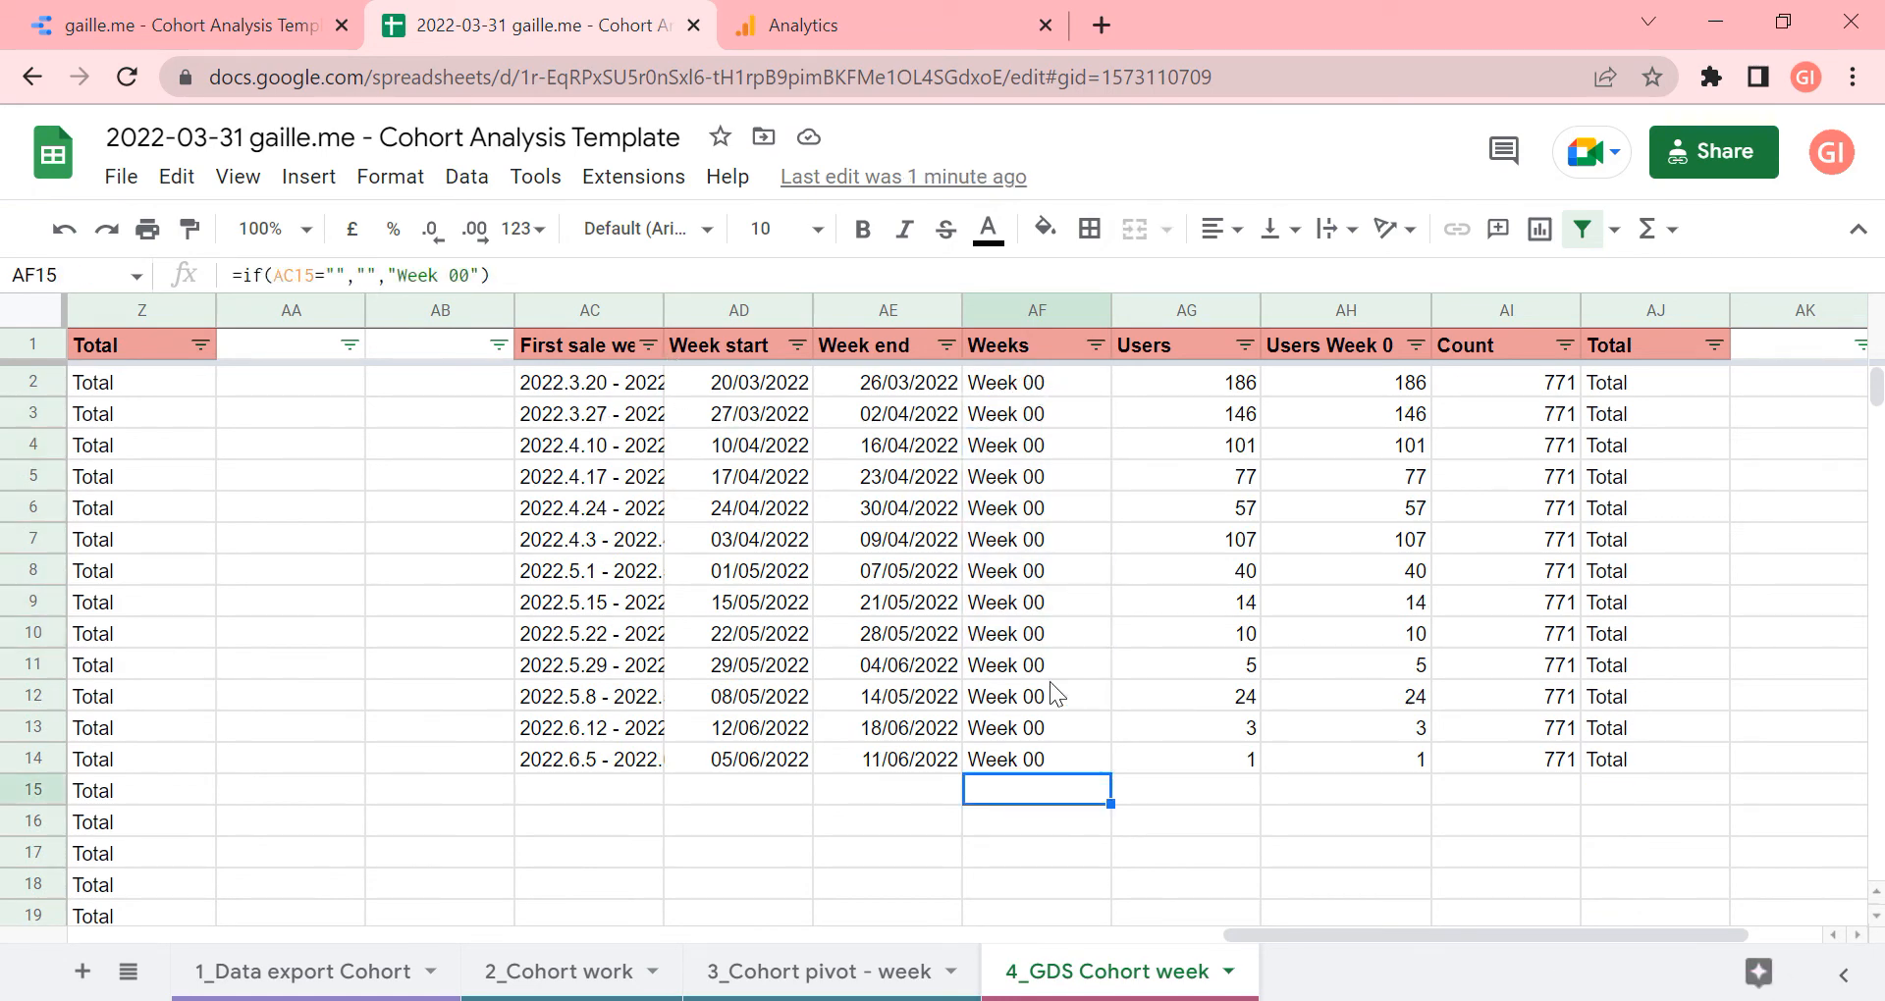
scroll(1055, 694, "down", 5)
scroll(1435, 625, "down", 5)
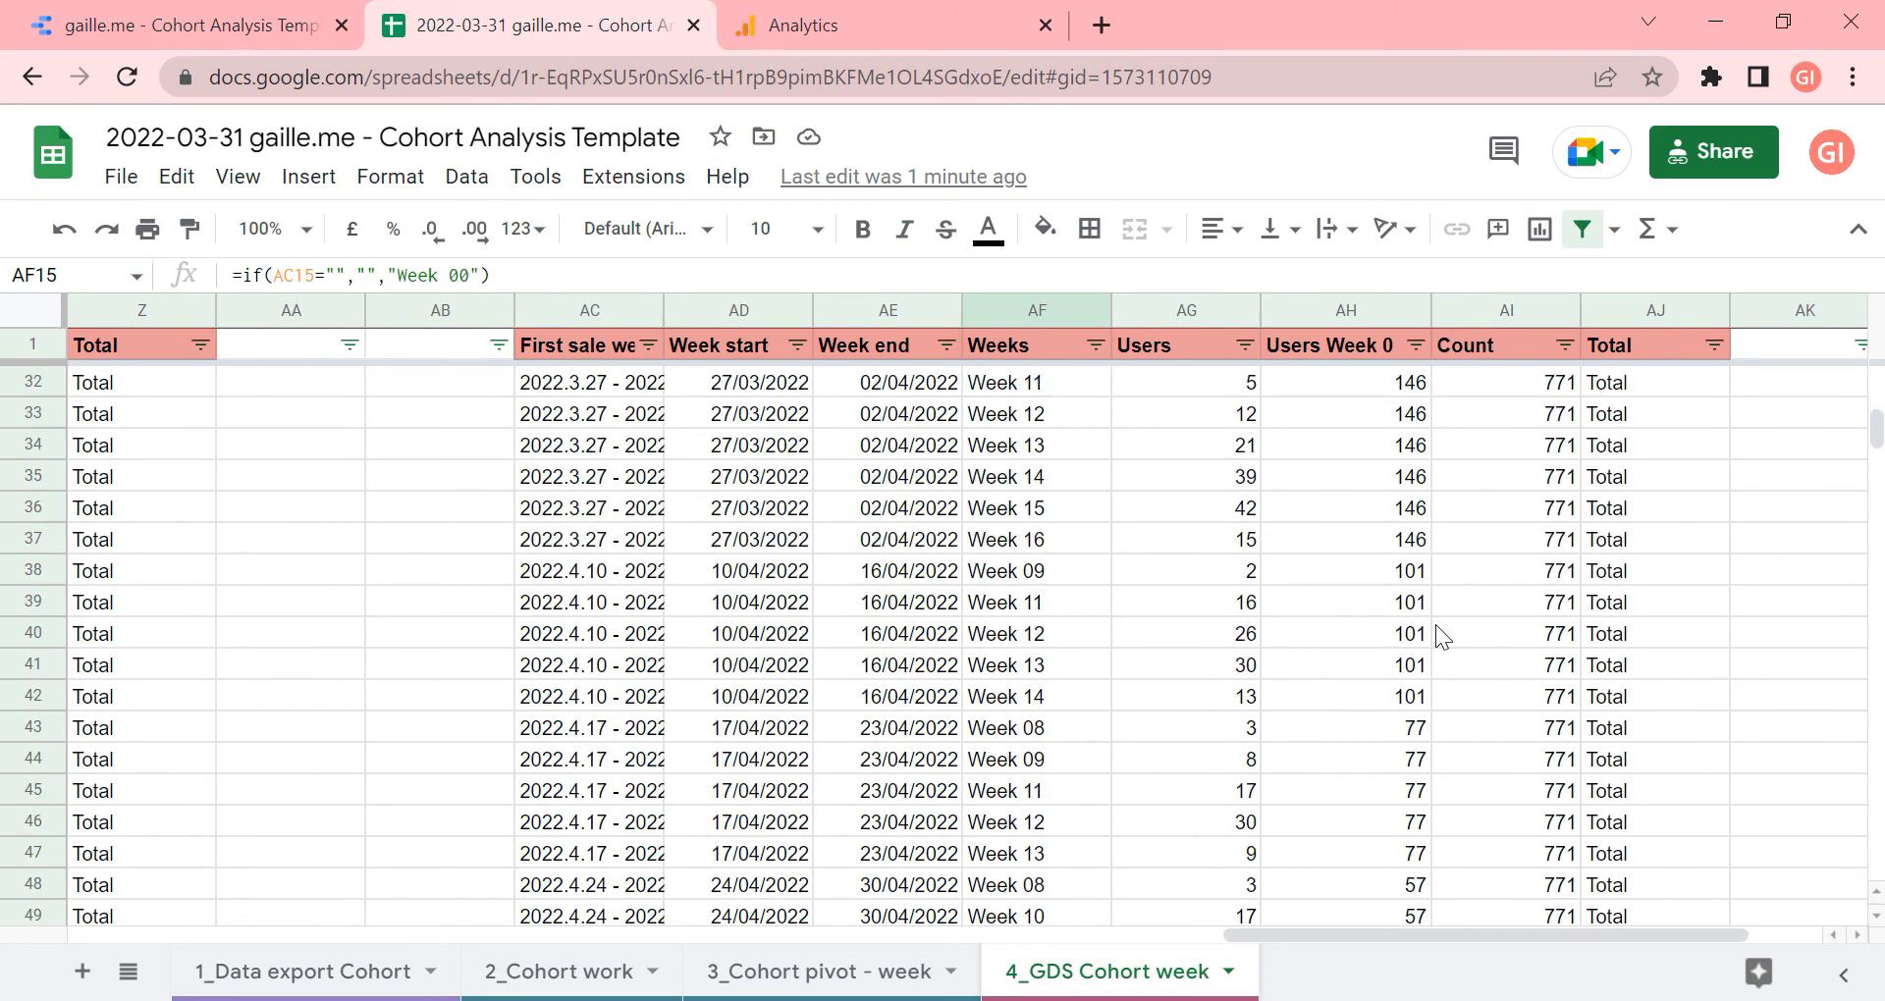
Highlight the whole all-countries table in columns AC to AJ and look over its rows
scroll(1435, 628, "up", 10)
left_click_drag(631, 292, 1655, 310)
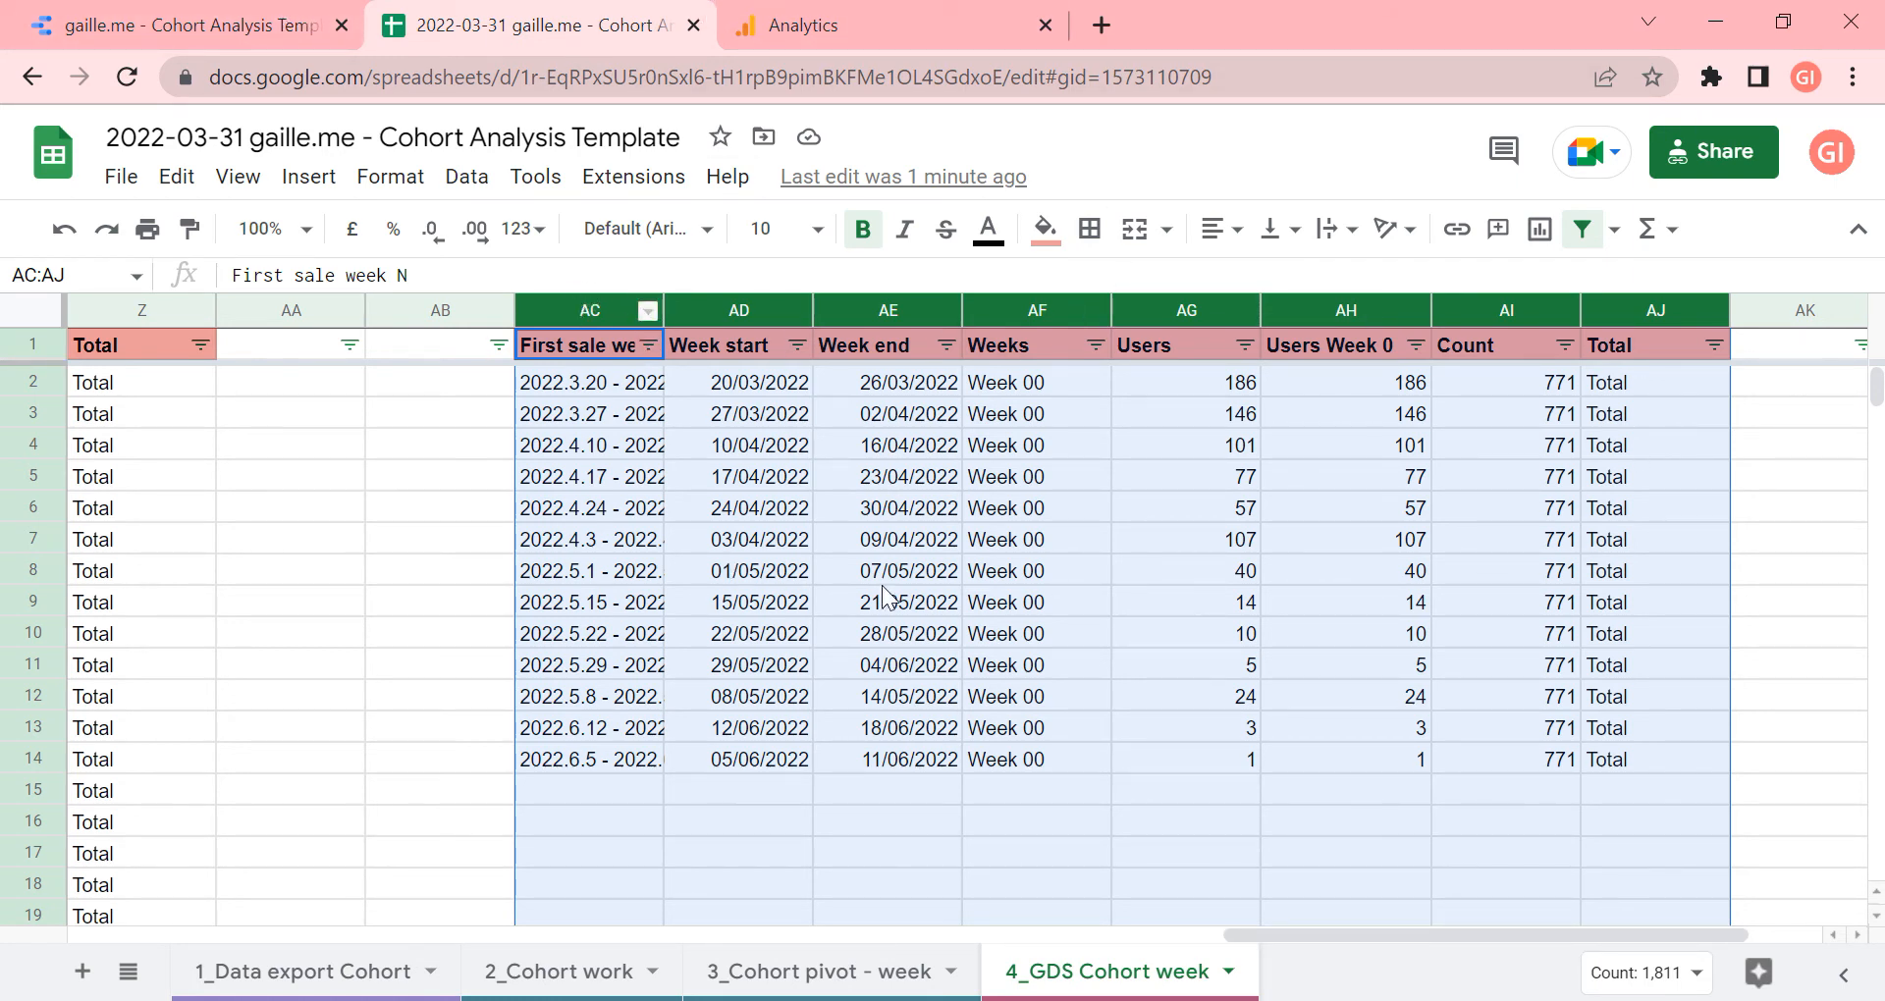
scroll(1057, 724, "down", 6)
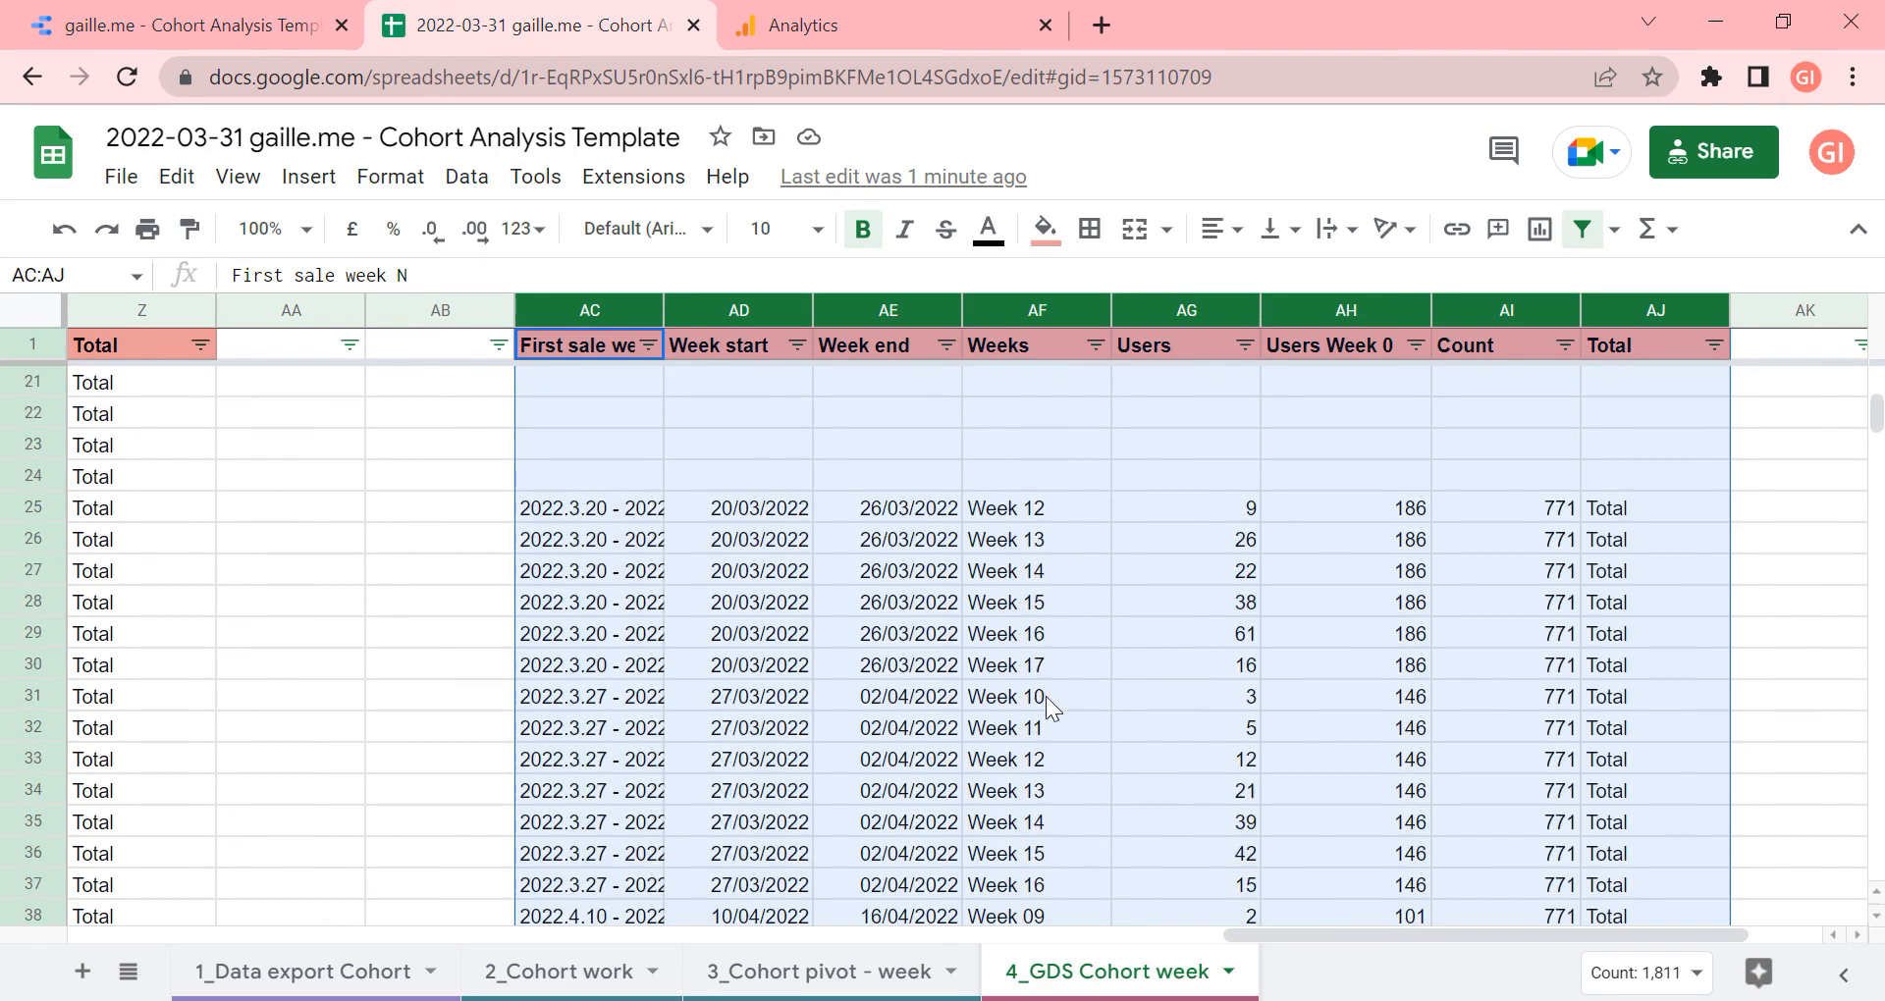
Highlight columns R to V and the Total column Z of the table by country, and review both of its row blocks
left_click_drag(1375, 939, 999, 923)
left_click_drag(442, 324, 1037, 324)
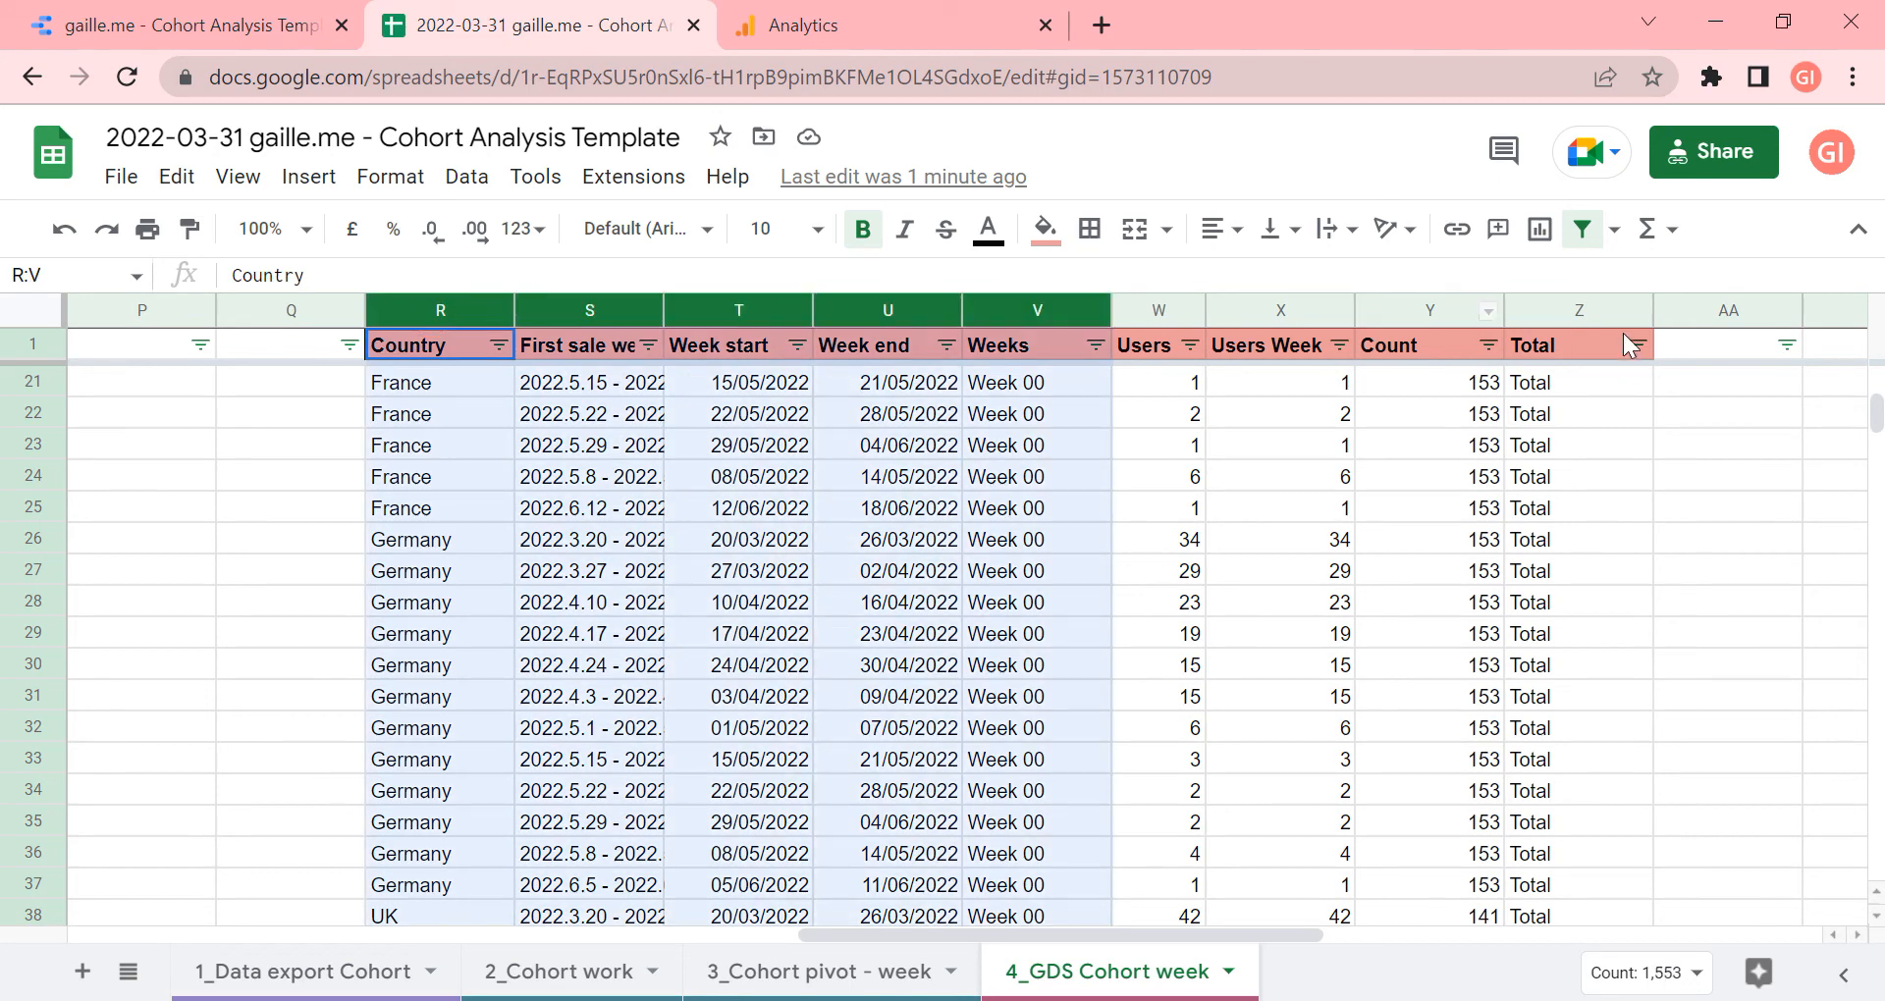
left_click(1617, 314)
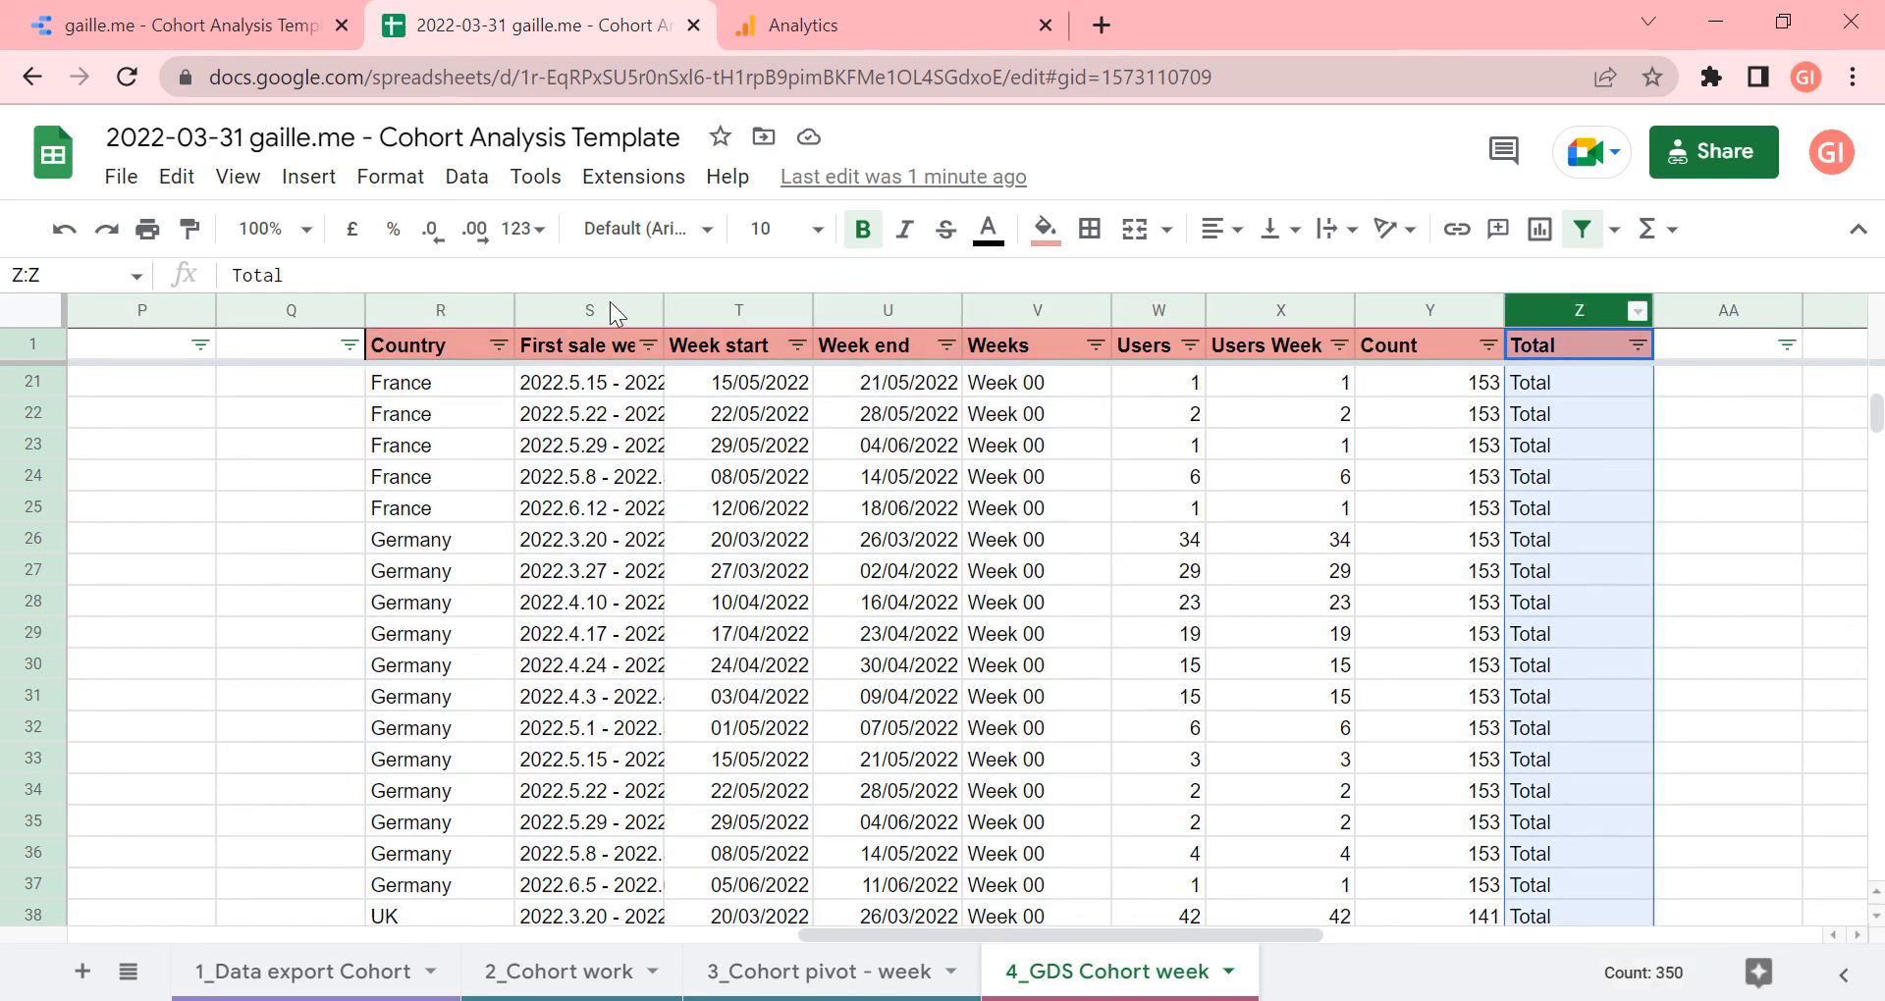
scroll(1001, 559, "down", 7)
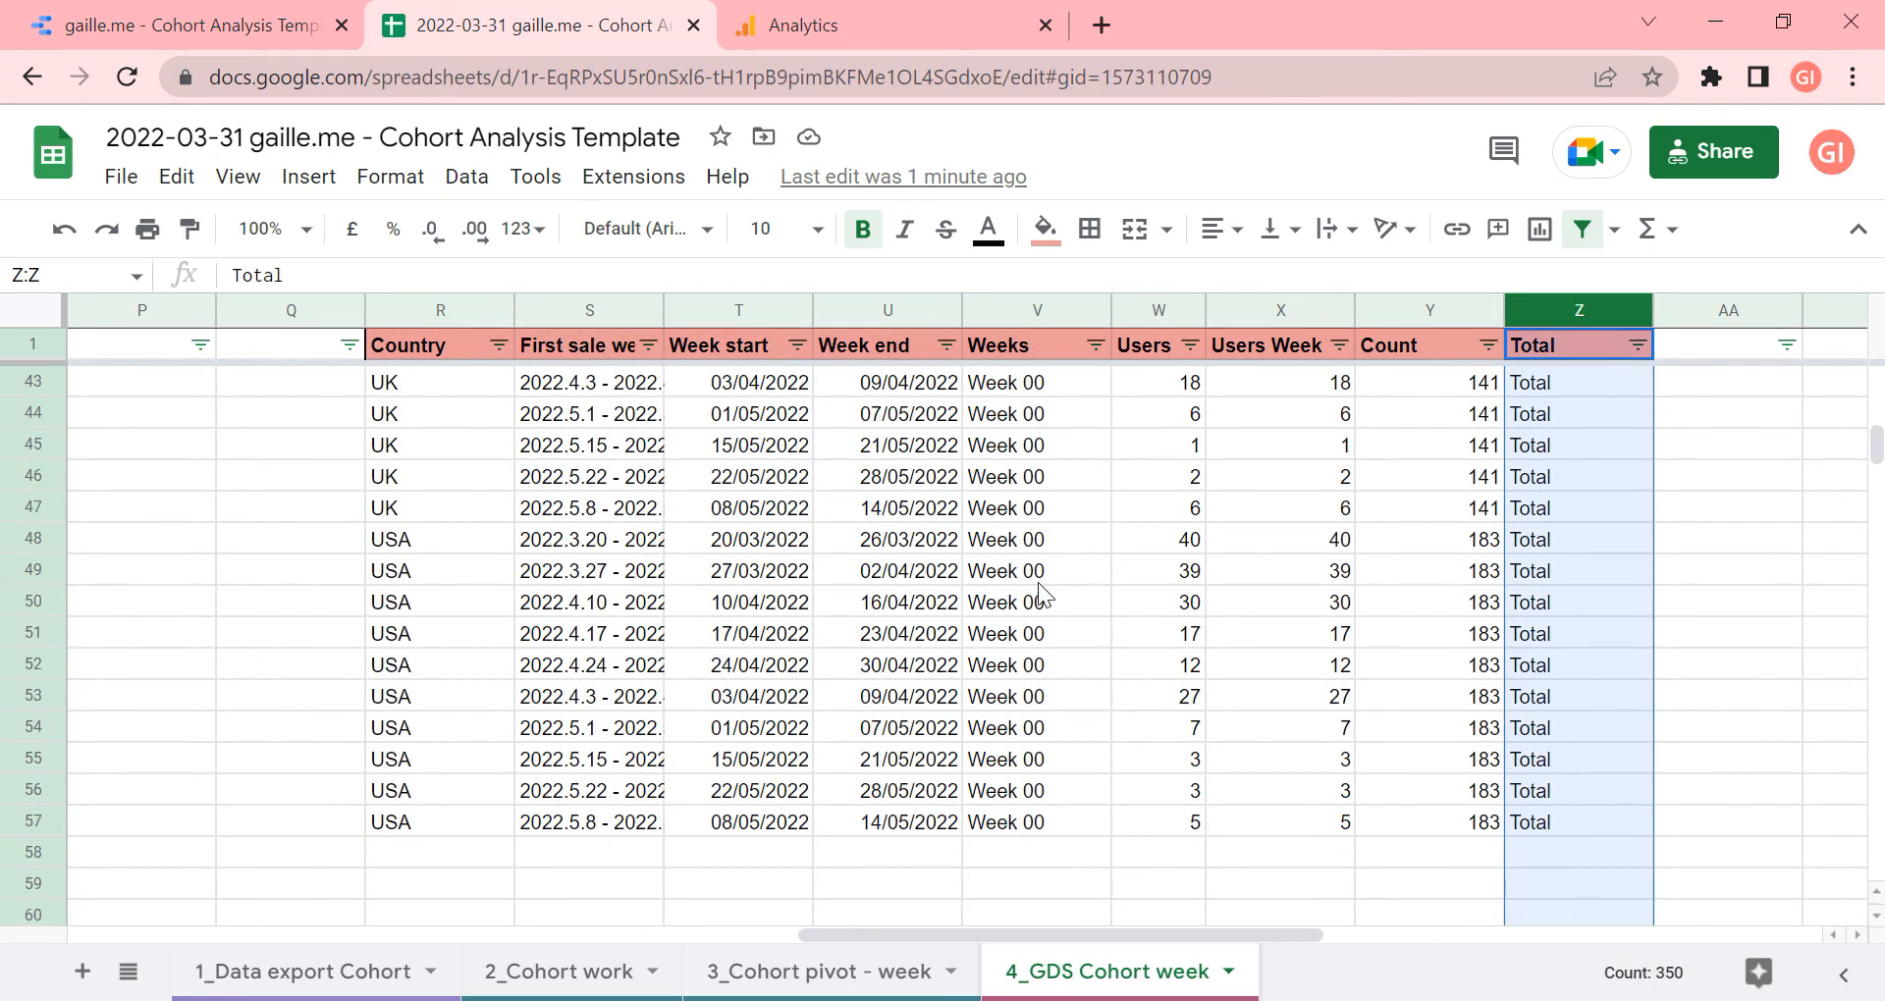
scroll(1043, 594, "down", 5)
Switch to the Data Studio report, recheck the Google Sheets cohort table, and return to the report's all-countries cohort
left_click(275, 14)
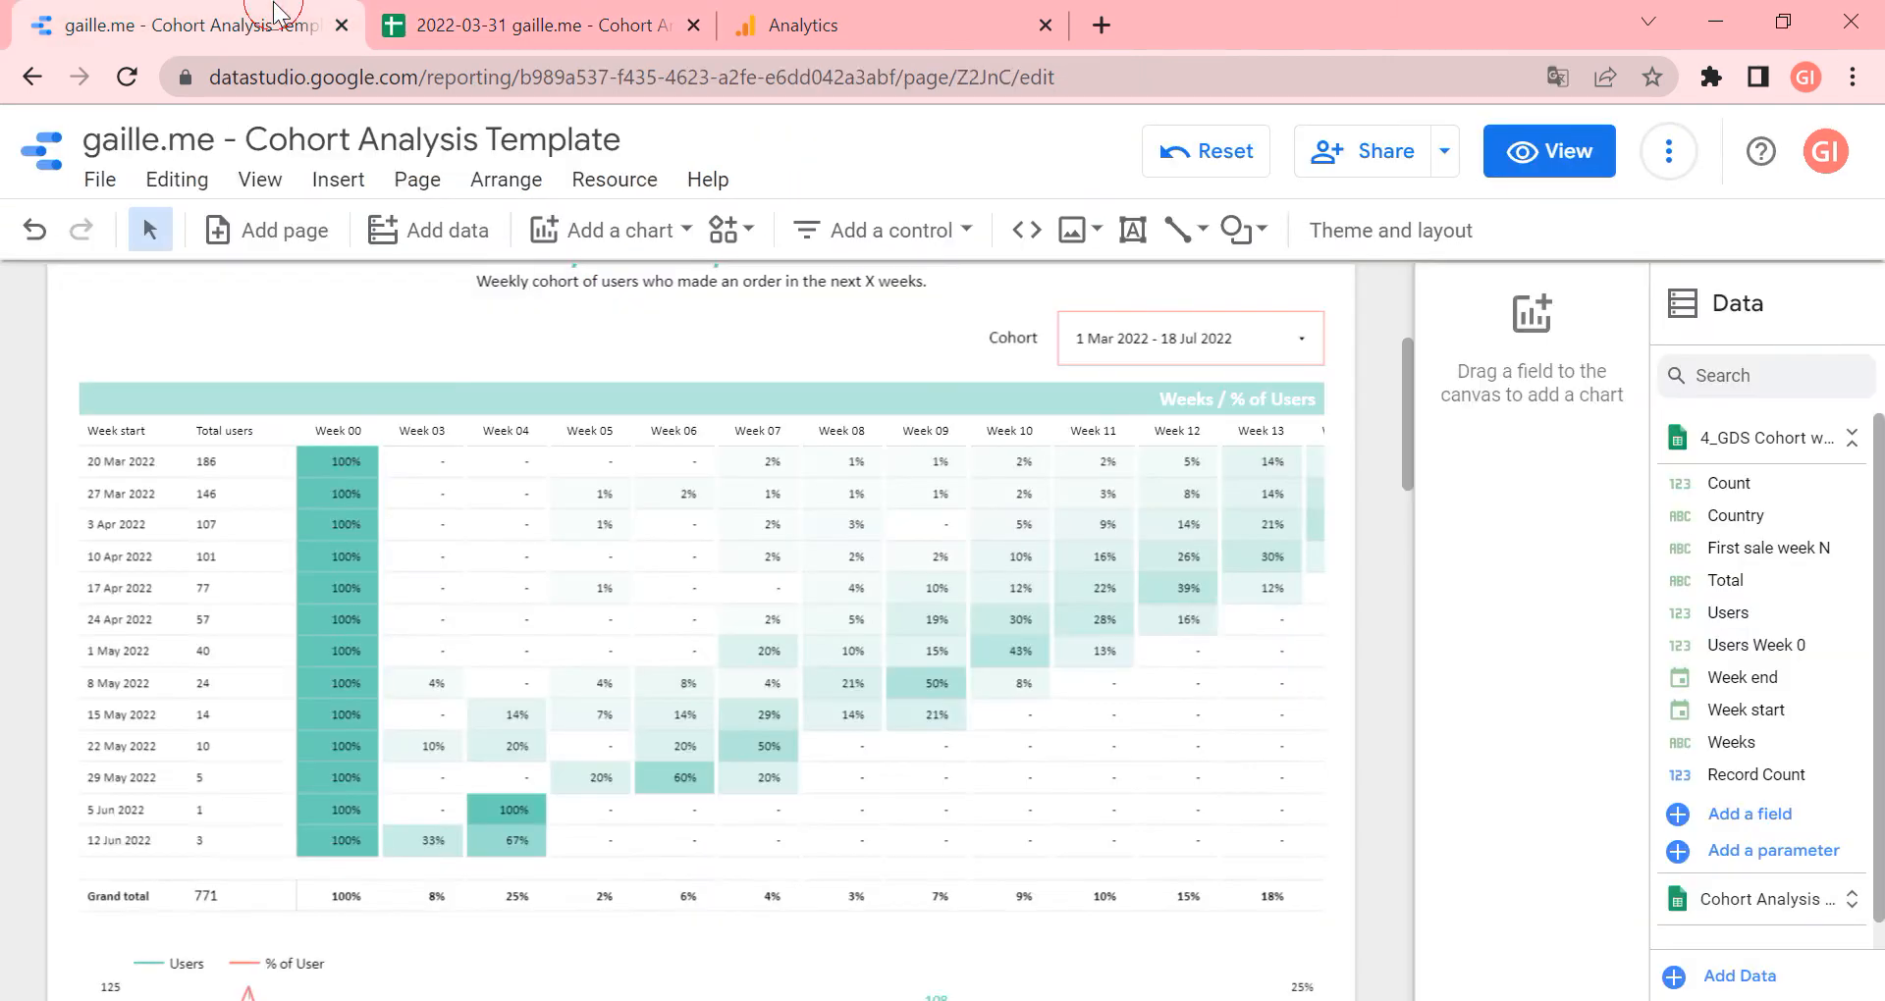
scroll(1363, 506, "up", 4)
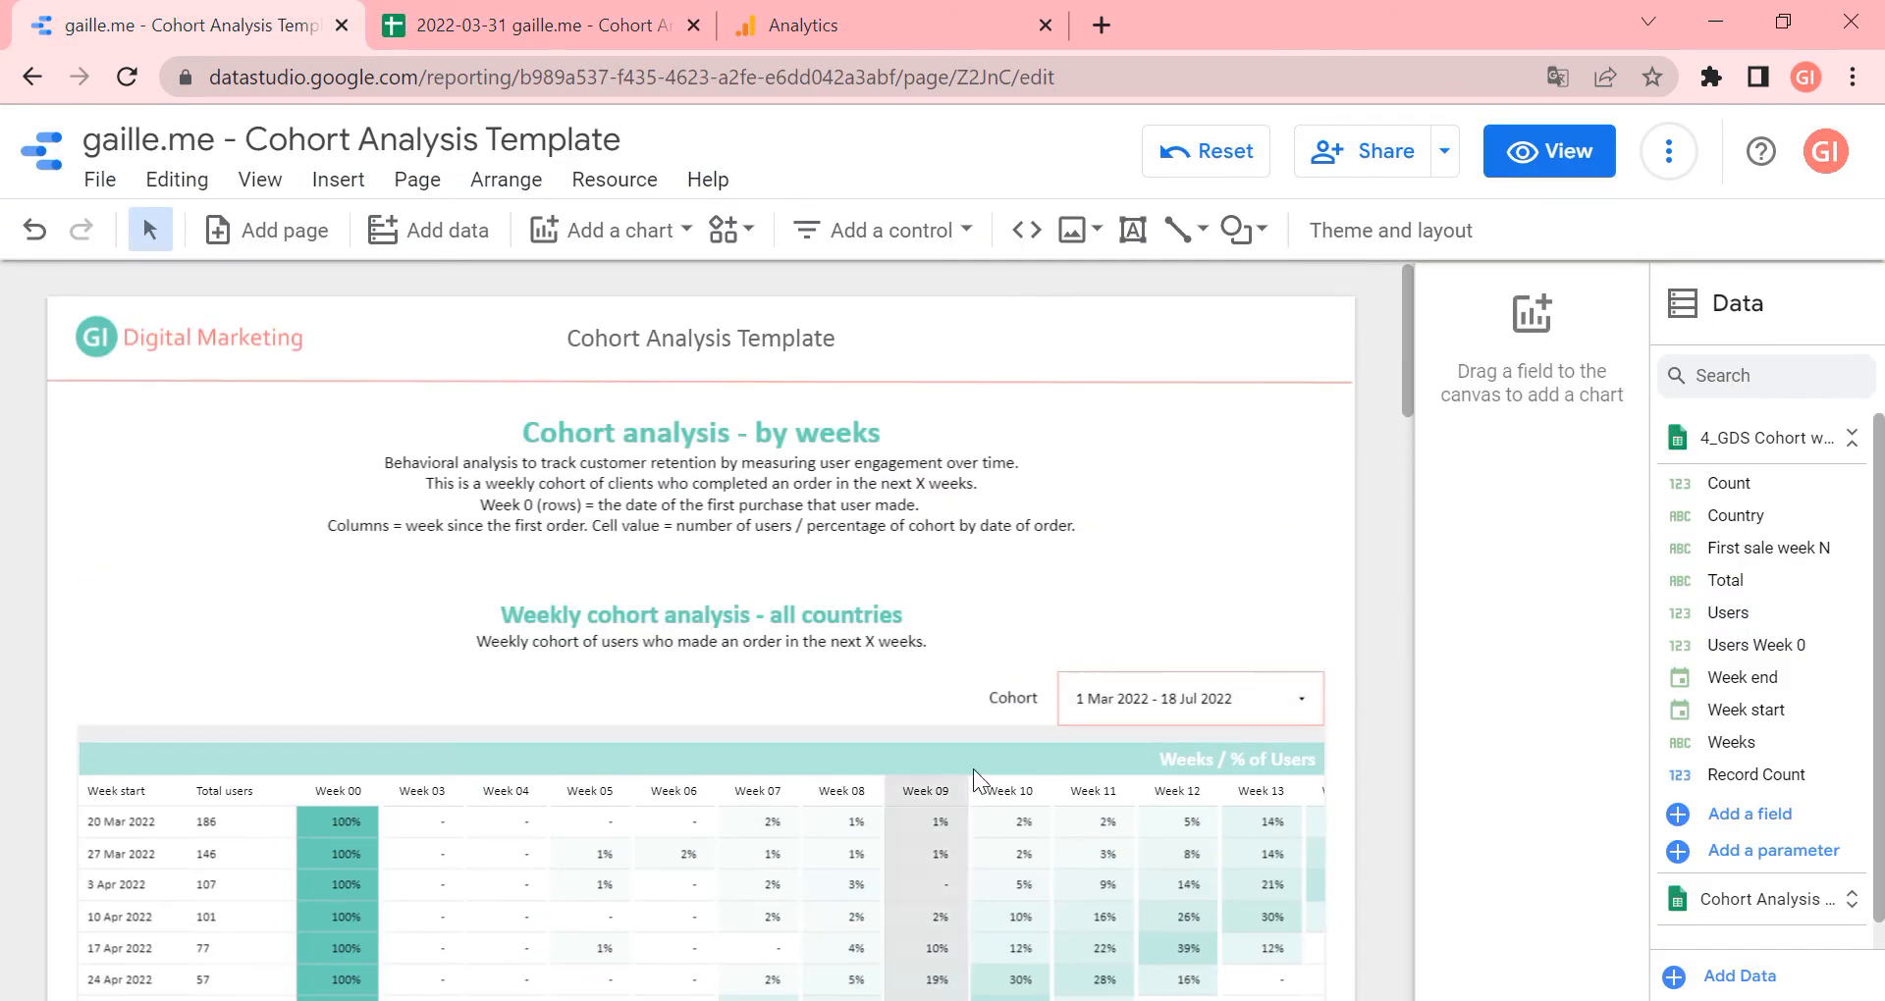
left_click(569, 25)
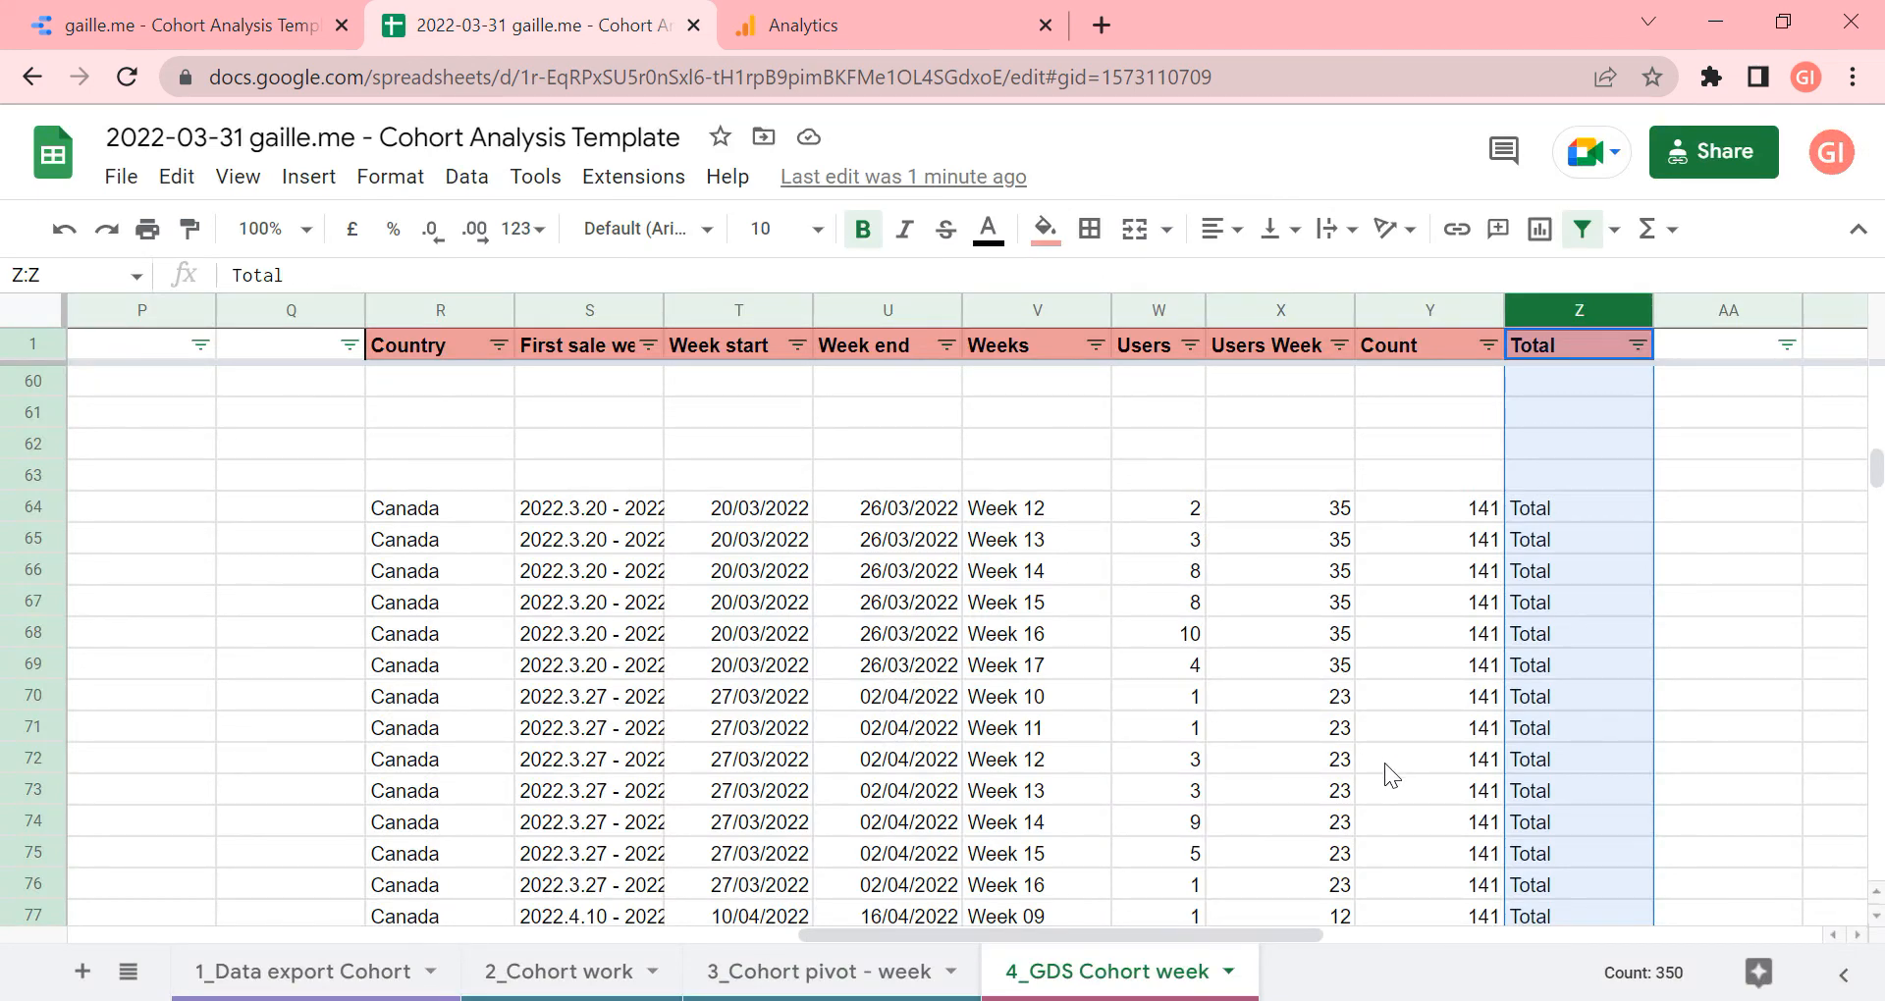
left_click(239, 21)
scroll(1266, 599, "down", 2)
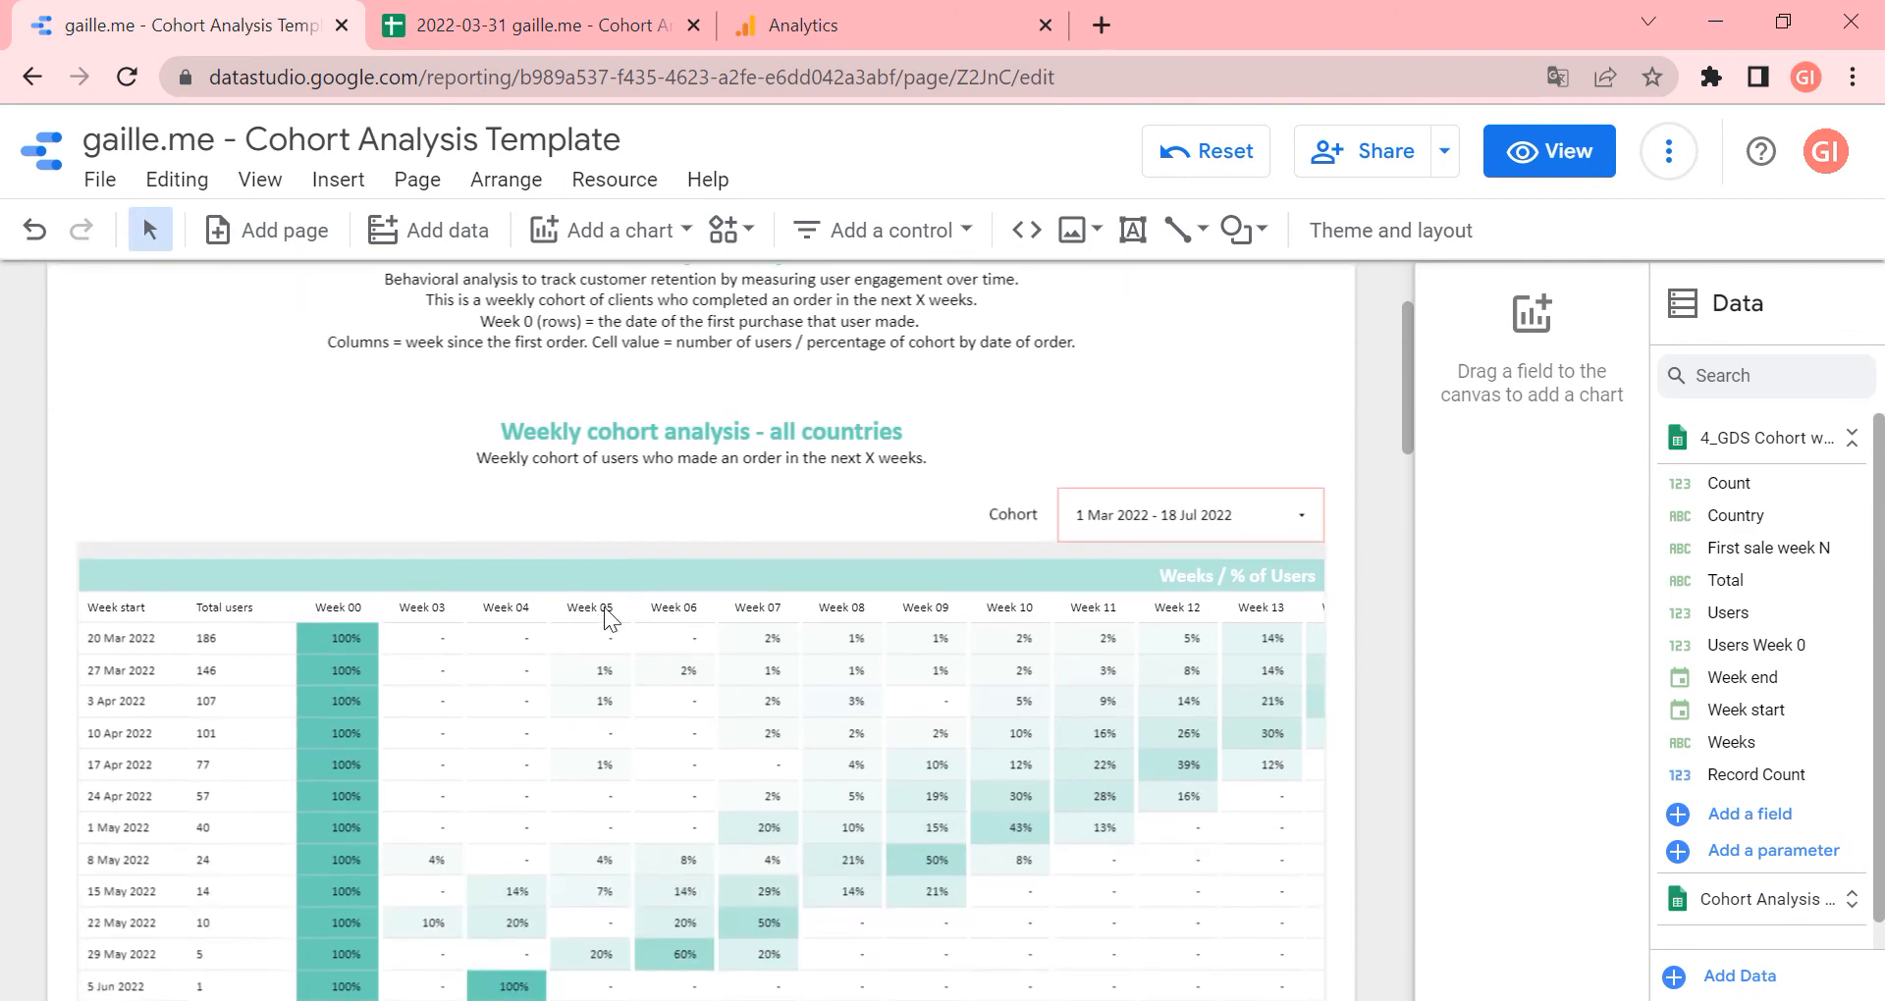
Select the grouped all-countries cohort section, then the grouped cohort section by country, to show their components
left_click(619, 562)
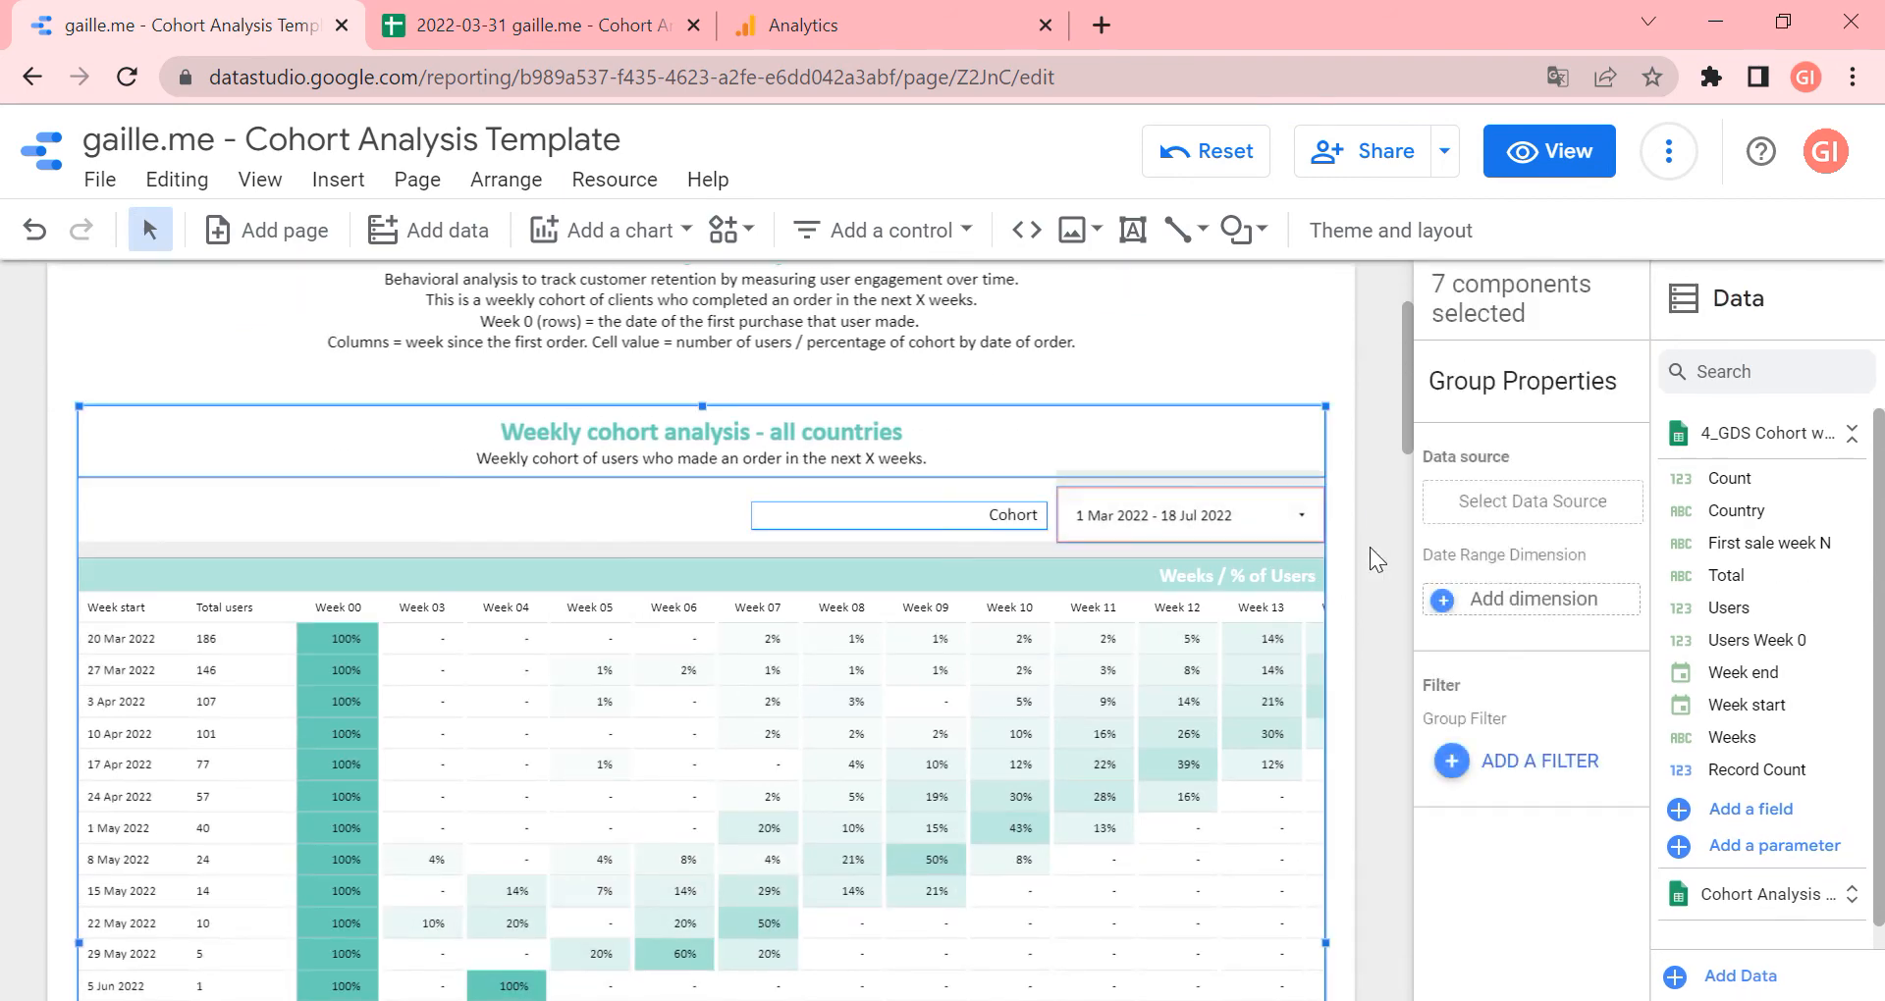
scroll(1369, 546, "down", 10)
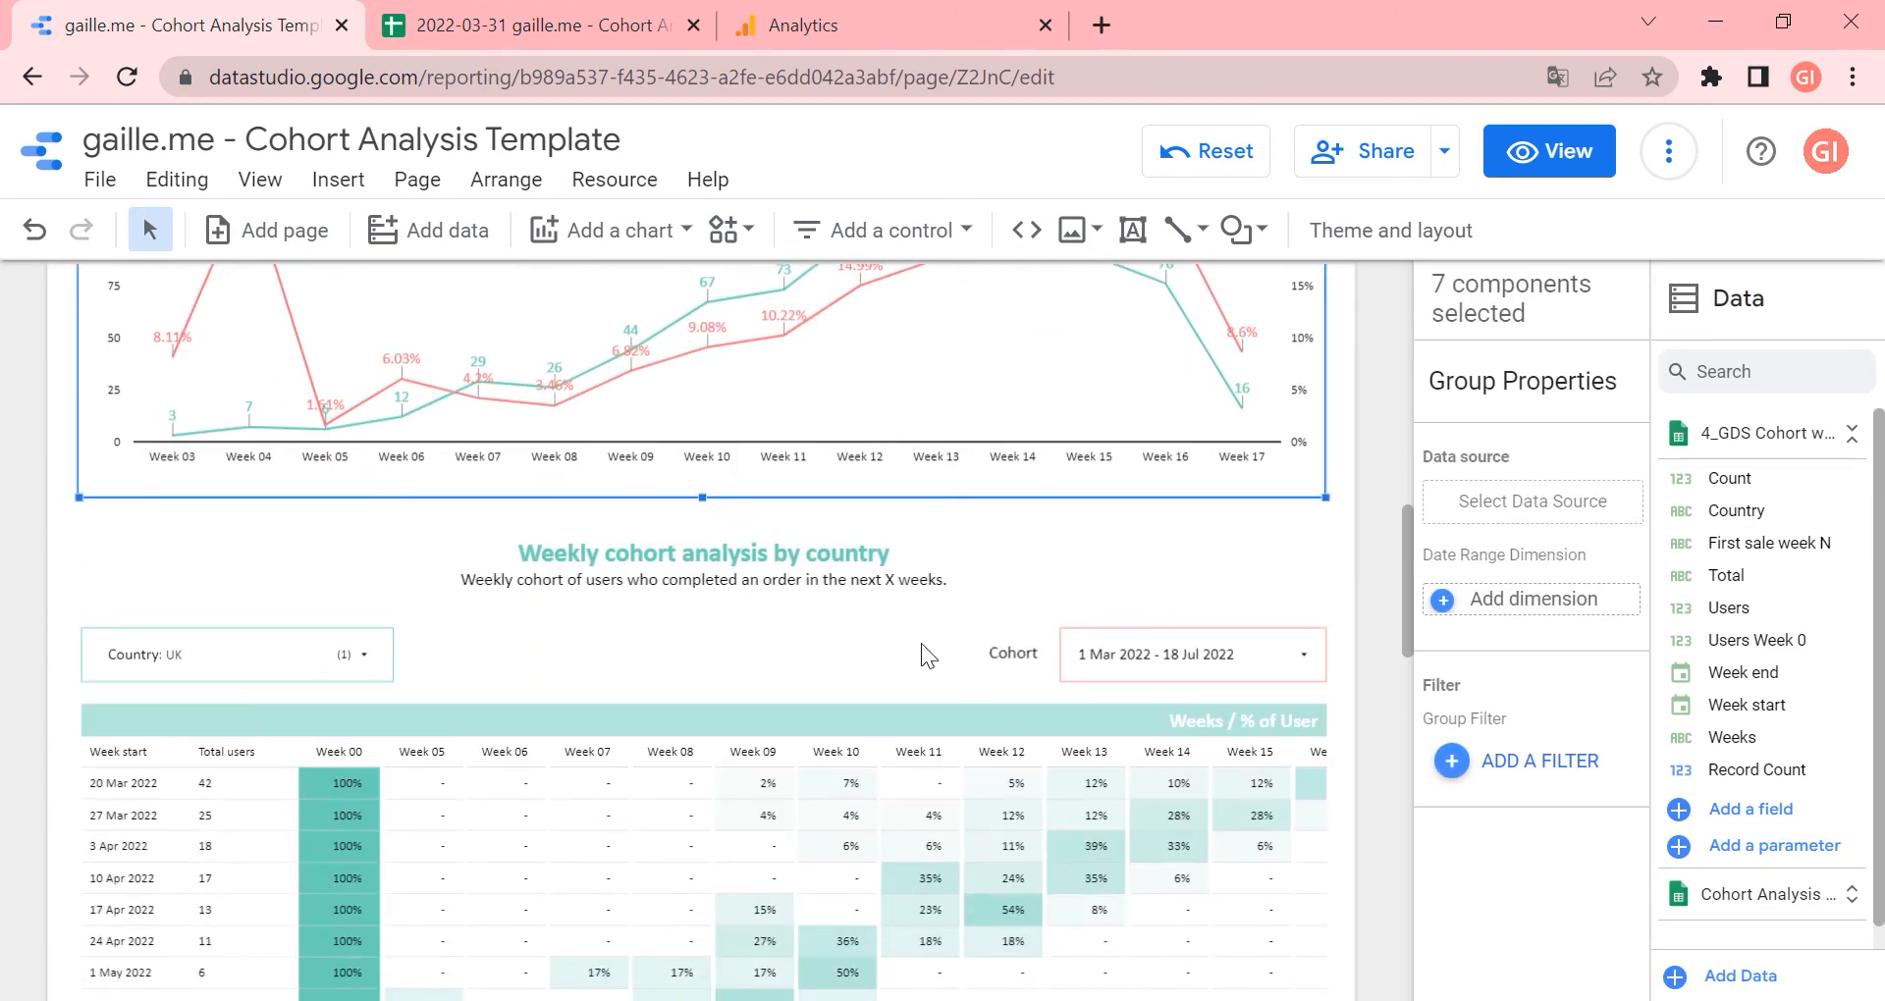
left_click(974, 693)
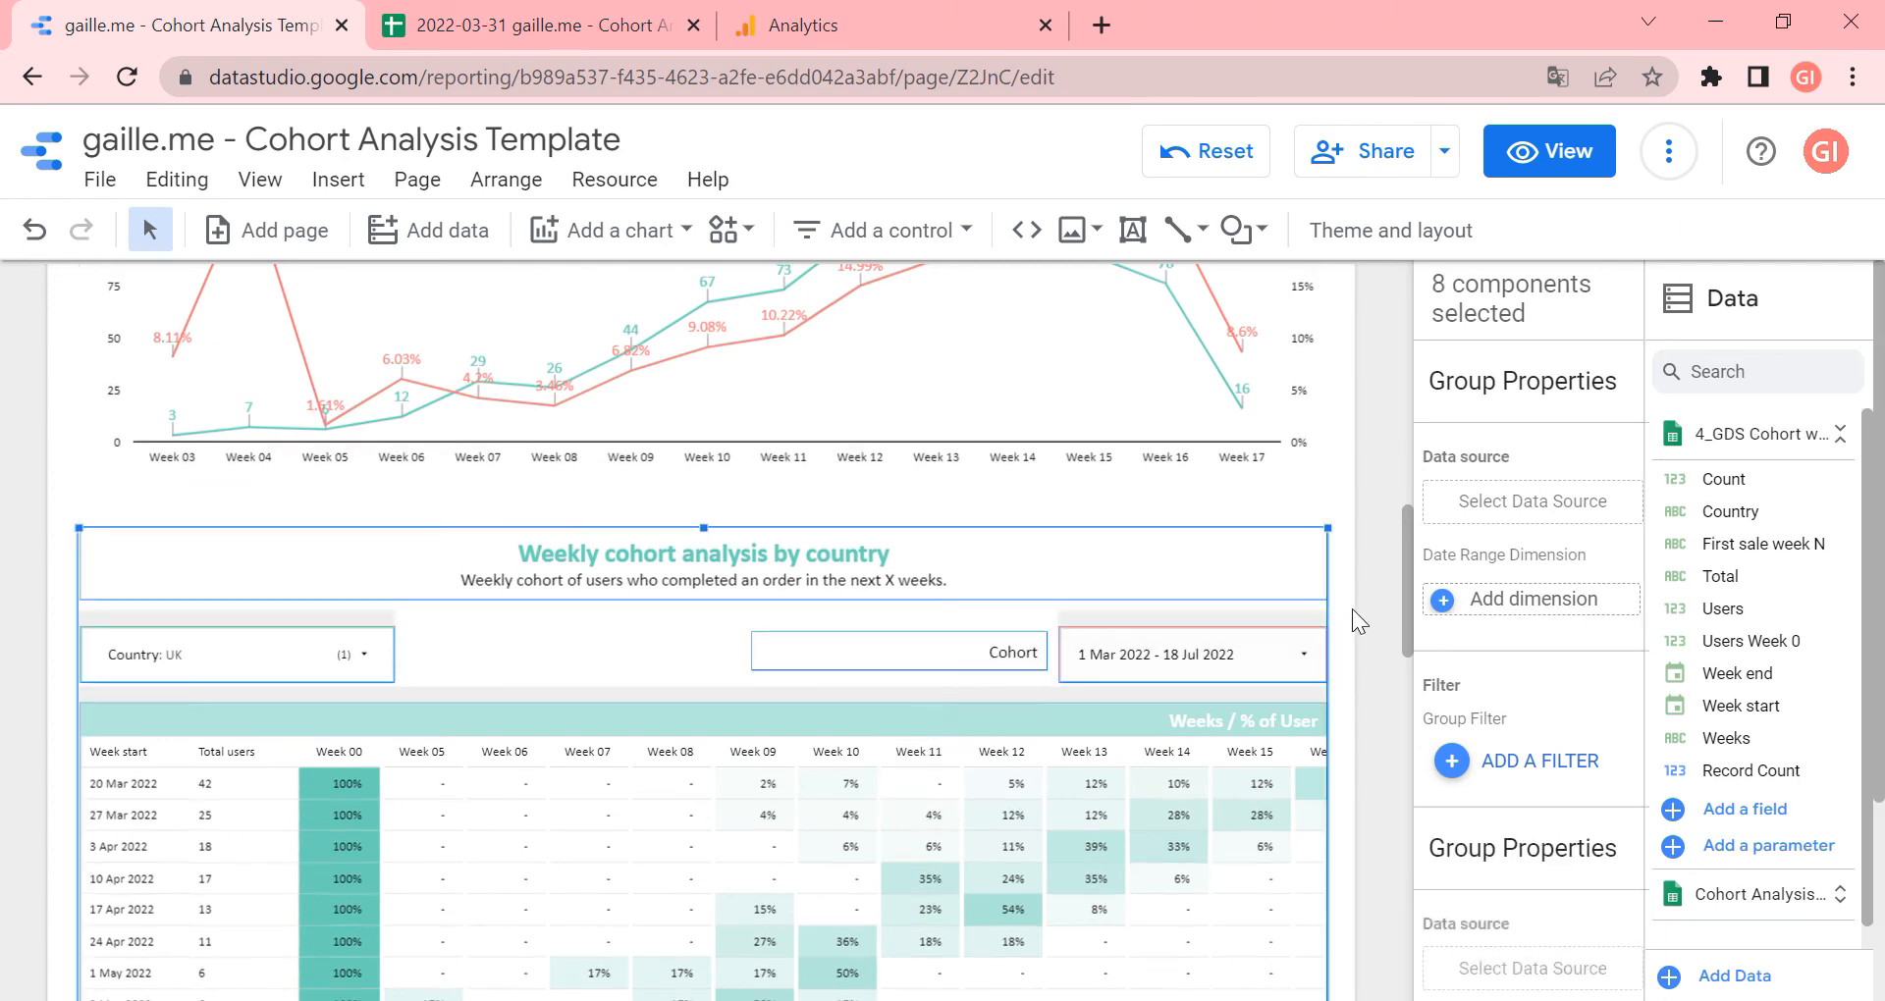
scroll(1365, 595, "up", 10)
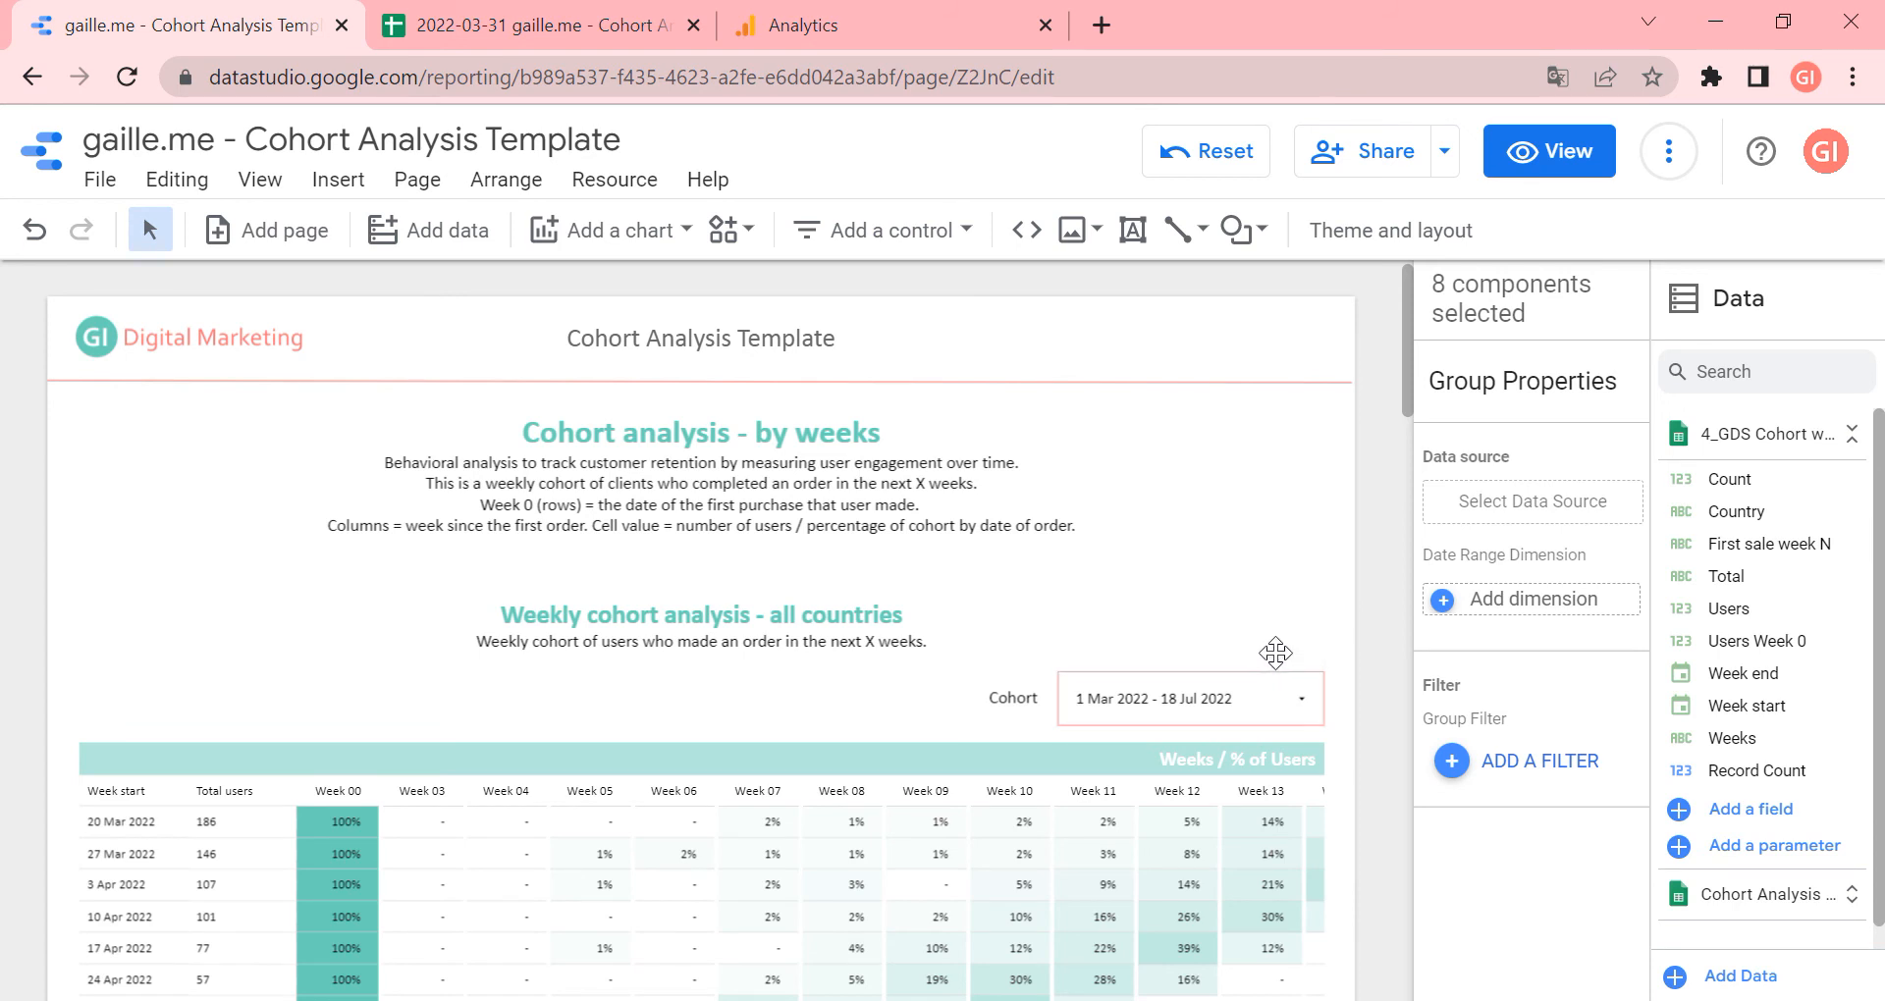
Reselect the all-countries group, look through its table and line chart, and select the by-country group again
left_click(1272, 652)
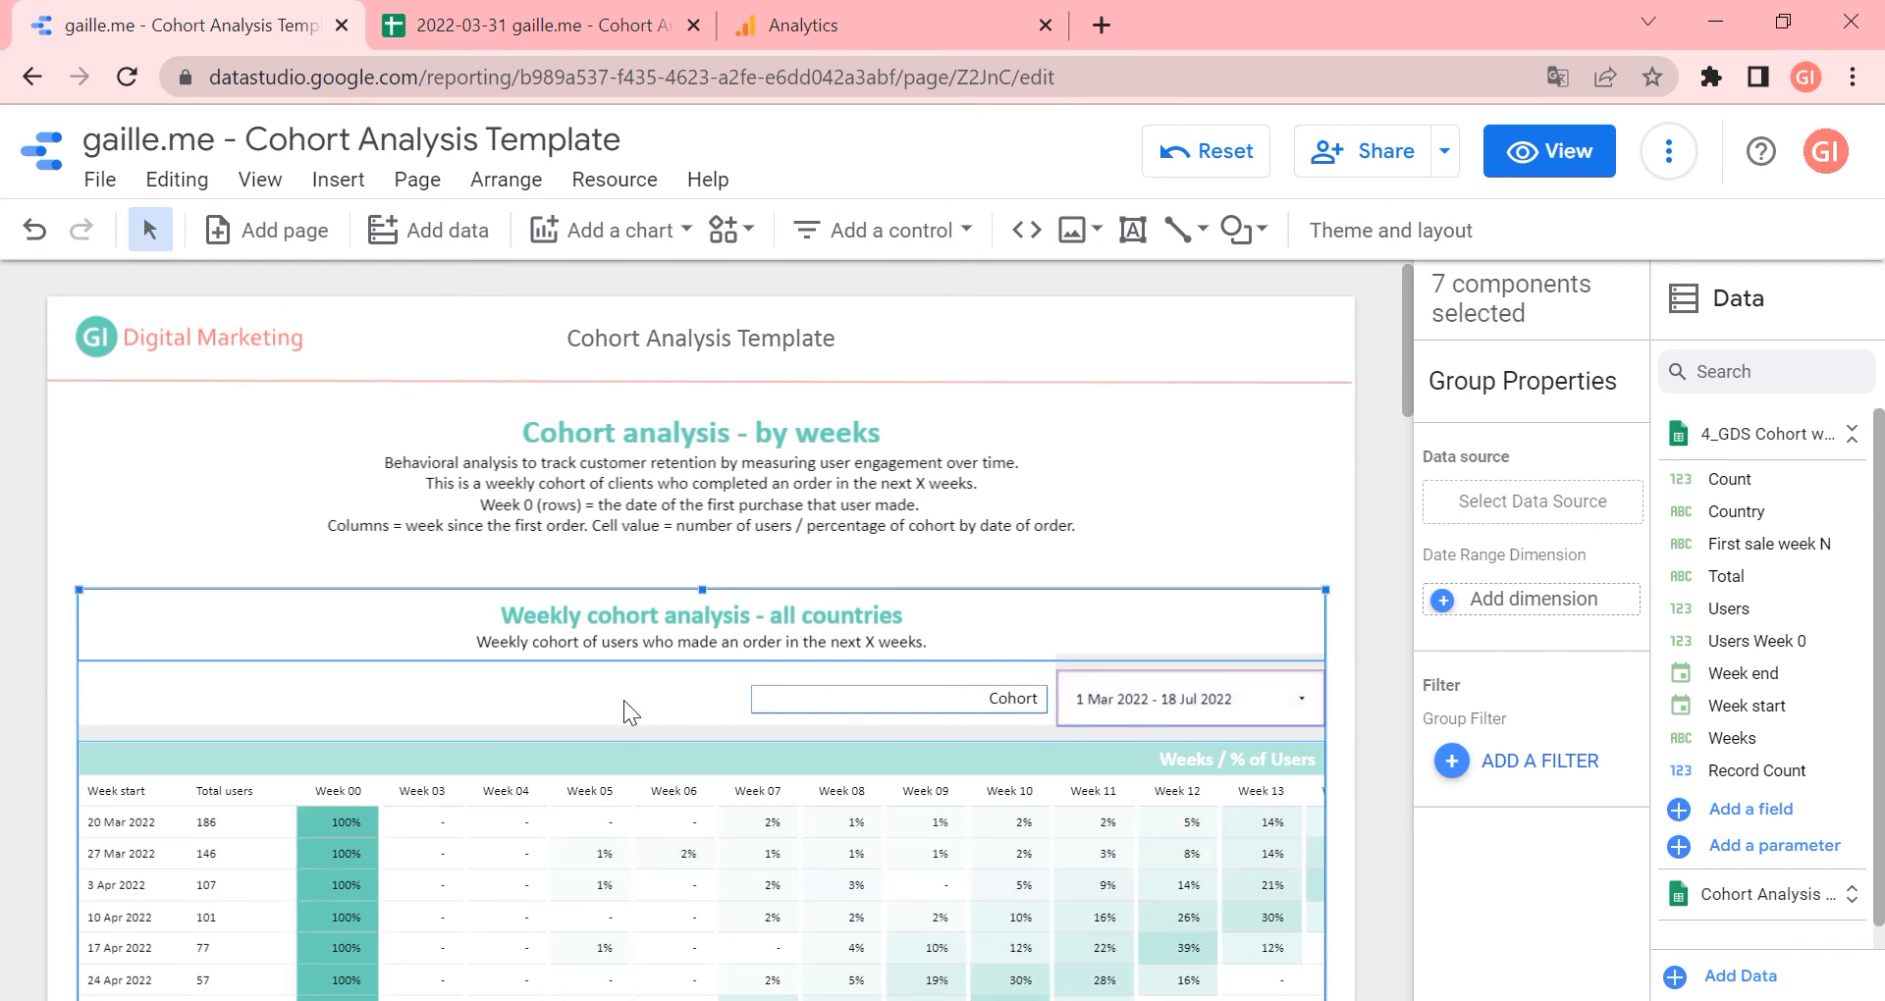
scroll(622, 698, "down", 2)
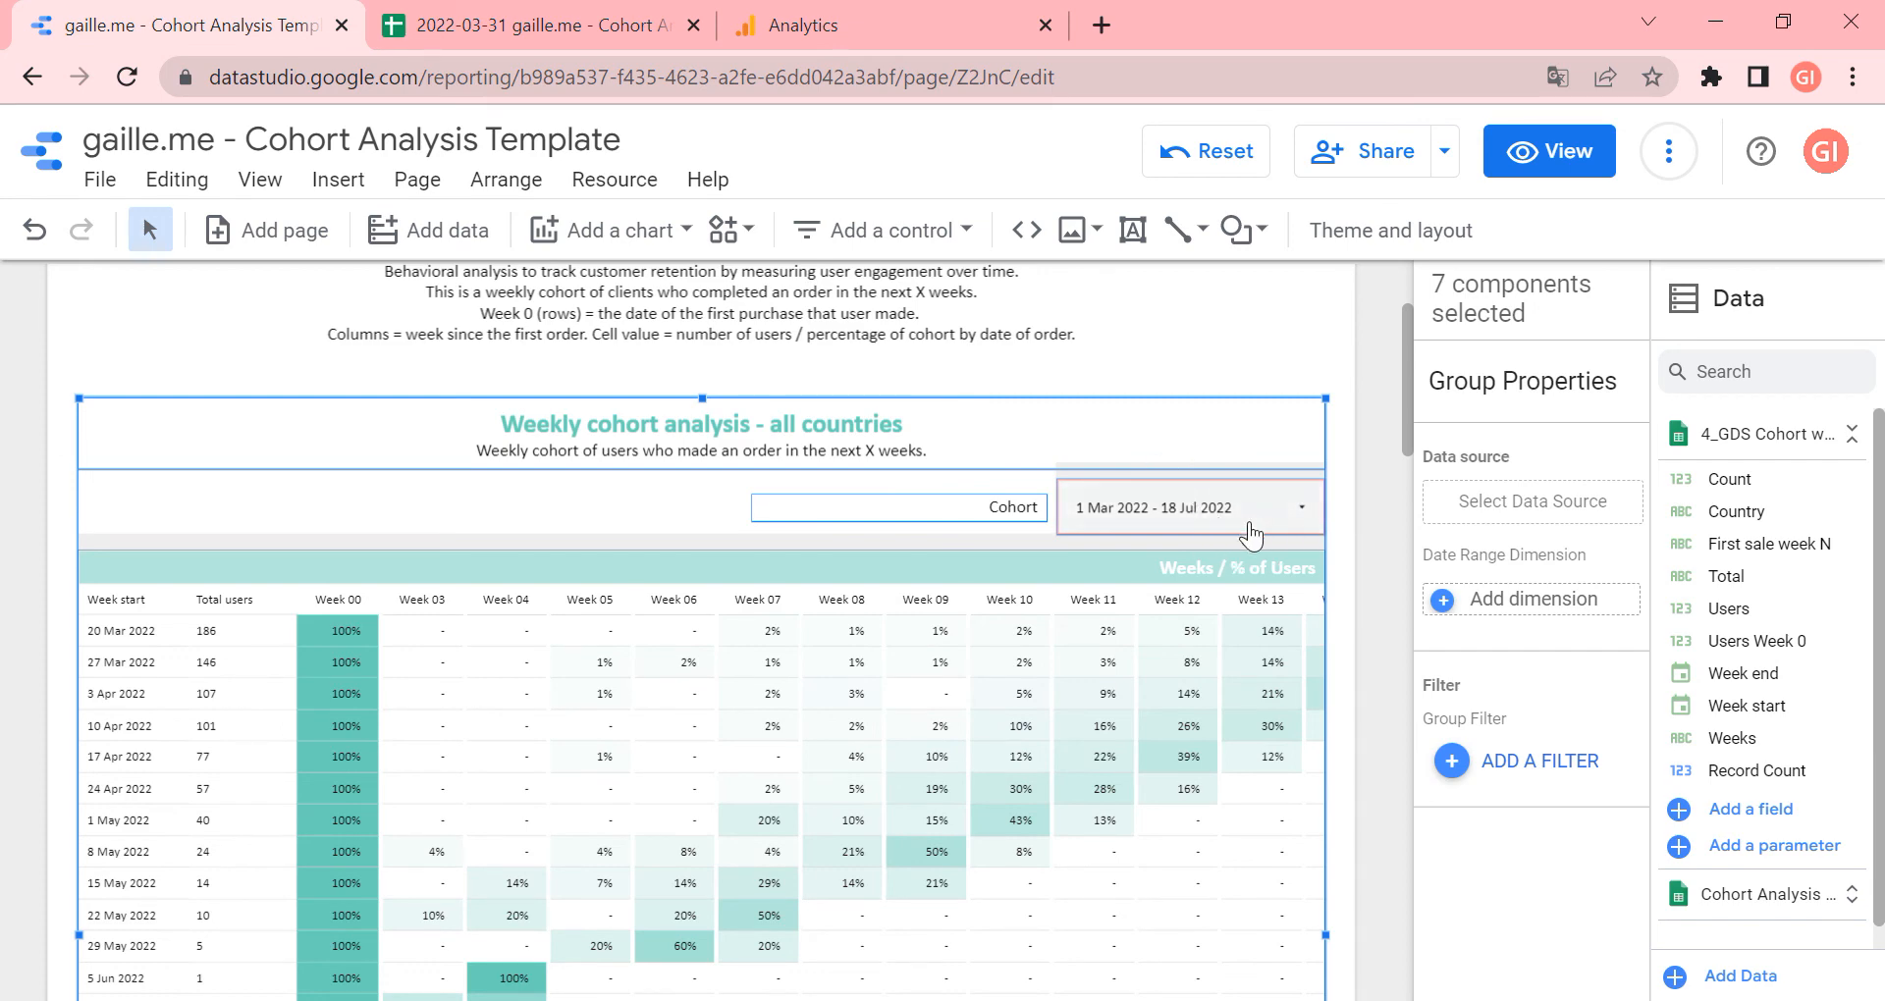
scroll(1346, 514, "down", 9)
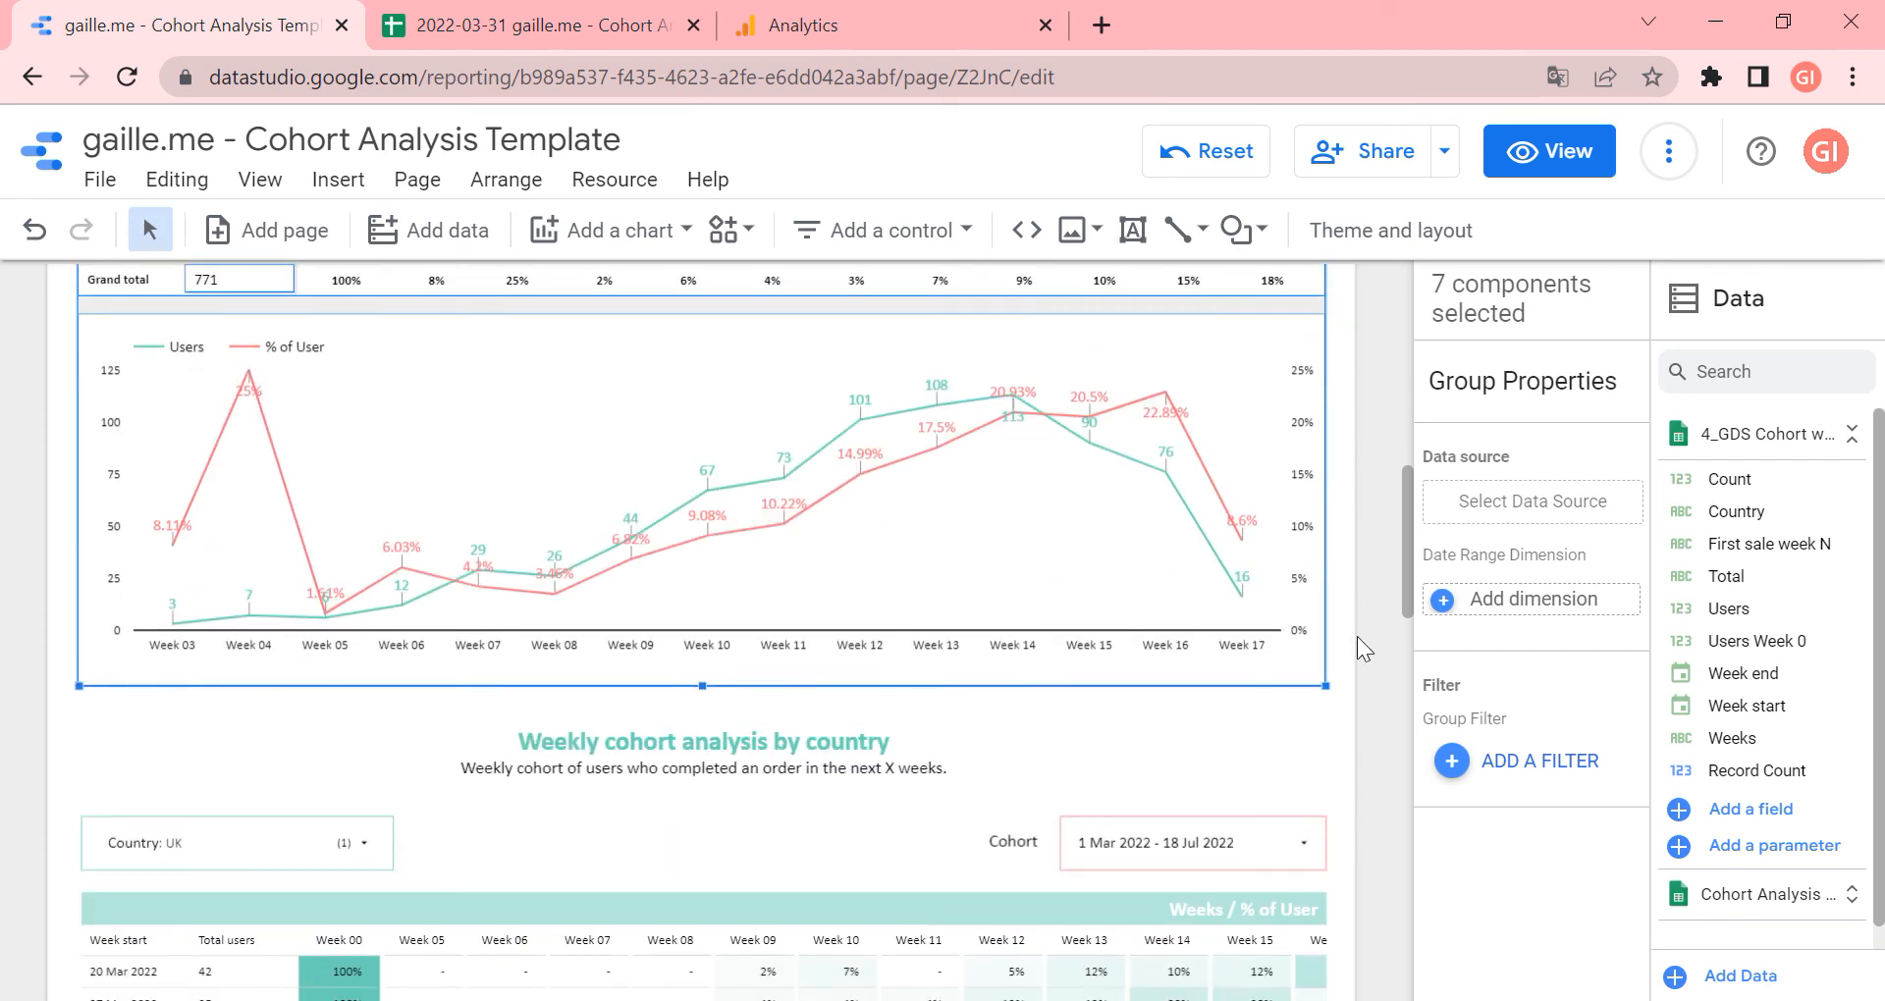
scroll(1356, 636, "down", 5)
scroll(1375, 384, "up", 3)
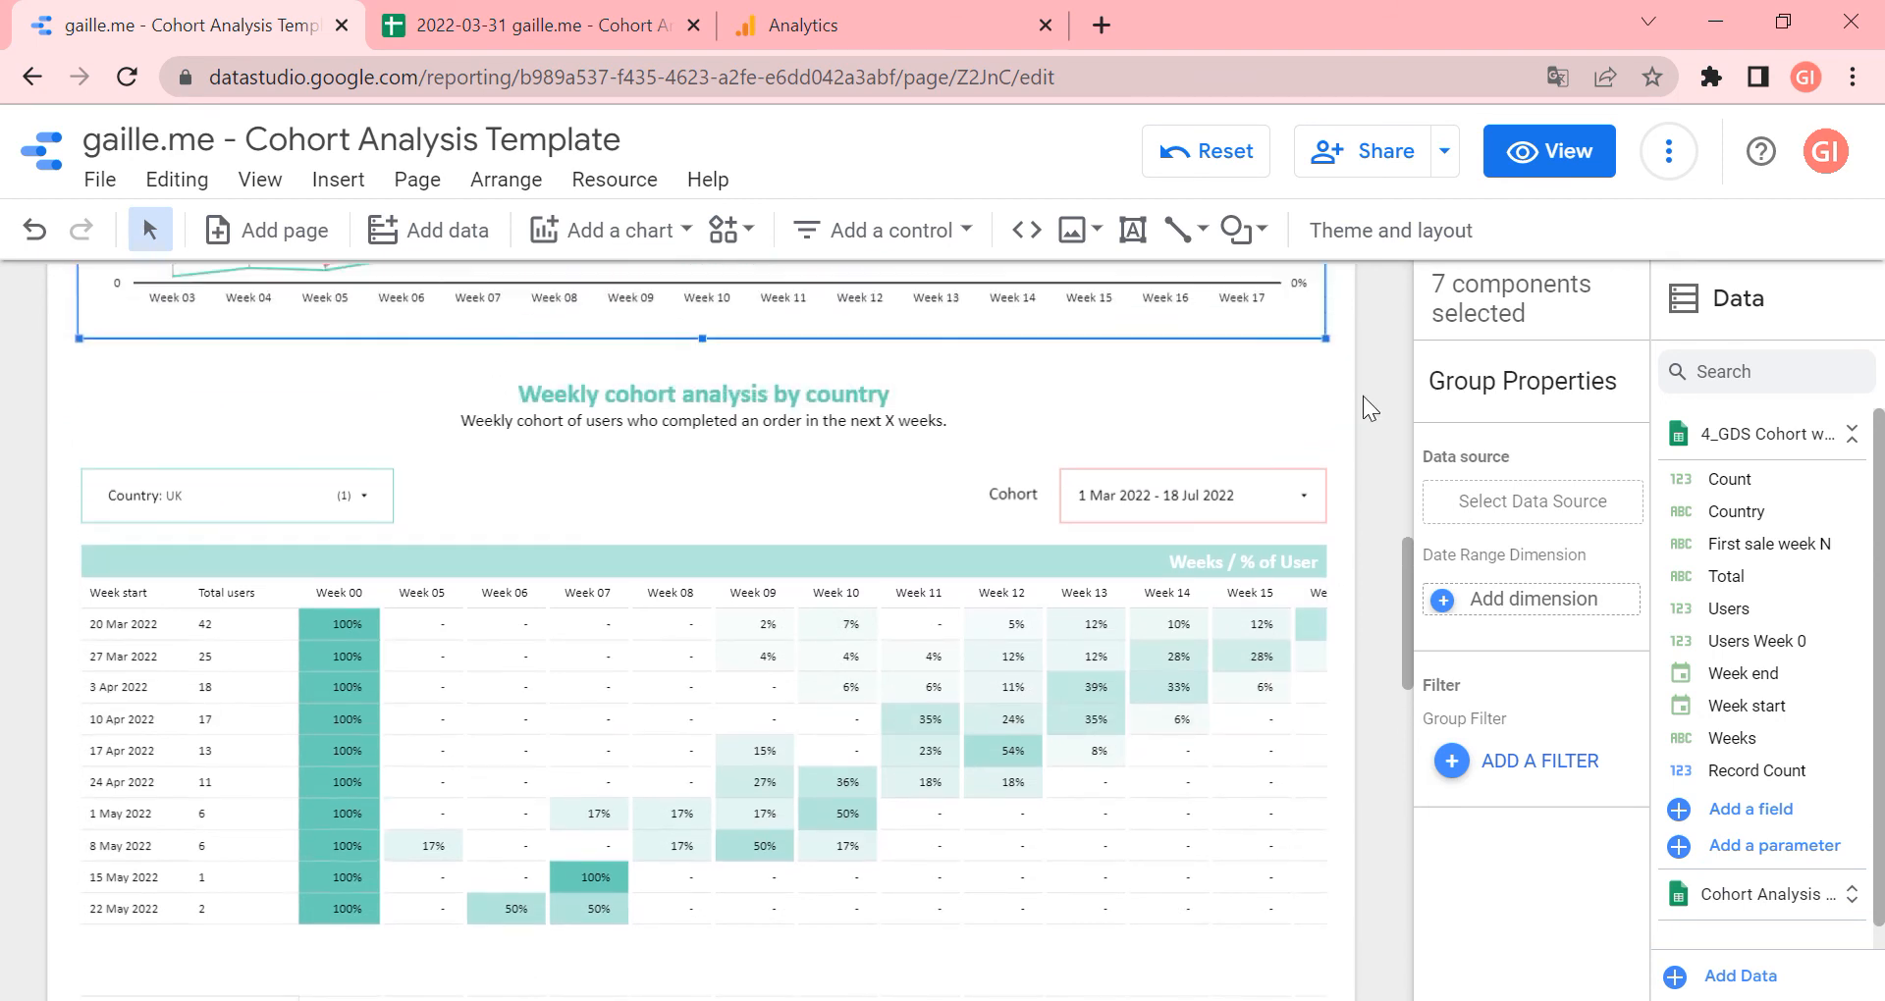
left_click(1013, 567, "shift")
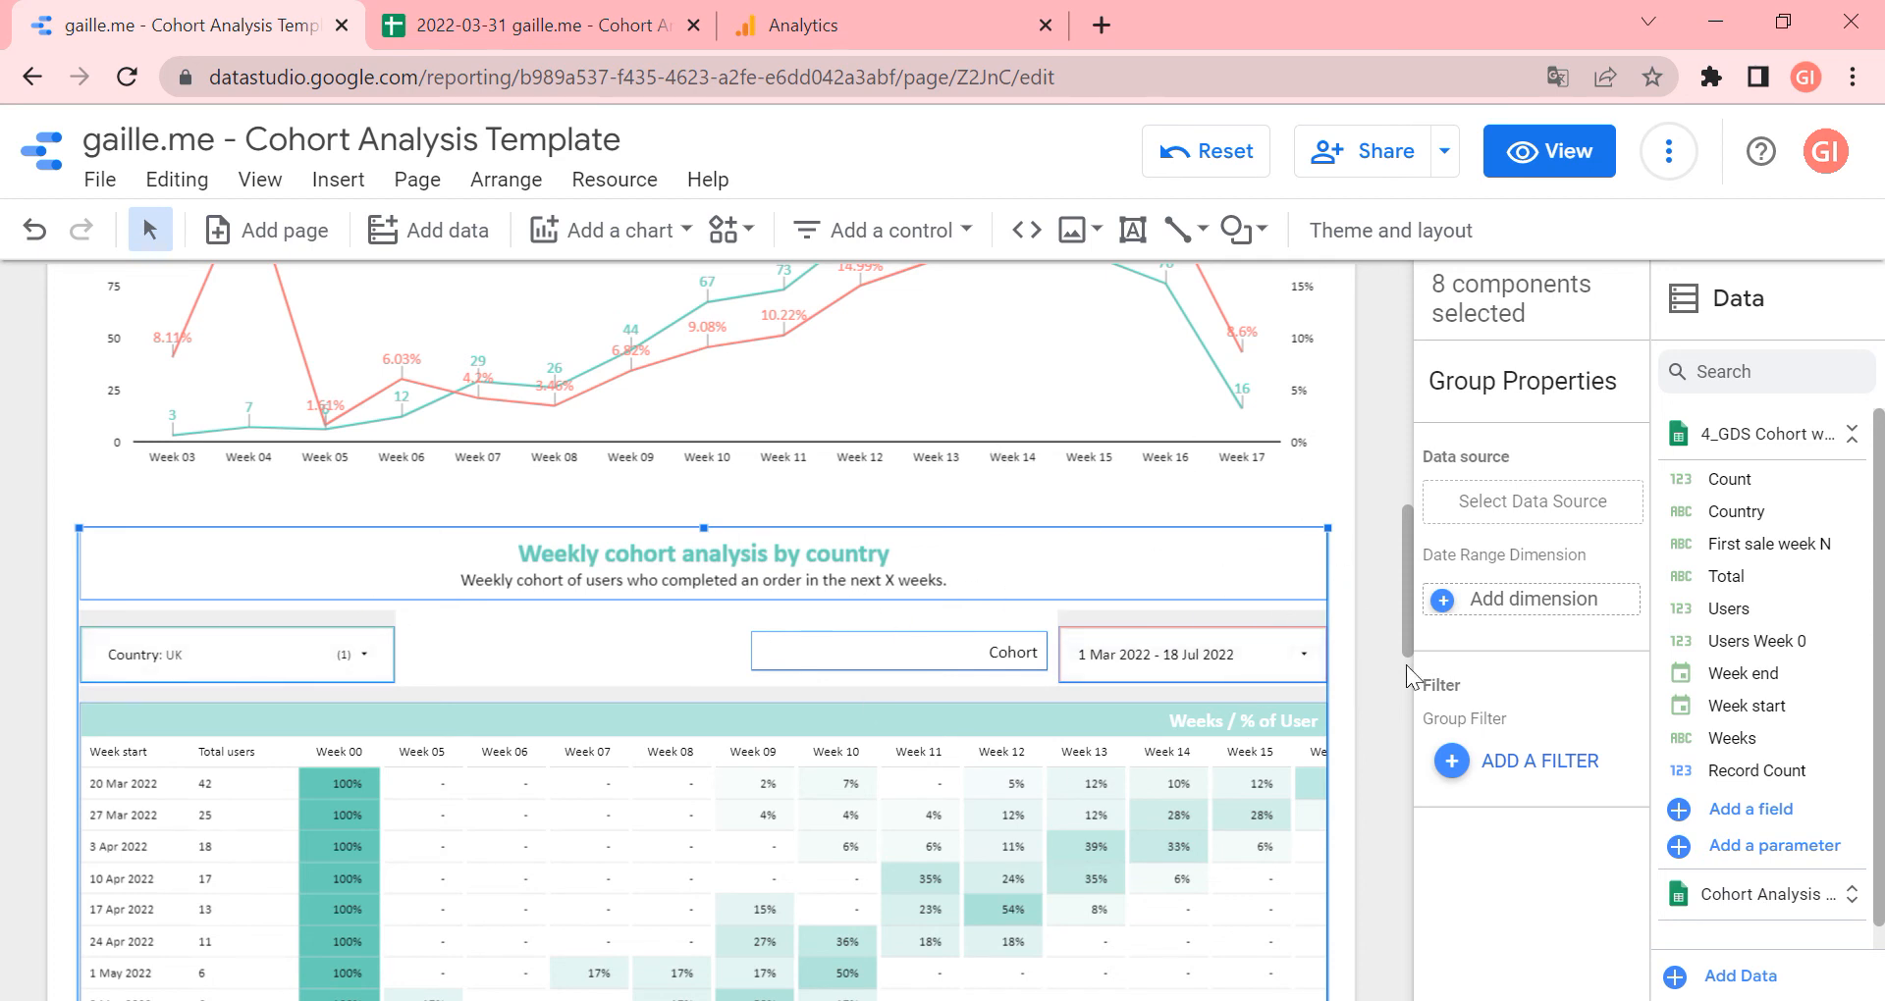
Open the report in view mode and set the all-countries cohort date range to Last 30 days
left_click(1561, 151)
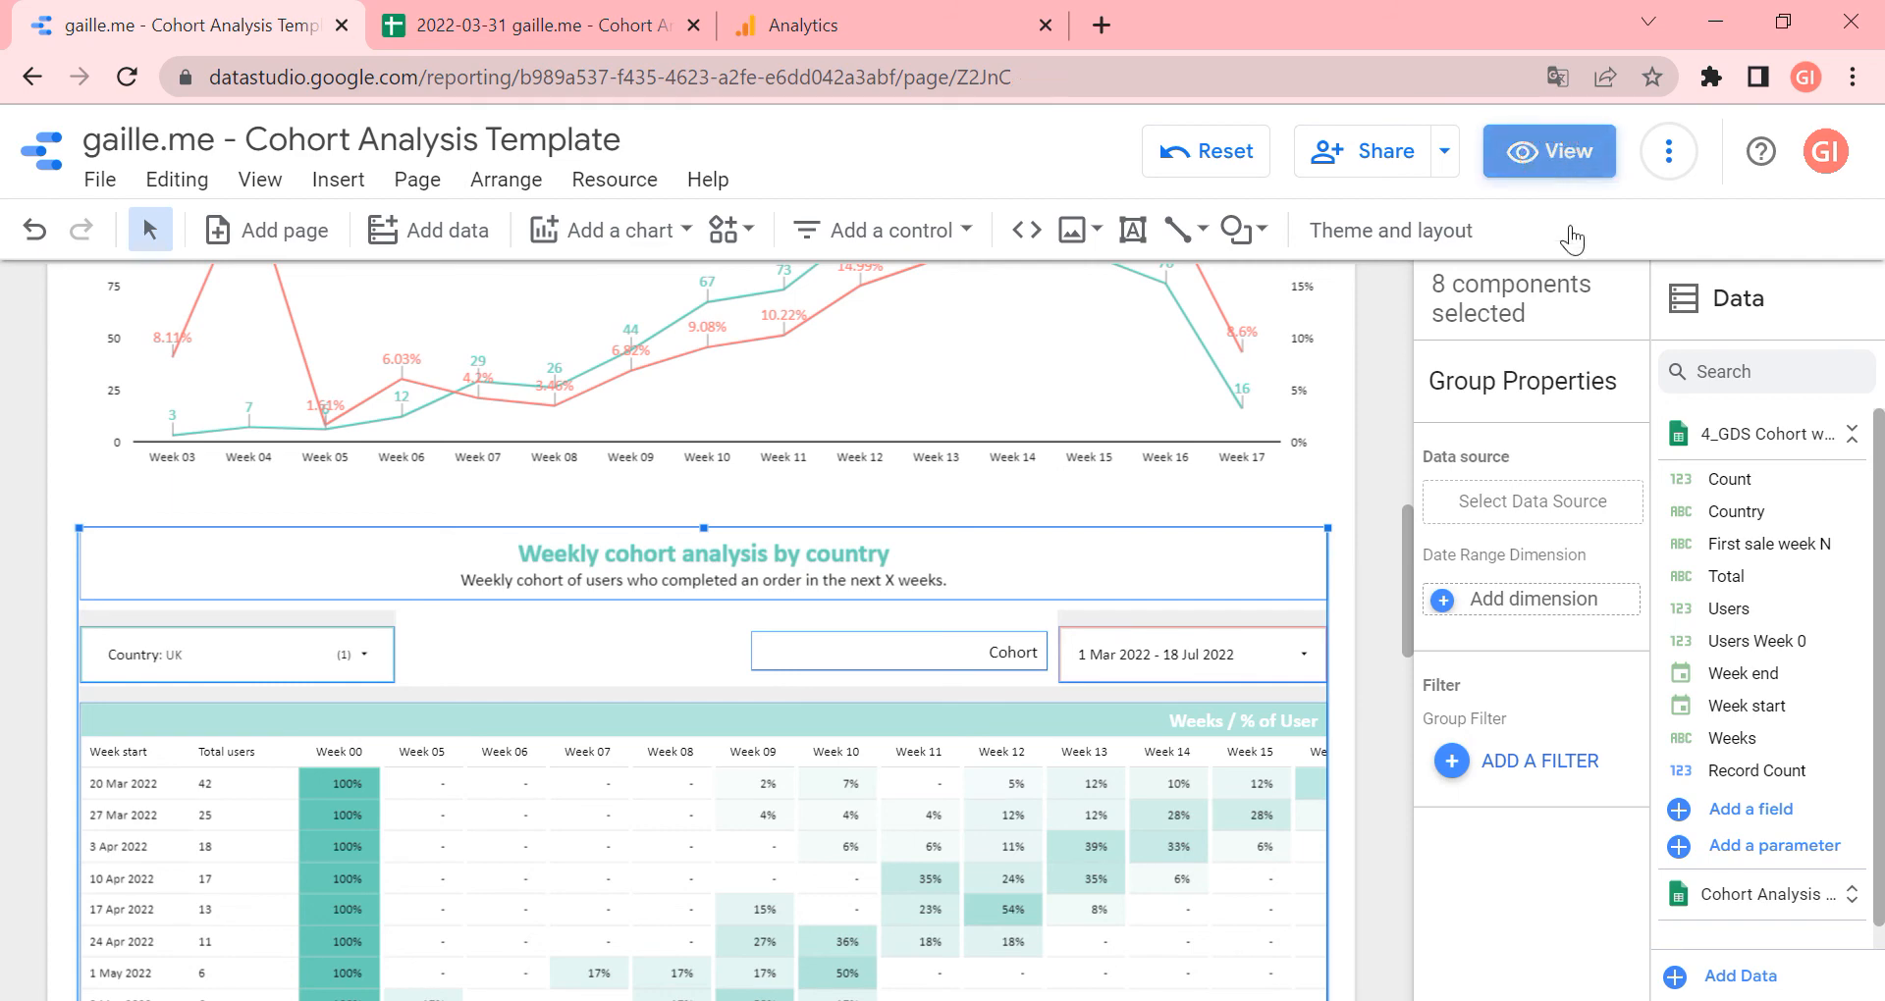
scroll(1708, 471, "up", 10)
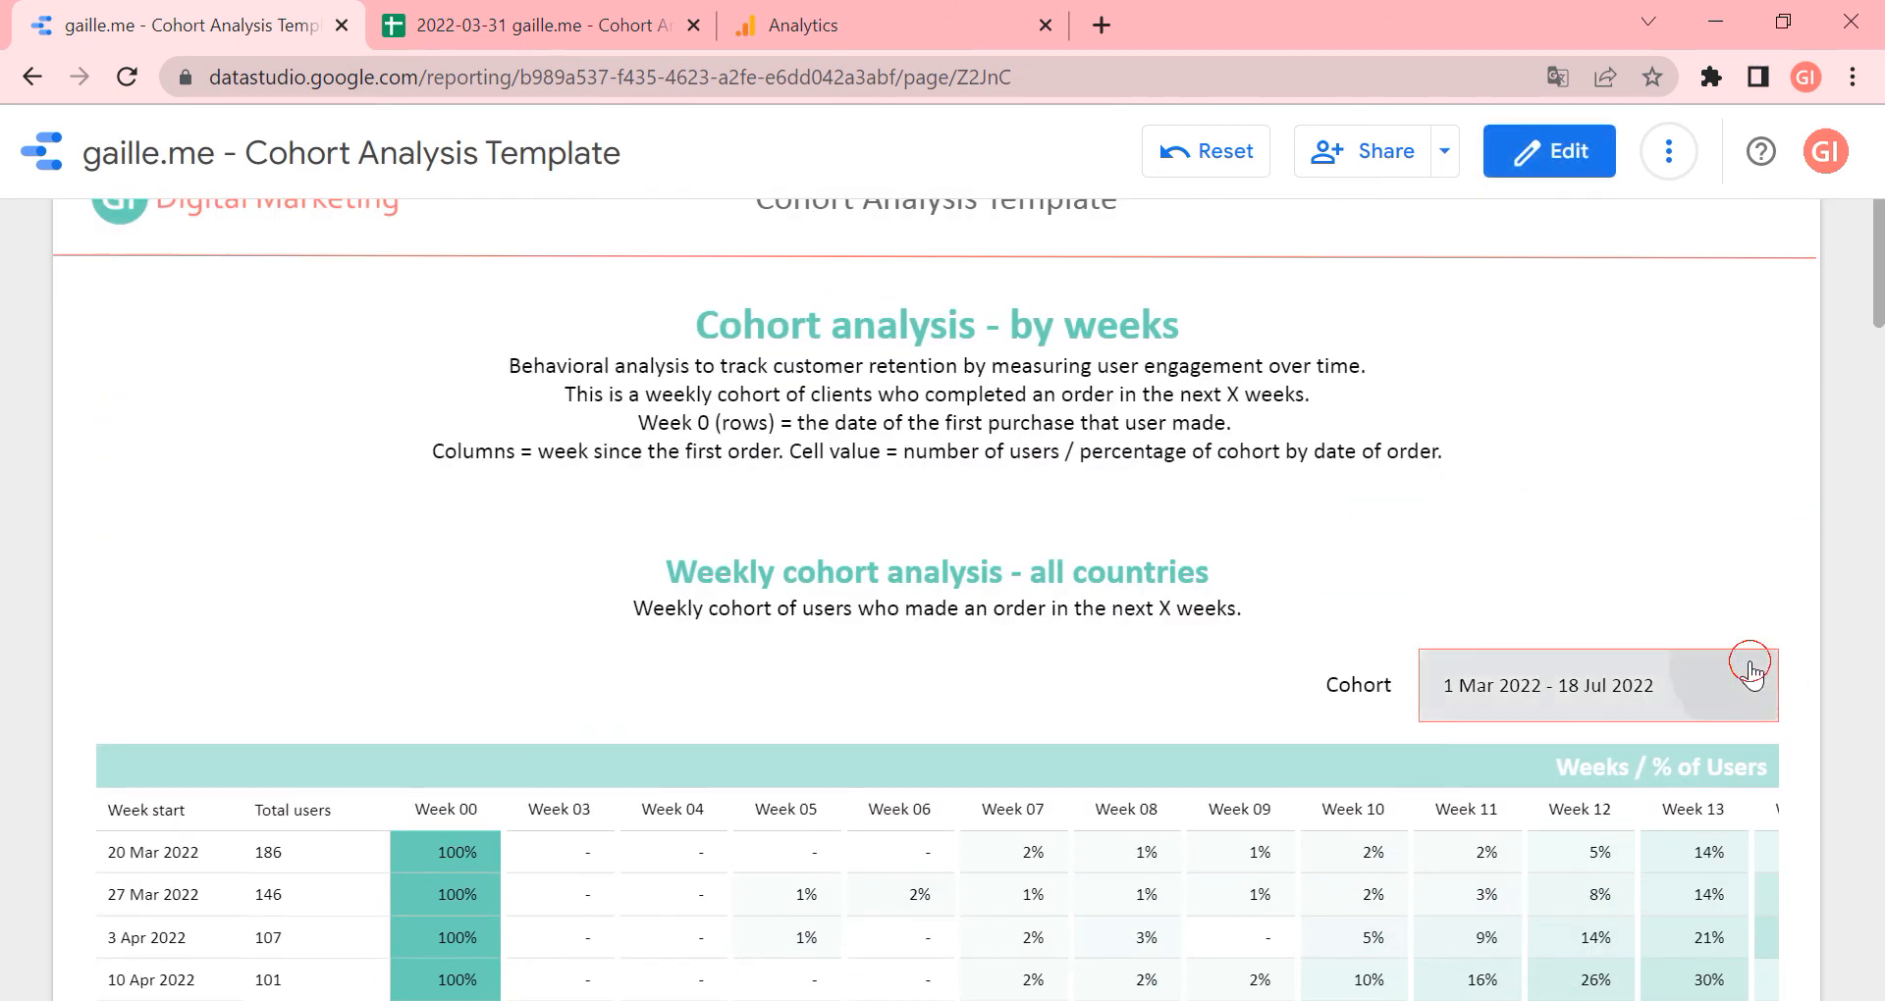
left_click(1748, 673)
left_click(1714, 505)
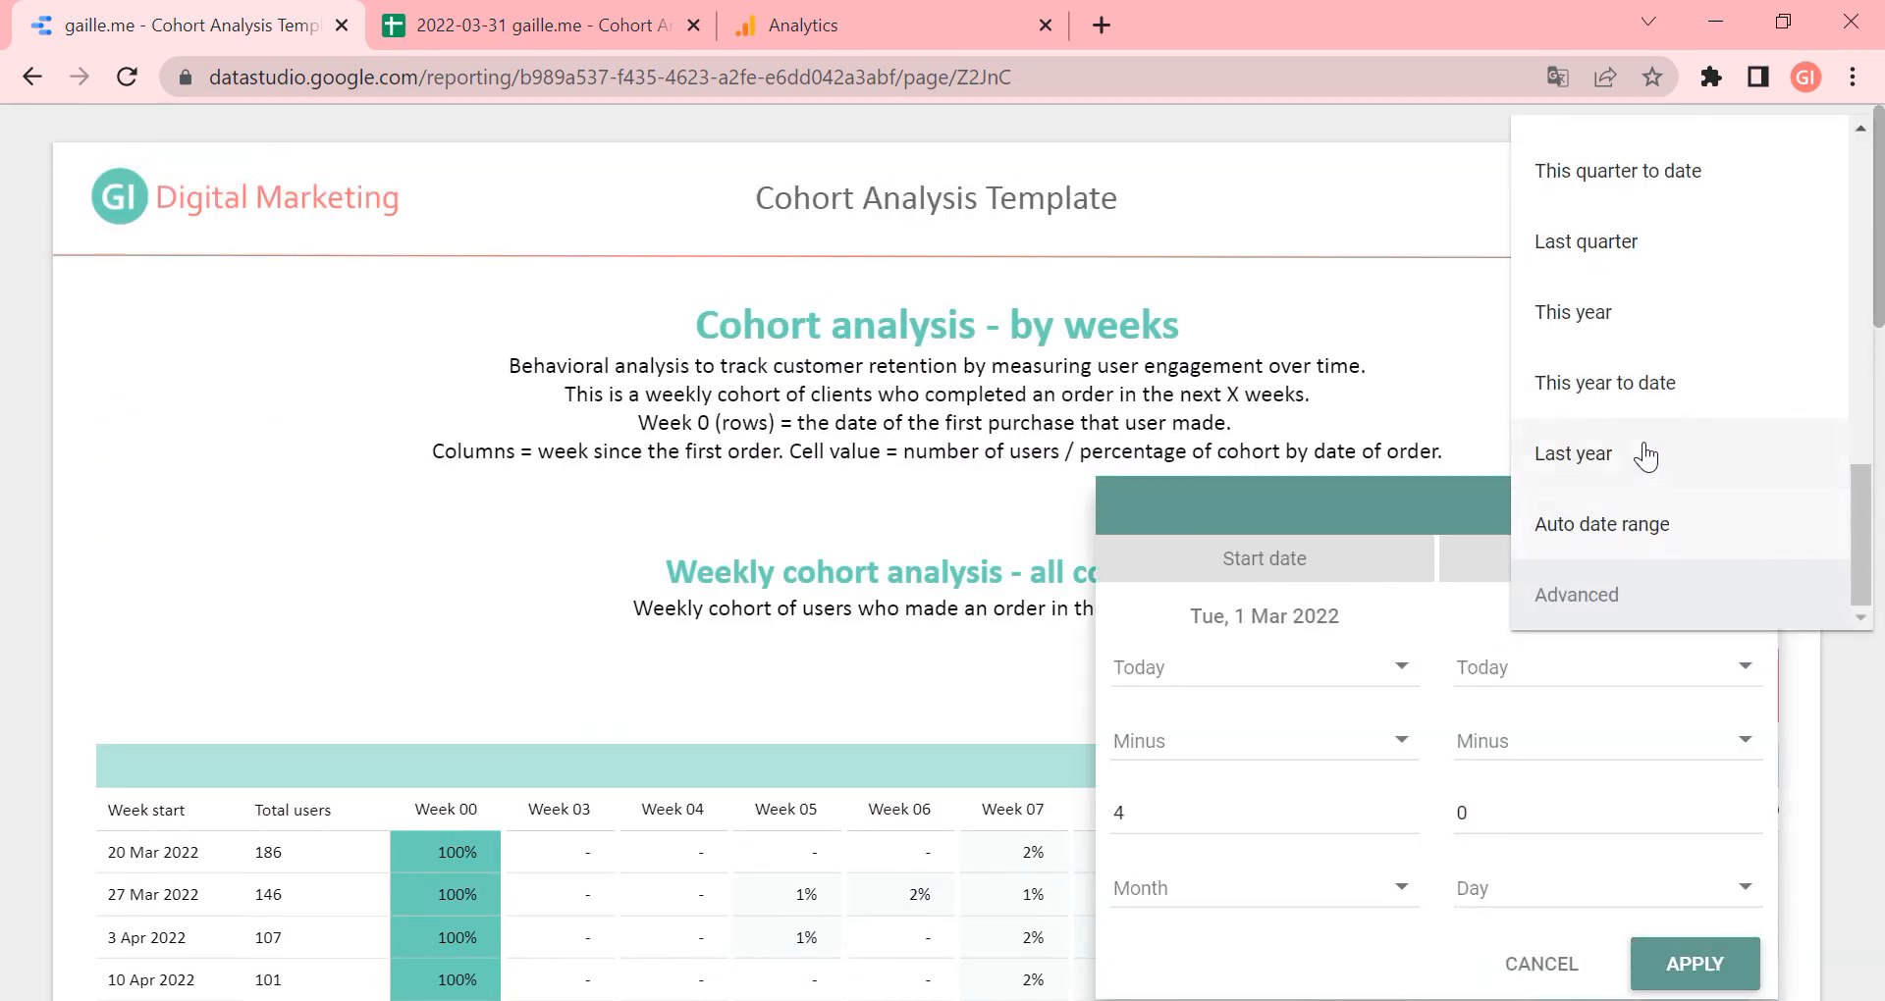
scroll(1630, 304, "up", 10)
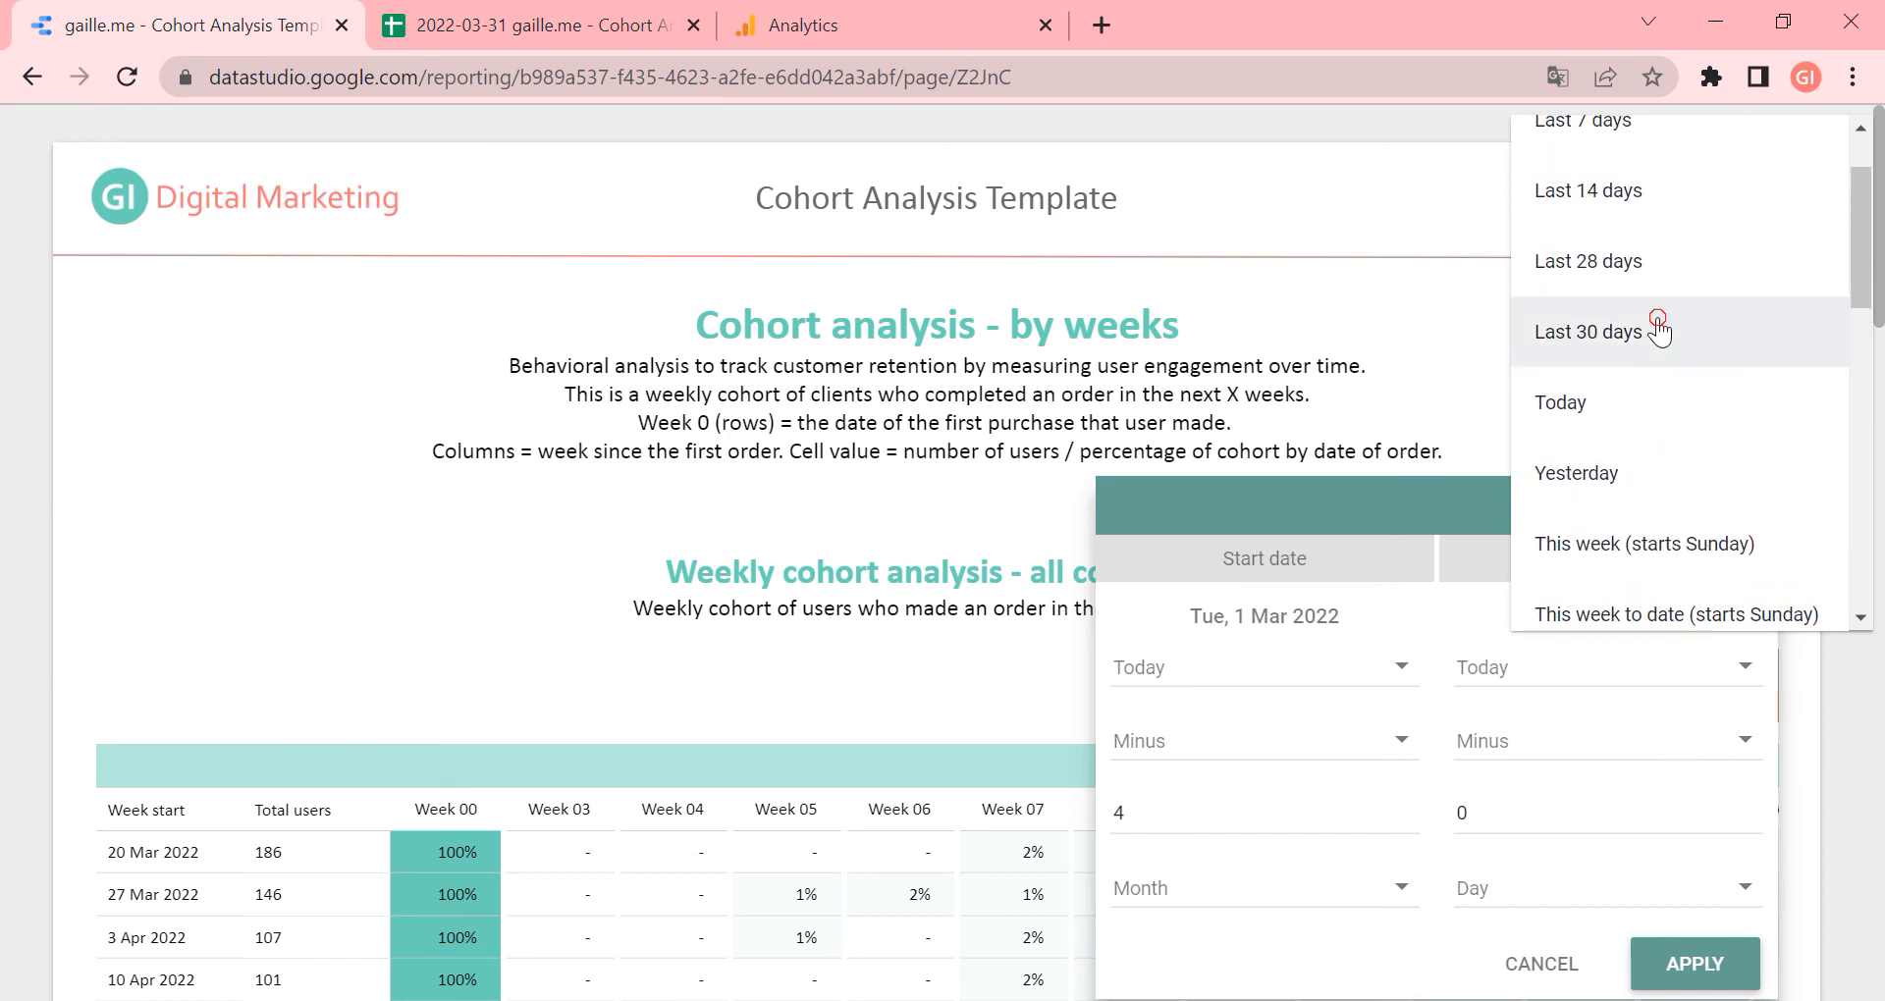
left_click(1659, 332)
left_click(1713, 967)
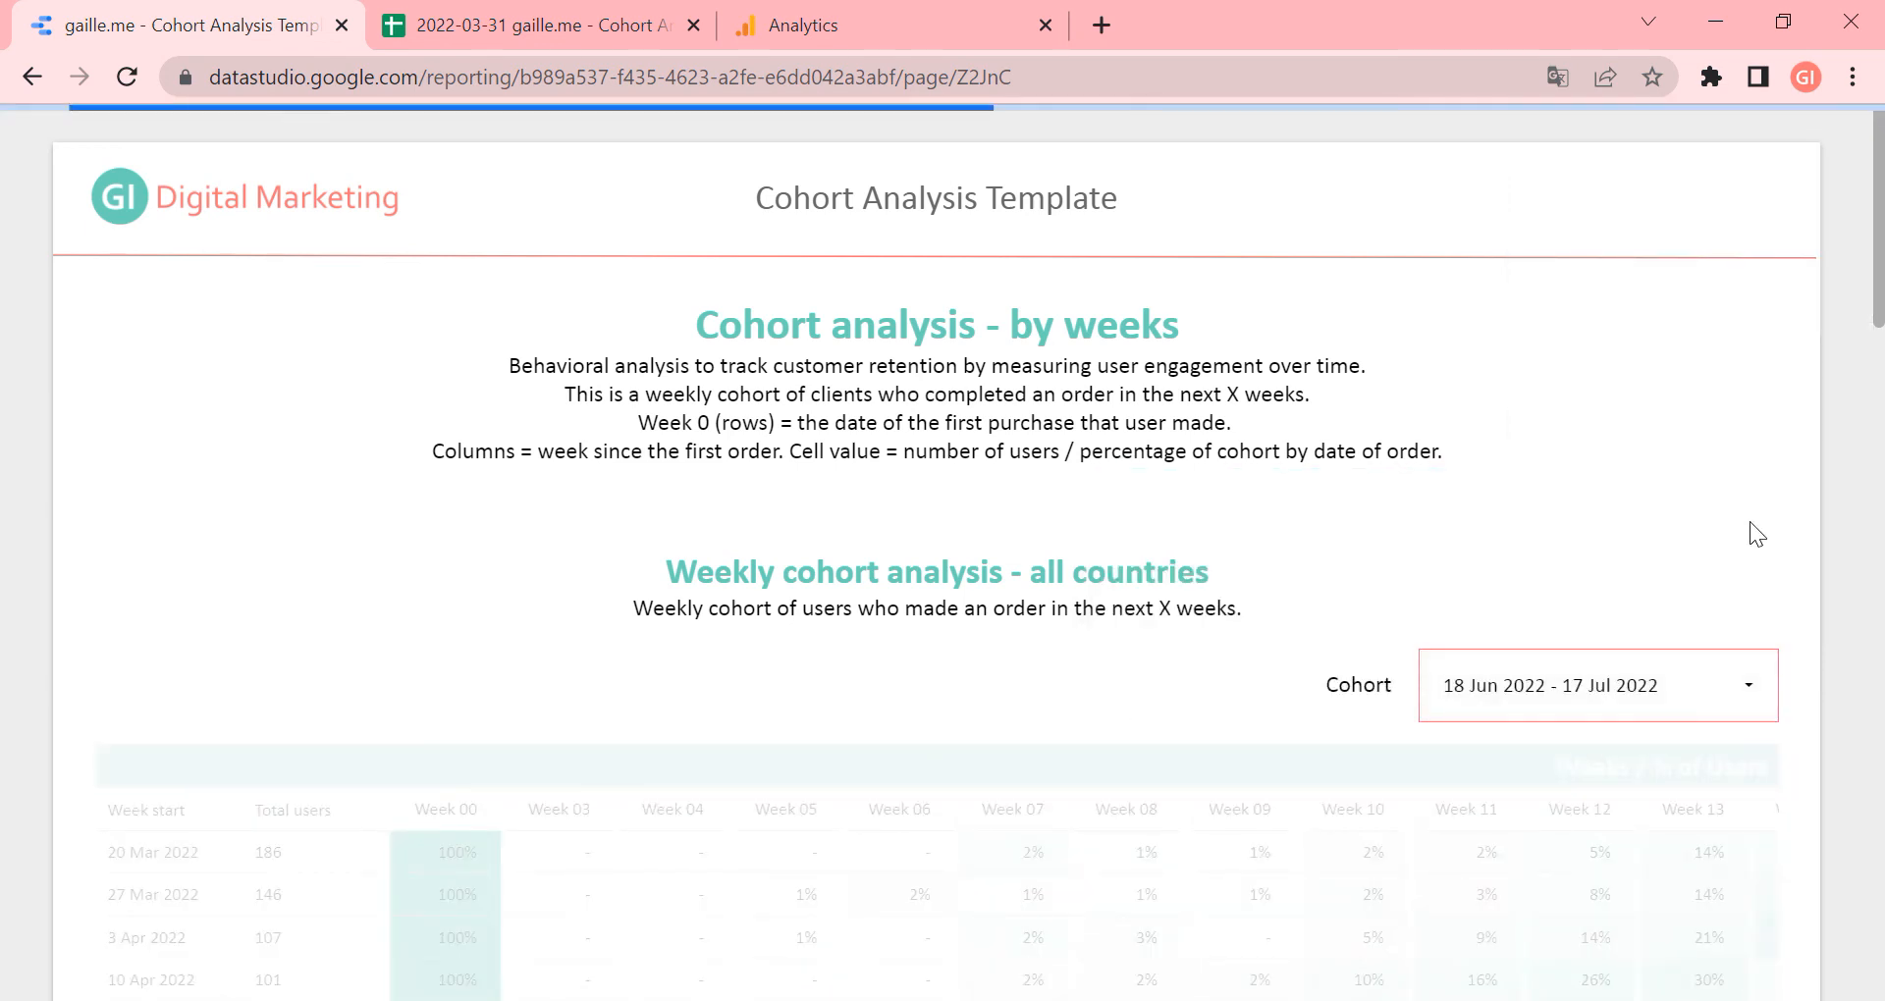
scroll(1669, 530, "down", 4)
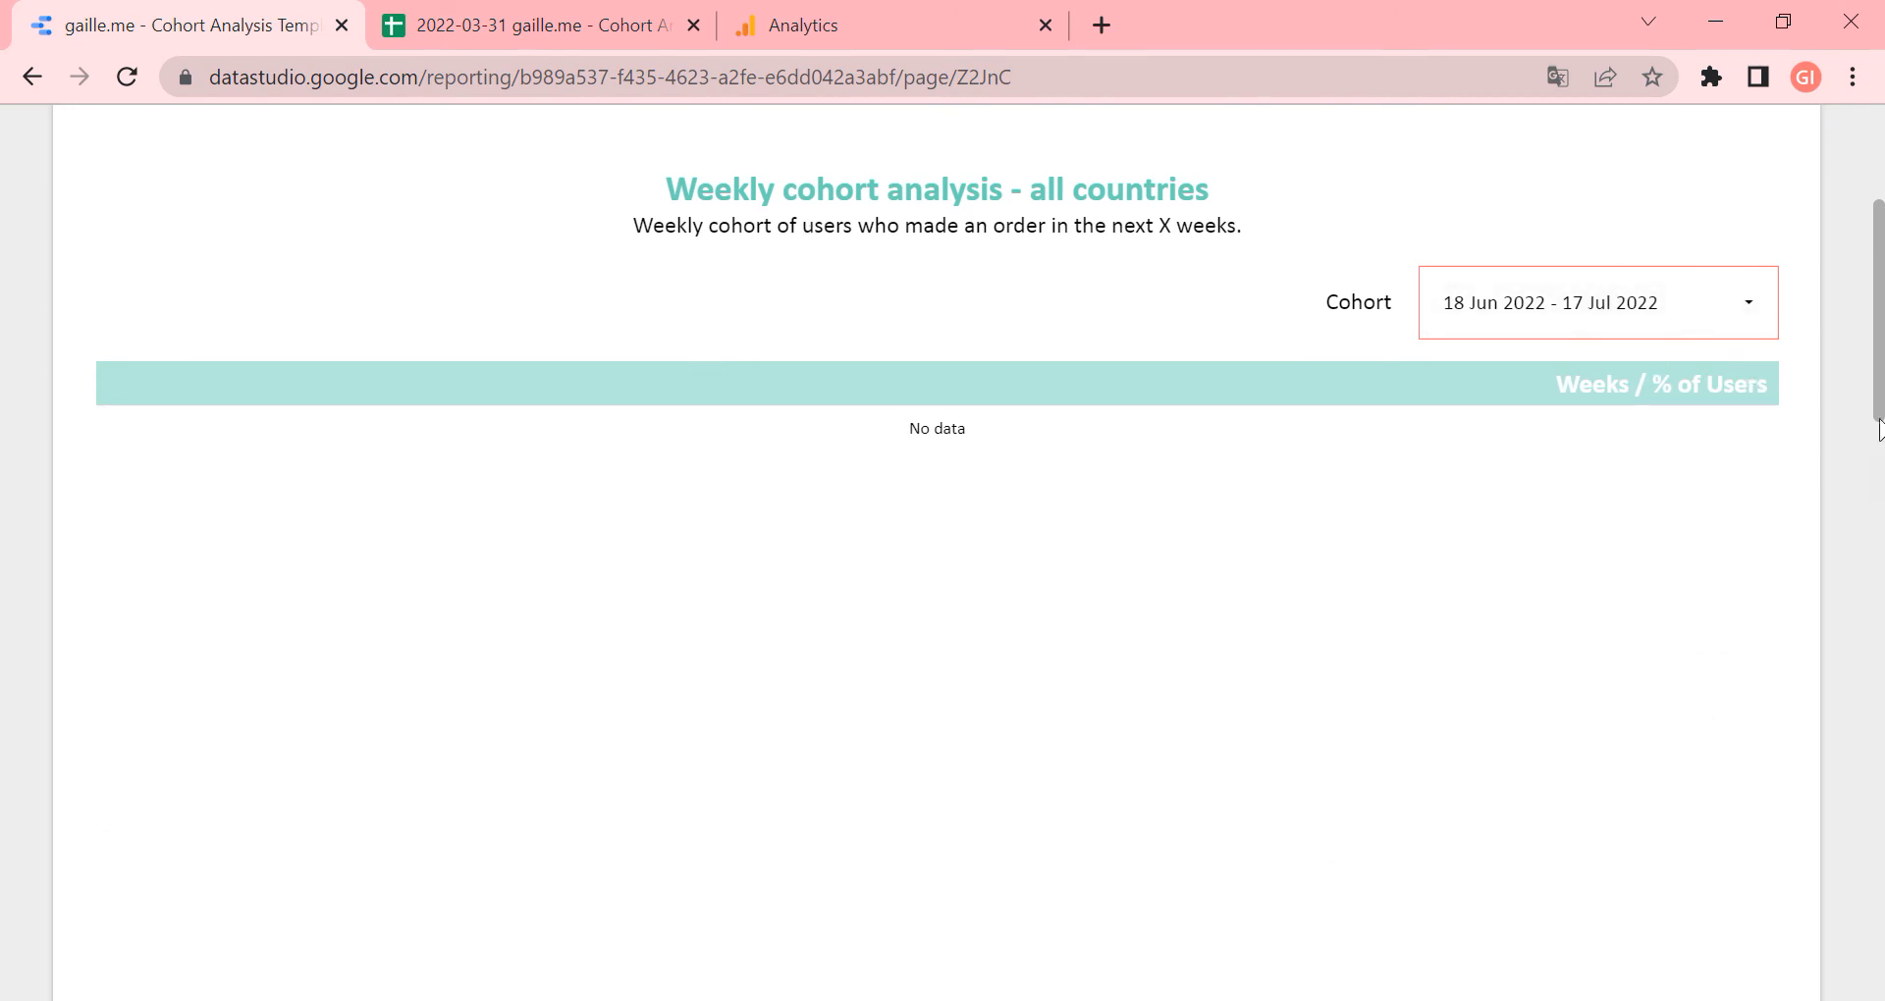
Set the all-countries cohort date range to This year to date and look over the refreshed table
left_click_drag(1880, 419, 1881, 665)
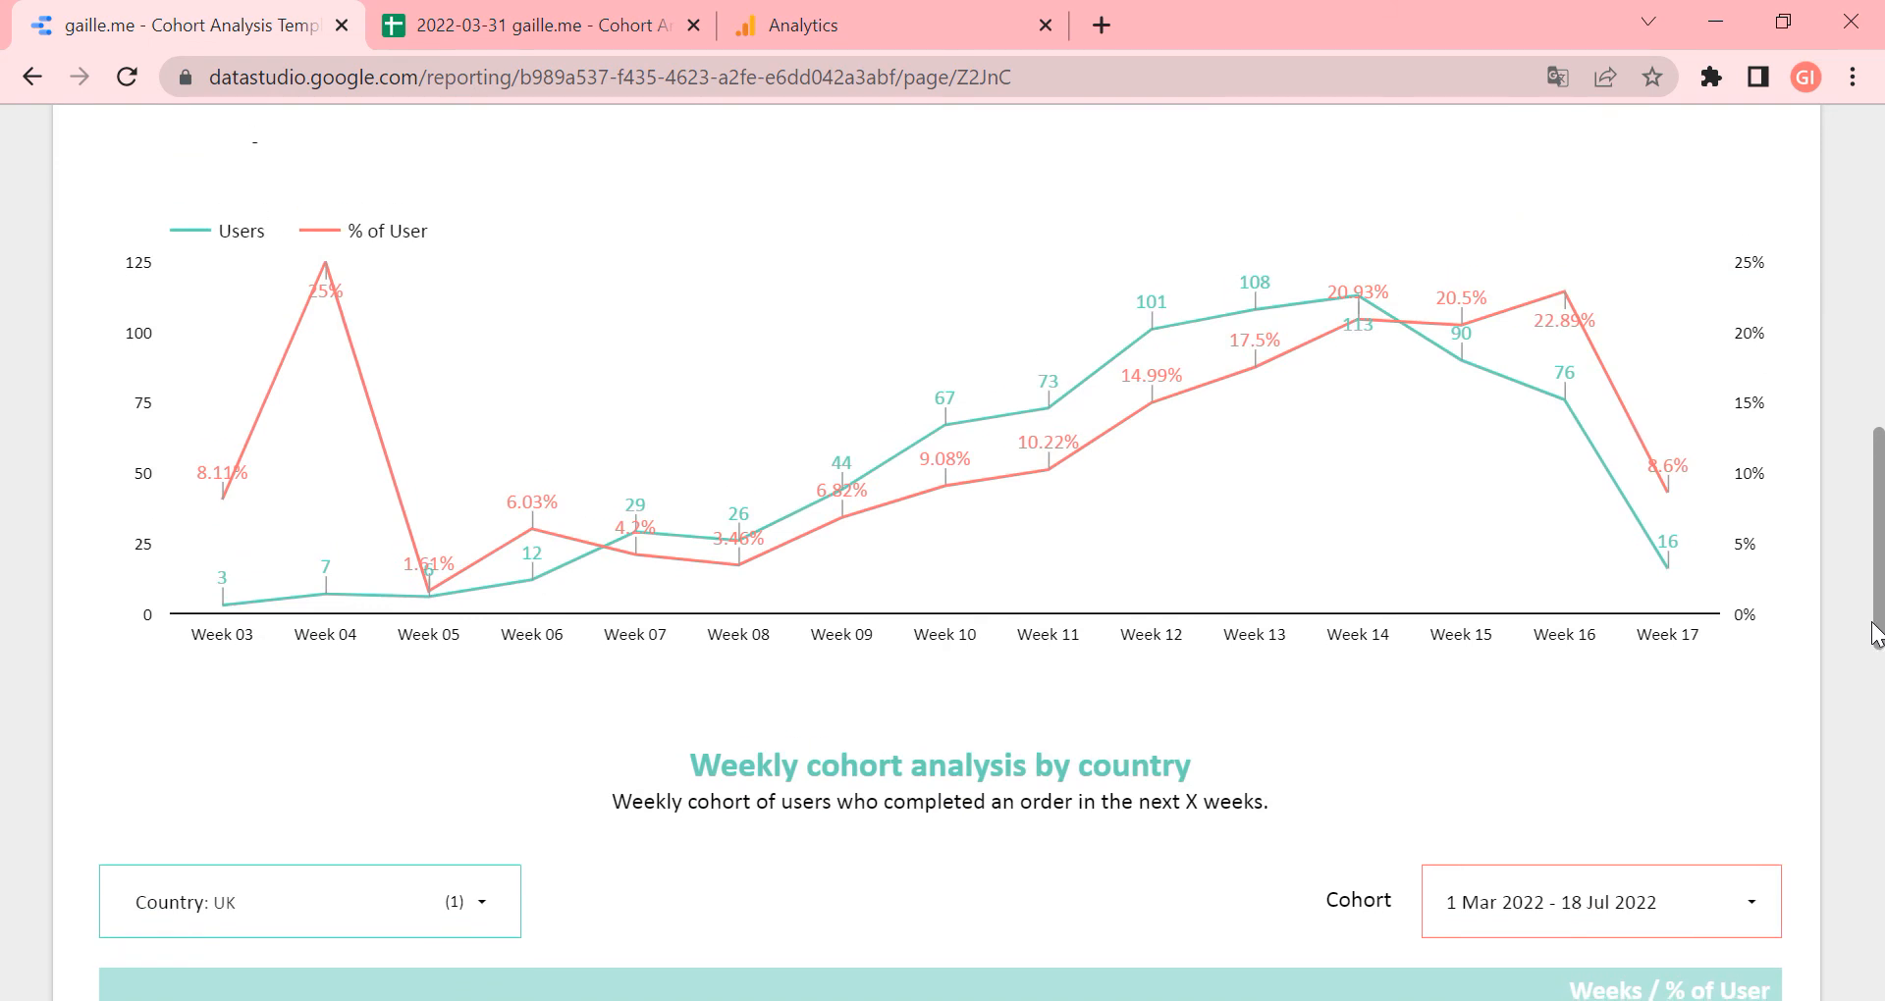
left_click_drag(1881, 648, 1881, 782)
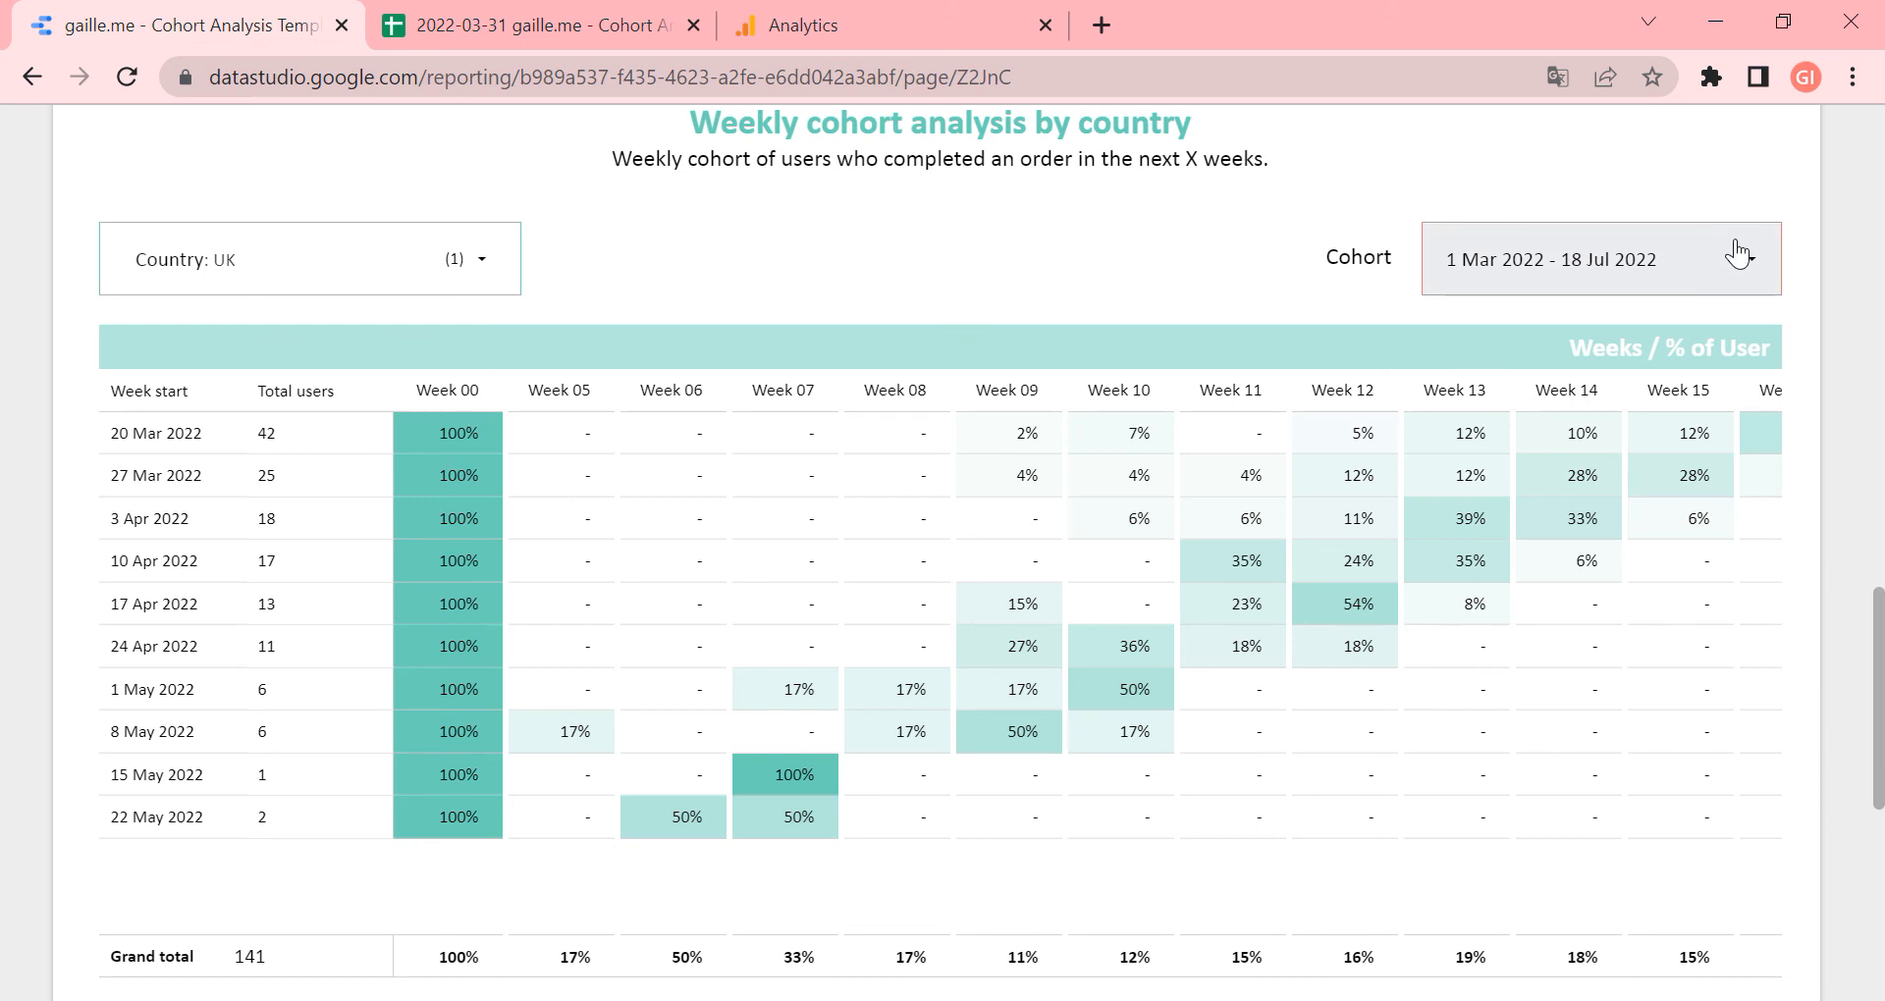
scroll(1754, 221, "up", 10)
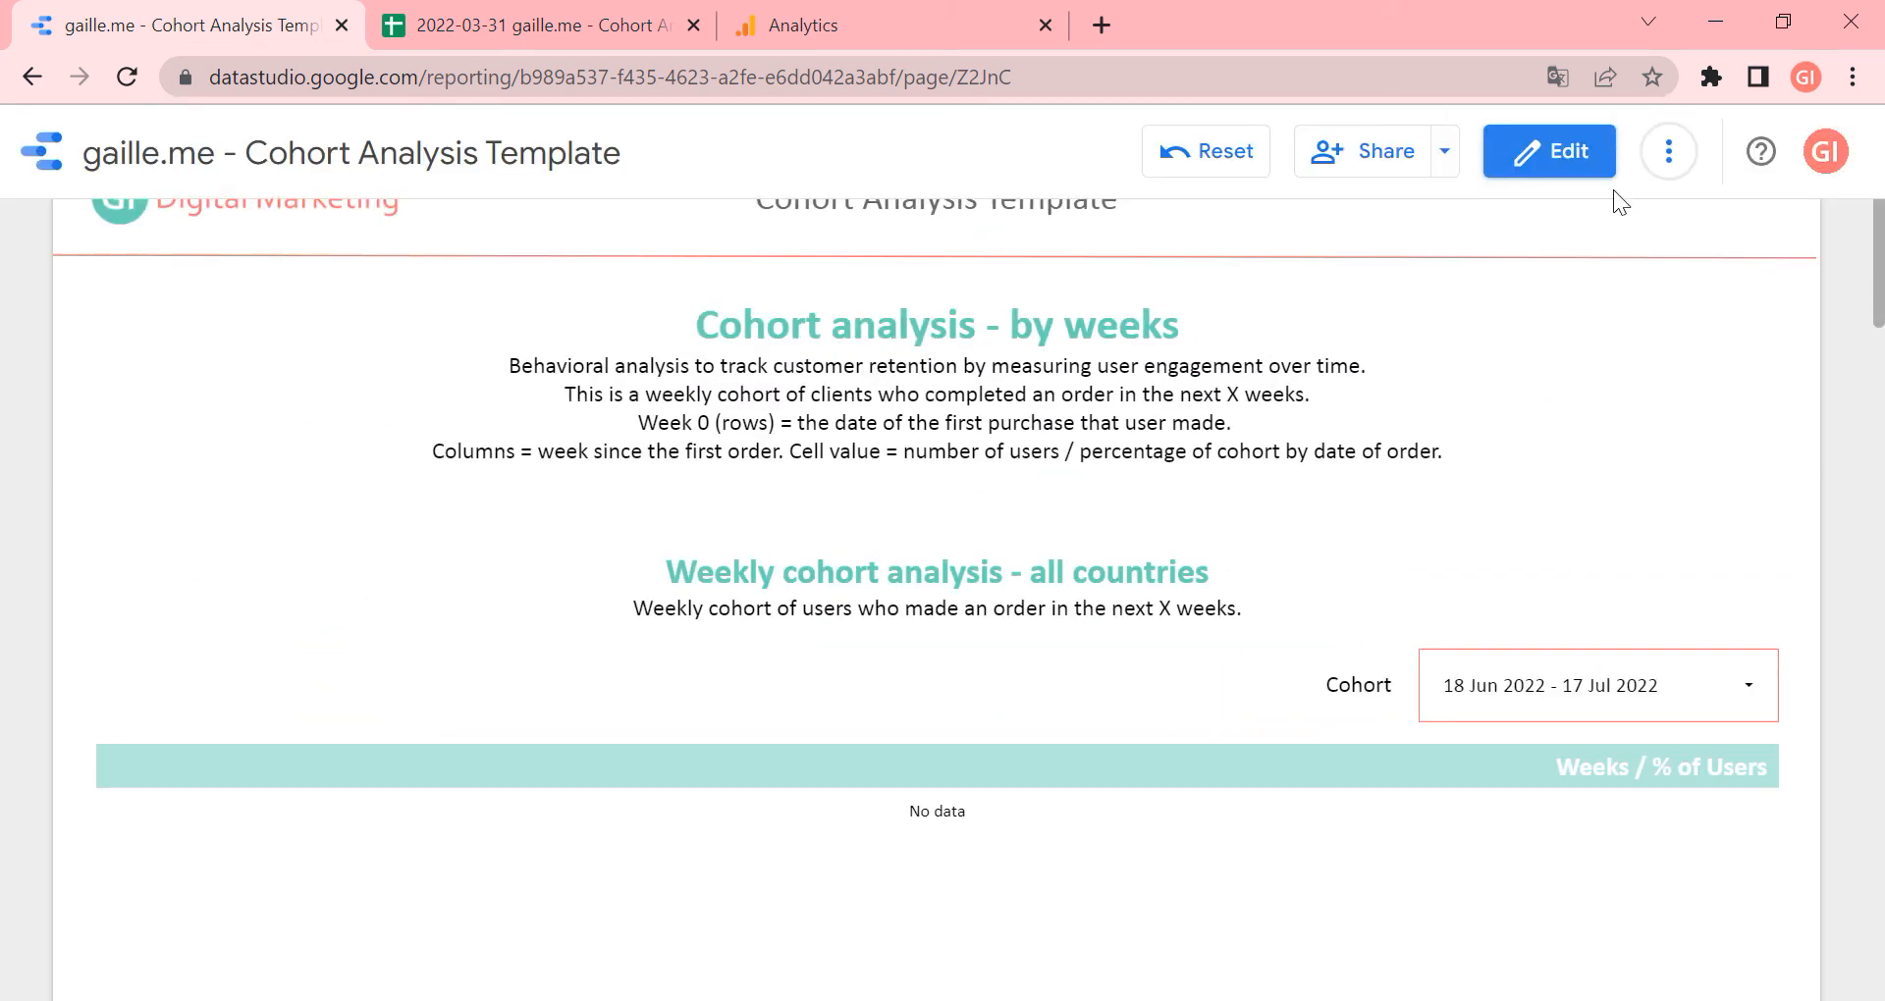
left_click(1701, 720)
left_click(1700, 495)
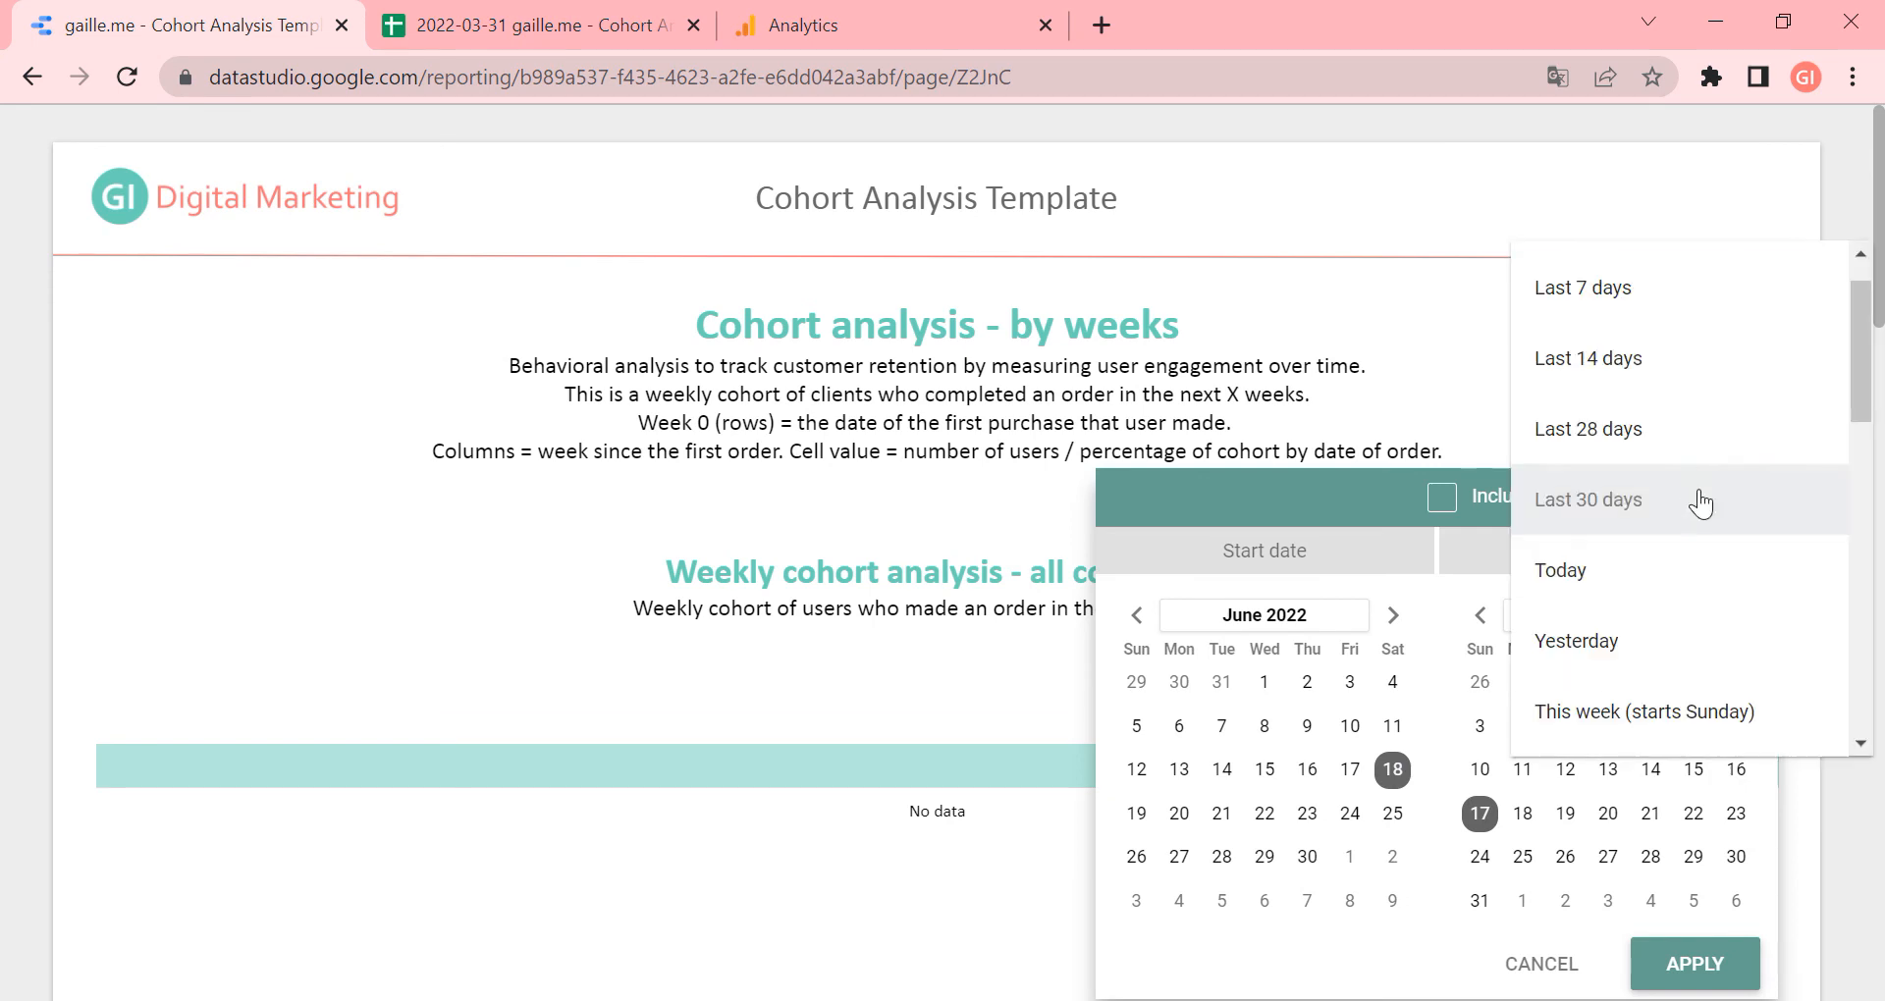
scroll(1685, 618, "down", 5)
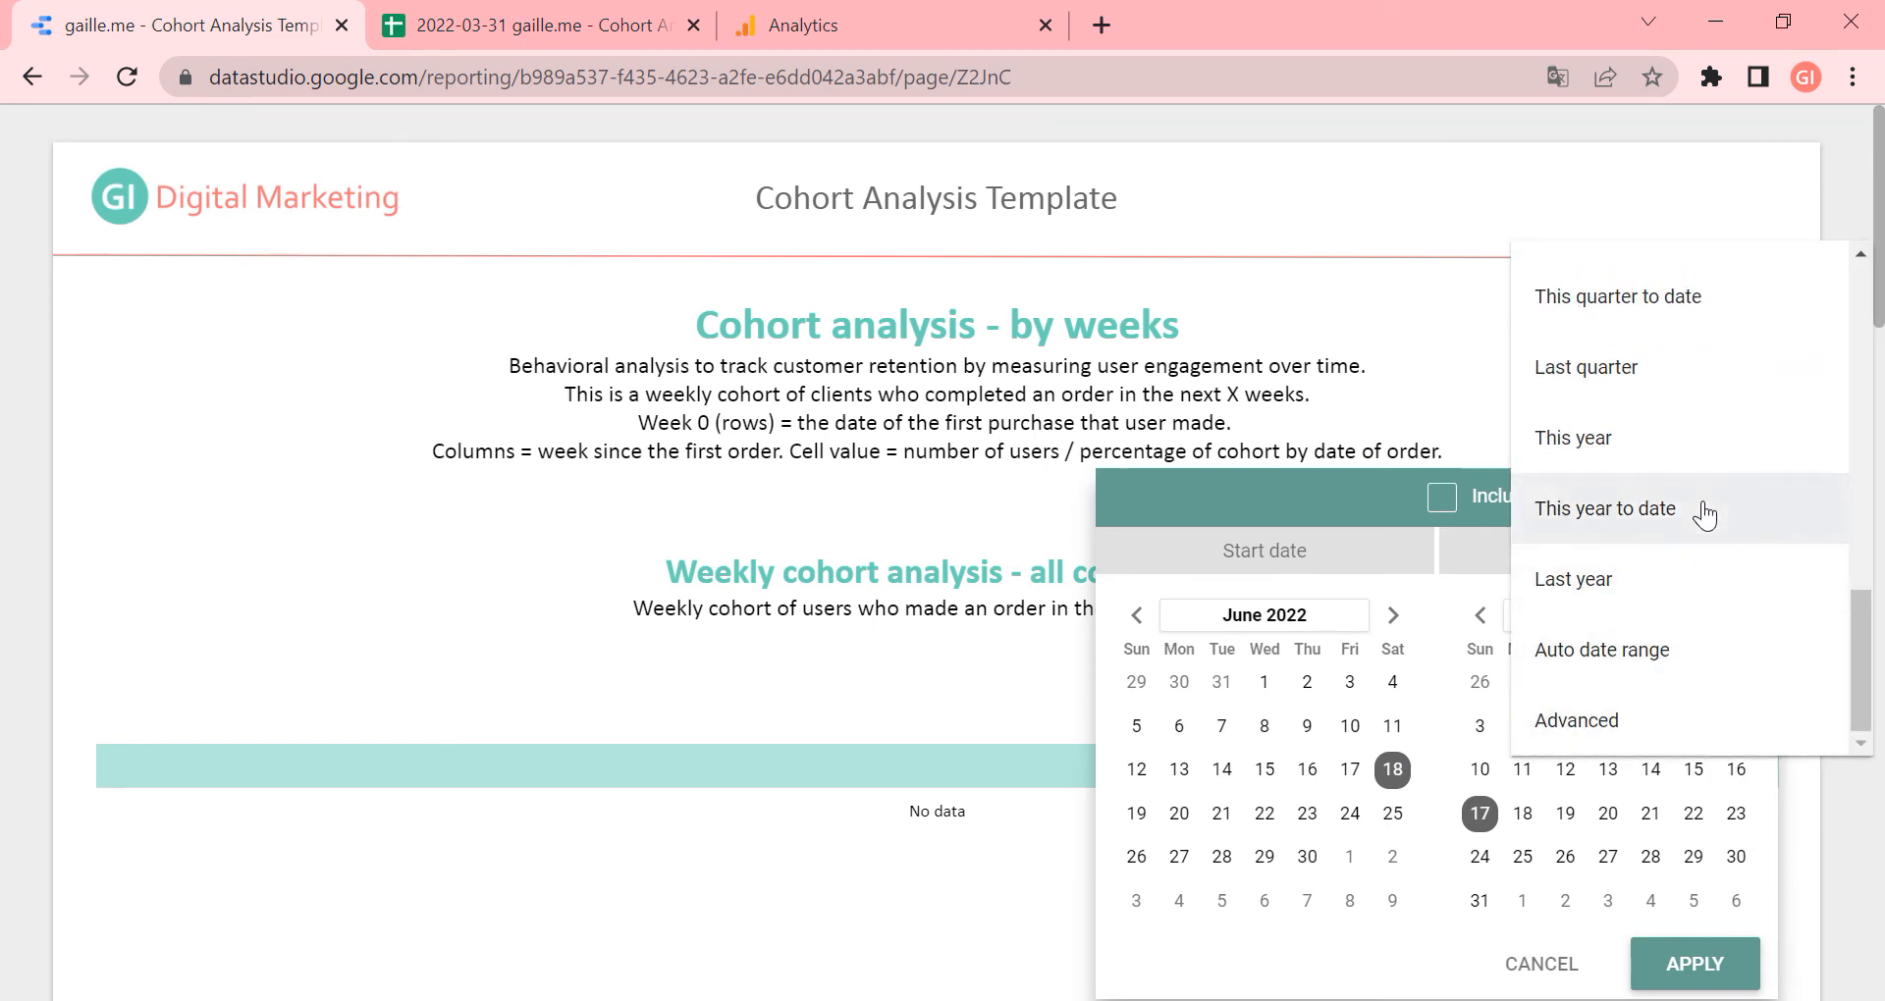
left_click(1662, 511)
left_click(1730, 970)
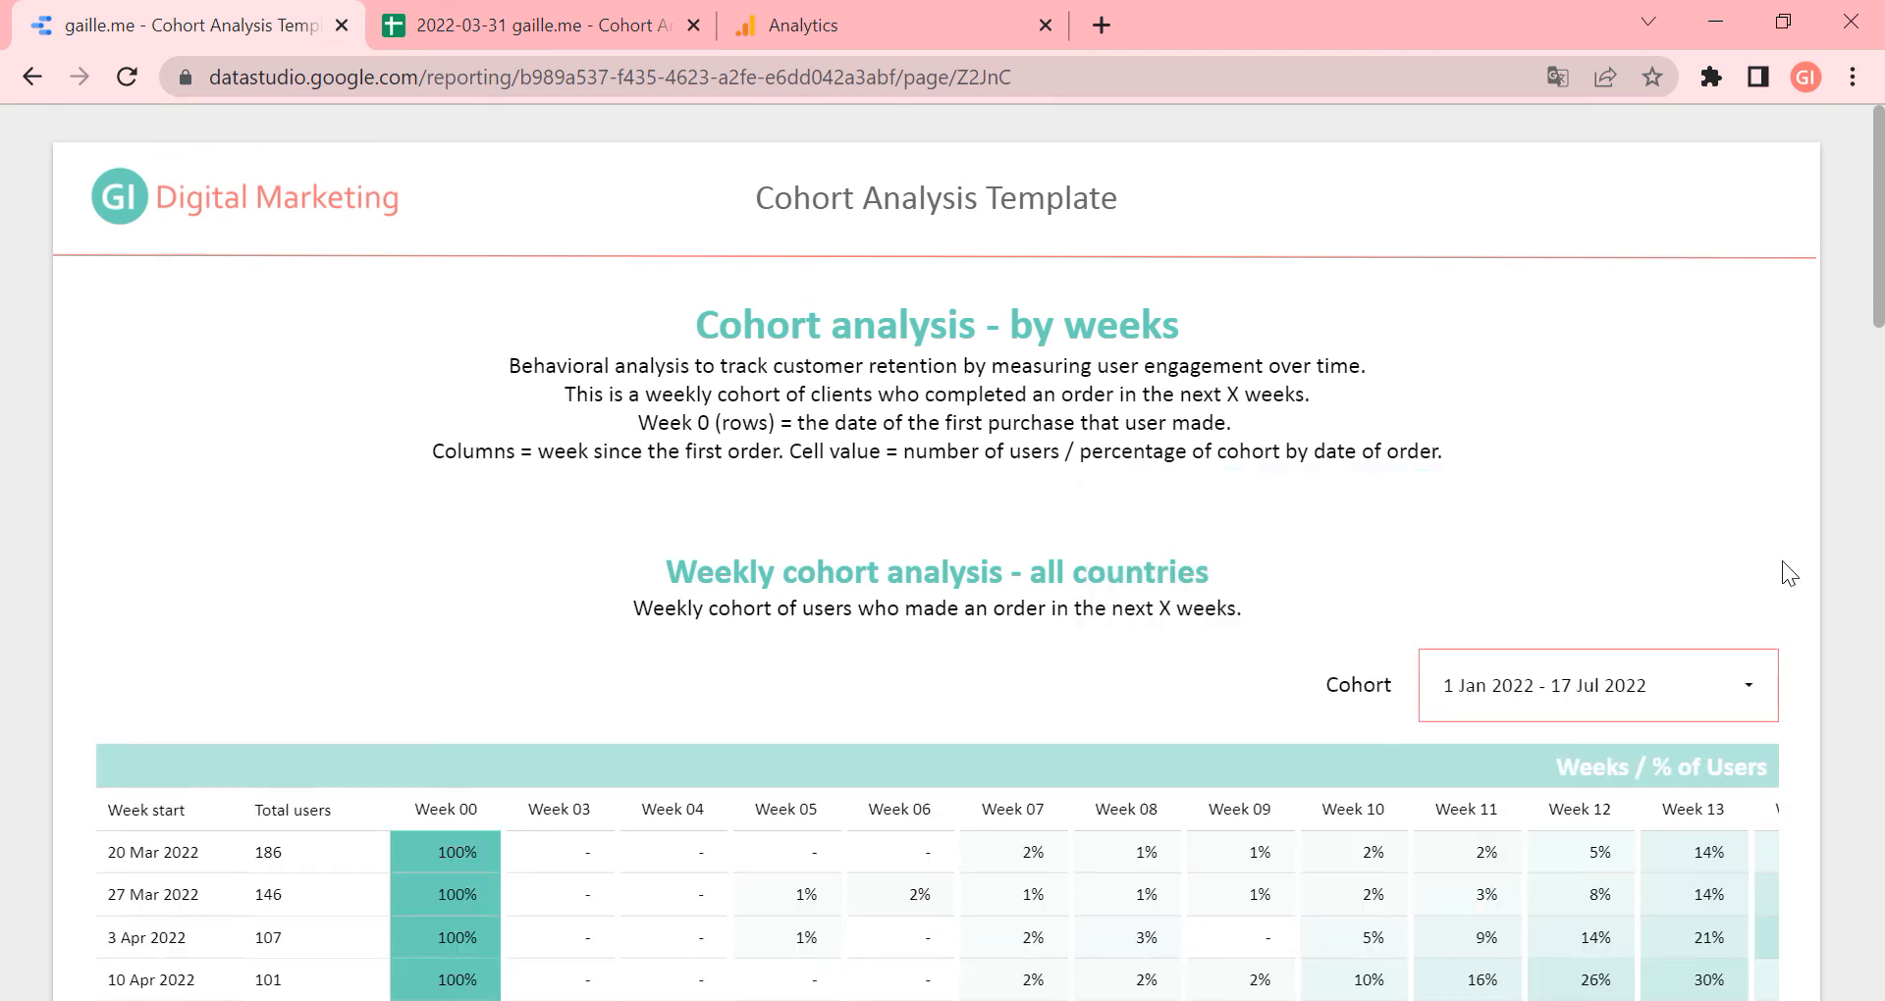
scroll(1782, 561, "down", 7)
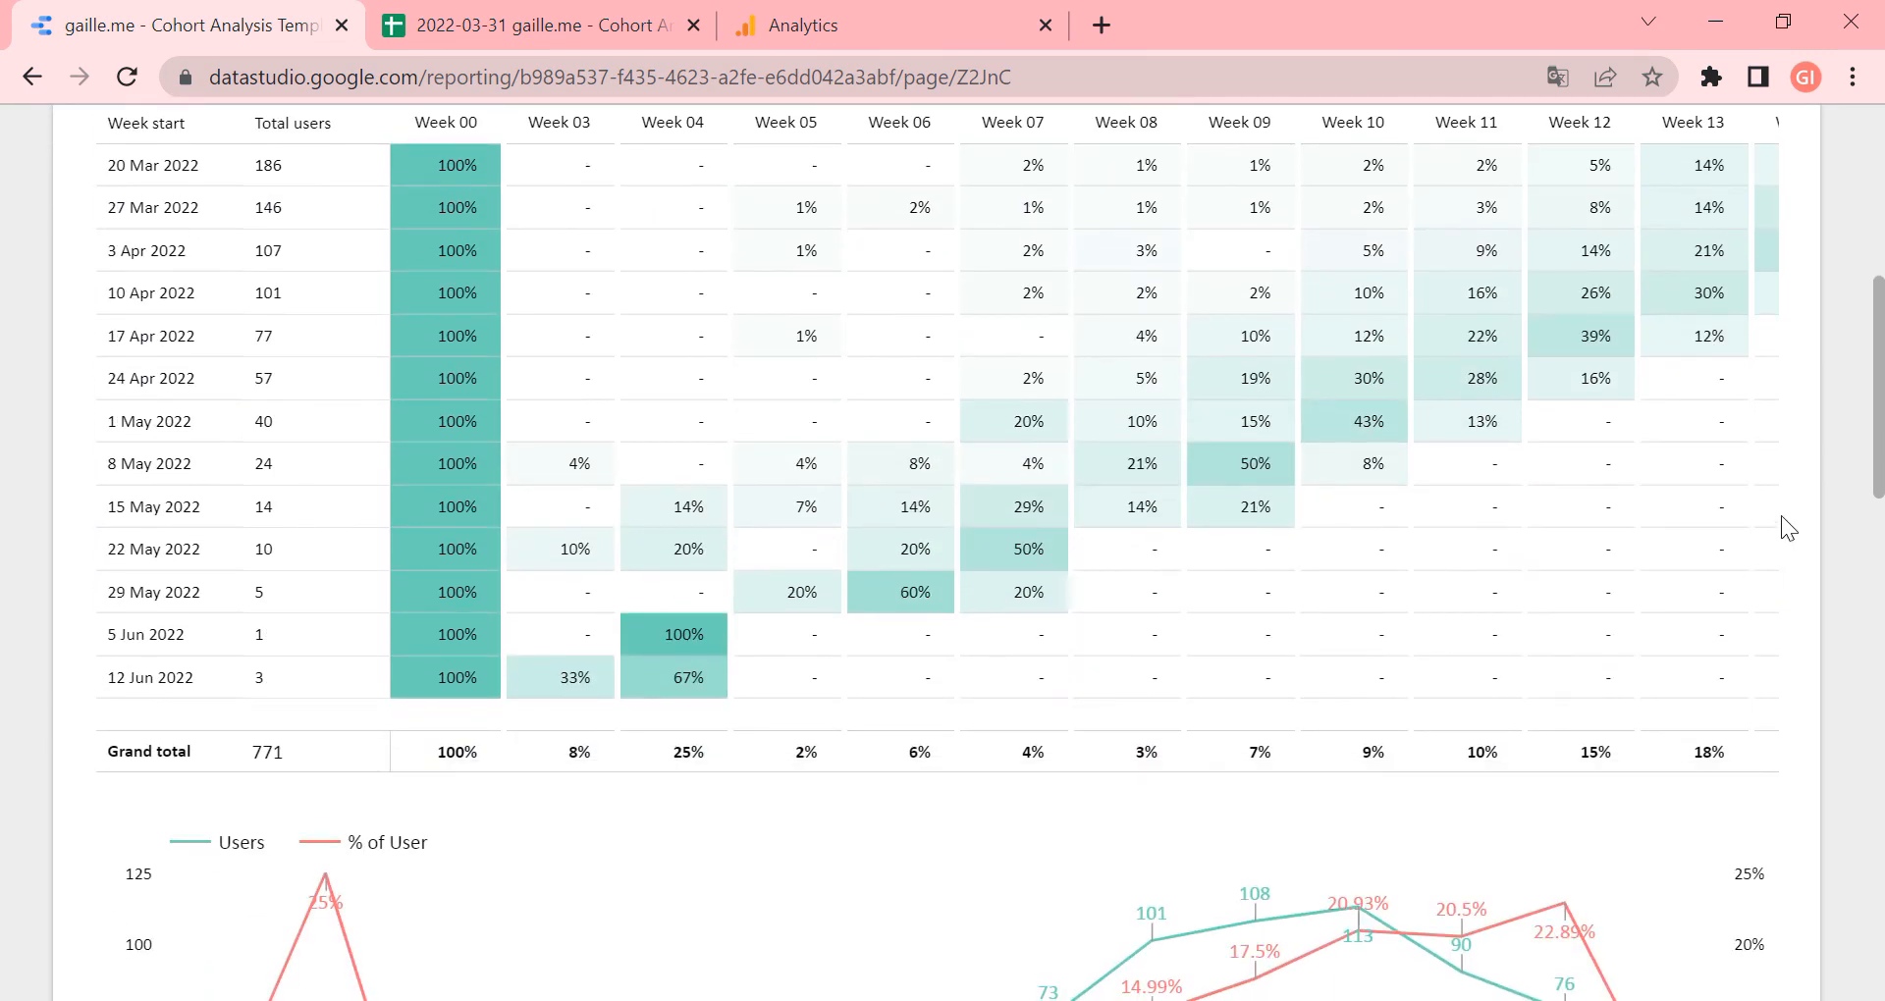
scroll(1781, 518, "up", 7)
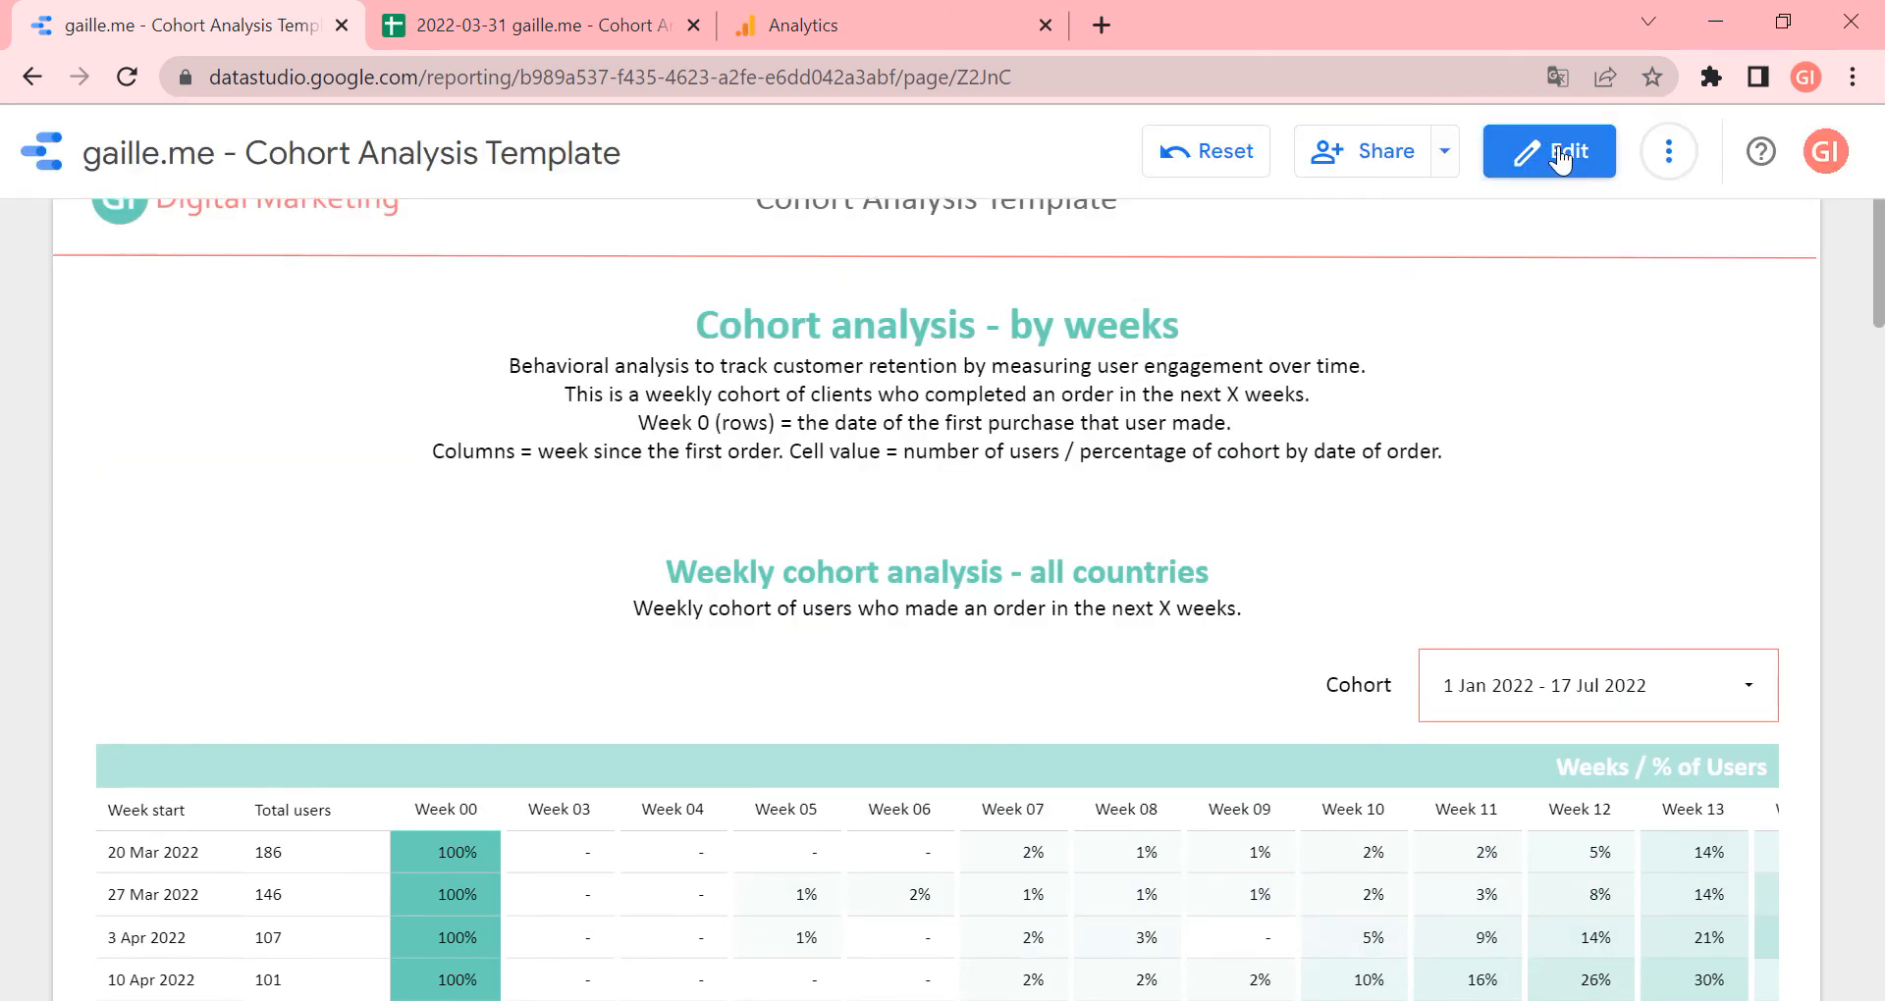
Open the report in edit mode, select the all-countries cohort table, and check its chart type
left_click(1565, 149)
scroll(409, 467, "down", 5)
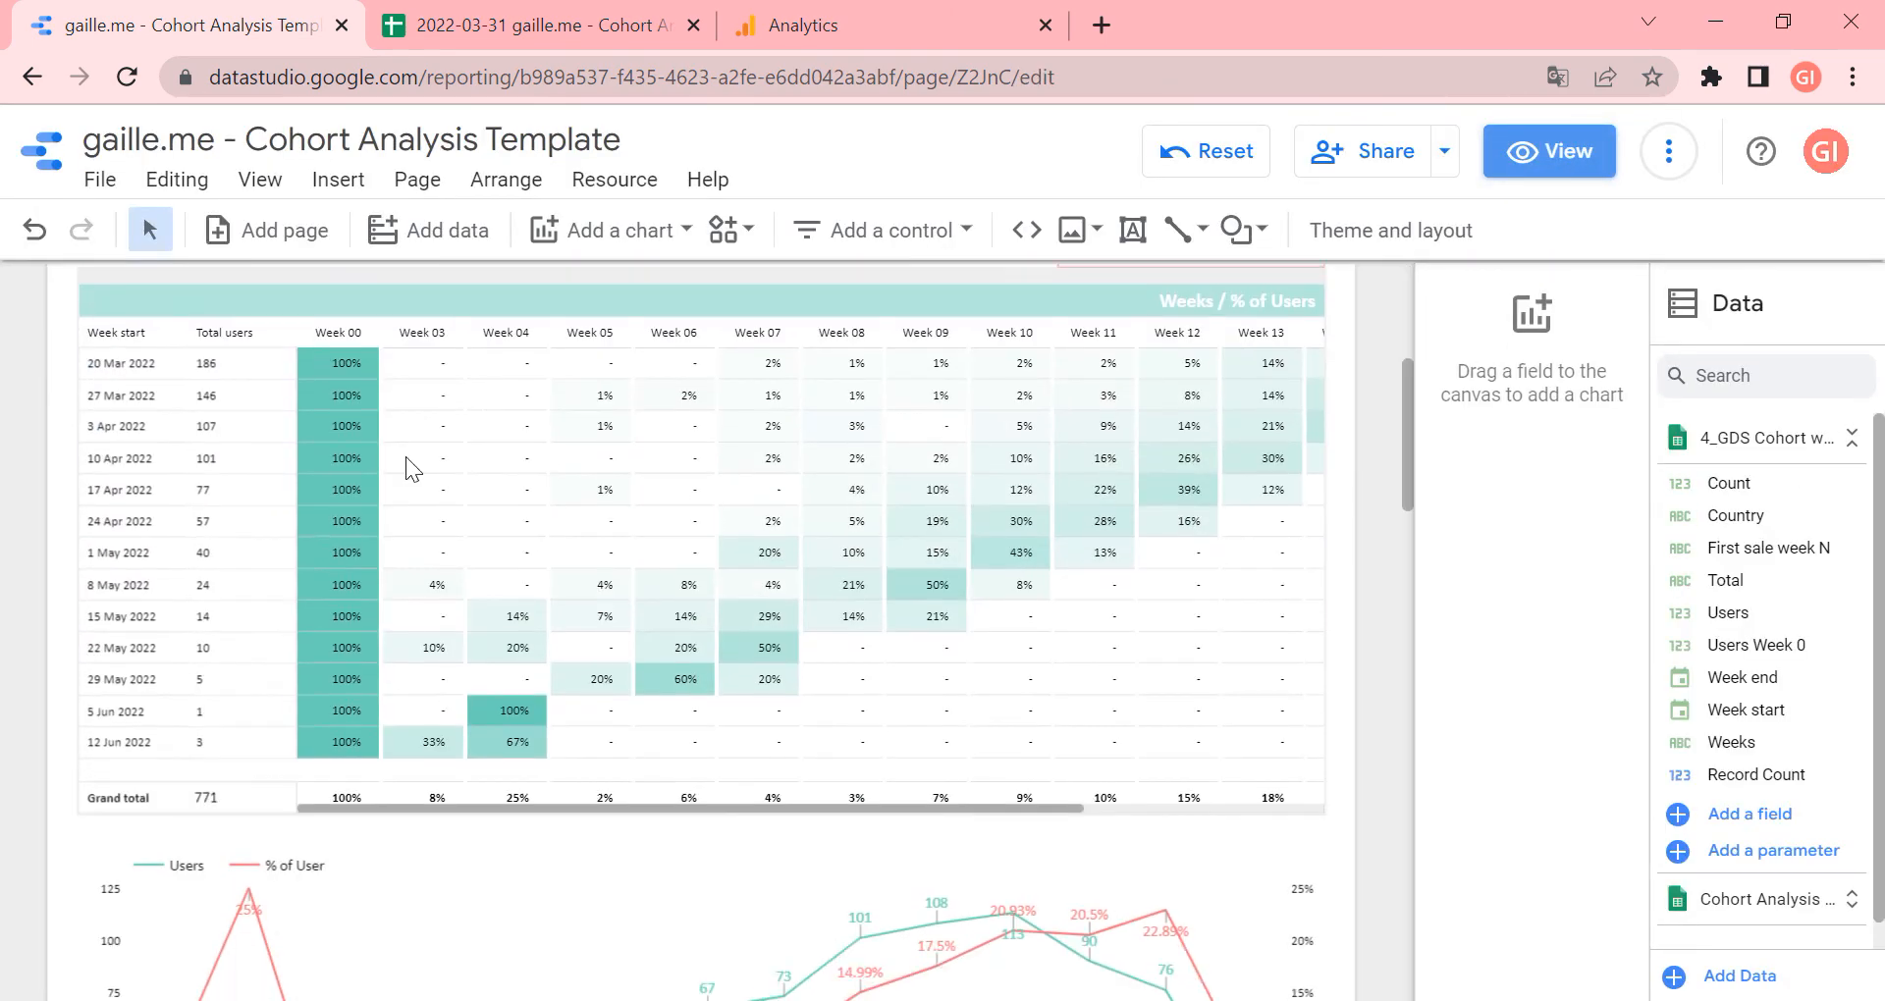
left_click(201, 283)
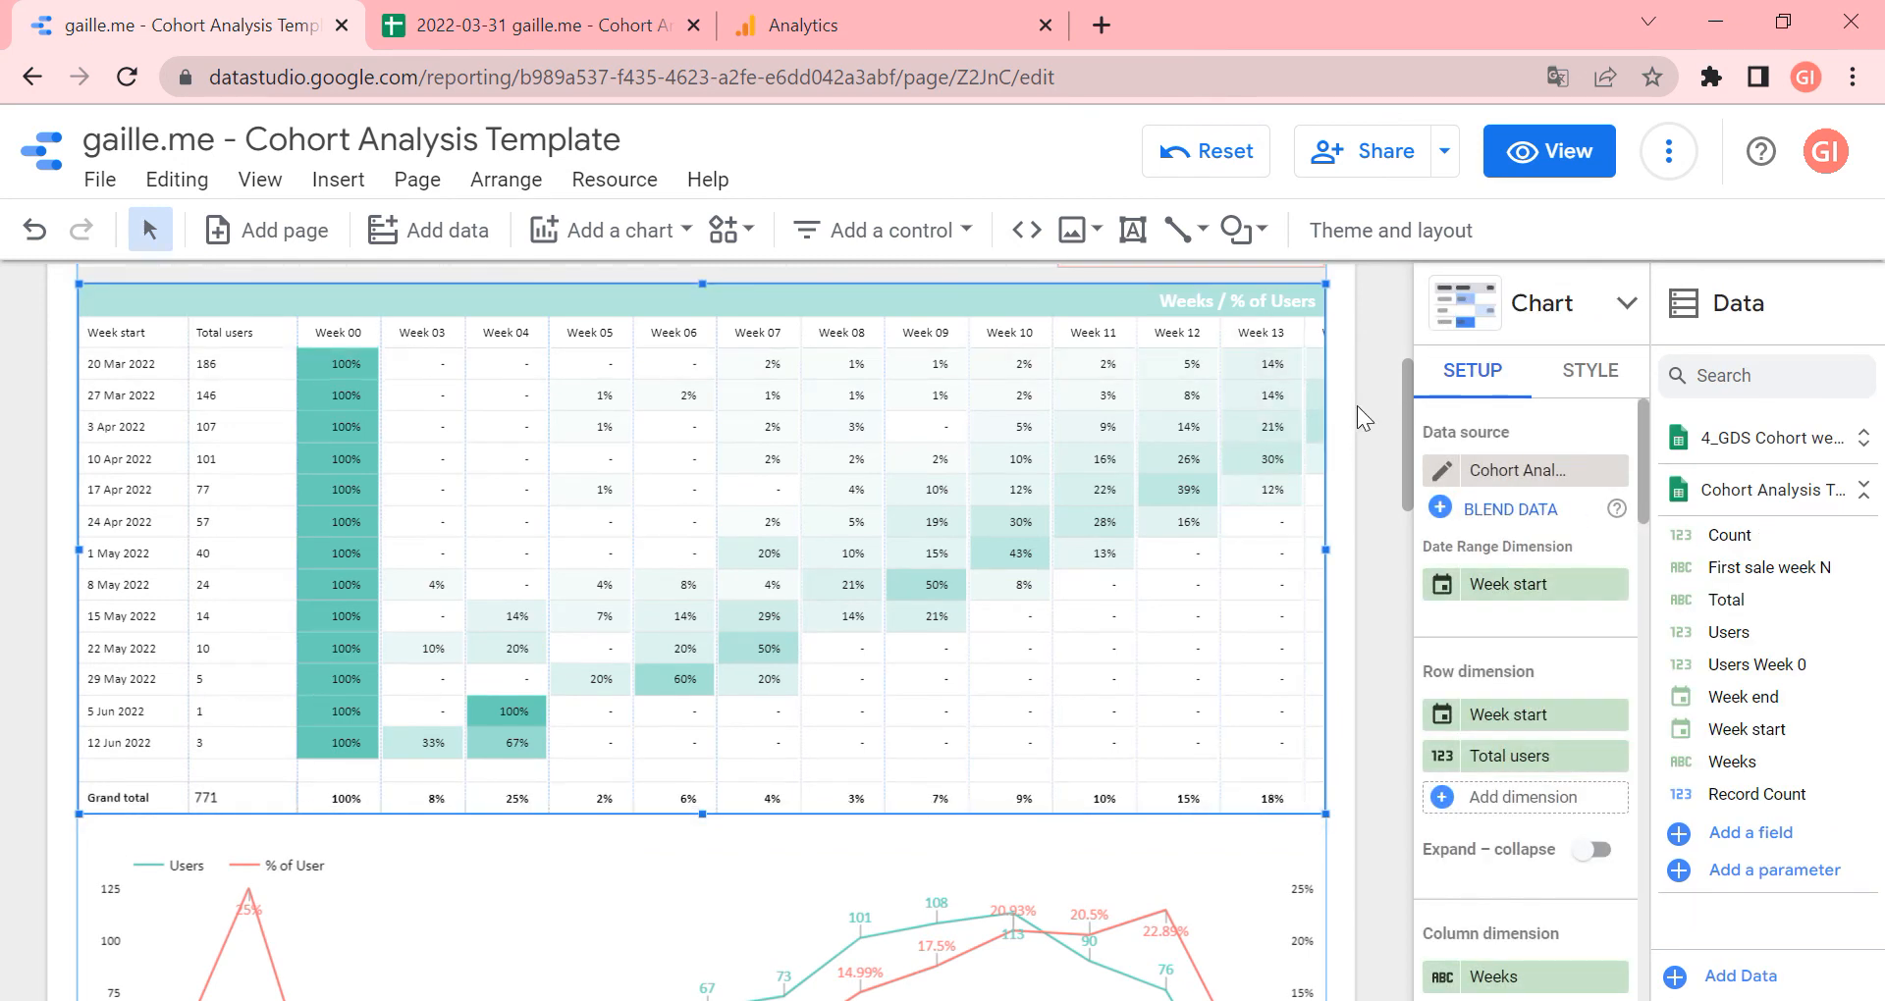
scroll(1355, 407, "up", 4)
scroll(1353, 404, "down", 3)
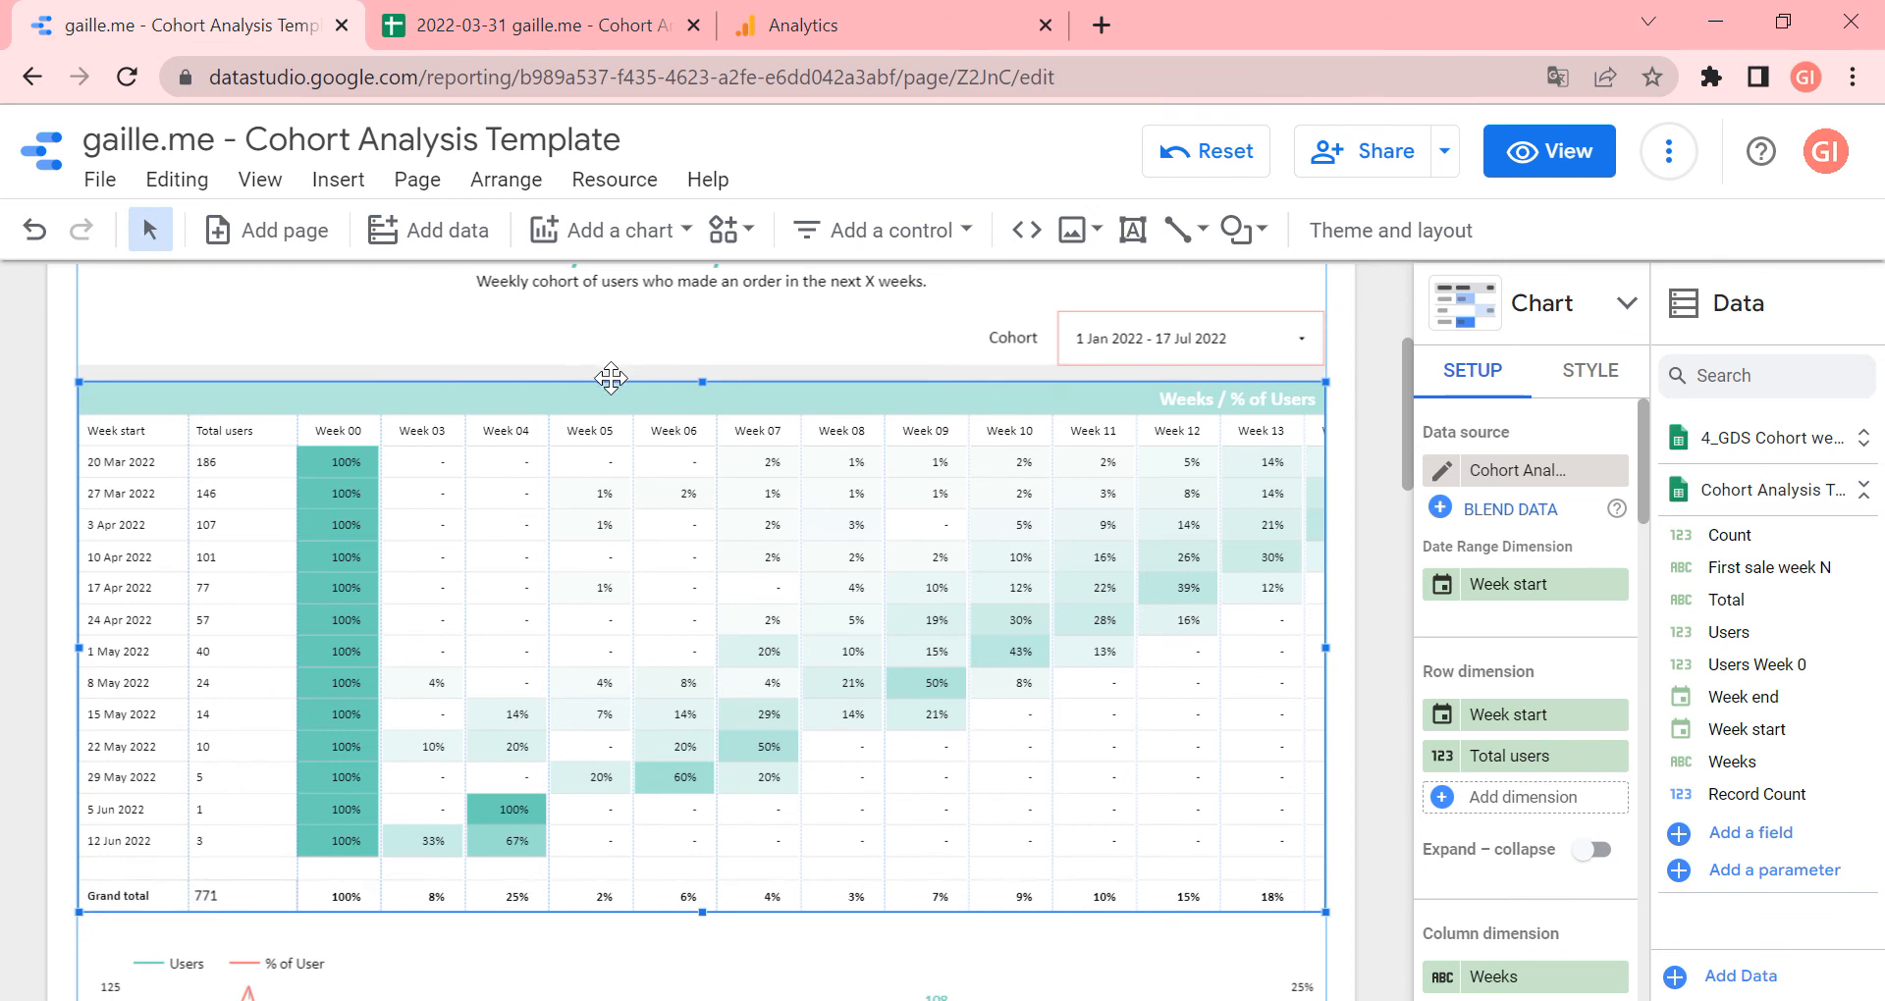
left_click(1625, 303)
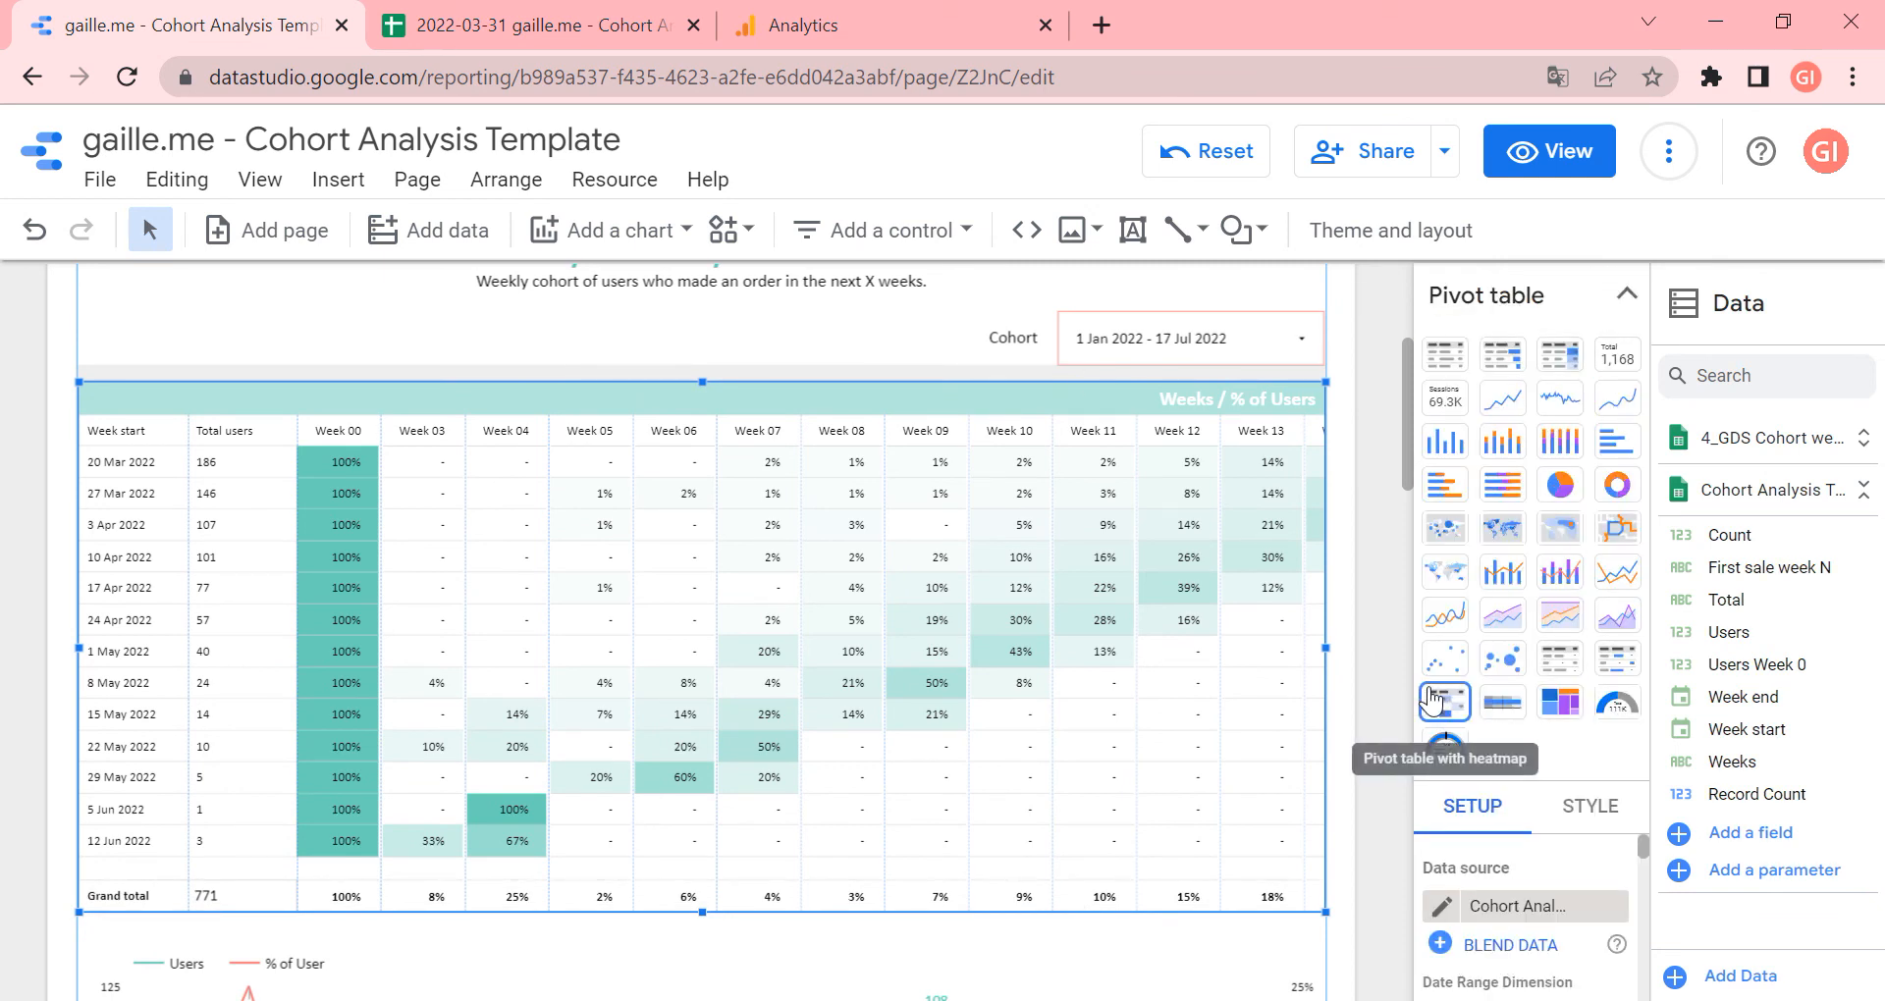
left_click(1626, 294)
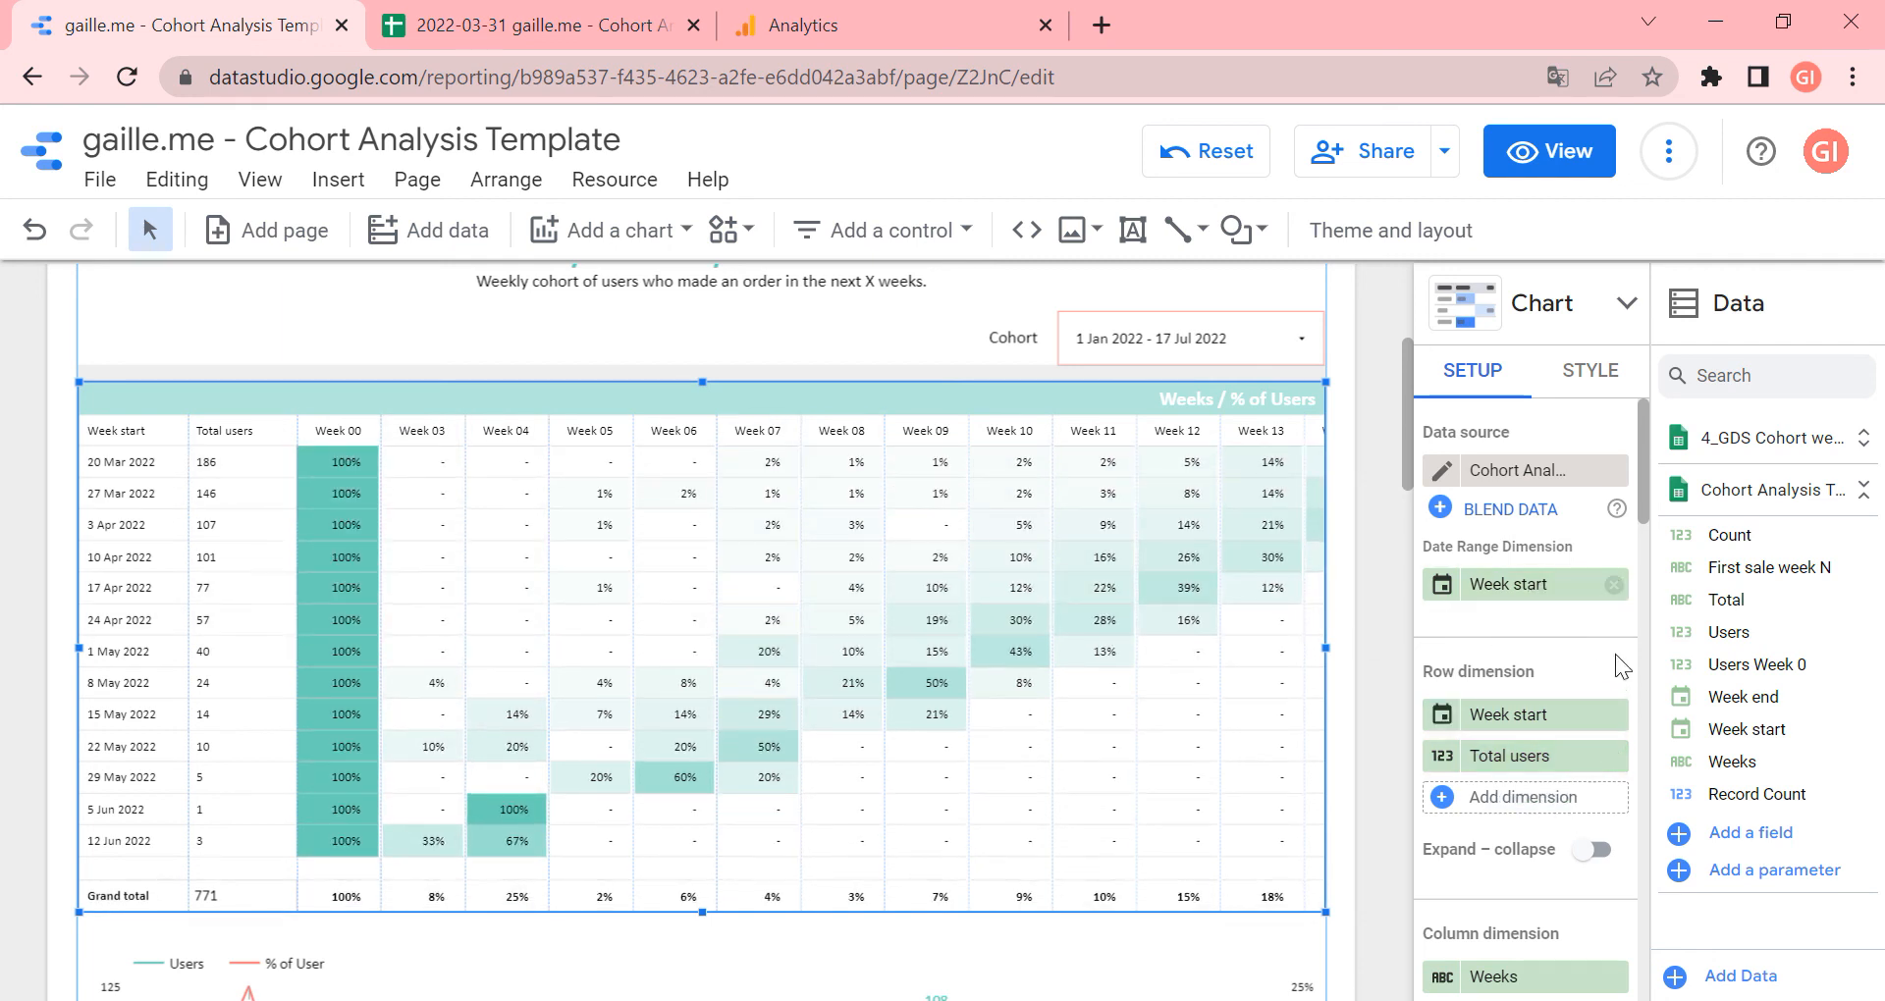
Inspect the source field of the cohort table's Total users row dimension
scroll(1610, 646, "down", 1)
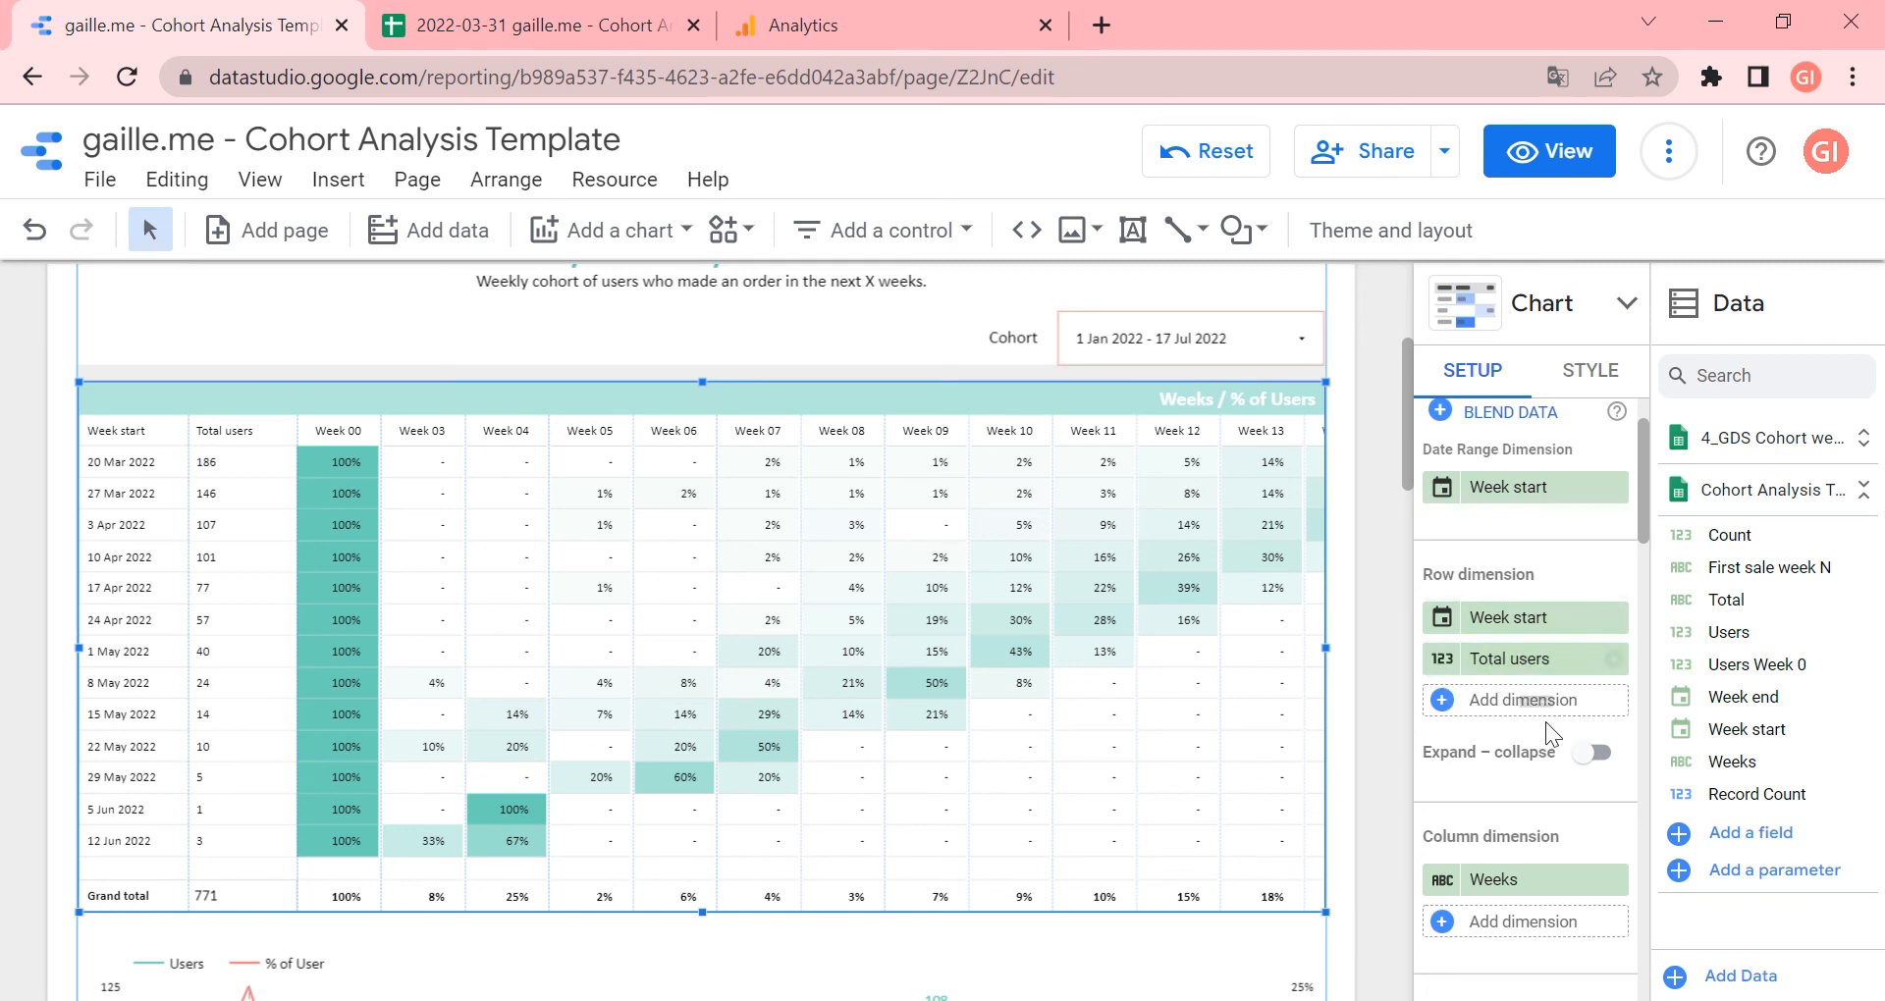
left_click(1439, 663)
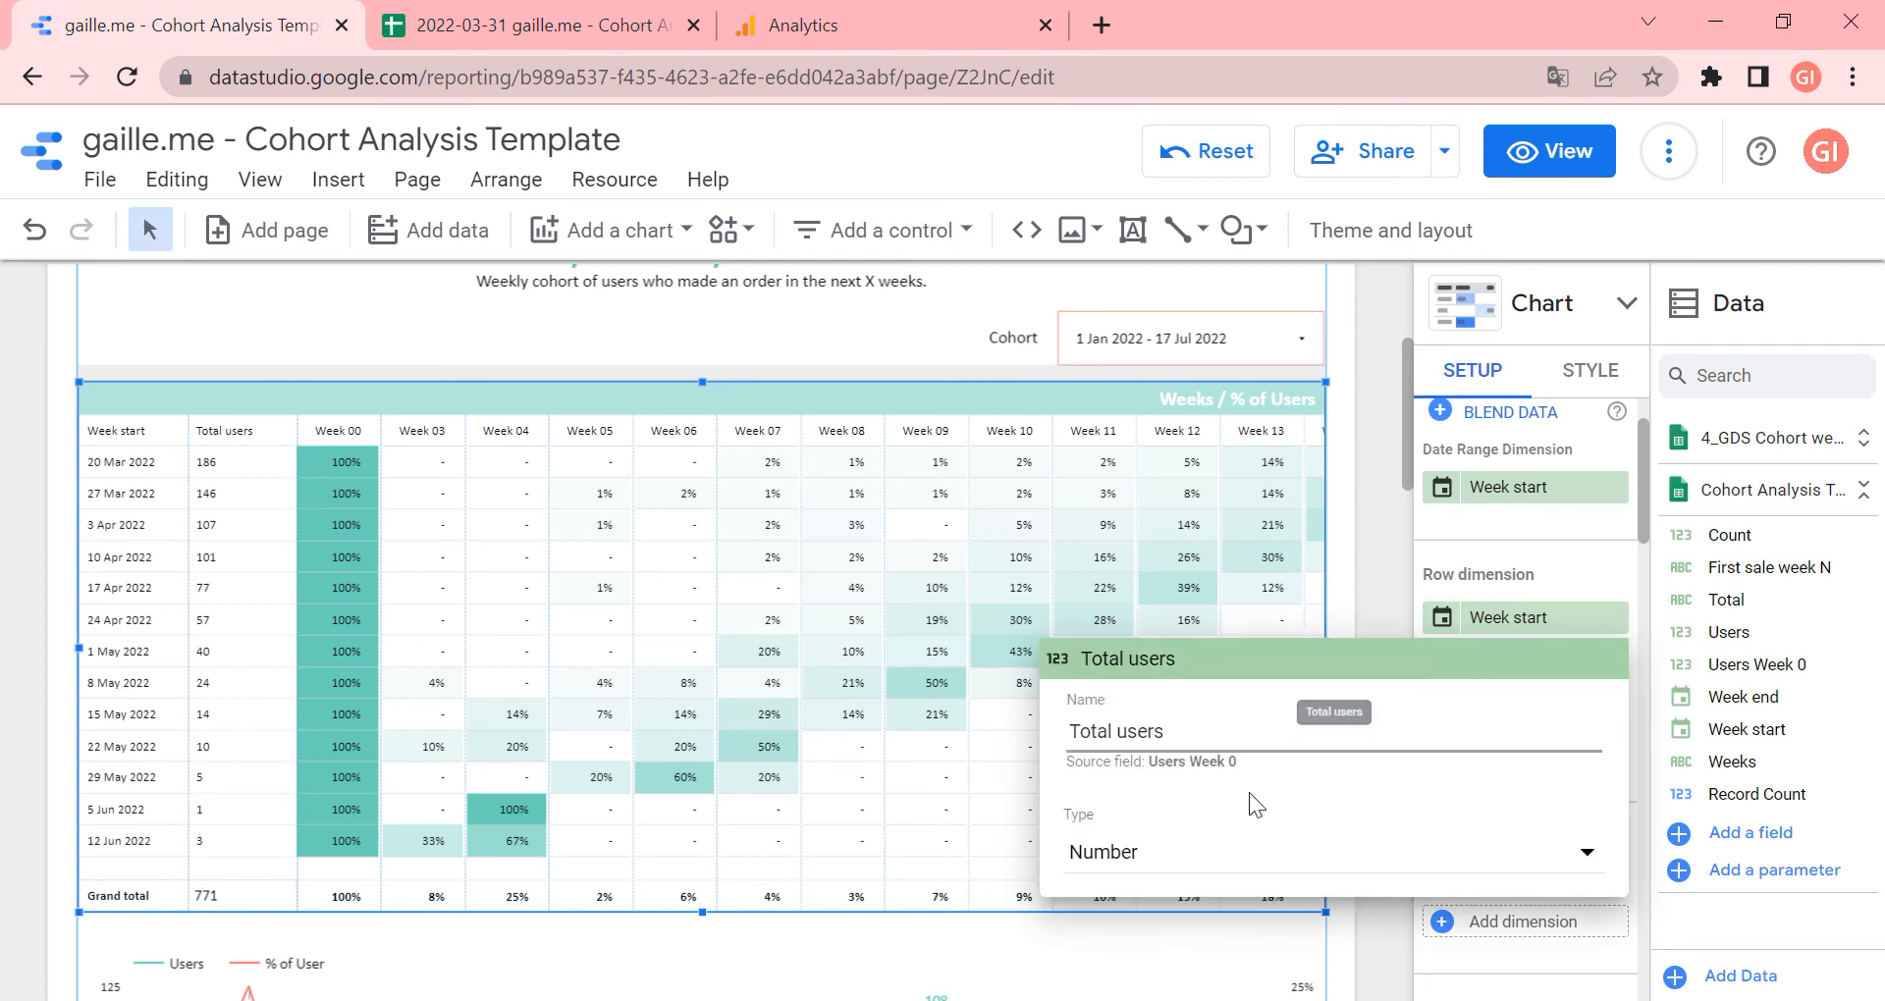
left_click_drag(1237, 762, 1147, 766)
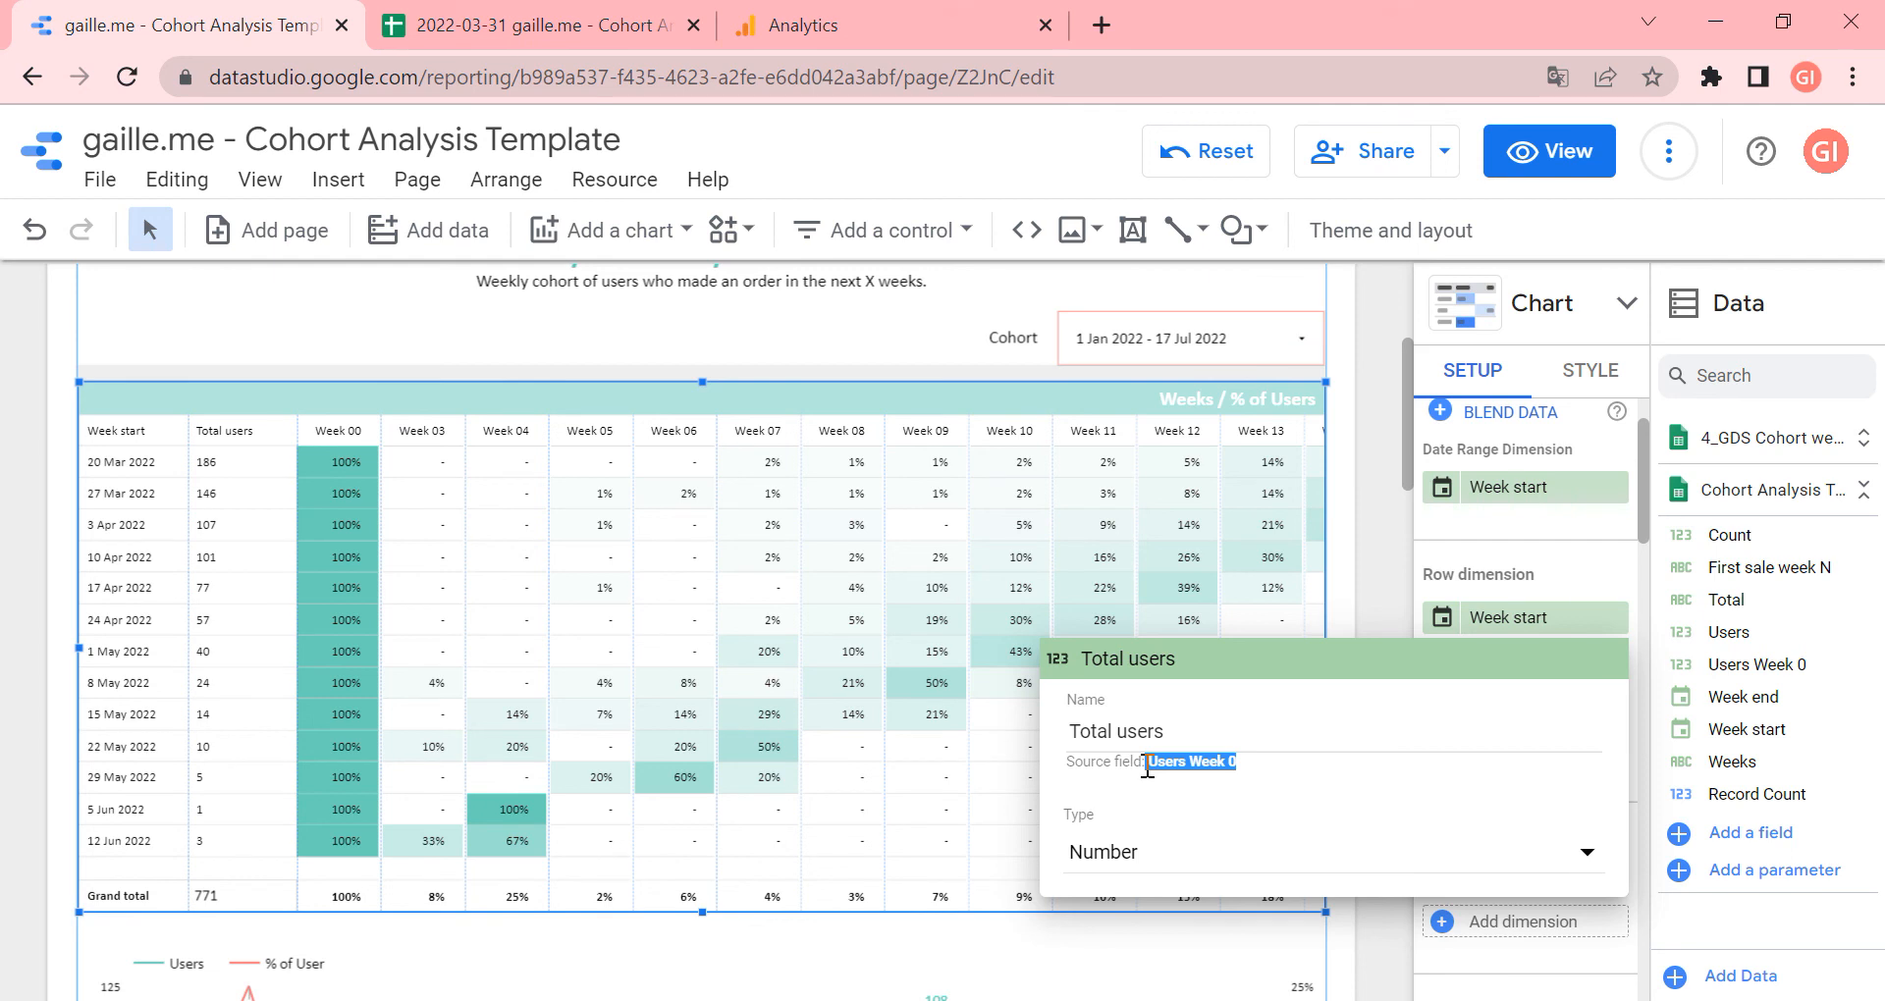
left_click(1392, 567)
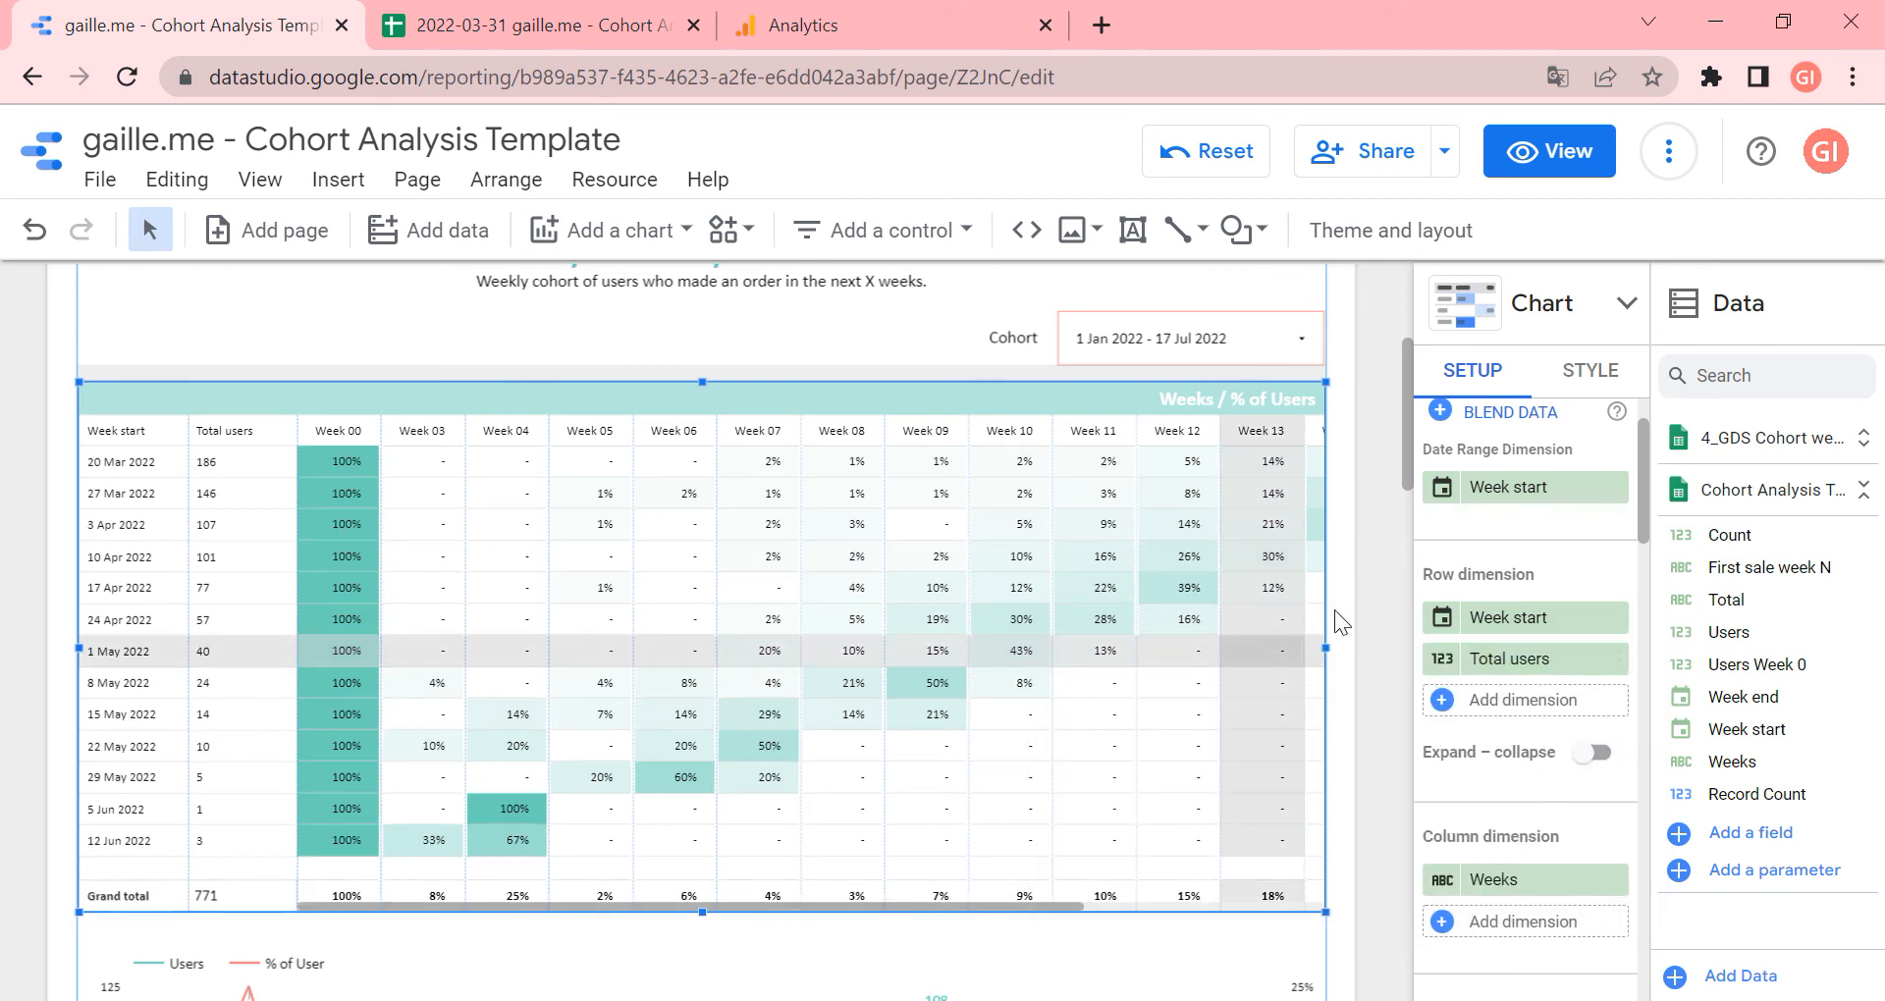
Examine the scorecard overlaid on the cohort table's Grand total row and look up the scorecard chart types
left_click(245, 891)
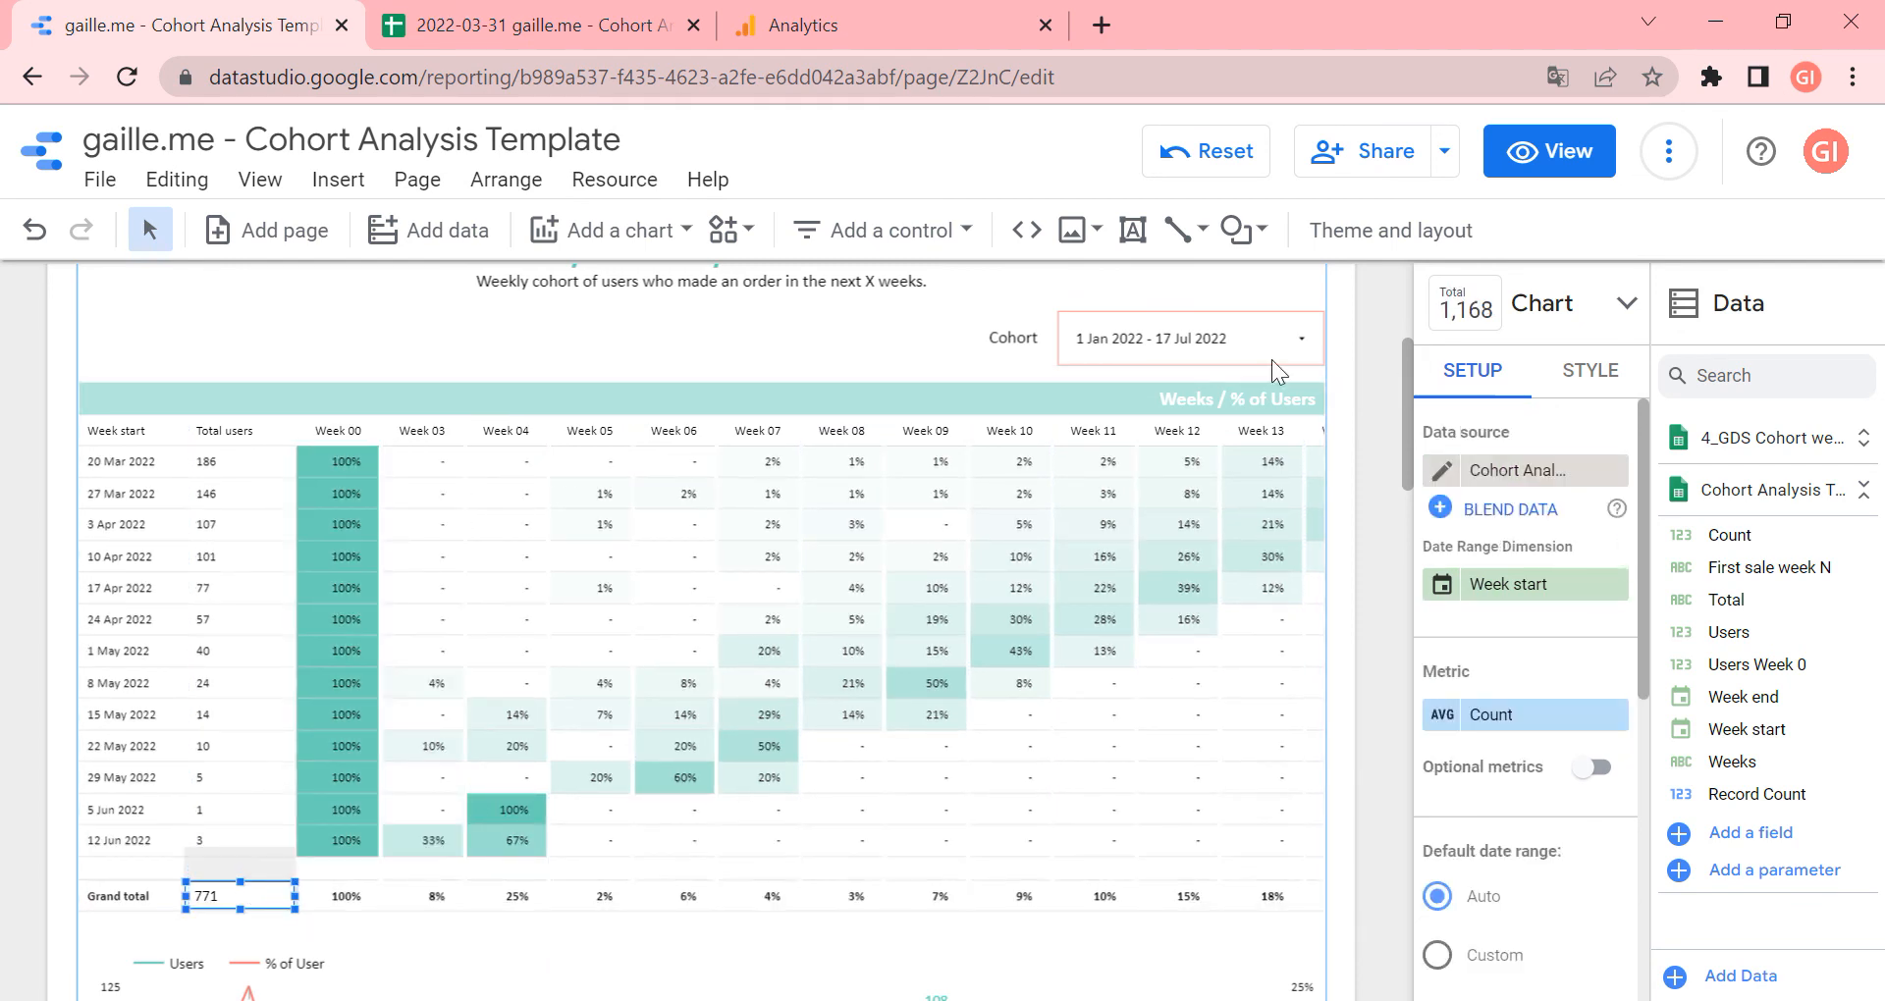
left_click(665, 244)
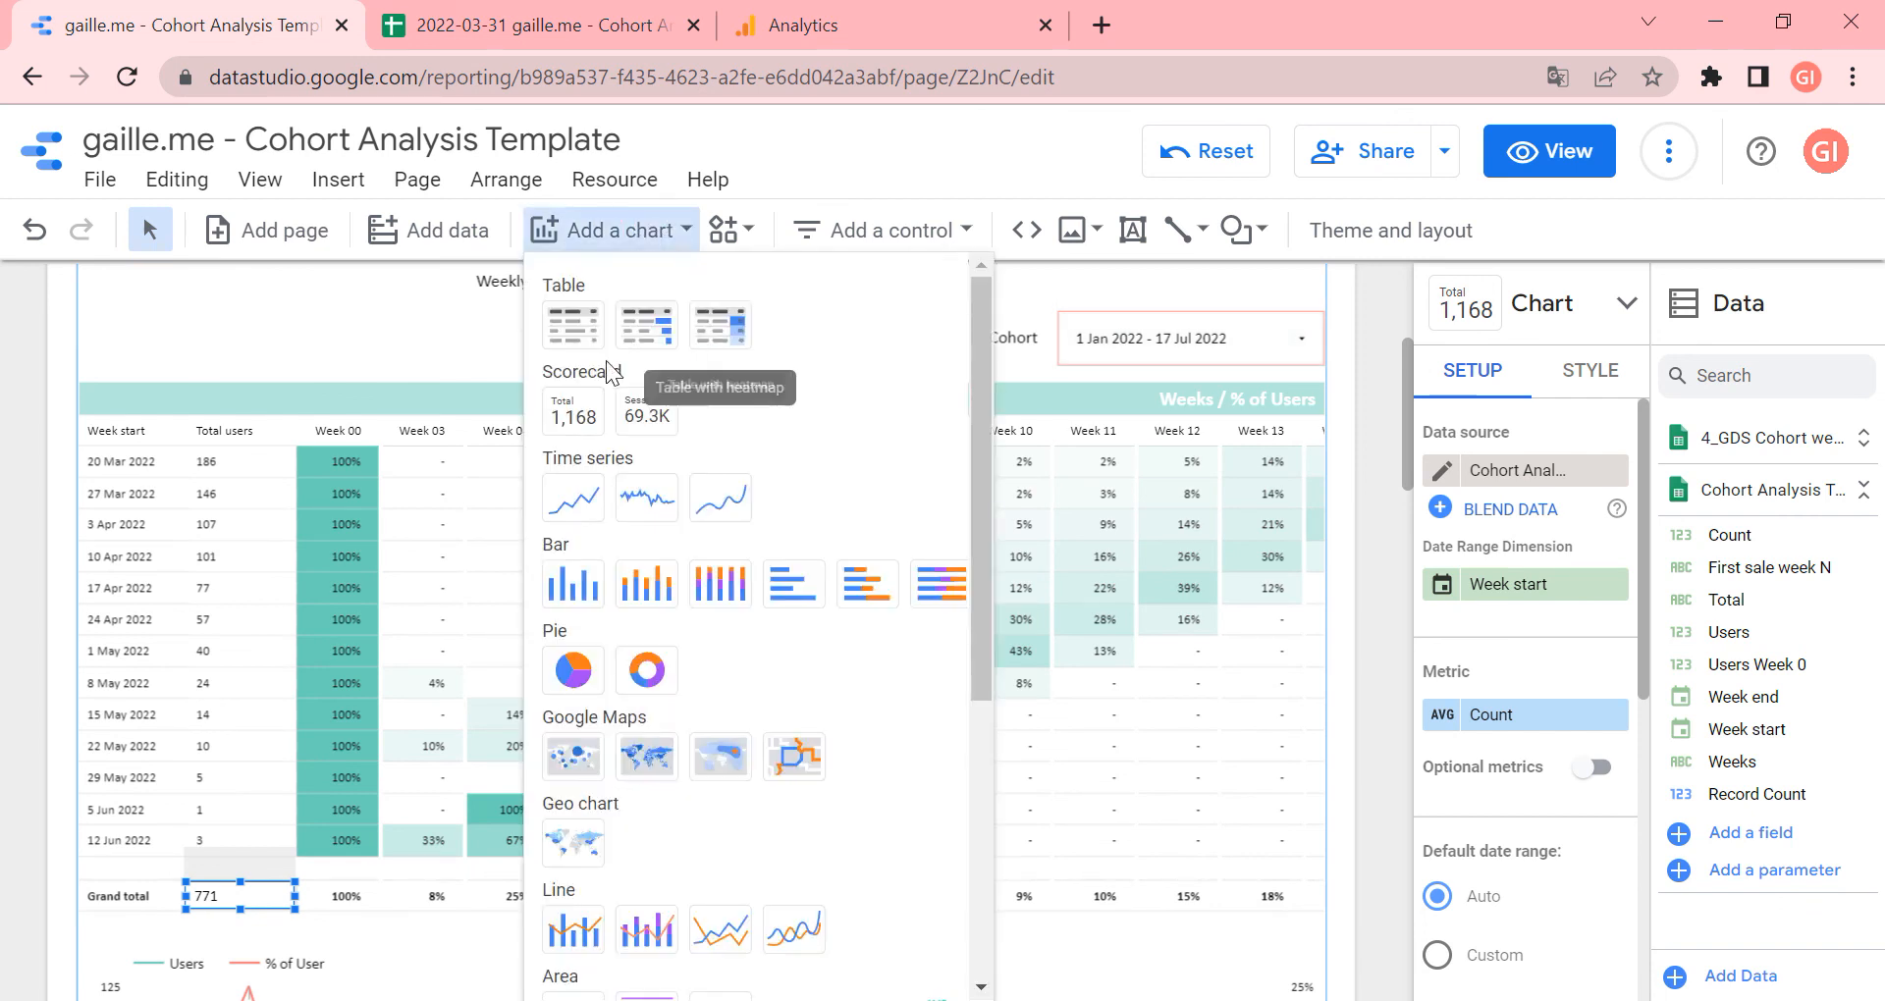
left_click(312, 346)
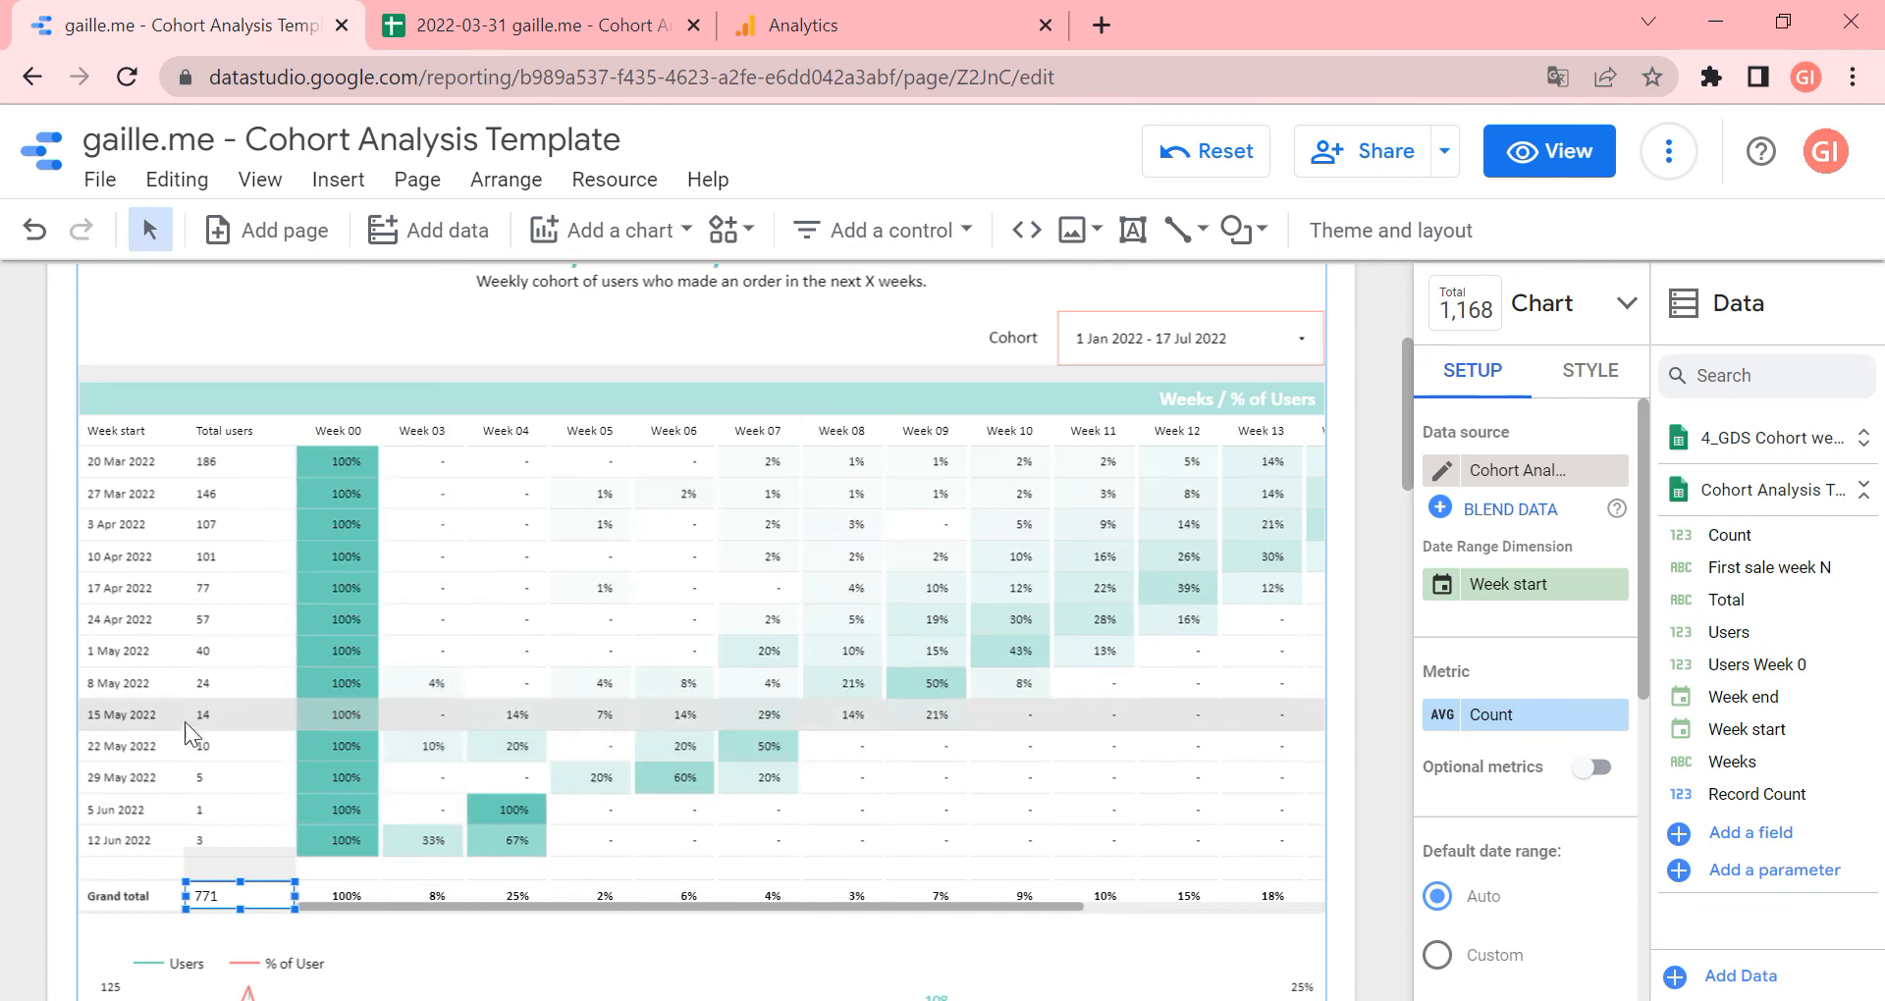
left_click(235, 418)
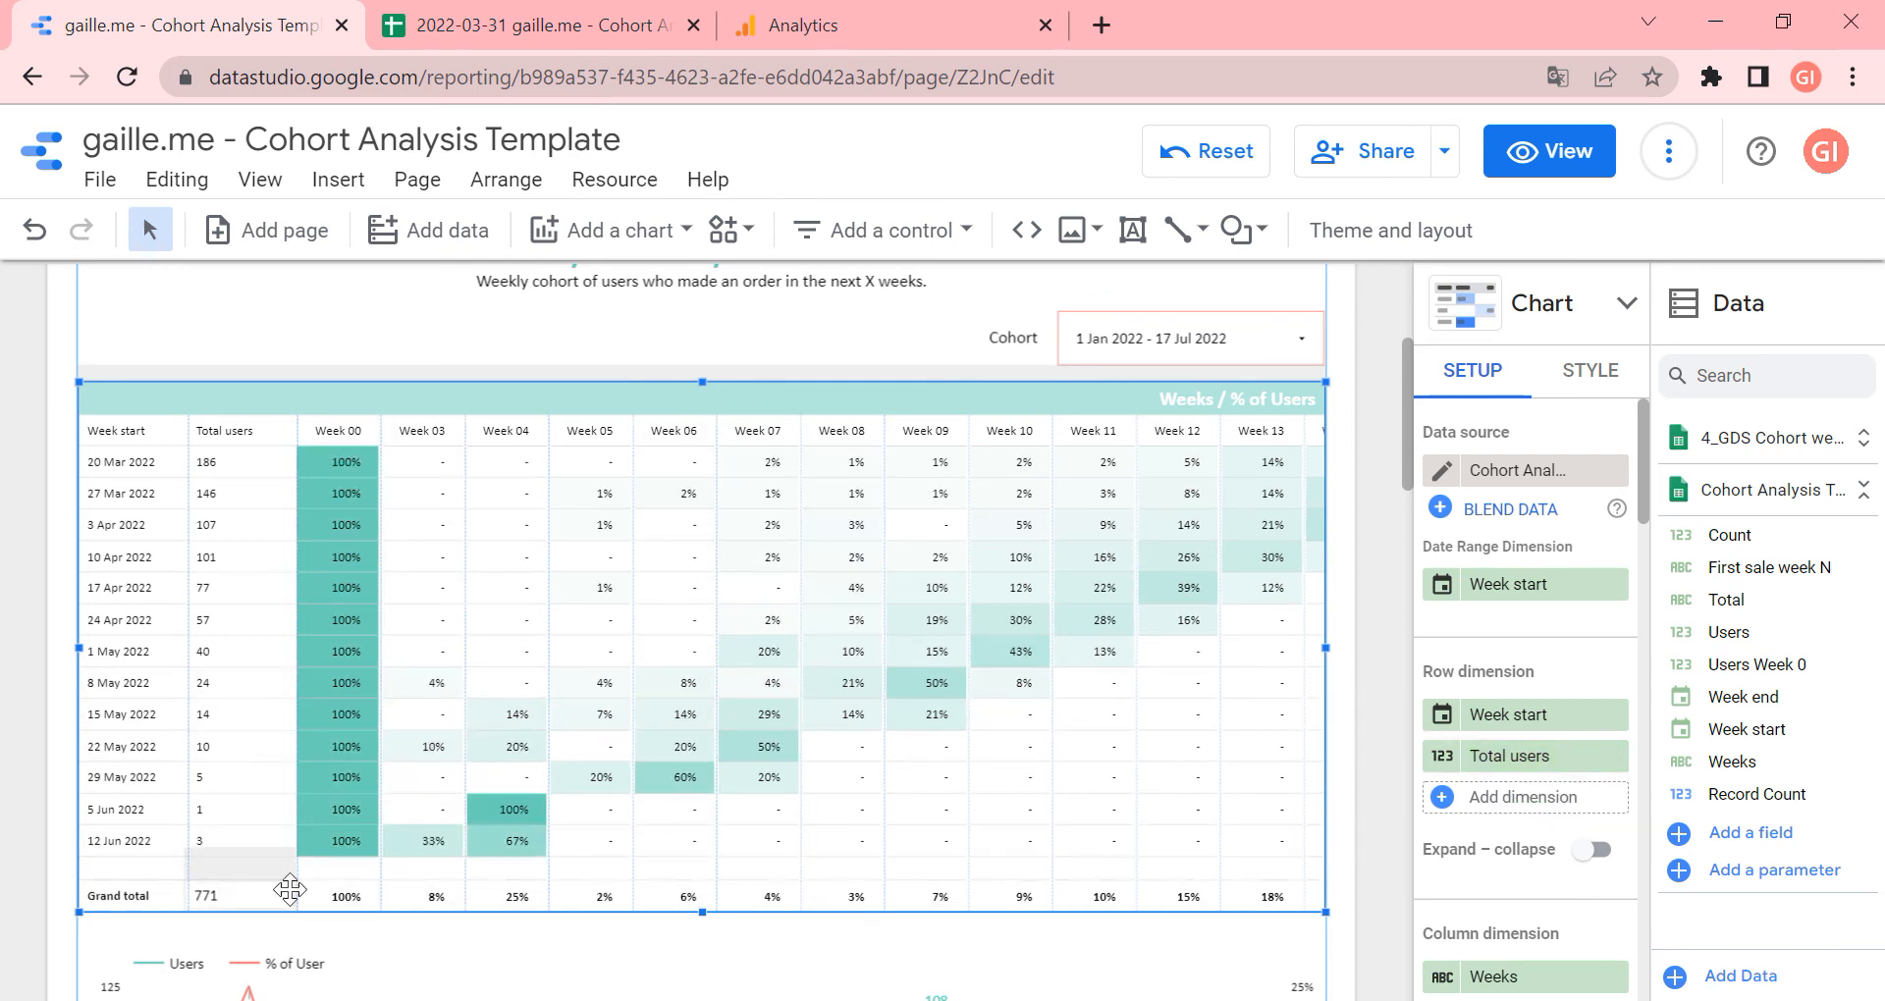
left_click(235, 883)
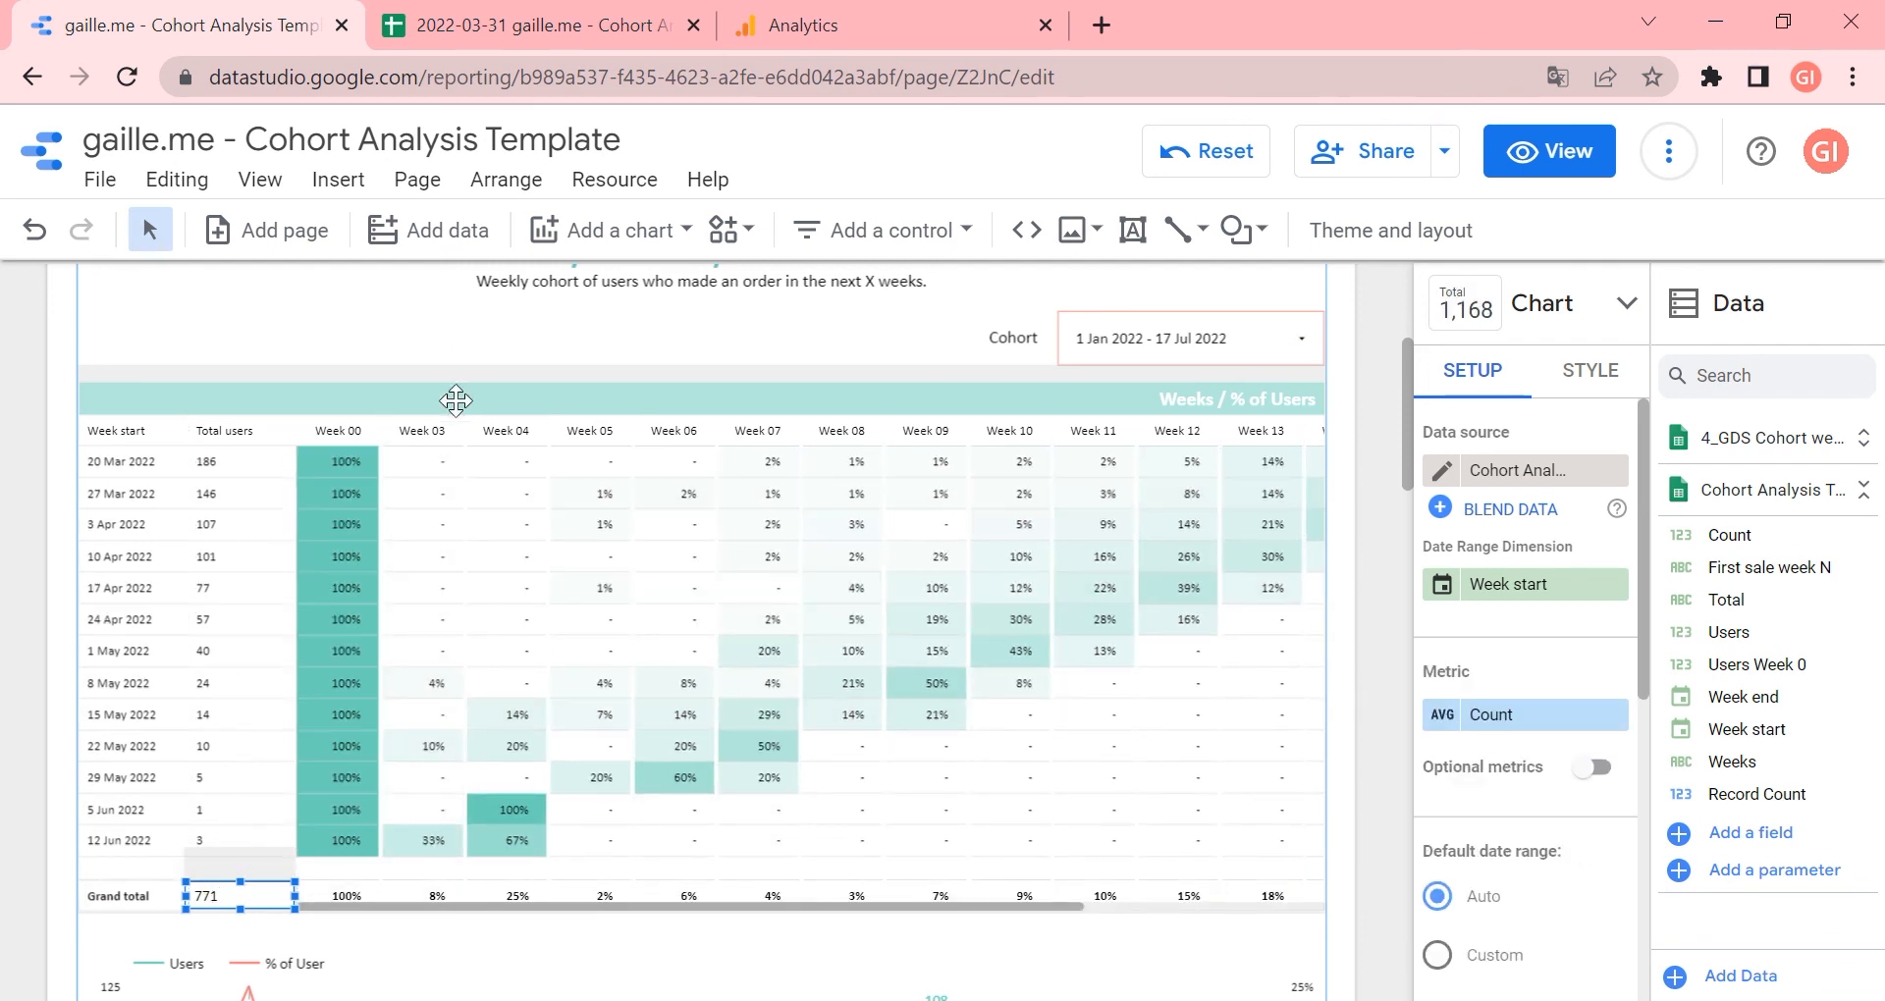
Inspect the all-countries cohort table's Weeks column dimension and the formula of its % of Users metric
left_click(454, 400)
scroll(1527, 768, "down", 3)
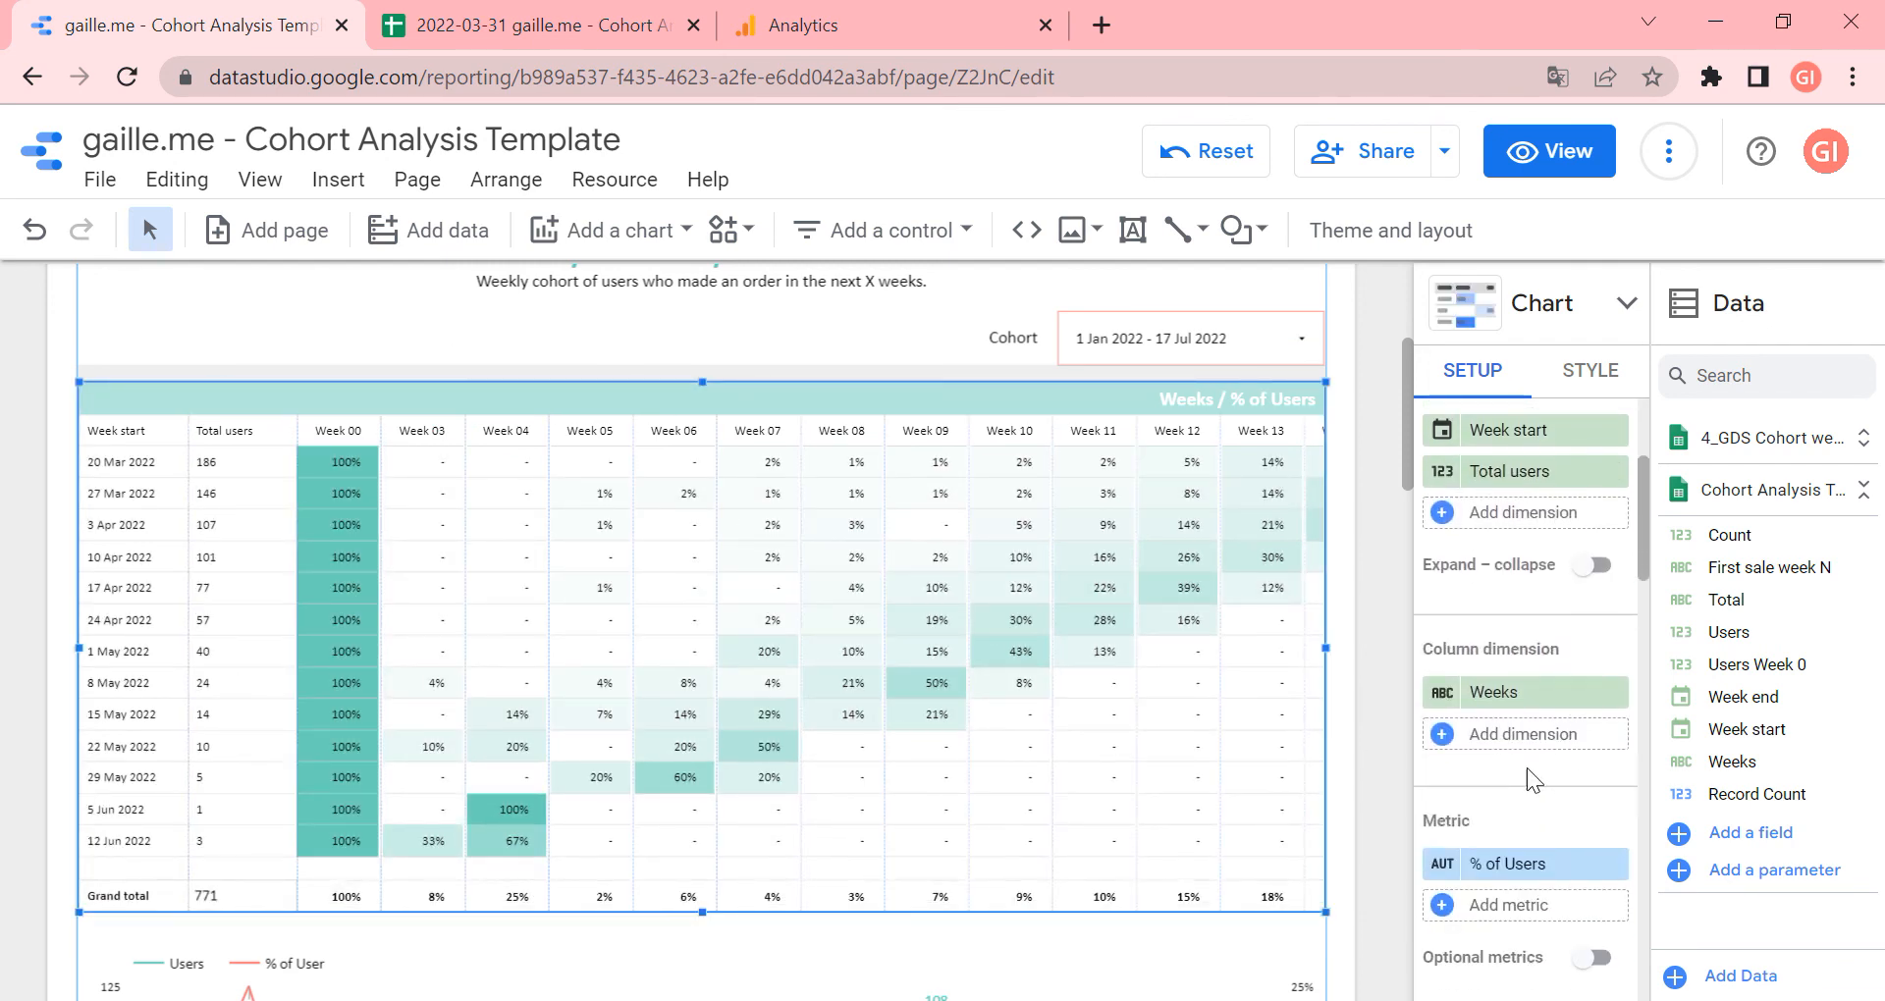
left_click(1444, 684)
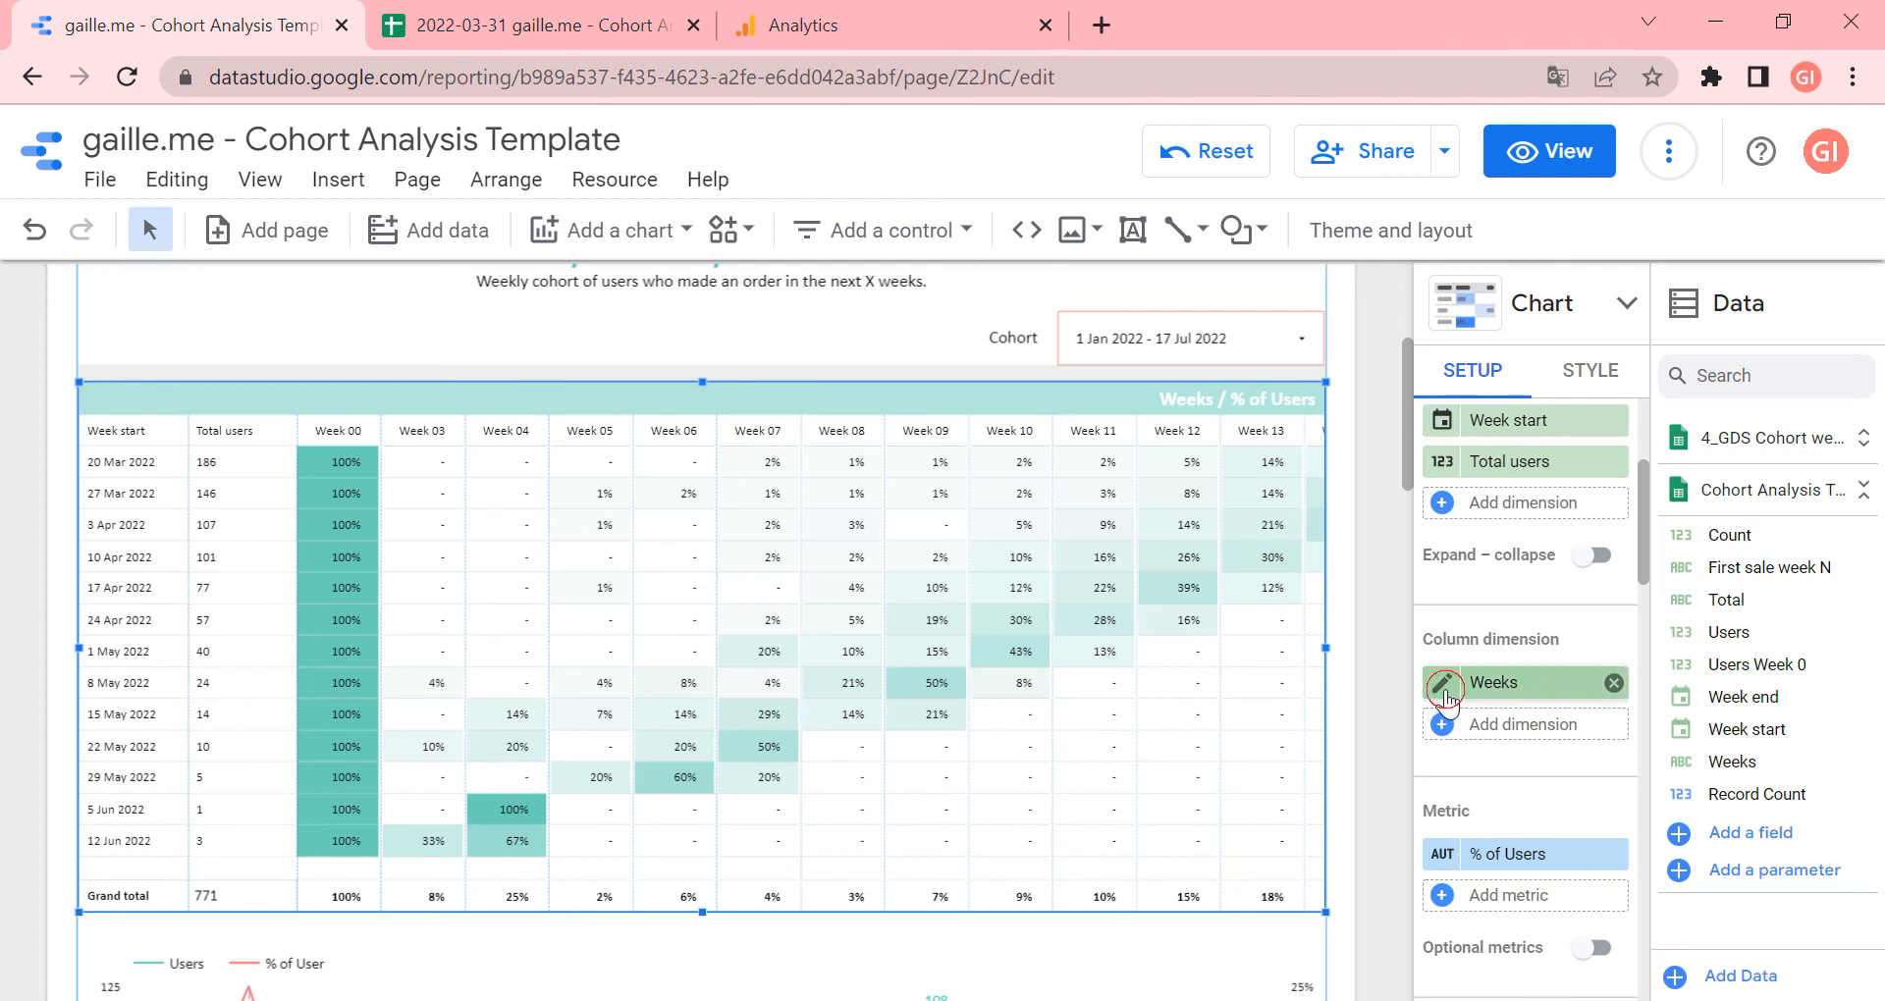
left_click(1388, 514)
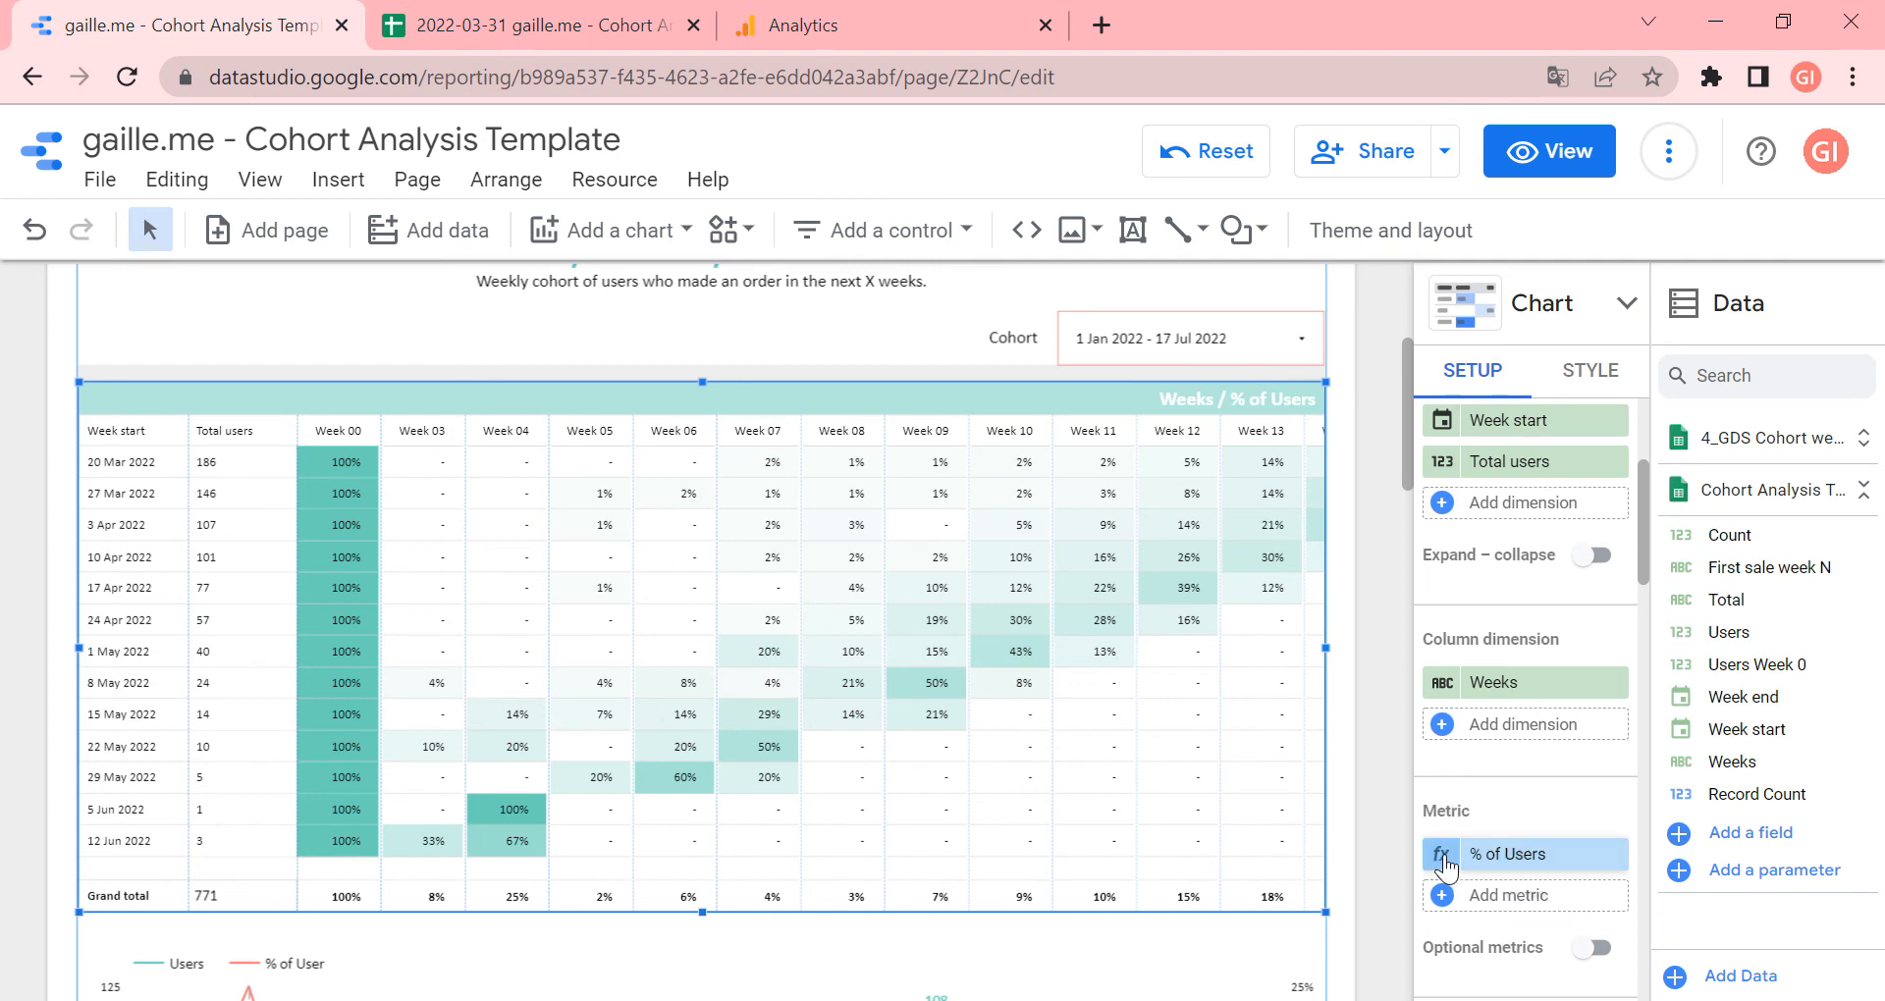
left_click(1437, 854)
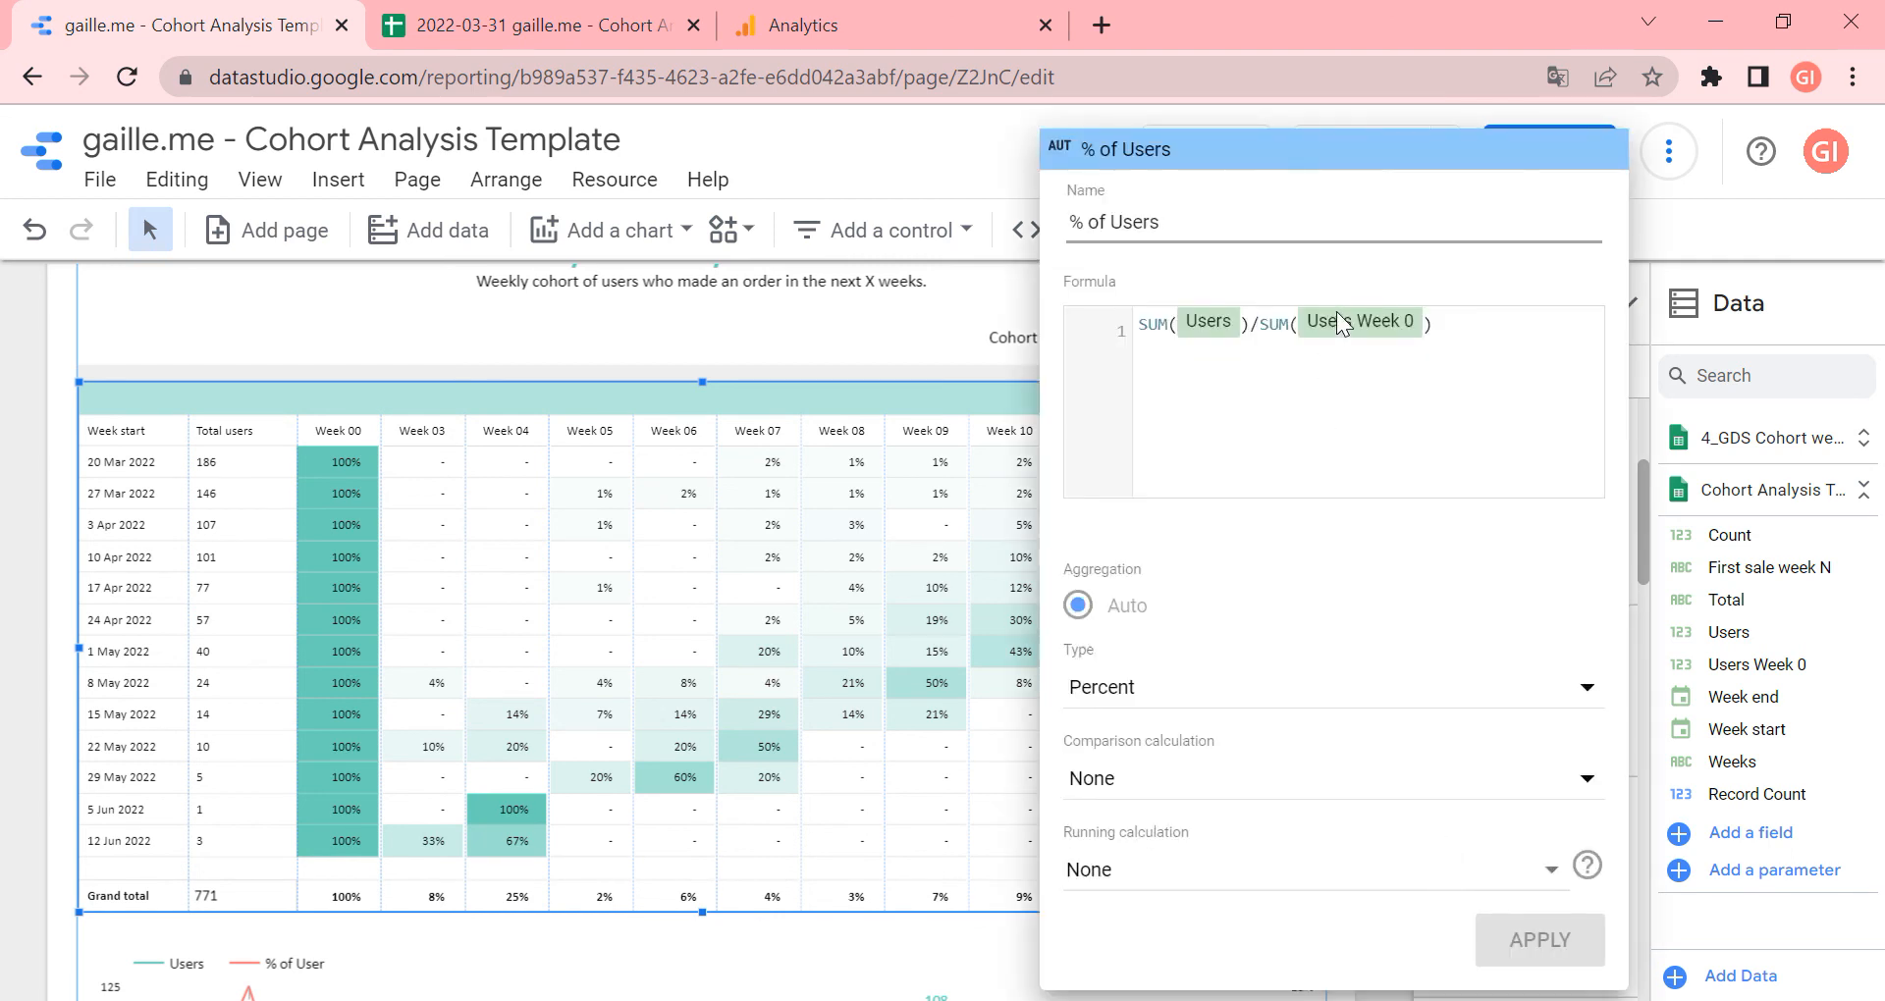
left_click_drag(1144, 322, 1244, 318)
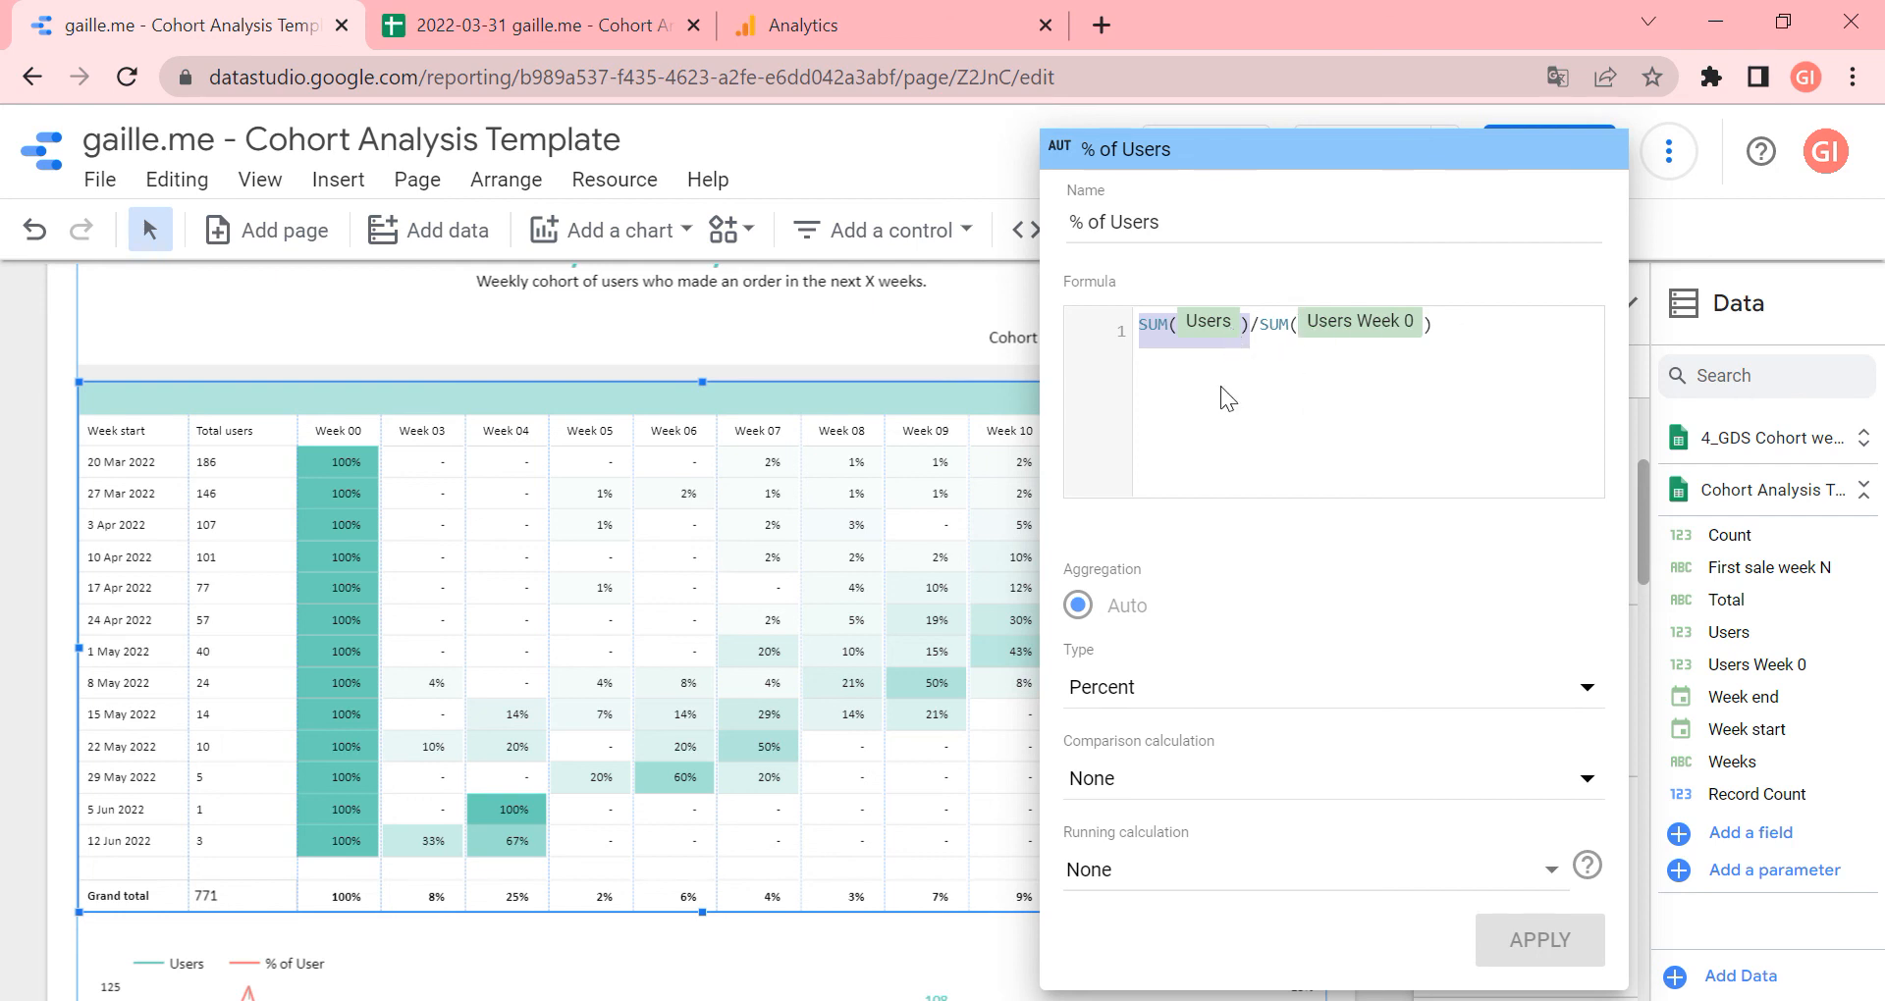
left_click(905, 328)
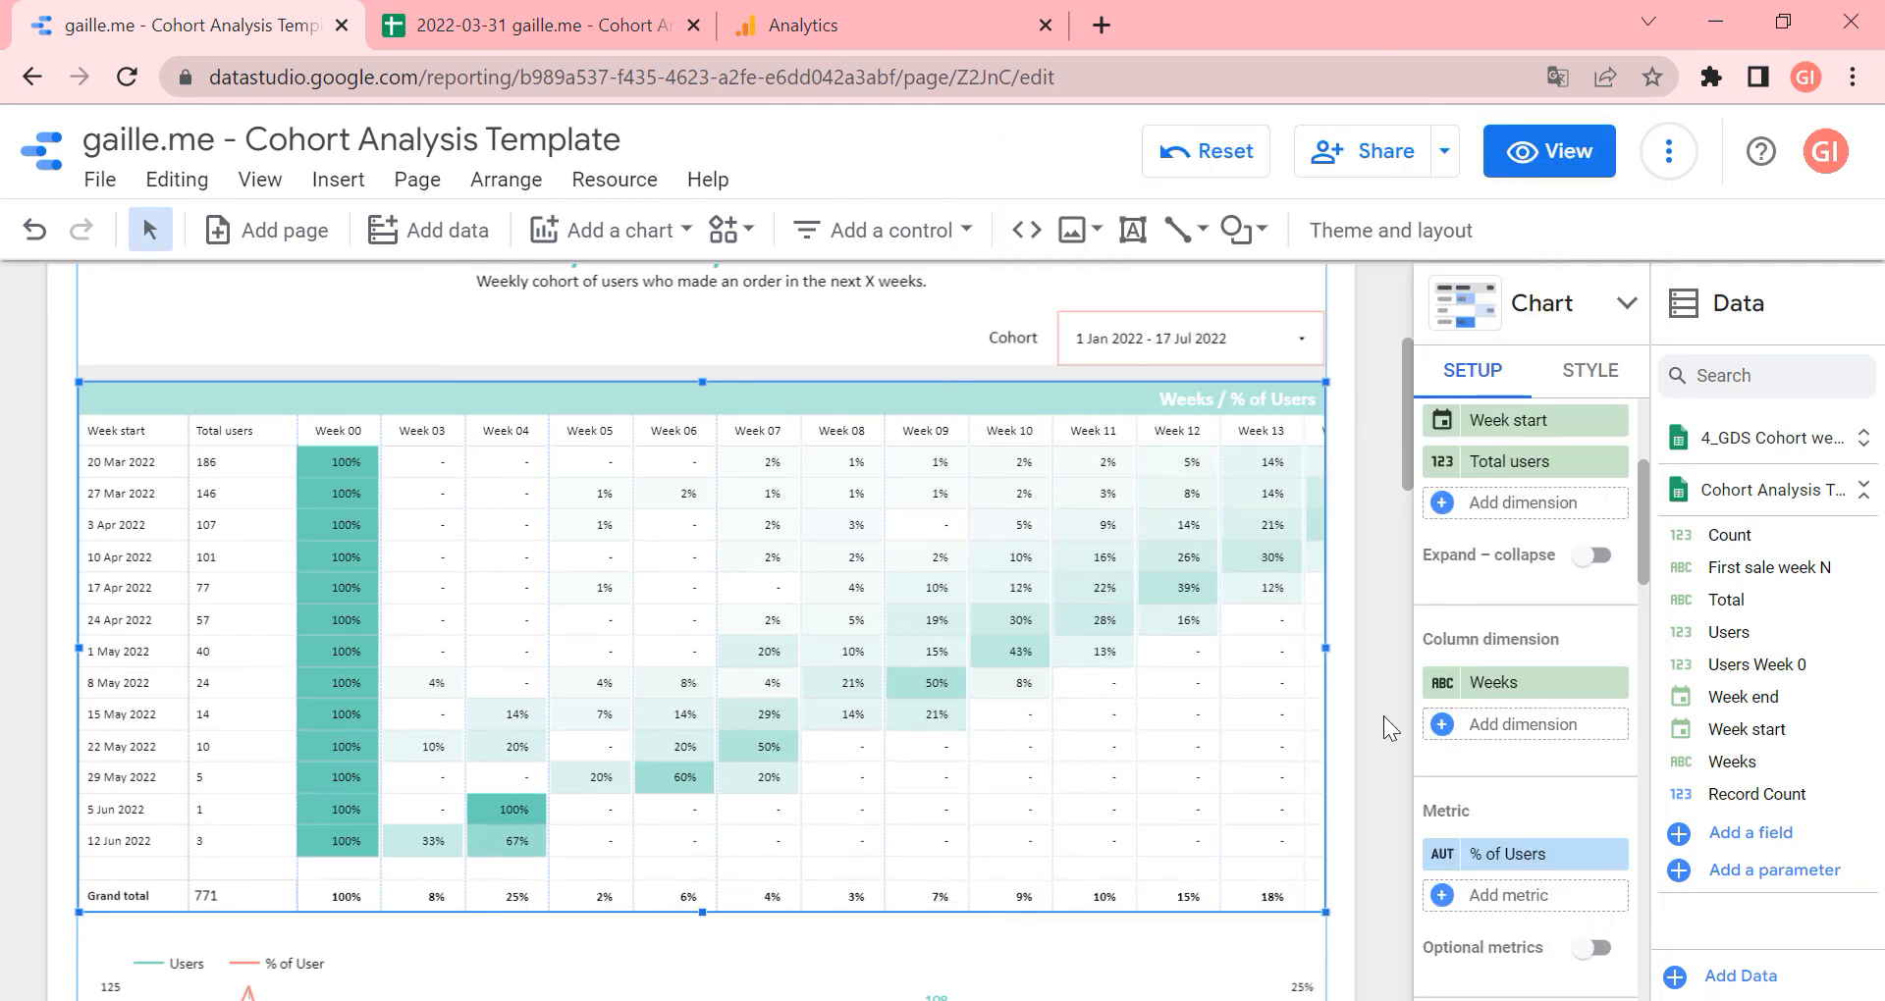
Review the totals and the row and column sorting settings of the all-countries cohort table
scroll(1557, 779, "down", 7)
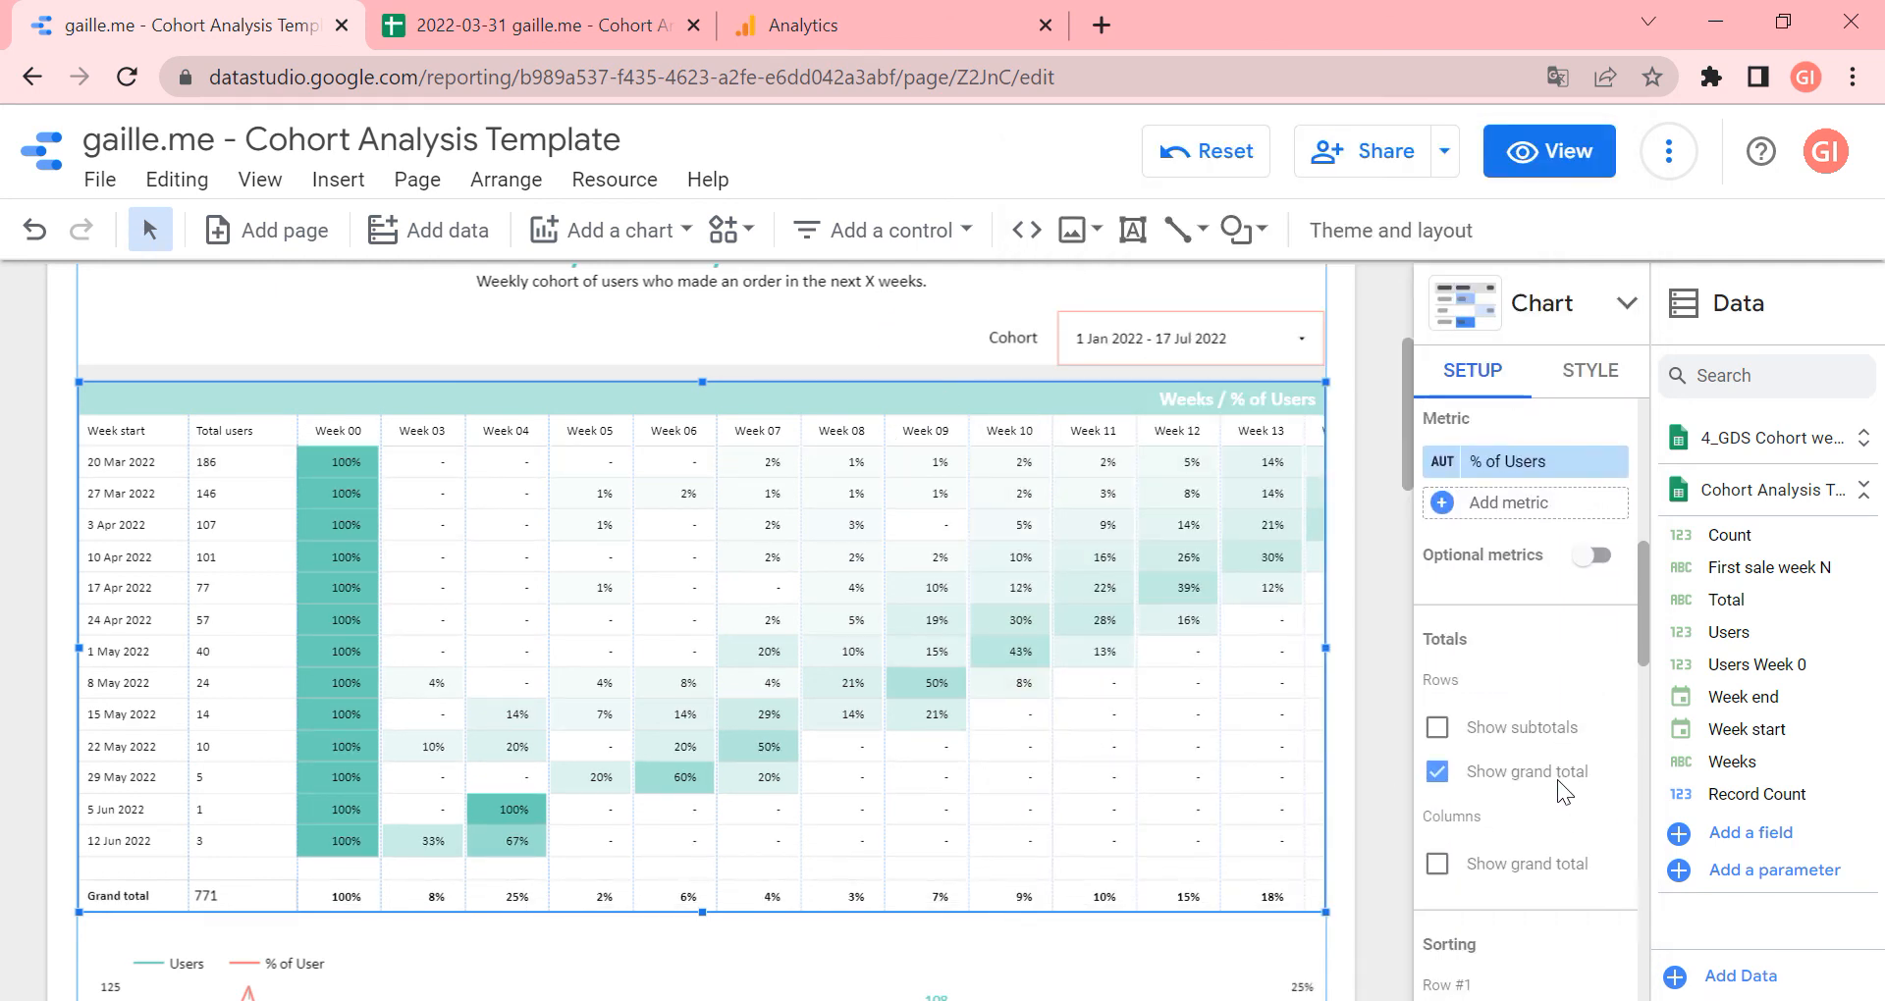
scroll(1571, 764, "down", 4)
scroll(1345, 746, "down", 6)
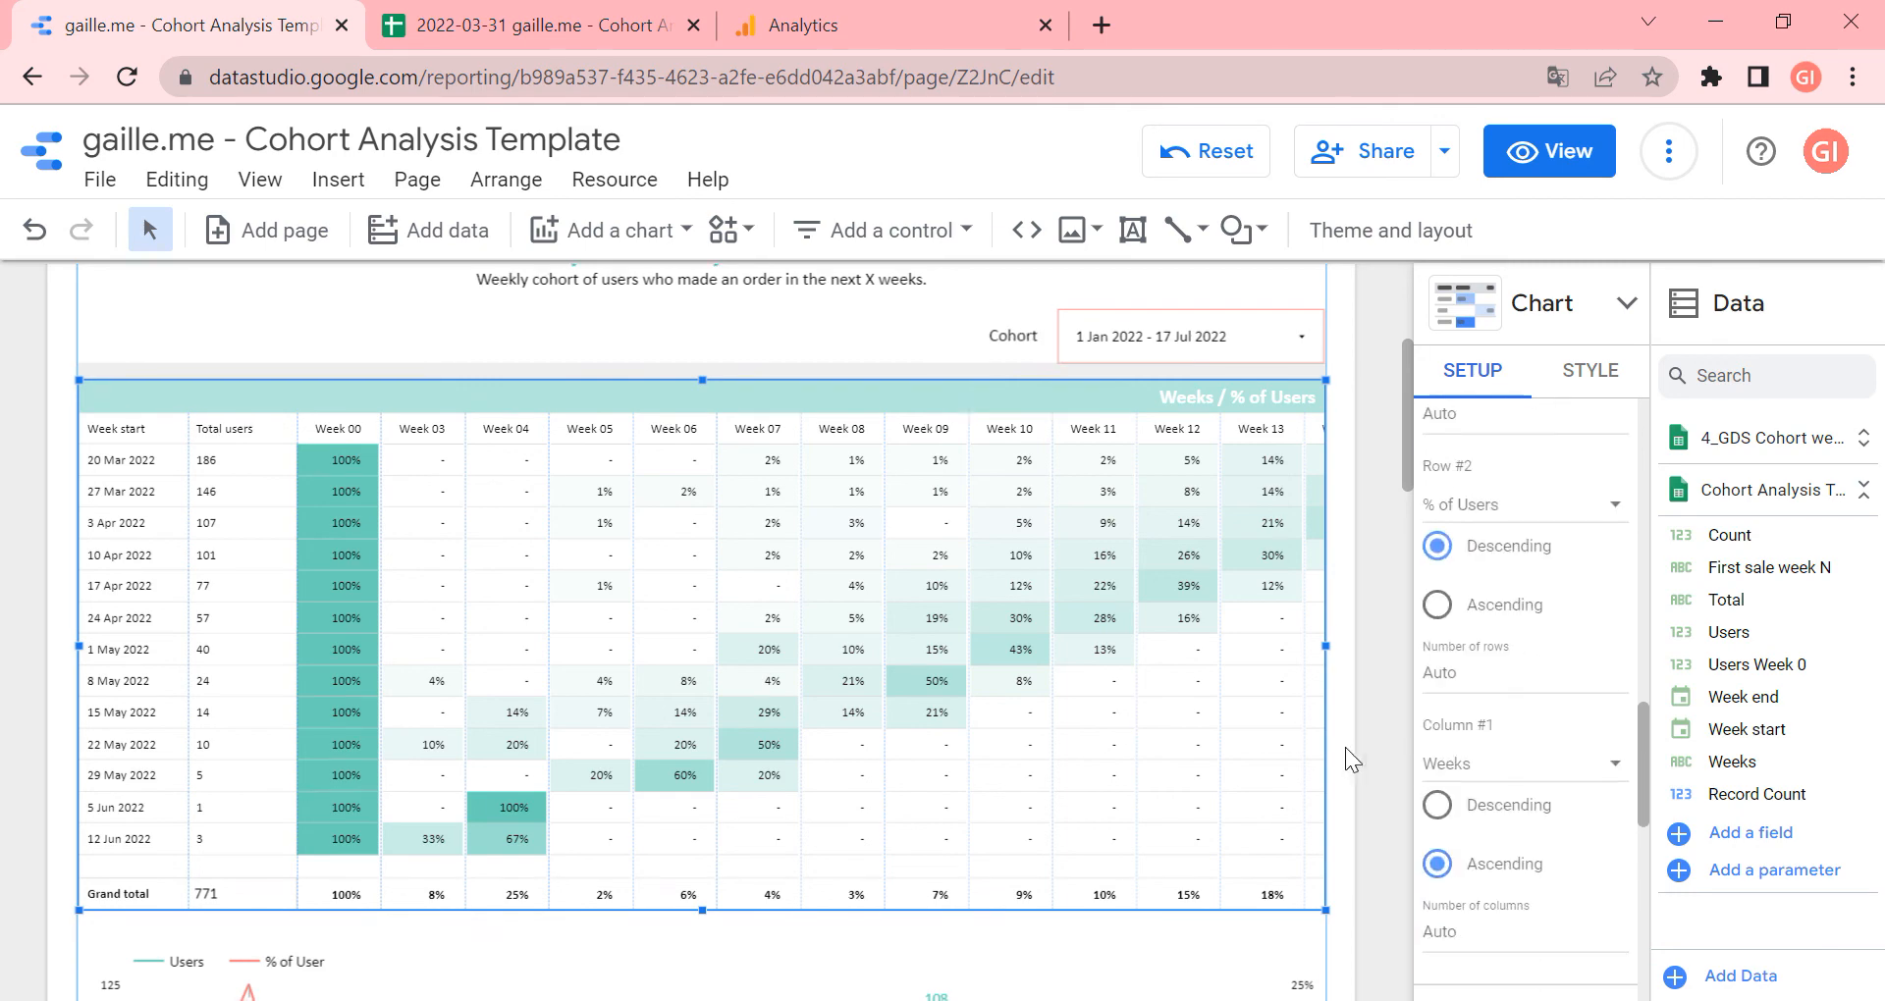
Select the all-countries line chart and inspect its Users metric and the formula of its % of User metric
left_click(919, 453)
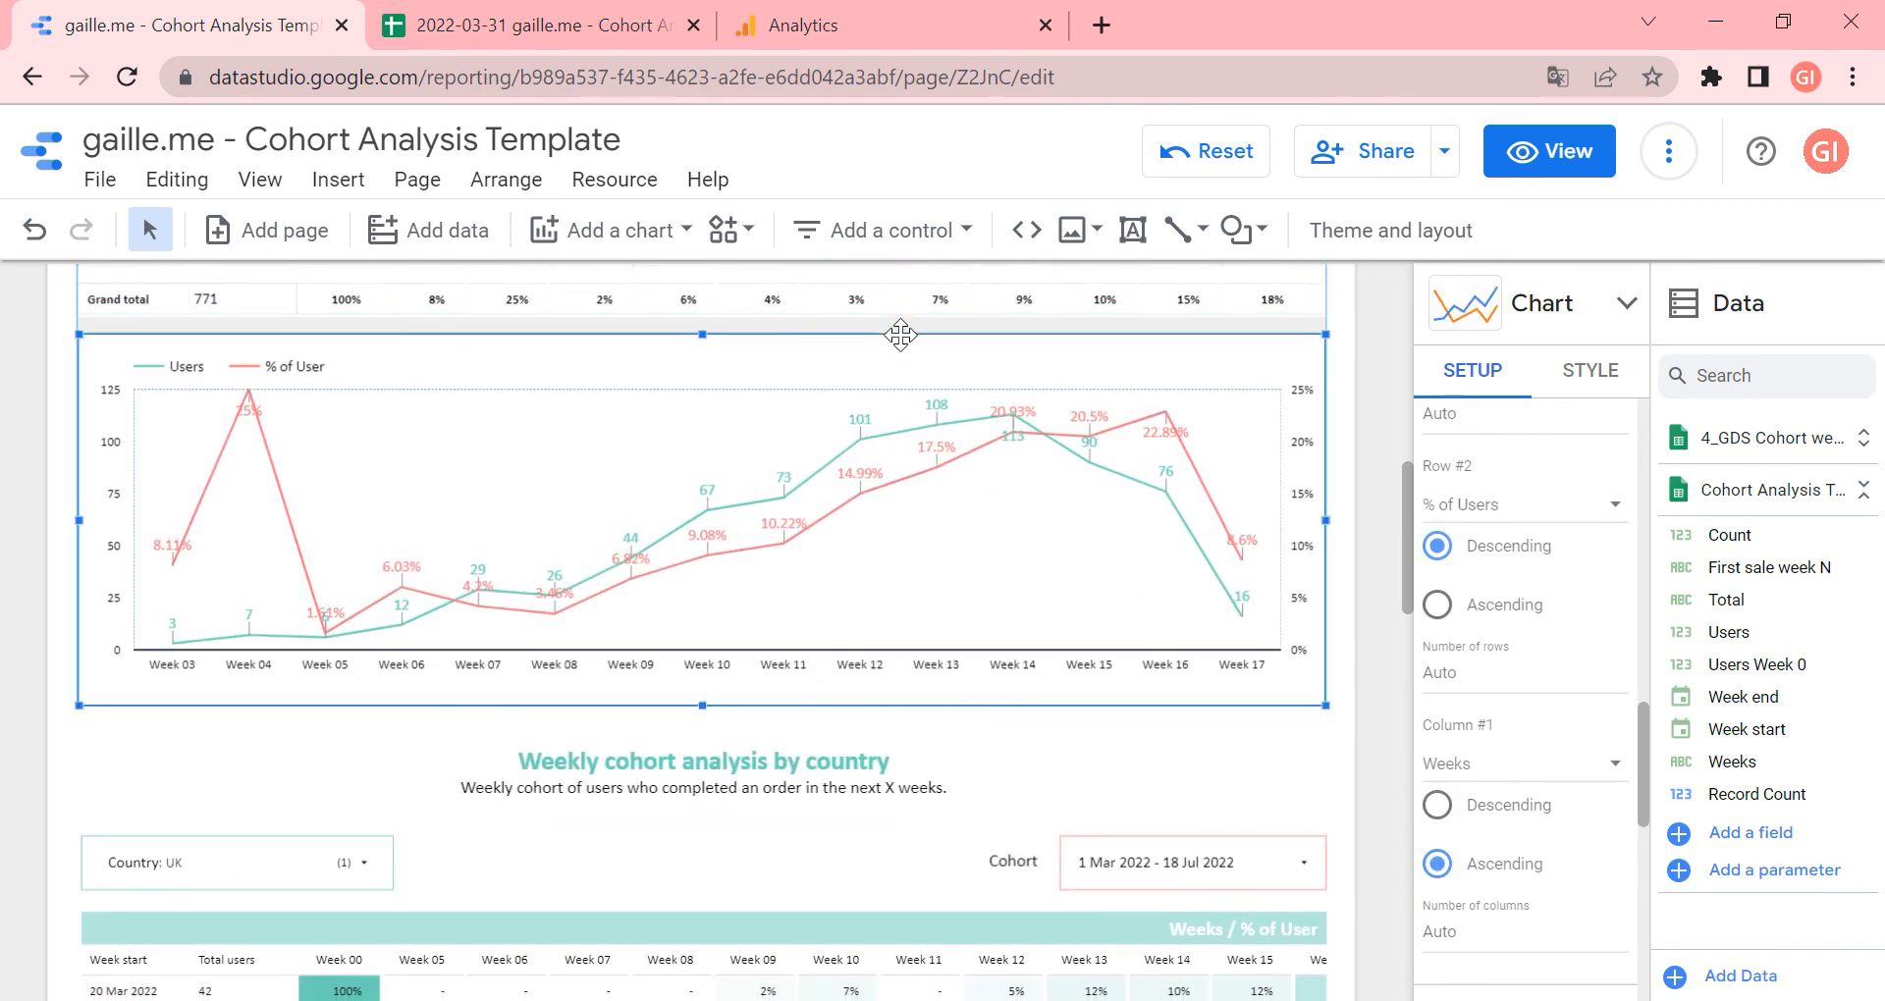
scroll(1532, 707, "down", 3)
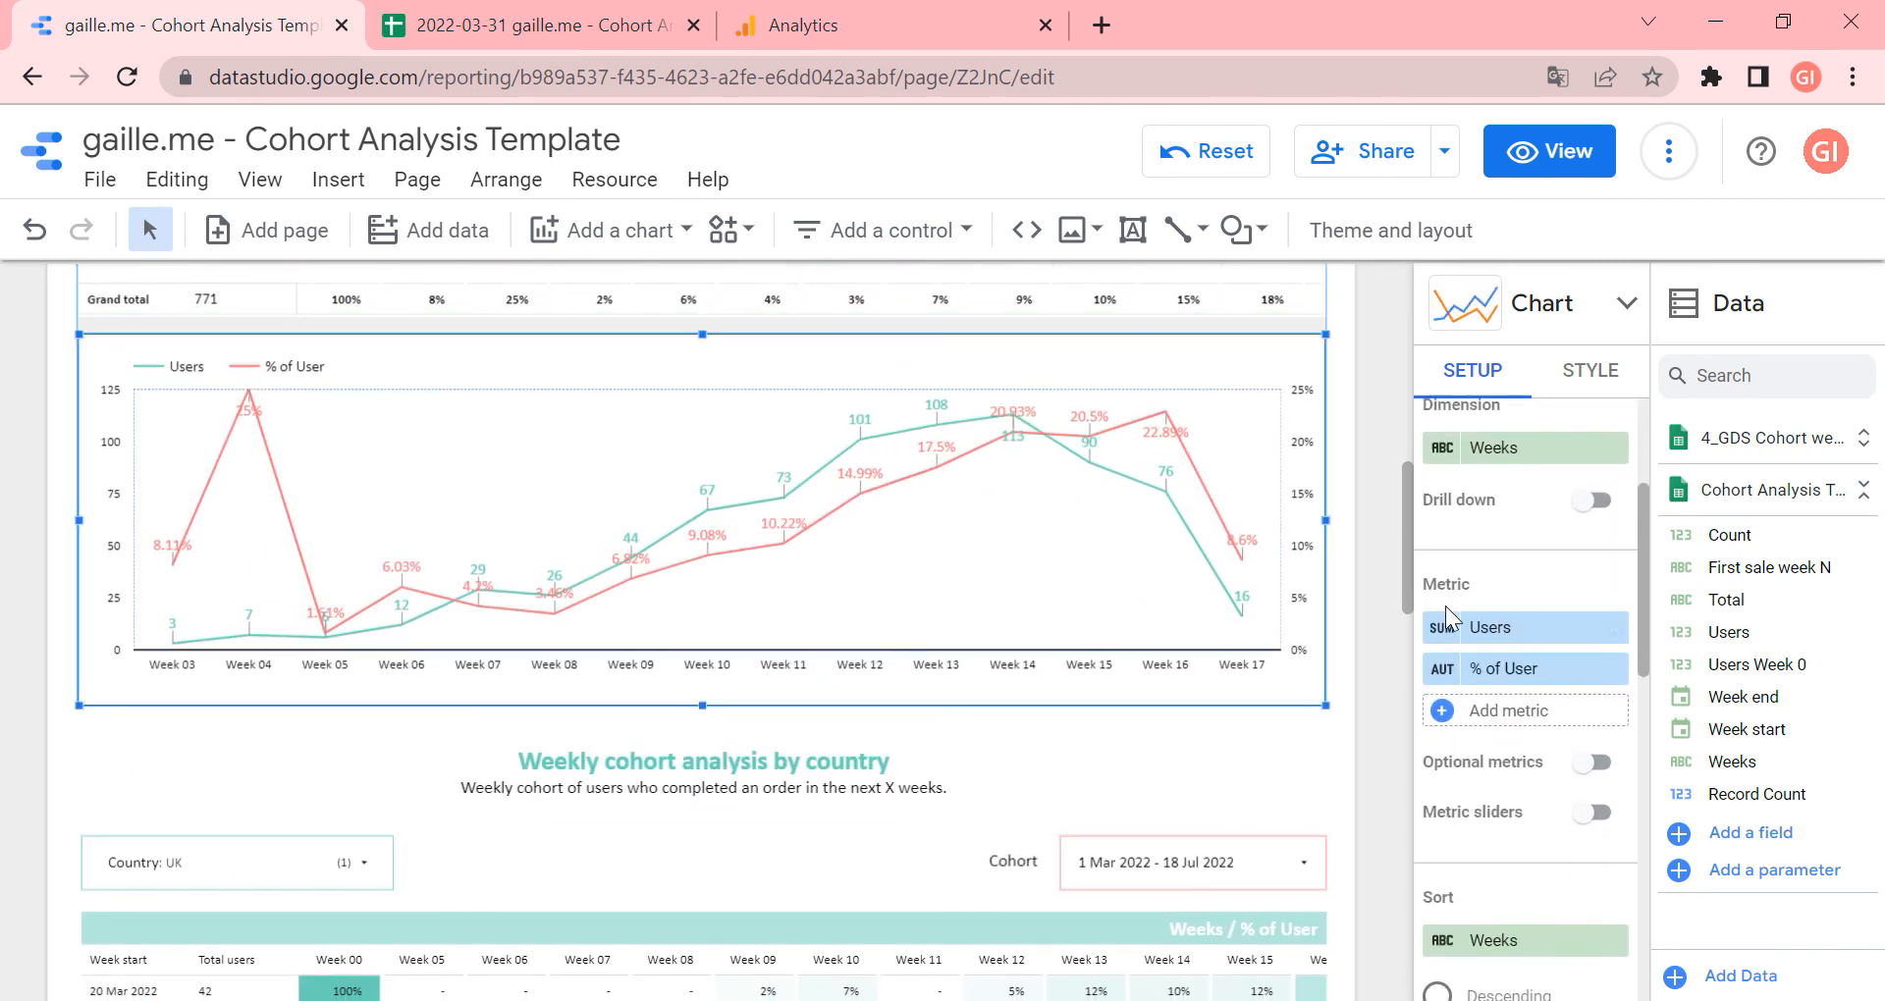
left_click(1443, 616)
left_click(902, 724)
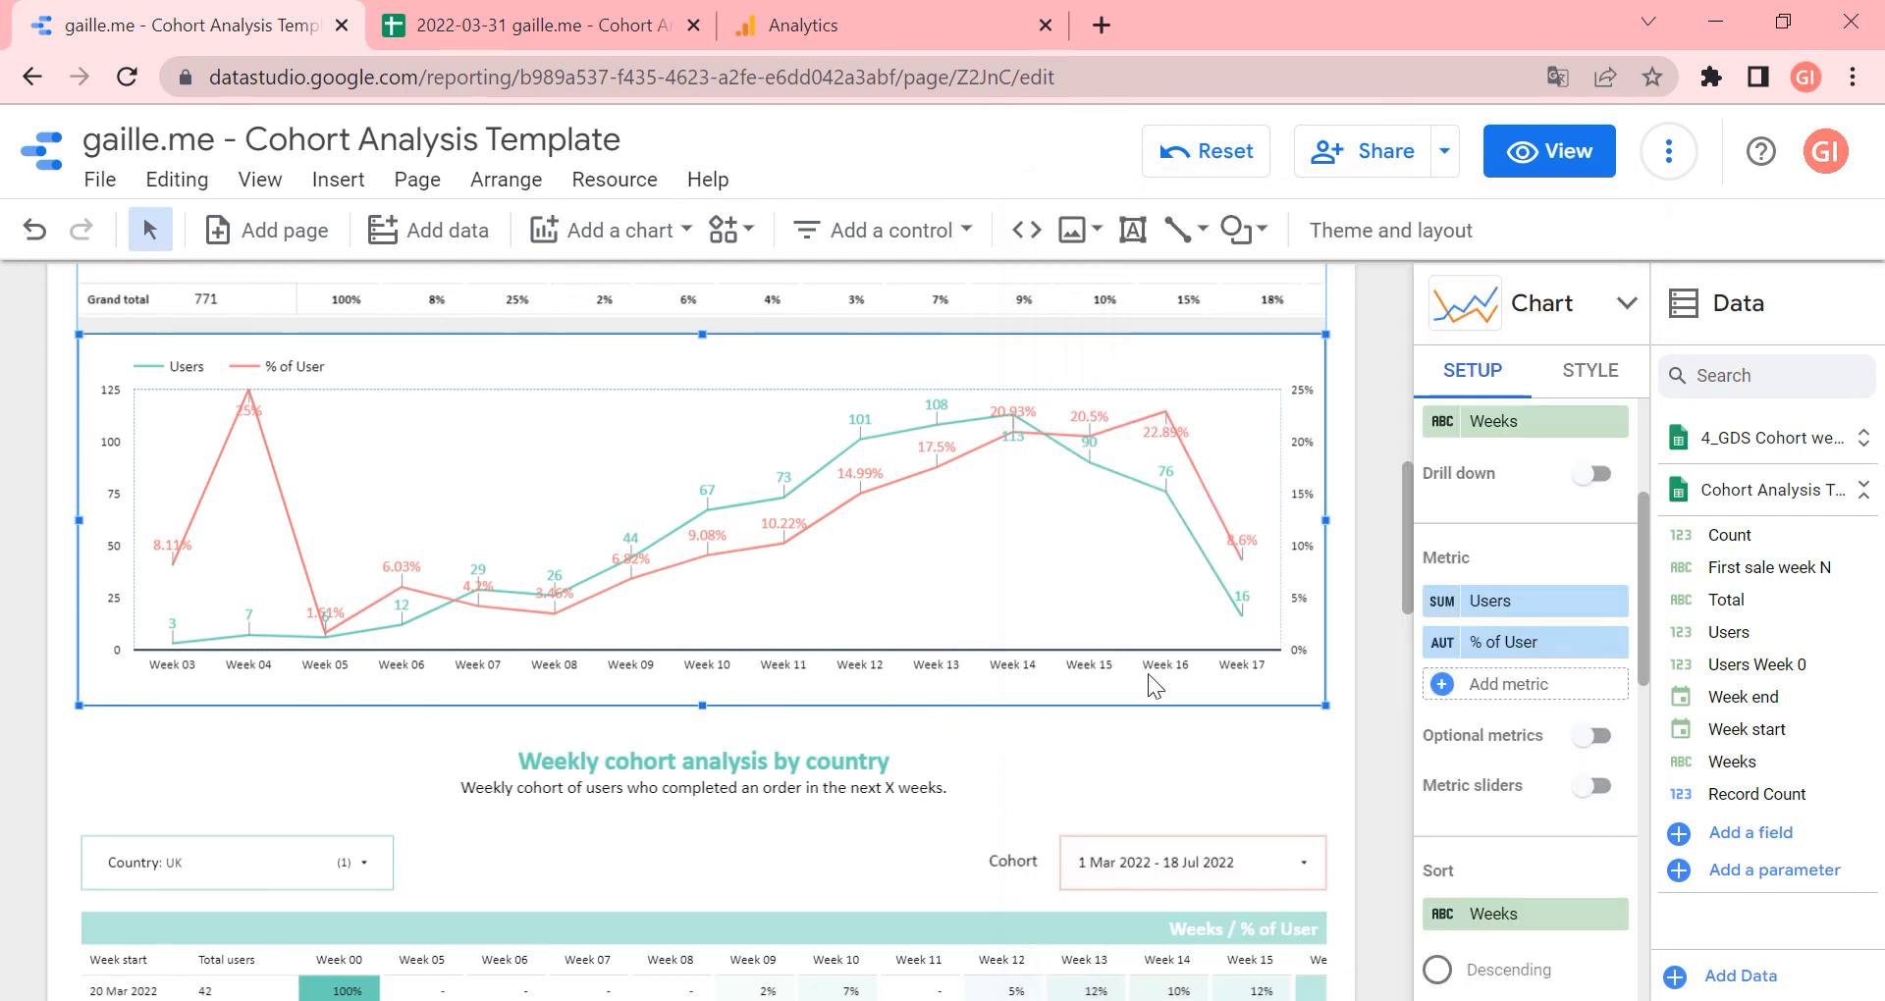
left_click(1442, 641)
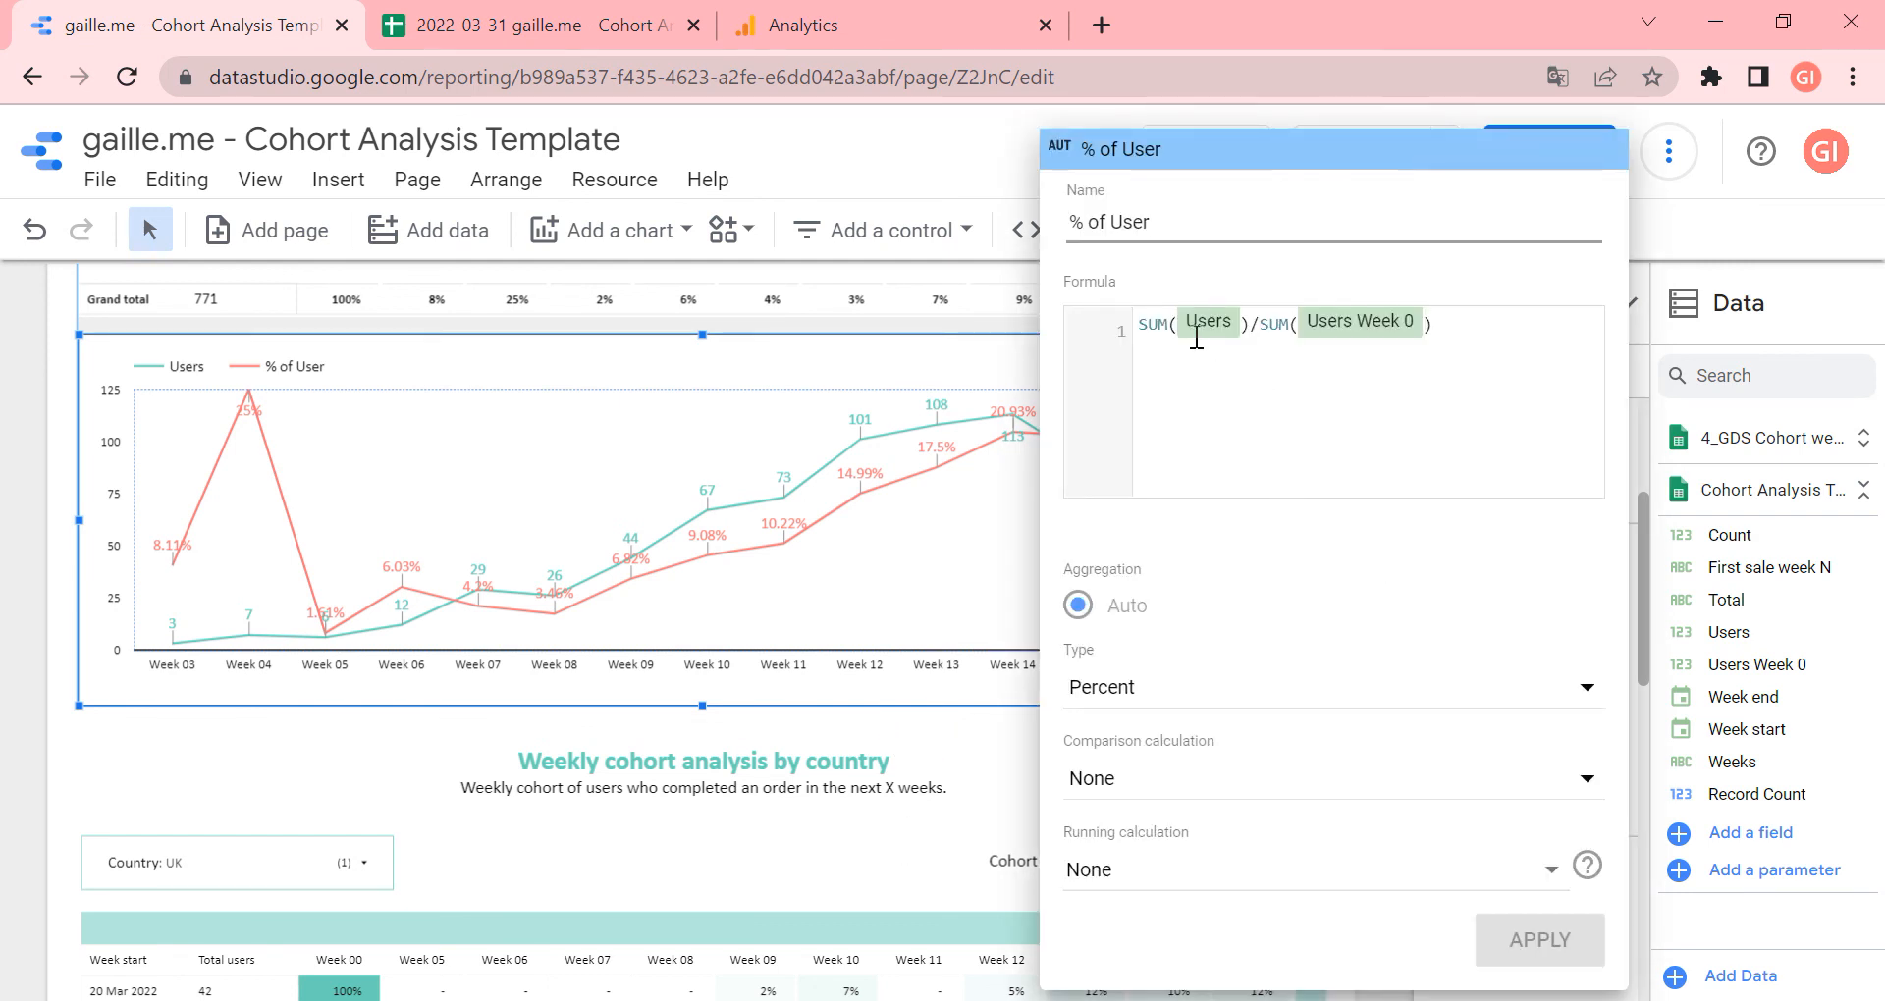
left_click(972, 703)
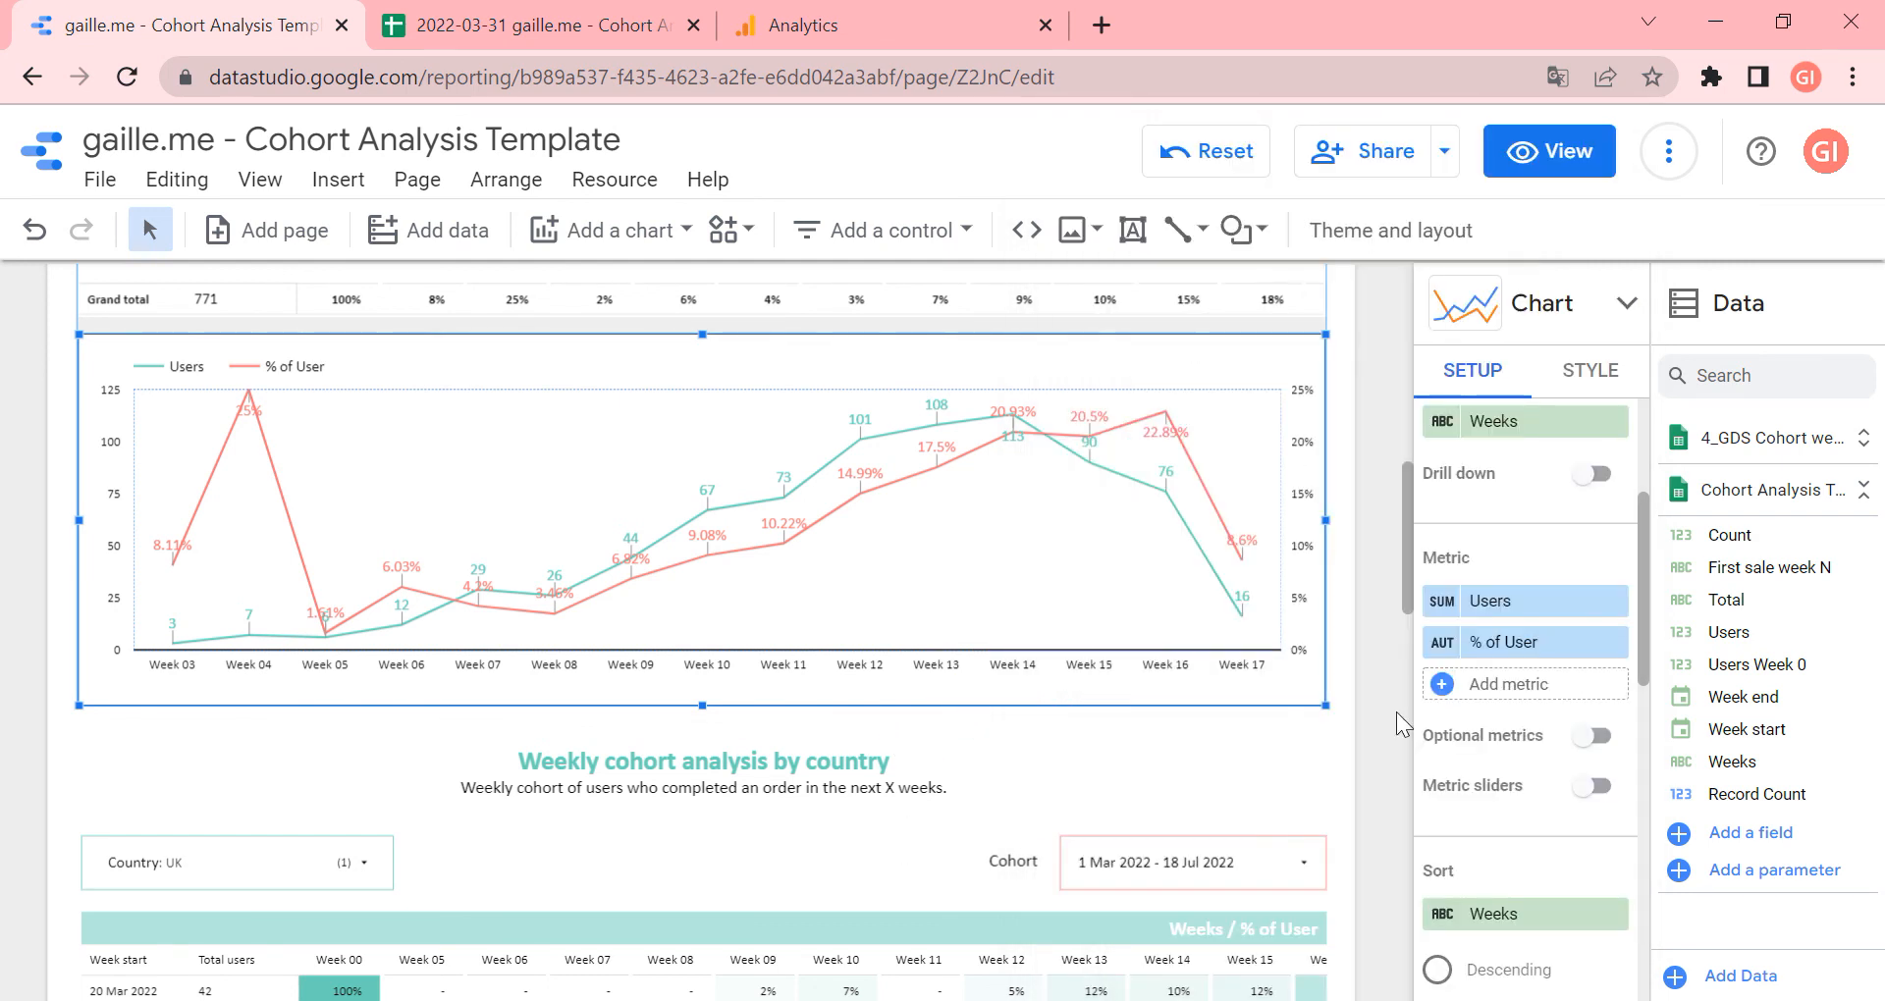
Change the country filter of the by-country weekly cohort section so that only Germany is selected
left_click(1355, 681)
scroll(1355, 681, "down", 6)
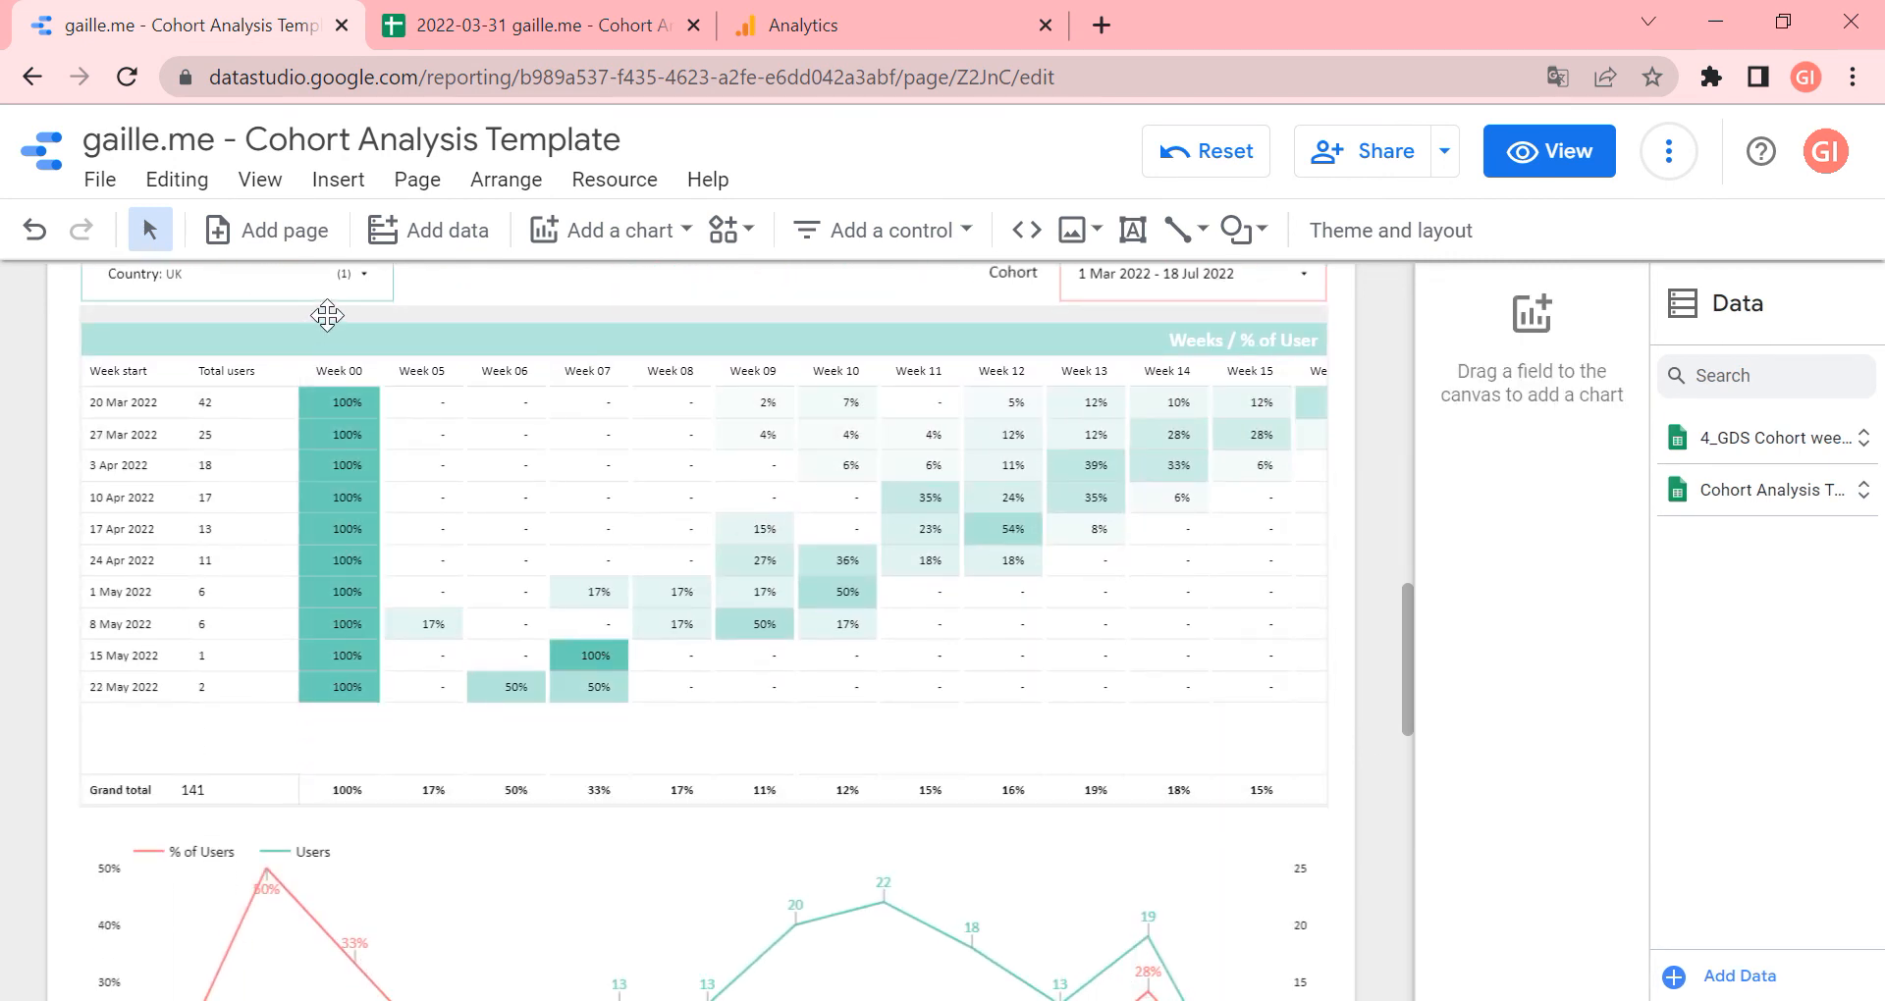
scroll(454, 316, "up", 2)
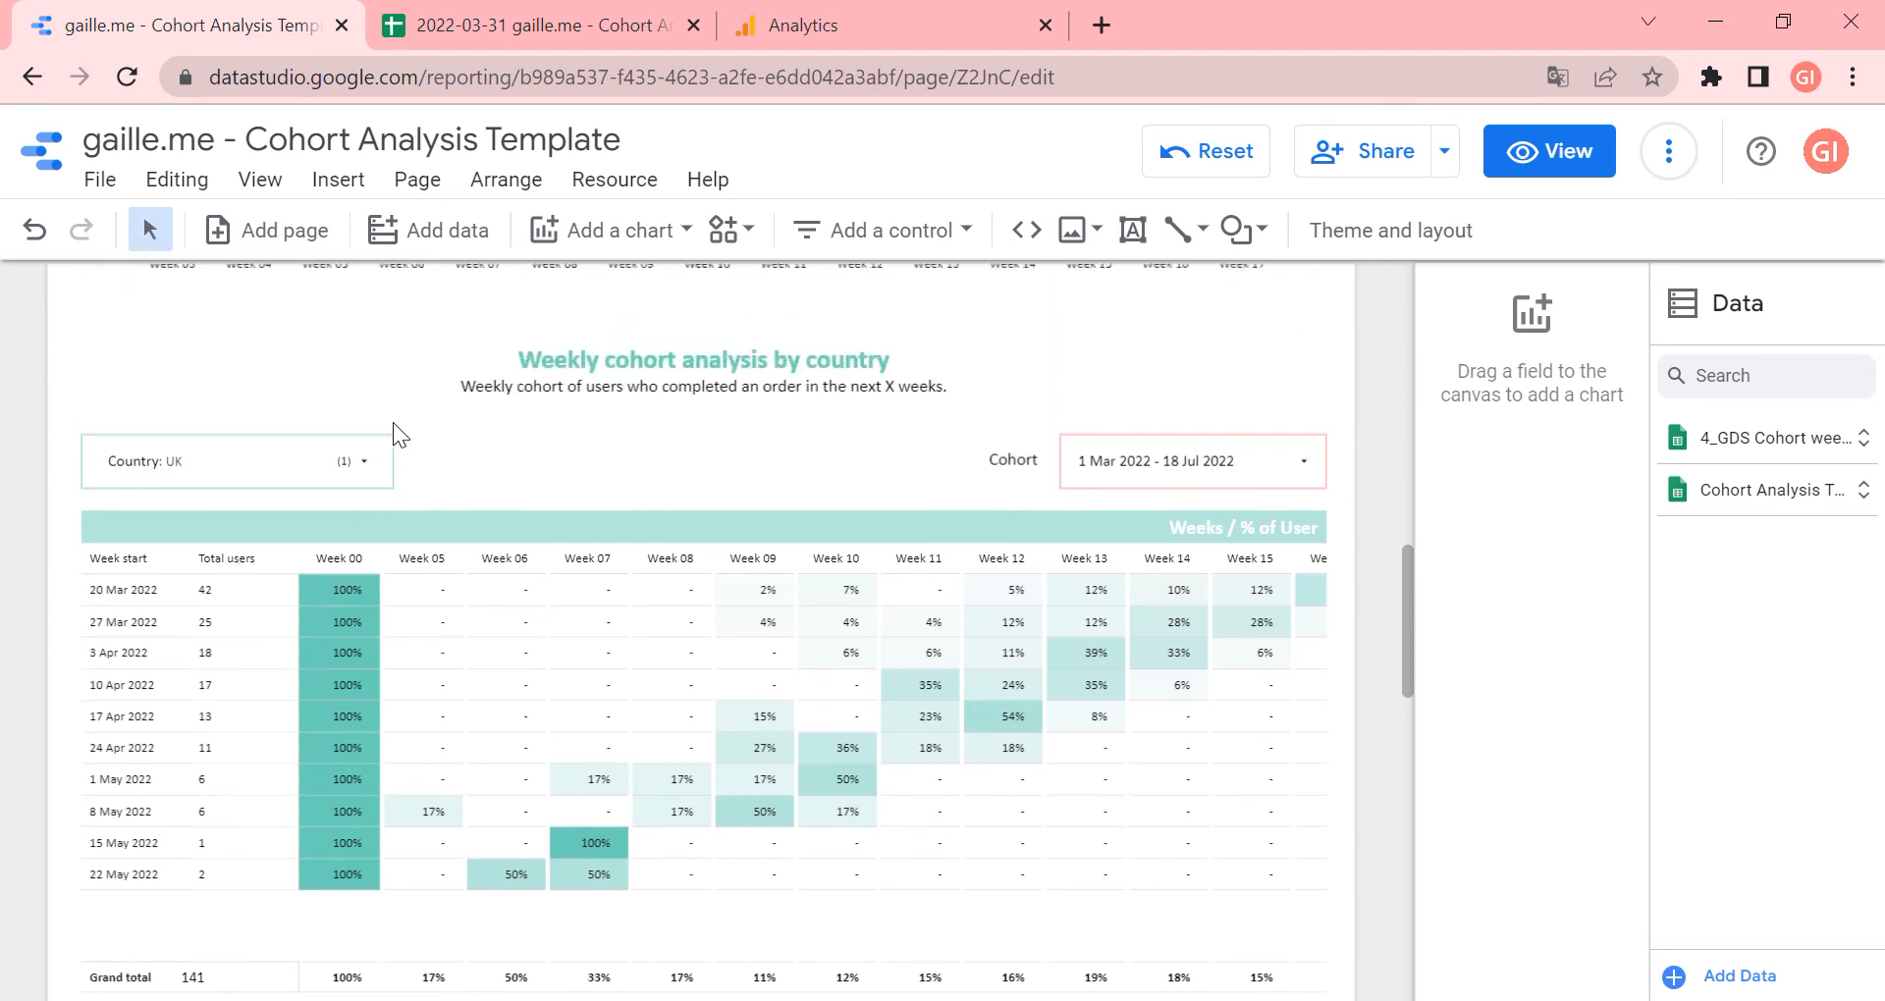
left_click(357, 449)
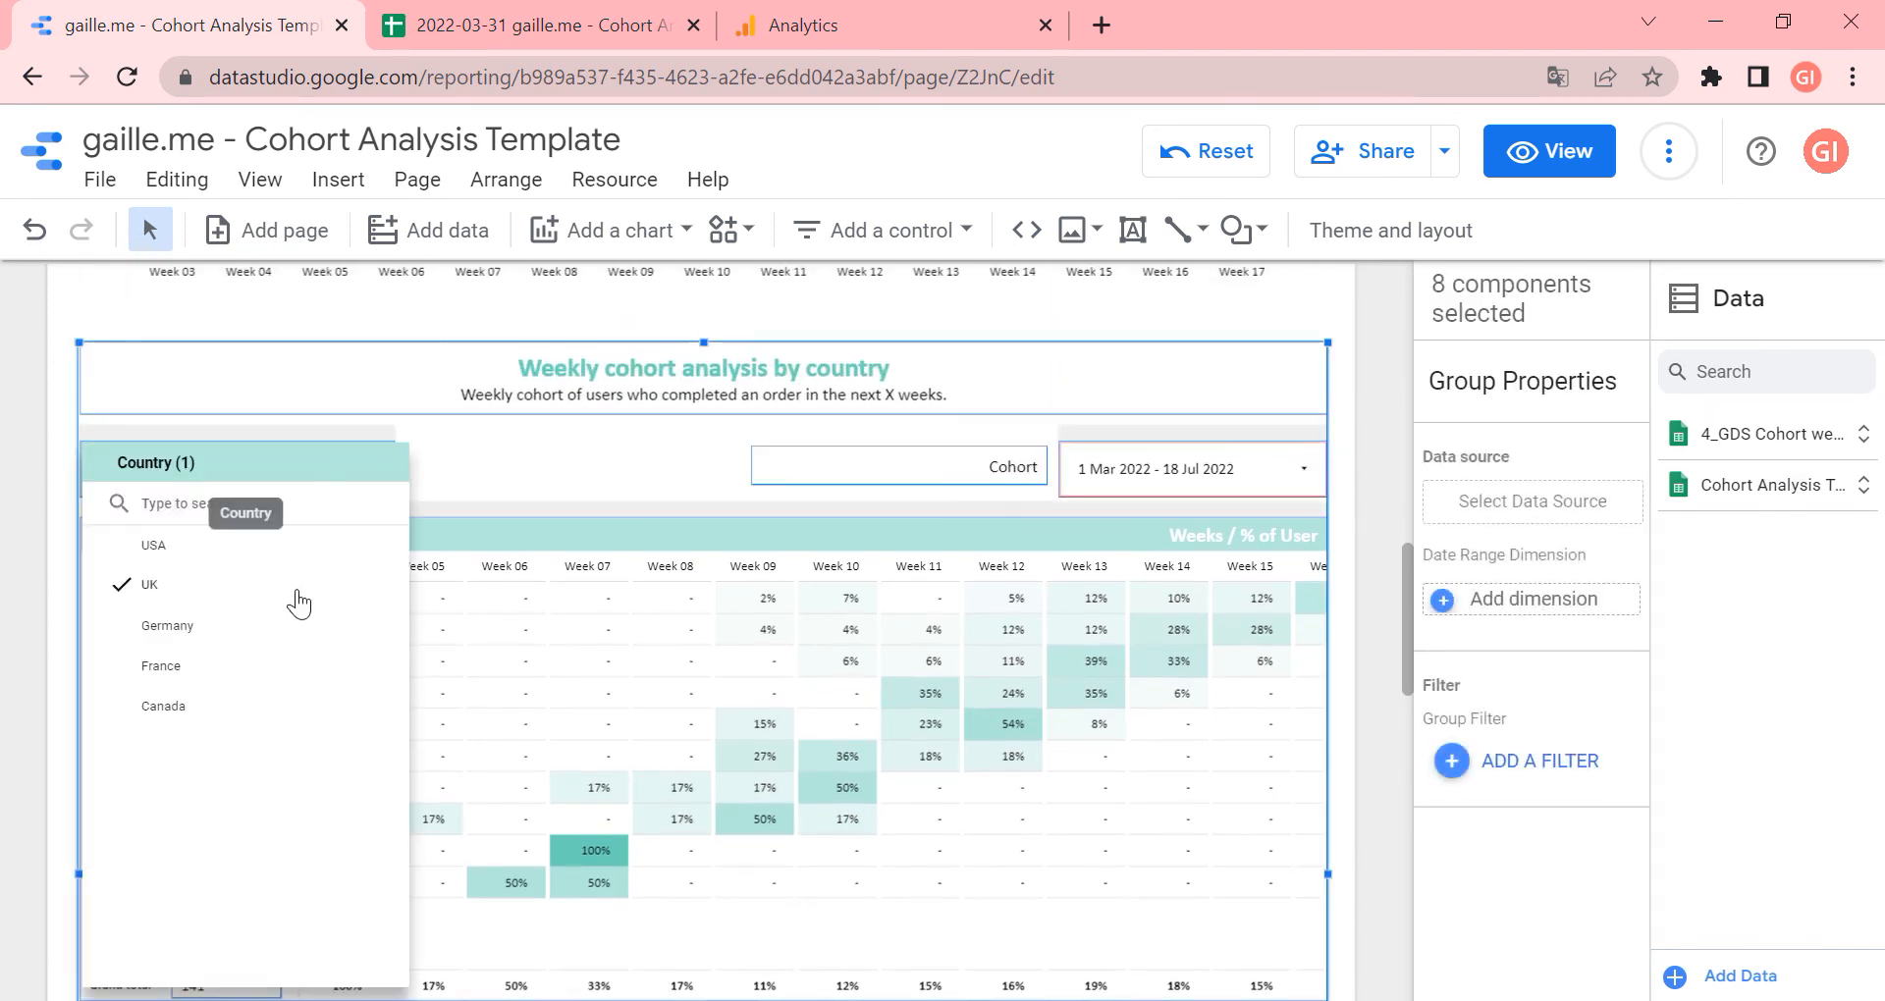
left_click(183, 628)
left_click(7, 468)
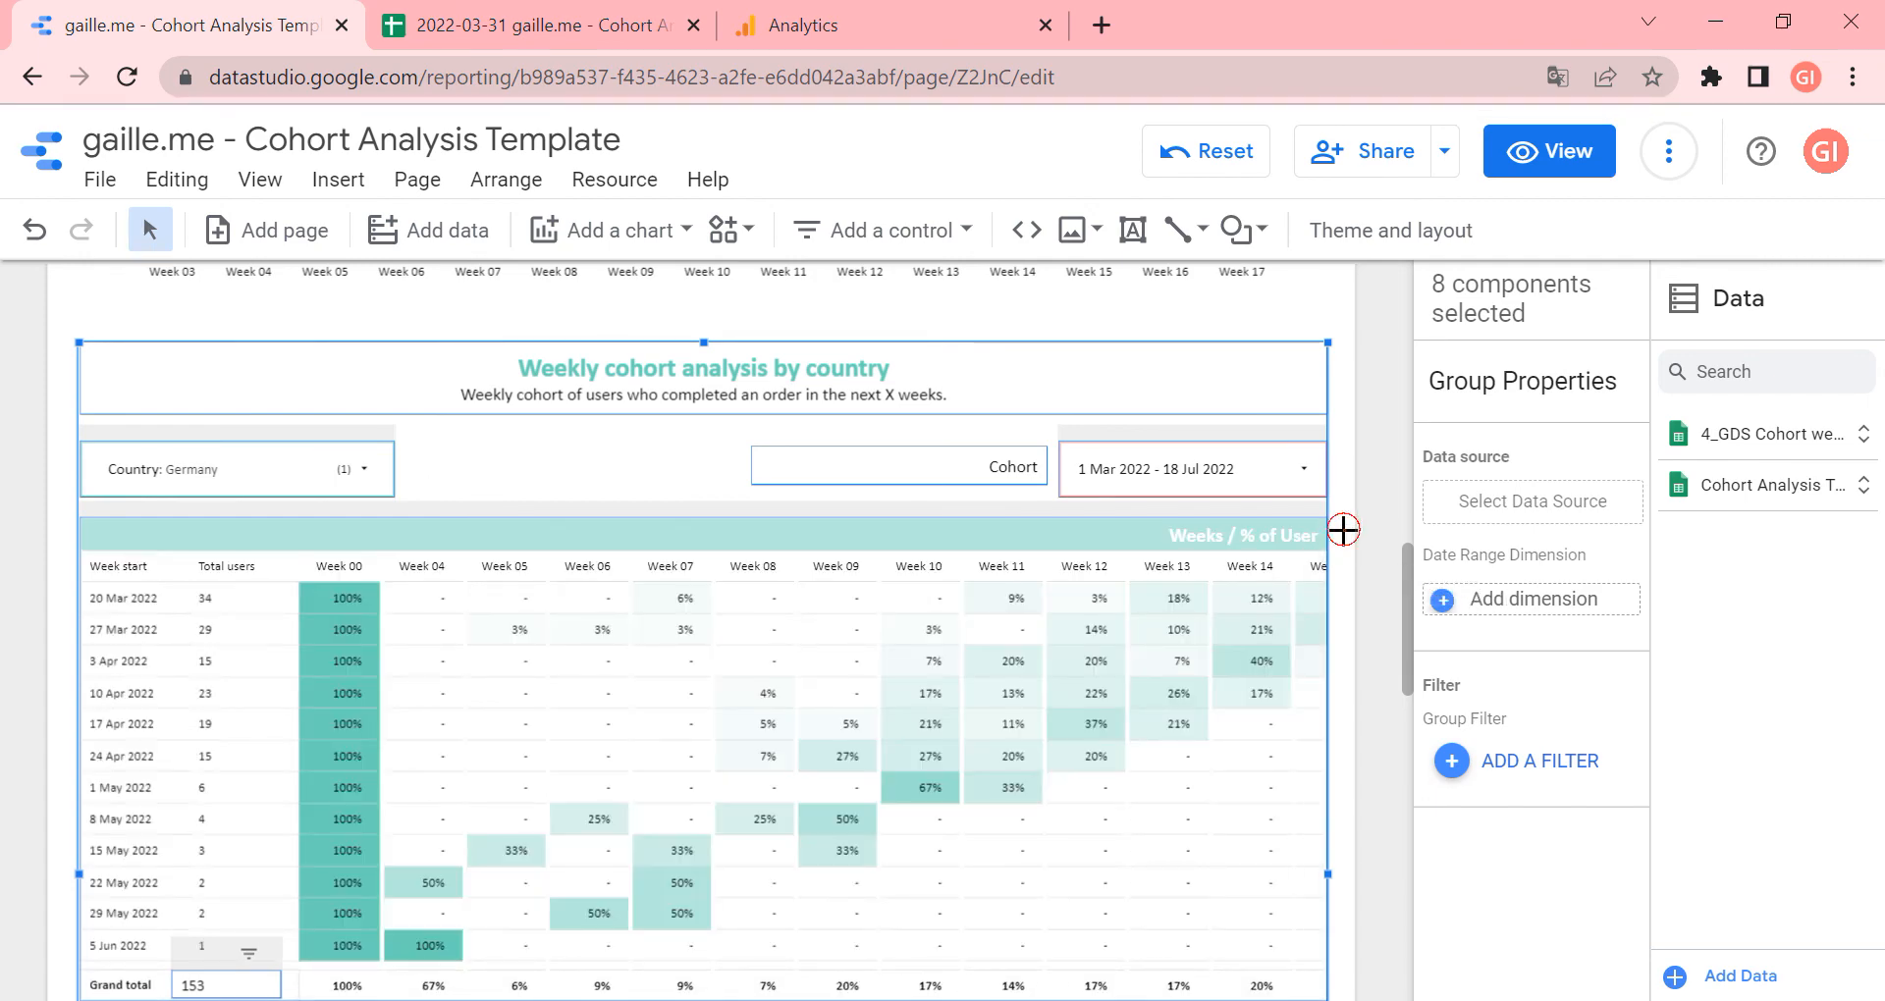
left_click(1343, 528)
Look over the by-country line chart, then switch the report to view mode and return to the beginning of the page
scroll(1074, 660, "down", 3)
scroll(1376, 579, "down", 6)
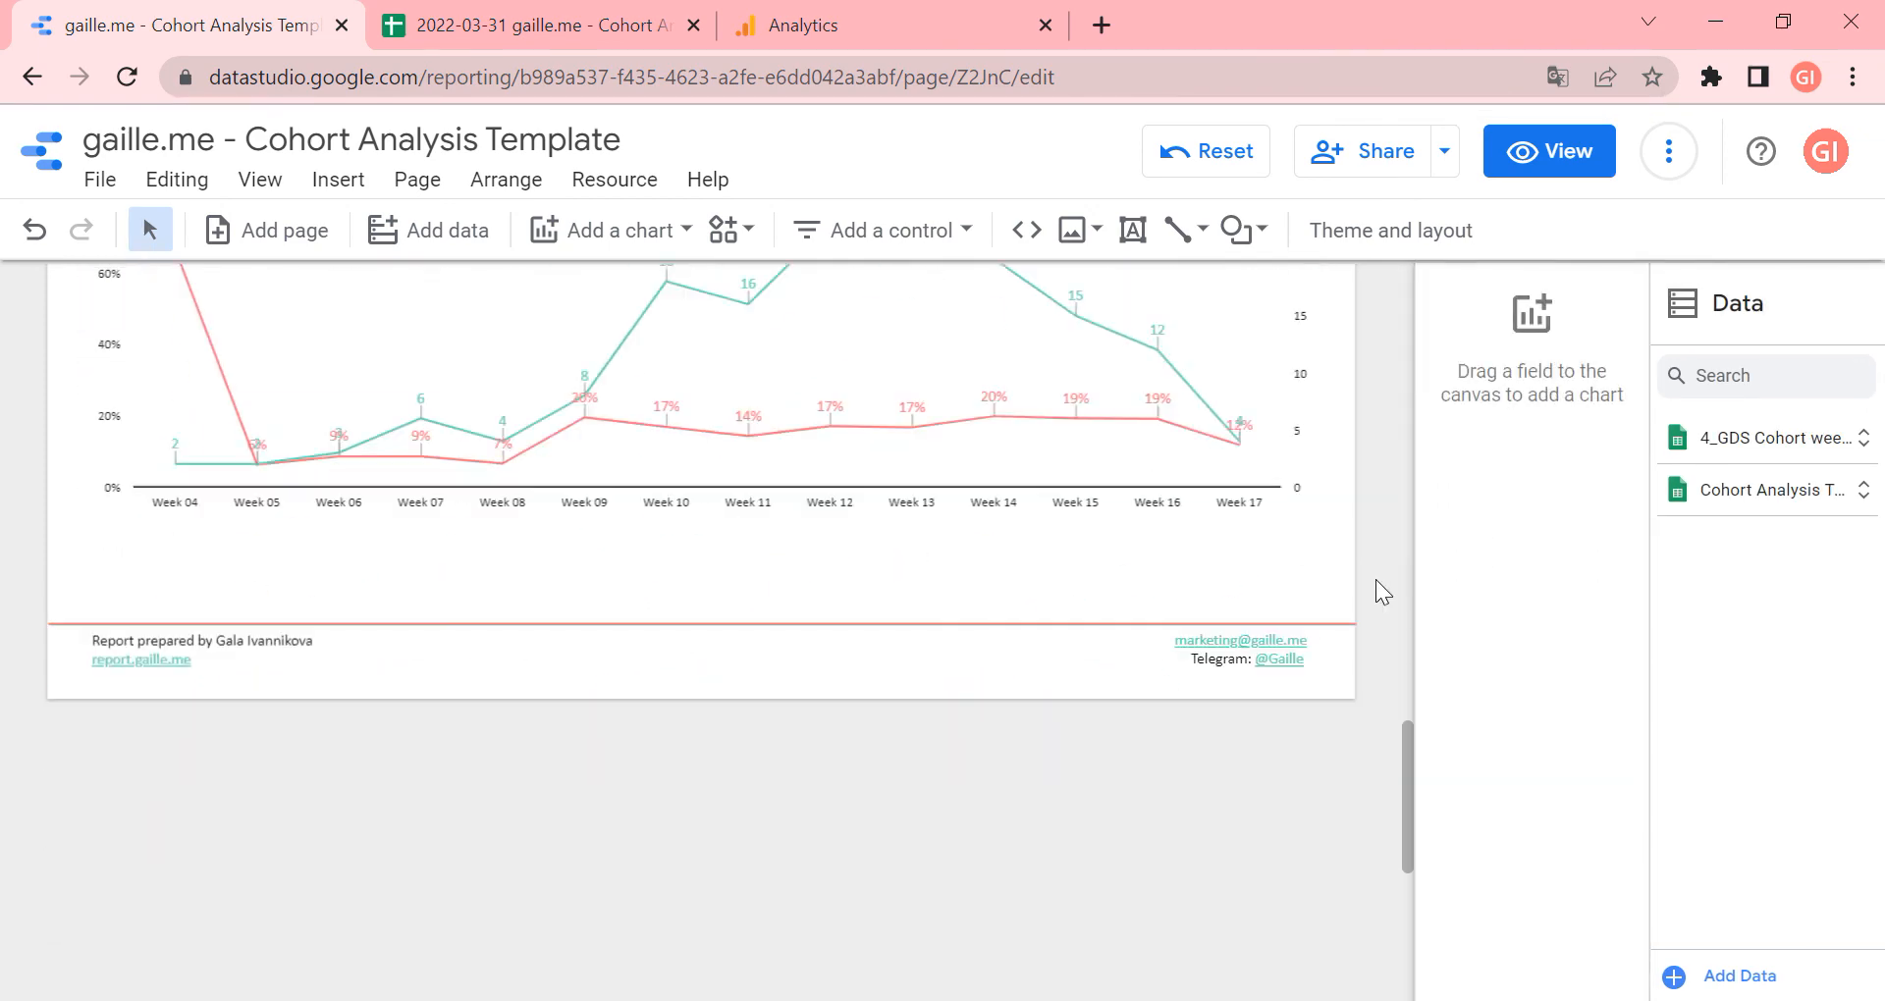
scroll(1375, 579, "up", 10)
left_click(1549, 151)
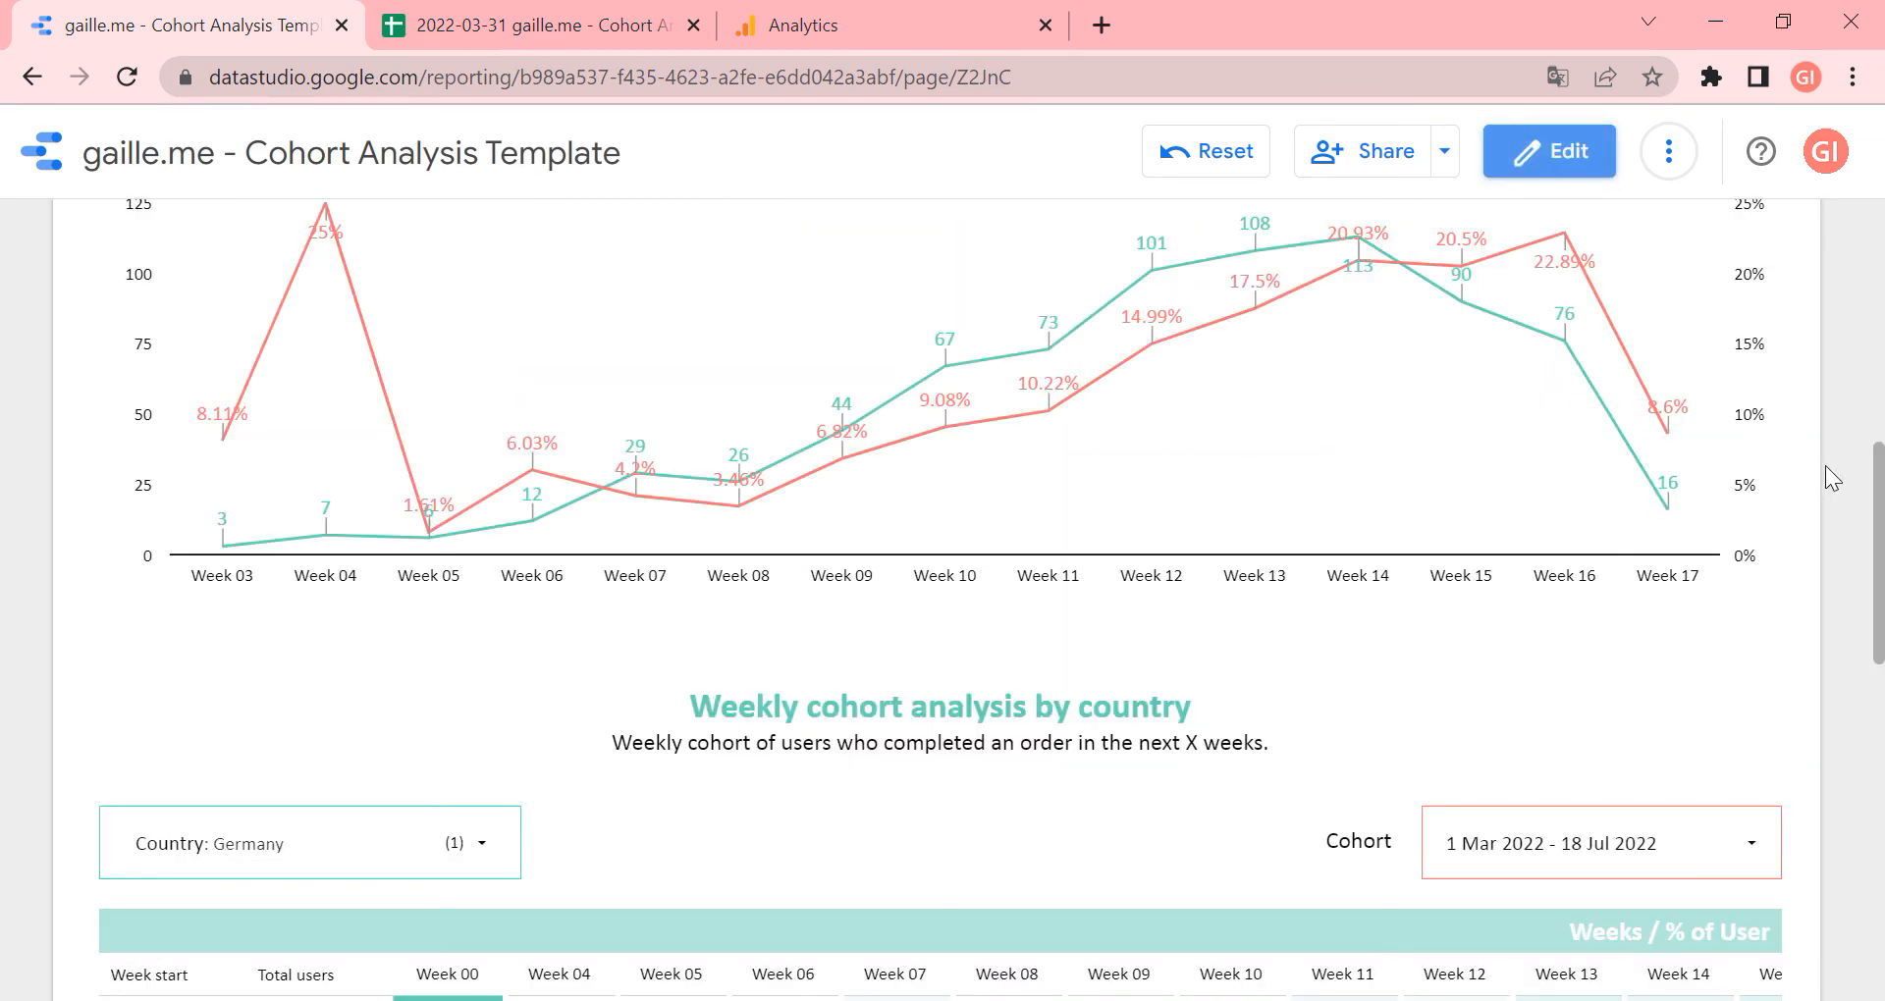
scroll(1824, 465, "up", 10)
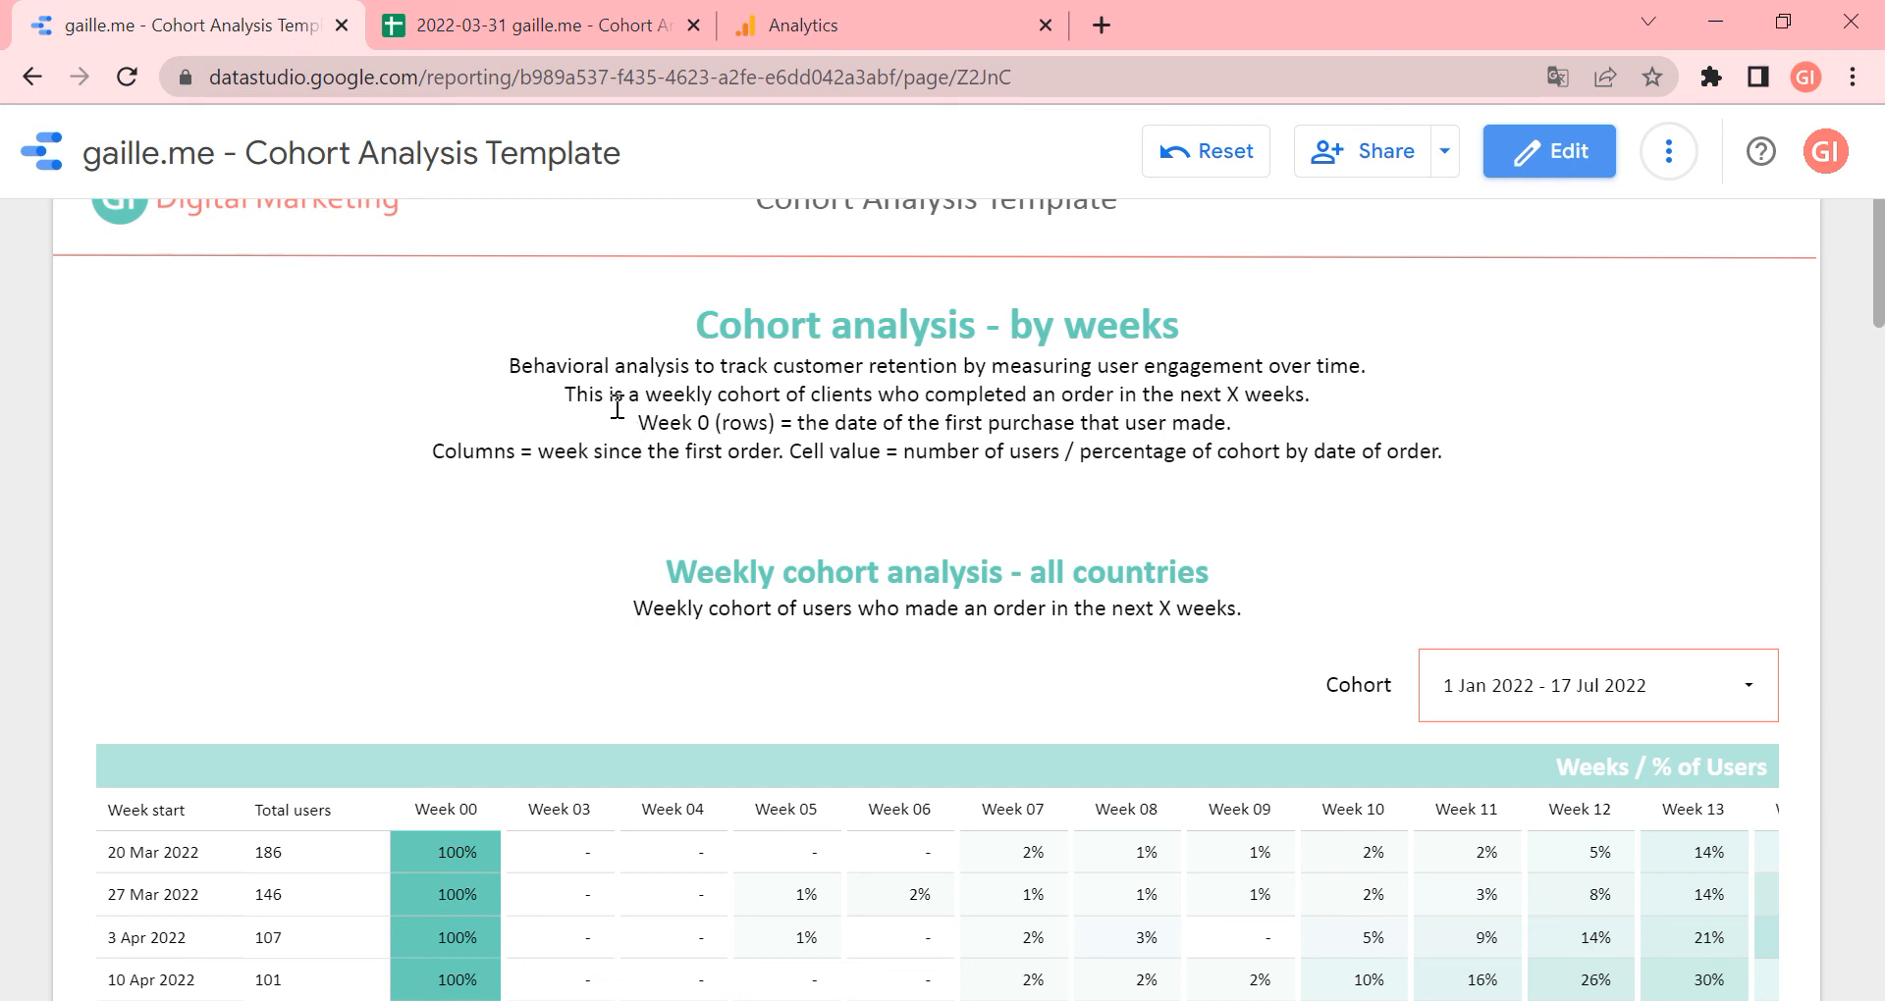
left_click(1674, 1000)
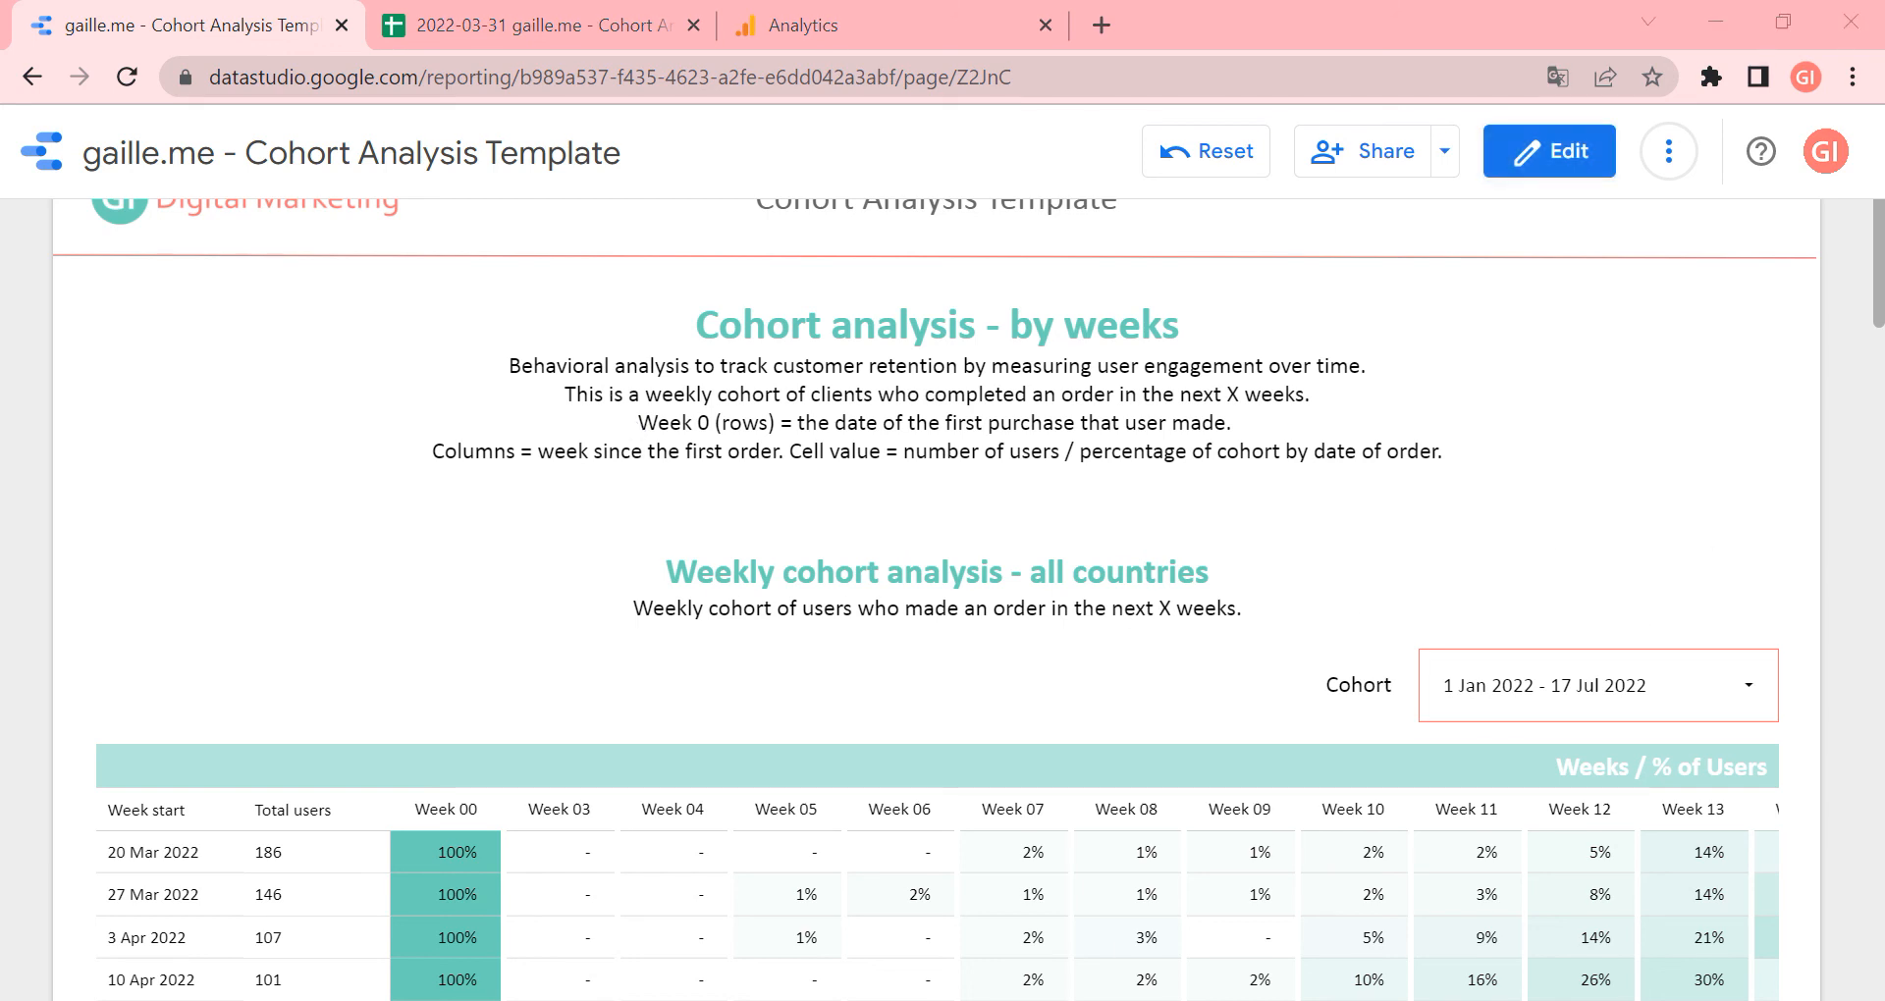